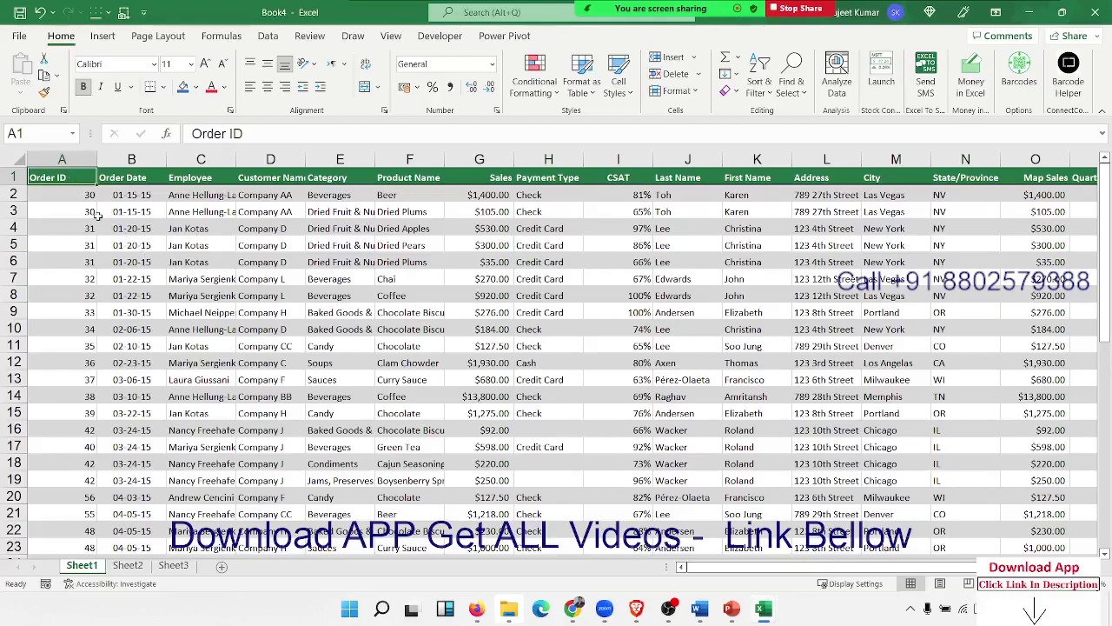
Step: Select the sales data A1:P50 and insert a PivotTable on a new worksheet
{"action": "left_click", "coordinate": [243, 276]}
{"action": "left_click", "coordinate": [79, 179]}
{"action": "left_click_drag", "start_coordinate": [104, 178], "coordinate": [127, 263]}
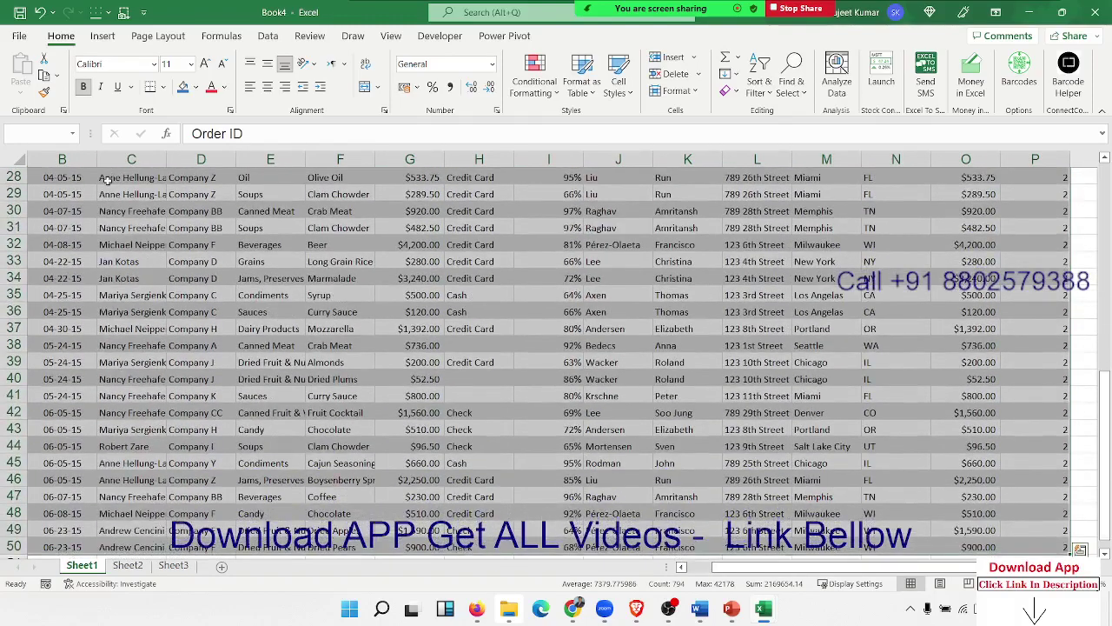
{"action": "left_click", "coordinate": [102, 36]}
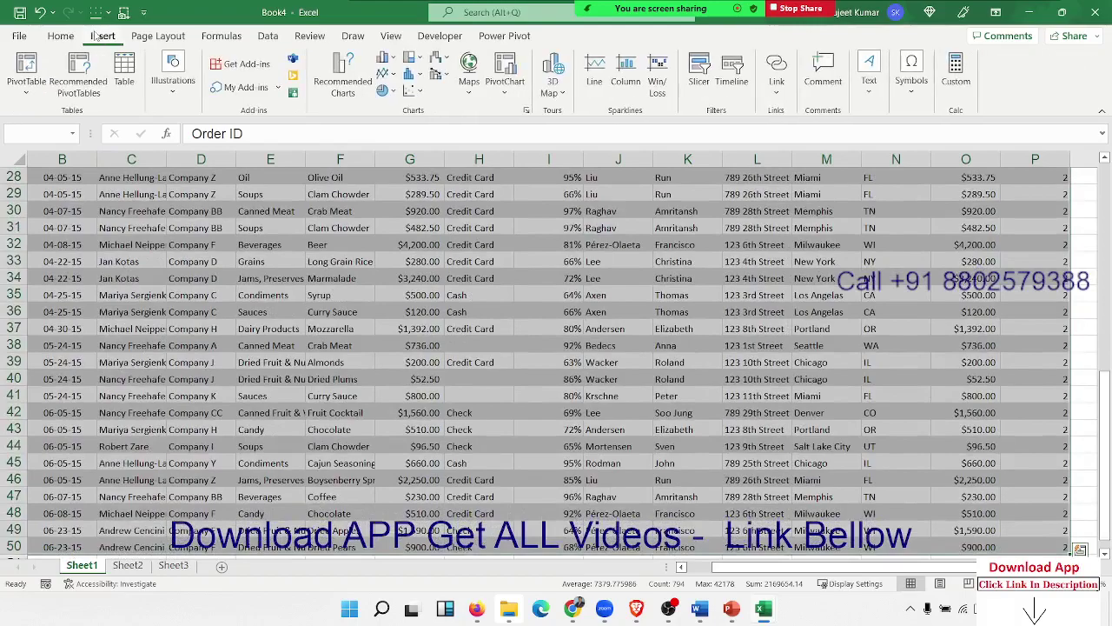
{"action": "left_click", "coordinate": [30, 70]}
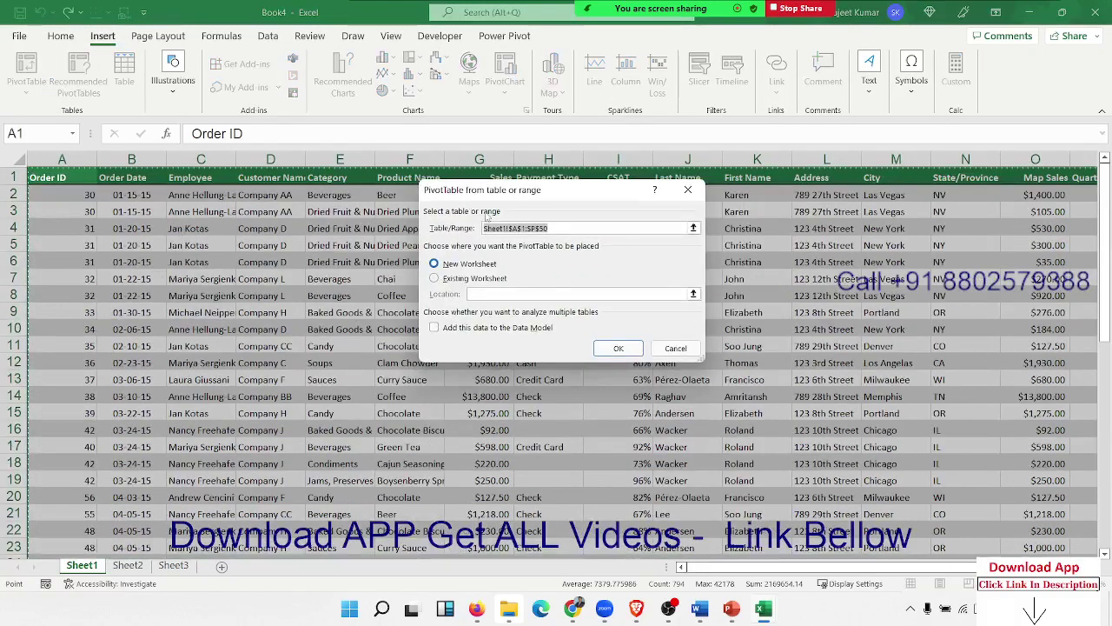
{"action": "left_click", "coordinate": [619, 349]}
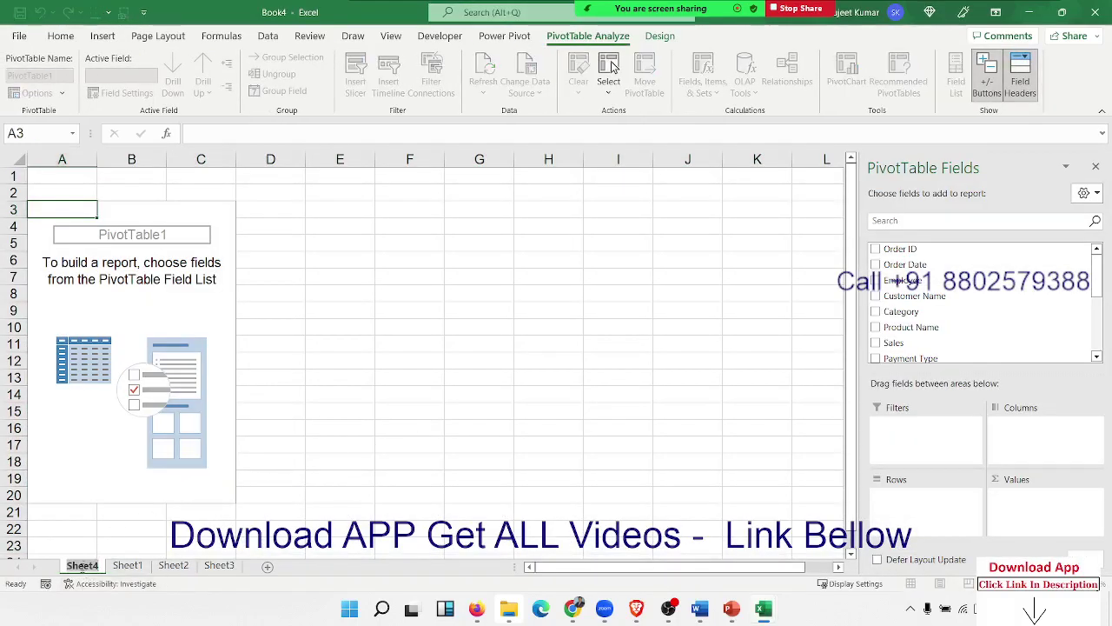
Step: Name the pivot sheet Support and the empty second sheet Data
{"action": "type", "text": "Suppo"}
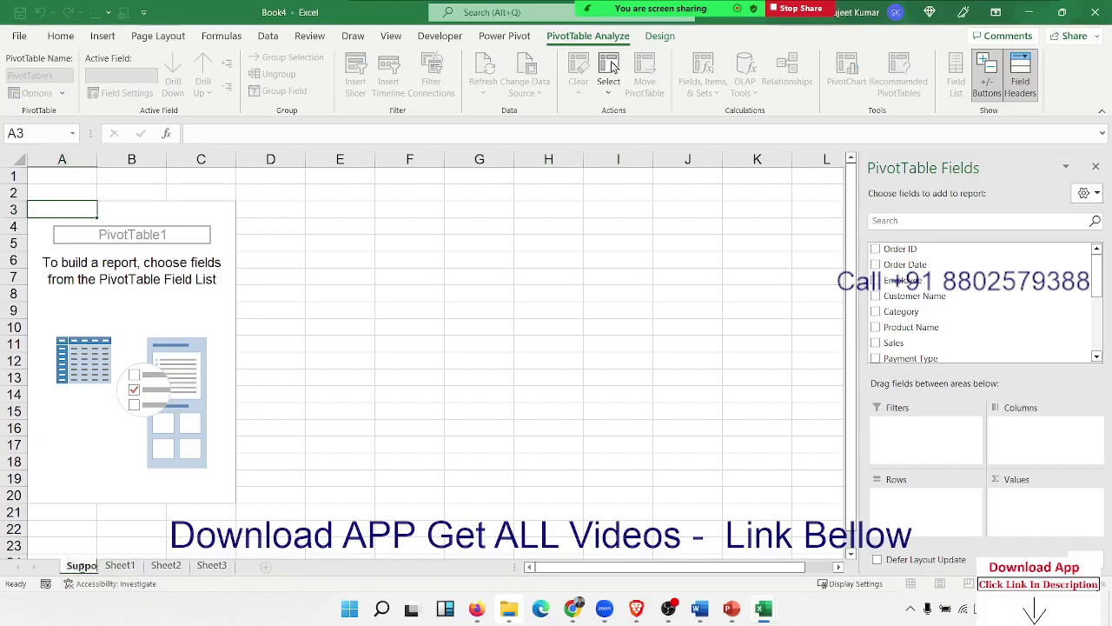
{"action": "type", "text": "rt"}
{"action": "left_click", "coordinate": [132, 565]}
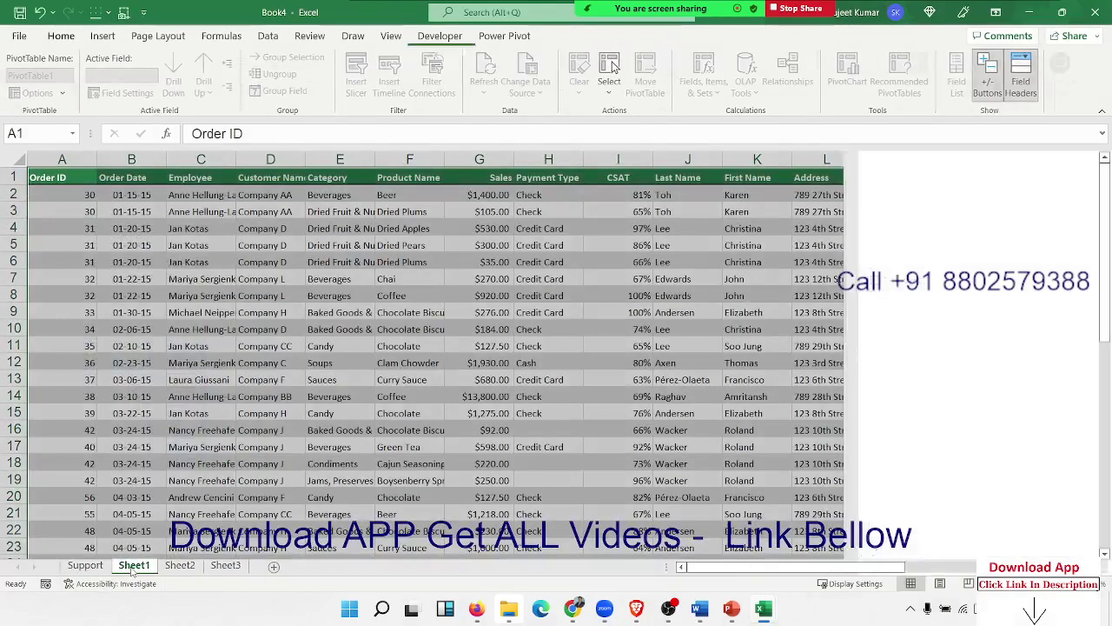
{"action": "double_click", "coordinate": [180, 565]}
{"action": "type", "text": "Data"}
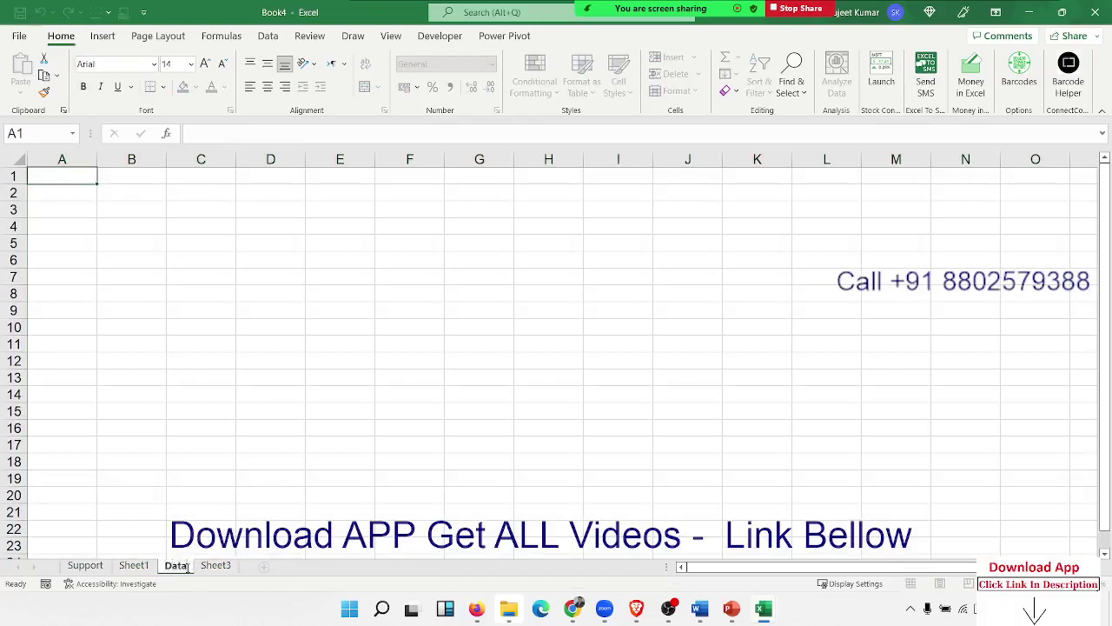
{"action": "left_click", "coordinate": [139, 514]}
{"action": "left_click", "coordinate": [139, 566]}
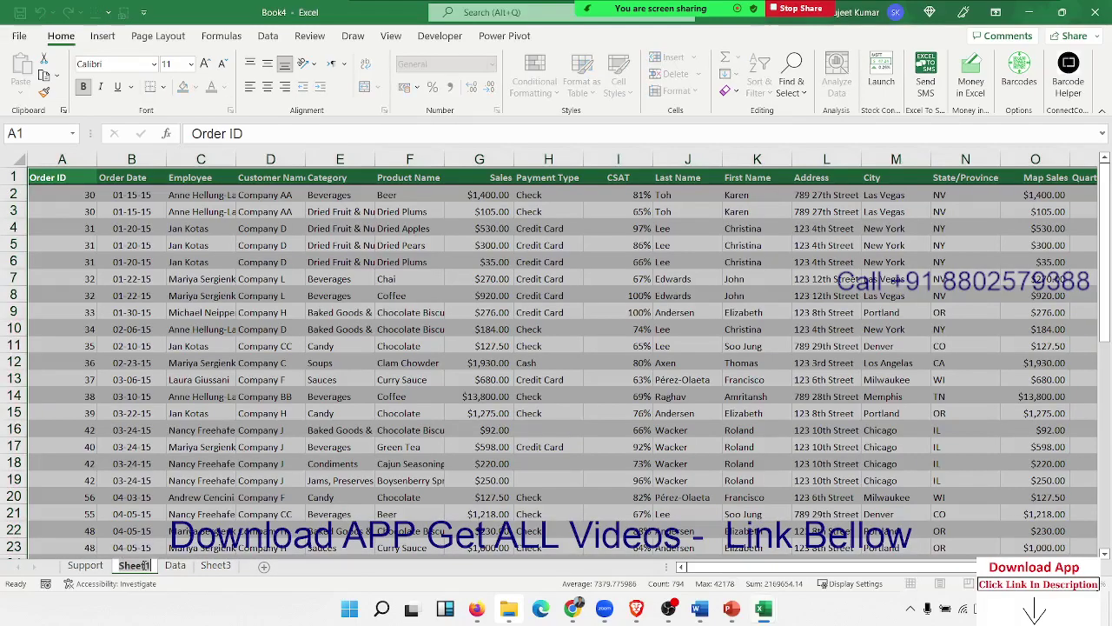
Step: Rename the empty sheet from Data to Dashboard
{"action": "double_click", "coordinate": [144, 566]}
{"action": "type", "text": "Data"}
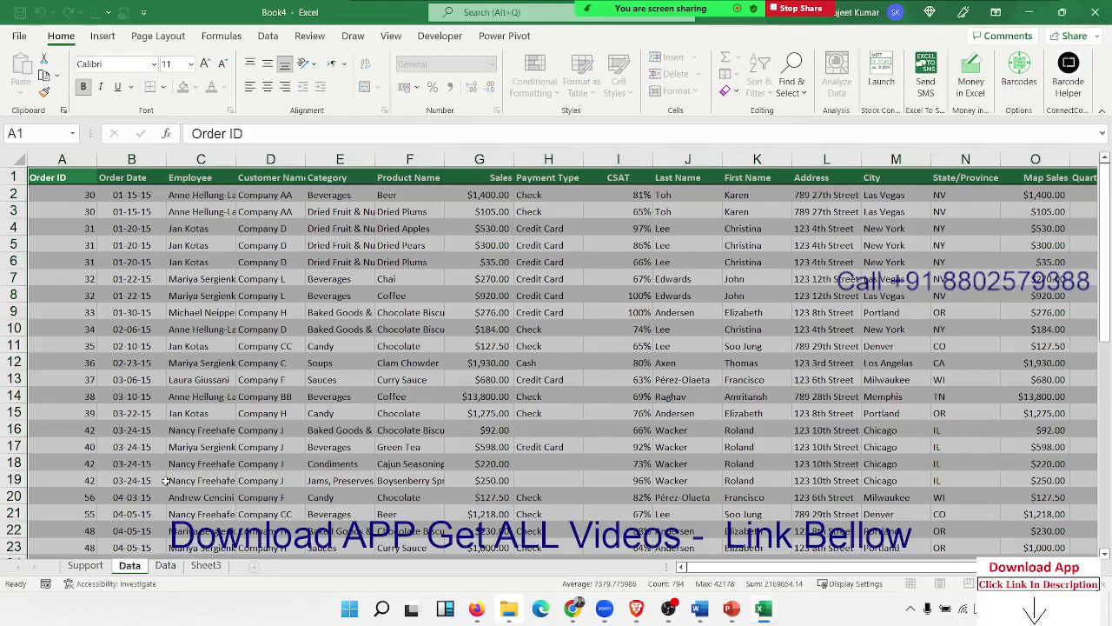
{"action": "key", "text": "Return"}
{"action": "key", "text": "Return"}
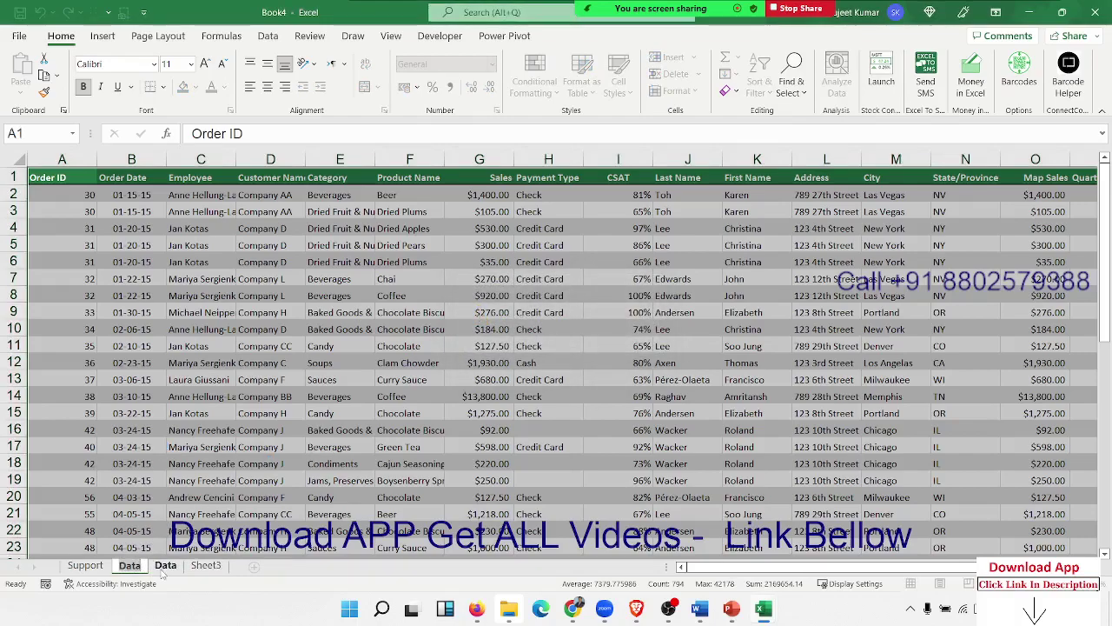
{"action": "key", "text": "Escape"}
{"action": "left_click", "coordinate": [175, 565]}
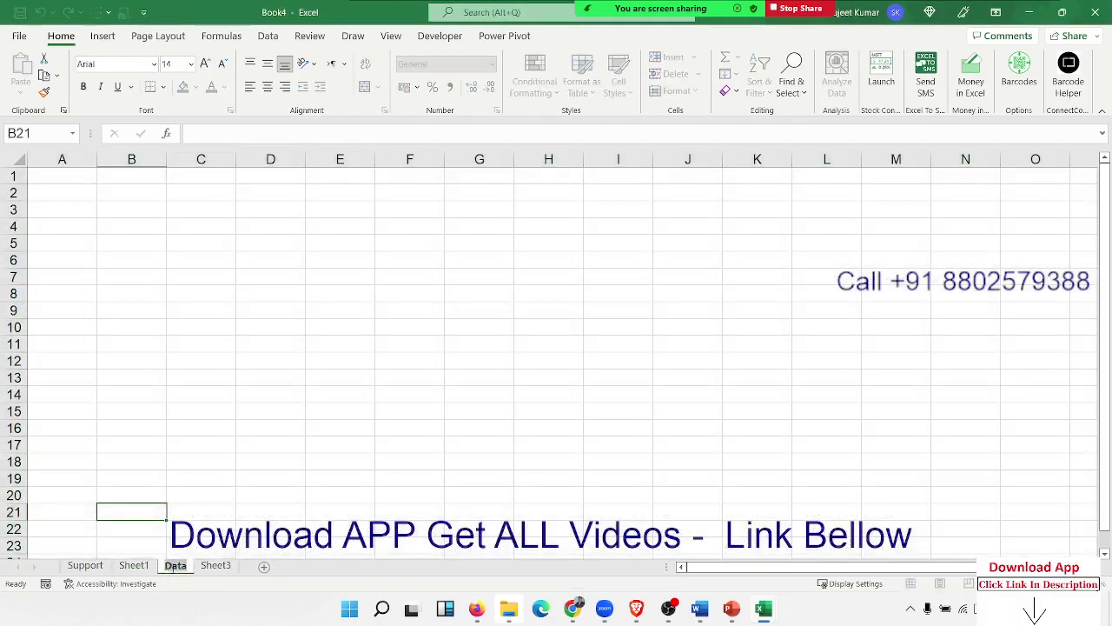
{"action": "double_click", "coordinate": [174, 565]}
{"action": "type", "text": "Dashbo"}
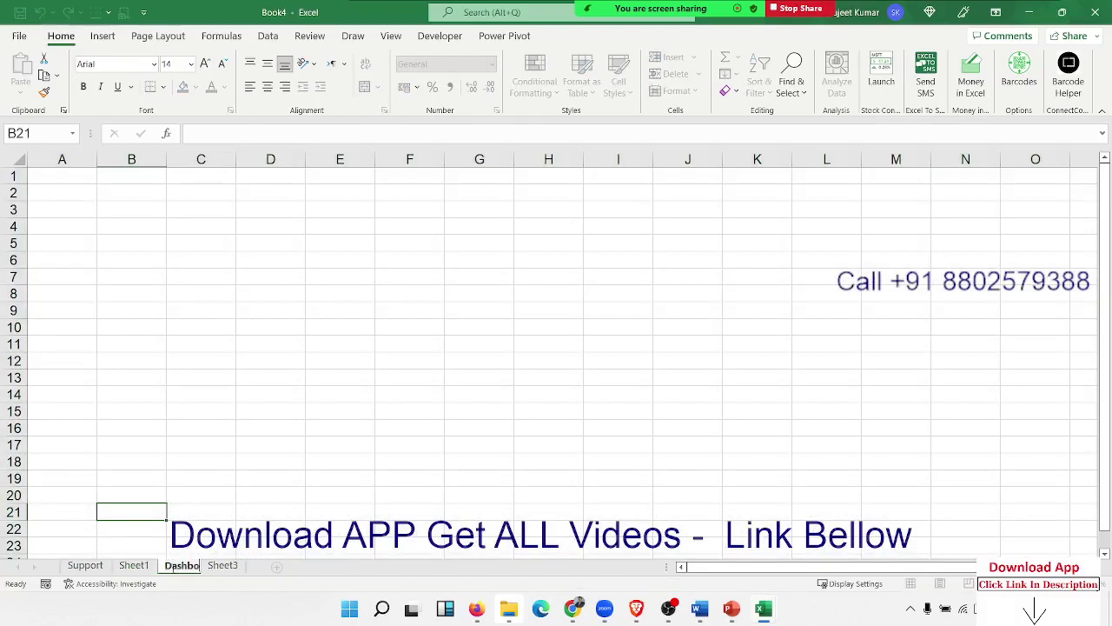
{"action": "type", "text": "ard"}
{"action": "key", "text": "Return"}
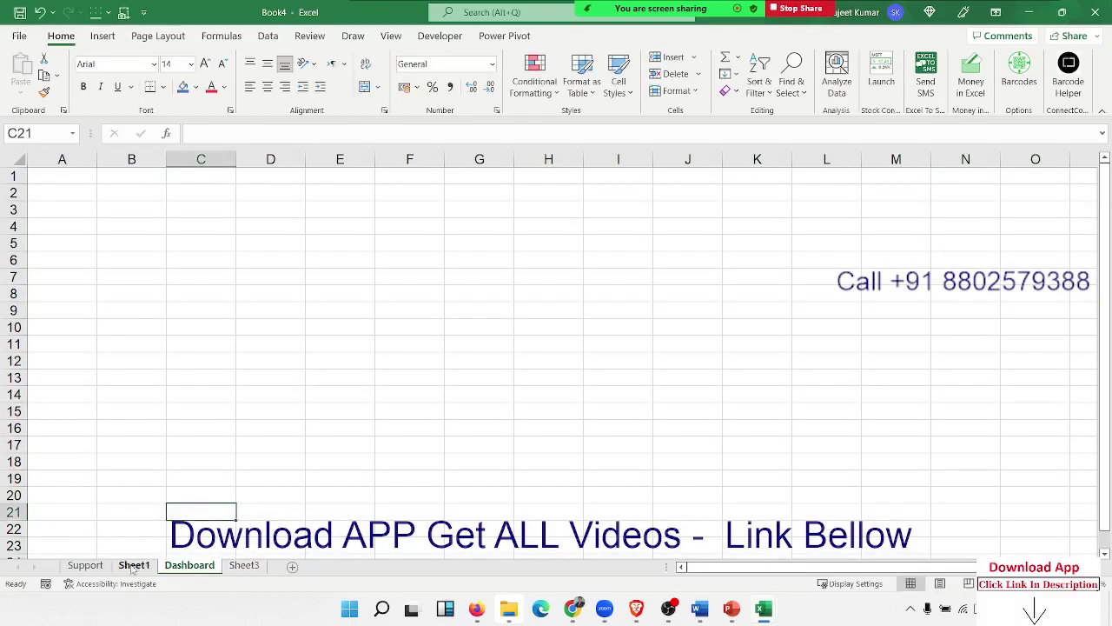
Step: Rename the sales table sheet to Data and return to Support
{"action": "left_click", "coordinate": [132, 565]}
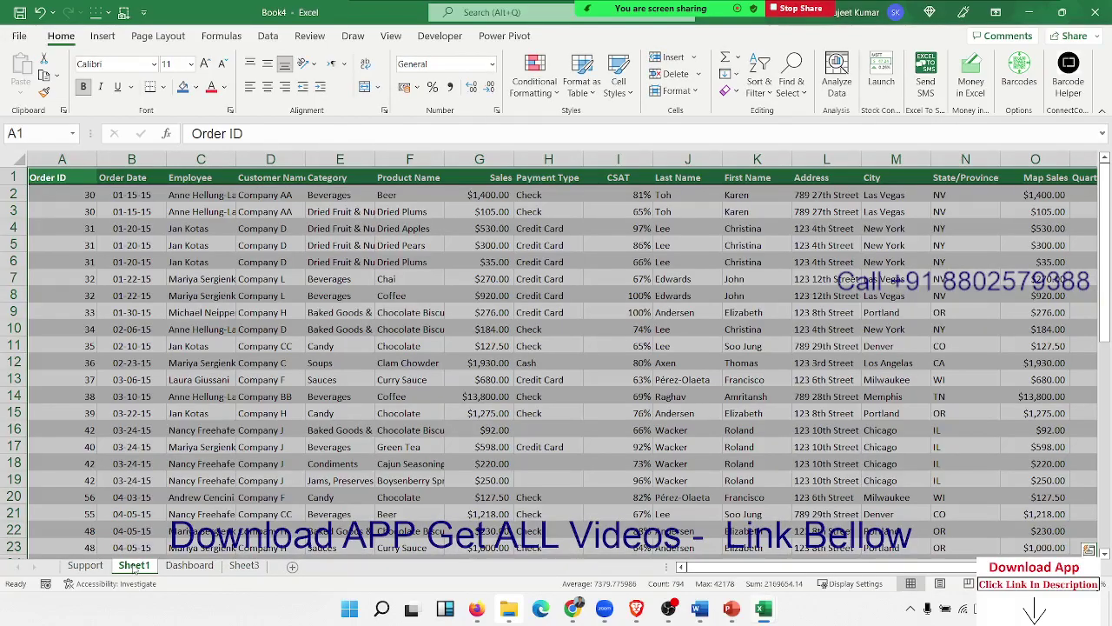
{"action": "double_click", "coordinate": [135, 566]}
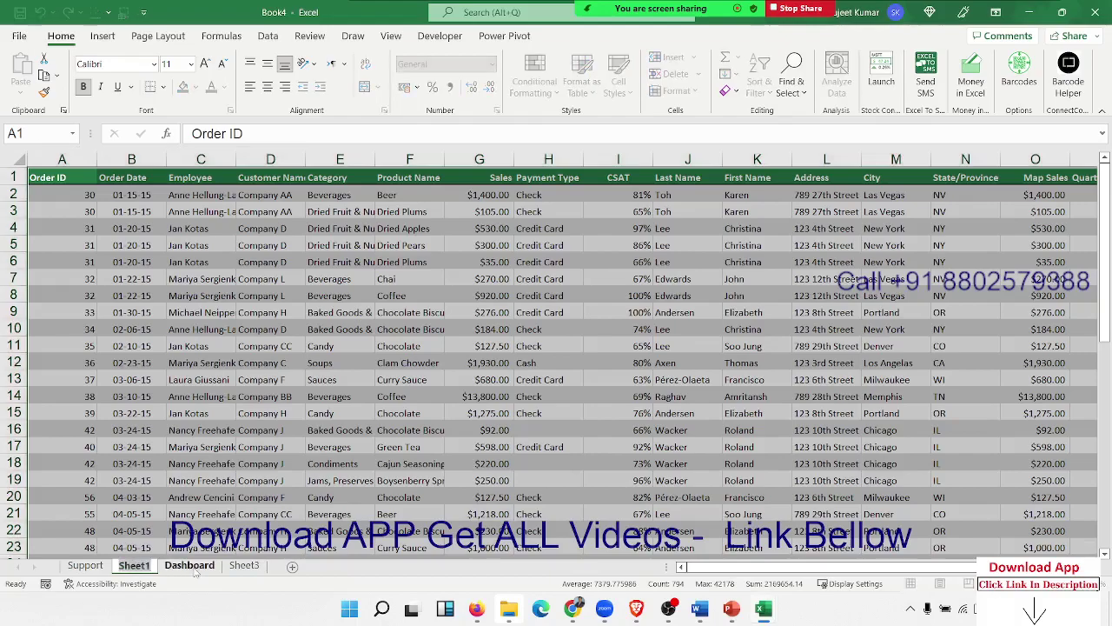
{"action": "type", "text": "Data"}
{"action": "key", "text": "Return"}
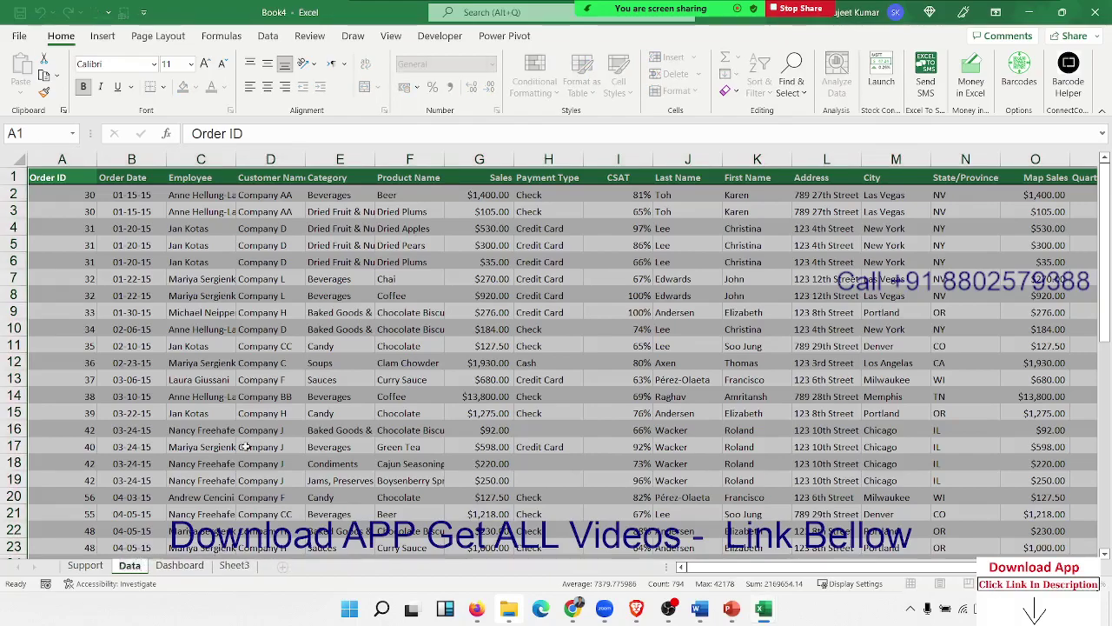
{"action": "left_click", "coordinate": [246, 447]}
{"action": "left_click", "coordinate": [85, 565]}
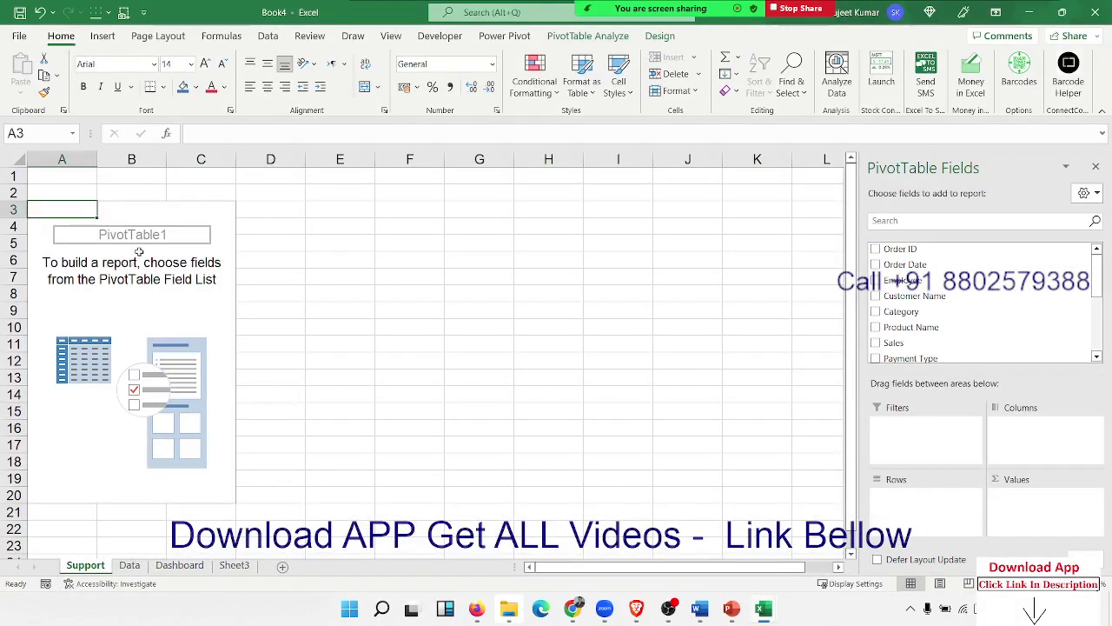
Step: Put Category in Rows and Sales in Values, giving a 52062.75 grand total
{"action": "left_click", "coordinate": [40, 228]}
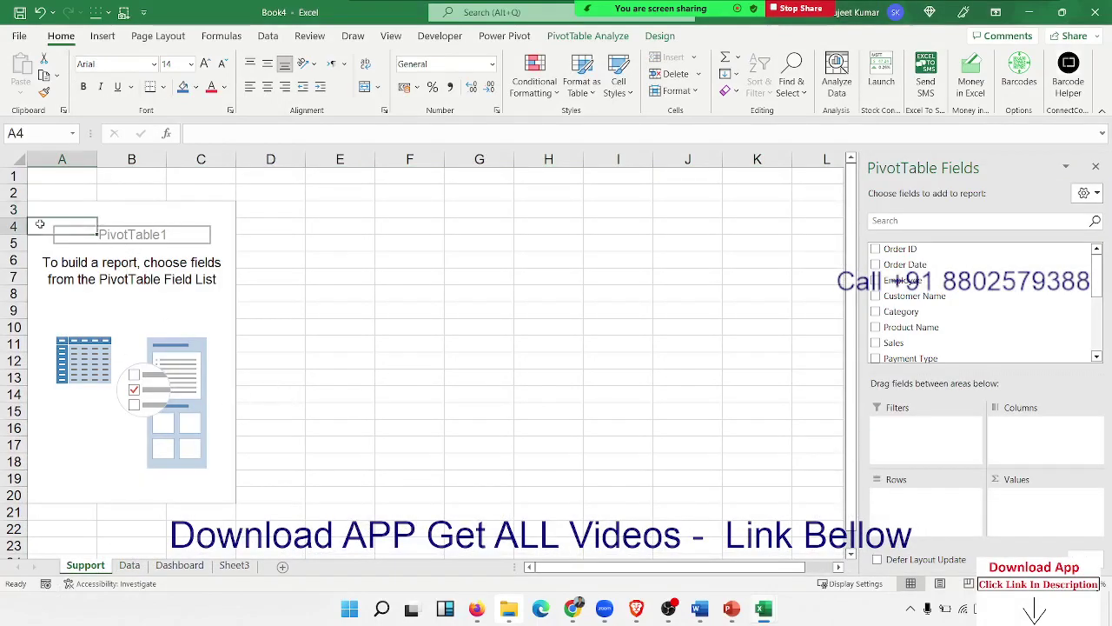
{"action": "left_click", "coordinate": [43, 208]}
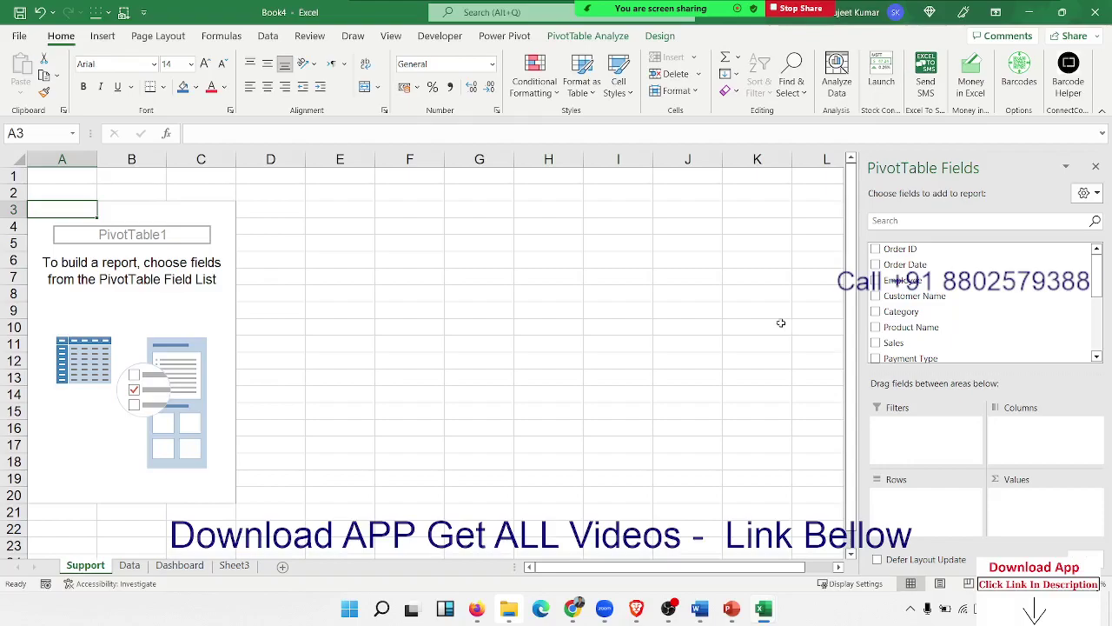
{"action": "scroll", "coordinate": [951, 301], "scroll_direction": "down", "scroll_amount": 3}
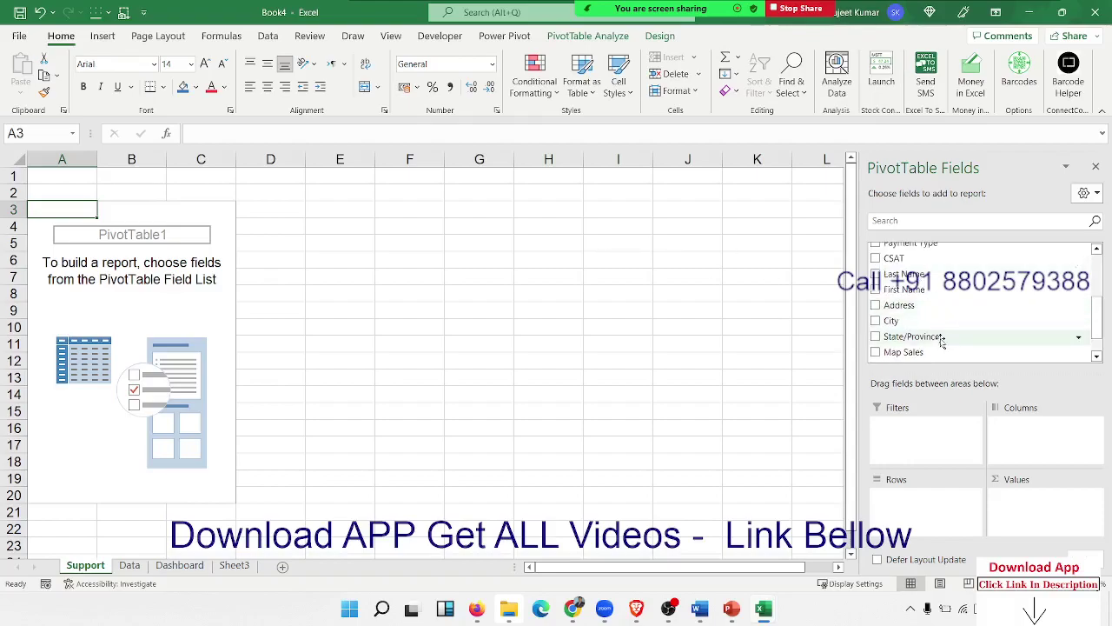
{"action": "scroll", "coordinate": [941, 339], "scroll_direction": "up", "scroll_amount": 3}
{"action": "left_click_drag", "start_coordinate": [903, 311], "coordinate": [914, 509]}
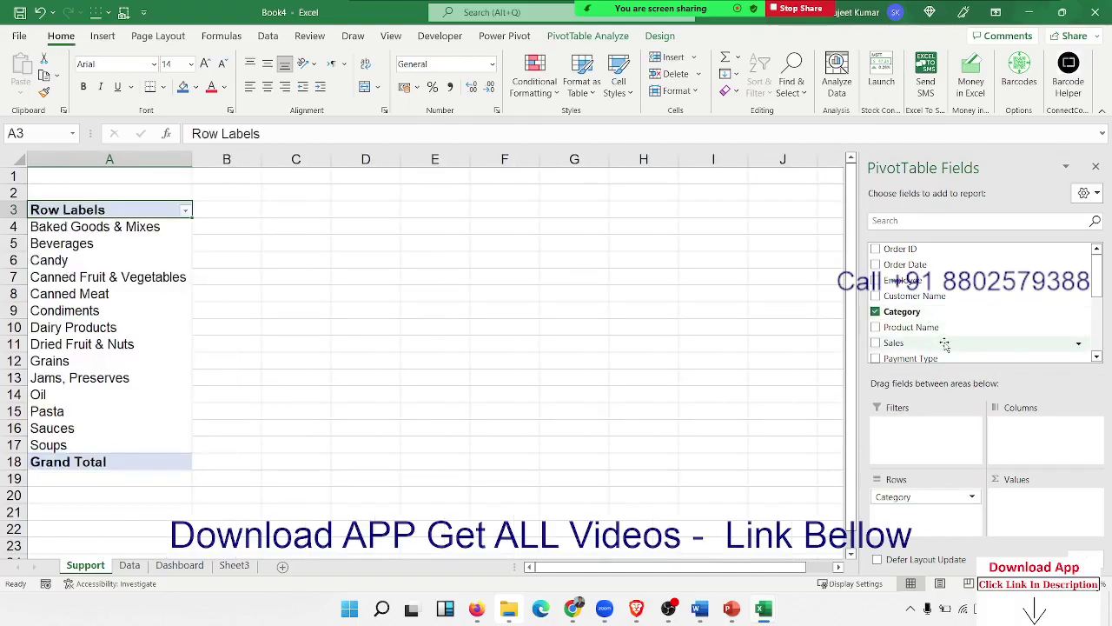
{"action": "left_click_drag", "start_coordinate": [945, 344], "coordinate": [1017, 499]}
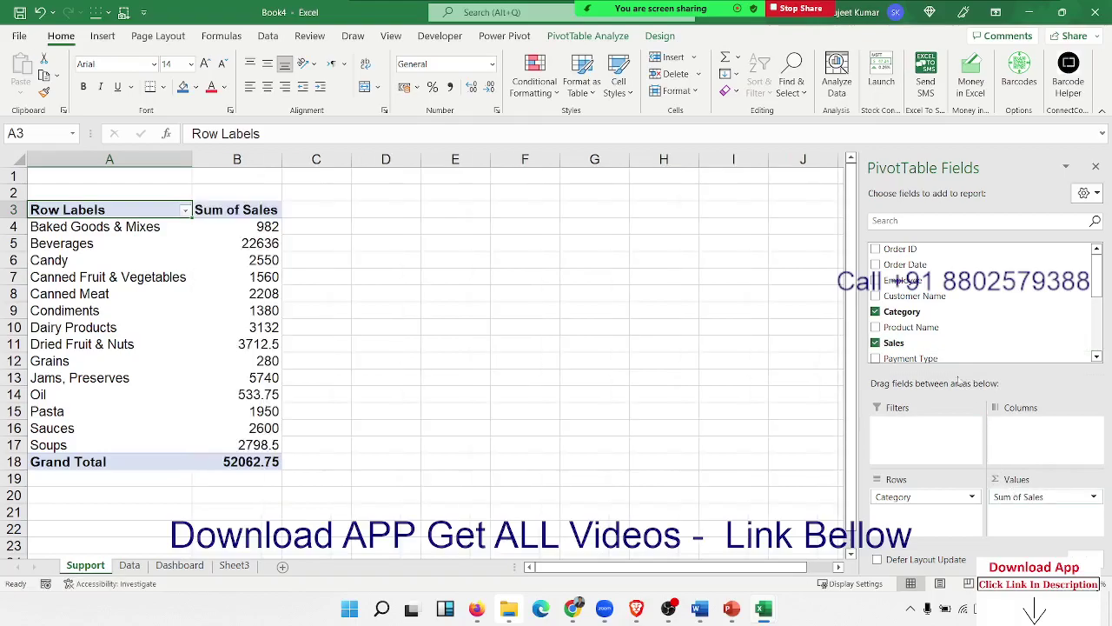
{"action": "scroll", "coordinate": [942, 336], "scroll_direction": "down", "scroll_amount": 3}
{"action": "scroll", "coordinate": [944, 337], "scroll_direction": "up", "scroll_amount": 3}
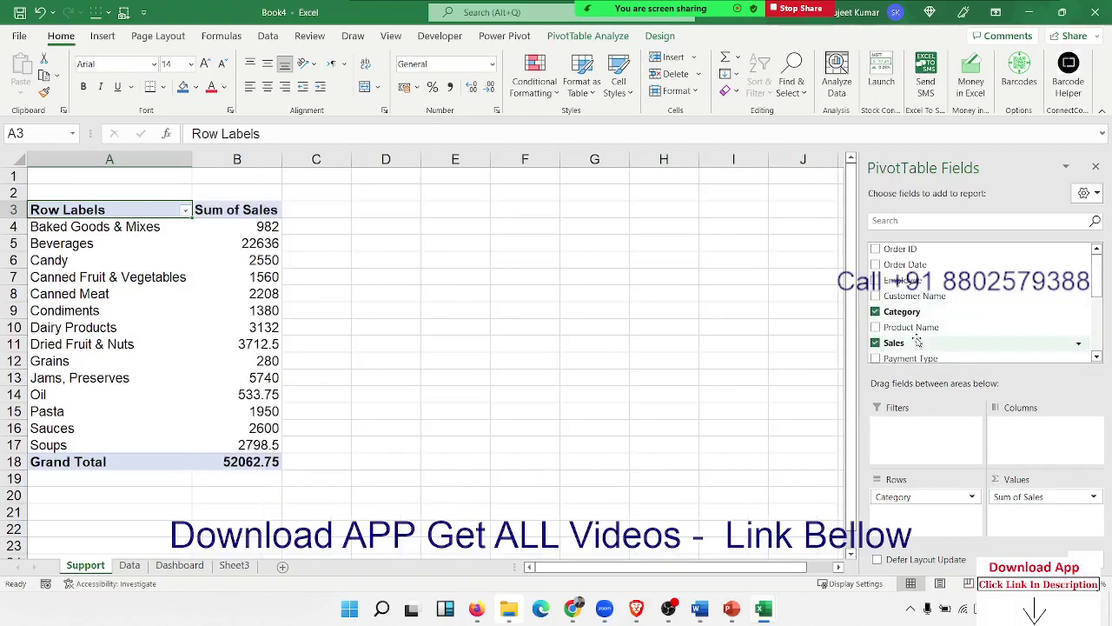
{"action": "scroll", "coordinate": [921, 334], "scroll_direction": "down", "scroll_amount": 3}
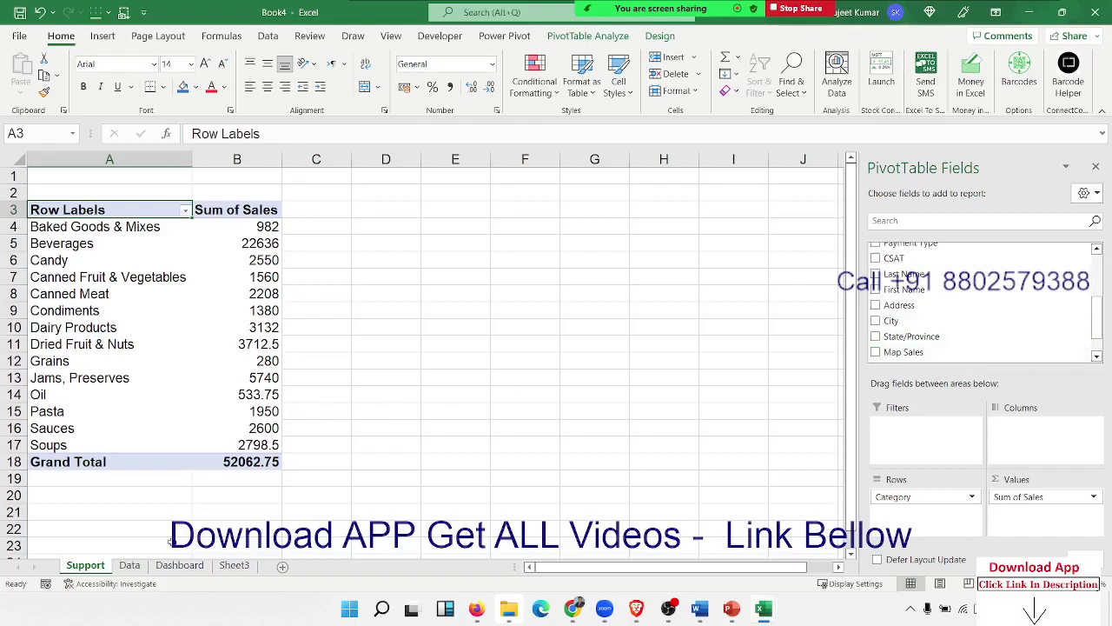
{"action": "left_click", "coordinate": [132, 566]}
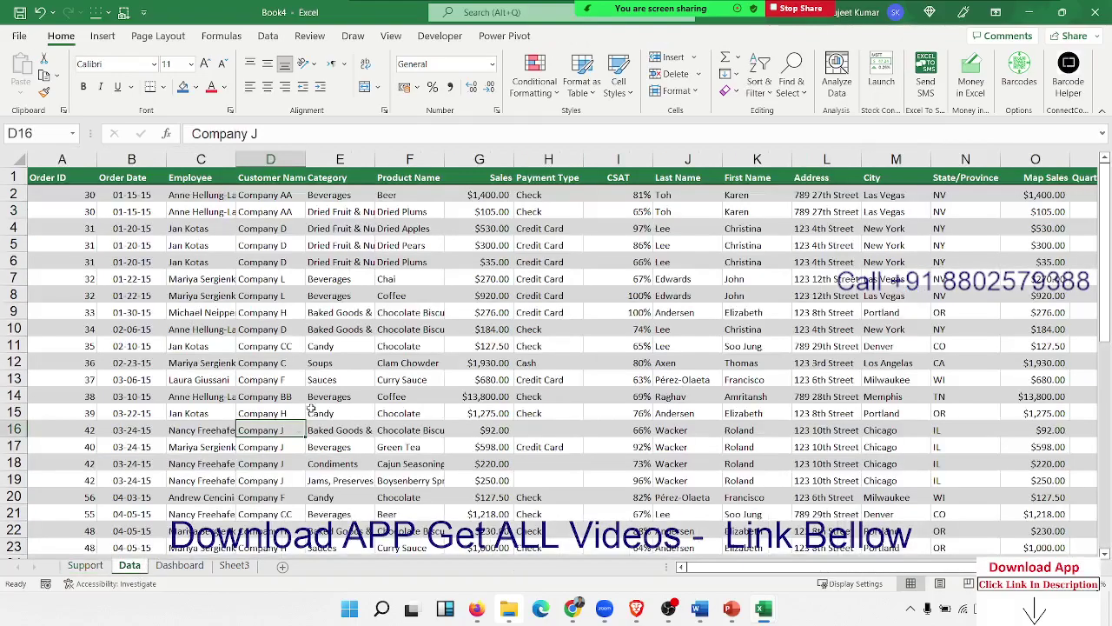
Step: Check the Sales, Map Sales and Quarter headers on the Data sheet, then return to Support
{"action": "left_click", "coordinate": [496, 177]}
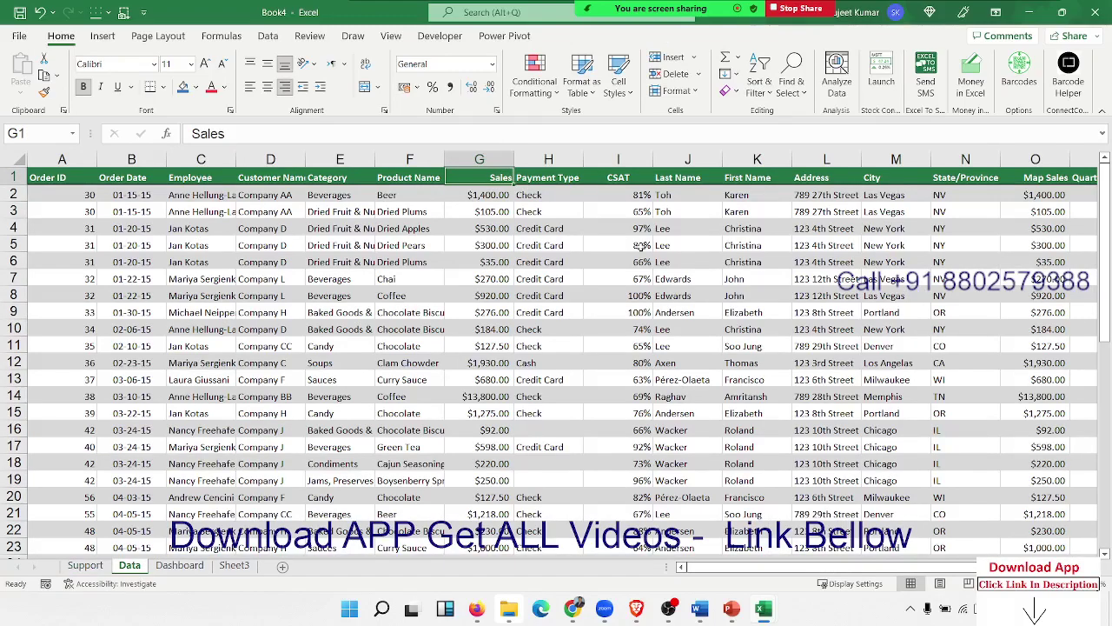
{"action": "left_click", "coordinate": [1067, 183]}
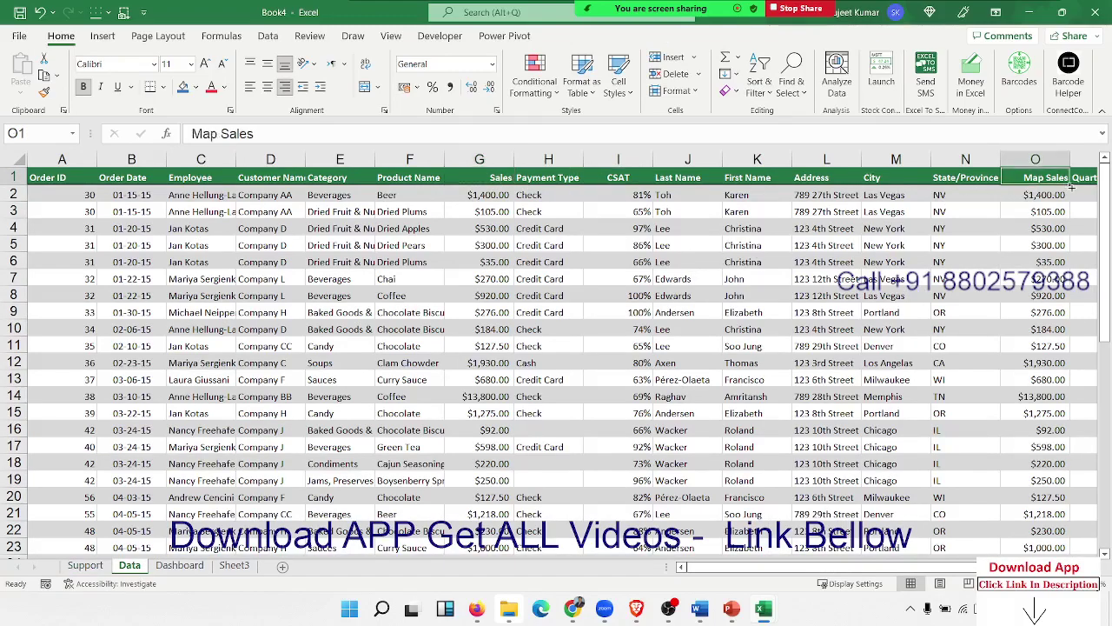
{"action": "key", "text": "Down"}
{"action": "key", "text": "Up"}
{"action": "key", "text": "Right"}
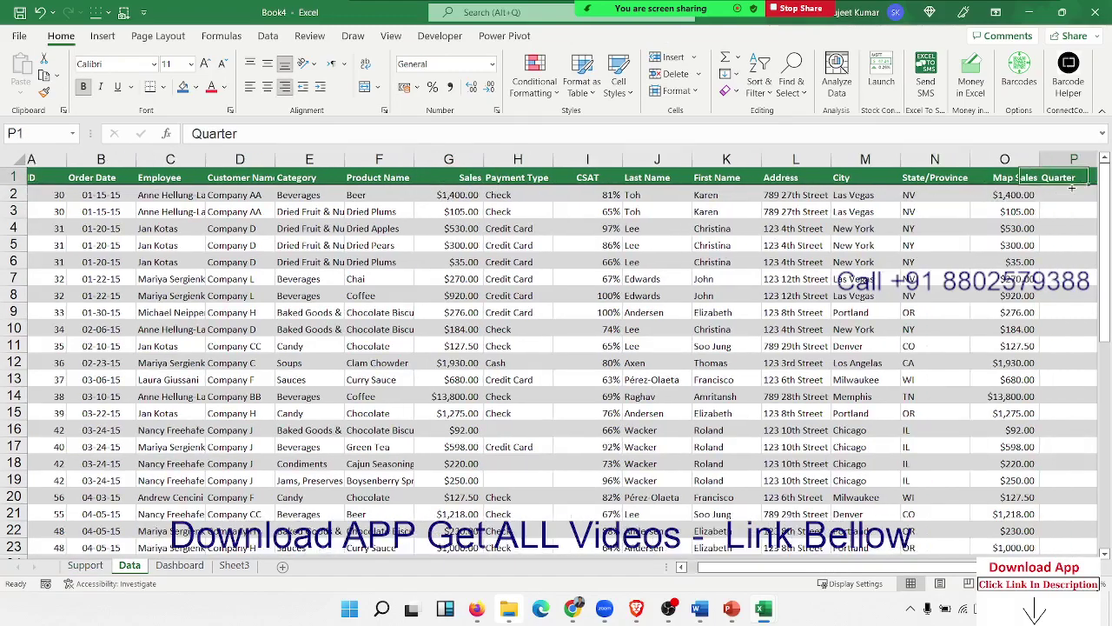
{"action": "key", "text": "Left"}
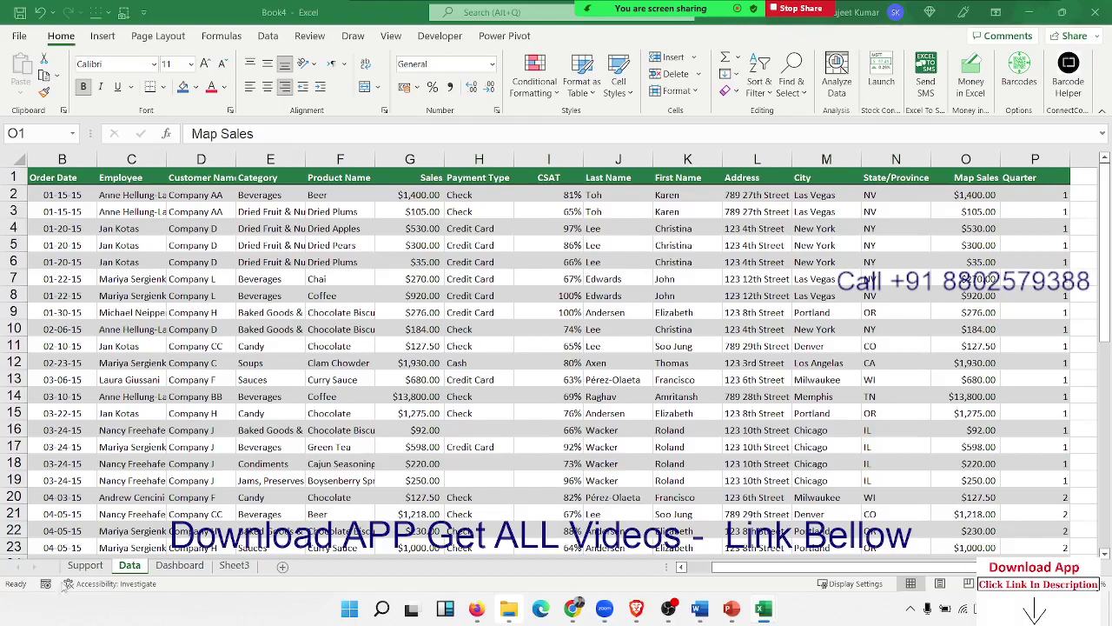
{"action": "left_click", "coordinate": [85, 566]}
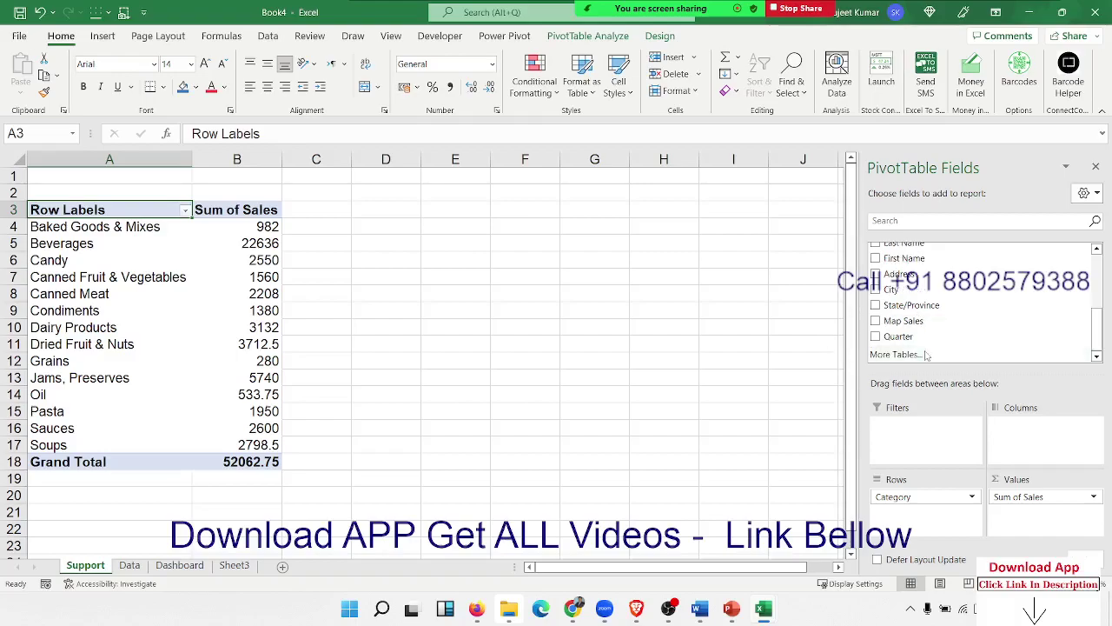
Step: Add Sales to Values a second time and show it as % of Column Total
{"action": "scroll", "coordinate": [919, 344], "scroll_direction": "up", "scroll_amount": 3}
{"action": "left_click_drag", "start_coordinate": [919, 342], "coordinate": [1034, 515]}
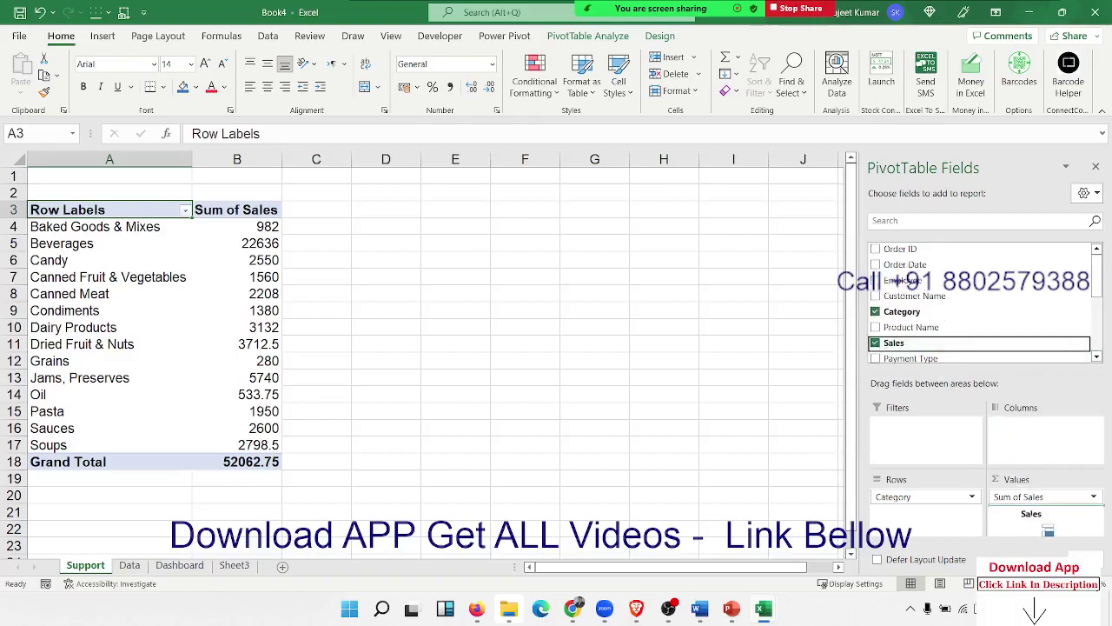
{"action": "left_click", "coordinate": [1032, 513]}
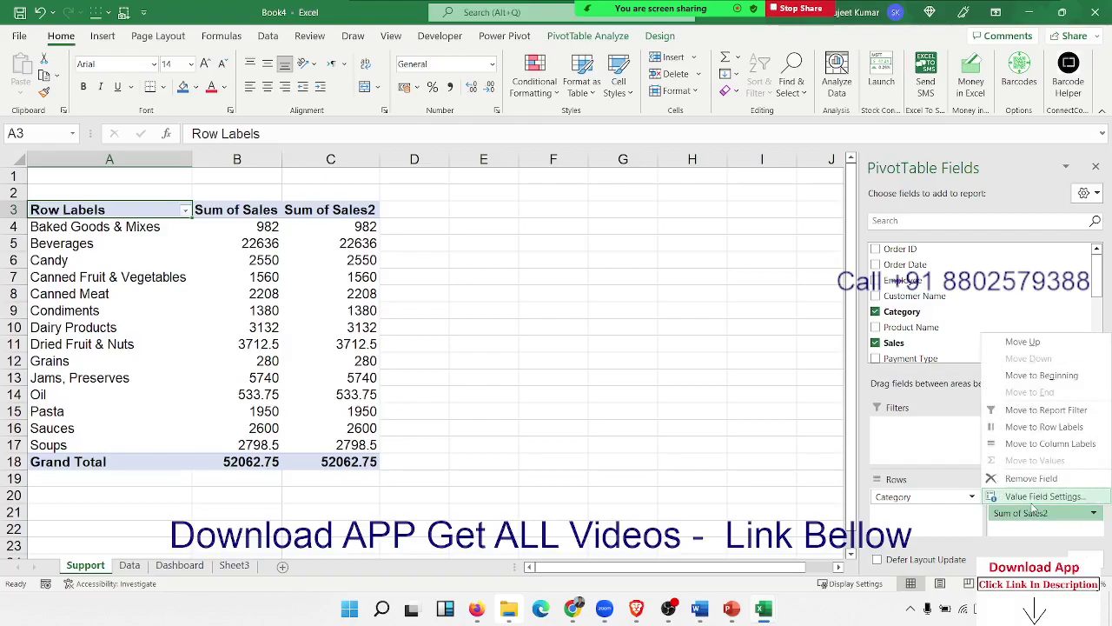
{"action": "left_click", "coordinate": [1043, 497]}
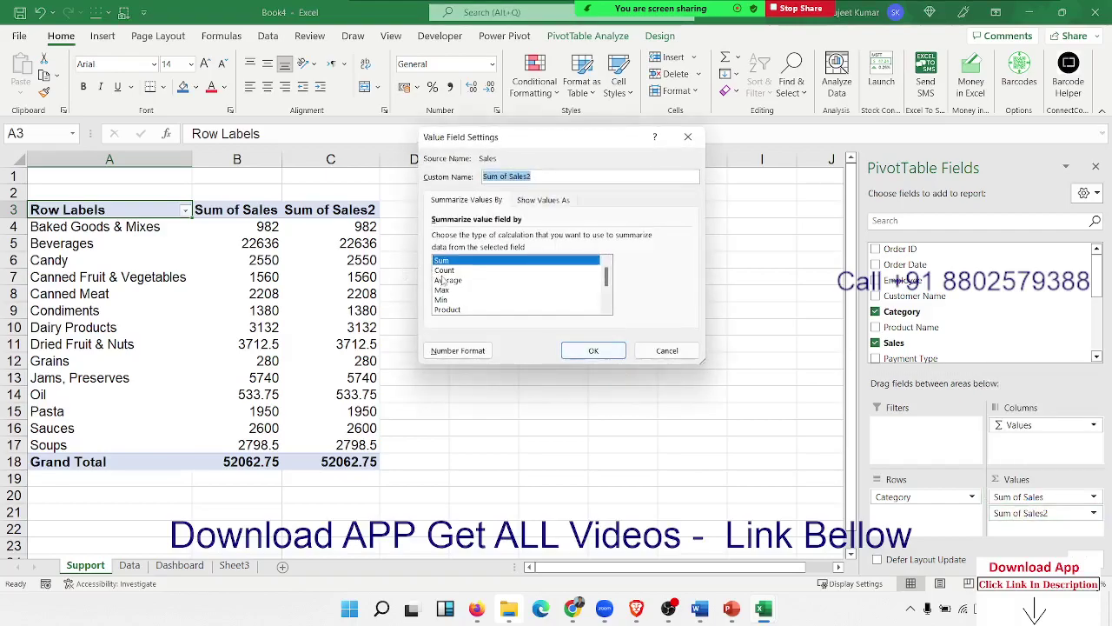
{"action": "left_click", "coordinate": [535, 205]}
{"action": "left_click", "coordinate": [519, 239]}
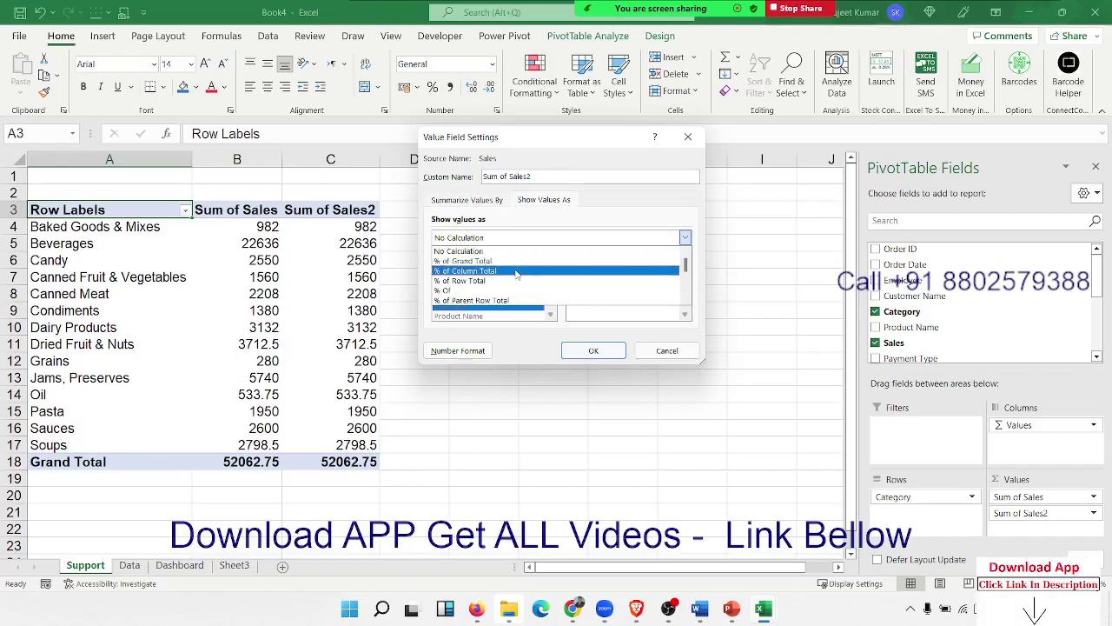
{"action": "left_click", "coordinate": [516, 271]}
{"action": "left_click", "coordinate": [588, 350]}
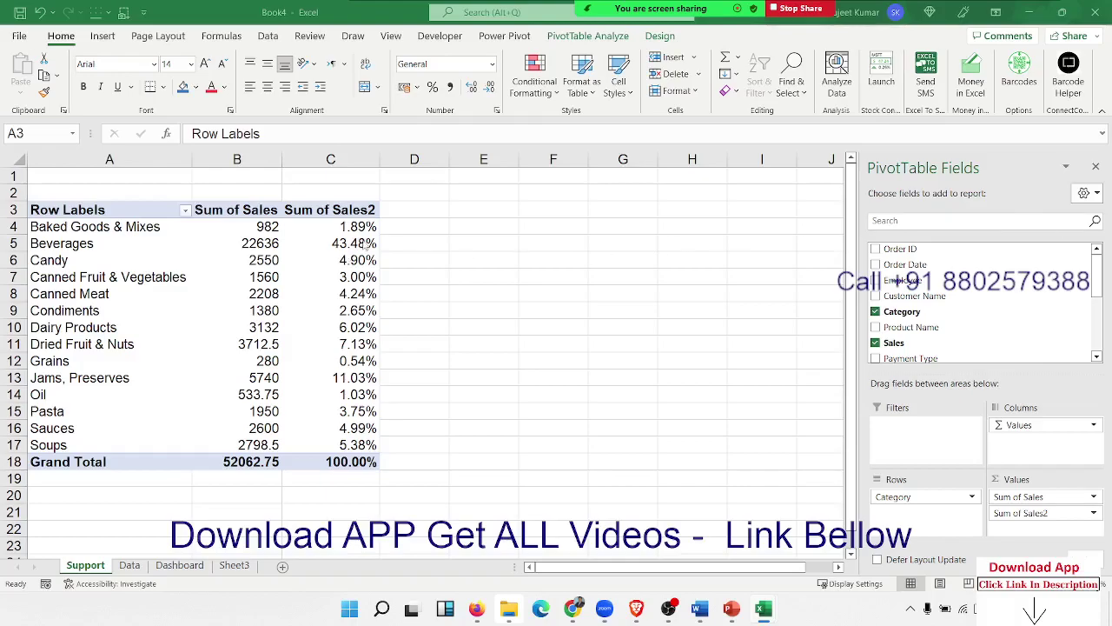
Step: Sort the pivot categories by Sum of Sales, largest to smallest
{"action": "left_click", "coordinate": [352, 230]}
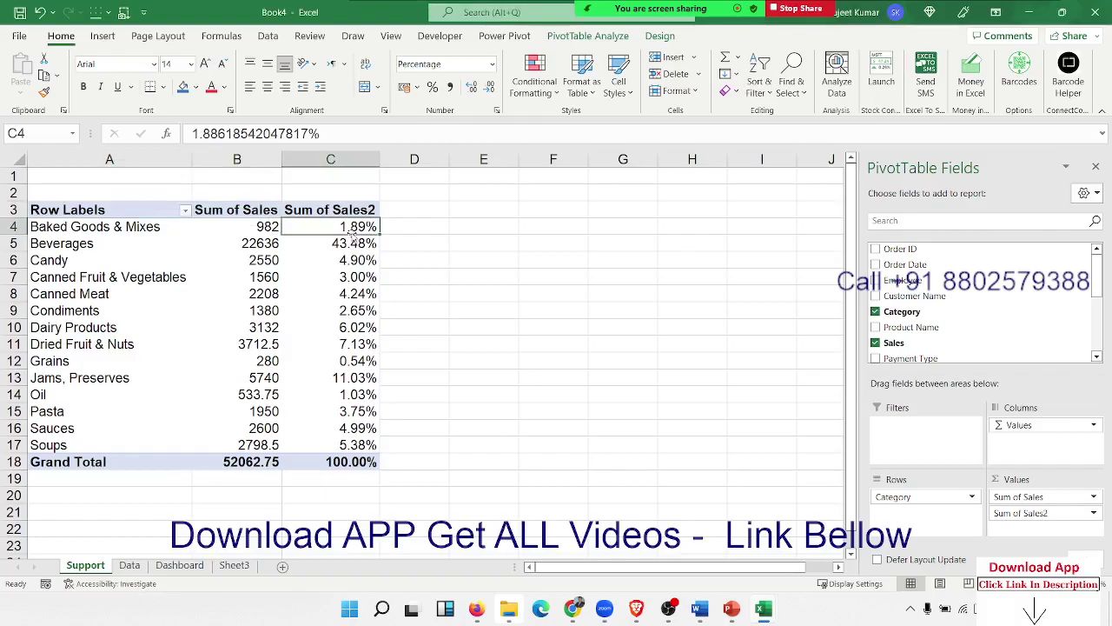
{"action": "right_click", "coordinate": [353, 231]}
{"action": "left_click", "coordinate": [283, 234]}
{"action": "right_click", "coordinate": [260, 230]}
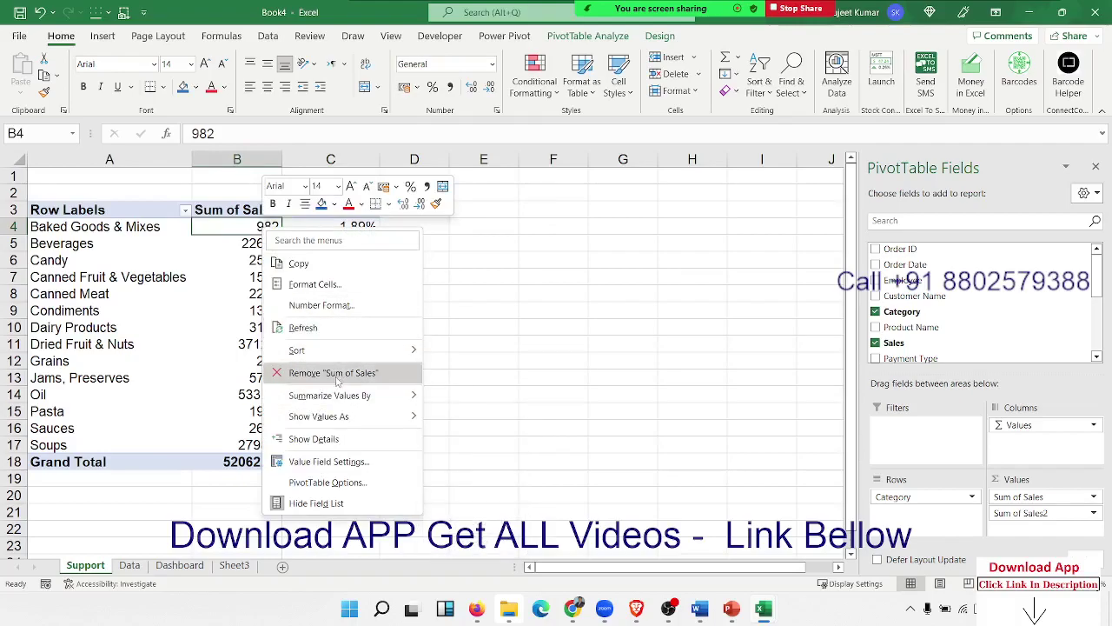
{"action": "left_click", "coordinate": [466, 356]}
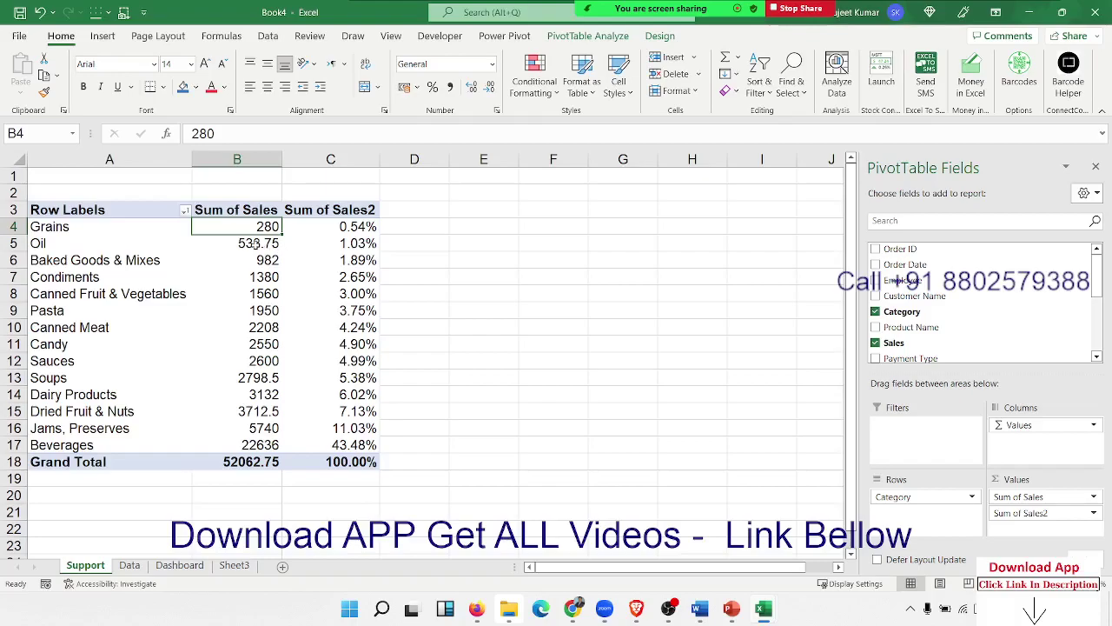
{"action": "right_click", "coordinate": [262, 228]}
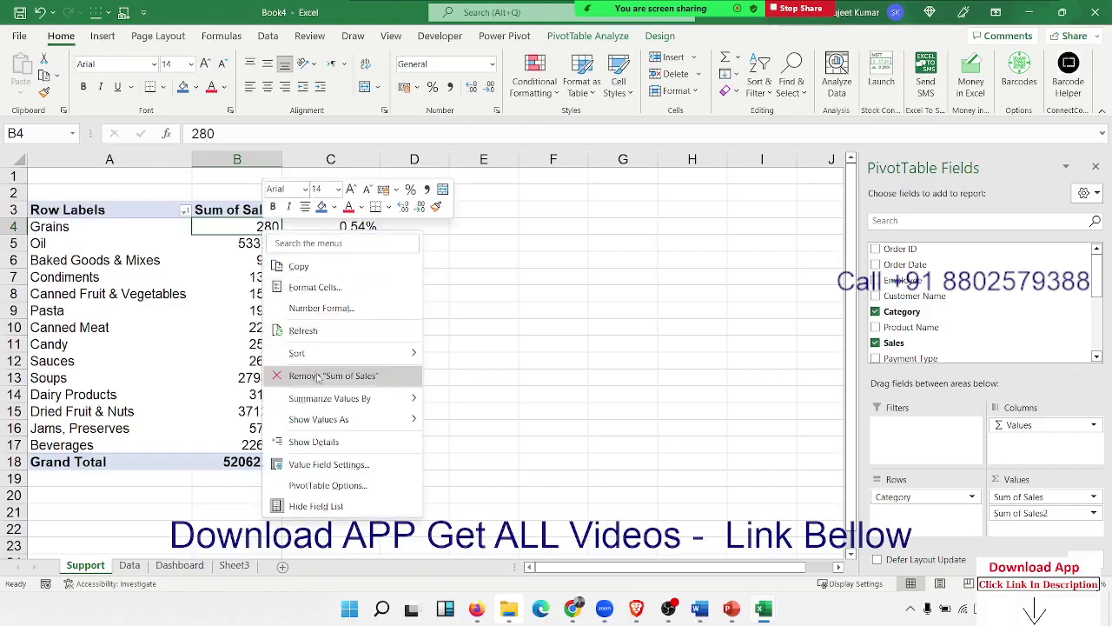
{"action": "mouse_move", "coordinate": [296, 353]}
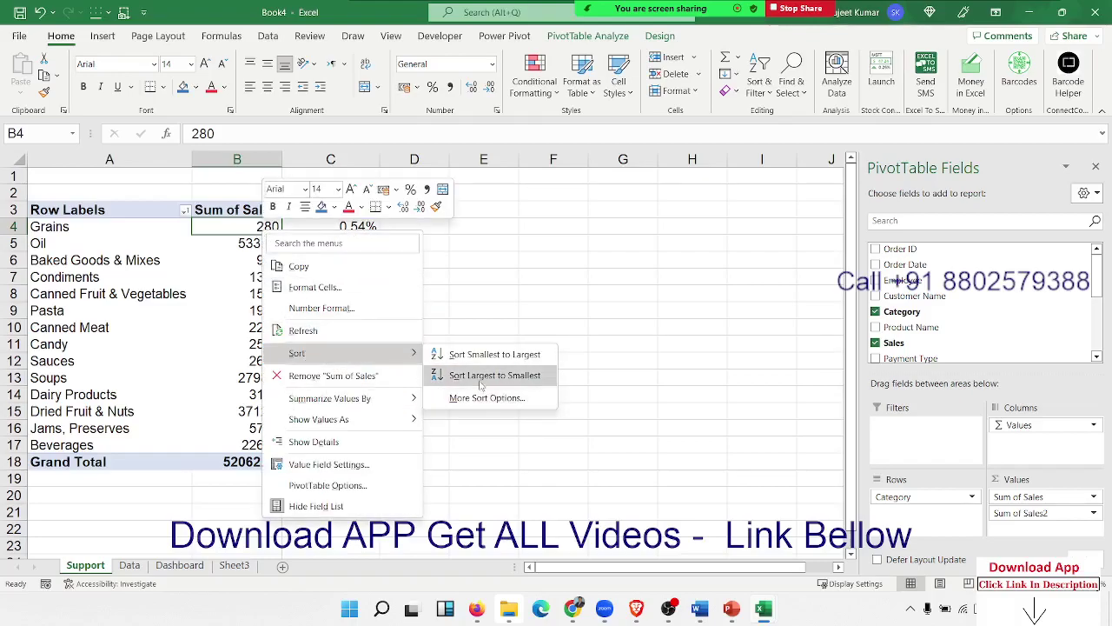
{"action": "left_click", "coordinate": [442, 372]}
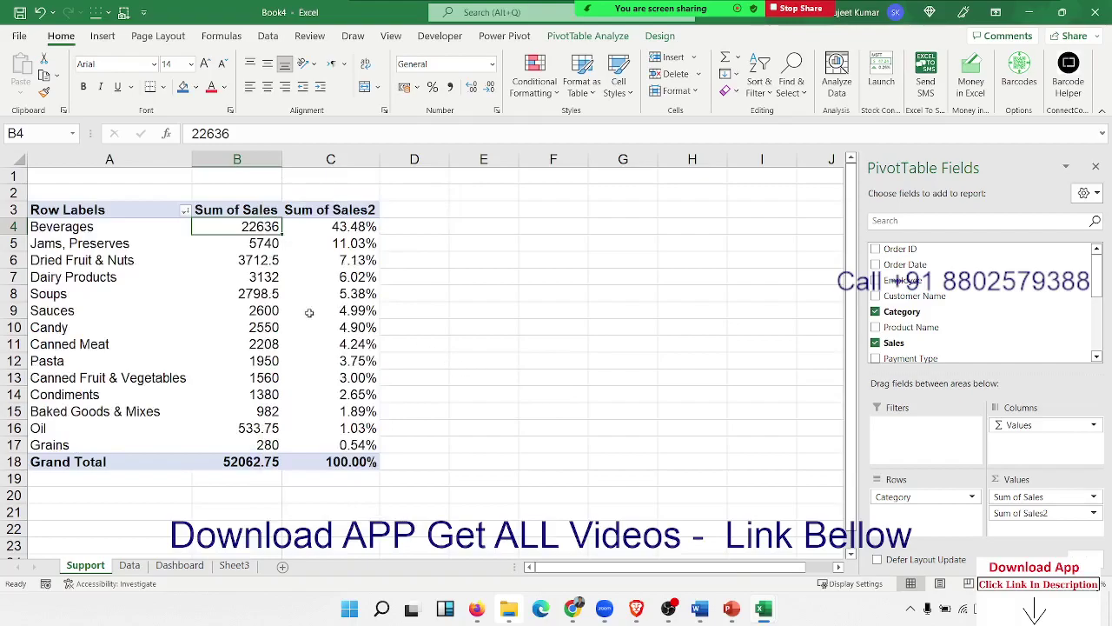
Step: Rename the Sum of Sales header to Sales
{"action": "left_click", "coordinate": [237, 211]}
{"action": "type", "text": "Sal"}
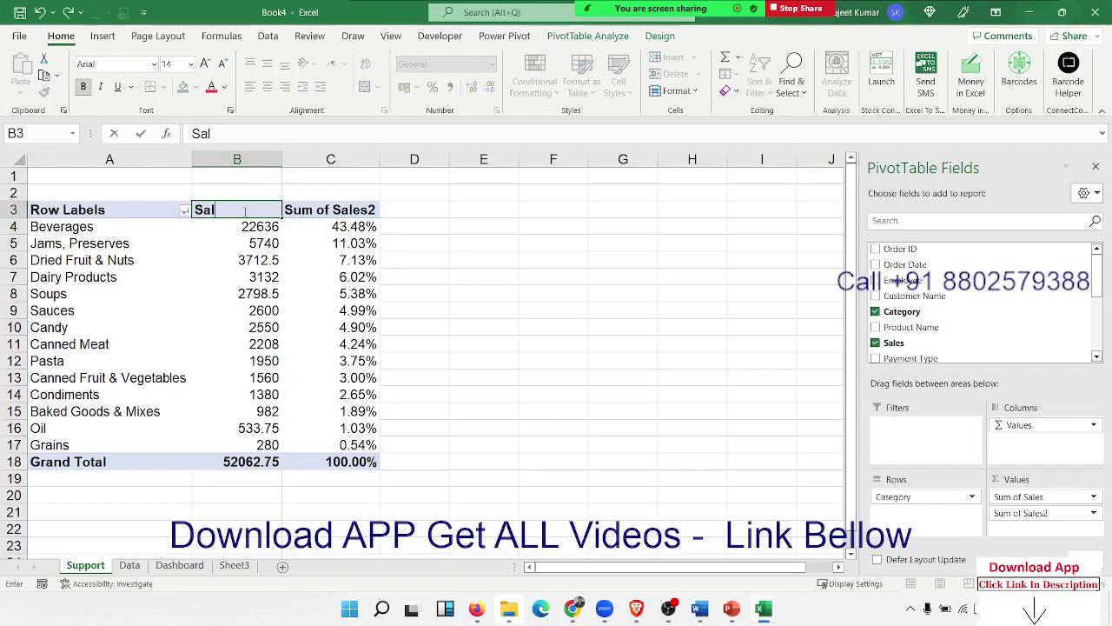
{"action": "type", "text": "es"}
{"action": "key", "text": "Return"}
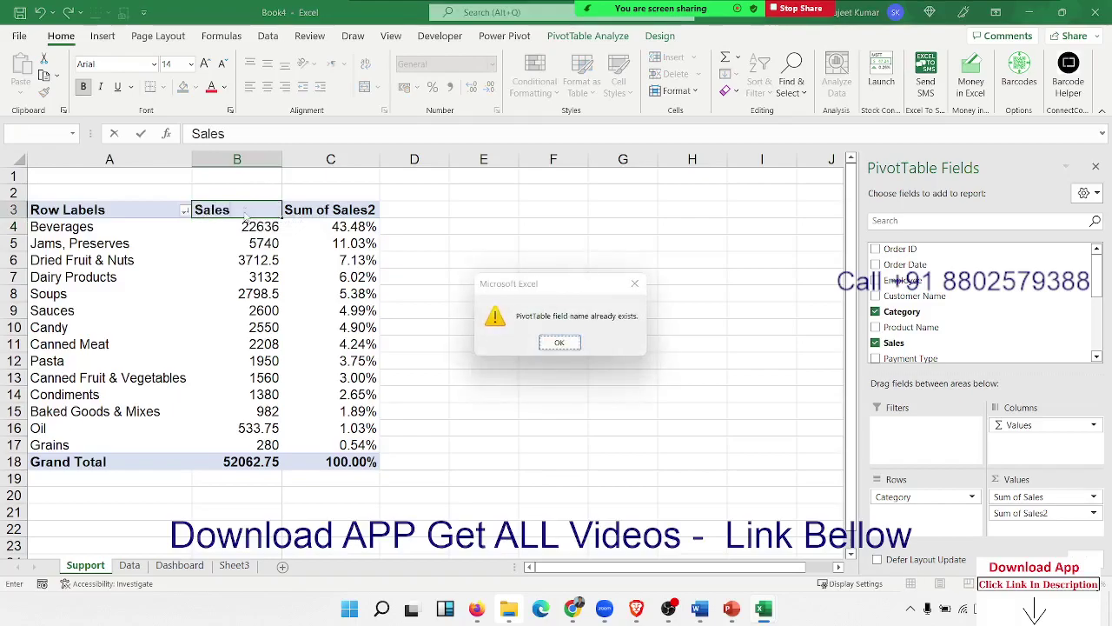
Step: Rename the Row Labels header to Category and adjust the widths of columns A and B
{"action": "key", "text": "Return"}
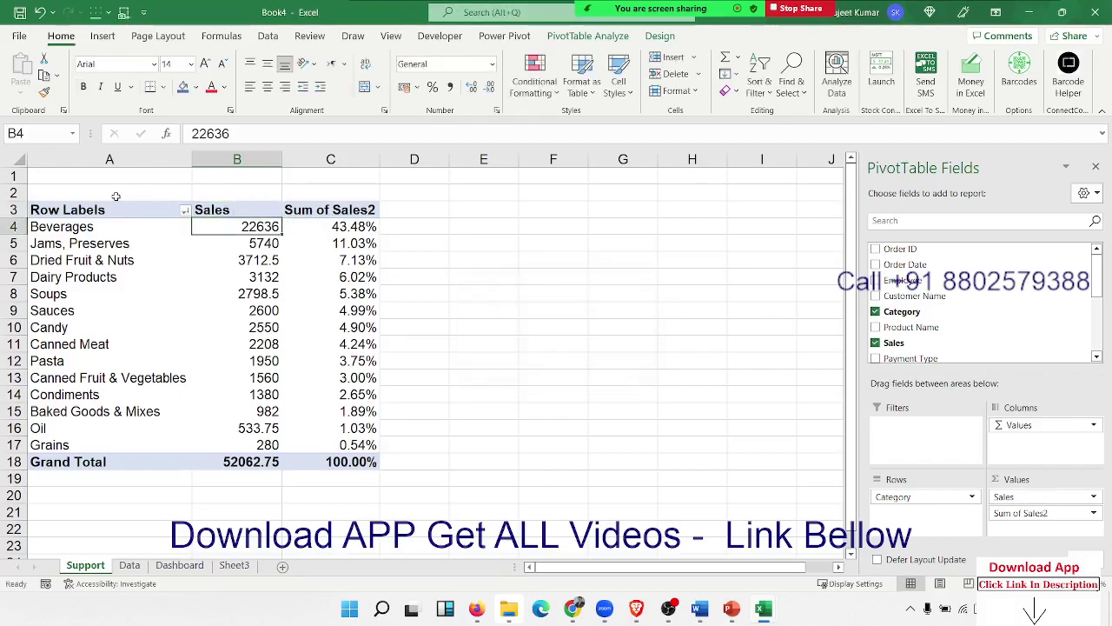
{"action": "left_click", "coordinate": [101, 213]}
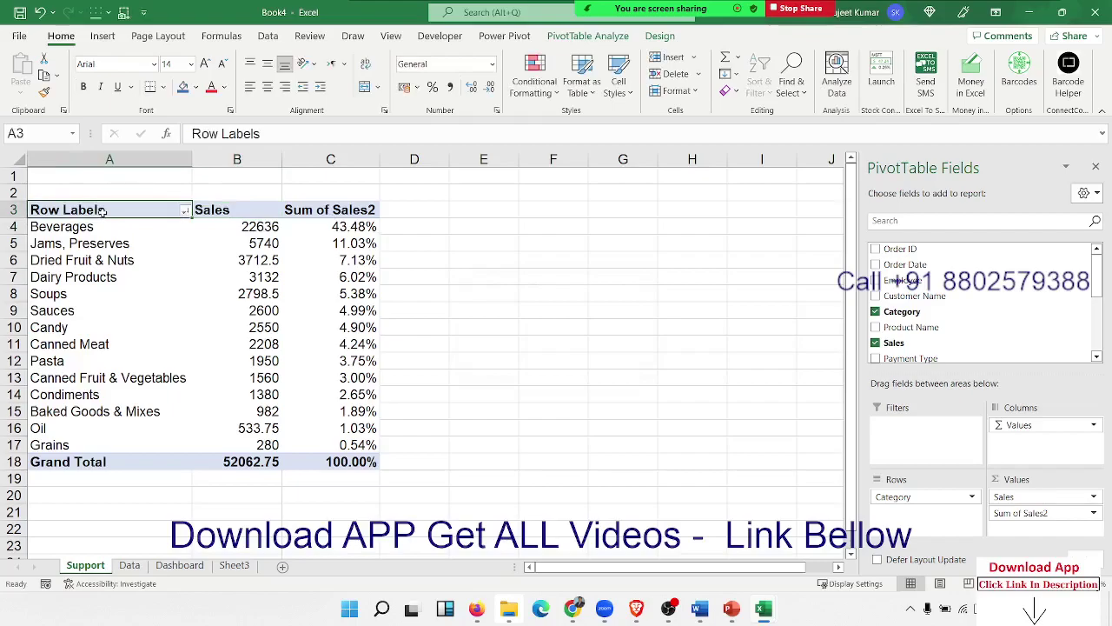
{"action": "type", "text": "Cate"}
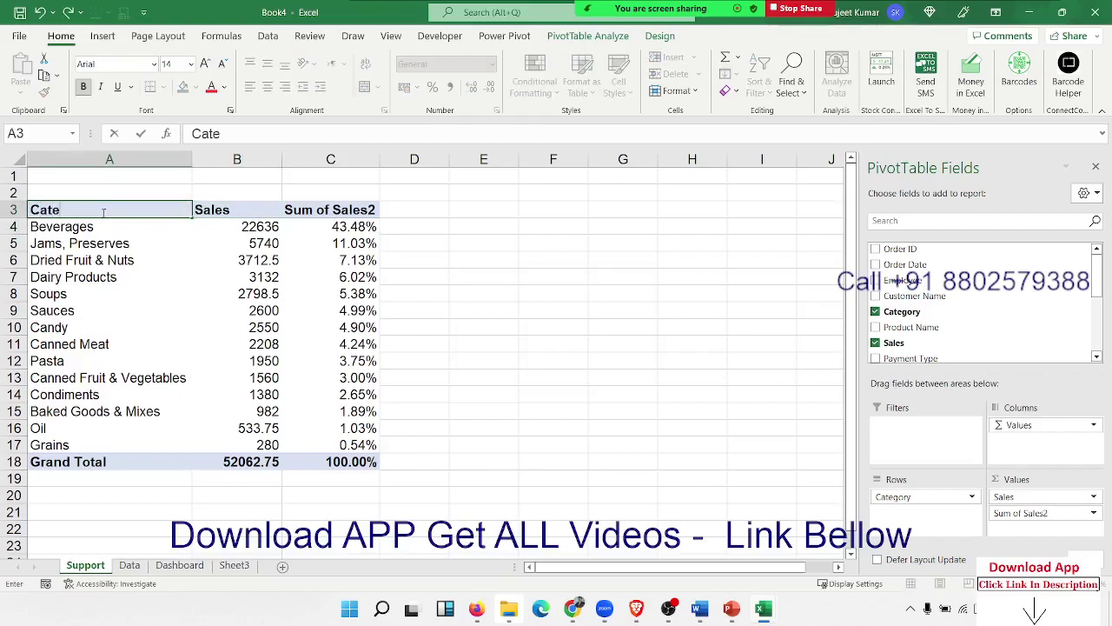
{"action": "type", "text": "got"}
{"action": "key", "text": "BackSpace"}
{"action": "type", "text": "y"}
{"action": "key", "text": "Return"}
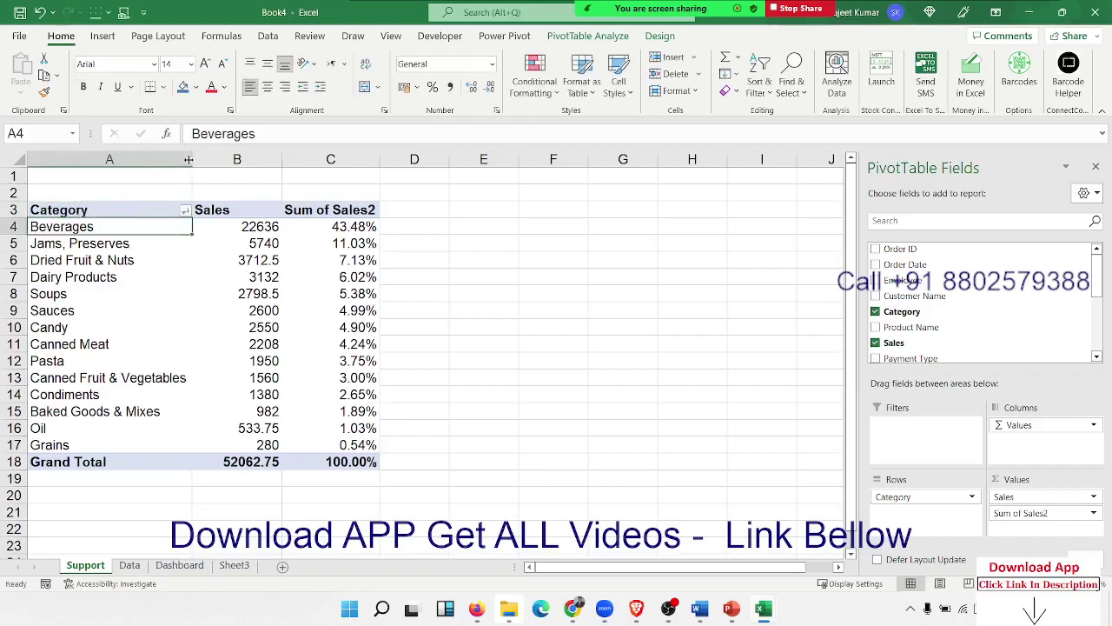
{"action": "left_click", "coordinate": [189, 159]}
{"action": "left_click_drag", "start_coordinate": [193, 159], "coordinate": [177, 159]}
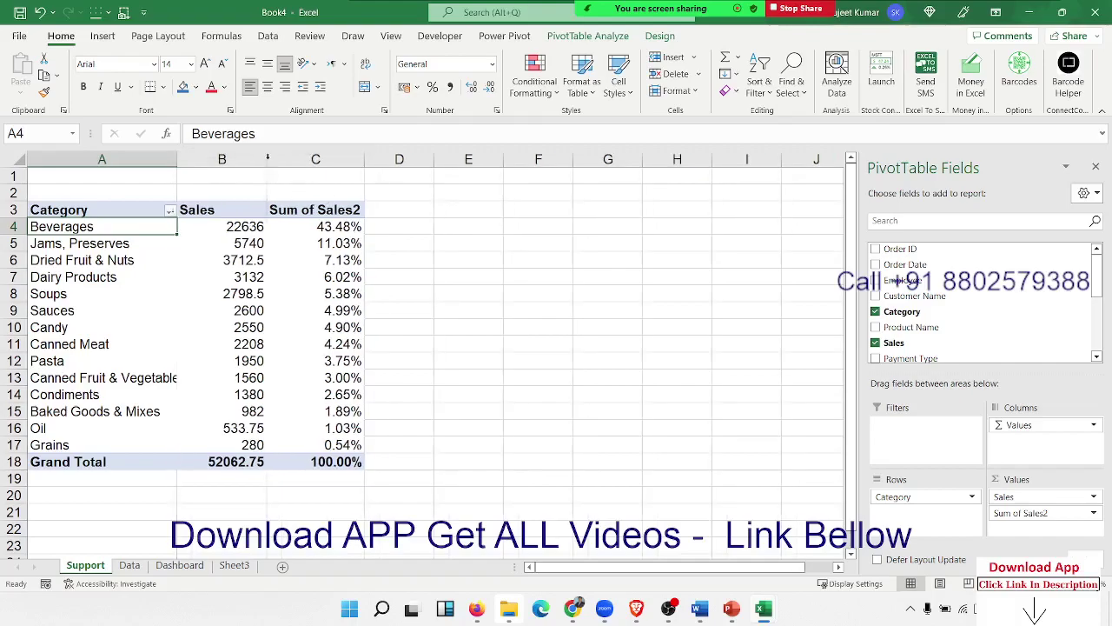
{"action": "double_click", "coordinate": [270, 160]}
Step: Rename Sum of Sales2 to % Total and autofit columns A to C
{"action": "left_click", "coordinate": [303, 204]}
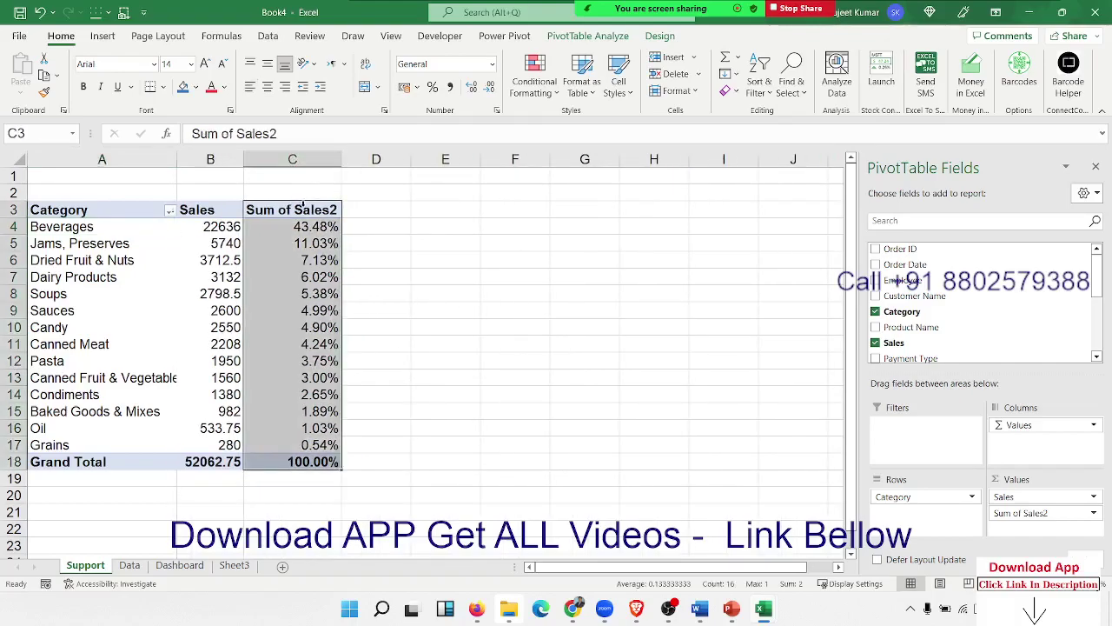
{"action": "left_click", "coordinate": [323, 208]}
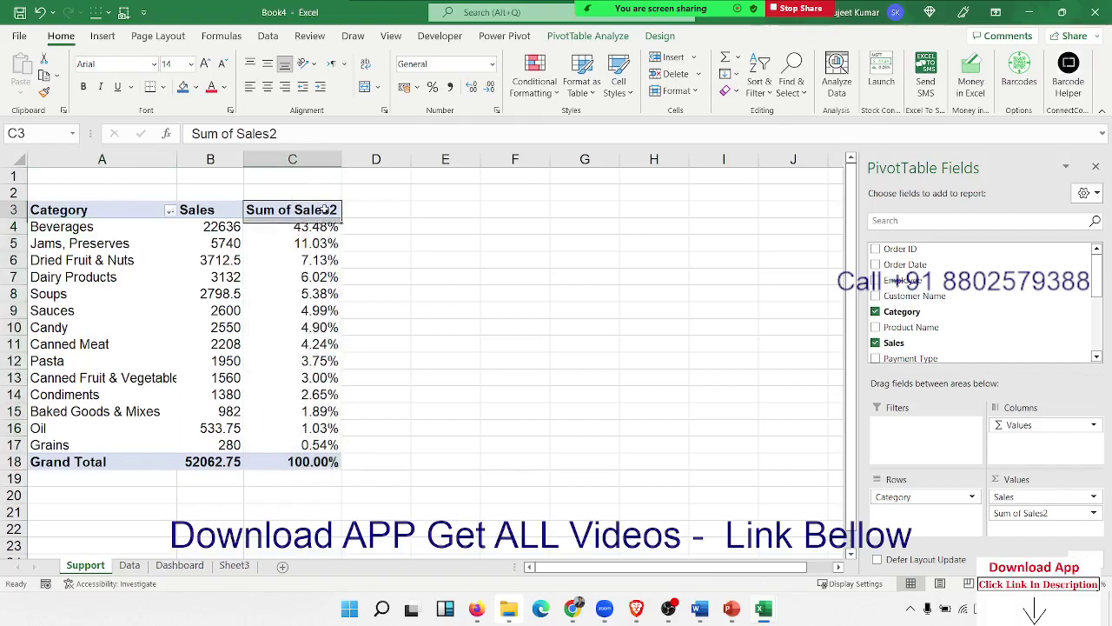
{"action": "type", "text": "%"}
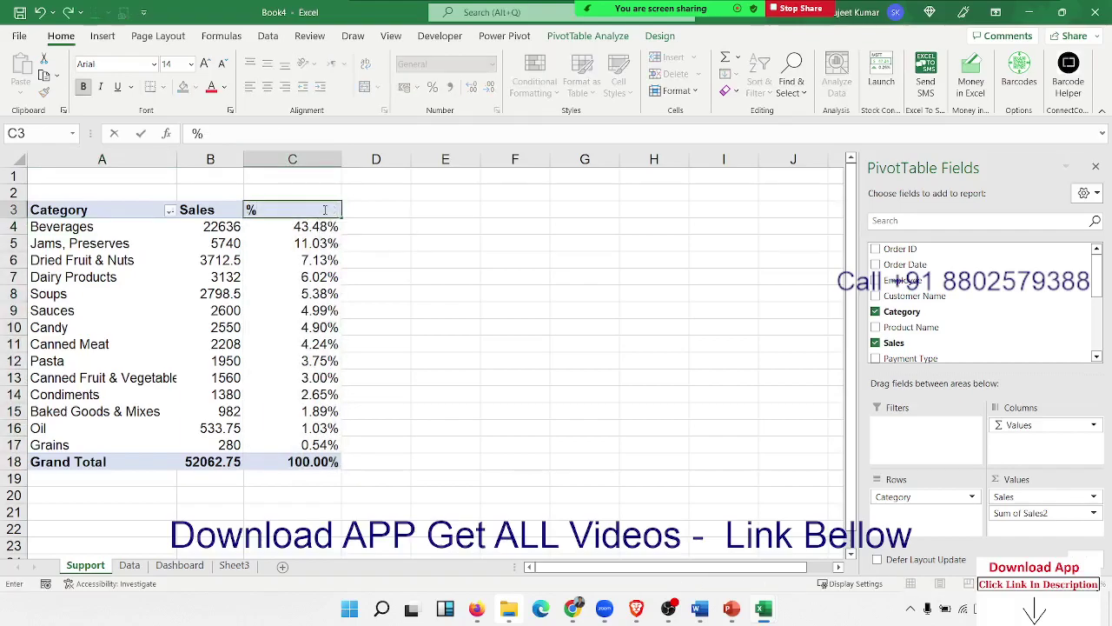
{"action": "type", "text": " Total"}
{"action": "left_click", "coordinate": [381, 260]}
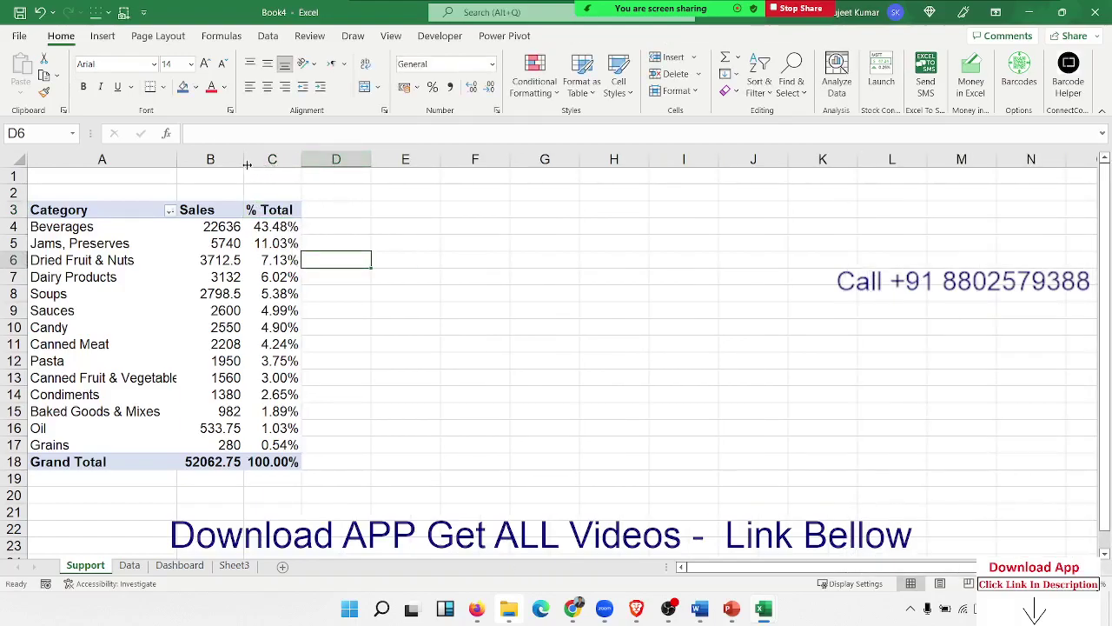
{"action": "left_click_drag", "start_coordinate": [102, 159], "coordinate": [296, 163]}
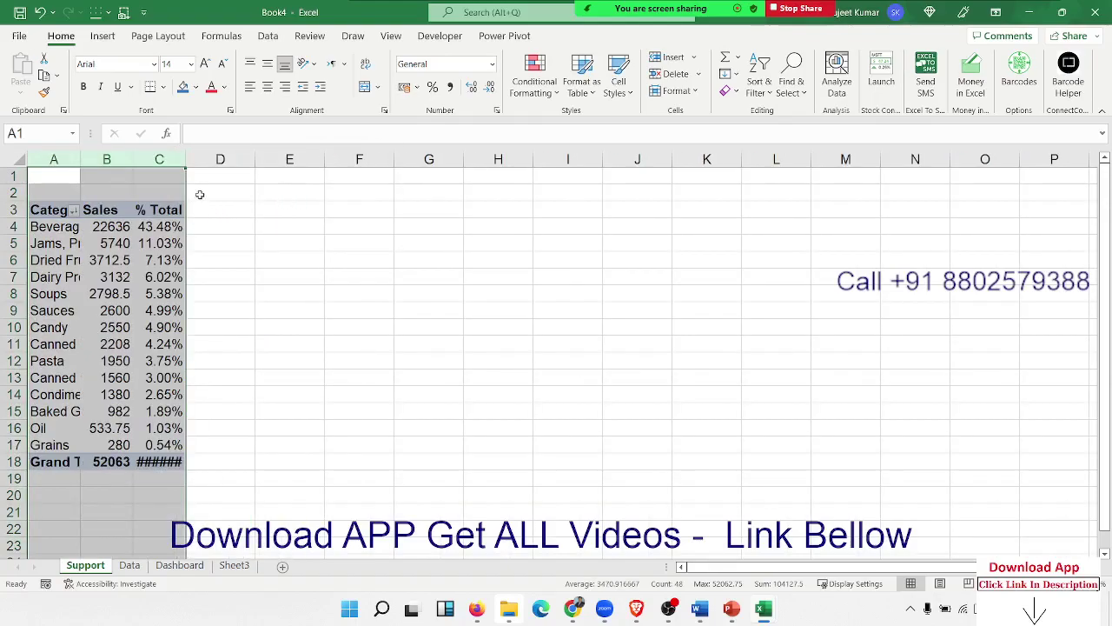
{"action": "double_click", "coordinate": [185, 159]}
Step: Set the category names in A4:A17 to 12 pt font
{"action": "left_click", "coordinate": [124, 226]}
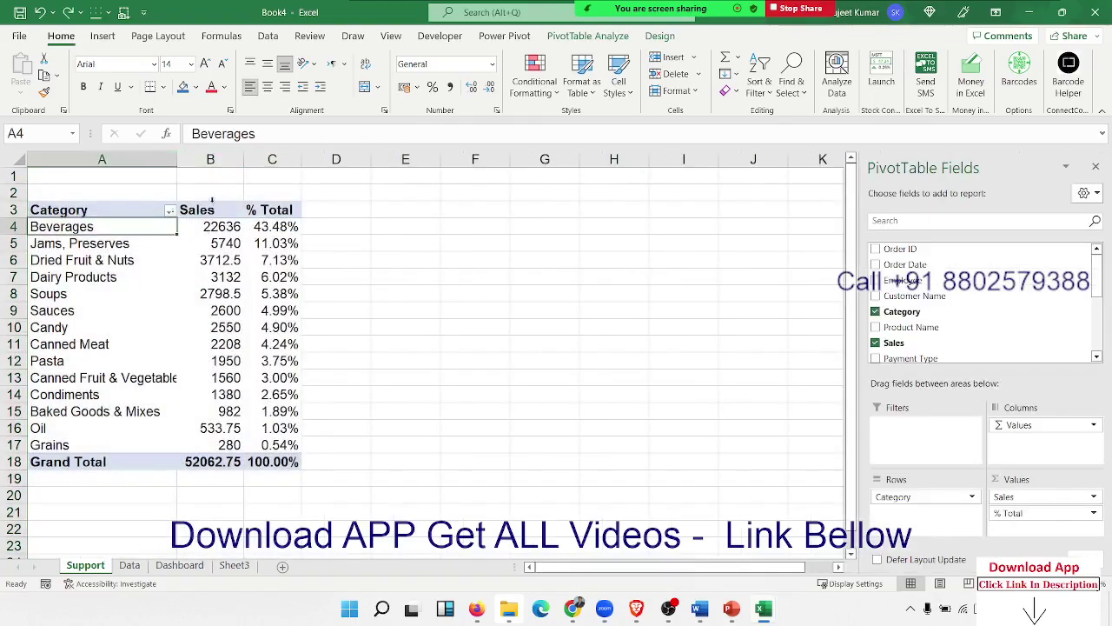
{"action": "left_click_drag", "start_coordinate": [172, 160], "coordinate": [166, 159]}
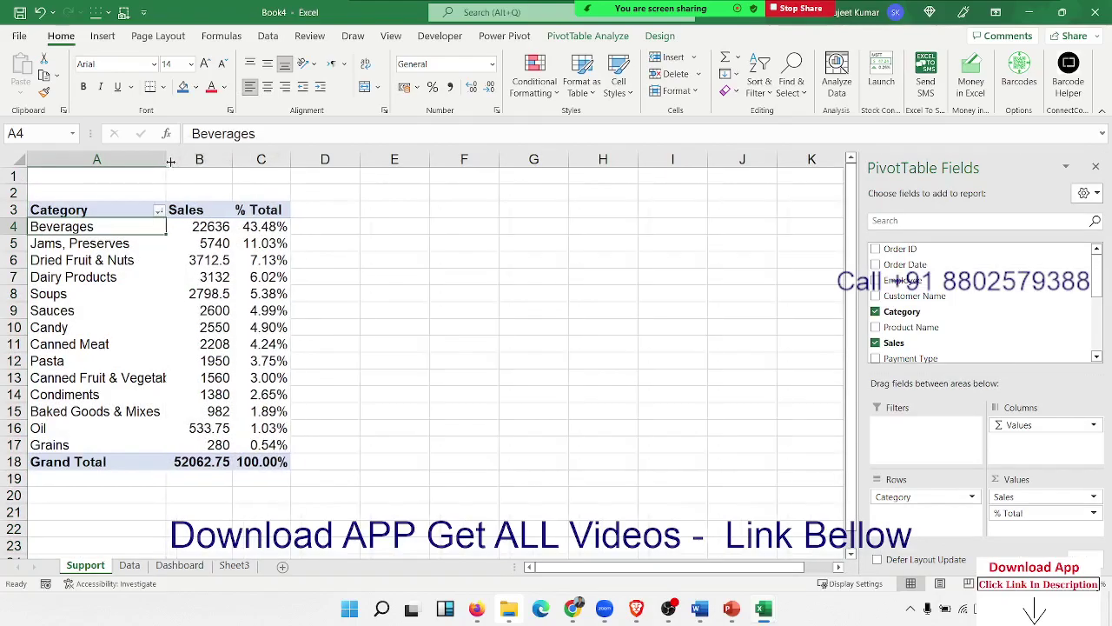
{"action": "left_click", "coordinate": [80, 446], "text": "shift"}
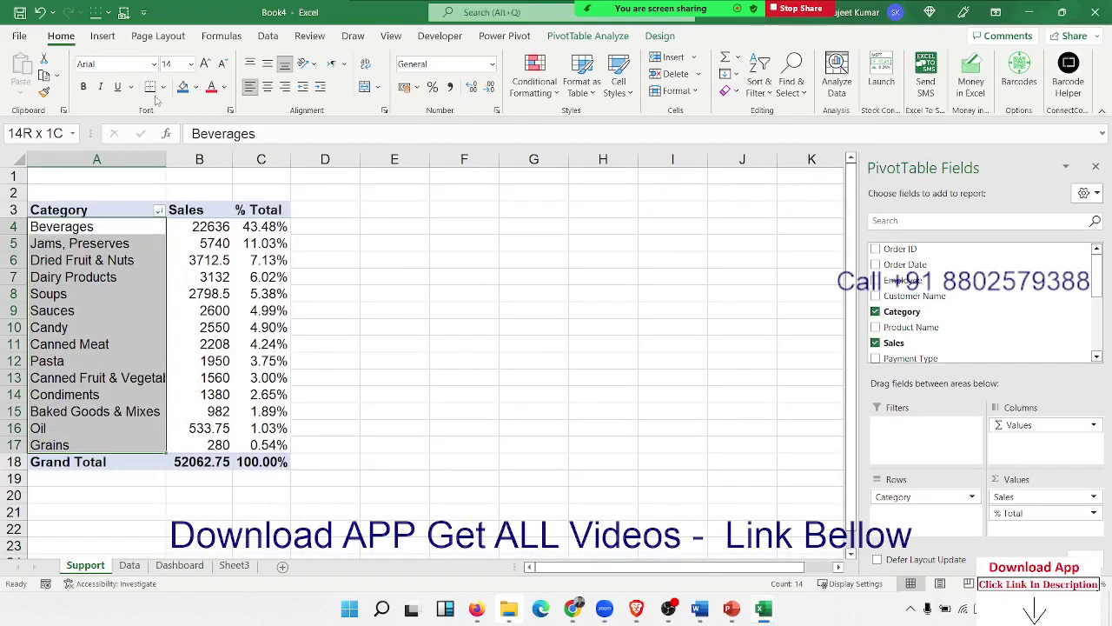
{"action": "left_click", "coordinate": [222, 64]}
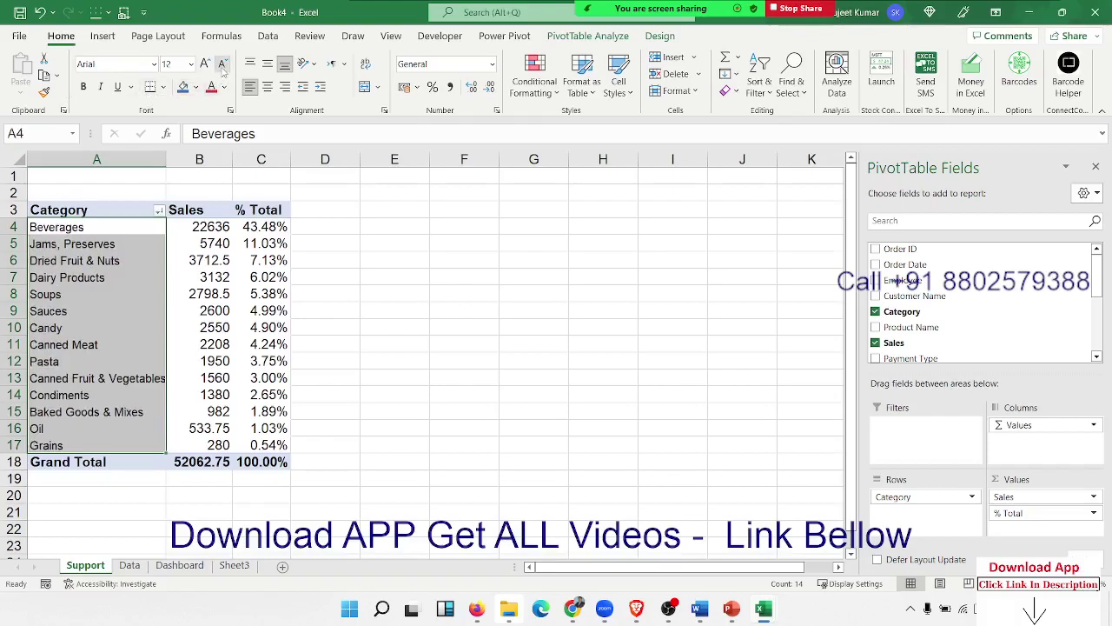
Step: Apply All Borders to the whole pivot table A3:C18
{"action": "left_click", "coordinate": [266, 439], "text": "shift"}
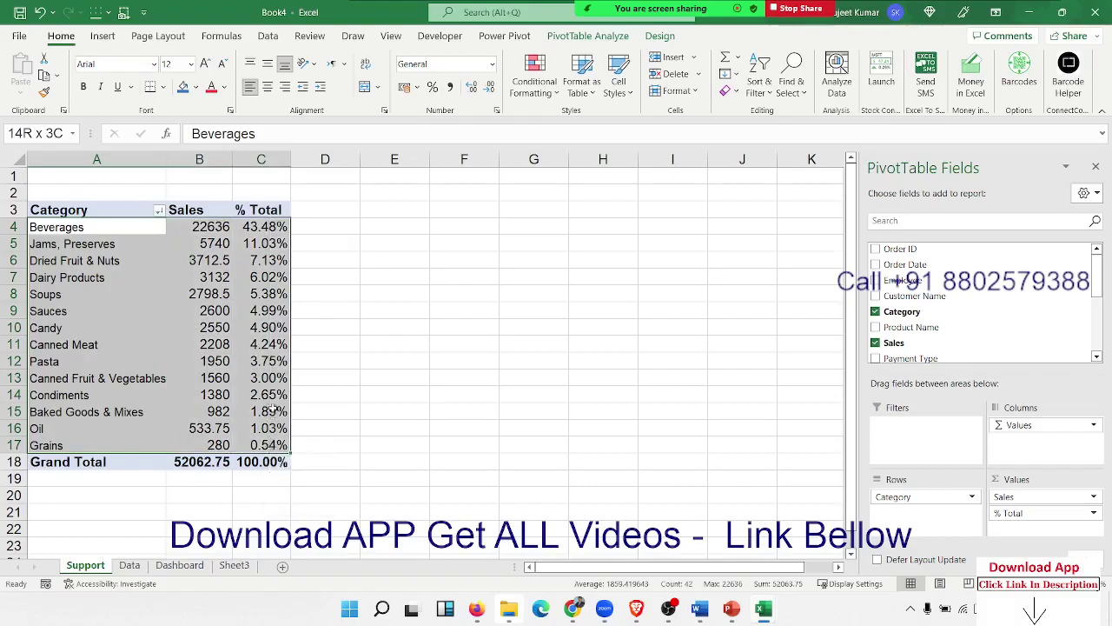
{"action": "left_click_drag", "start_coordinate": [271, 461], "coordinate": [84, 210]}
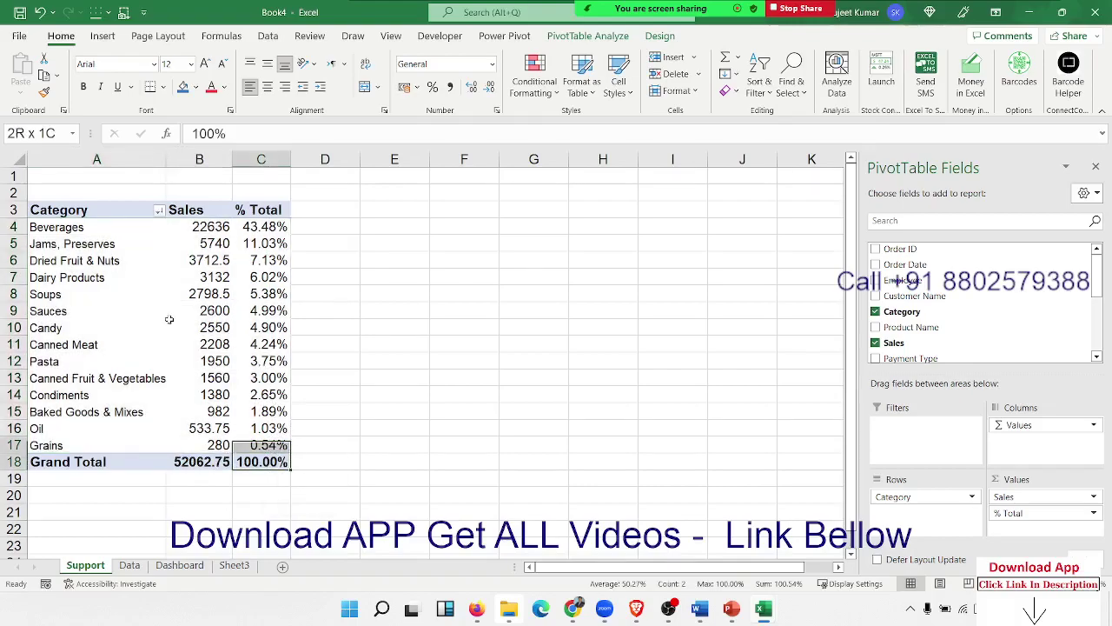
{"action": "left_click", "coordinate": [163, 87]}
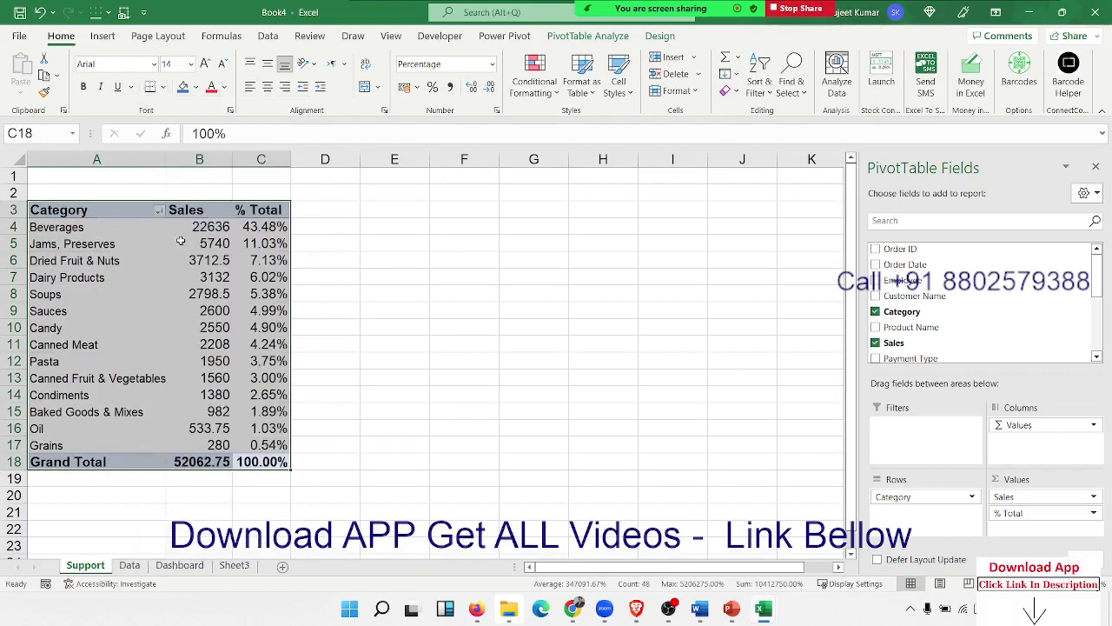
{"action": "left_click", "coordinate": [184, 234]}
Step: Select the Grand Total row and bring up the fill colour choices
{"action": "left_click", "coordinate": [172, 275]}
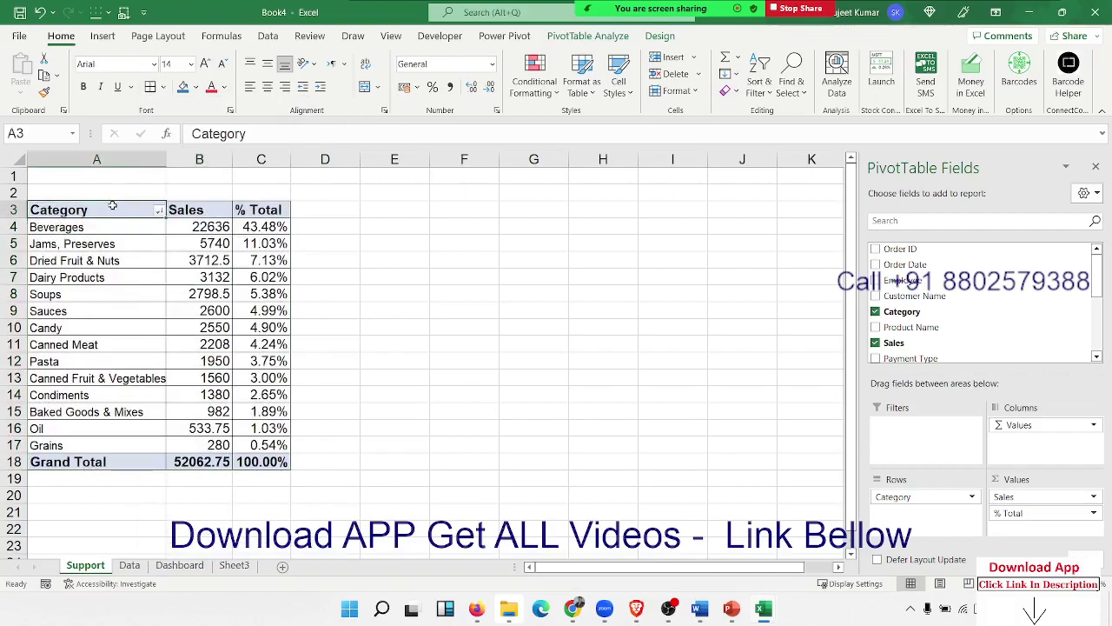
{"action": "left_click_drag", "start_coordinate": [112, 206], "coordinate": [171, 208]}
{"action": "left_click", "coordinate": [265, 462], "text": "shift"}
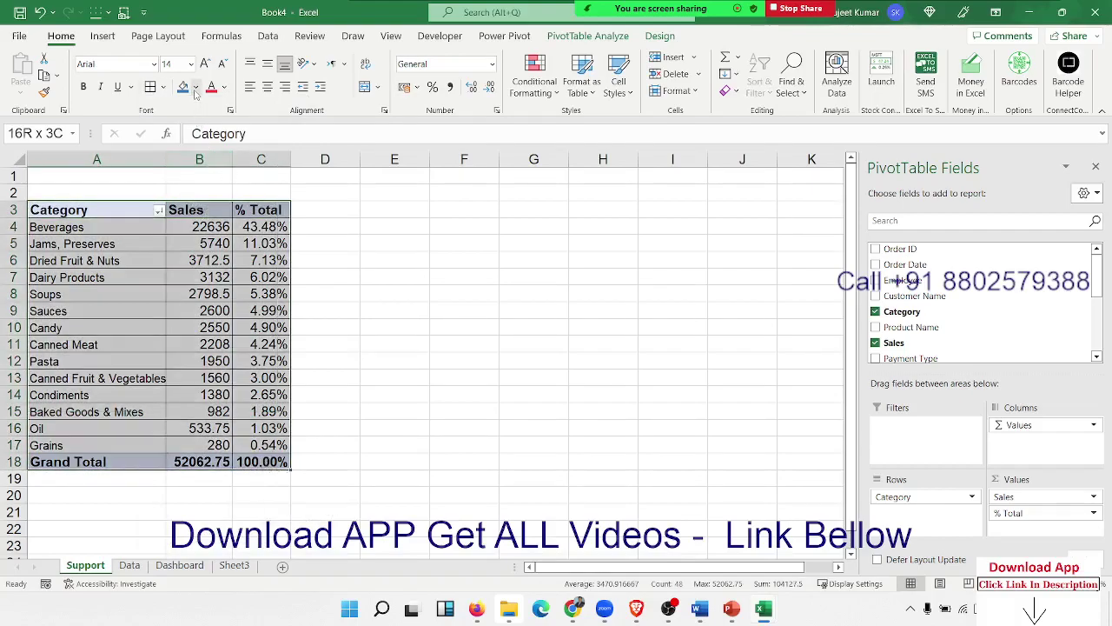
{"action": "left_click_drag", "start_coordinate": [69, 227], "coordinate": [199, 293]}
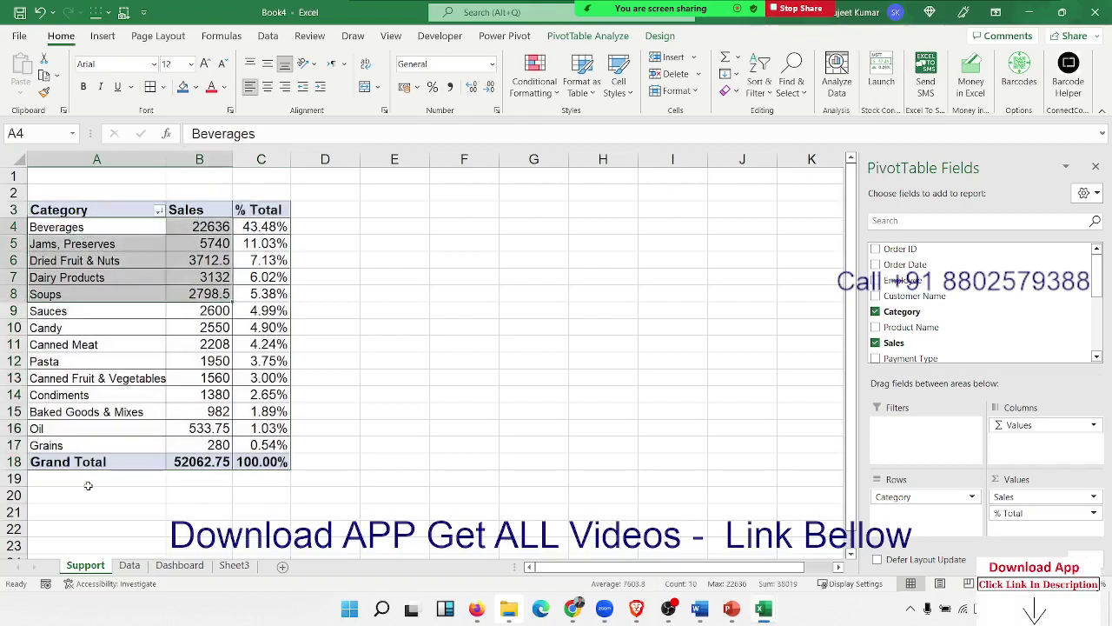
{"action": "left_click_drag", "start_coordinate": [87, 462], "coordinate": [261, 462]}
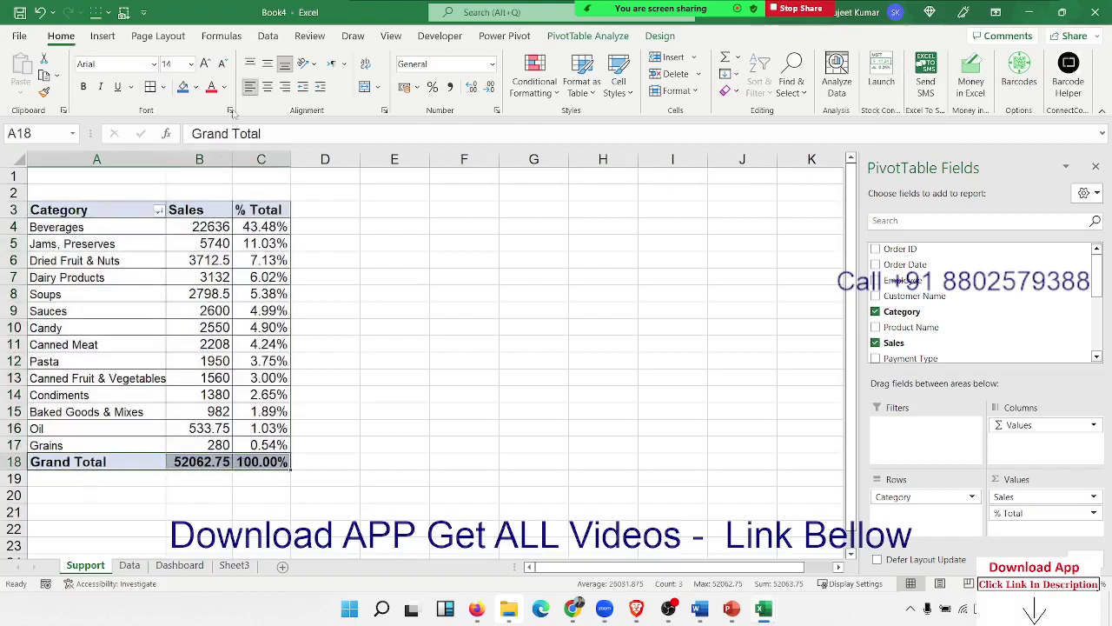
{"action": "left_click", "coordinate": [196, 87]}
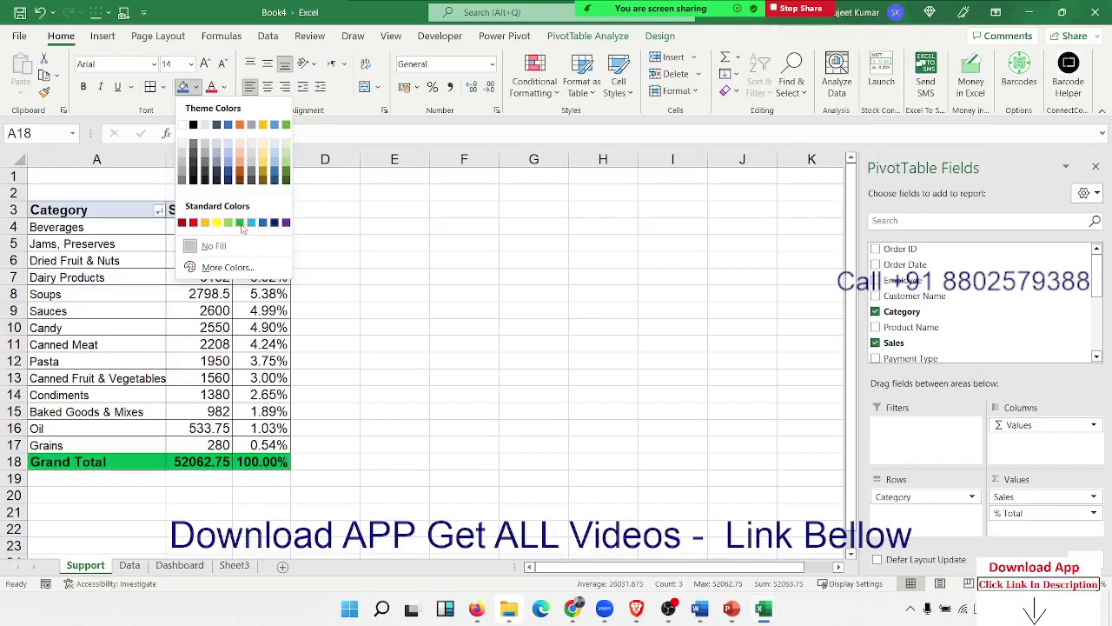
Step: Fill the Grand Total row and header row A3:C3 green, with white header text
{"action": "left_click", "coordinate": [239, 223]}
{"action": "left_click", "coordinate": [205, 361]}
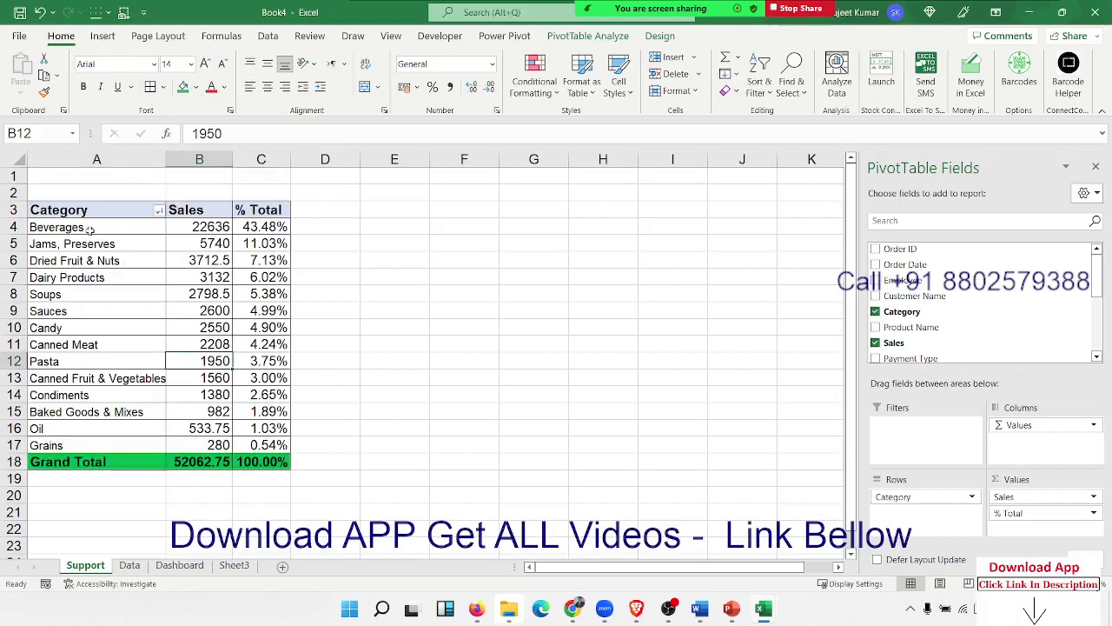
{"action": "left_click_drag", "start_coordinate": [68, 213], "coordinate": [261, 212]}
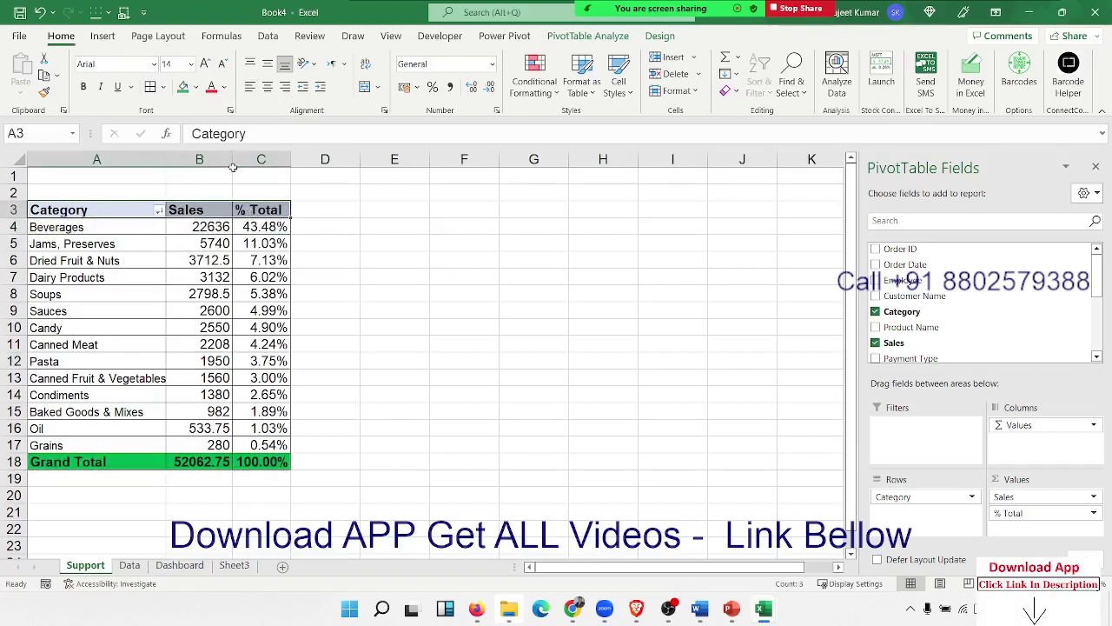
{"action": "left_click", "coordinate": [183, 87]}
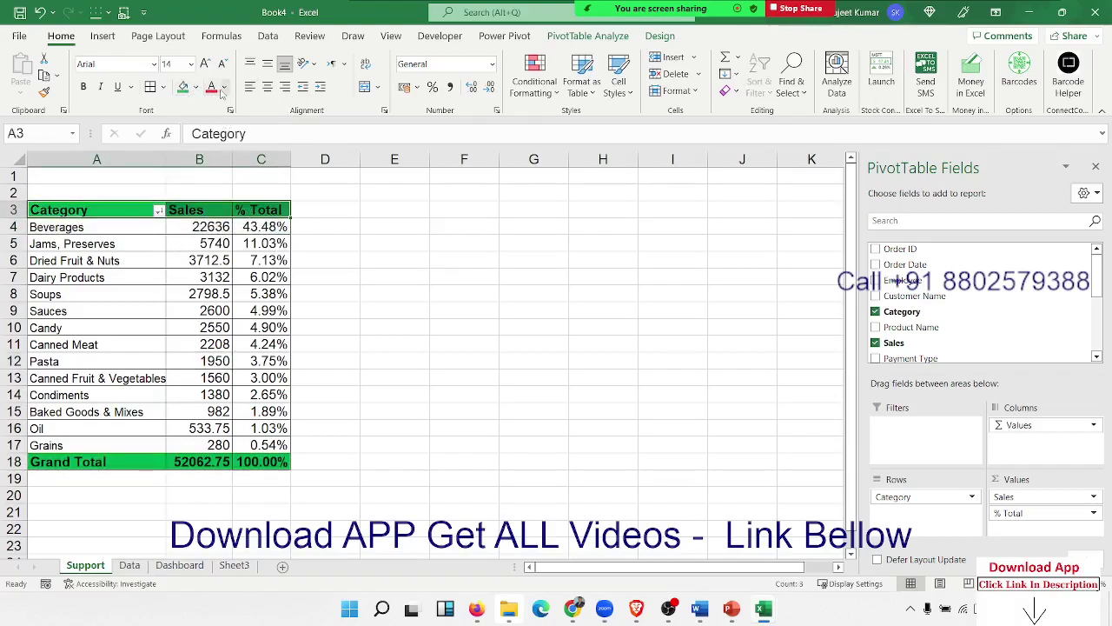
{"action": "left_click", "coordinate": [224, 88]}
{"action": "left_click", "coordinate": [233, 145]}
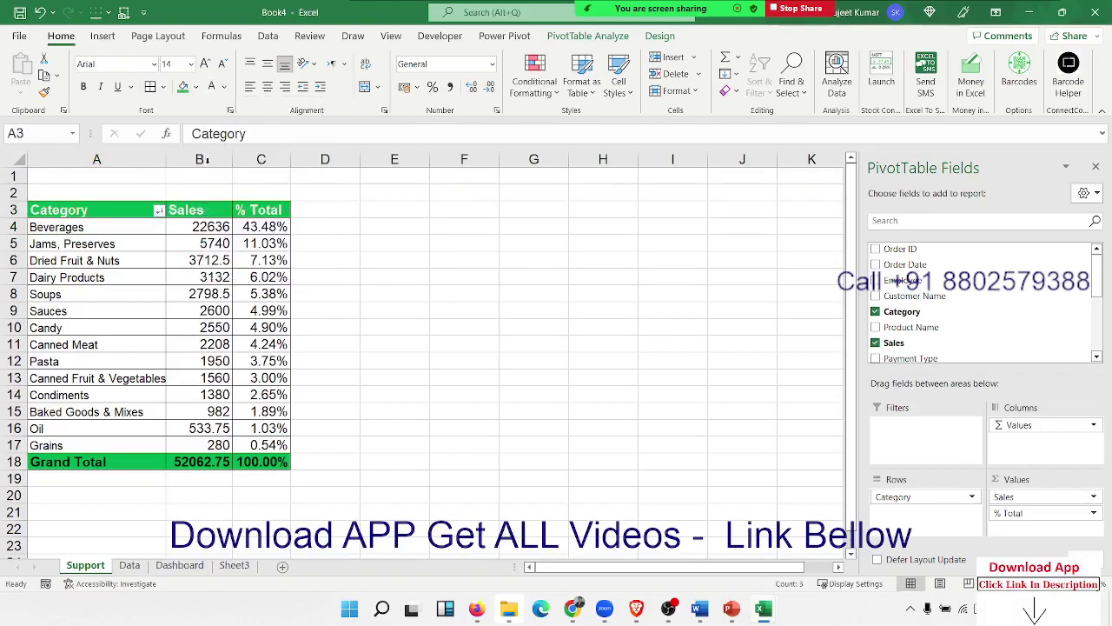
{"action": "left_click", "coordinate": [96, 295]}
Step: Make the Grand Total row A18:C18 text white and click outside the pivot
{"action": "left_click", "coordinate": [71, 452]}
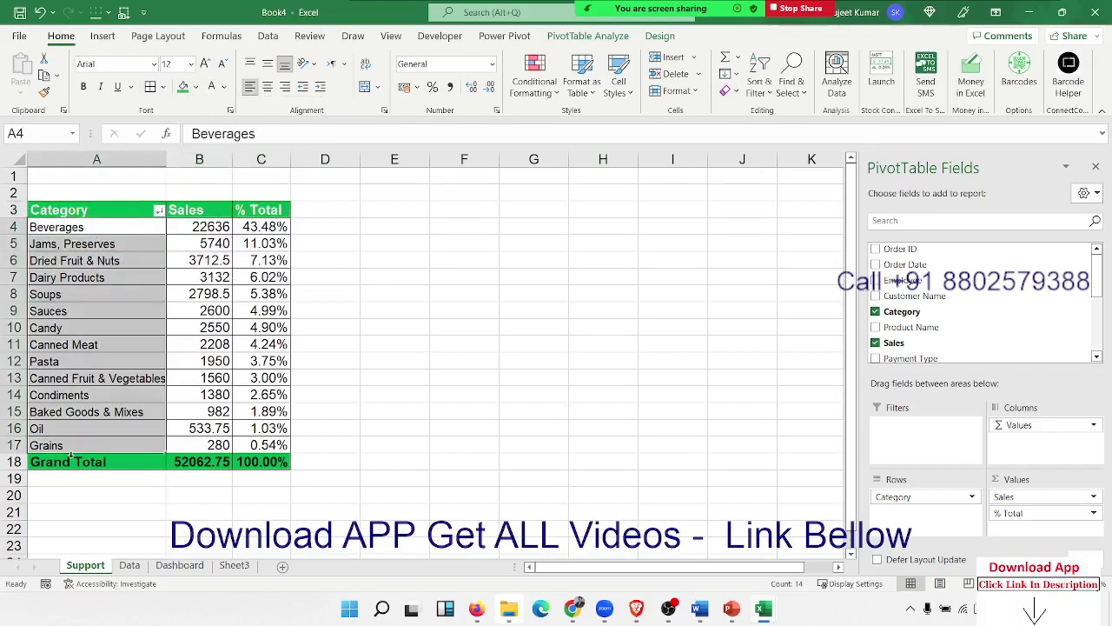
{"action": "left_click_drag", "start_coordinate": [69, 462], "coordinate": [261, 461]}
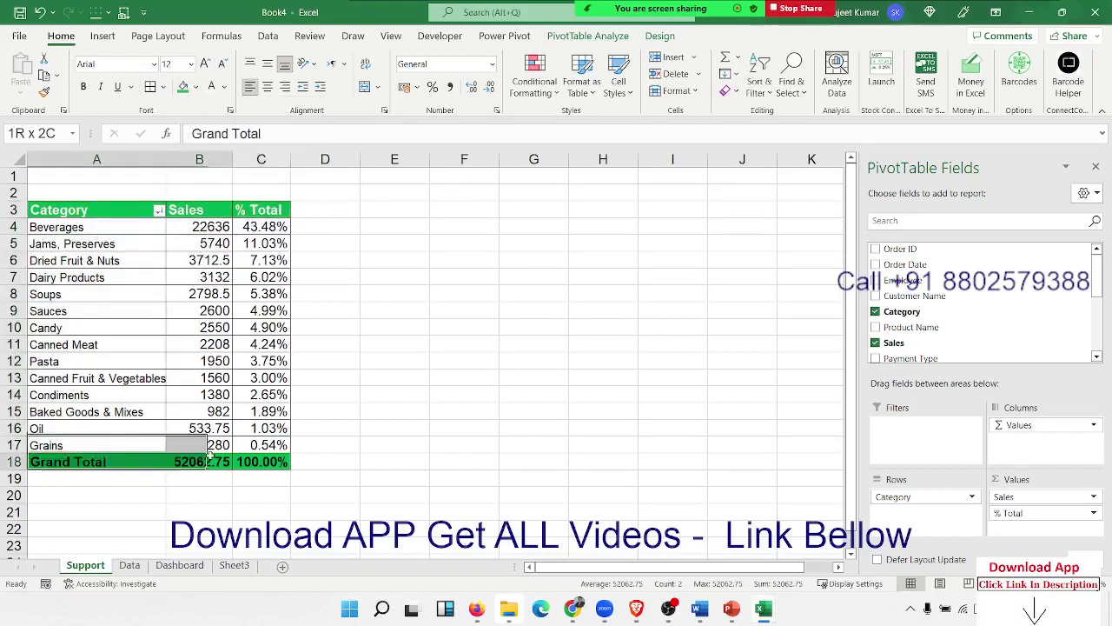
{"action": "left_click", "coordinate": [211, 86]}
{"action": "left_click", "coordinate": [69, 462]}
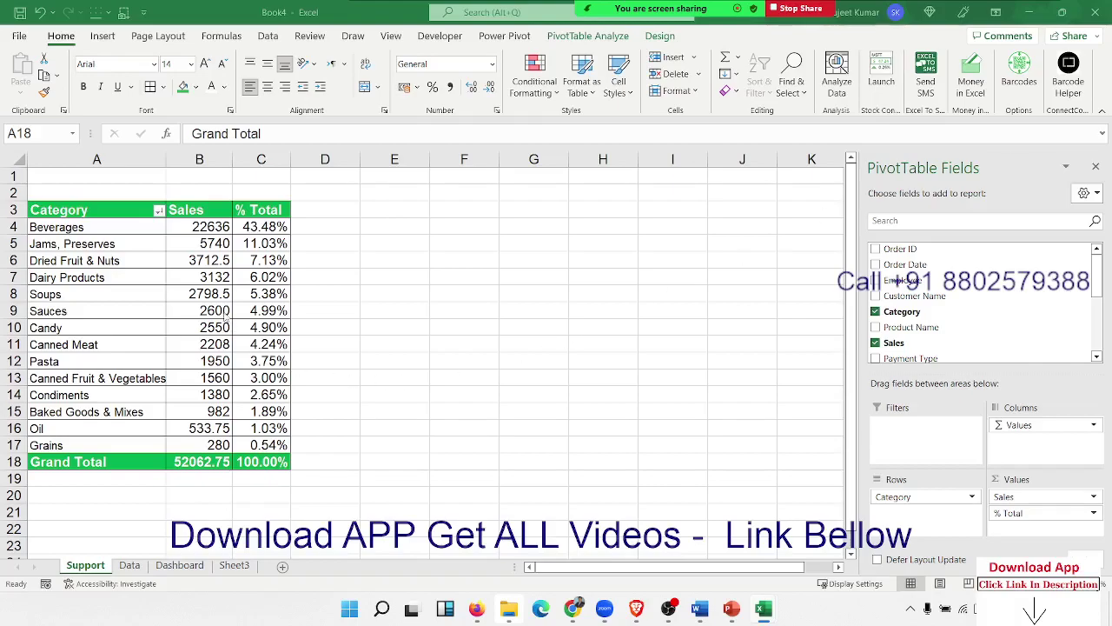
{"action": "key", "text": "shift+Right"}
{"action": "key", "text": "shift+Right"}
{"action": "left_click", "coordinate": [417, 277]}
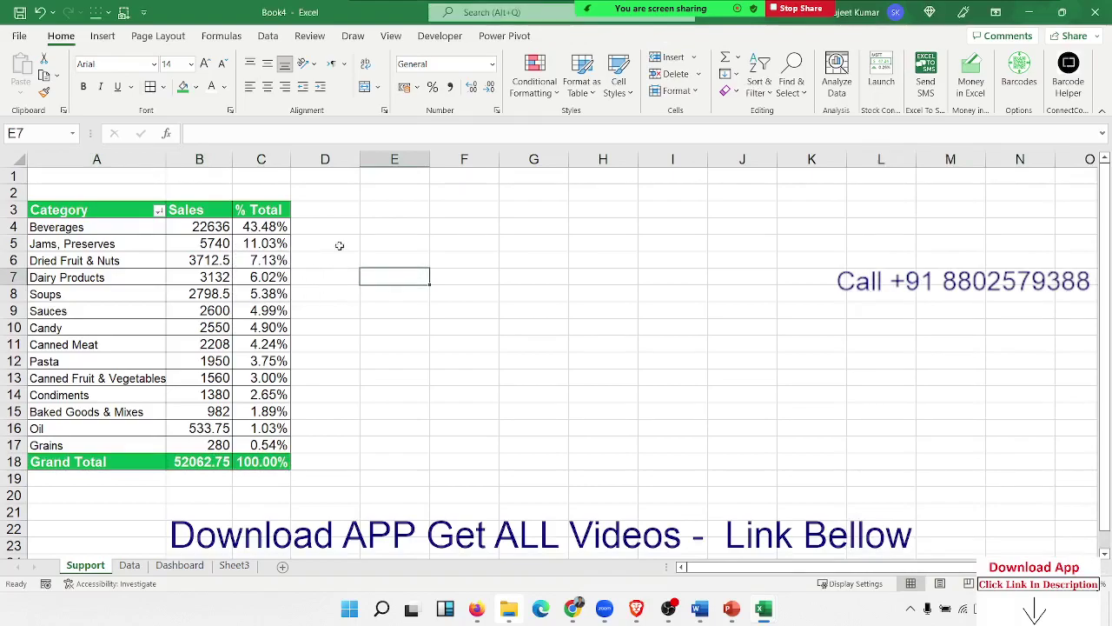
Step: Insert a second PivotTable from the Data sheet at Support!E3
{"action": "left_click", "coordinate": [384, 213]}
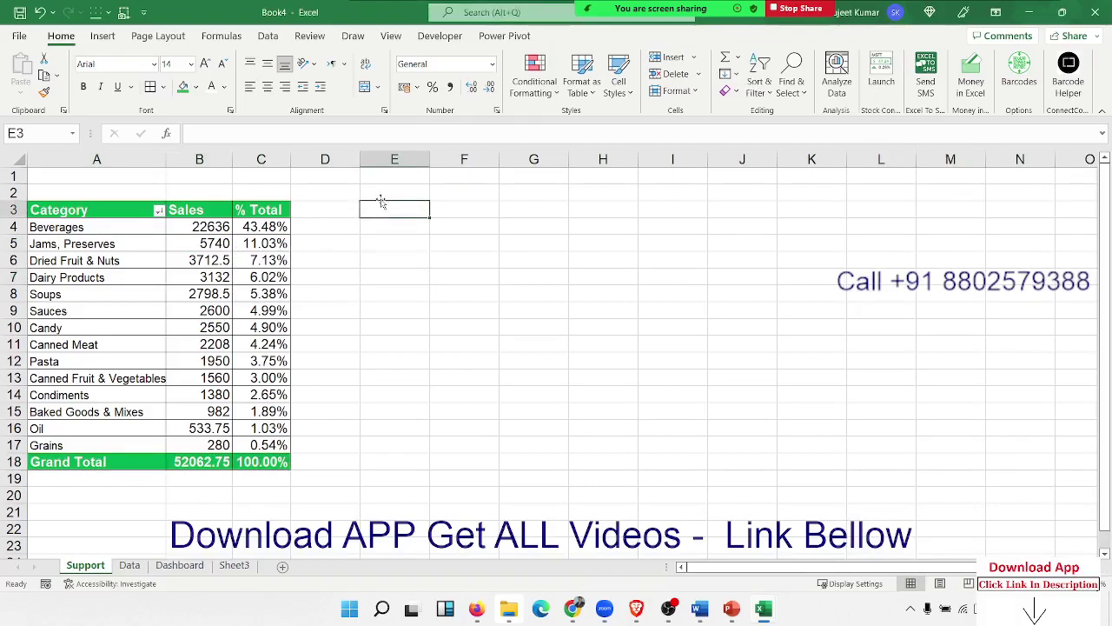
{"action": "left_click", "coordinate": [130, 565]}
{"action": "left_click", "coordinate": [65, 179]}
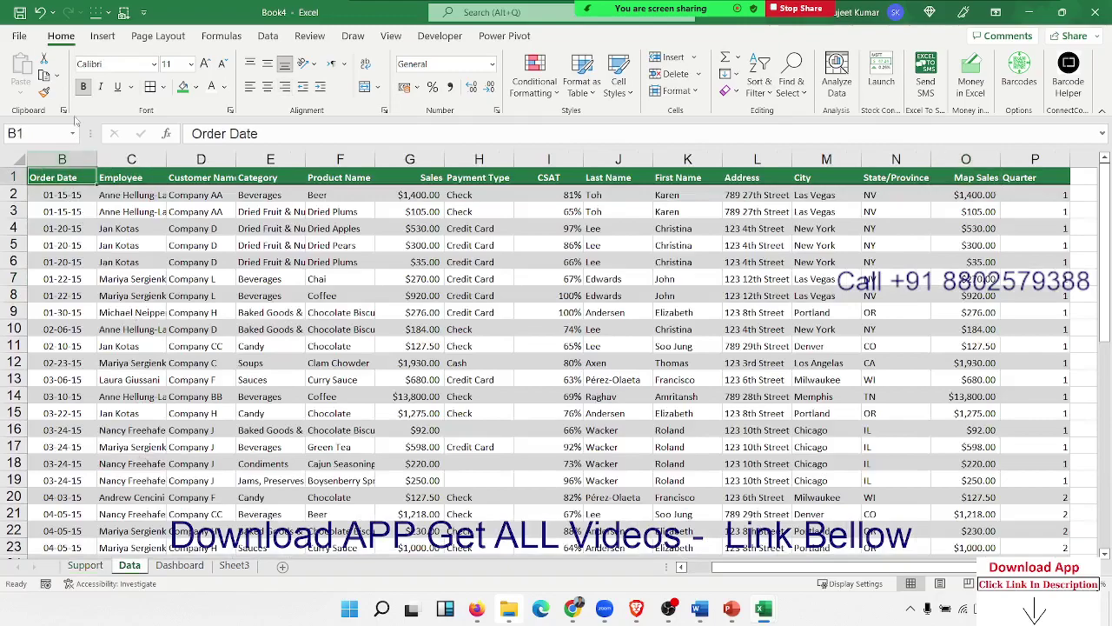
{"action": "left_click", "coordinate": [103, 35]}
{"action": "left_click", "coordinate": [29, 66]}
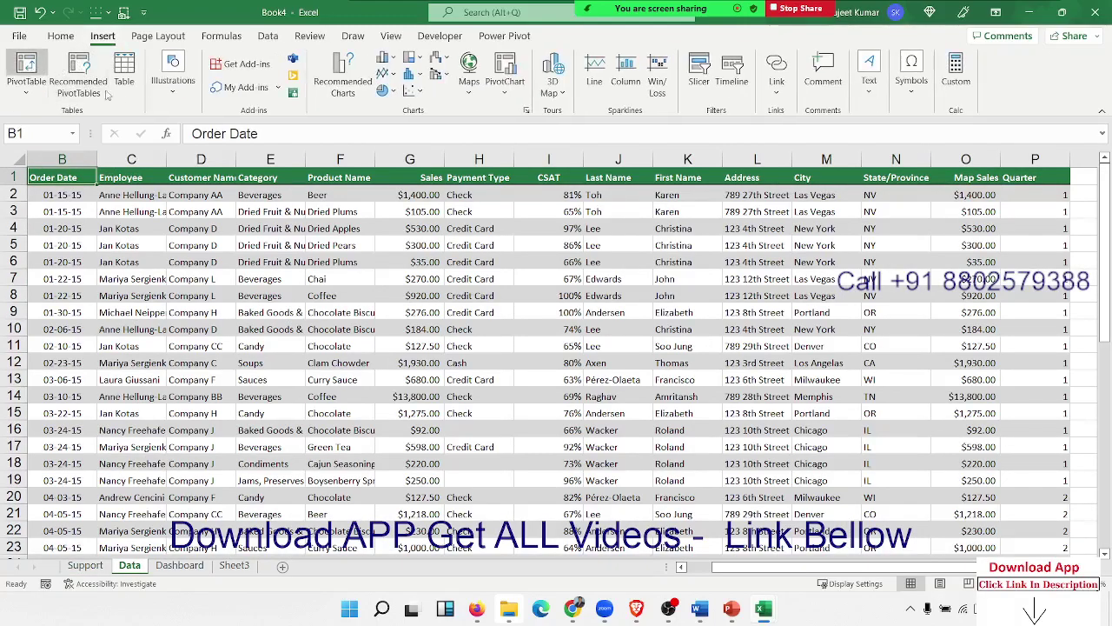
{"action": "left_click", "coordinate": [468, 278]}
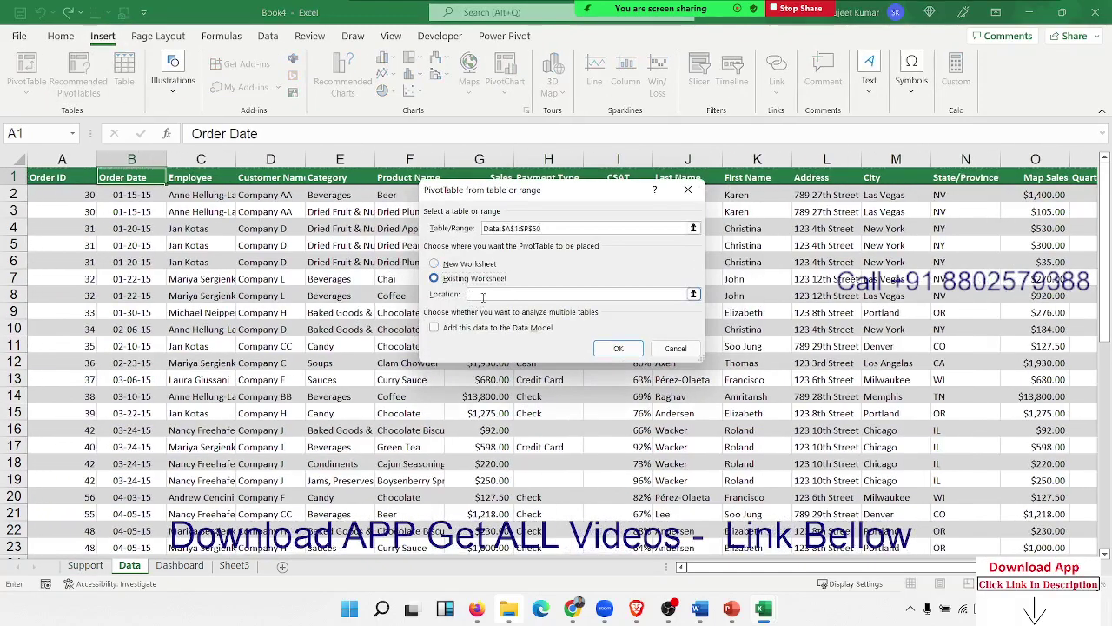
{"action": "left_click", "coordinate": [91, 567]}
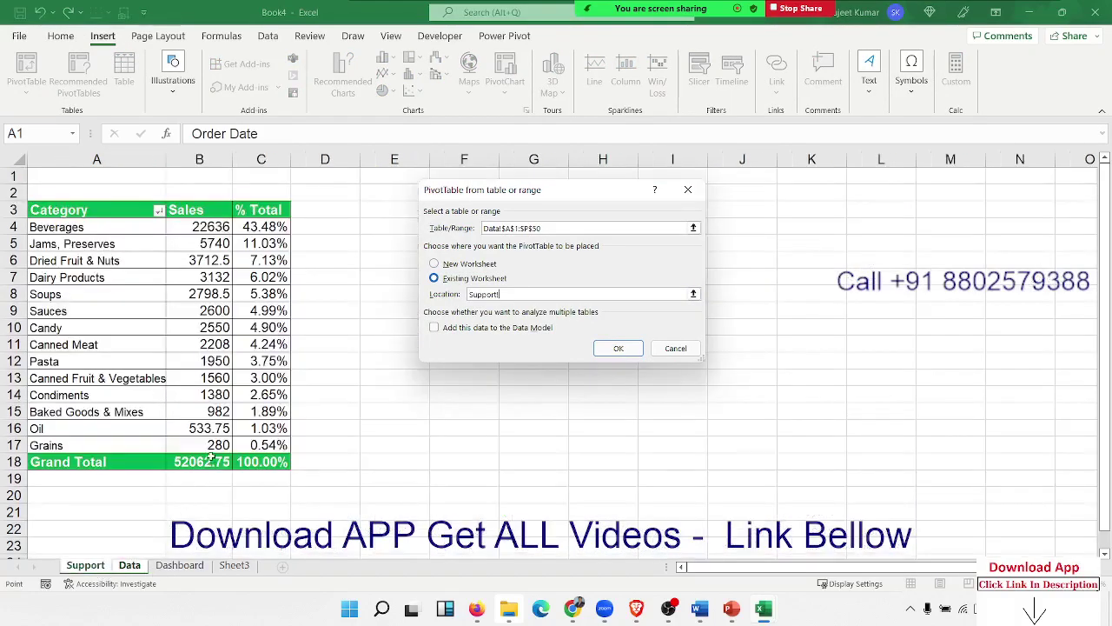
{"action": "left_click", "coordinate": [383, 209]}
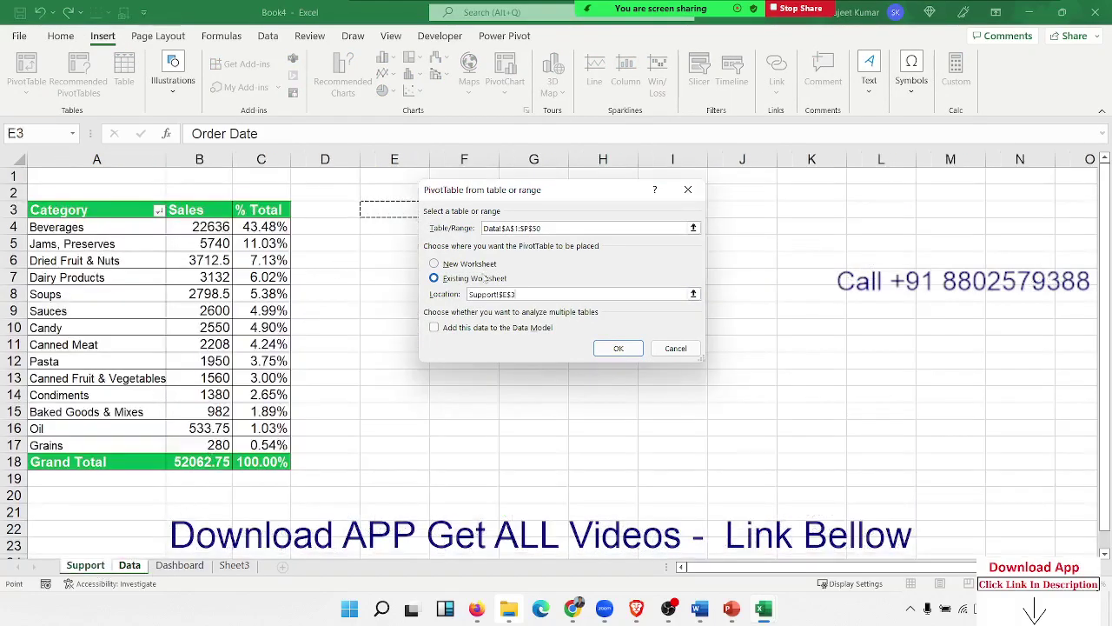
{"action": "left_click", "coordinate": [619, 348]}
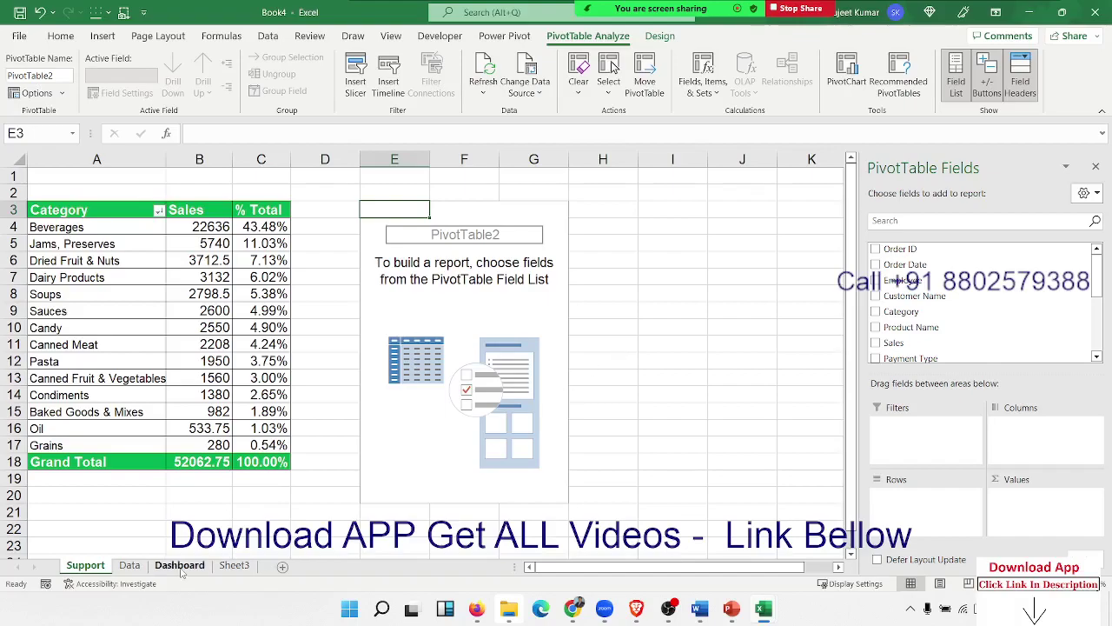
Step: Start a duplicate pivot at E2, cancel it, and return to the Support sheet
{"action": "left_click", "coordinate": [129, 566]}
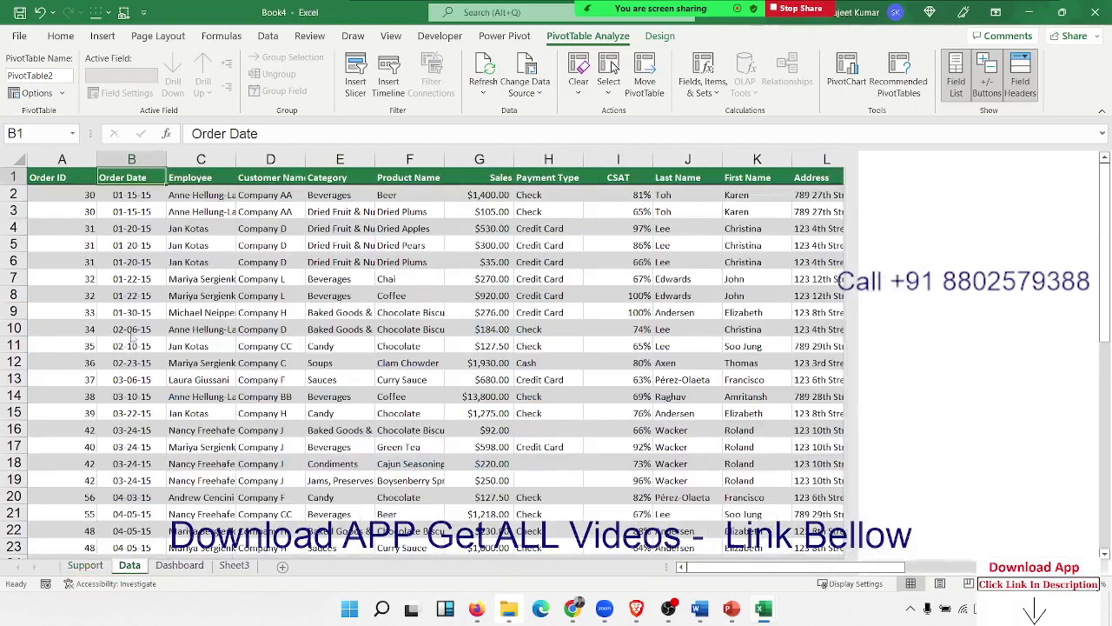
{"action": "left_click", "coordinate": [102, 36]}
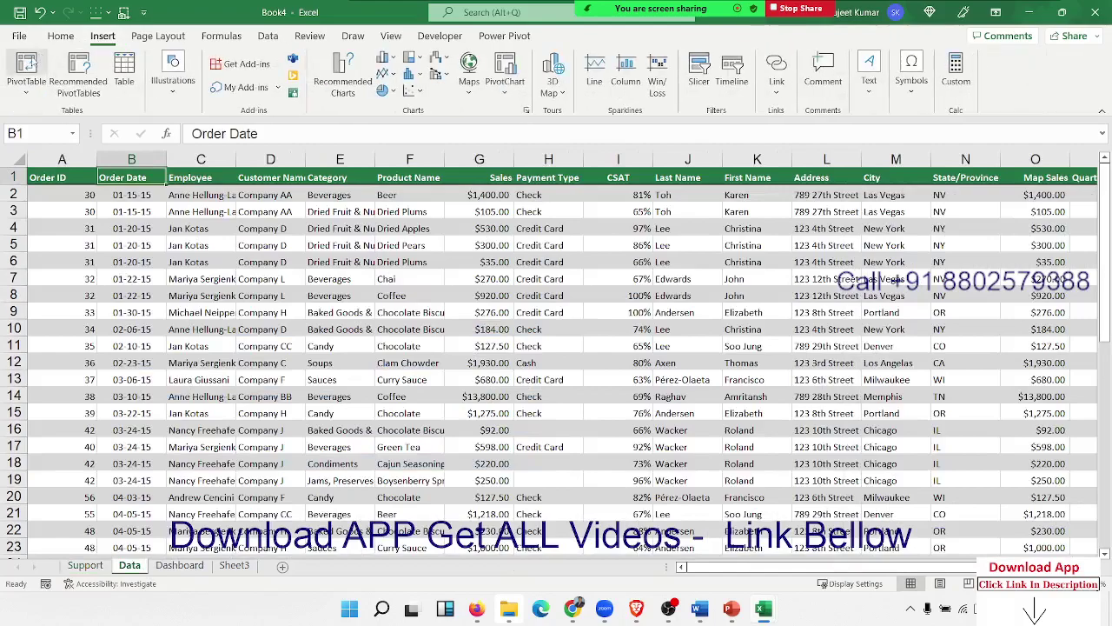
{"action": "left_click", "coordinate": [26, 67]}
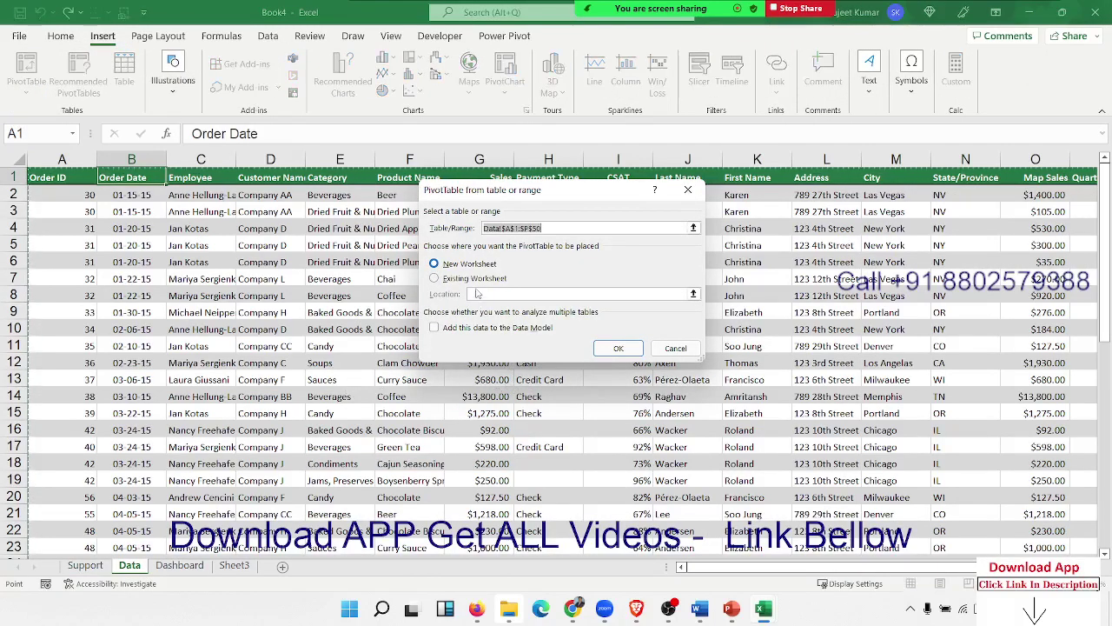
{"action": "left_click", "coordinate": [479, 294]}
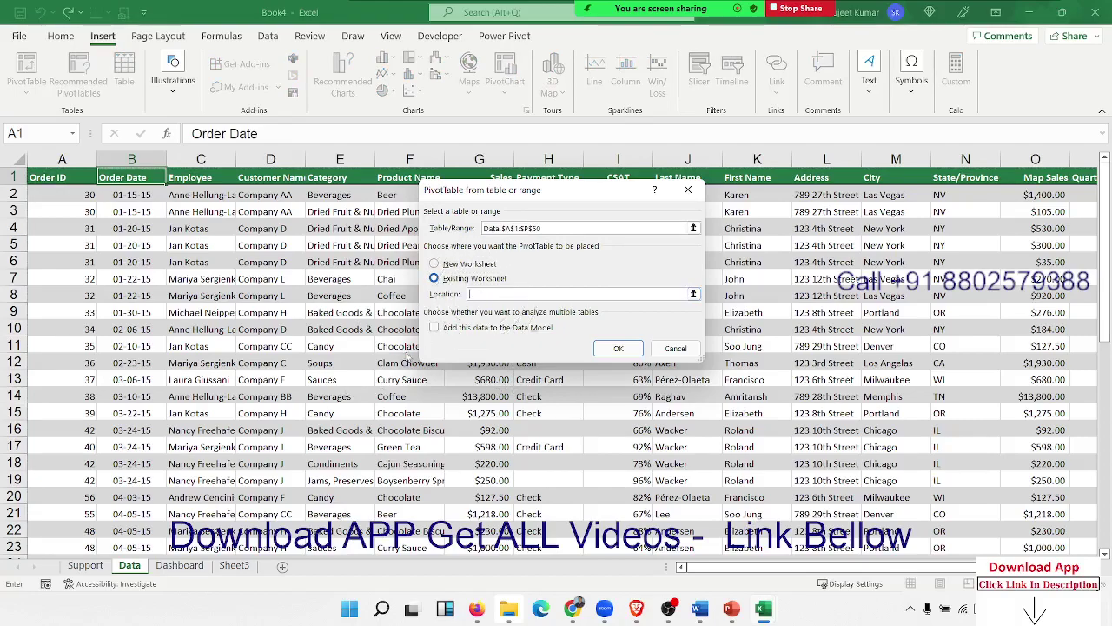
{"action": "left_click", "coordinate": [83, 566]}
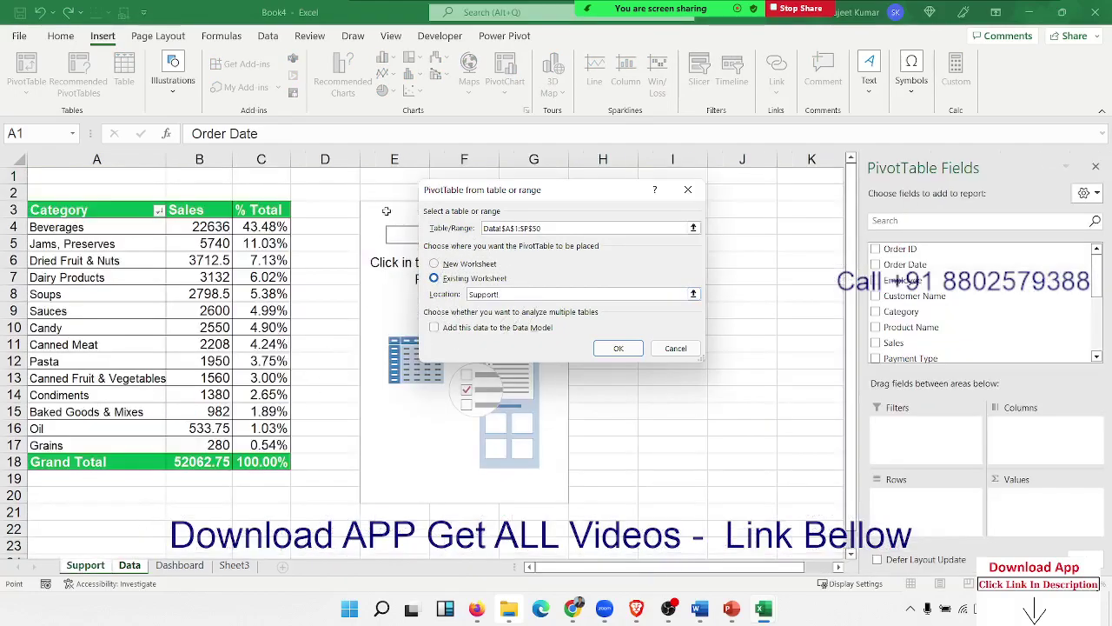
{"action": "left_click", "coordinate": [376, 192]}
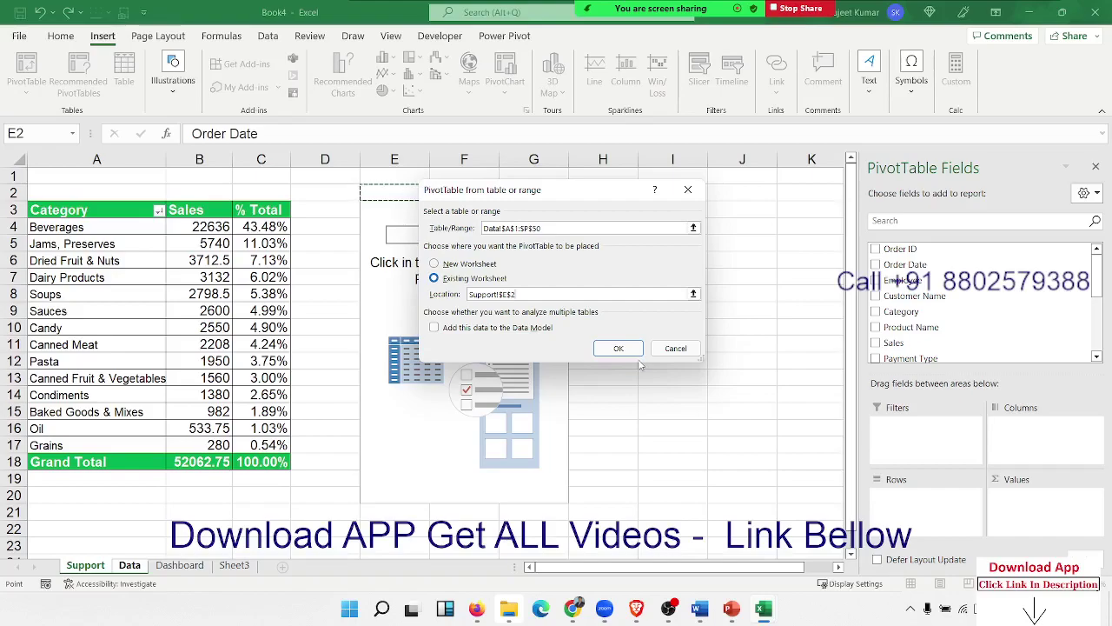
{"action": "left_click", "coordinate": [684, 351]}
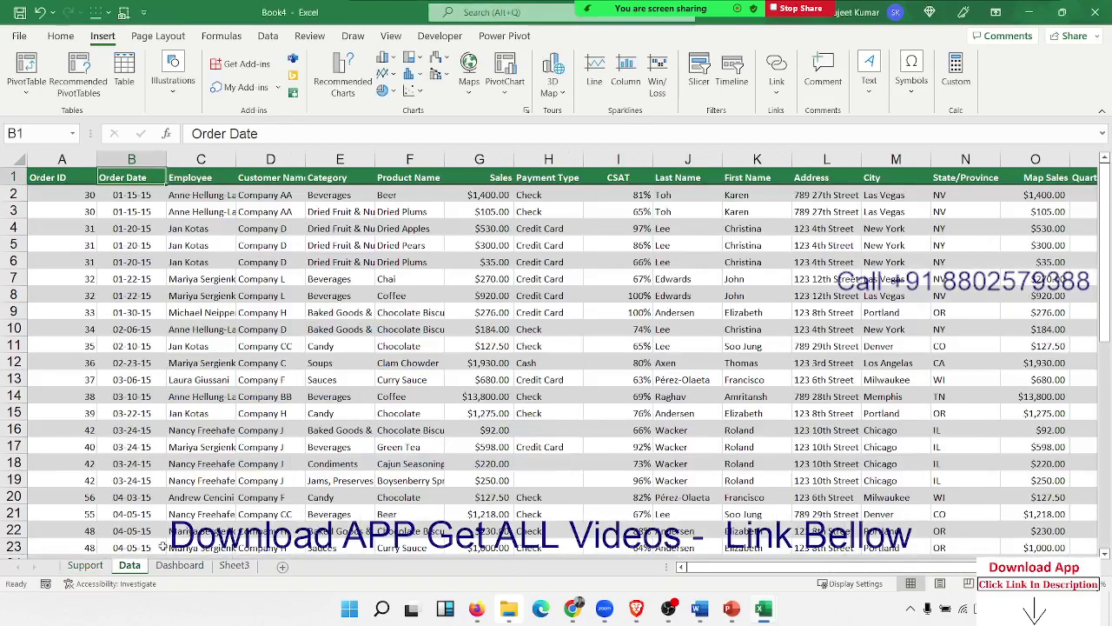
{"action": "left_click", "coordinate": [83, 569]}
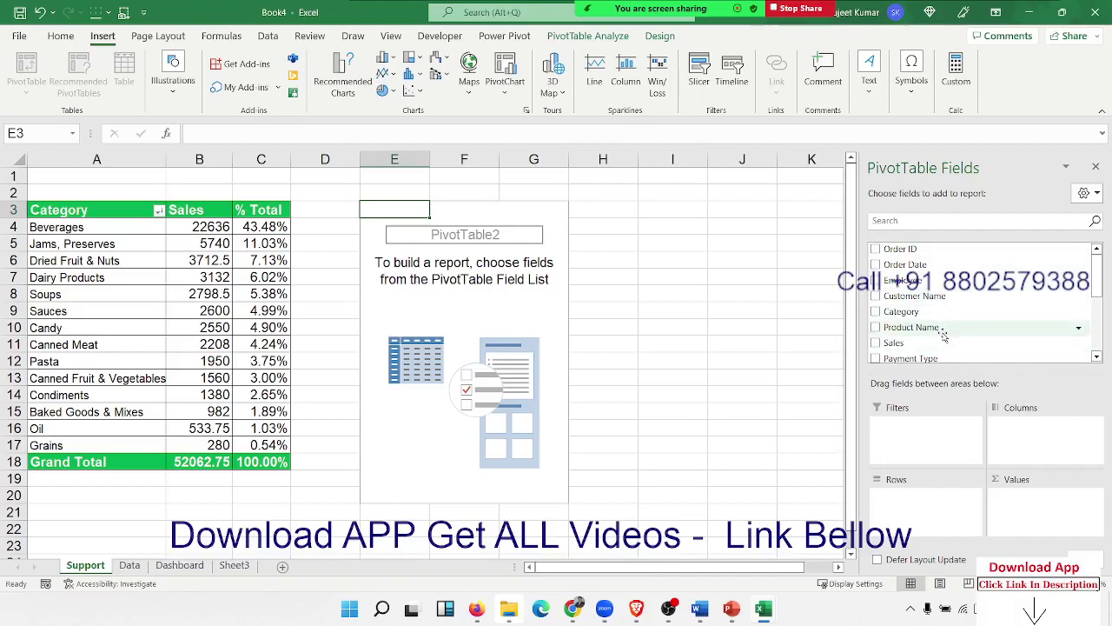
Step: Put Product Name in the Rows area of the second pivot table
{"action": "left_click_drag", "start_coordinate": [944, 337], "coordinate": [923, 520]}
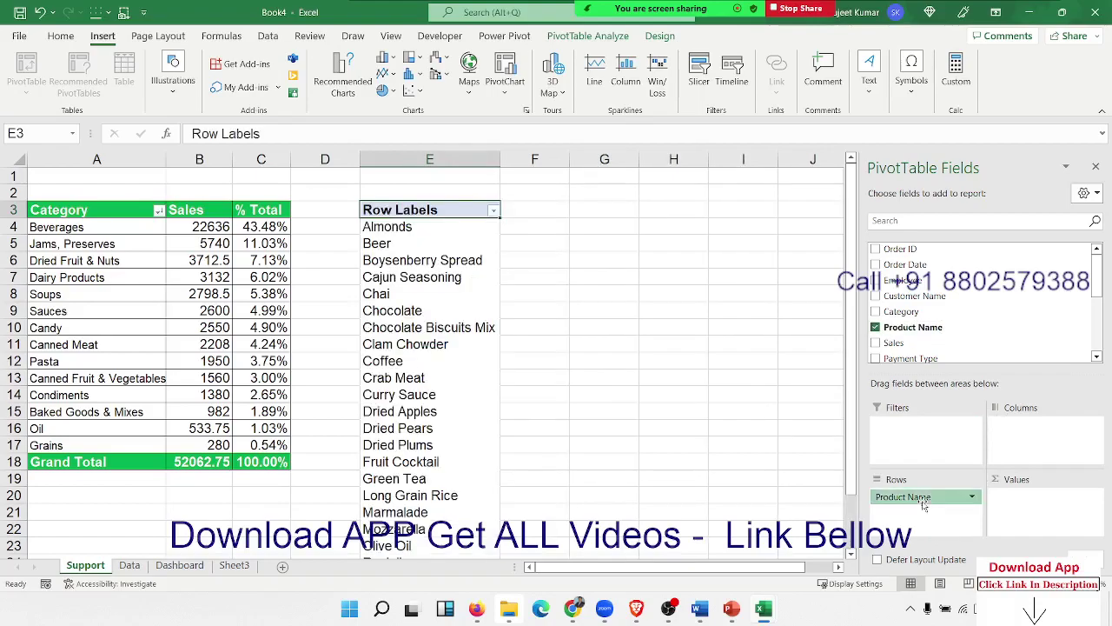
{"action": "left_click_drag", "start_coordinate": [924, 504], "coordinate": [969, 341]}
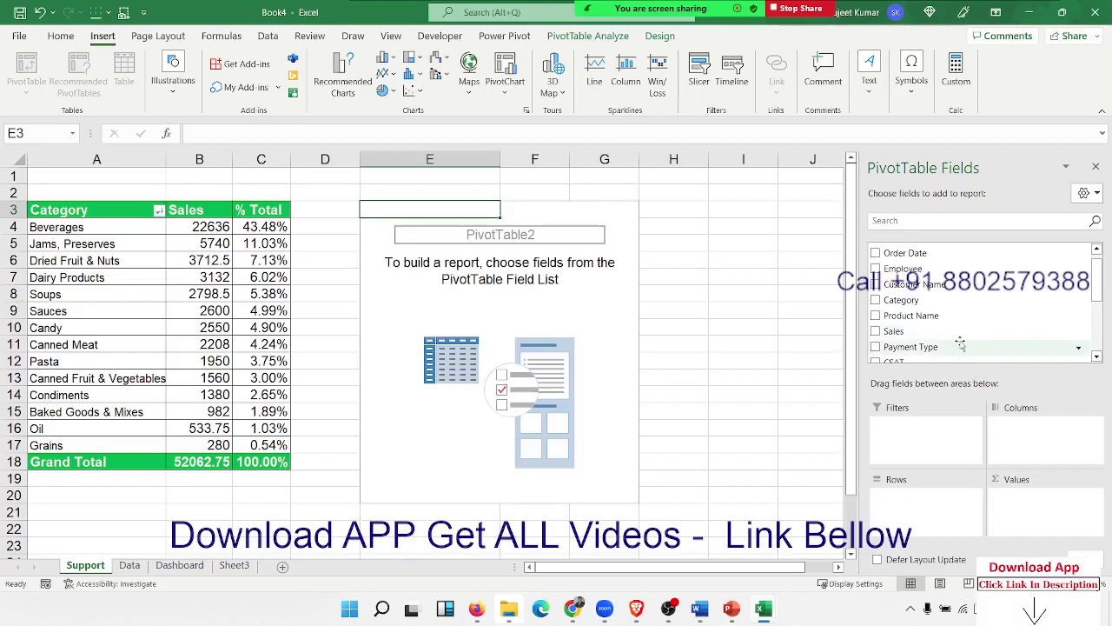
{"action": "scroll", "coordinate": [960, 344], "scroll_direction": "up", "scroll_amount": 1}
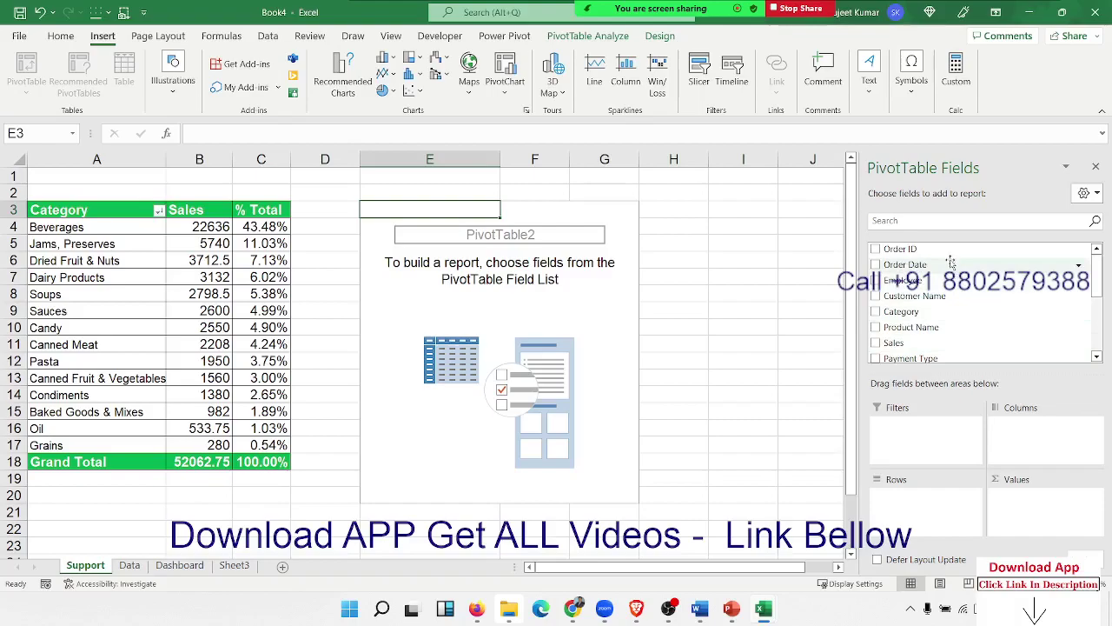
{"action": "scroll", "coordinate": [950, 325], "scroll_direction": "down", "scroll_amount": 5}
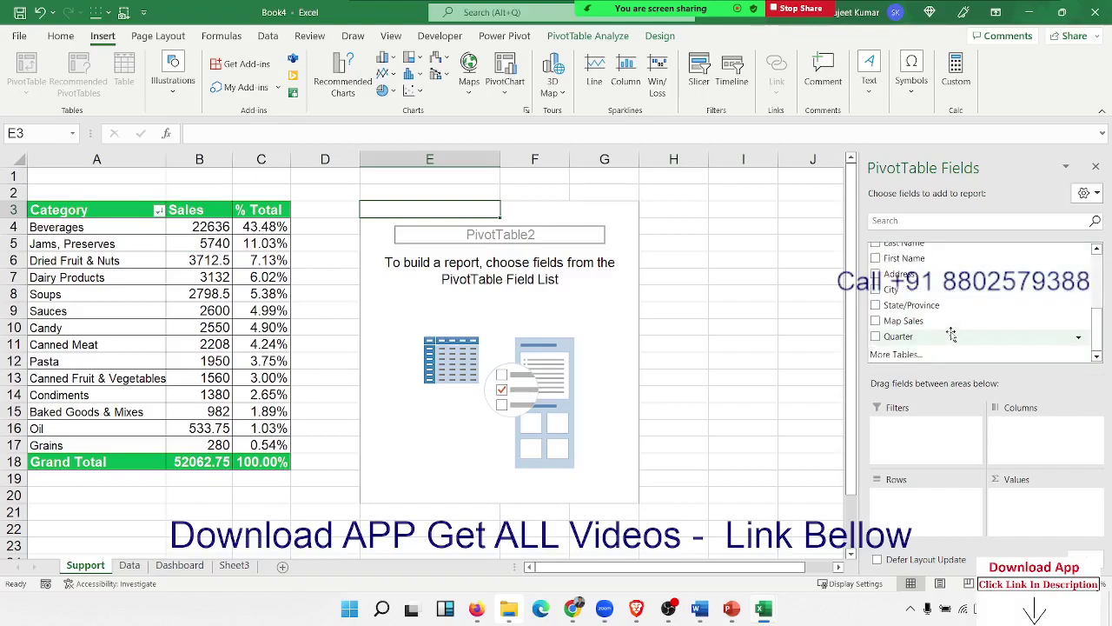
{"action": "scroll", "coordinate": [951, 335], "scroll_direction": "up", "scroll_amount": 5}
{"action": "mouse_move", "coordinate": [951, 327]}
{"action": "left_mouse_down"}
{"action": "mouse_move", "coordinate": [960, 442]}
{"action": "mouse_move", "coordinate": [929, 504]}
{"action": "left_mouse_up"}
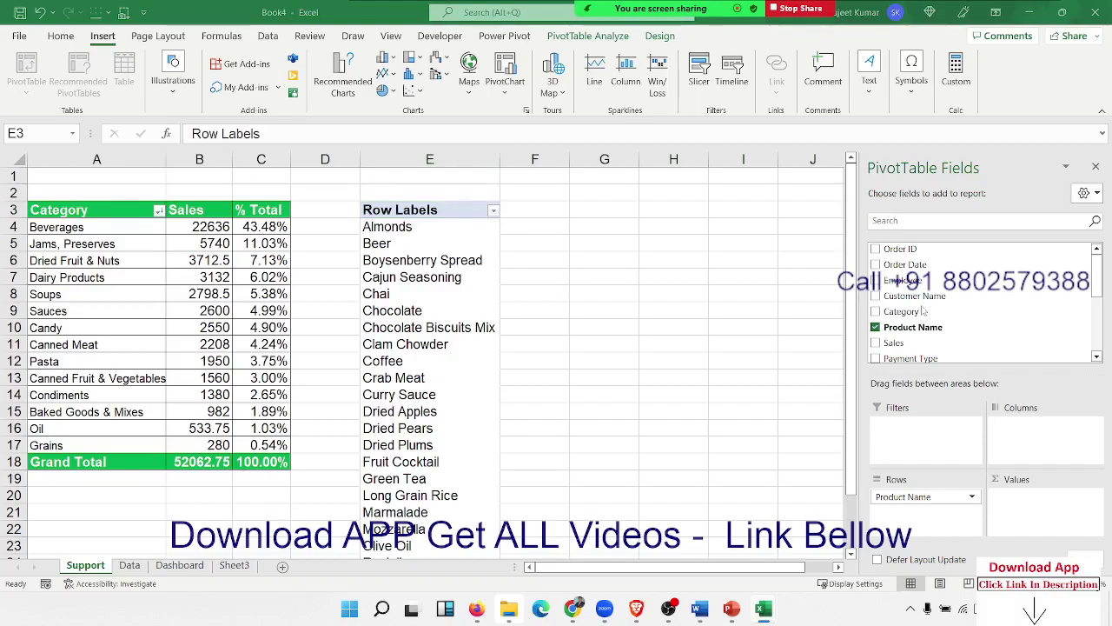
{"action": "scroll", "coordinate": [916, 347], "scroll_direction": "down", "scroll_amount": 3}
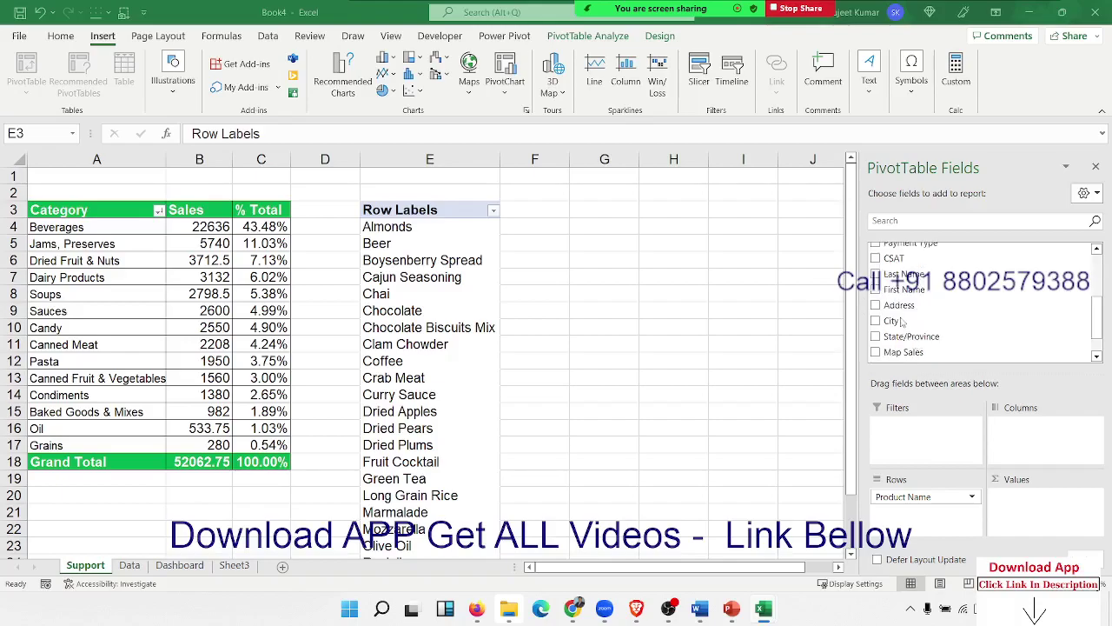
{"action": "scroll", "coordinate": [901, 340], "scroll_direction": "up", "scroll_amount": 3}
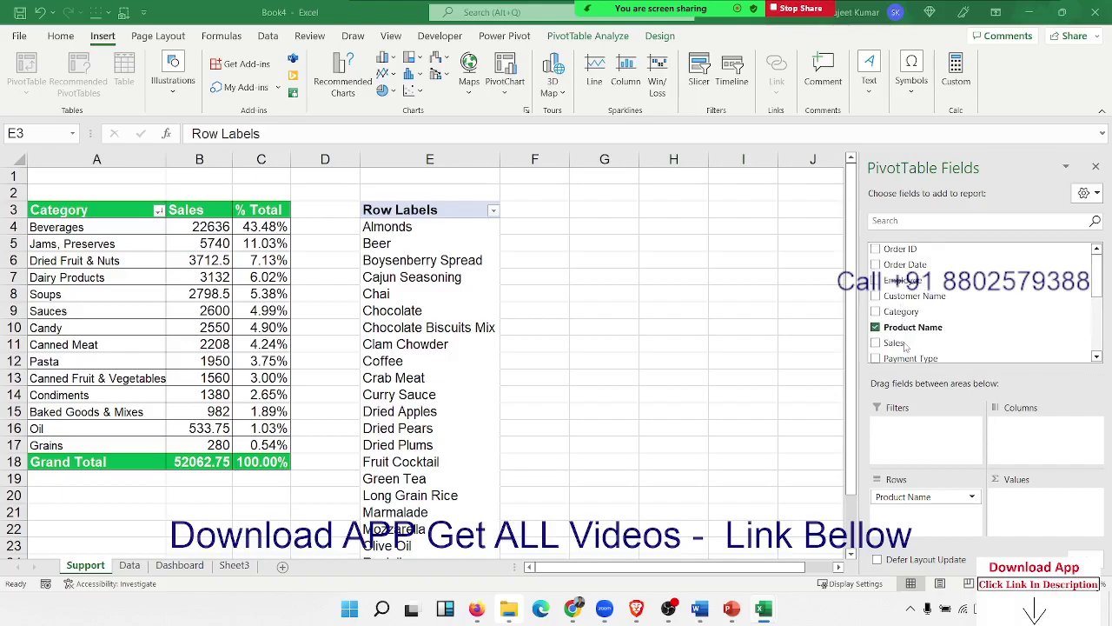
Step: Add Sales to Values twice, giving Sum of Sales and Sum of Sales2 columns
{"action": "left_click", "coordinate": [904, 344]}
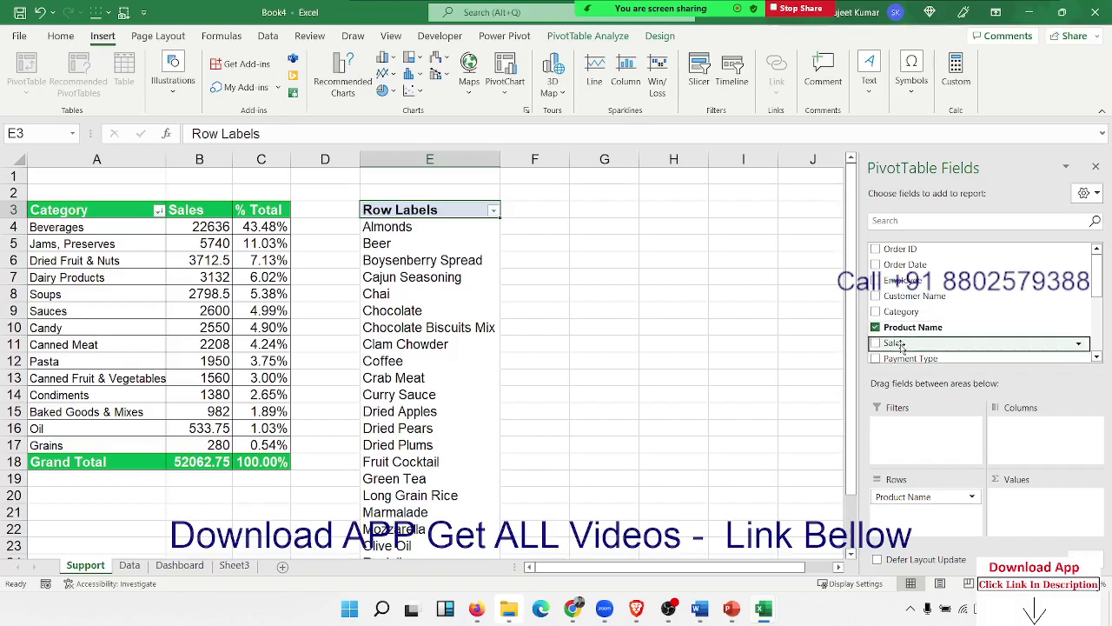
{"action": "left_click_drag", "start_coordinate": [904, 344], "coordinate": [1030, 508]}
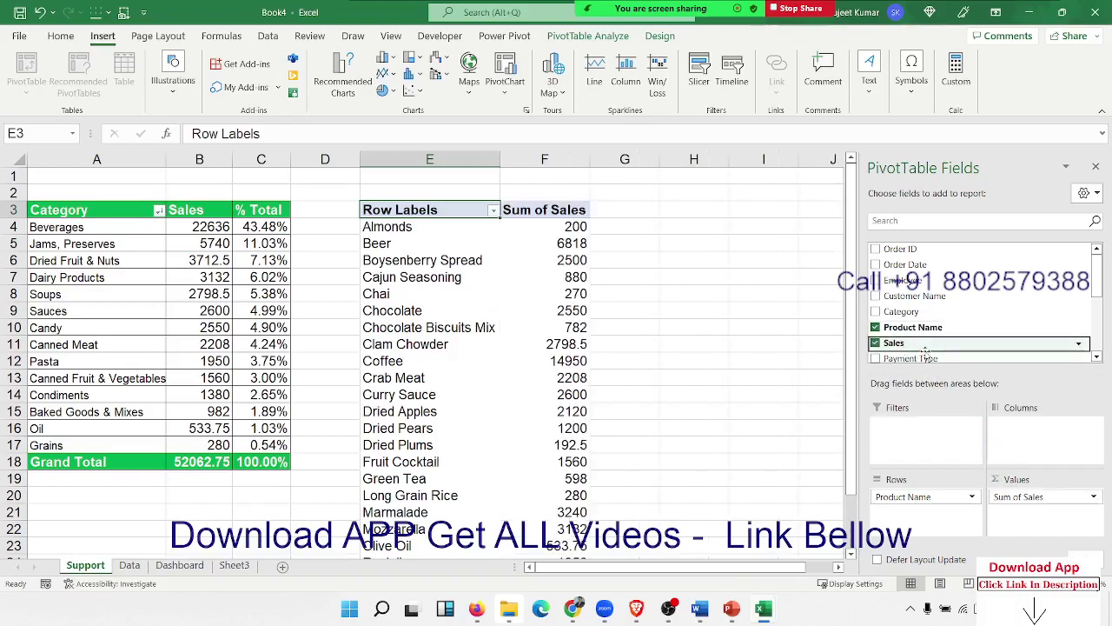
{"action": "left_click_drag", "start_coordinate": [924, 347], "coordinate": [1014, 514]}
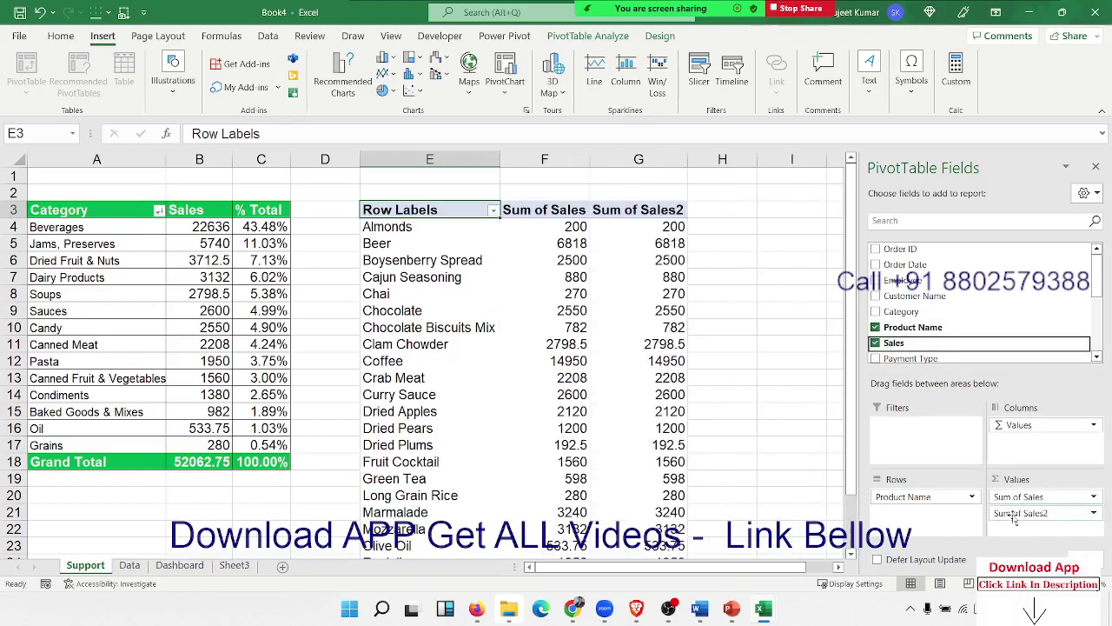
Step: Show Sum of Sales2 as % of Column Total, e.g. Beer 13.10%, Coffee 28.72%
{"action": "left_click", "coordinate": [1015, 514]}
{"action": "left_click", "coordinate": [1017, 509]}
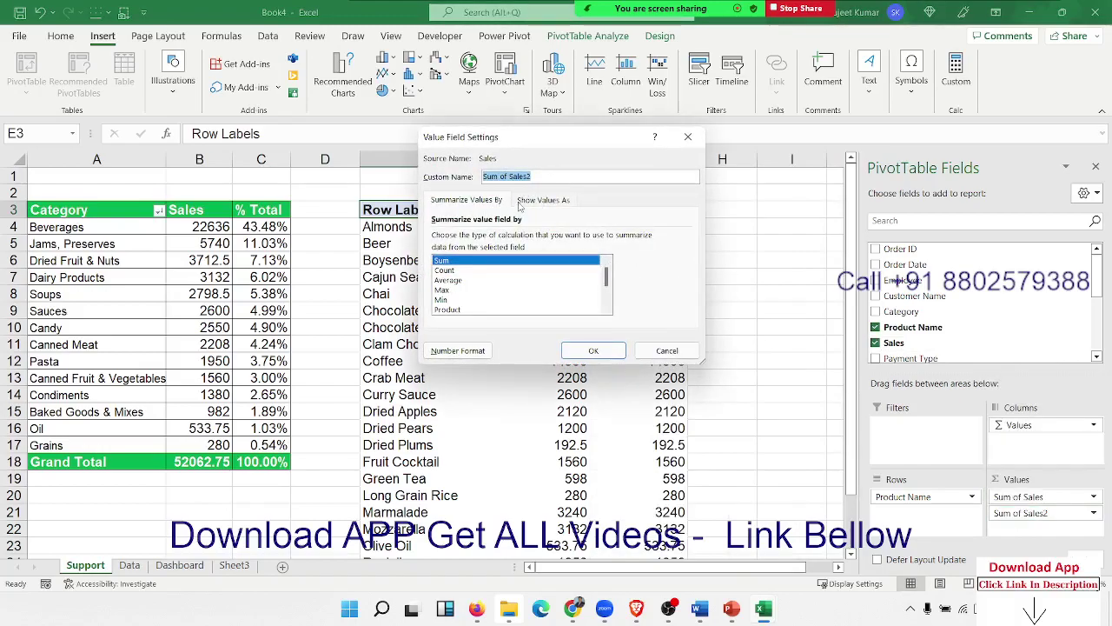
{"action": "left_click", "coordinate": [520, 202]}
{"action": "left_click", "coordinate": [483, 239]}
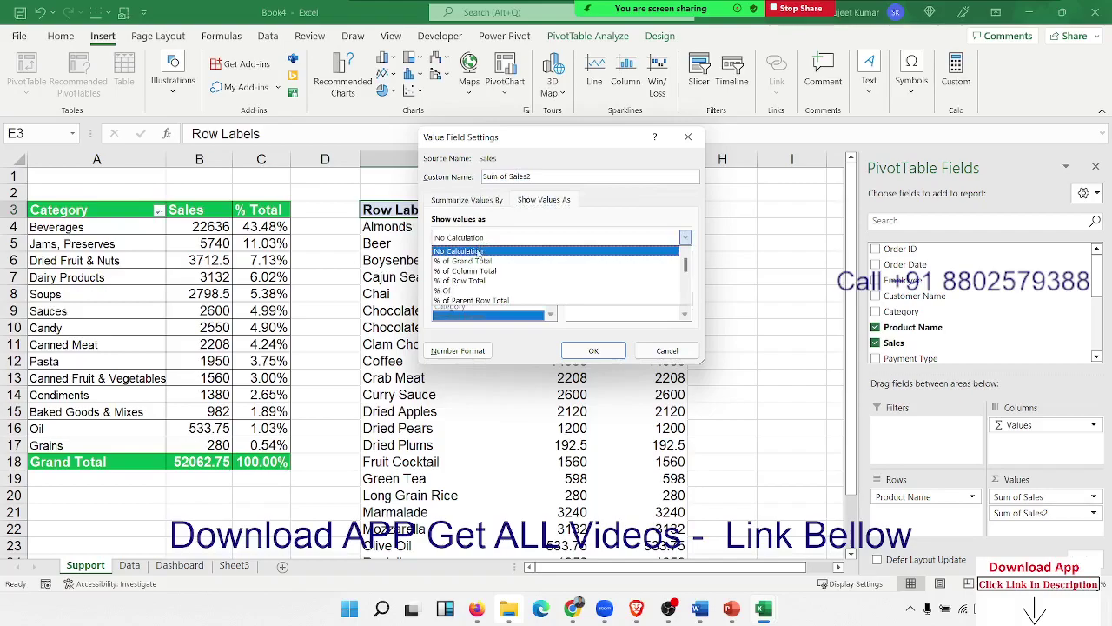
{"action": "left_click", "coordinate": [470, 271]}
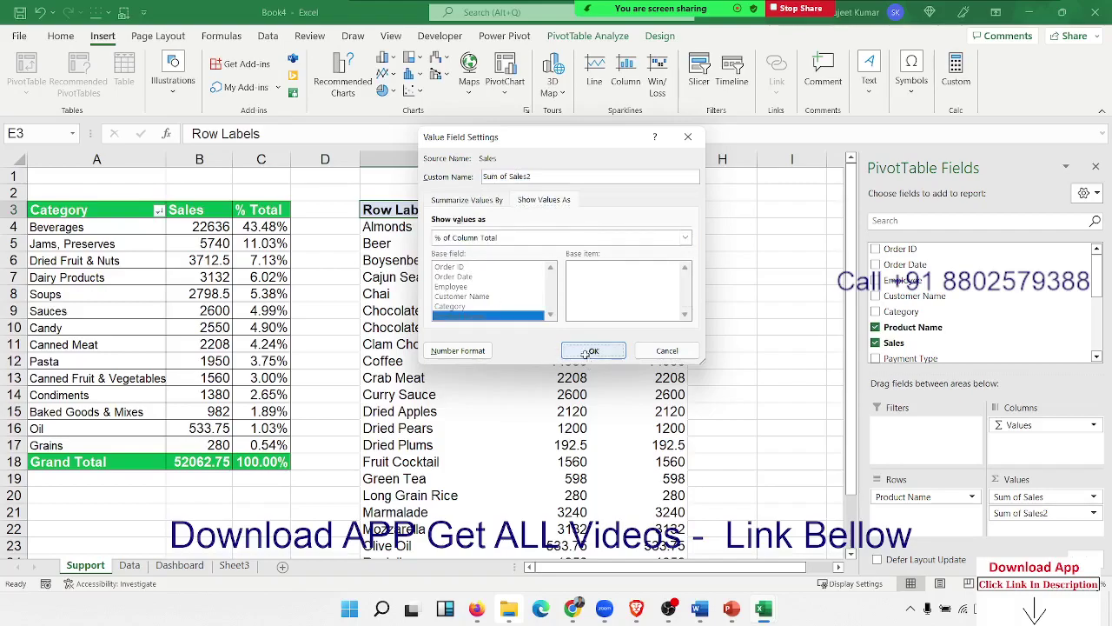
{"action": "left_click", "coordinate": [591, 351]}
{"action": "left_click", "coordinate": [540, 209]}
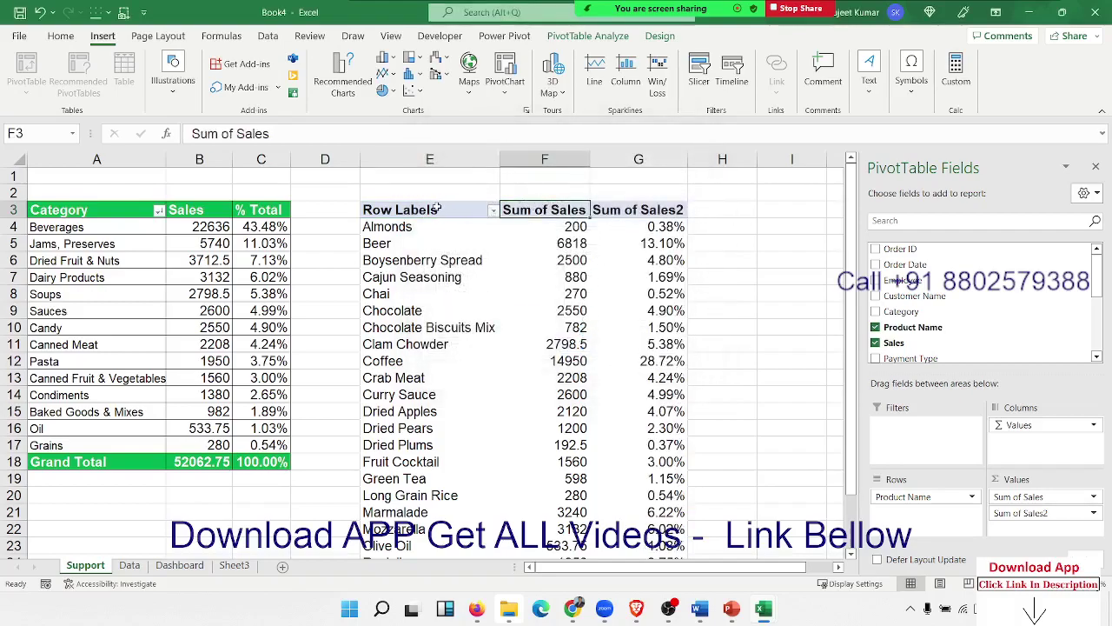
{"action": "left_click", "coordinate": [437, 209]}
Step: Rename the first two product pivot headers to Product and Sales
{"action": "type", "text": "Pto"}
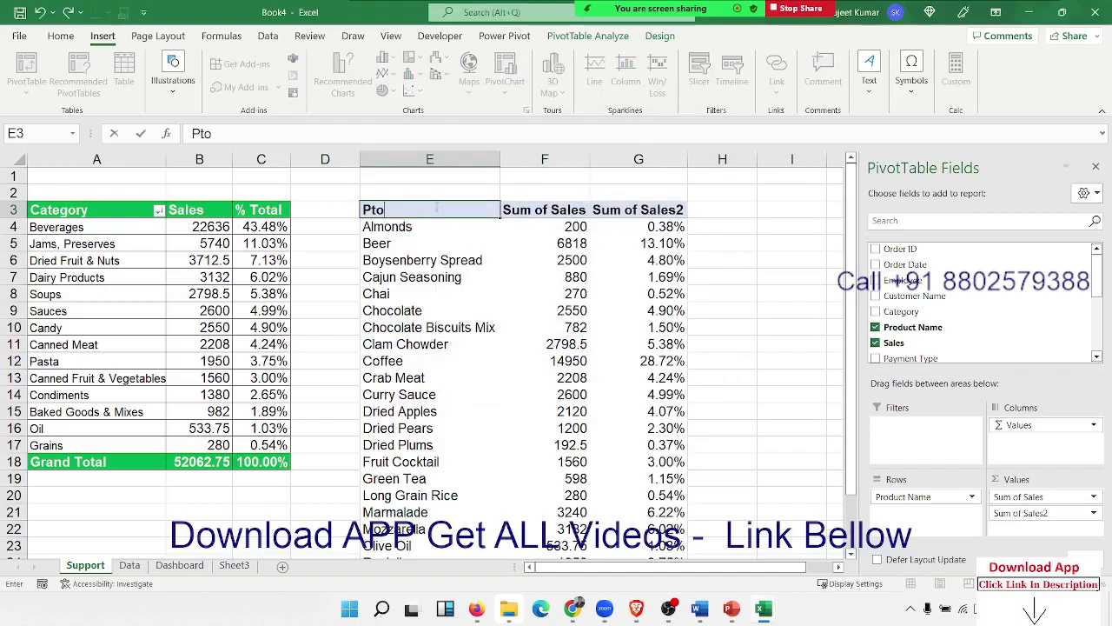
{"action": "key", "text": "BackSpace"}
{"action": "key", "text": "BackSpace"}
{"action": "type", "text": "od"}
{"action": "type", "text": "uv"}
{"action": "key", "text": "BackSpace"}
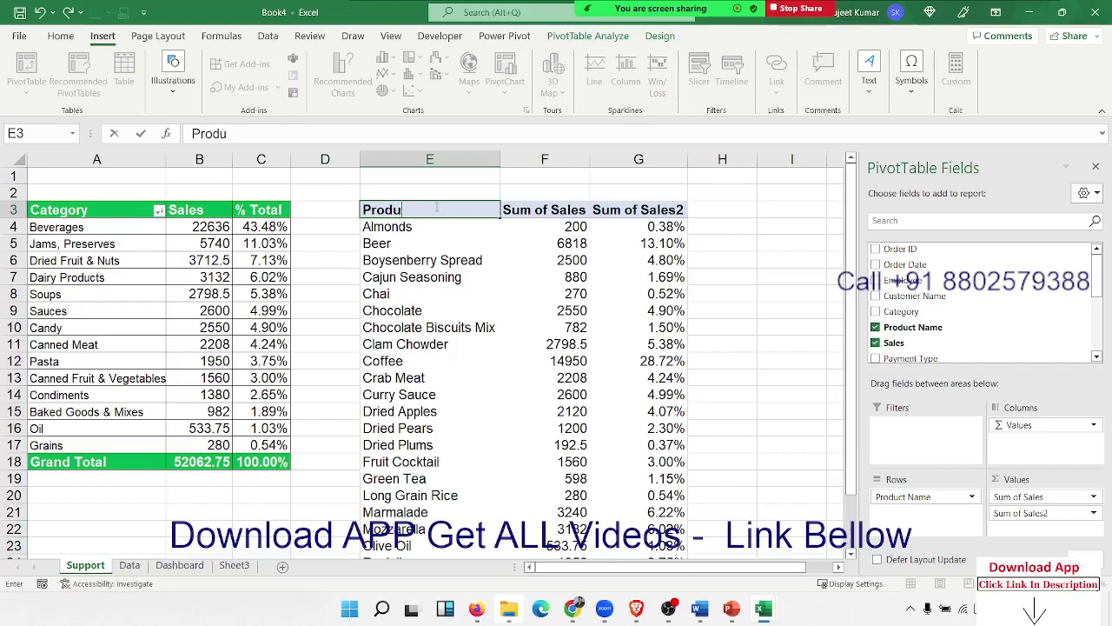
{"action": "key", "text": "Tab"}
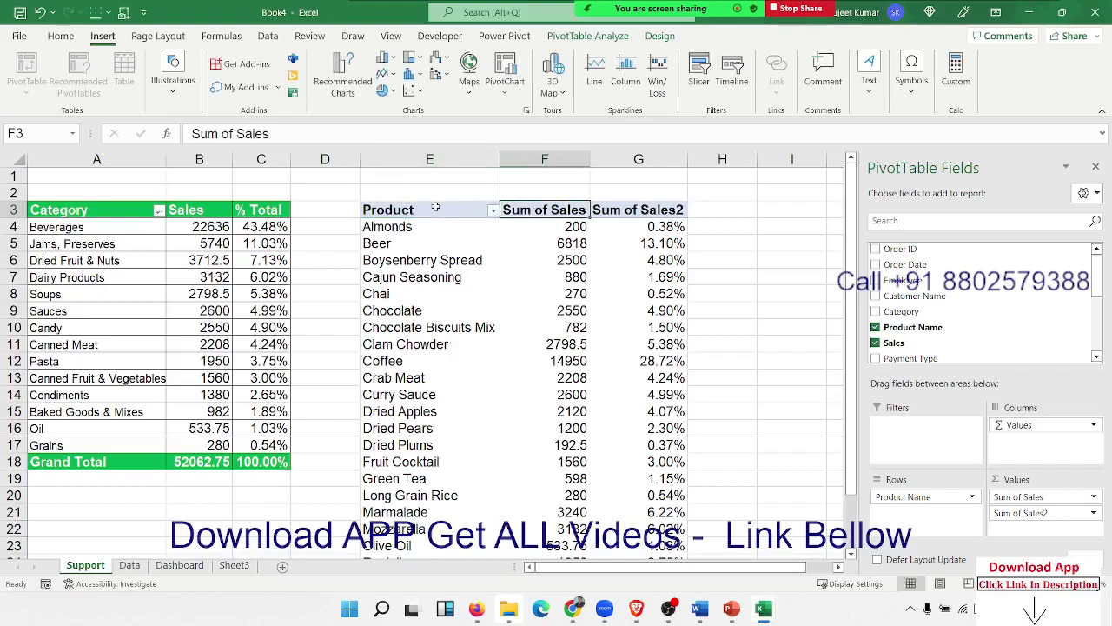
{"action": "type", "text": "Sales"}
{"action": "key", "text": "Return"}
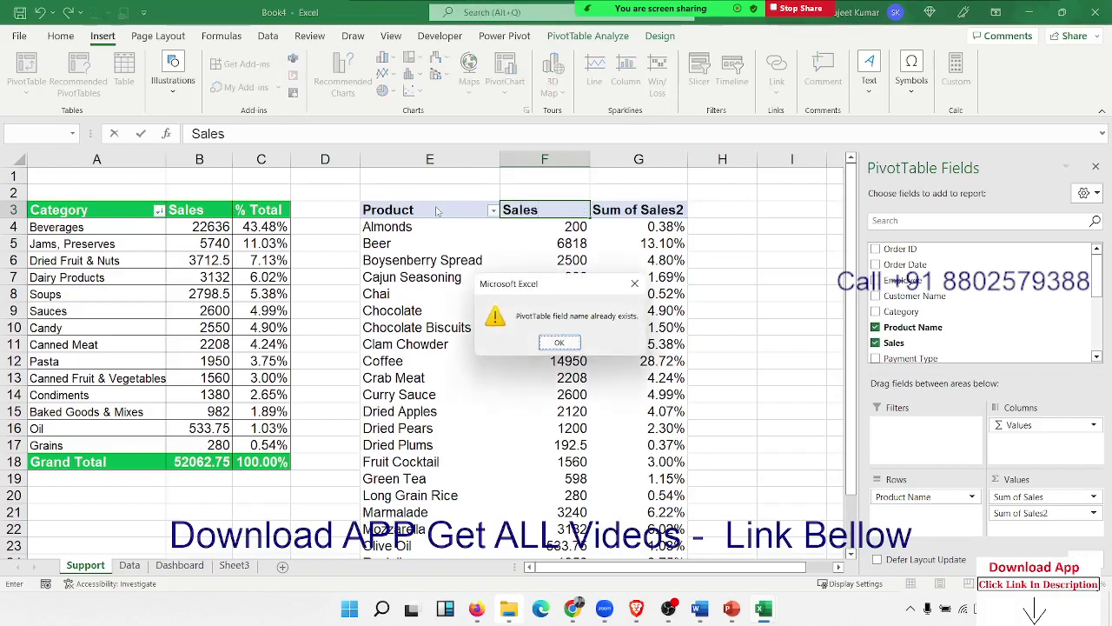
{"action": "key", "text": "Return"}
{"action": "key", "text": "Tab"}
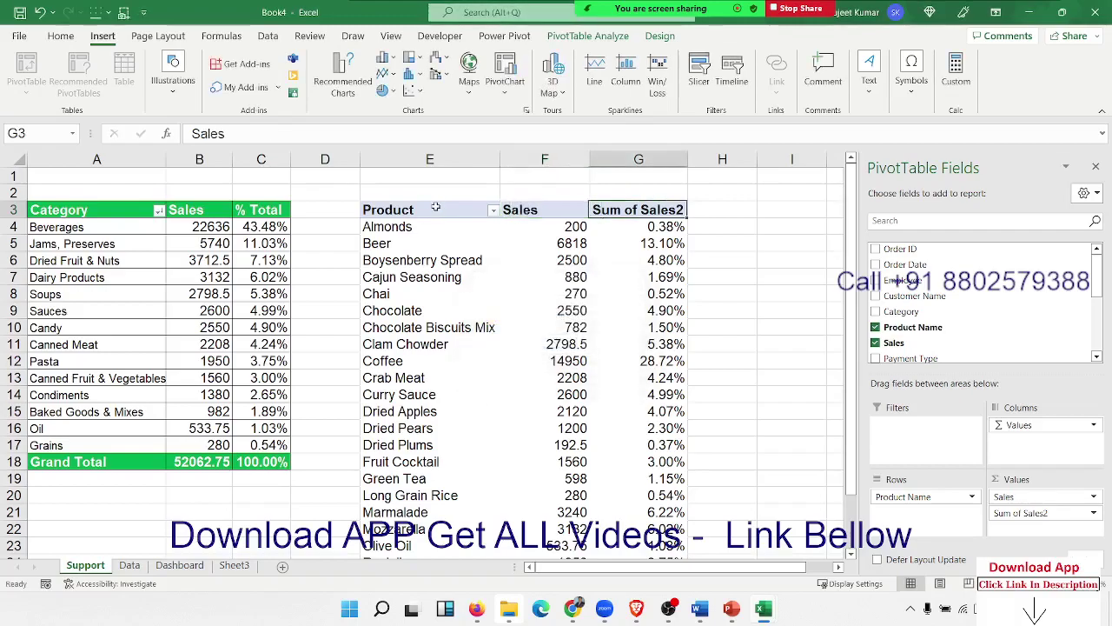
Step: Rename the third header to % Total and open the Product filter dropdown
{"action": "type", "text": "% "}
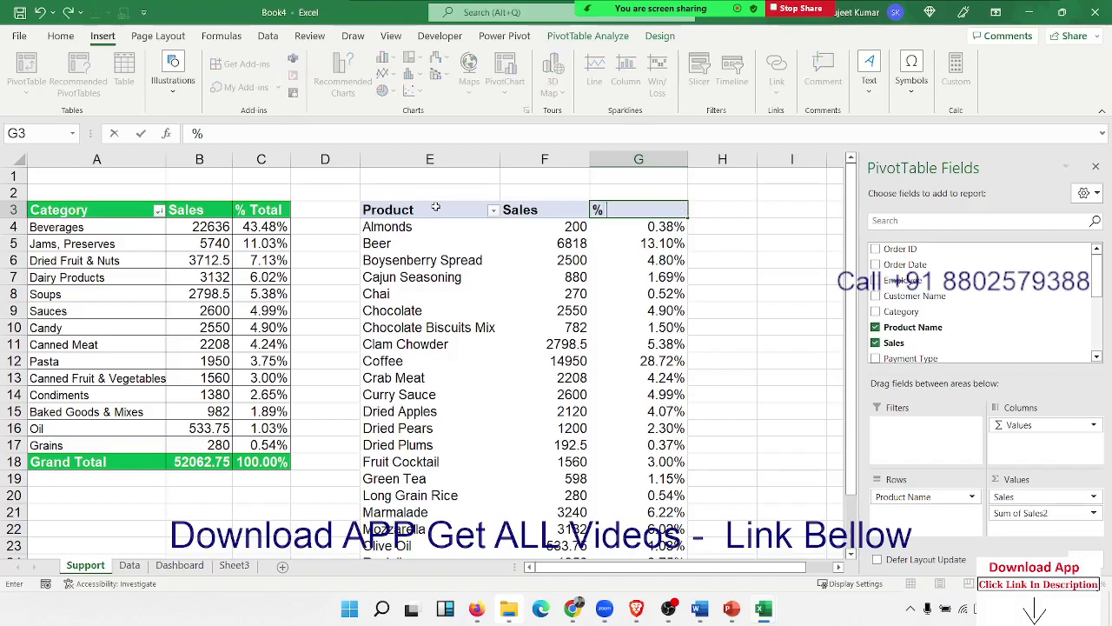
{"action": "type", "text": "o"}
{"action": "type", "text": " Sa"}
{"action": "key", "text": "BackSpace"}
{"action": "key", "text": "BackSpace"}
{"action": "key", "text": "BackSpace"}
{"action": "key", "text": "BackSpace"}
{"action": "key", "text": "BackSpace"}
{"action": "key", "text": "BackSpace"}
{"action": "type", "text": "Total"}
{"action": "key", "text": "Return"}
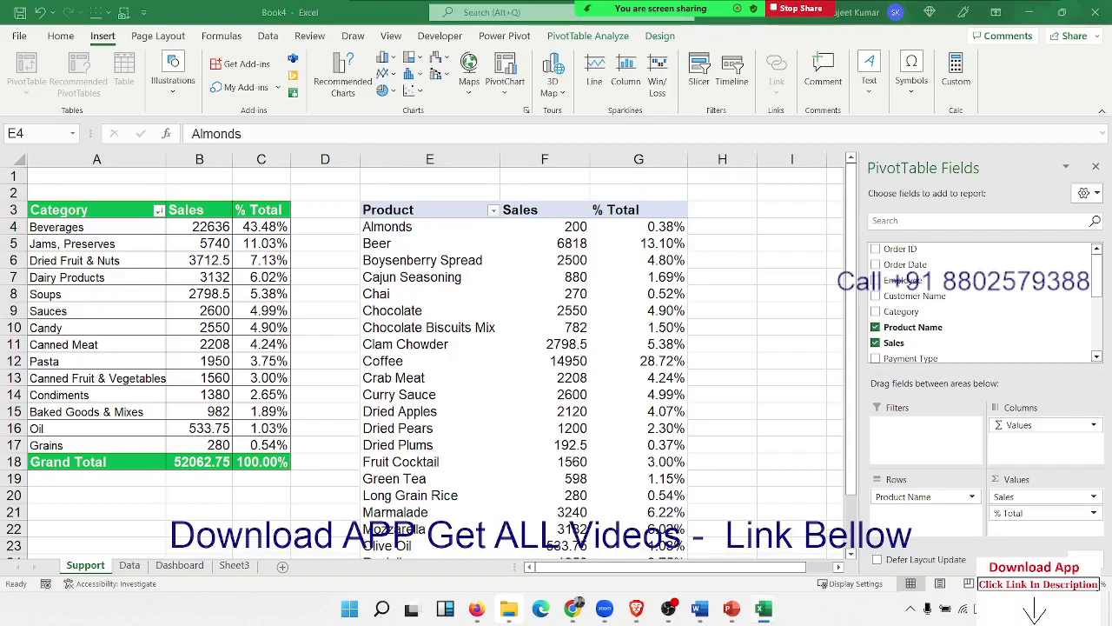
{"action": "left_click", "coordinate": [492, 210]}
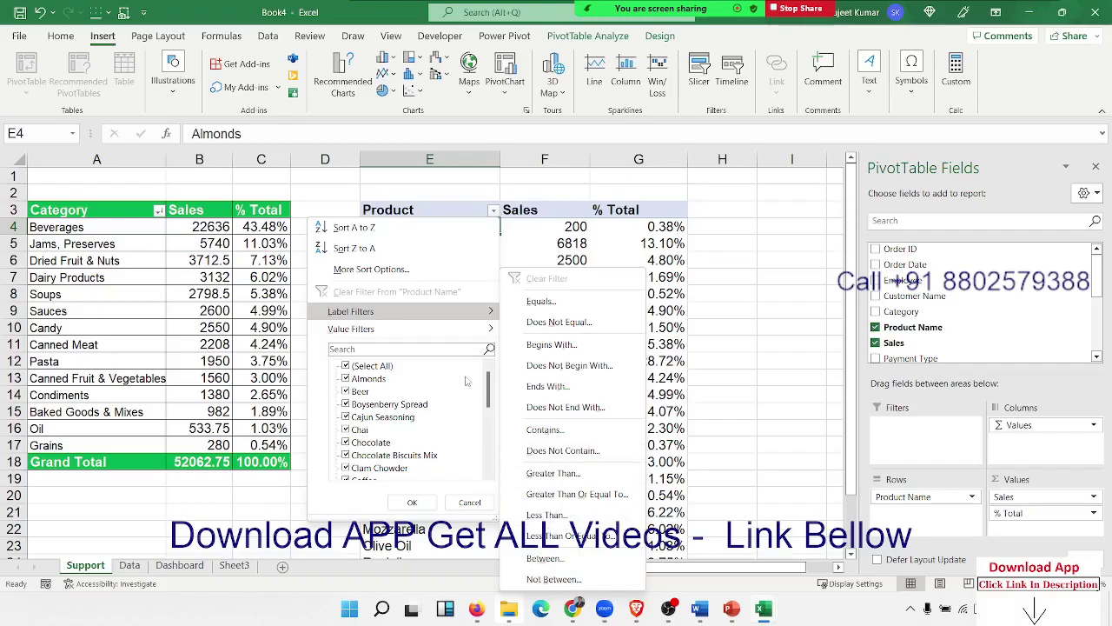
{"action": "mouse_move", "coordinate": [408, 329]}
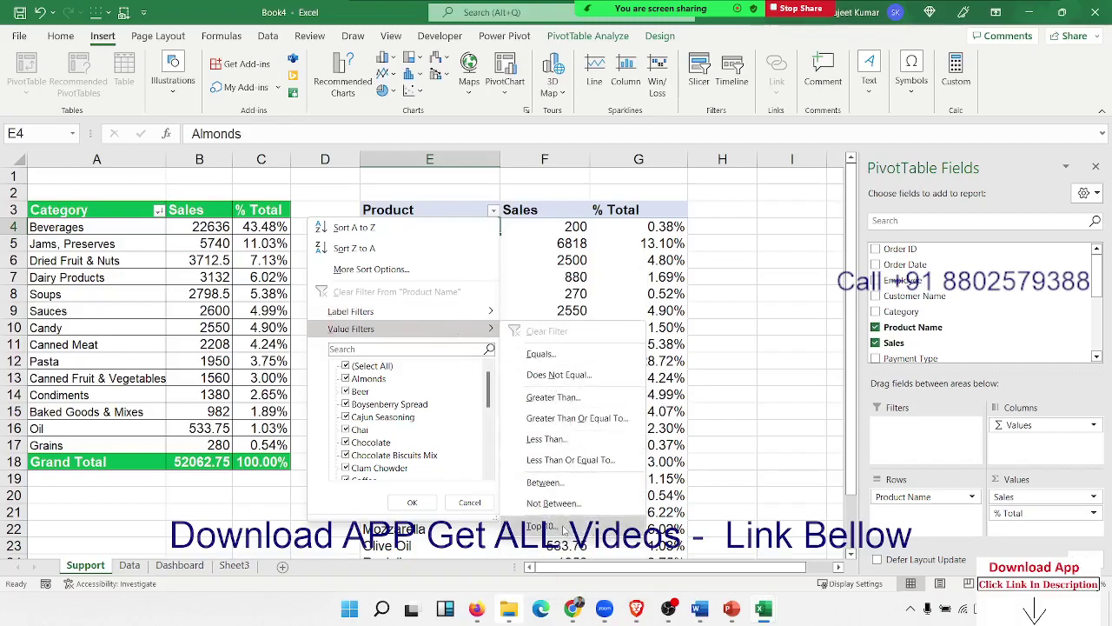
Step: Apply a Top 10 Items by Sales value filter, leaving Coffee at 34.84%
{"action": "left_click", "coordinate": [563, 525]}
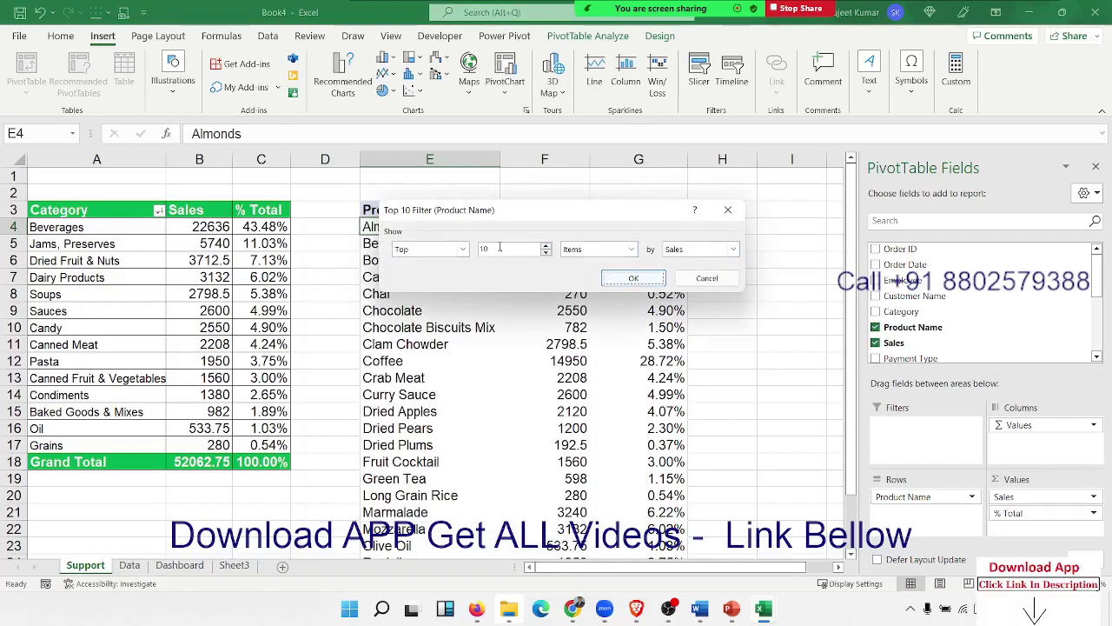
{"action": "left_click", "coordinate": [619, 280]}
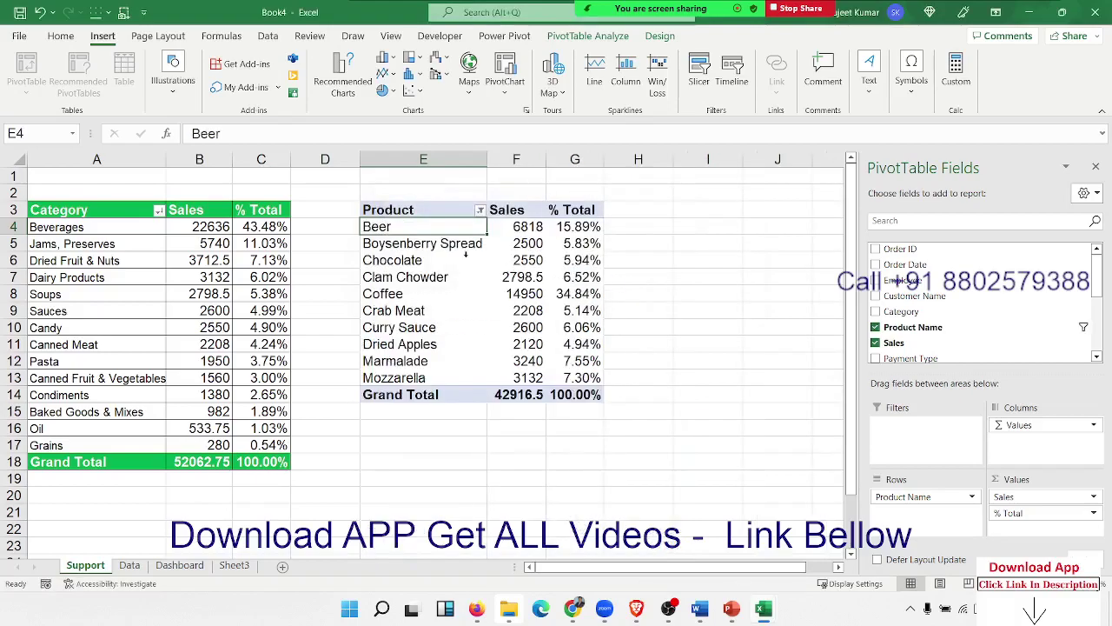
{"action": "mouse_move", "coordinate": [528, 261]}
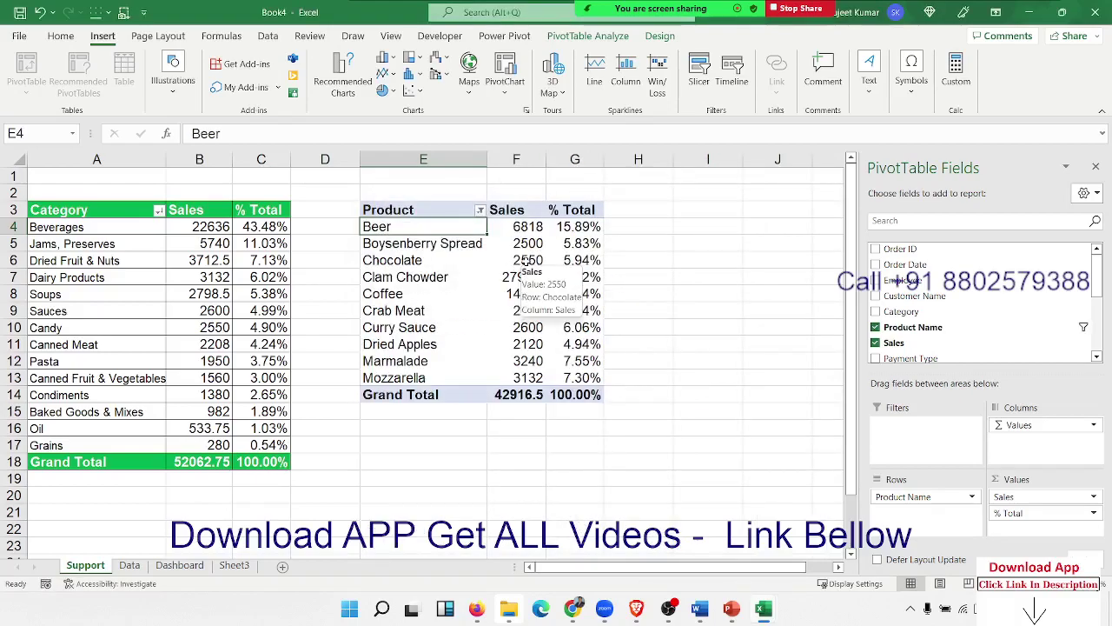
{"action": "left_click", "coordinate": [577, 293]}
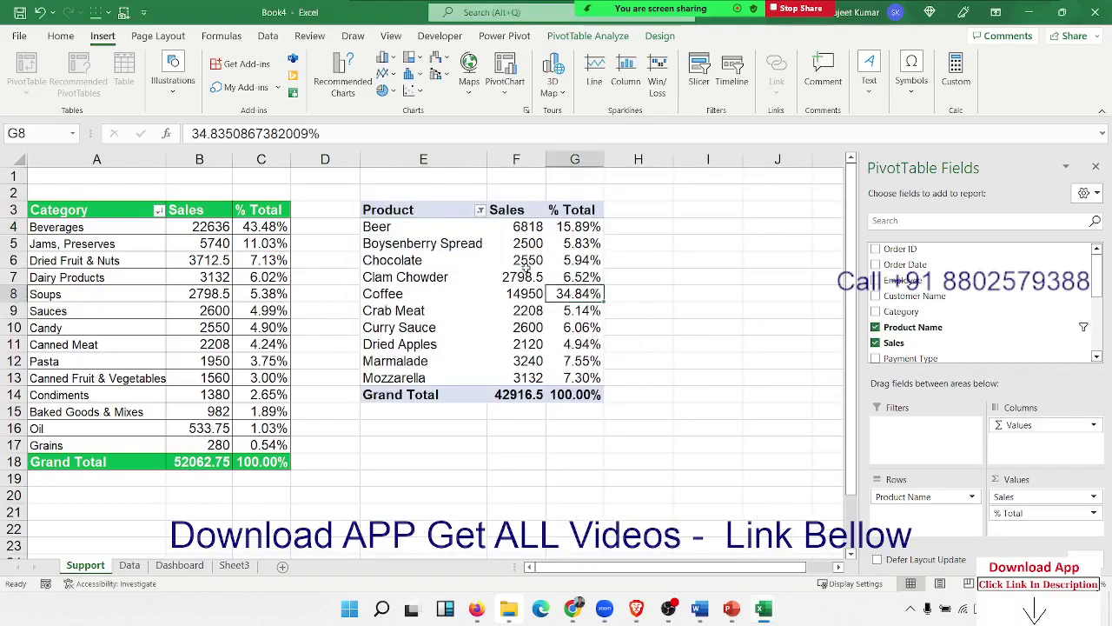
Step: Select the Product pivot's header cells, then the Category pivot's green header row
{"action": "left_click", "coordinate": [410, 211]}
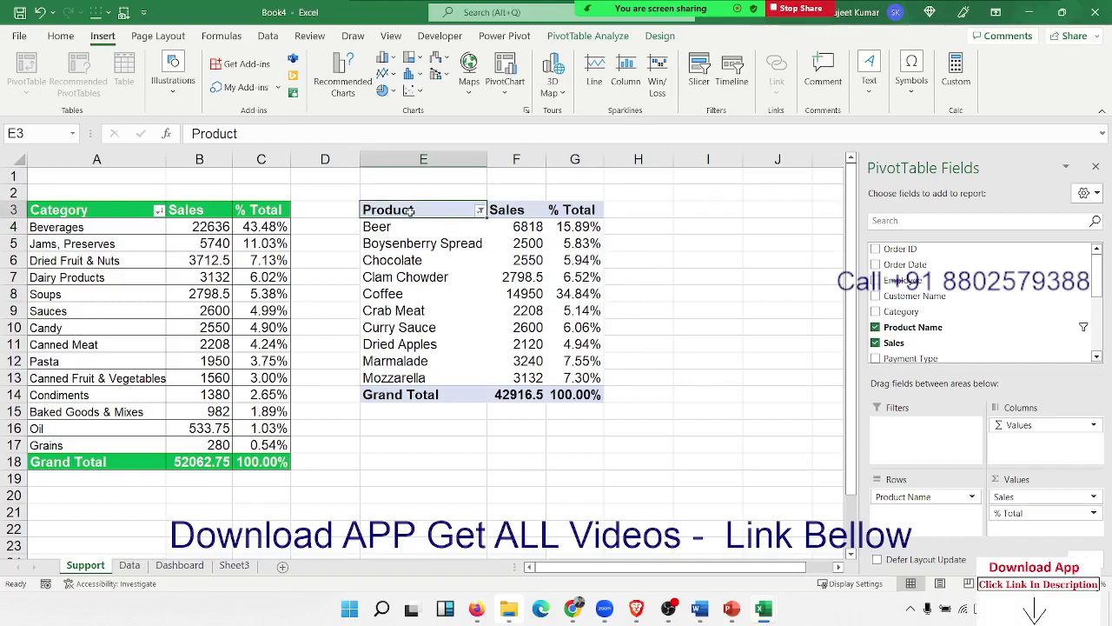
{"action": "left_click_drag", "start_coordinate": [422, 211], "coordinate": [568, 219]}
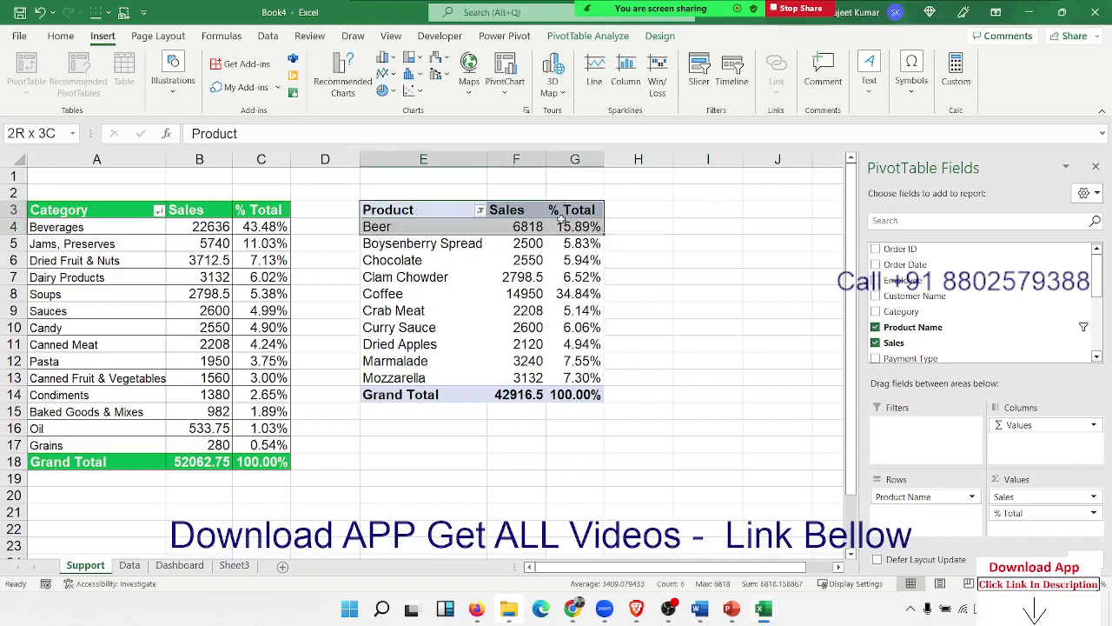
{"action": "left_click_drag", "start_coordinate": [96, 209], "coordinate": [261, 210]}
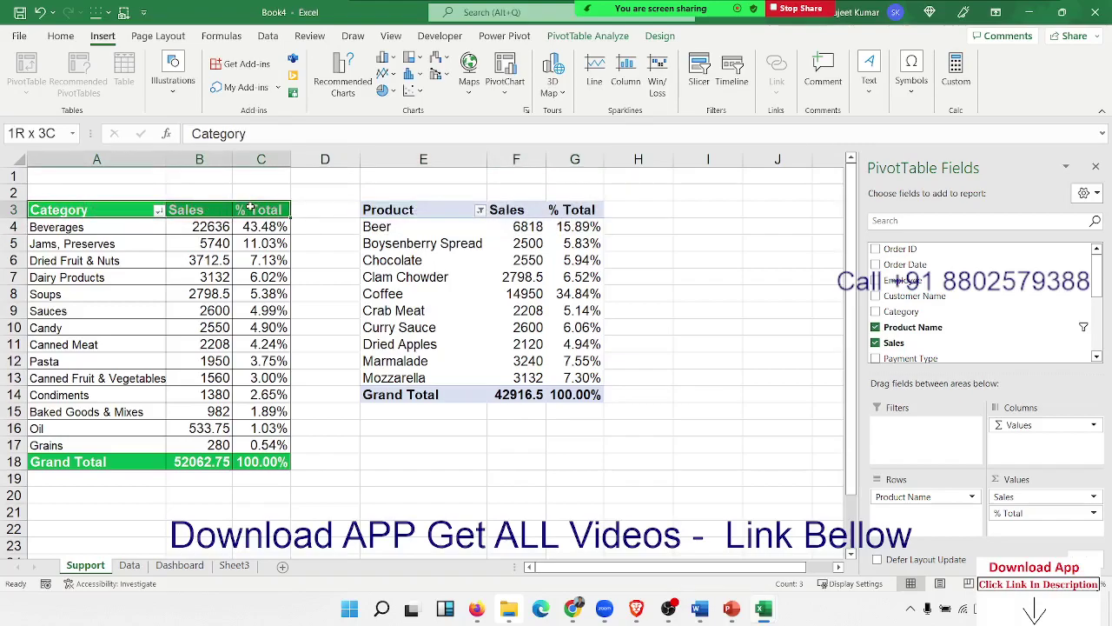
Step: Format Painter the green header style onto the Product headers and Grand Total row
{"action": "left_click", "coordinate": [61, 36]}
{"action": "left_click", "coordinate": [44, 91]}
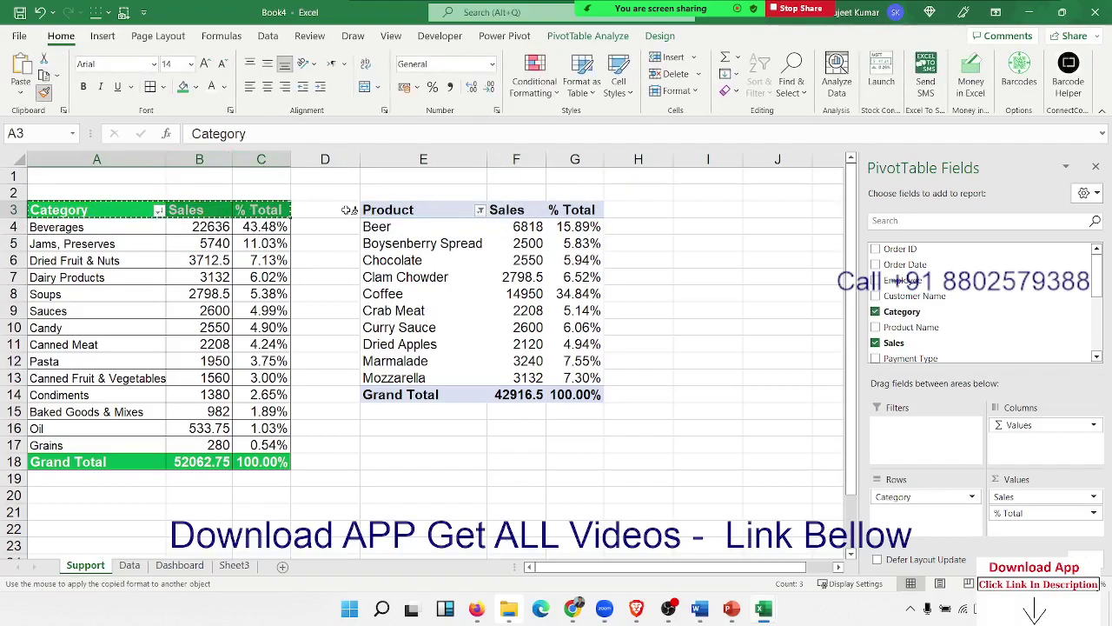
{"action": "left_click", "coordinate": [382, 210]}
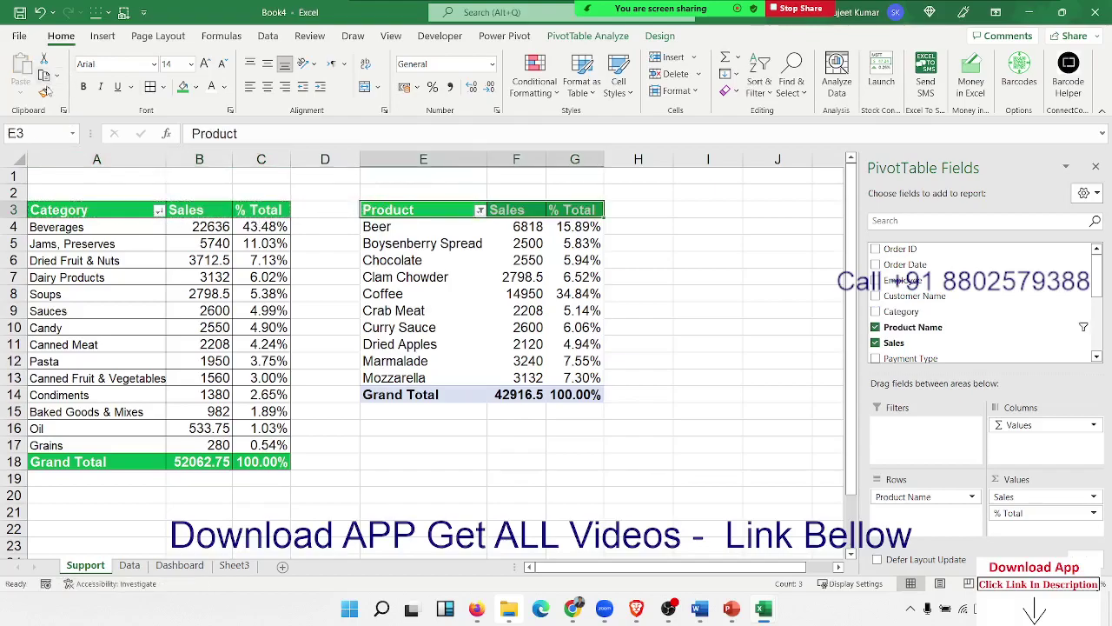
{"action": "left_click", "coordinate": [43, 92]}
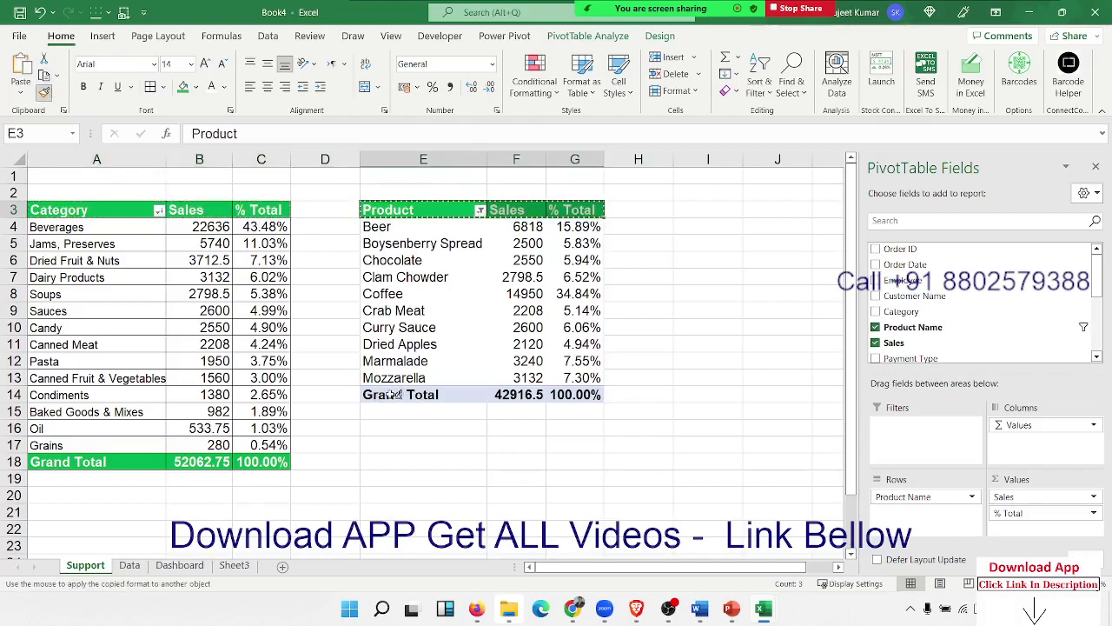
{"action": "left_click_drag", "start_coordinate": [383, 395], "coordinate": [591, 394]}
{"action": "left_click", "coordinate": [497, 432]}
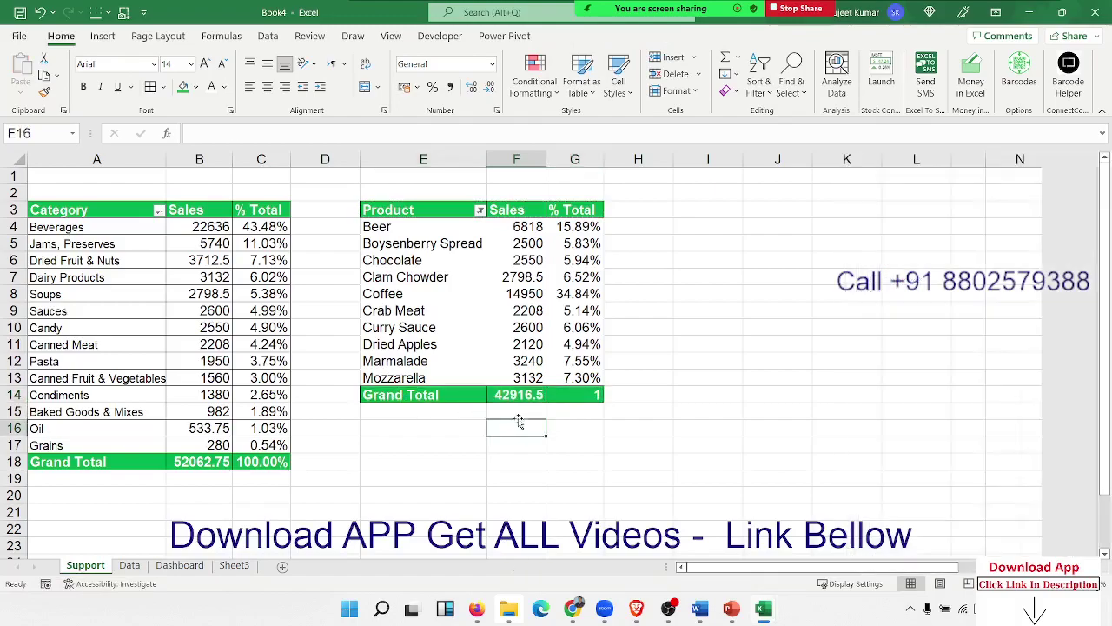
Step: Format the Grand Total share cell as a percentage showing 100%
{"action": "left_click", "coordinate": [574, 395]}
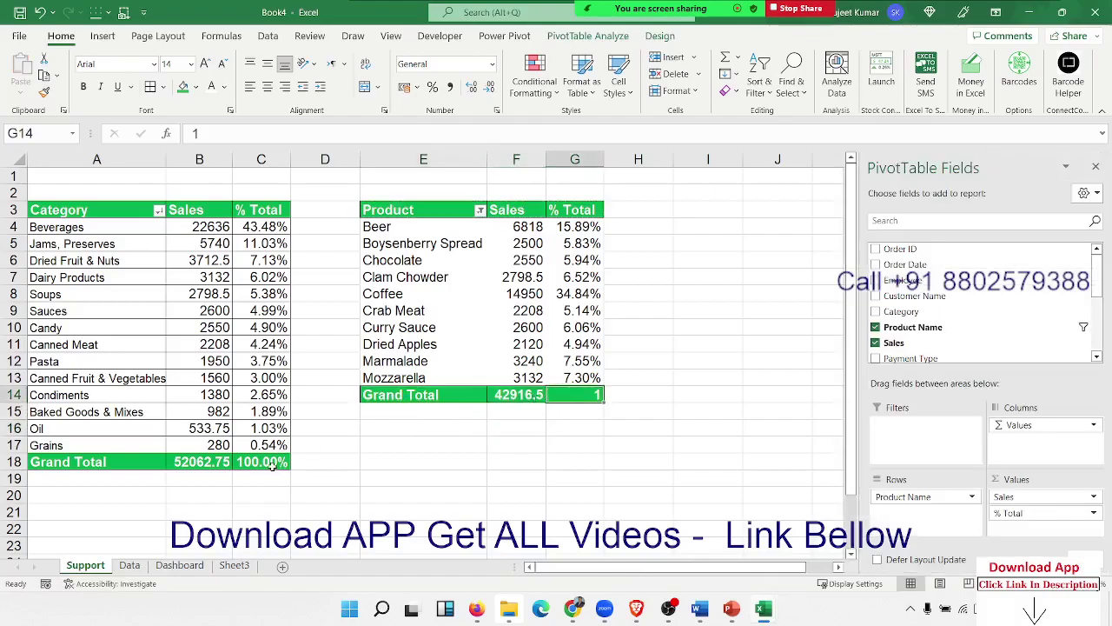
{"action": "left_click", "coordinate": [432, 88]}
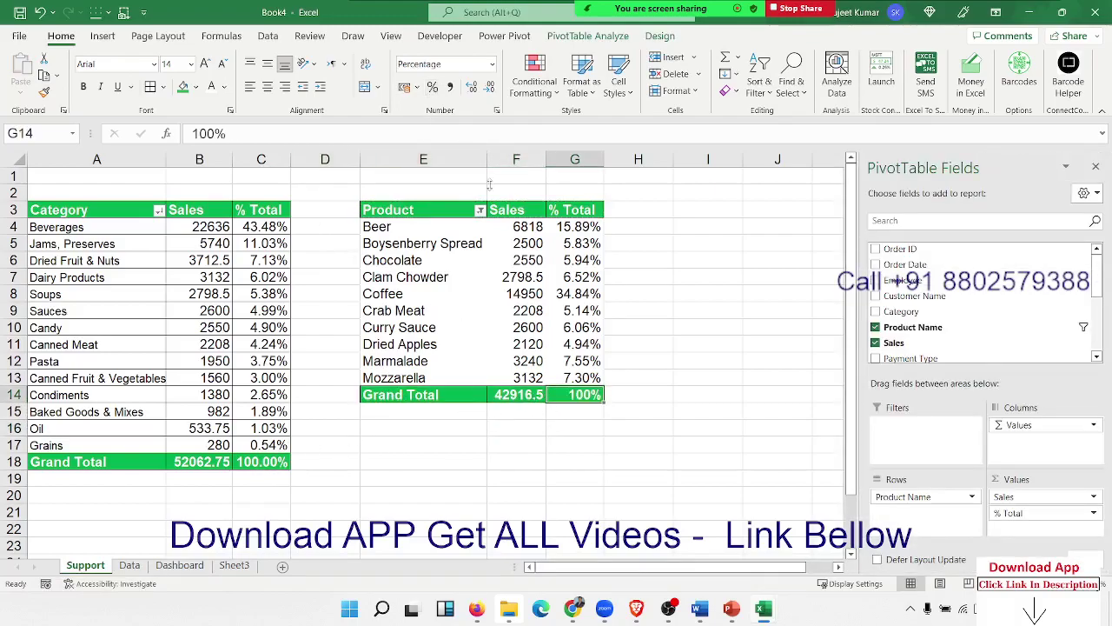
{"action": "left_click", "coordinate": [527, 395]}
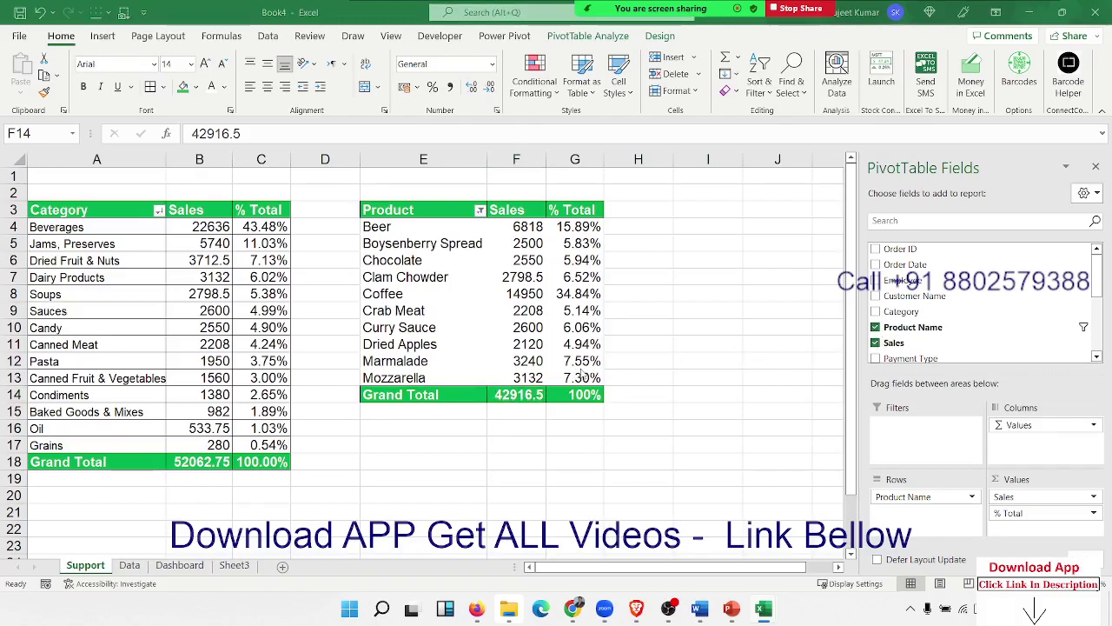
{"action": "left_click", "coordinate": [517, 392]}
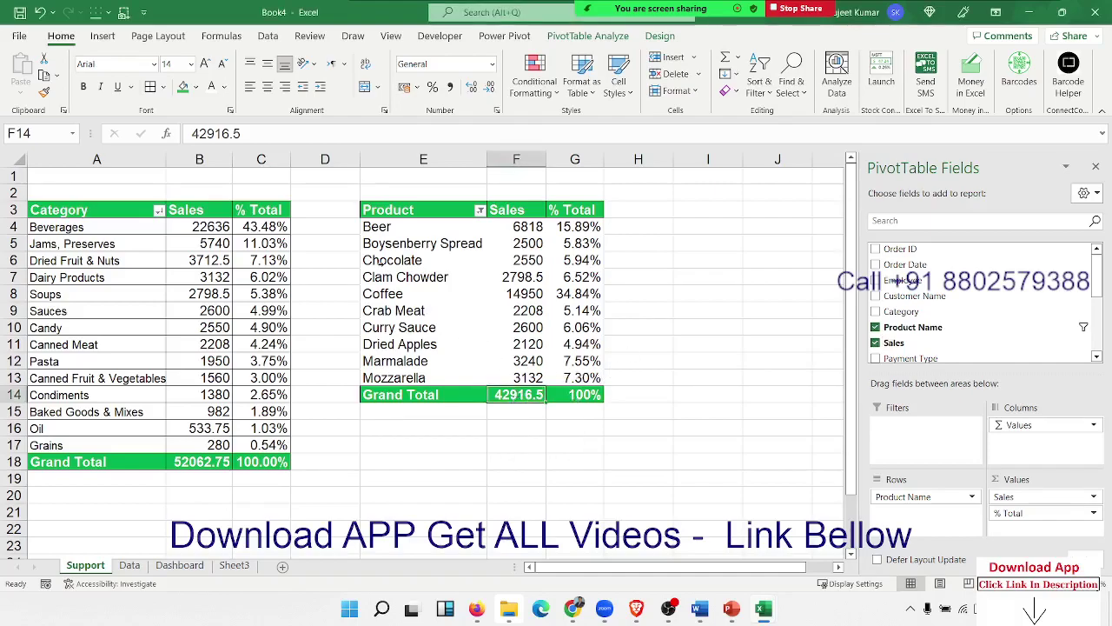
{"action": "left_click_drag", "start_coordinate": [437, 397], "coordinate": [587, 394]}
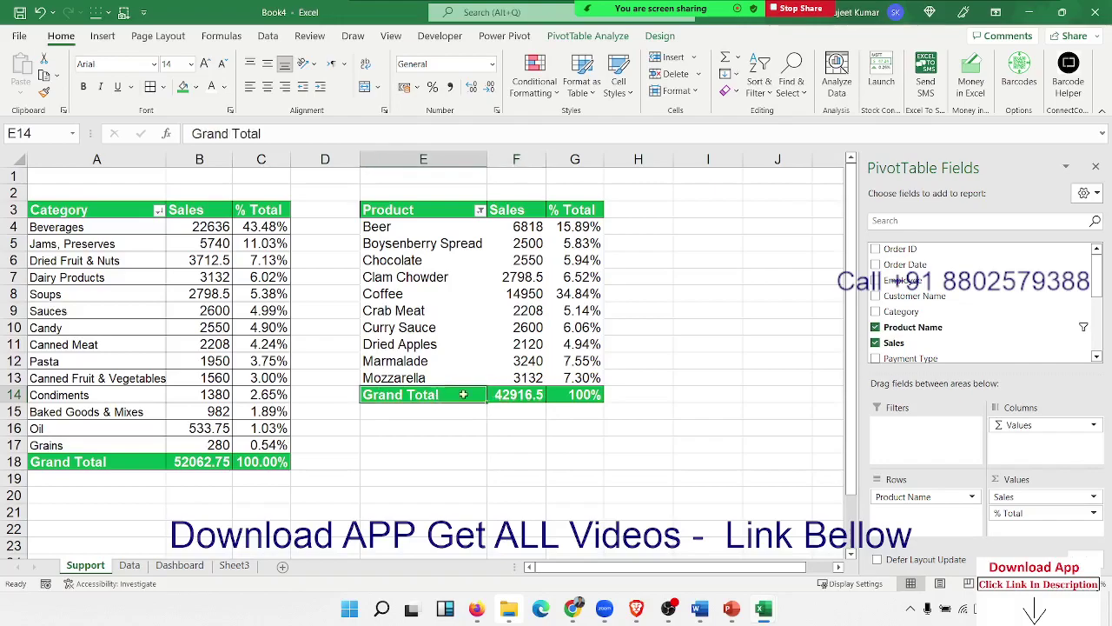
{"action": "left_click", "coordinate": [564, 443]}
{"action": "left_click", "coordinate": [589, 394]}
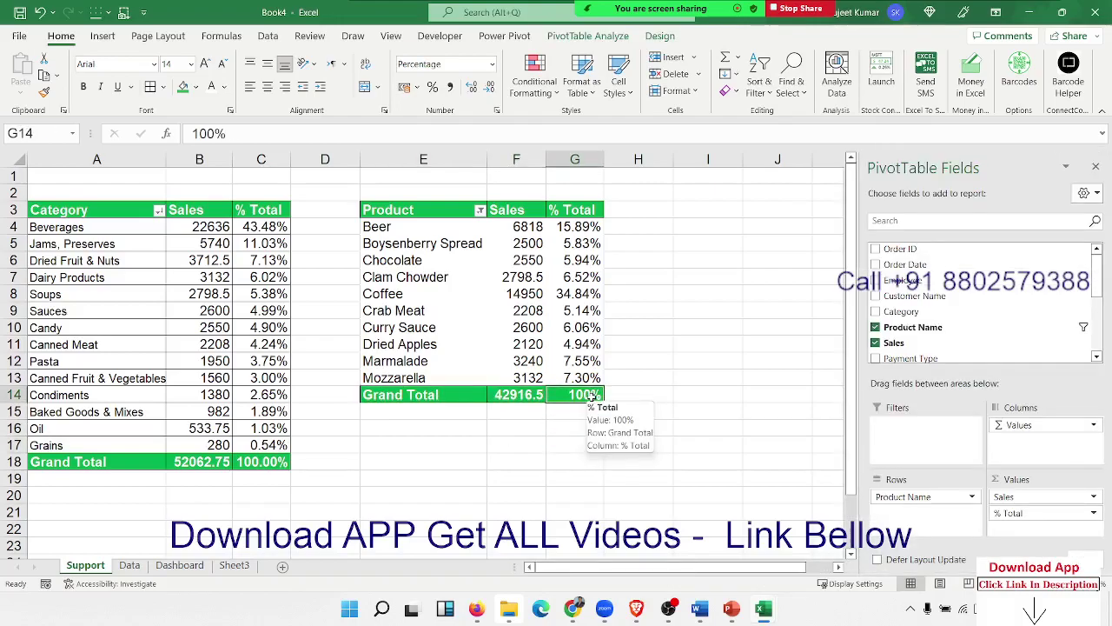
{"action": "left_click", "coordinate": [522, 395]}
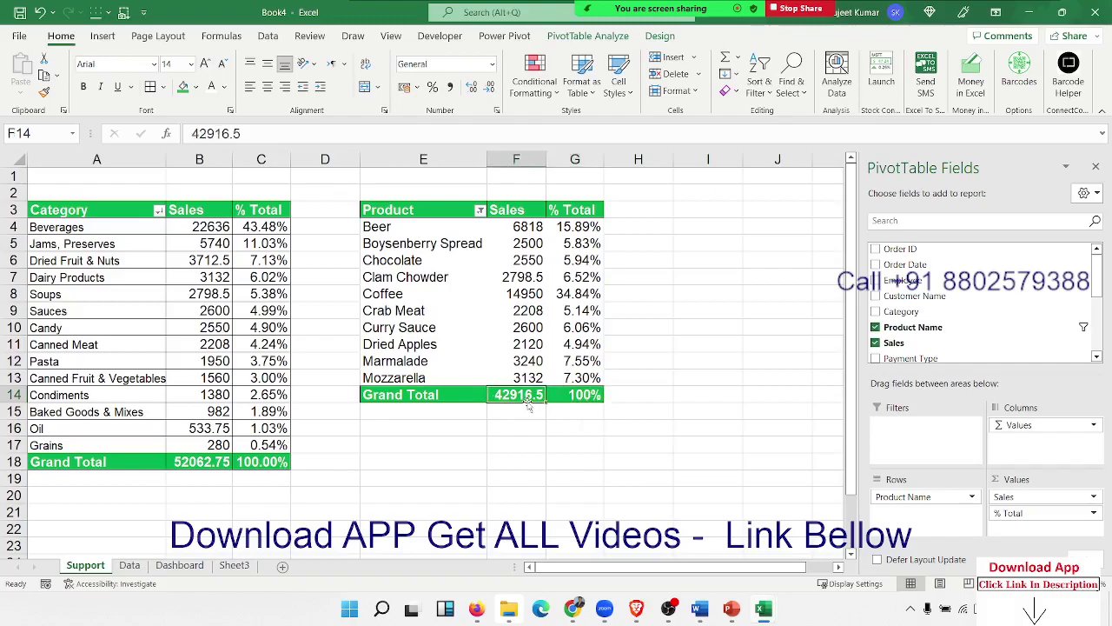
Step: Make the Sales grand total 42916.5 text green
{"action": "left_click", "coordinate": [223, 87]}
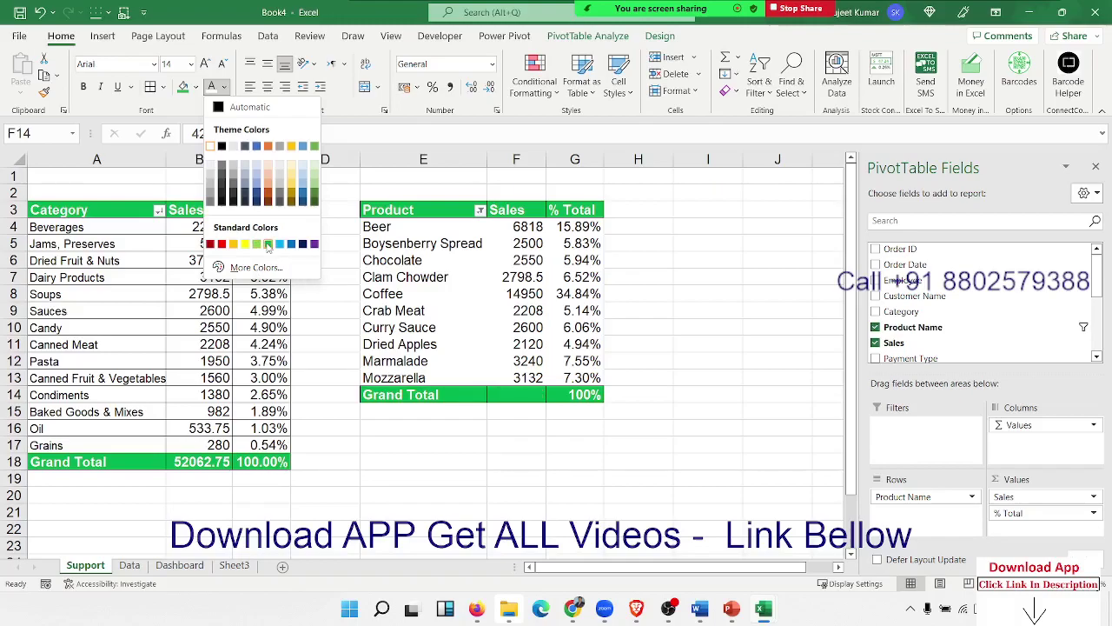
{"action": "left_click", "coordinate": [267, 244]}
{"action": "left_click", "coordinate": [522, 441]}
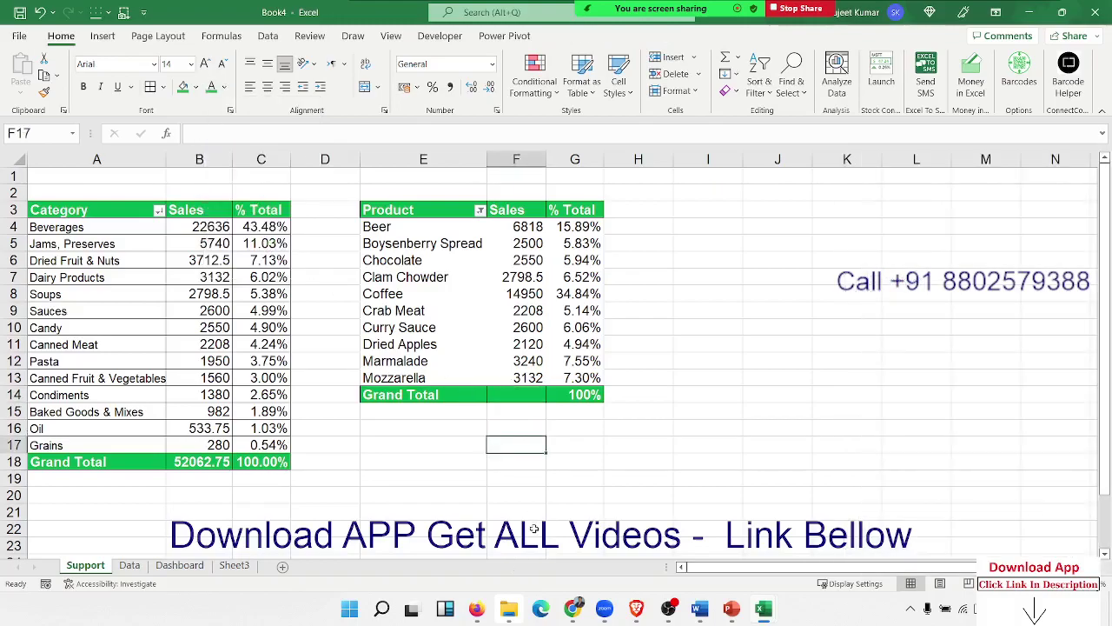
Step: Apply No Border to the Product pivot's Grand Total row E14:G14
{"action": "left_click_drag", "start_coordinate": [407, 395], "coordinate": [558, 393]}
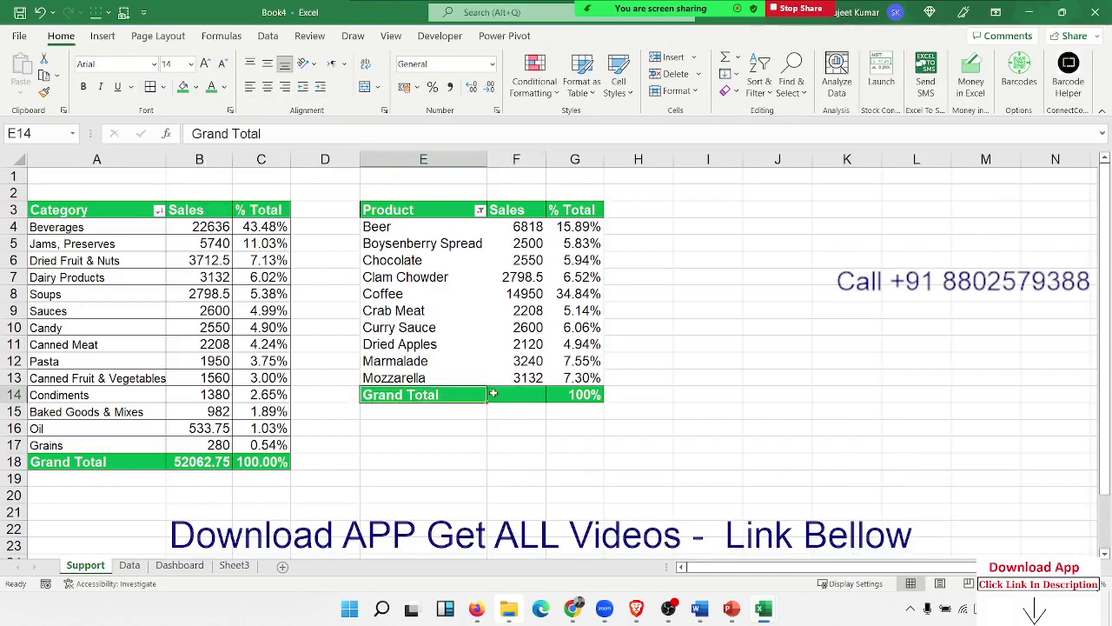
{"action": "left_click", "coordinate": [162, 87]}
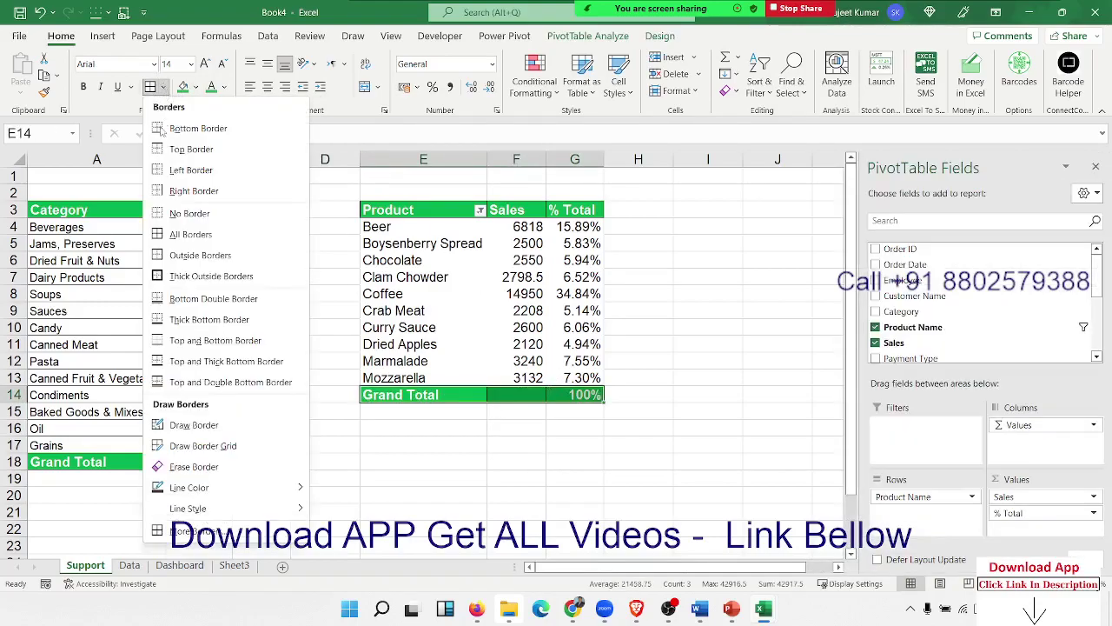
{"action": "left_click", "coordinate": [190, 213]}
{"action": "left_click", "coordinate": [576, 494]}
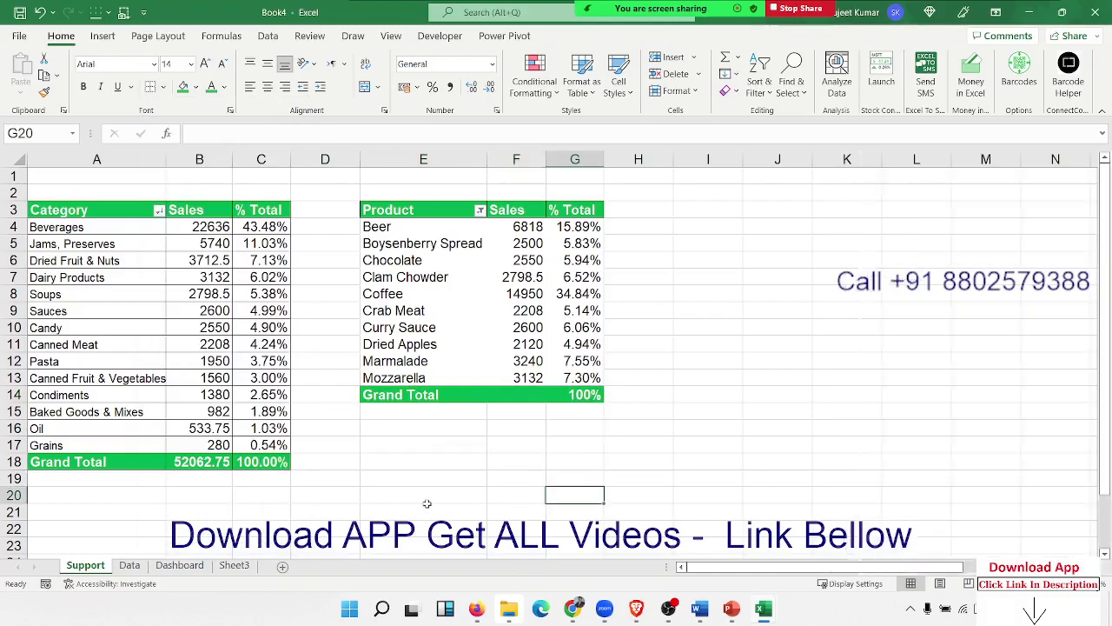
{"action": "left_click", "coordinate": [108, 449]}
{"action": "left_click_drag", "start_coordinate": [119, 465], "coordinate": [265, 461]}
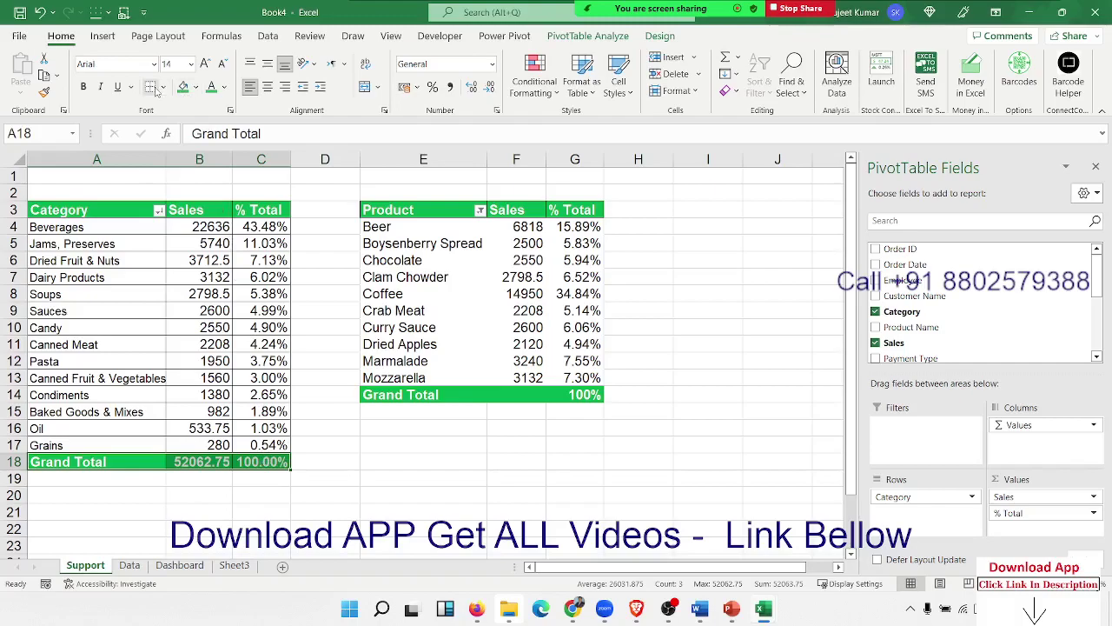
{"action": "left_click", "coordinate": [423, 508]}
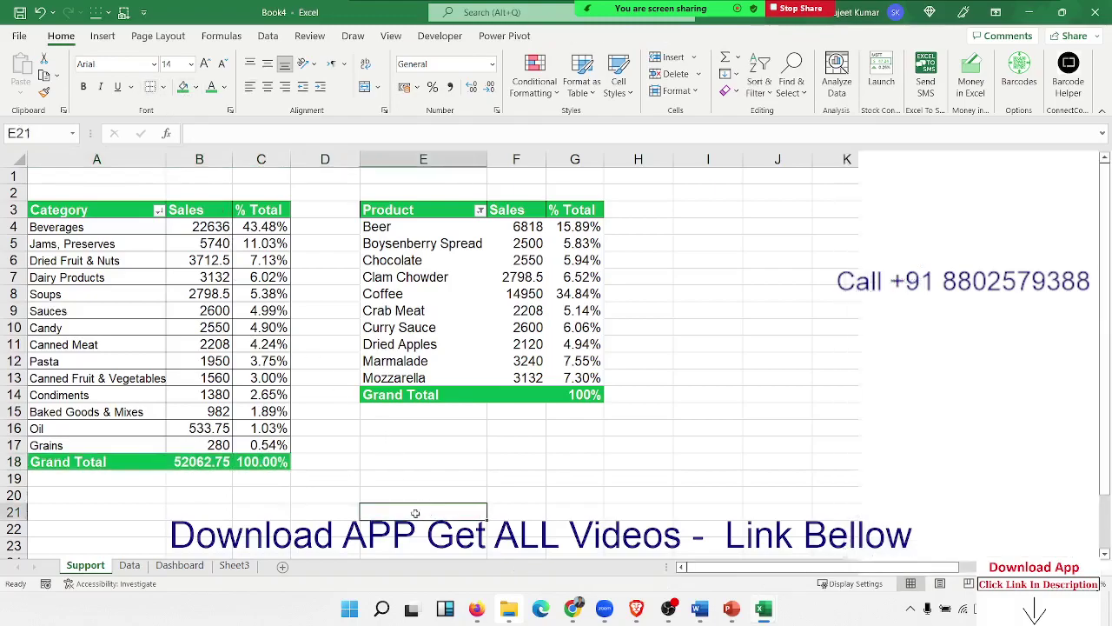
{"action": "left_click", "coordinate": [655, 407]}
{"action": "left_click", "coordinate": [718, 214]}
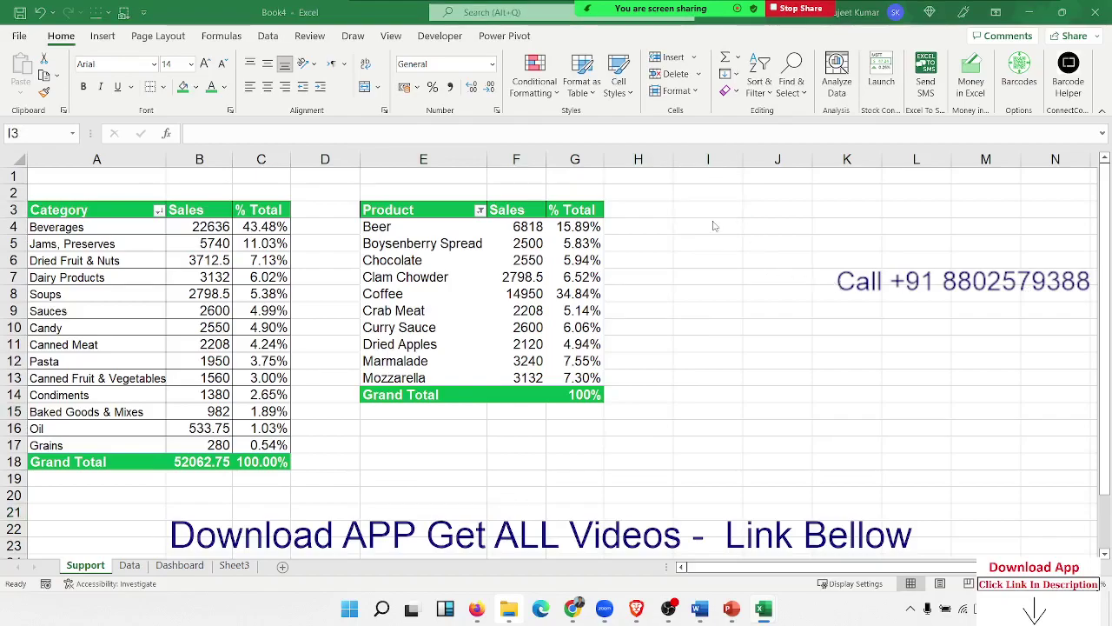
Step: Copy the Product pivot E3:G14 and paste it at I3
{"action": "left_click", "coordinate": [435, 213]}
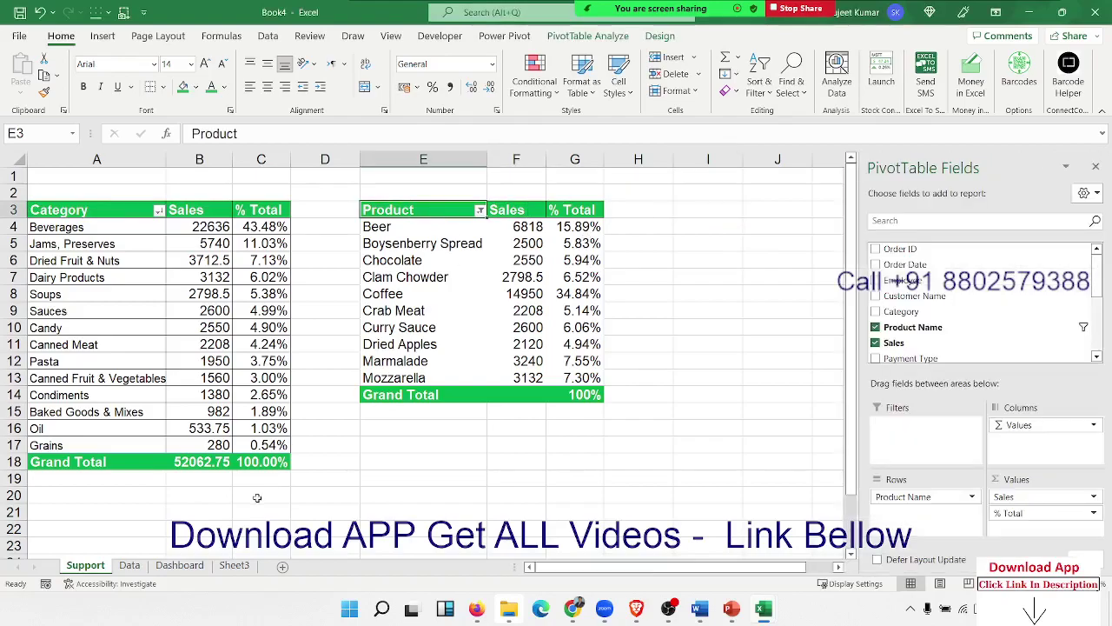
{"action": "left_click", "coordinate": [594, 397], "text": "shift"}
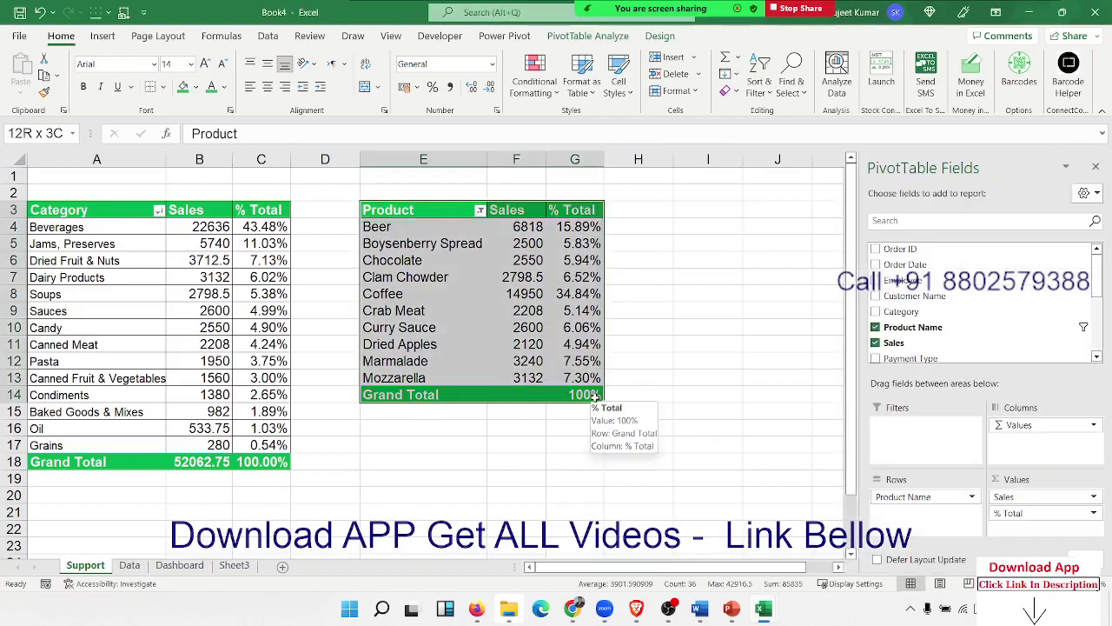
{"action": "key", "text": "ctrl+c"}
{"action": "left_click", "coordinate": [714, 223]}
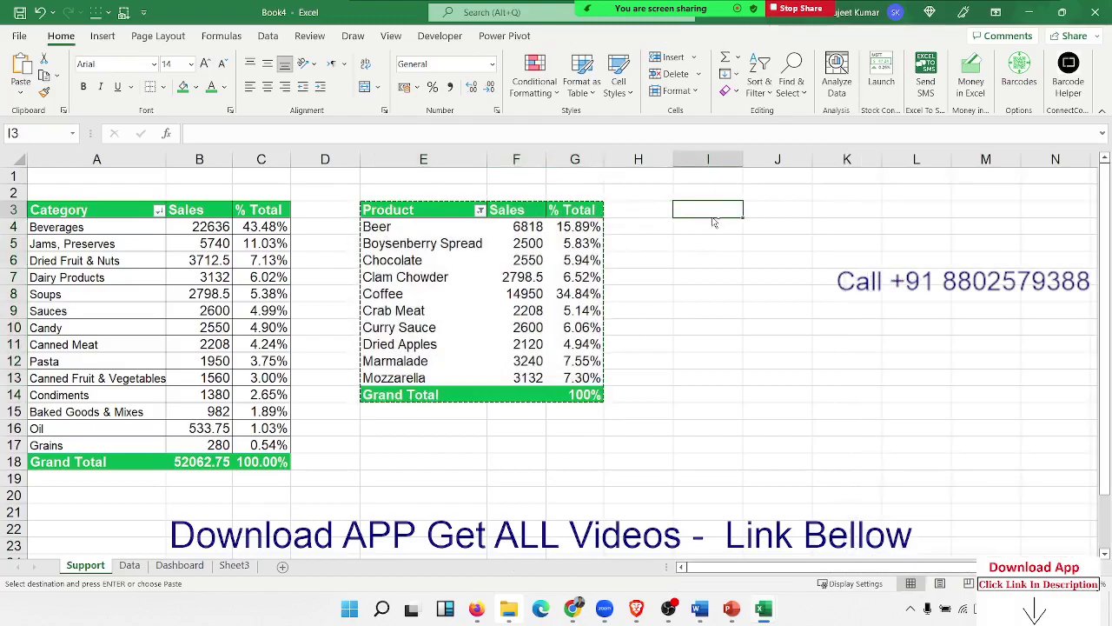
{"action": "key", "text": "ctrl+v"}
{"action": "left_click", "coordinate": [708, 461]}
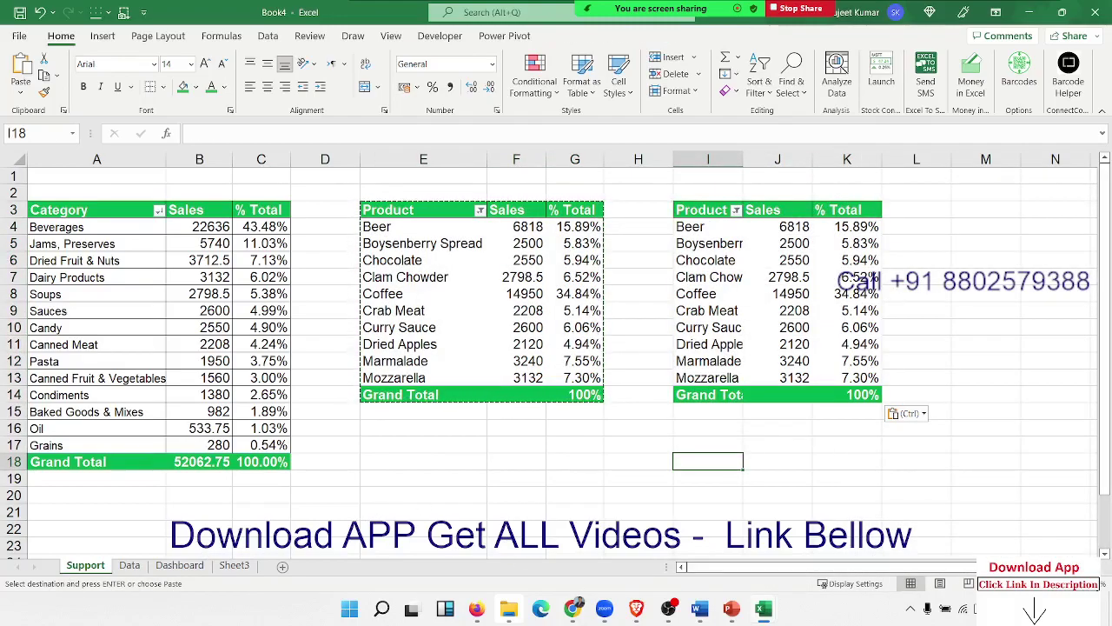
Step: Narrow column E and swap the copy's Product Name rows for Customer Name
{"action": "scroll", "coordinate": [370, 323], "scroll_direction": "right", "scroll_amount": 2}
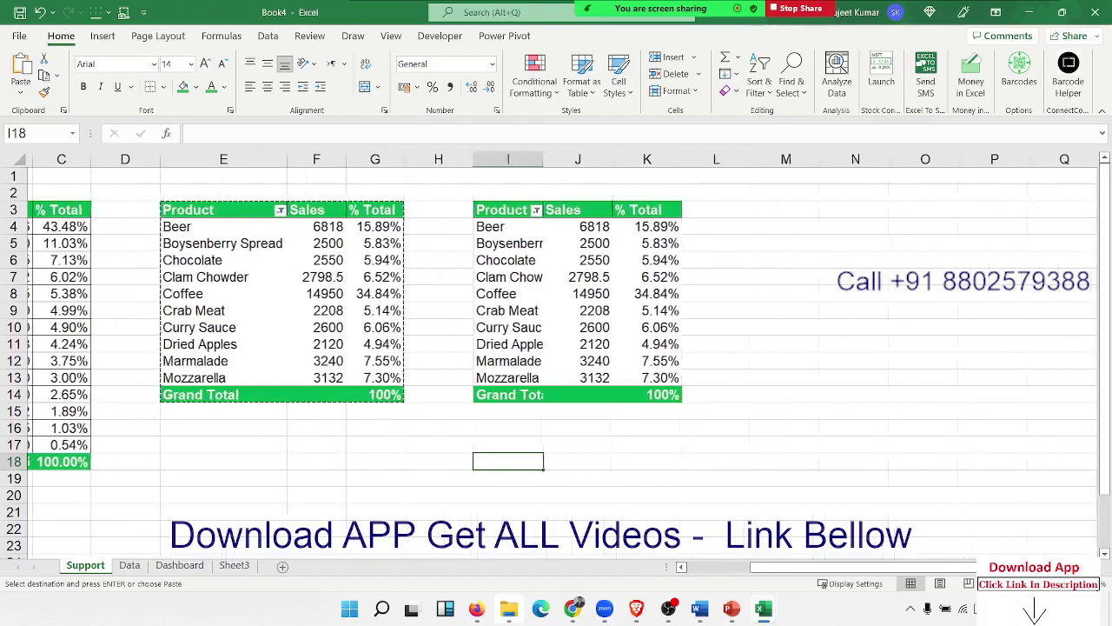
{"action": "left_click", "coordinate": [579, 294]}
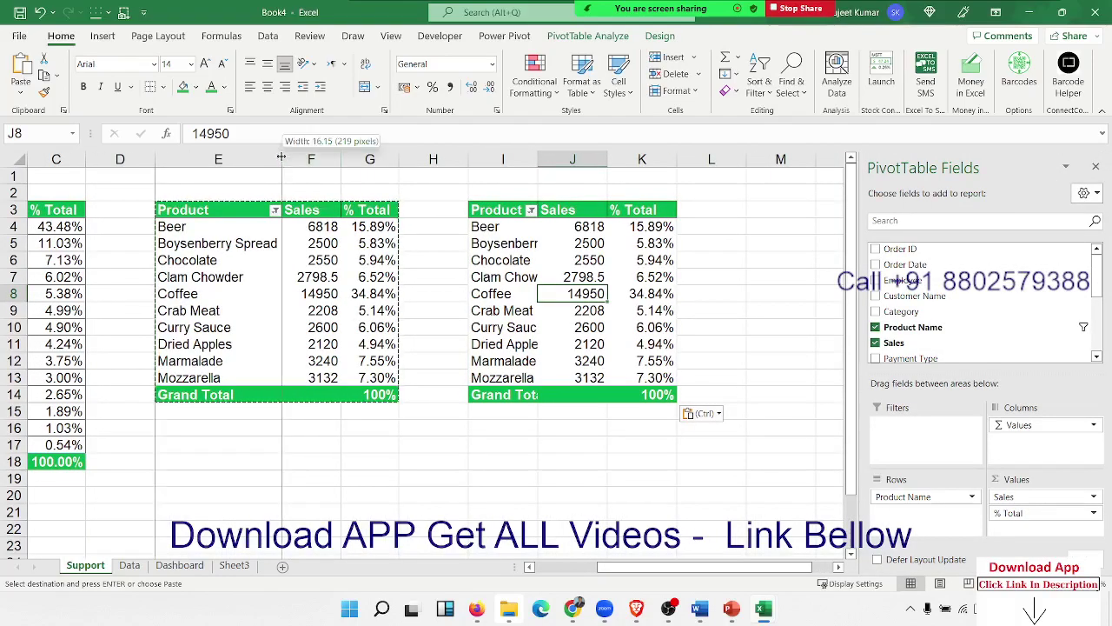
{"action": "left_click_drag", "start_coordinate": [269, 157], "coordinate": [266, 158]}
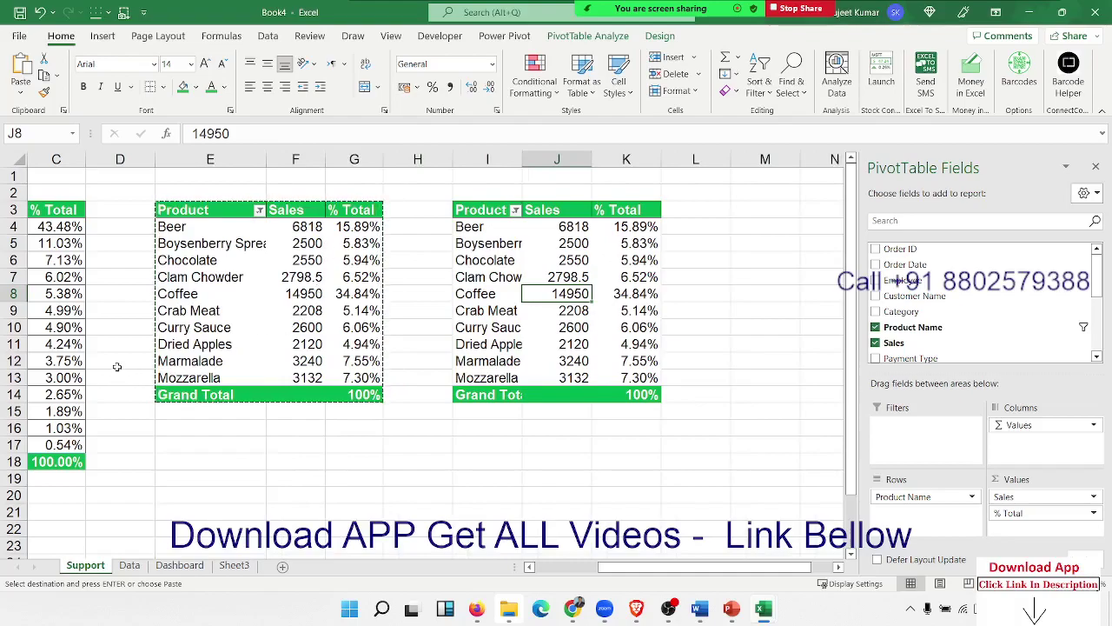
{"action": "left_click", "coordinate": [569, 244]}
{"action": "left_click", "coordinate": [480, 228]}
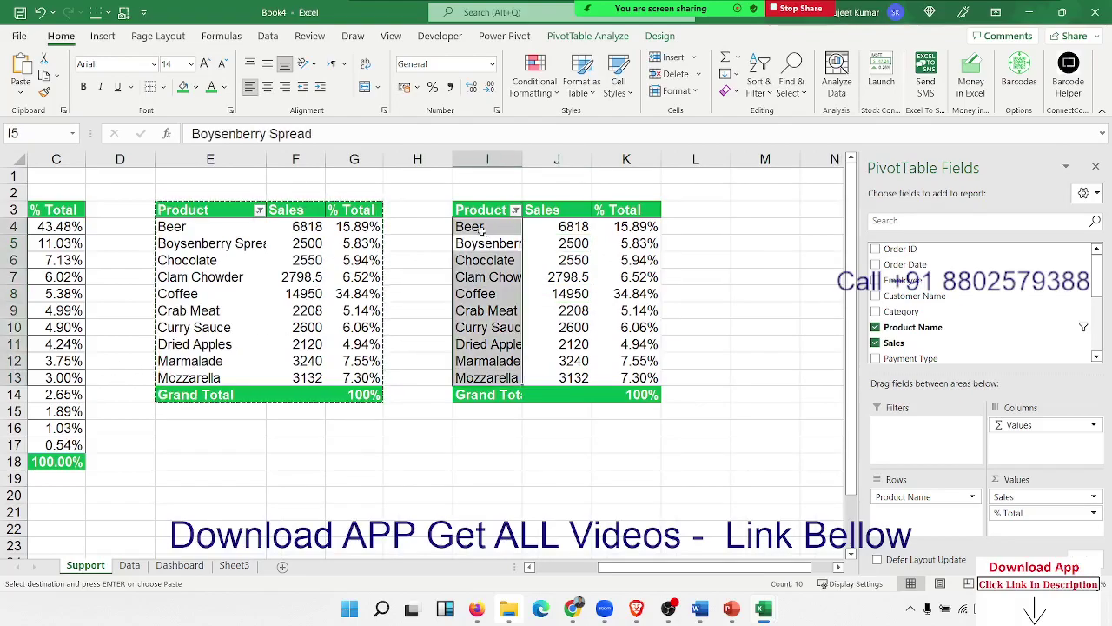
{"action": "left_click", "coordinate": [480, 228]}
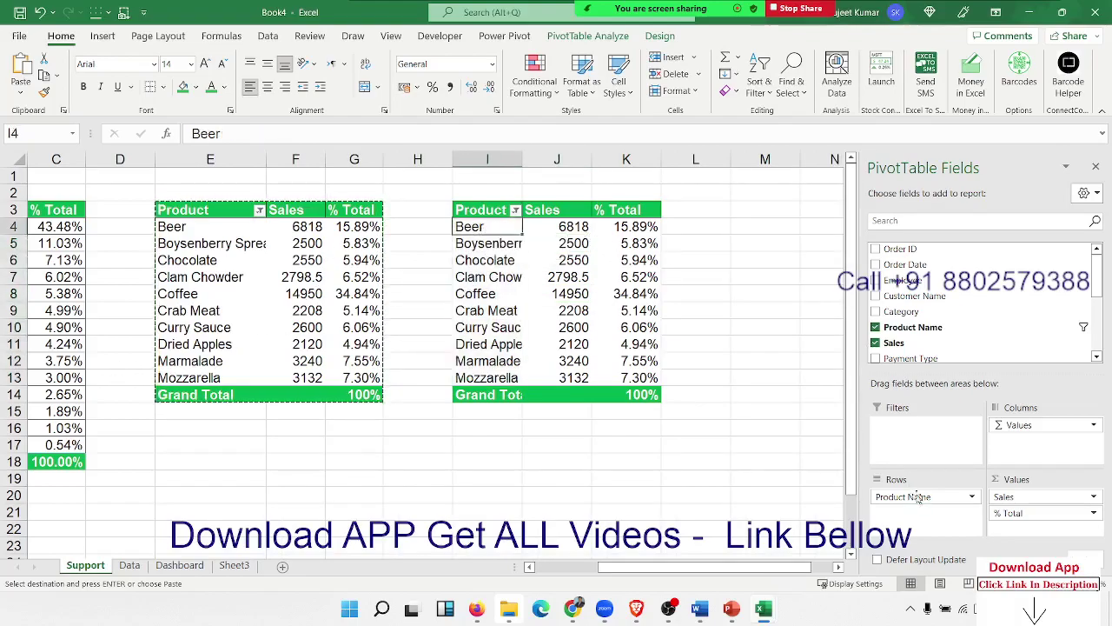
{"action": "mouse_move", "coordinate": [912, 497]}
{"action": "left_mouse_down"}
{"action": "mouse_move", "coordinate": [966, 323]}
{"action": "mouse_move", "coordinate": [959, 516]}
{"action": "mouse_move", "coordinate": [917, 476]}
{"action": "left_mouse_up"}
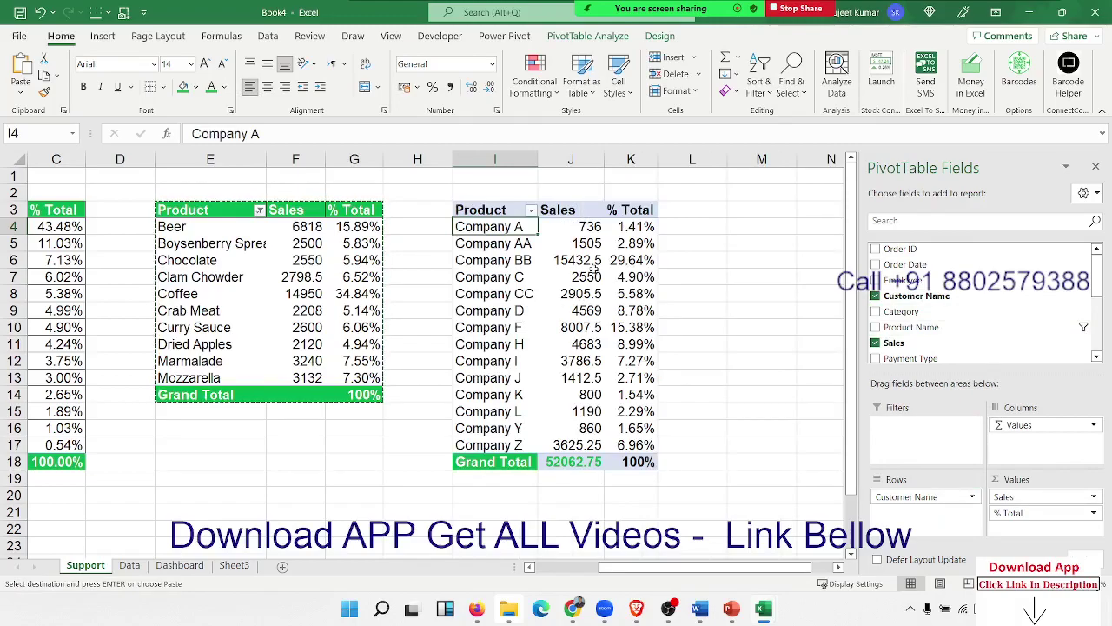
Step: Format Painter the green header onto I3:K3 and the Grand Total row I18:K18
{"action": "left_click", "coordinate": [639, 409]}
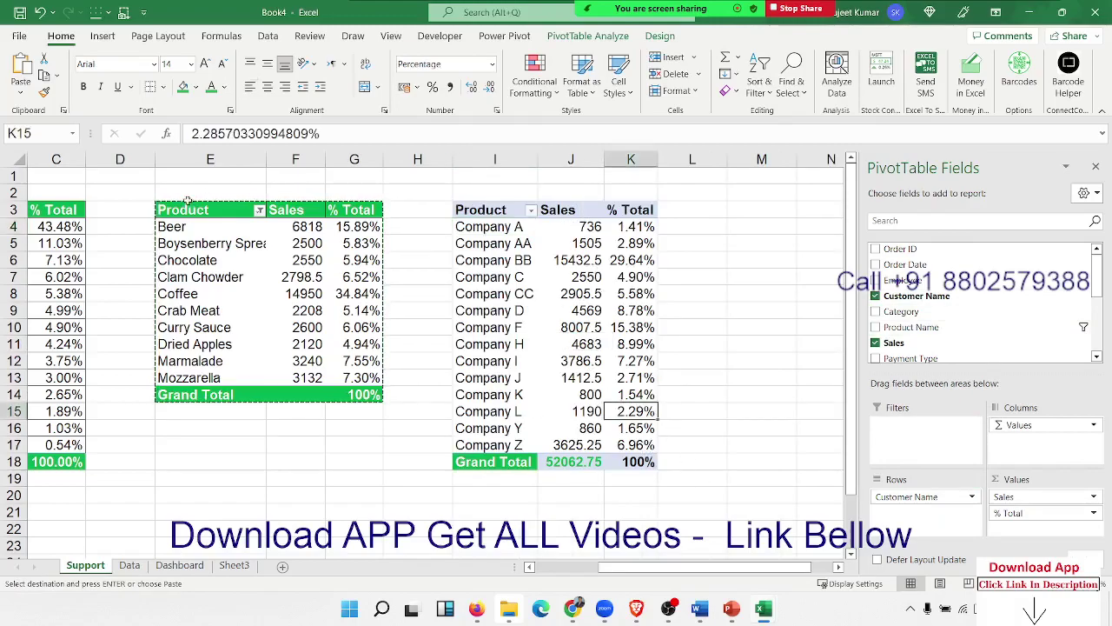
{"action": "left_click_drag", "start_coordinate": [185, 213], "coordinate": [355, 217]}
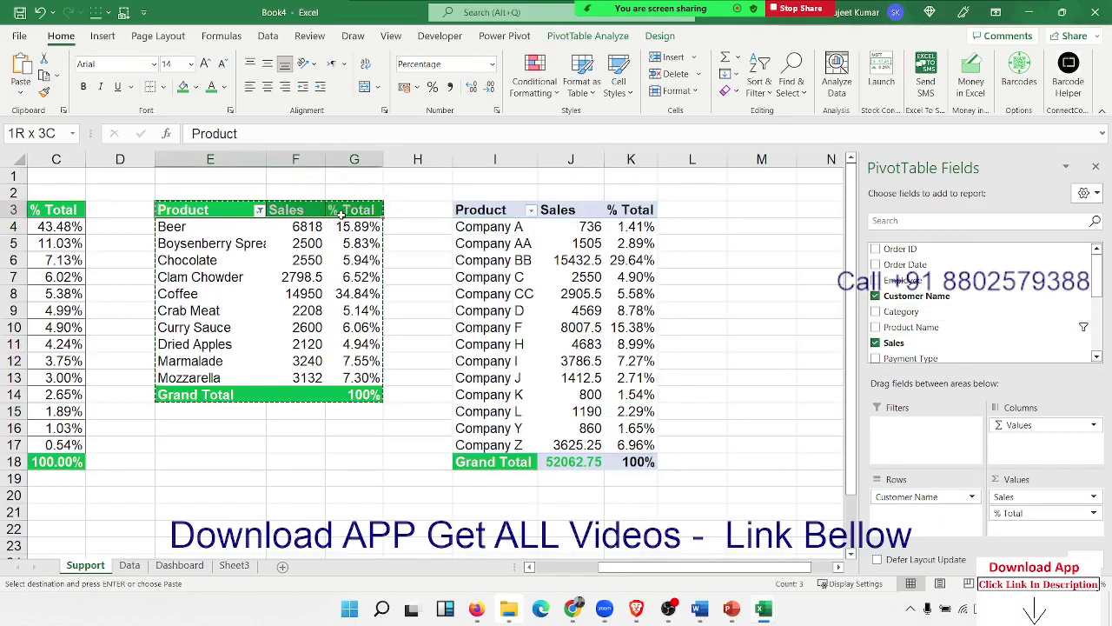
{"action": "left_click", "coordinate": [43, 92]}
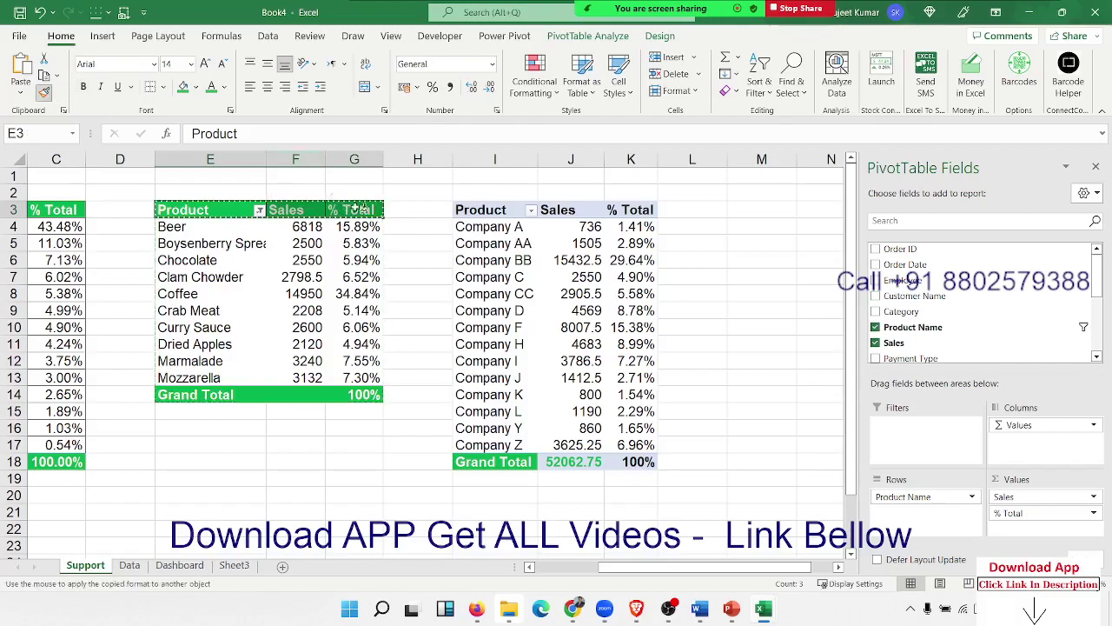
{"action": "left_click", "coordinate": [470, 213]}
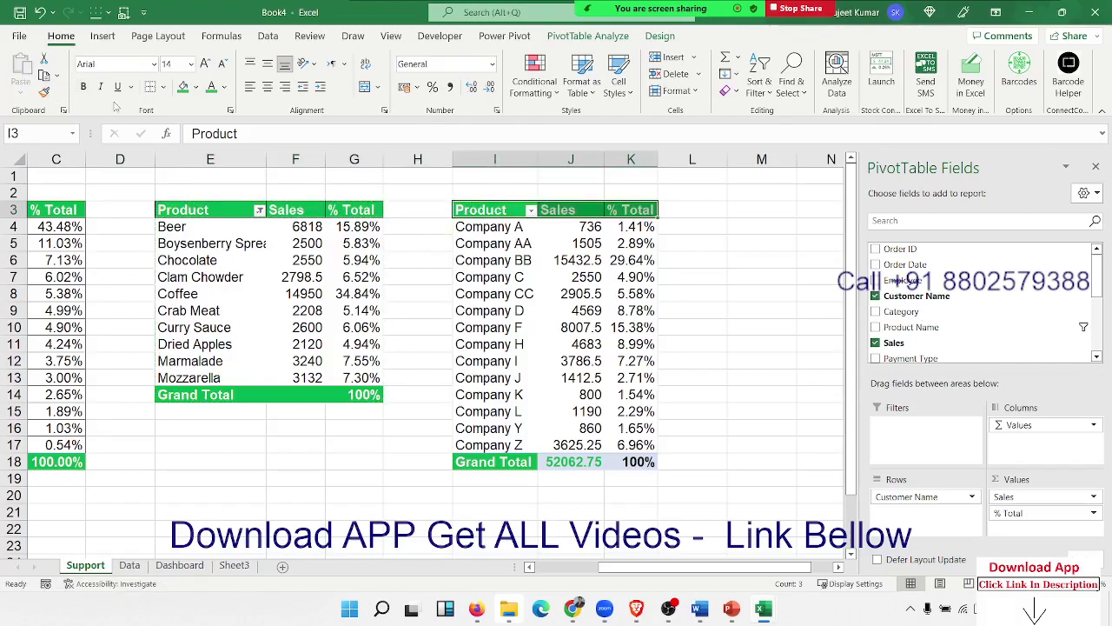
{"action": "left_click", "coordinate": [44, 91]}
{"action": "left_click", "coordinate": [491, 462]}
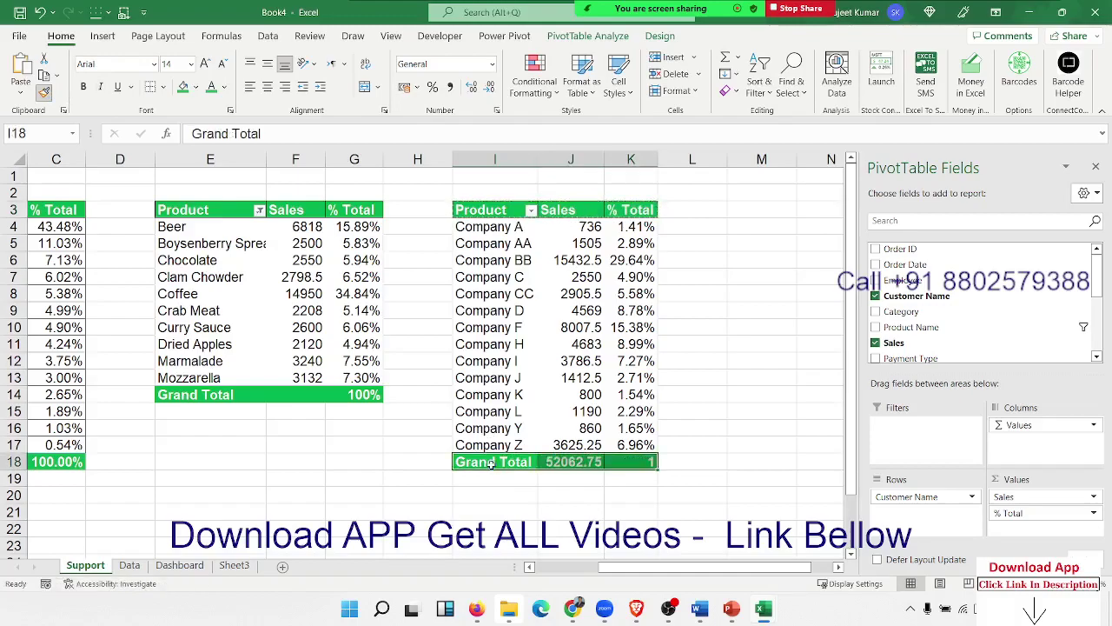
Step: Apply All Borders to the Product pivot table
{"action": "left_click_drag", "start_coordinate": [199, 215], "coordinate": [357, 396]}
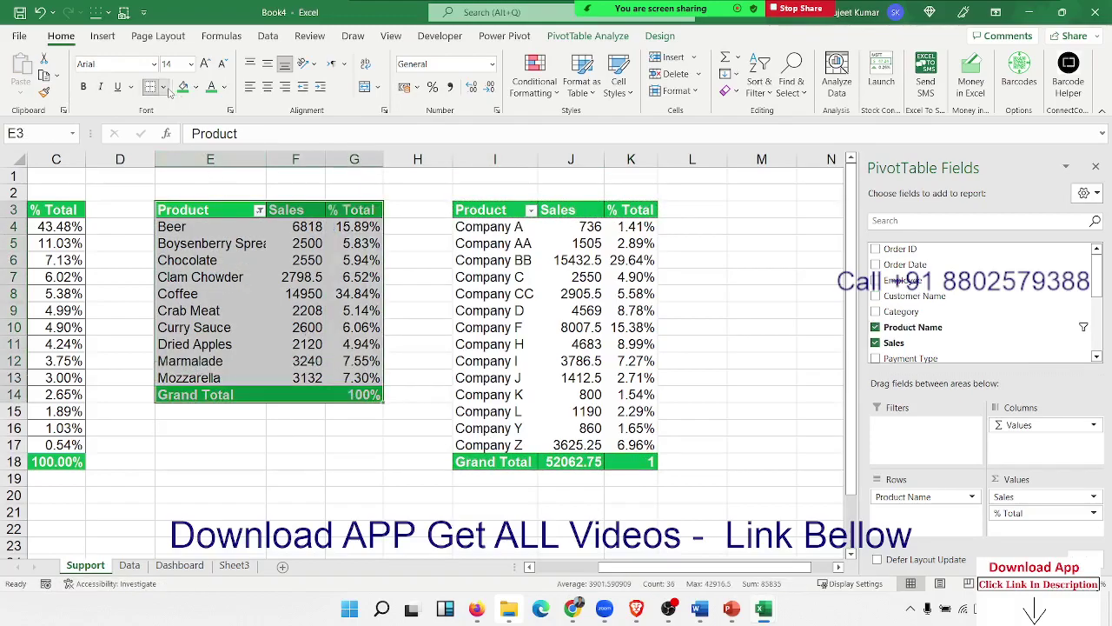
{"action": "left_click", "coordinate": [163, 87]}
{"action": "left_click", "coordinate": [172, 237]}
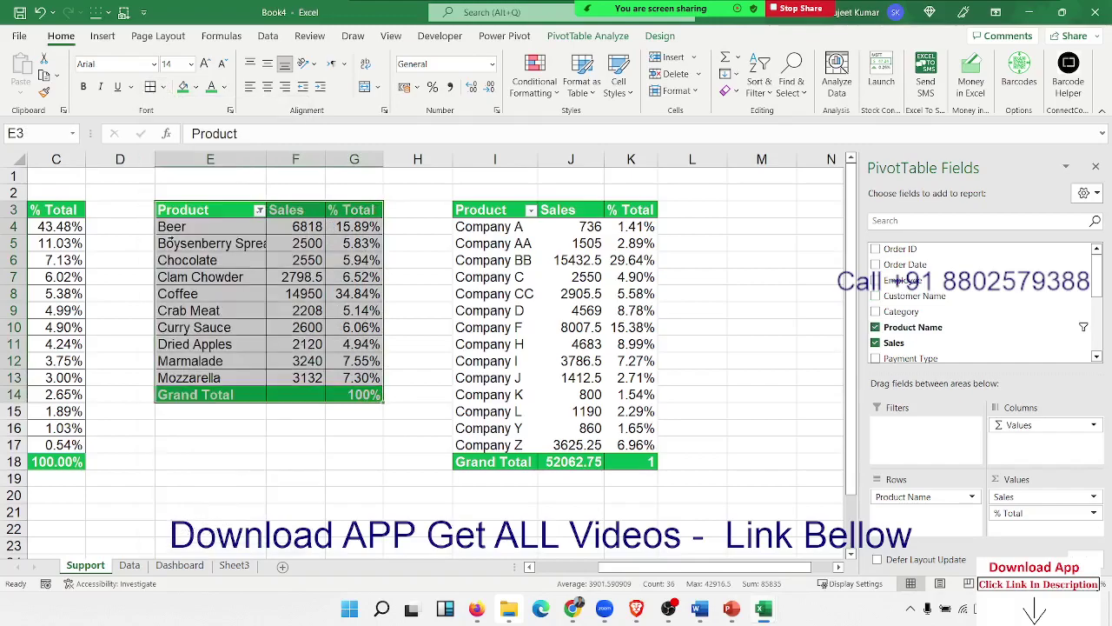
{"action": "left_click", "coordinate": [578, 331]}
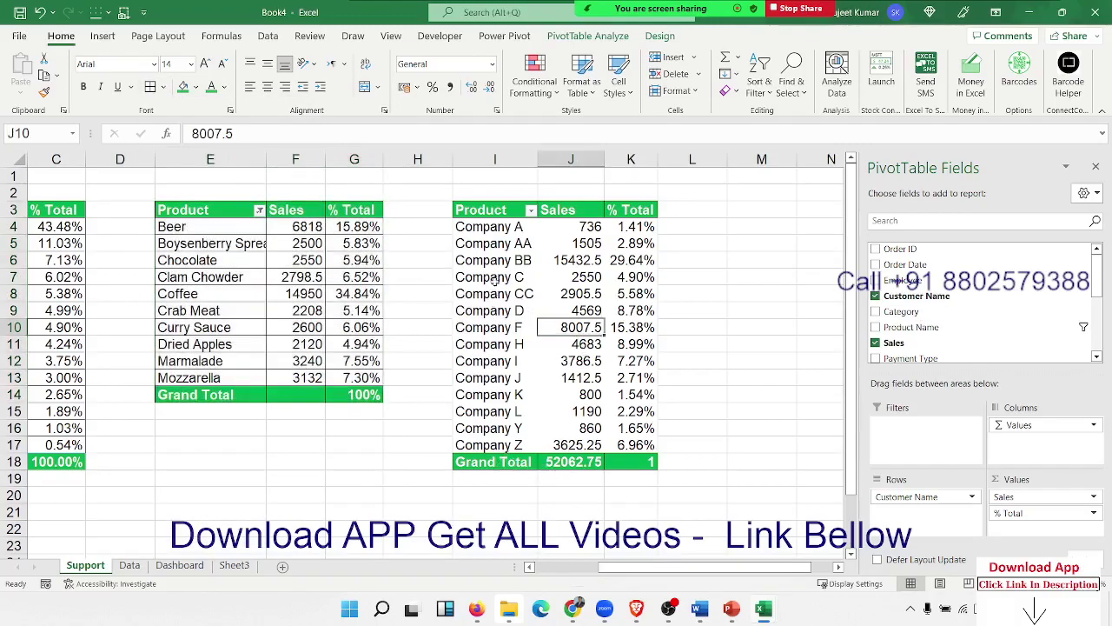
{"action": "left_click_drag", "start_coordinate": [477, 214], "coordinate": [625, 445]}
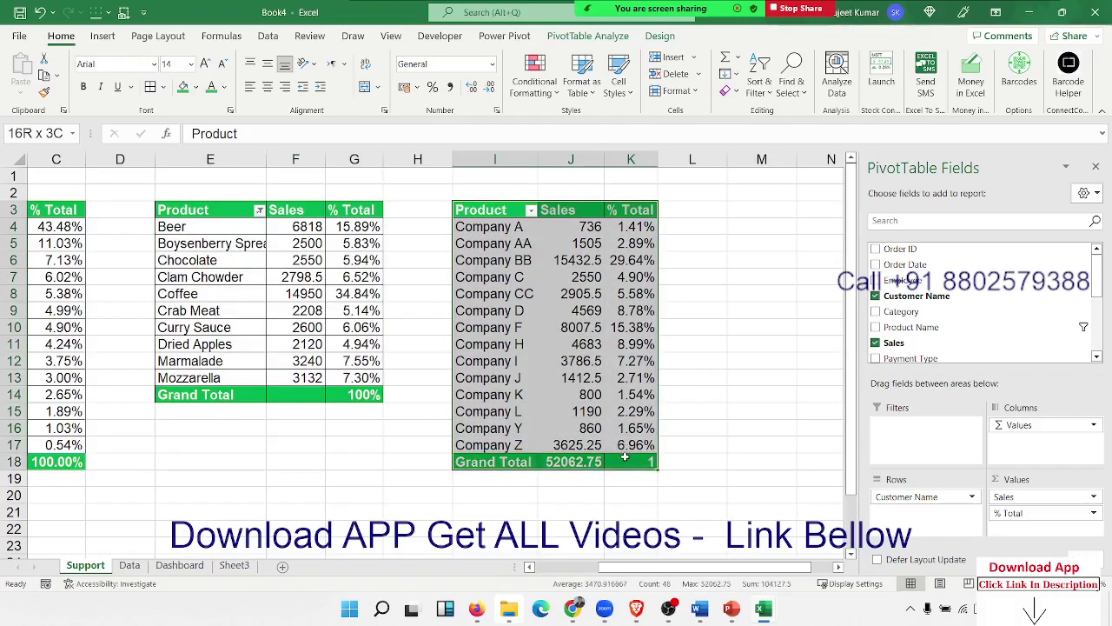
{"action": "left_click_drag", "start_coordinate": [626, 445], "coordinate": [627, 462]}
{"action": "left_click", "coordinate": [520, 298]}
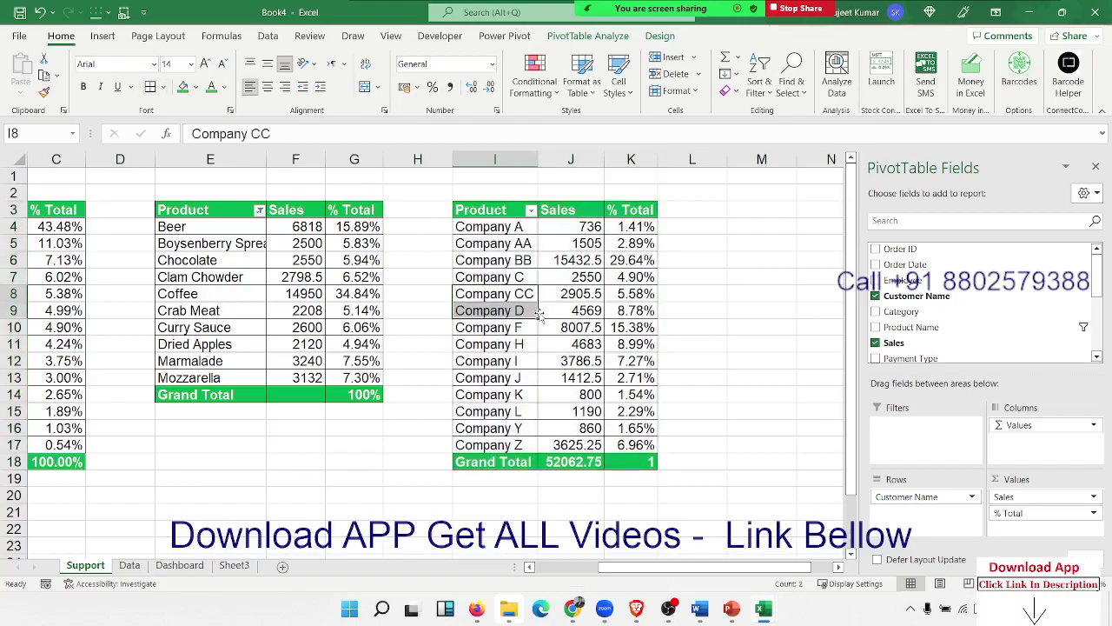
Step: Format K18 as Percent (100%) and make the J18 sales total text green
{"action": "left_click", "coordinate": [631, 461]}
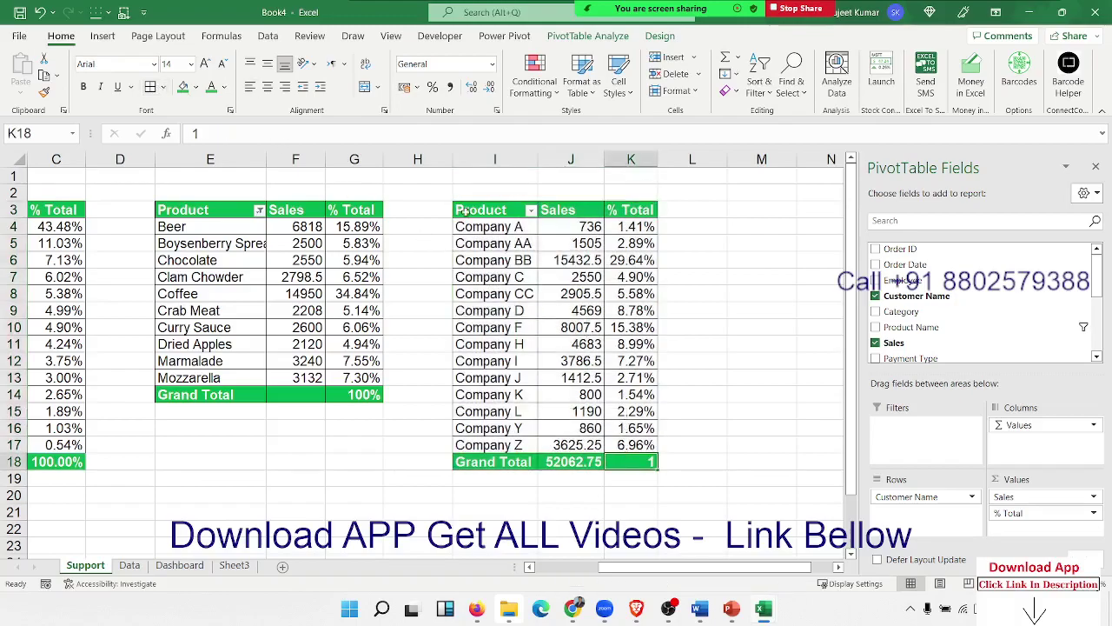
{"action": "left_click", "coordinate": [431, 87]}
{"action": "left_click", "coordinate": [575, 462]}
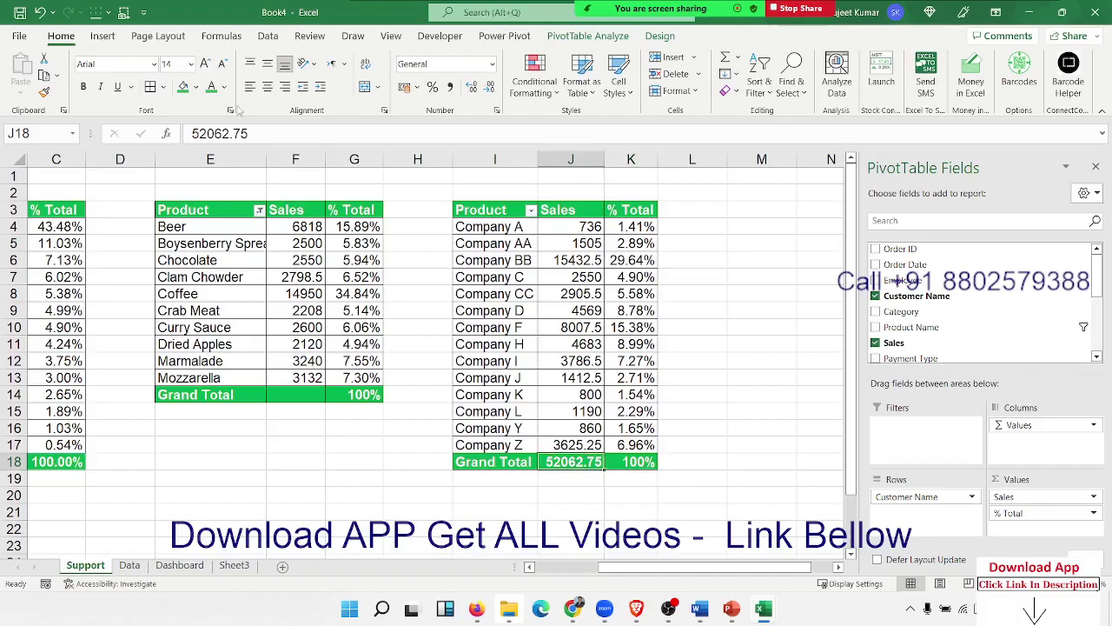
{"action": "left_click", "coordinate": [211, 86]}
{"action": "left_click", "coordinate": [661, 308]}
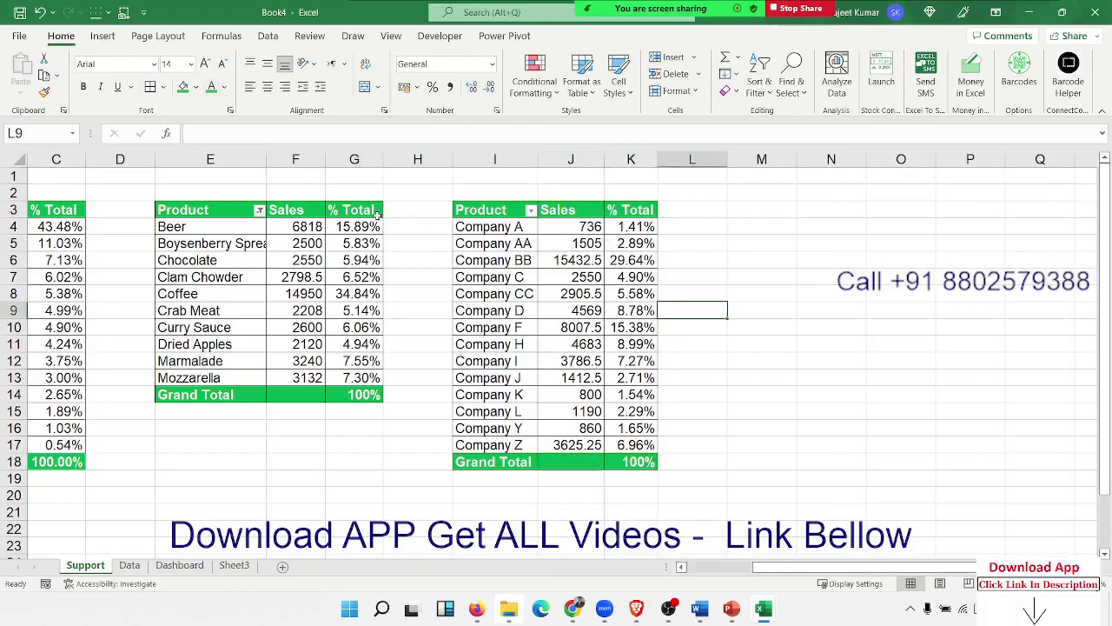
Step: Set the Sales header font to green in both the product and customer pivots
{"action": "left_click", "coordinate": [300, 213]}
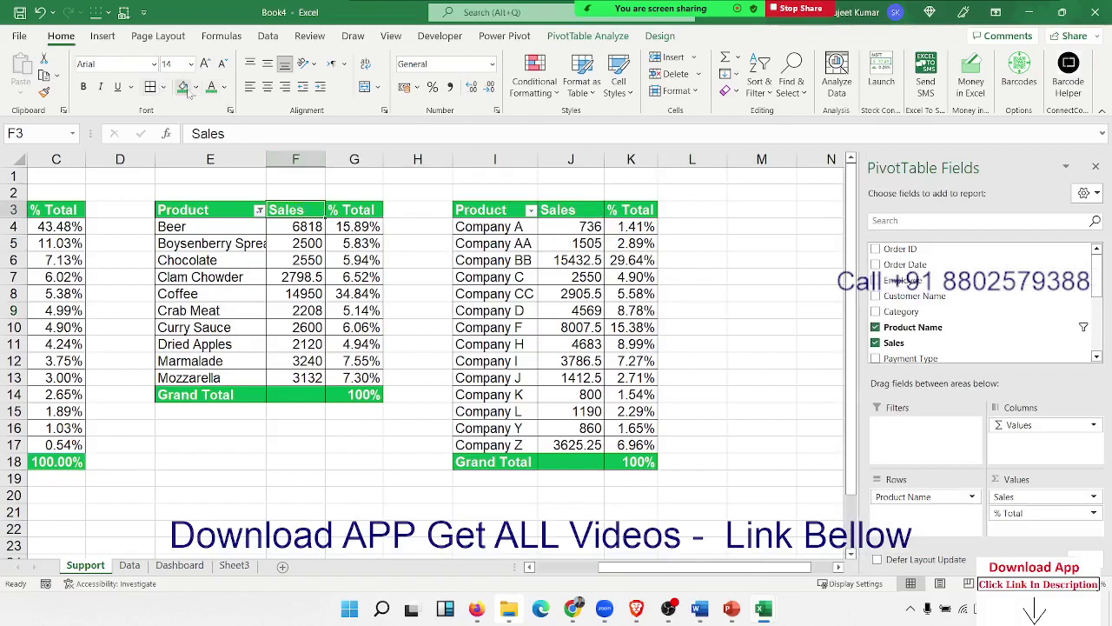
{"action": "left_click", "coordinate": [211, 87]}
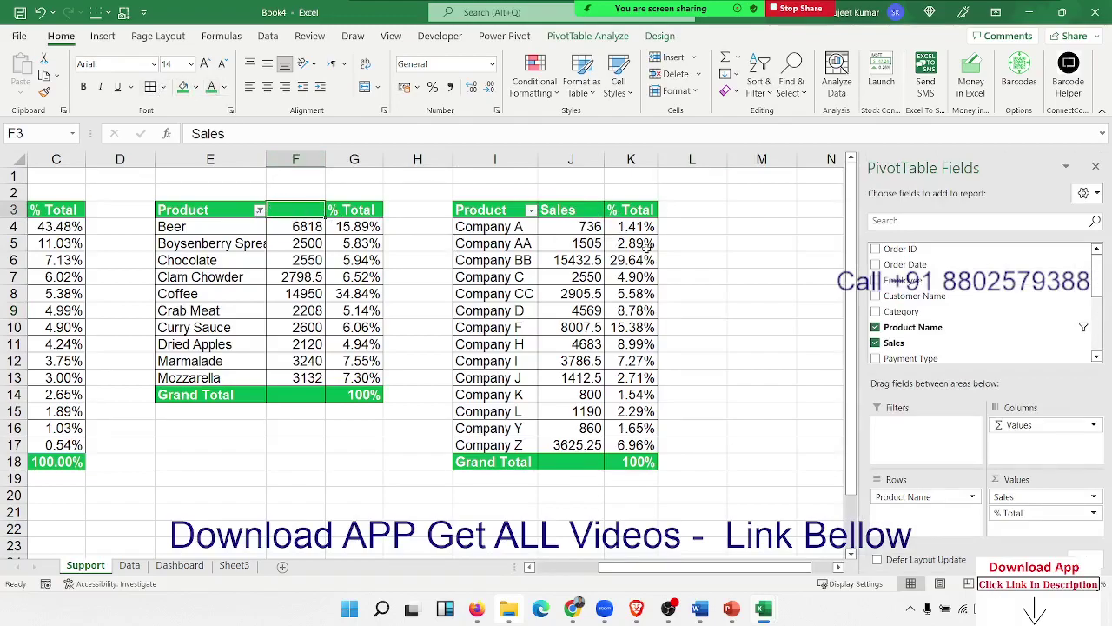
{"action": "left_click", "coordinate": [570, 212]}
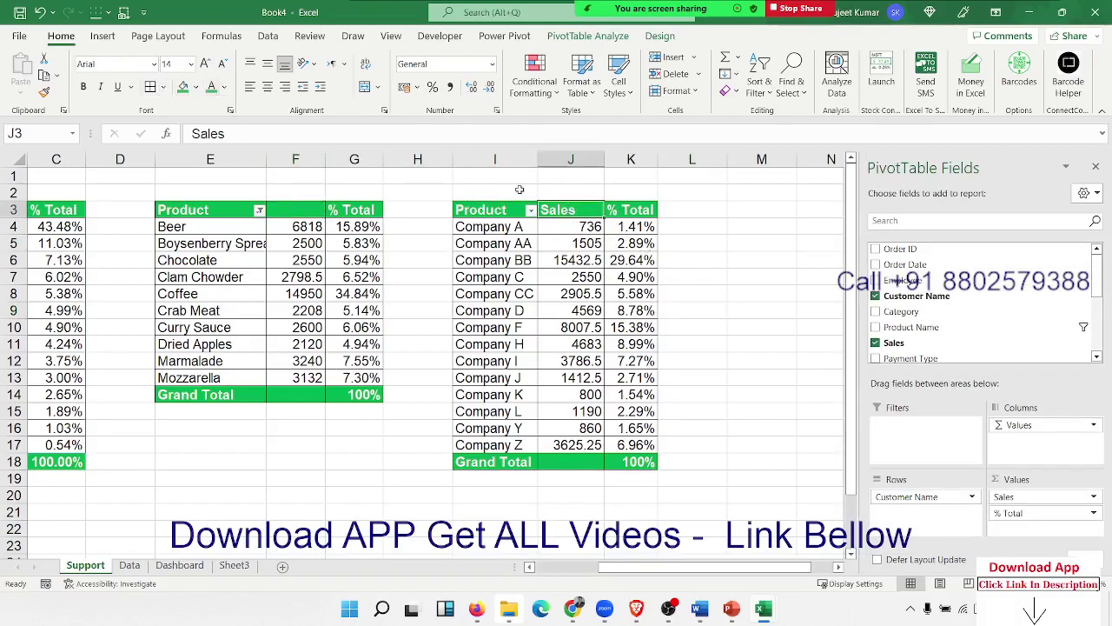
{"action": "left_click", "coordinate": [211, 87]}
{"action": "left_click", "coordinate": [732, 301]}
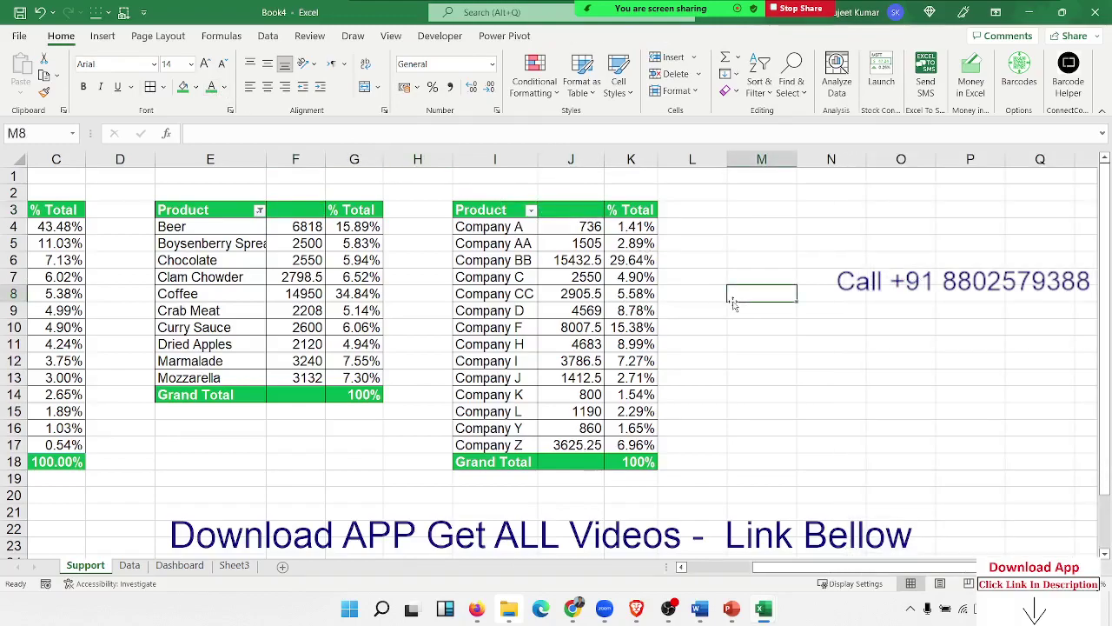
Step: Copy the customer pivot and paste it at M3
{"action": "left_click_drag", "start_coordinate": [504, 214], "coordinate": [643, 478]}
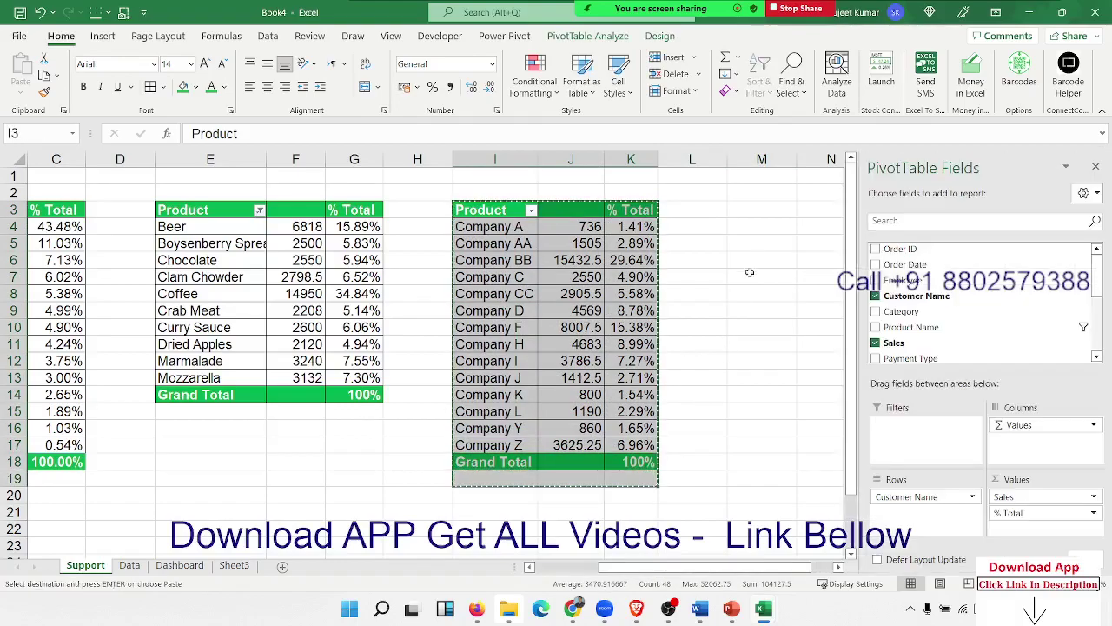
{"action": "key", "text": "ctrl+c"}
{"action": "left_click", "coordinate": [758, 212]}
{"action": "key", "text": "ctrl+v"}
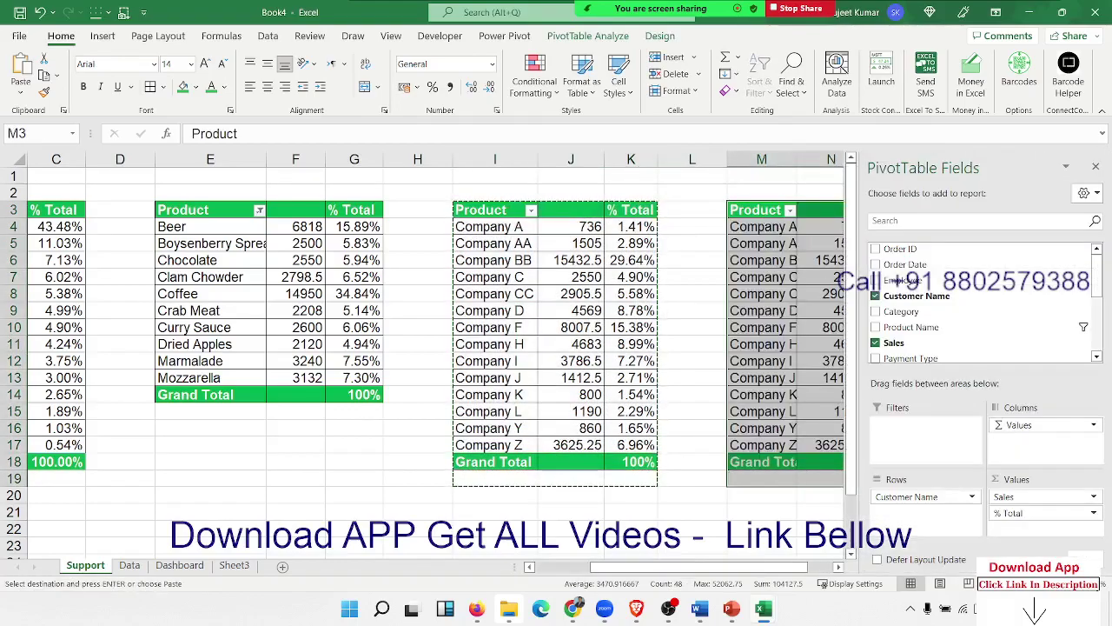
{"action": "scroll", "coordinate": [608, 347], "scroll_direction": "right", "scroll_amount": 3}
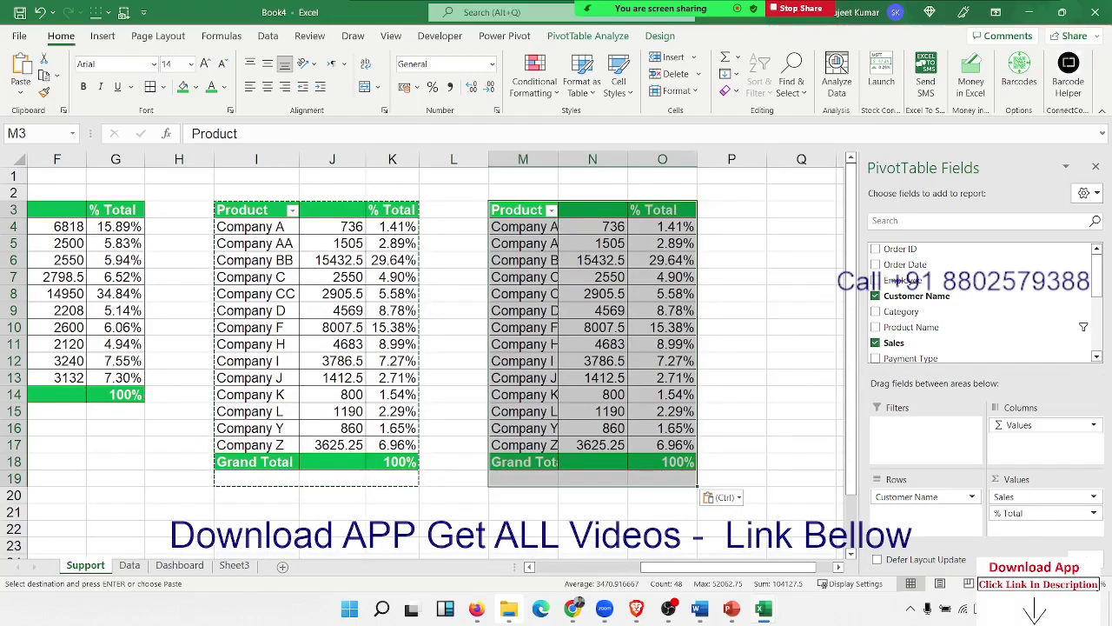
{"action": "left_click", "coordinate": [522, 209]}
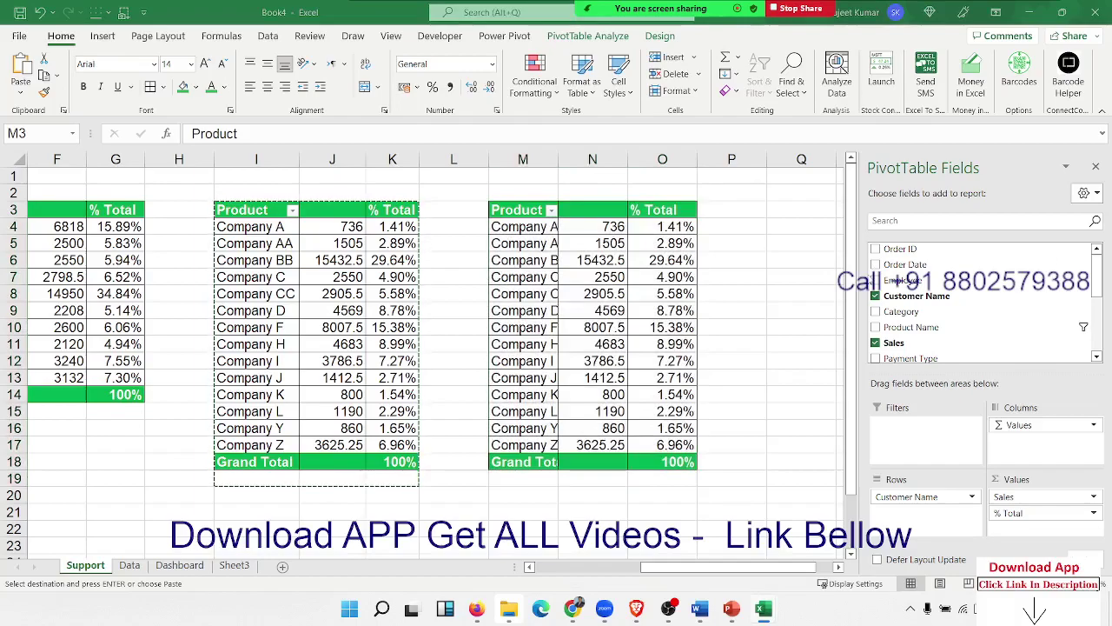
{"action": "key", "text": "ctrl+v"}
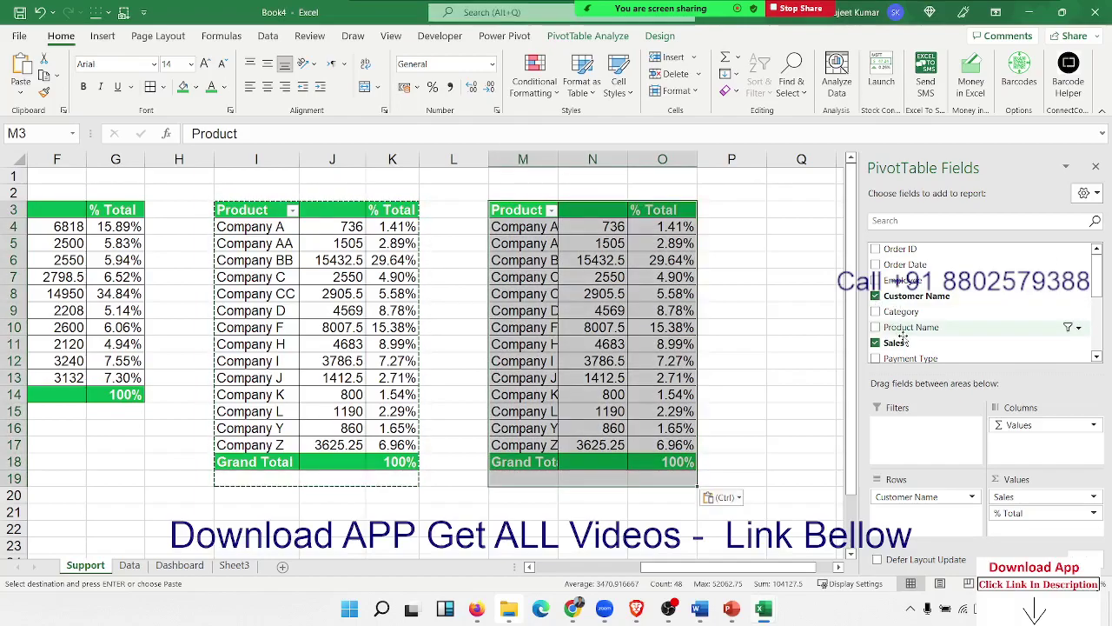
{"action": "scroll", "coordinate": [943, 352], "scroll_direction": "down", "scroll_amount": 3}
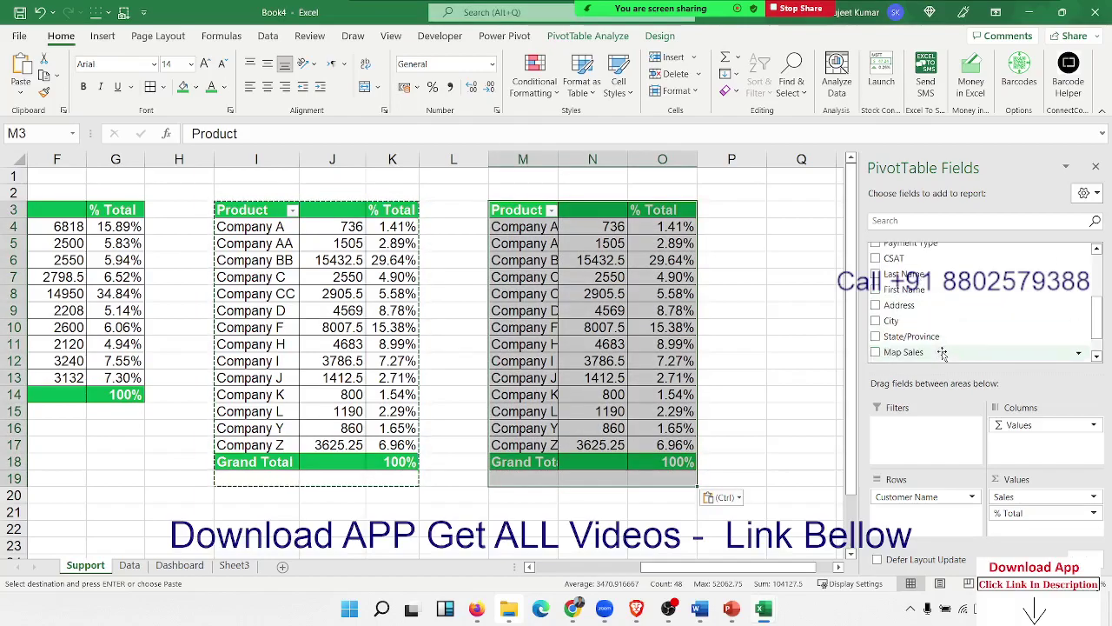
{"action": "scroll", "coordinate": [943, 350], "scroll_direction": "up", "scroll_amount": 3}
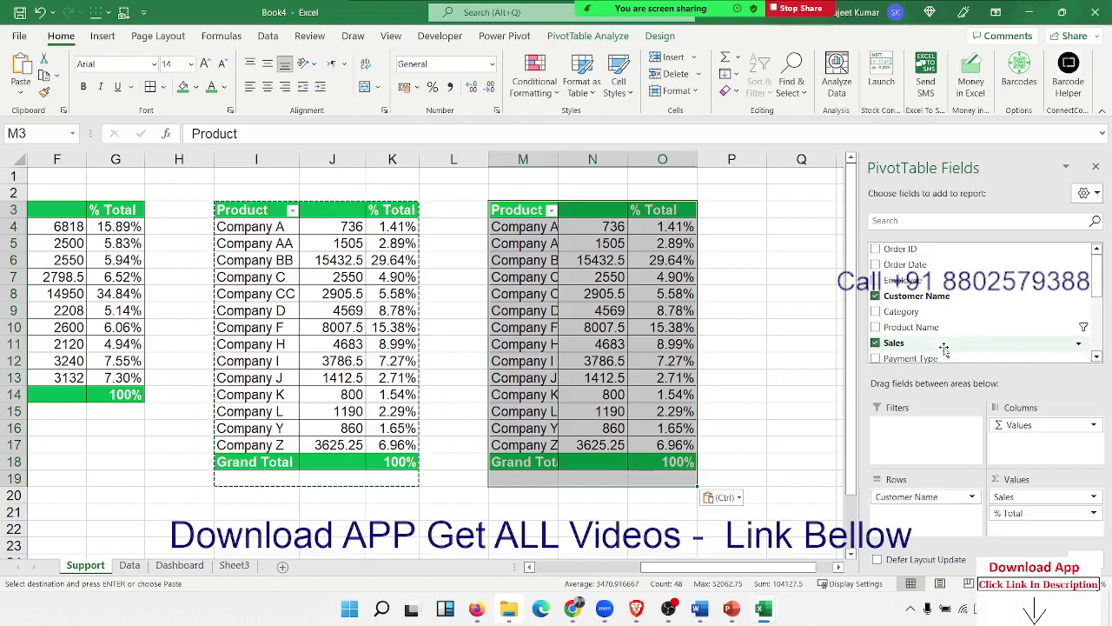
Step: Replace Customer Name with Employee in the new pivot's Rows
{"action": "left_click", "coordinate": [875, 295]}
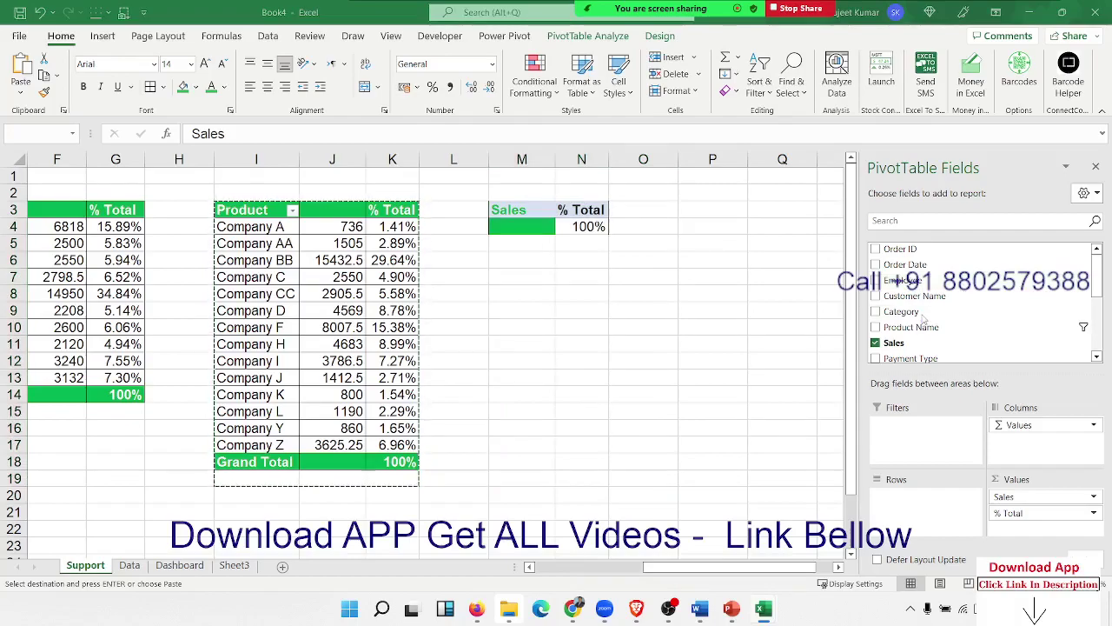
{"action": "left_click_drag", "start_coordinate": [903, 280], "coordinate": [888, 477]}
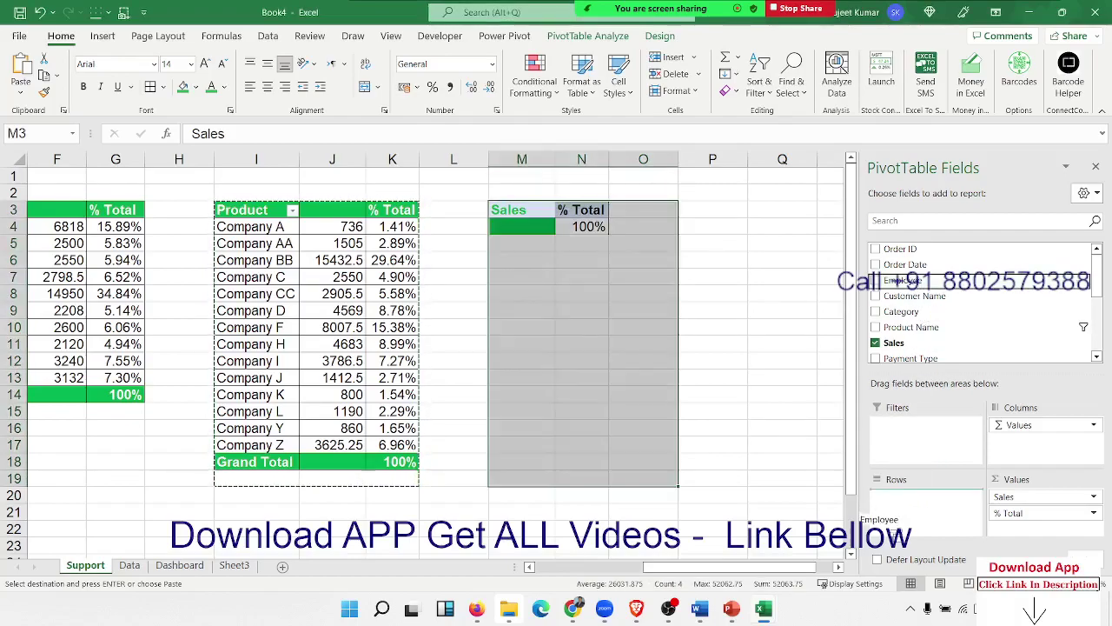
{"action": "left_click_drag", "start_coordinate": [887, 518], "coordinate": [908, 508]}
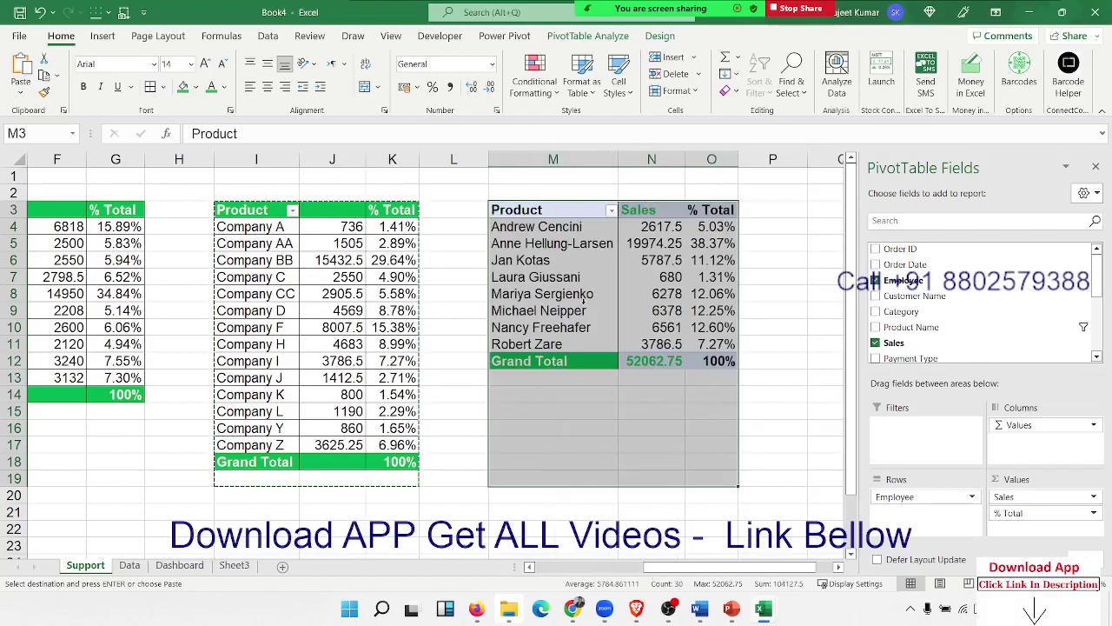
{"action": "left_click", "coordinate": [574, 310]}
Step: Format Painter the green header and Grand Total row onto the employee pivot
{"action": "left_click_drag", "start_coordinate": [259, 210], "coordinate": [381, 465]}
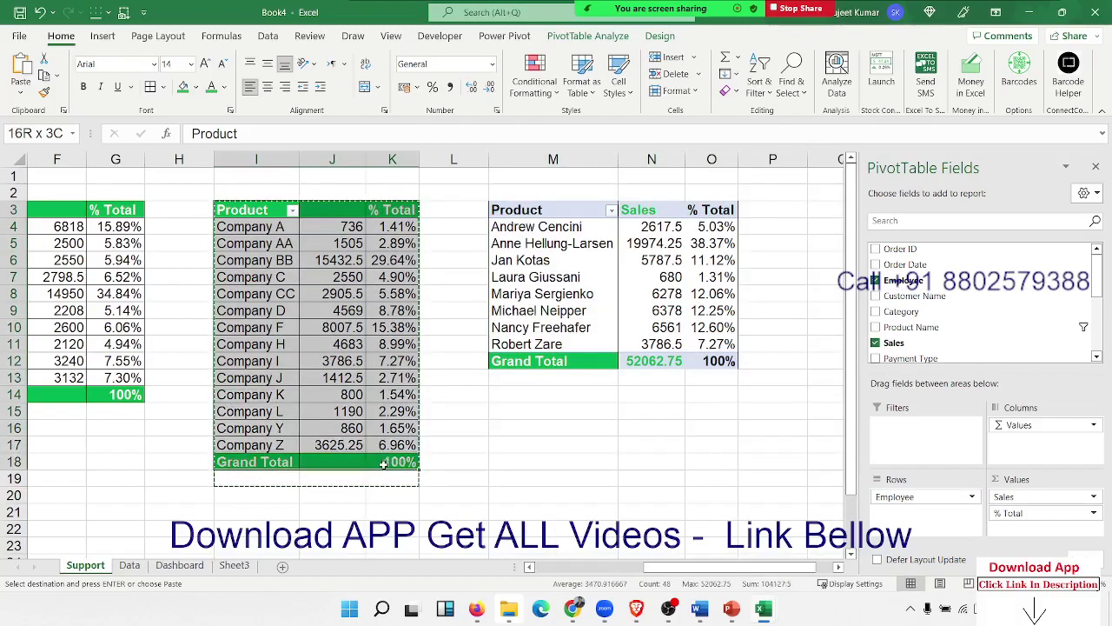
{"action": "mouse_move", "coordinate": [381, 465]}
{"action": "left_mouse_down"}
{"action": "mouse_move", "coordinate": [394, 231]}
{"action": "mouse_move", "coordinate": [254, 211]}
{"action": "left_mouse_up"}
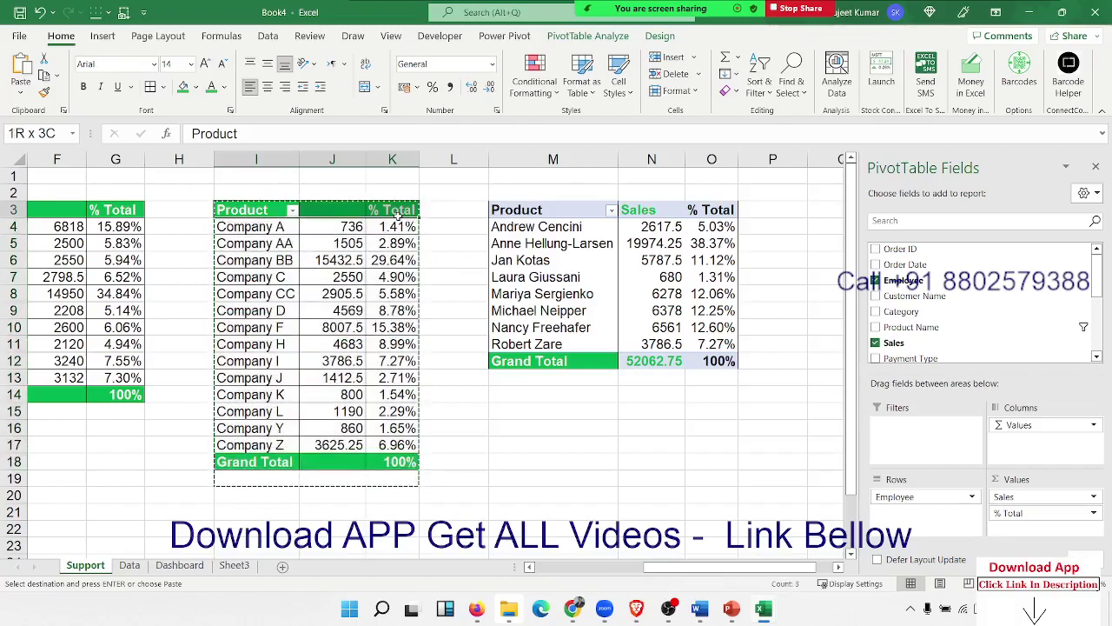
{"action": "left_click", "coordinate": [500, 209]}
{"action": "left_click", "coordinate": [43, 91]}
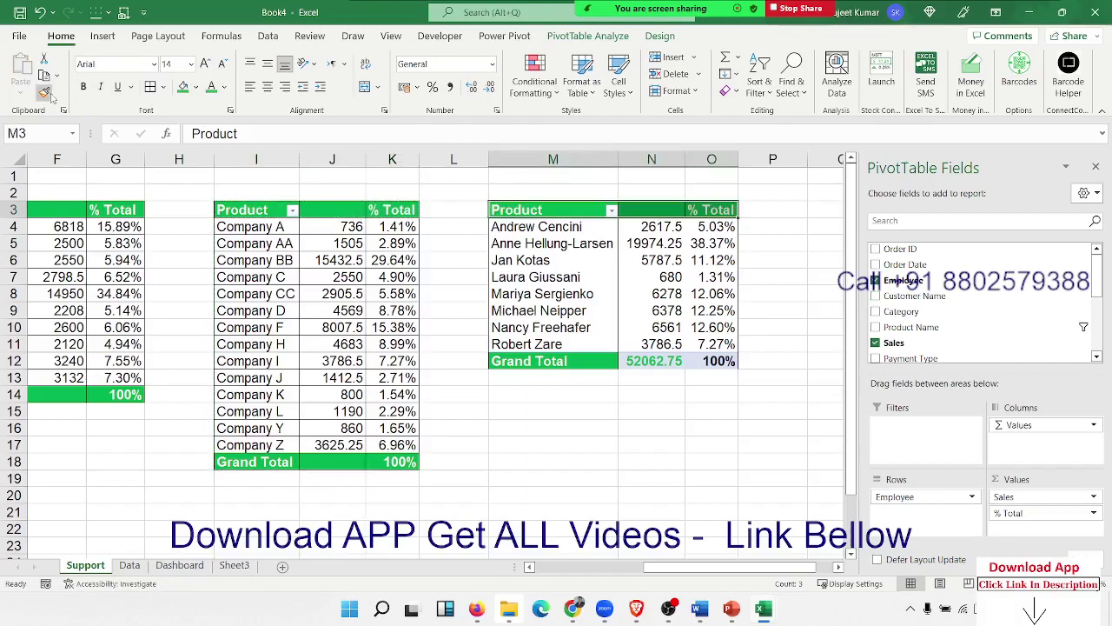
{"action": "left_click", "coordinate": [508, 361]}
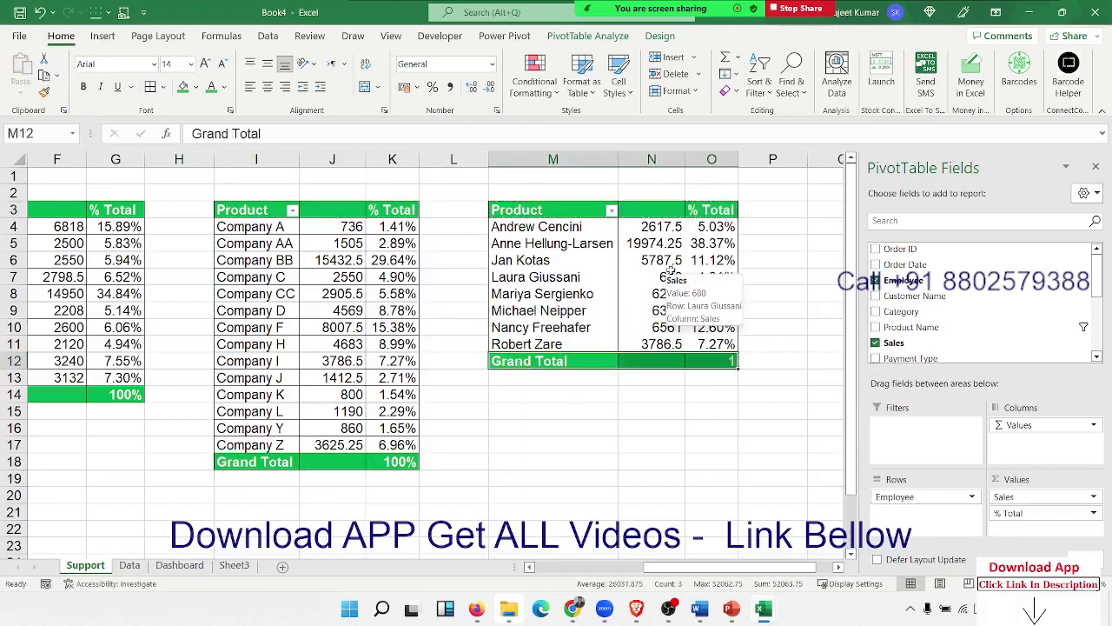
{"action": "left_click", "coordinate": [659, 263]}
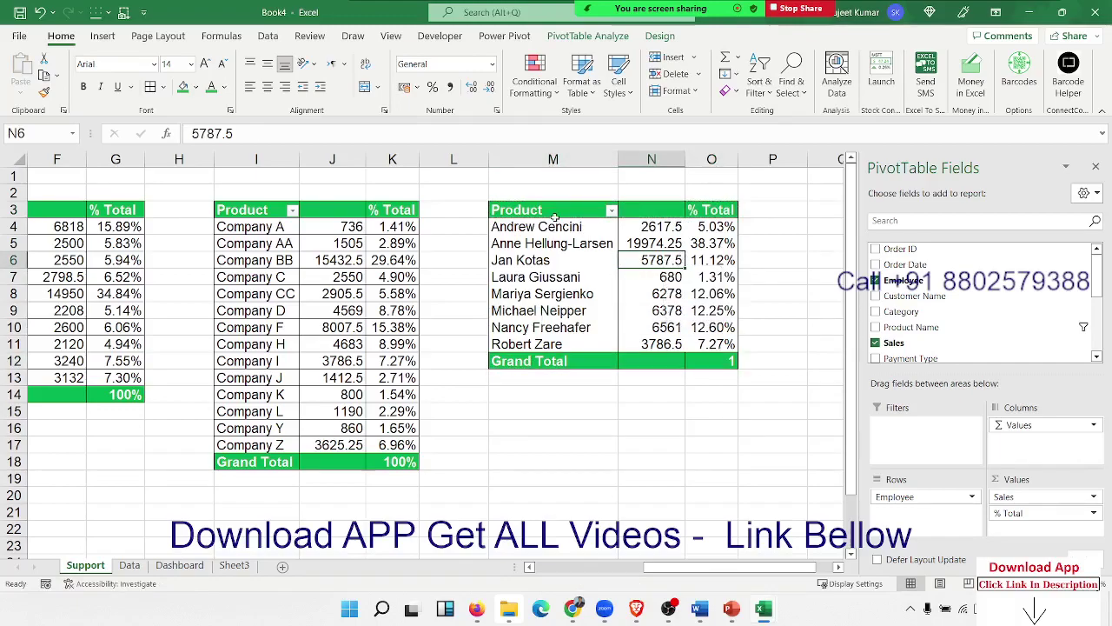
{"action": "left_click_drag", "start_coordinate": [555, 217], "coordinate": [696, 358]}
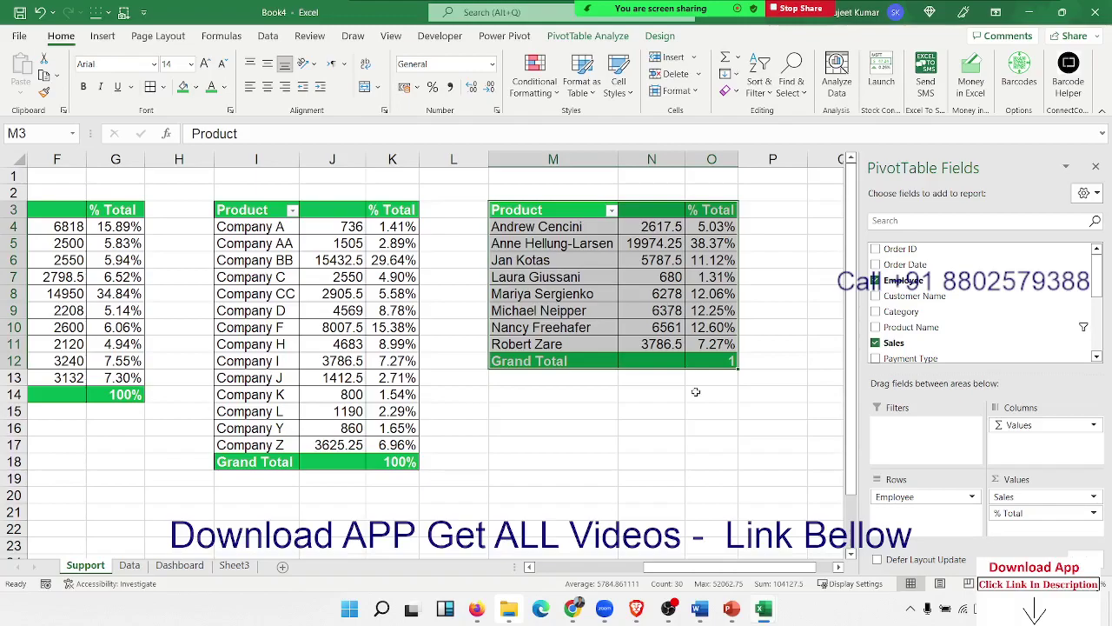
{"action": "left_click", "coordinate": [696, 392]}
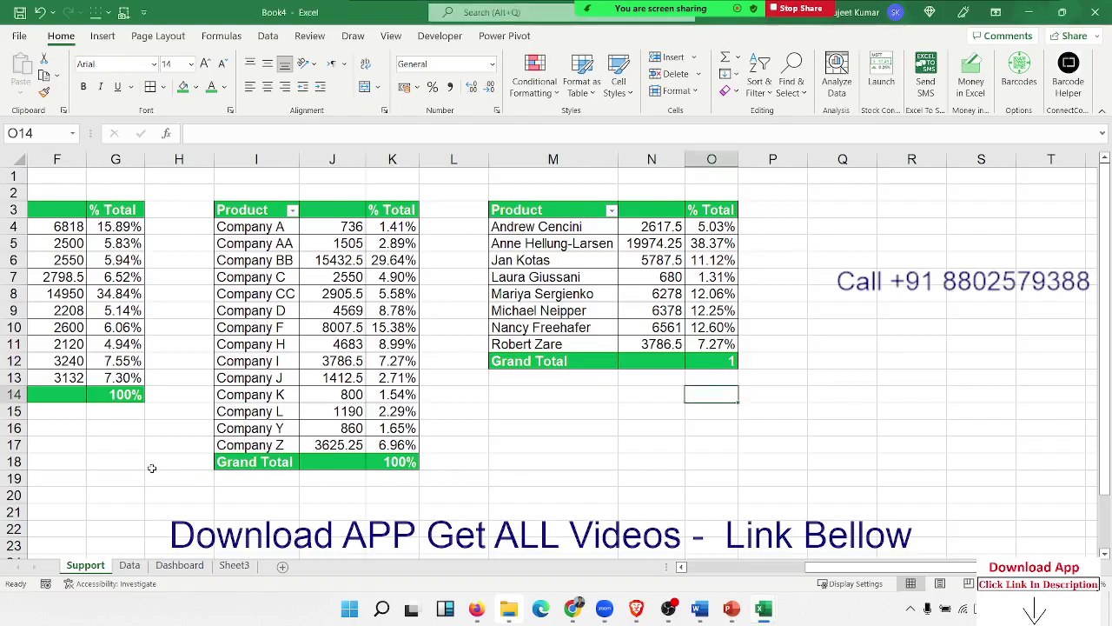
Step: Select the Category pivot A3:C18 and choose Insert > Column > More Column Charts
{"action": "key", "text": "ctrl+Left"}
{"action": "key", "text": "ctrl+Left"}
{"action": "key", "text": "ctrl+Left"}
{"action": "key", "text": "ctrl+Left"}
{"action": "key", "text": "ctrl+Left"}
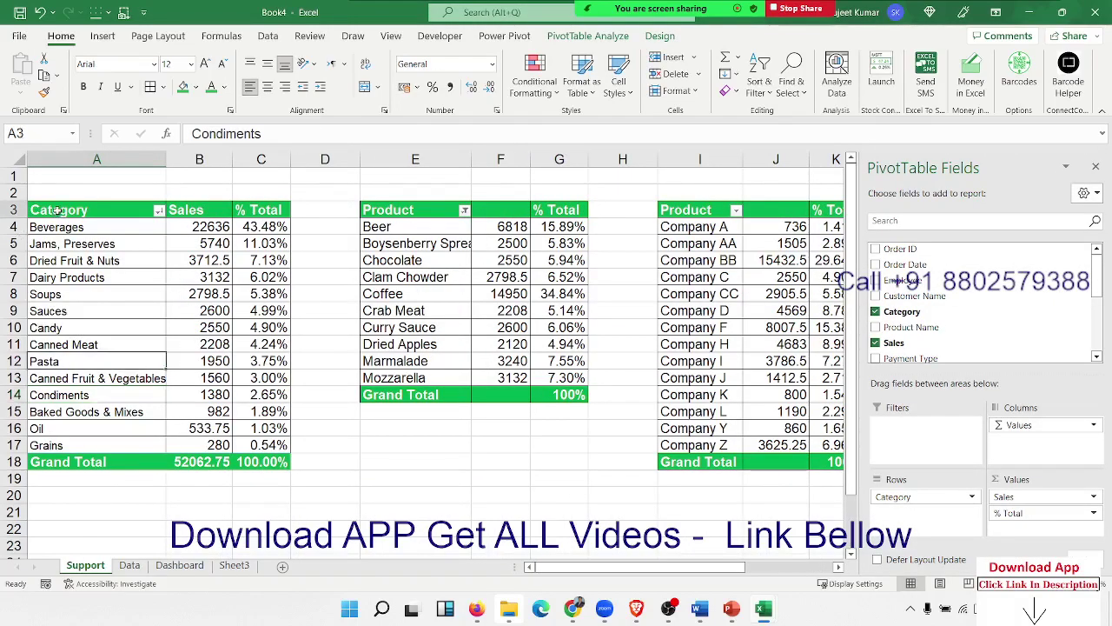
{"action": "left_click_drag", "start_coordinate": [56, 216], "coordinate": [263, 462]}
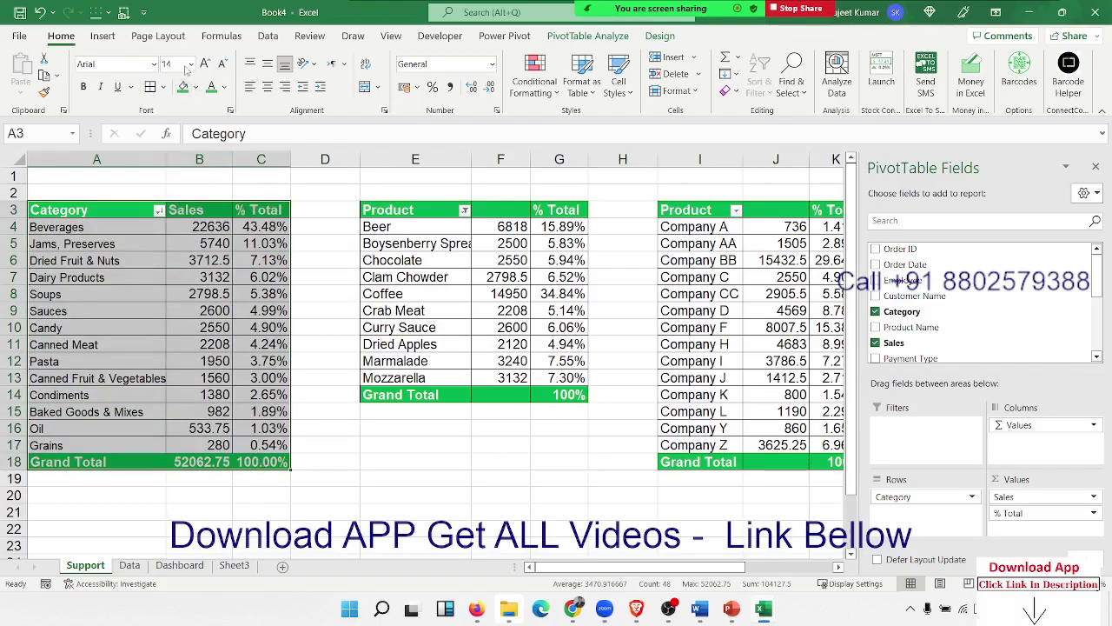
{"action": "left_click", "coordinate": [103, 35]}
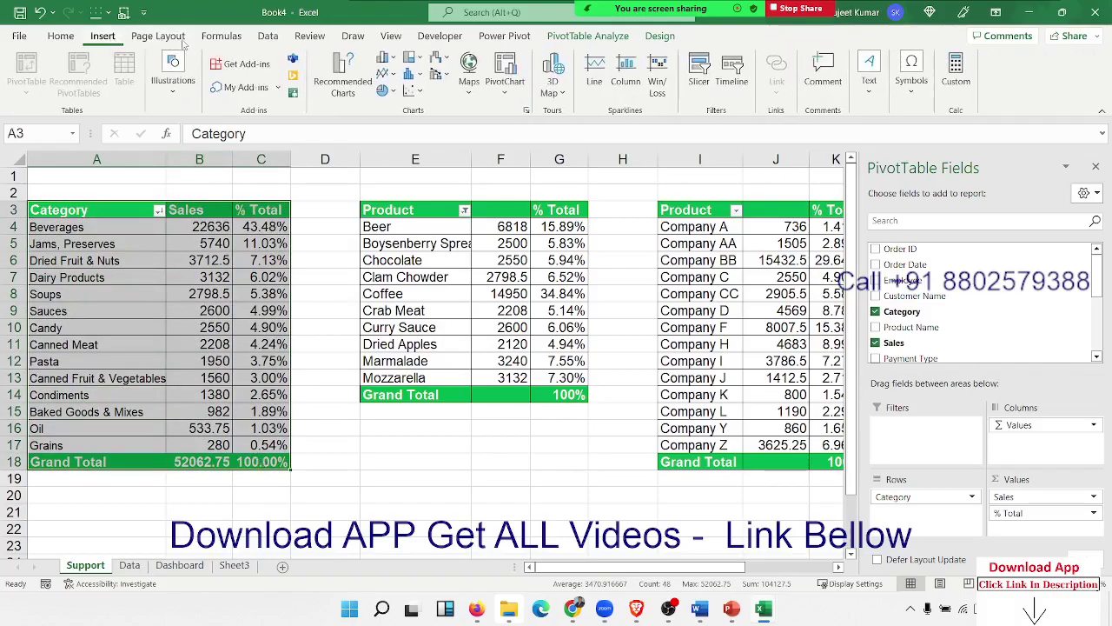
{"action": "left_click", "coordinate": [394, 63]}
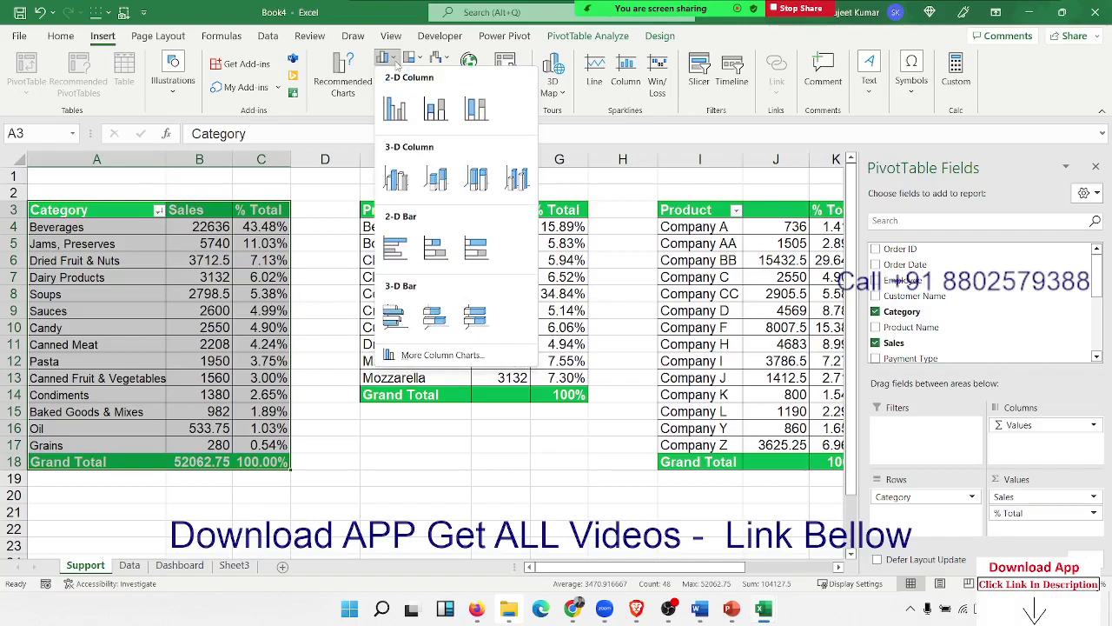
{"action": "left_click", "coordinate": [434, 354]}
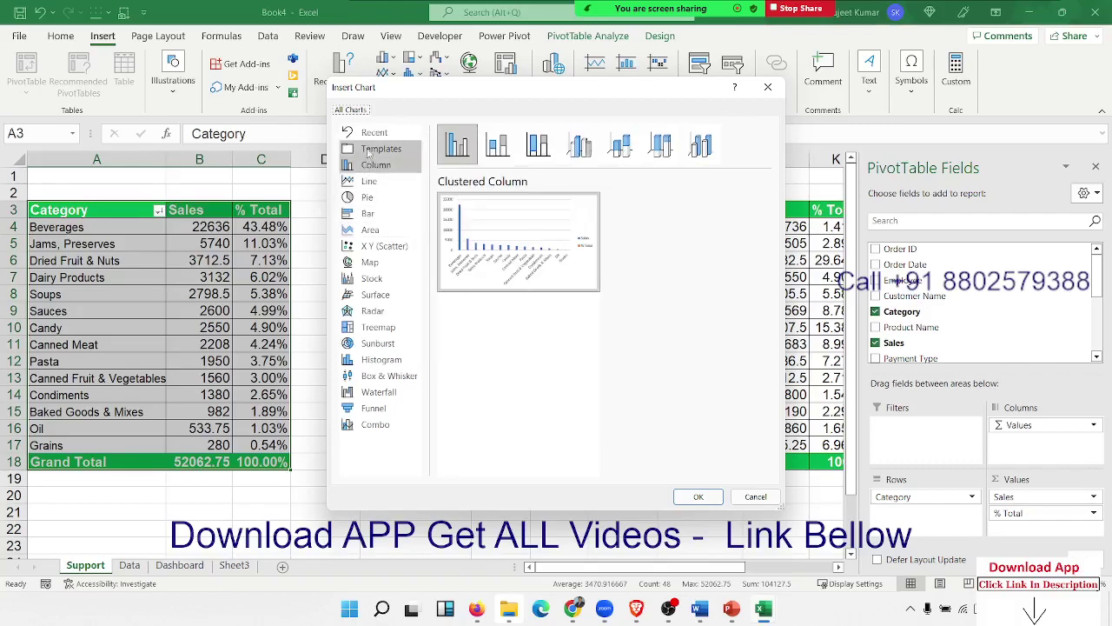
Step: Insert a Combo chart using Clustered Column - Line on Secondary Axis for % Total
{"action": "left_click", "coordinate": [380, 427]}
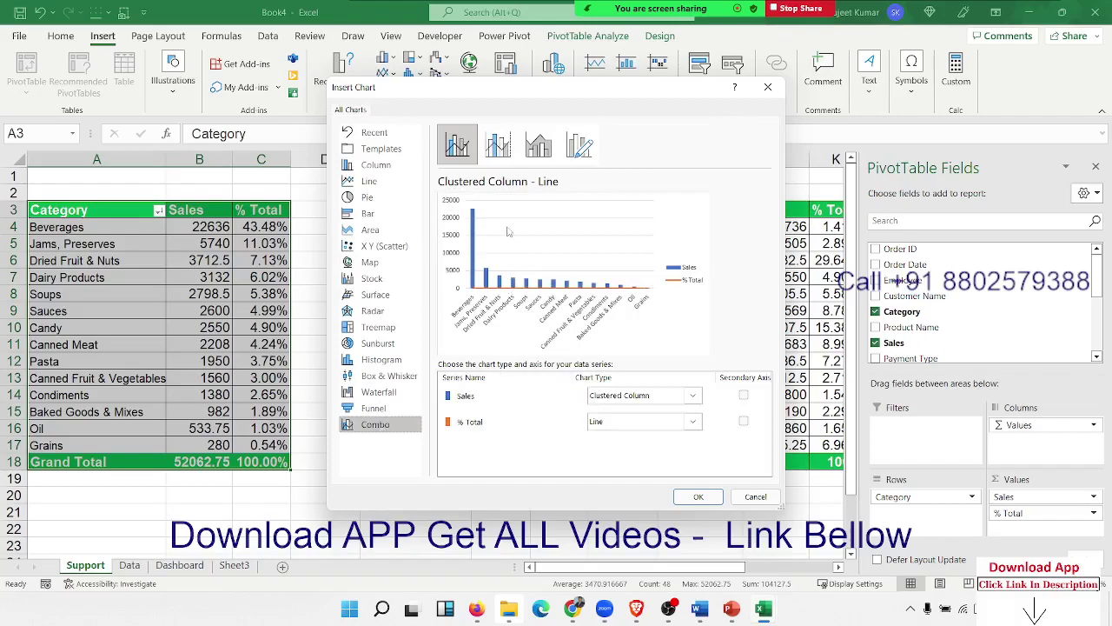
{"action": "left_click", "coordinate": [497, 149]}
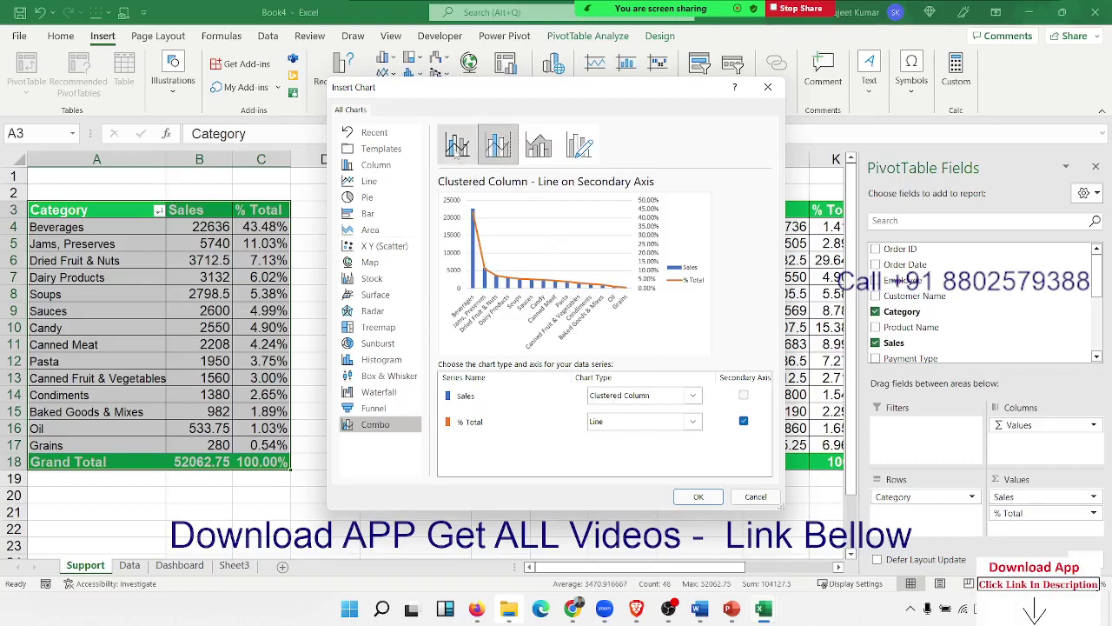
{"action": "left_click", "coordinate": [457, 146]}
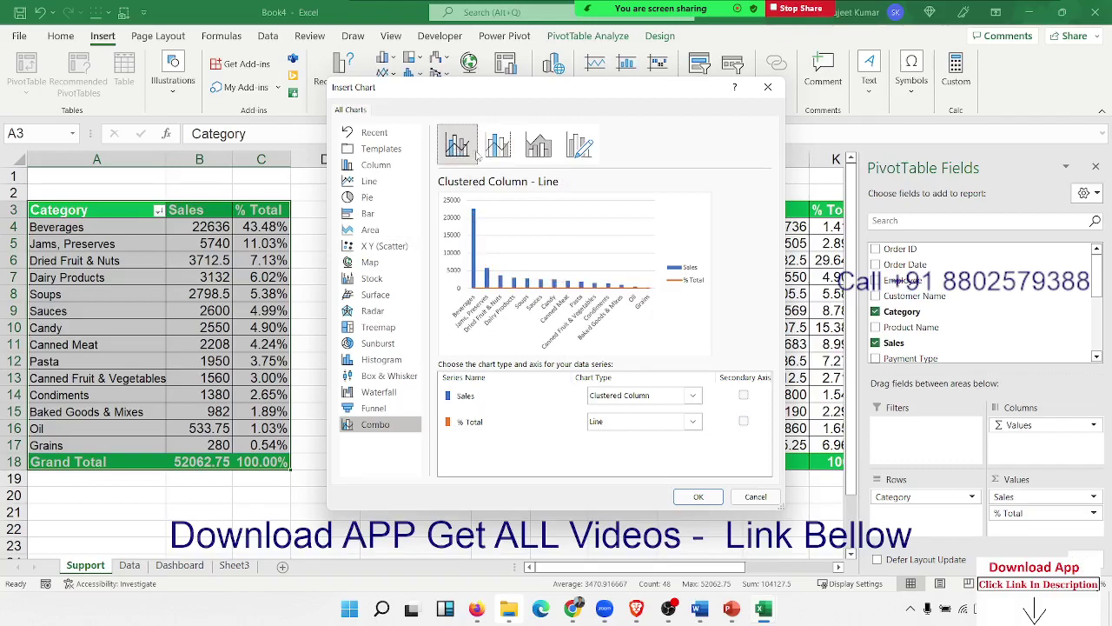
{"action": "left_click", "coordinate": [481, 153]}
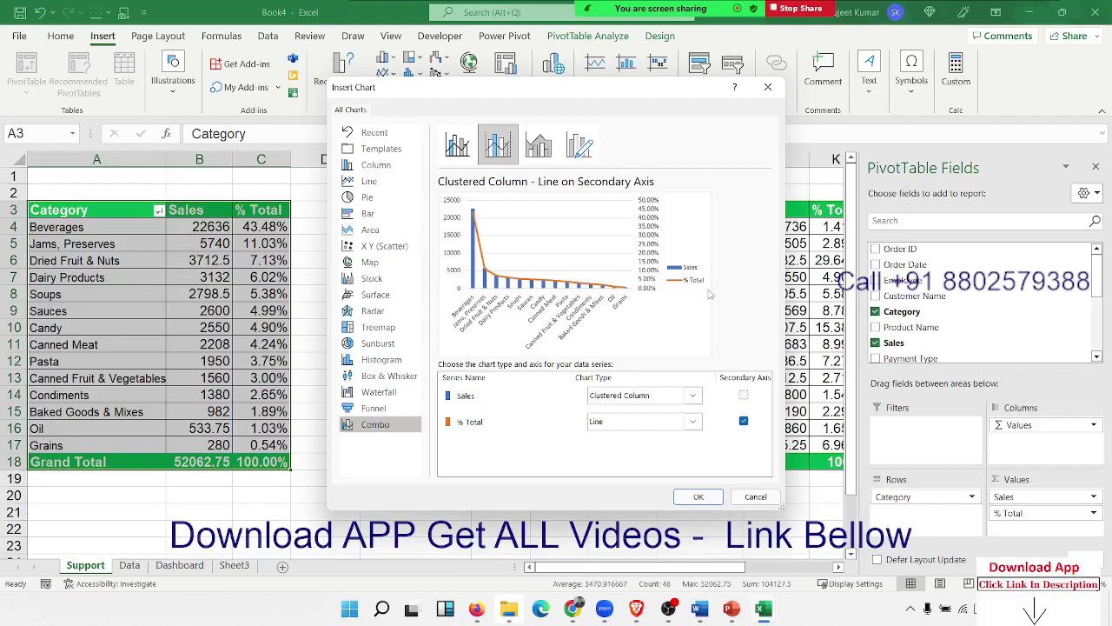
{"action": "left_click", "coordinate": [699, 495]}
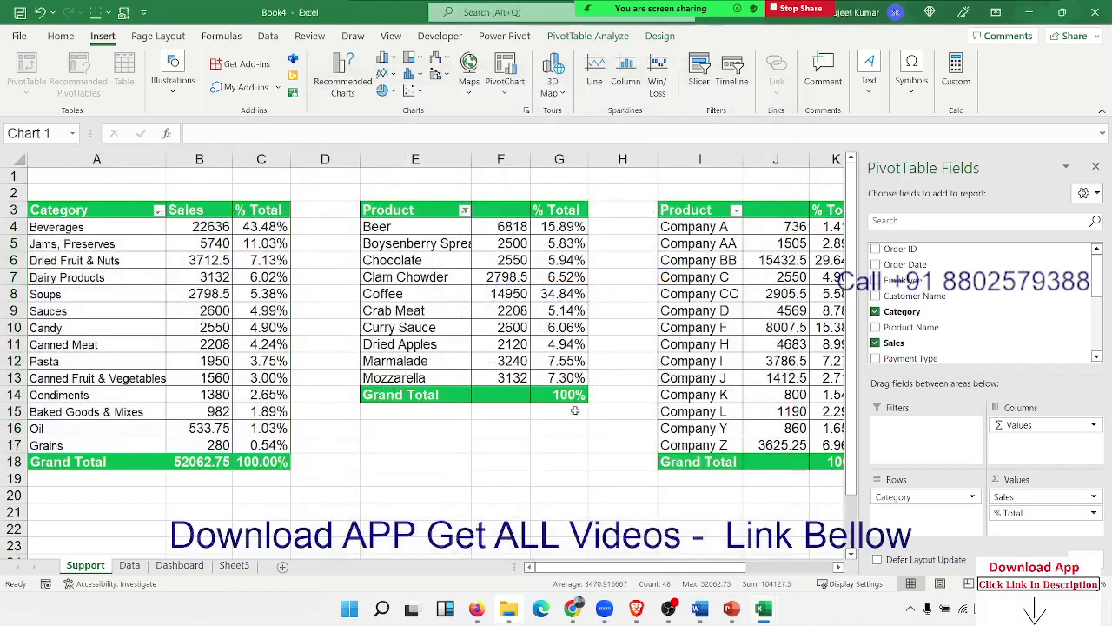
Step: Move the Category combo chart to rows 20–31 below its pivot and hide all its field buttons
{"action": "scroll", "coordinate": [390, 350], "scroll_direction": "down", "scroll_amount": 3}
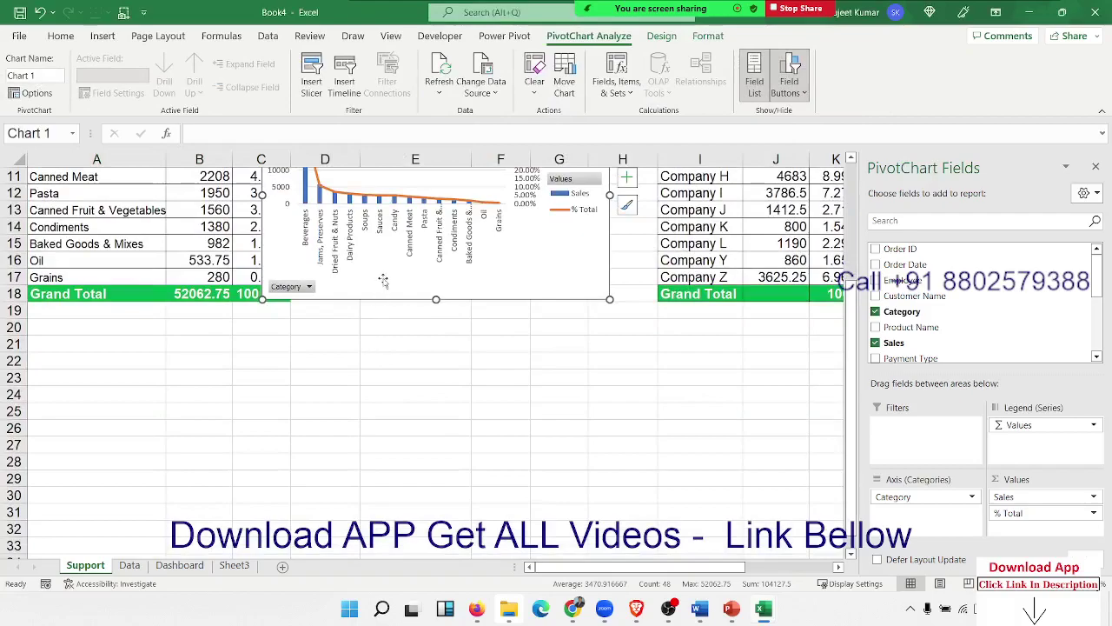
{"action": "left_click_drag", "start_coordinate": [382, 278], "coordinate": [152, 500]}
{"action": "right_click", "coordinate": [57, 510]}
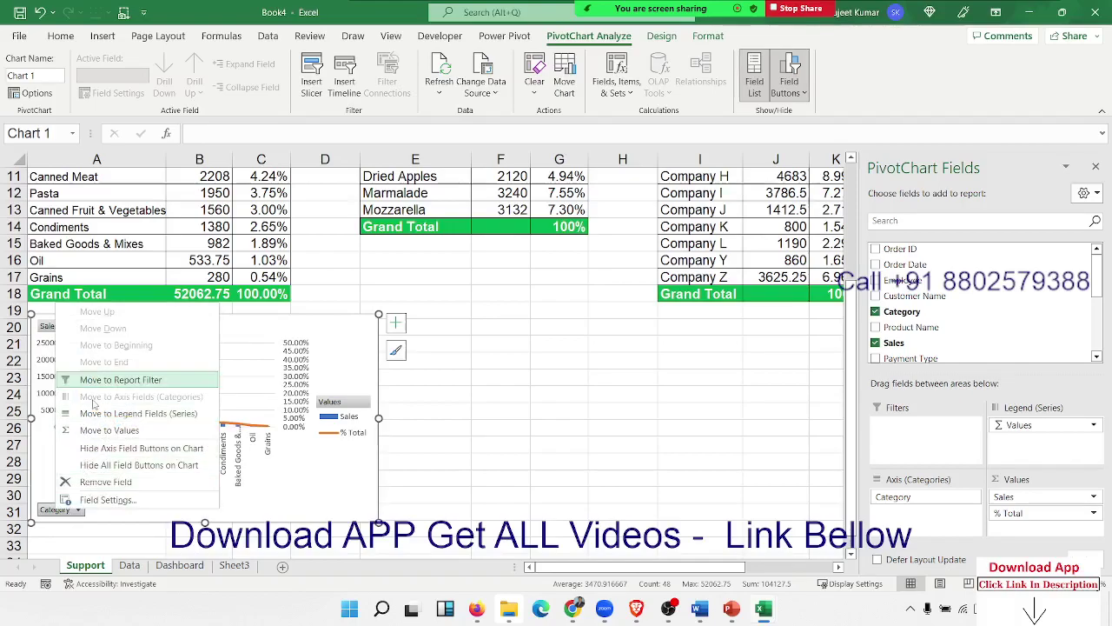
{"action": "left_click", "coordinate": [124, 467]}
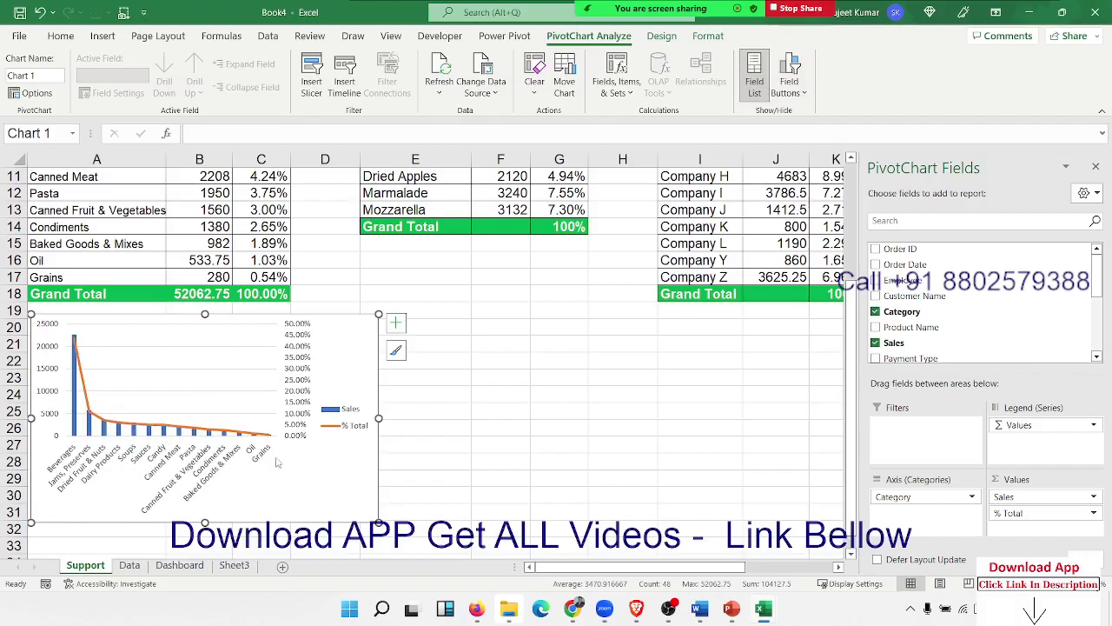
{"action": "left_click", "coordinate": [337, 434]}
{"action": "left_click", "coordinate": [341, 477]}
{"action": "left_click", "coordinate": [656, 35]}
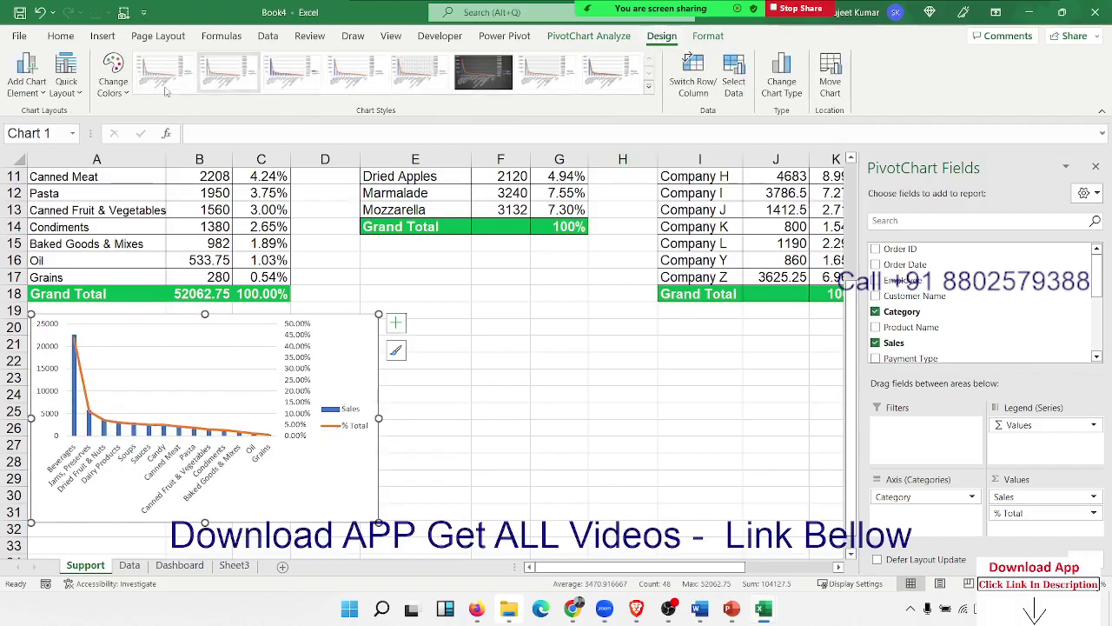
Step: Apply Layout 3 and a new chart style for patterned bars, a marked % Total line and uppercase title
{"action": "left_click", "coordinate": [78, 99]}
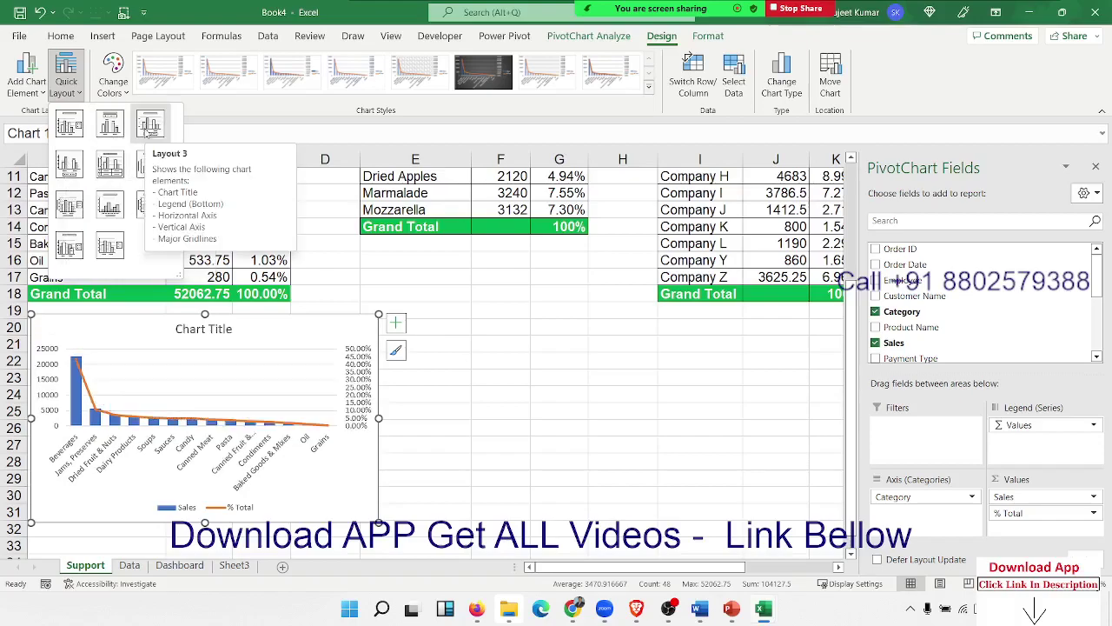
{"action": "left_click", "coordinate": [149, 126]}
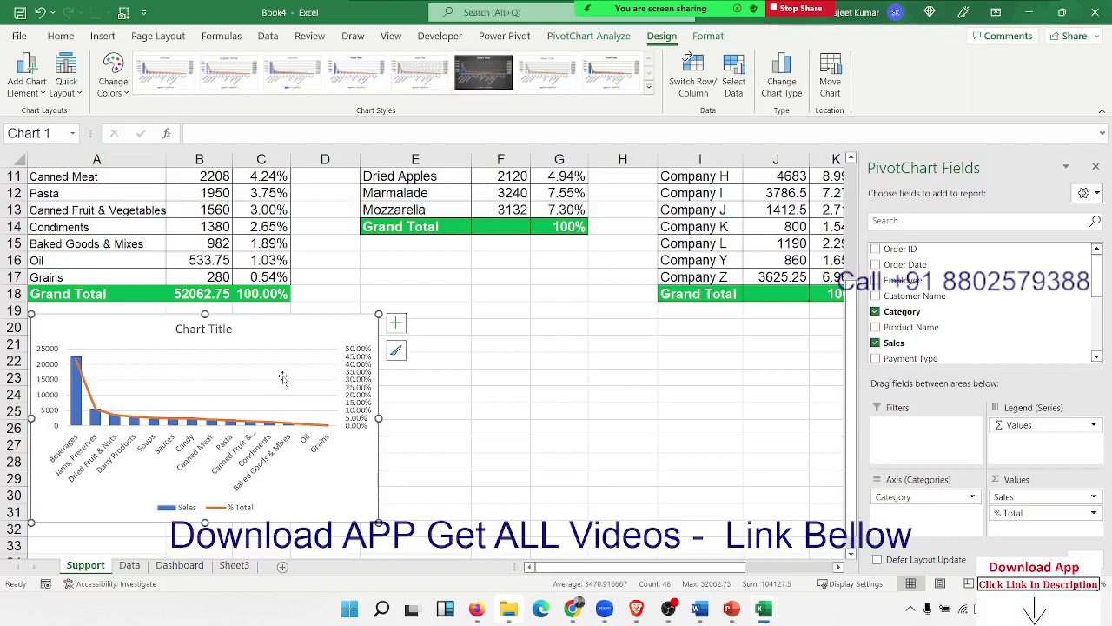
{"action": "left_click", "coordinate": [95, 396]}
{"action": "left_click", "coordinate": [91, 394]}
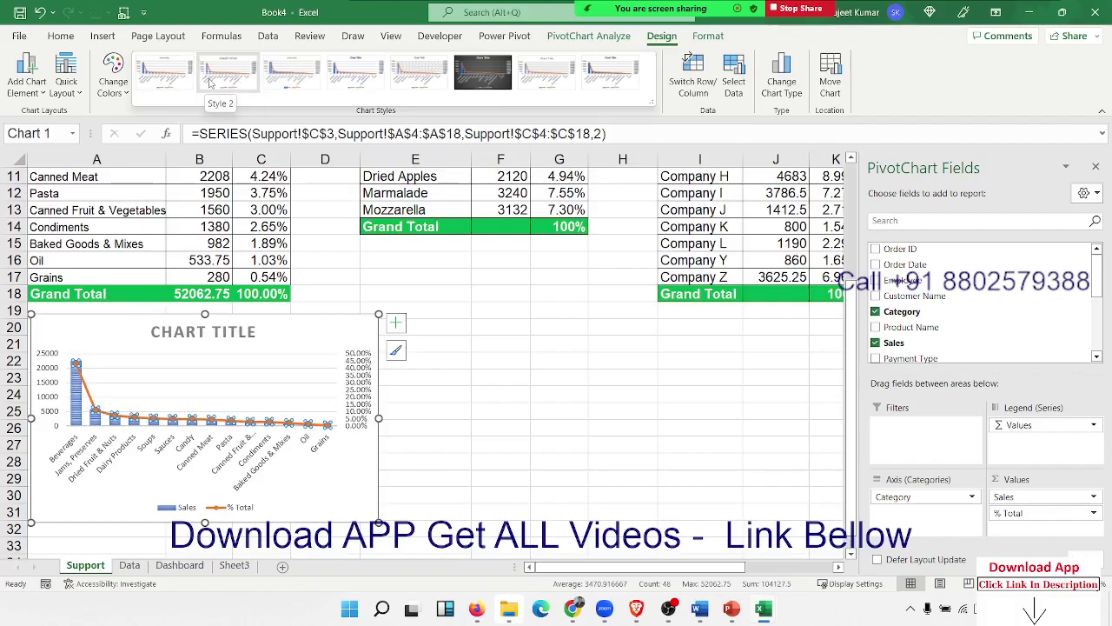
{"action": "left_click", "coordinate": [210, 83]}
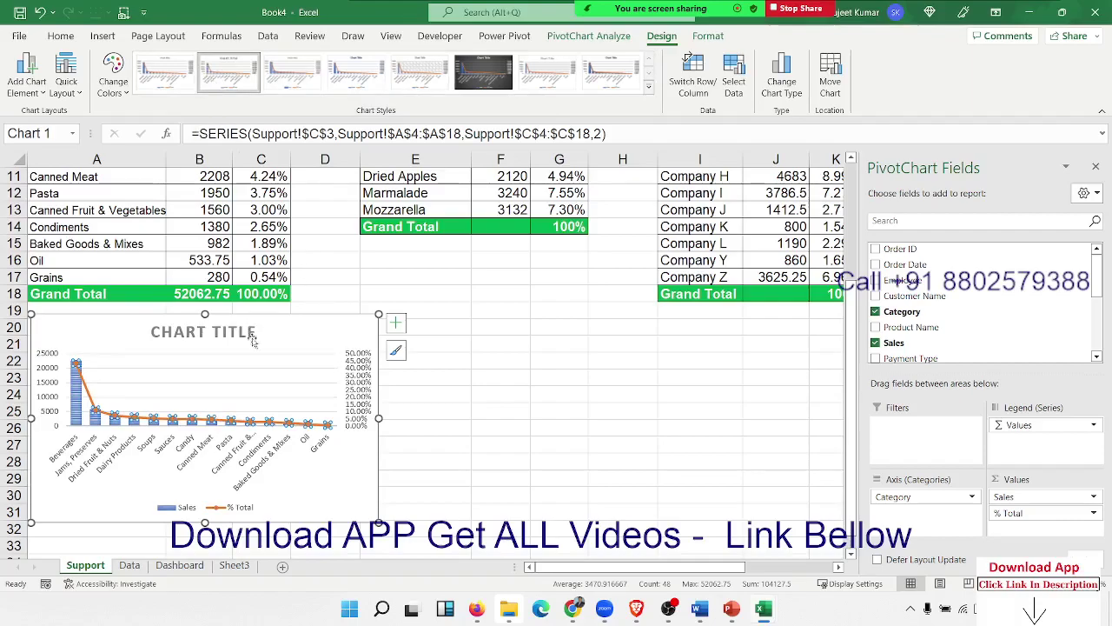
{"action": "left_click", "coordinate": [269, 474]}
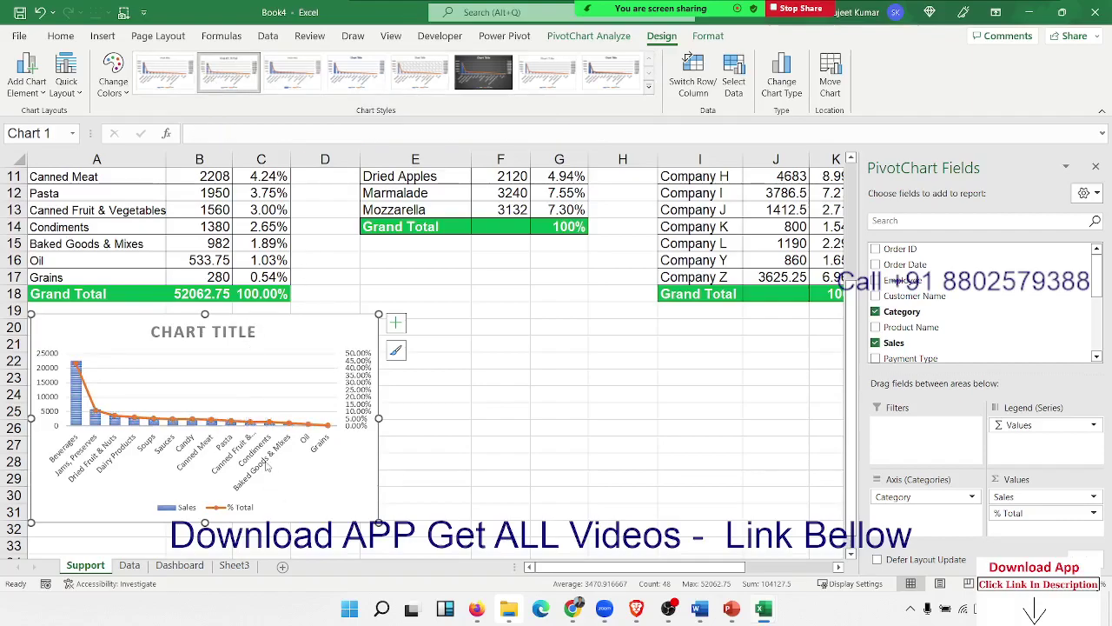
{"action": "left_click", "coordinate": [268, 465]}
Step: Shrink the chart's product-category labels to 6 pt
{"action": "left_click", "coordinate": [69, 39]}
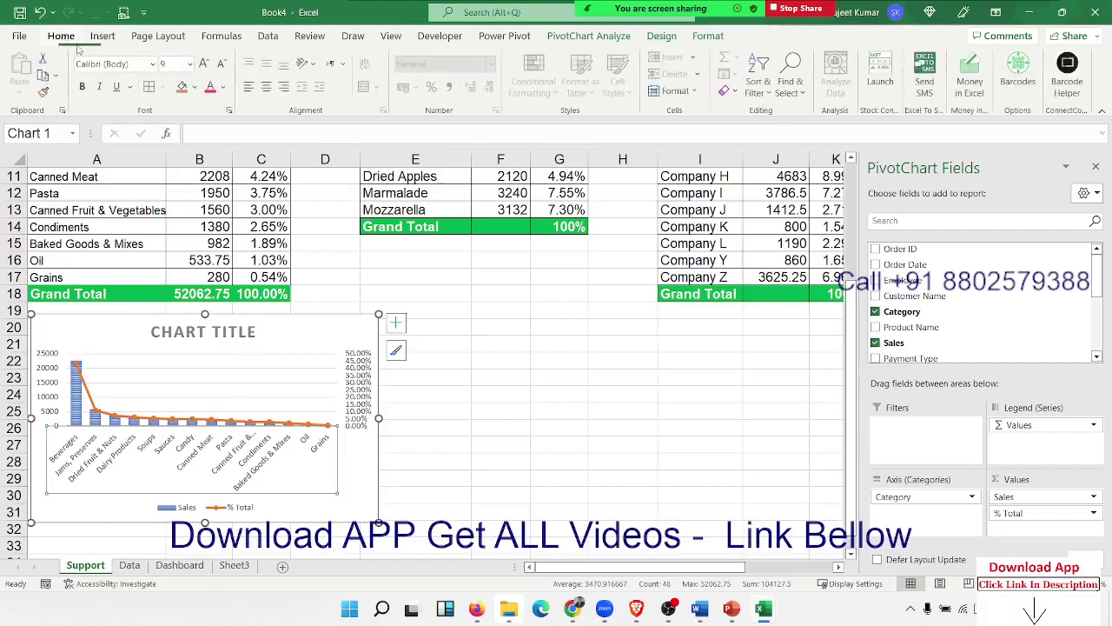
{"action": "left_click", "coordinate": [221, 64]}
{"action": "left_click", "coordinate": [221, 64]}
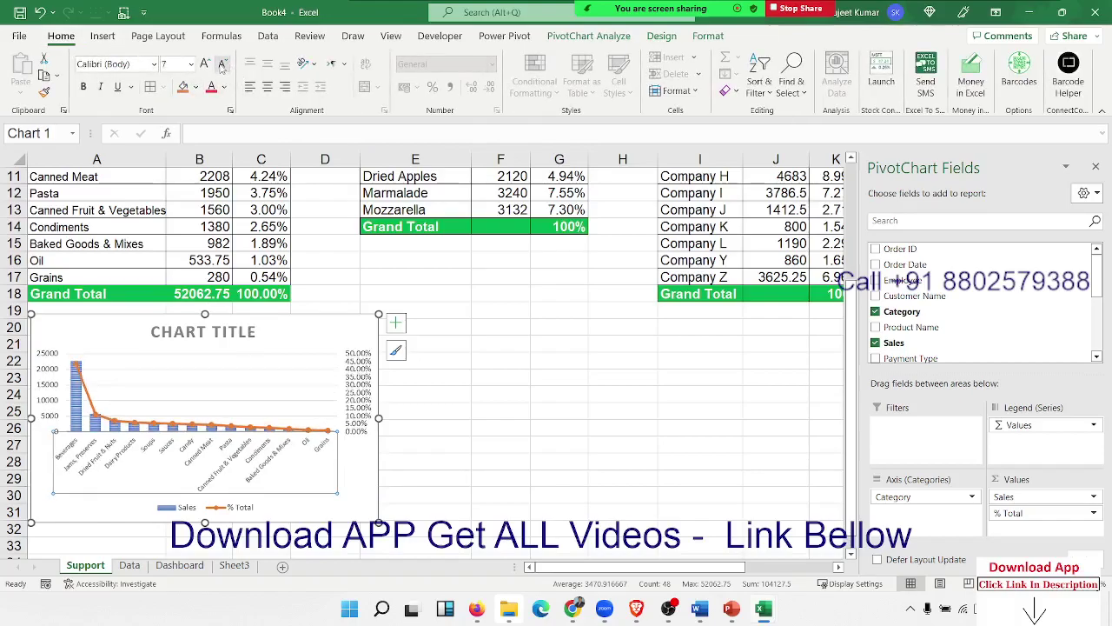
{"action": "left_click", "coordinate": [221, 64]}
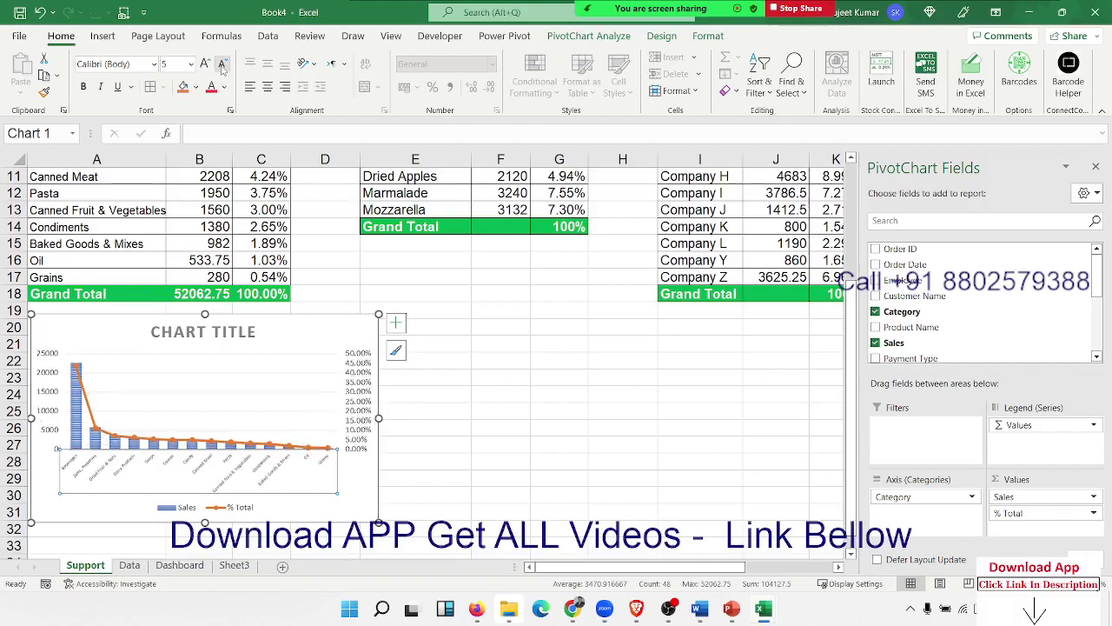
{"action": "left_click", "coordinate": [204, 64]}
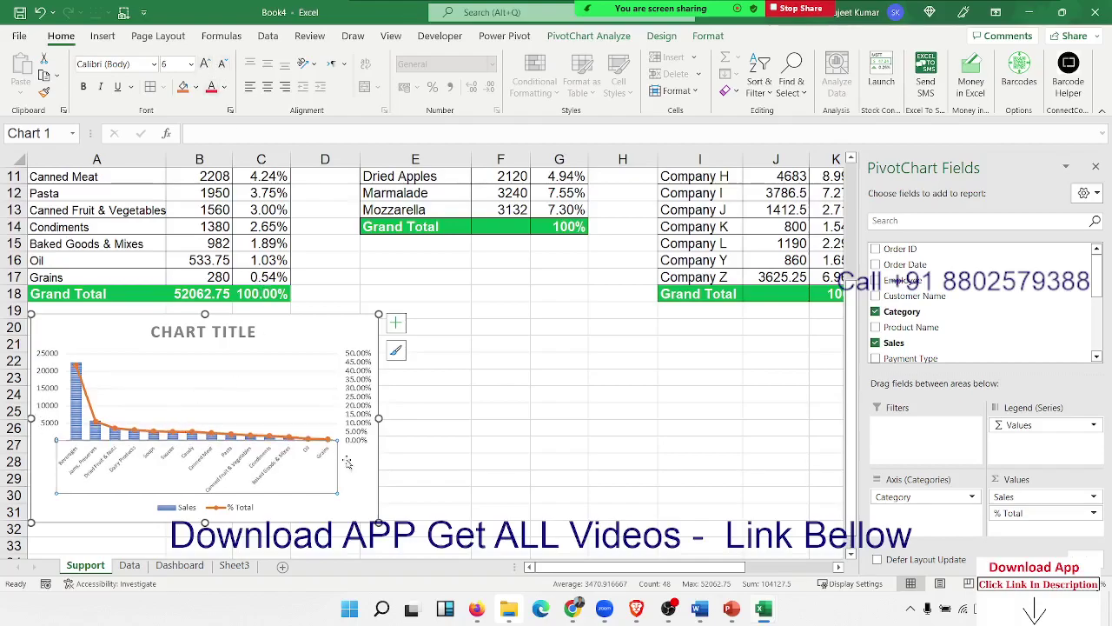
Step: Reduce the left Sales axis and right percentage axis numbers to 7 pt, keeping category labels at 6 pt
{"action": "left_click", "coordinate": [46, 389]}
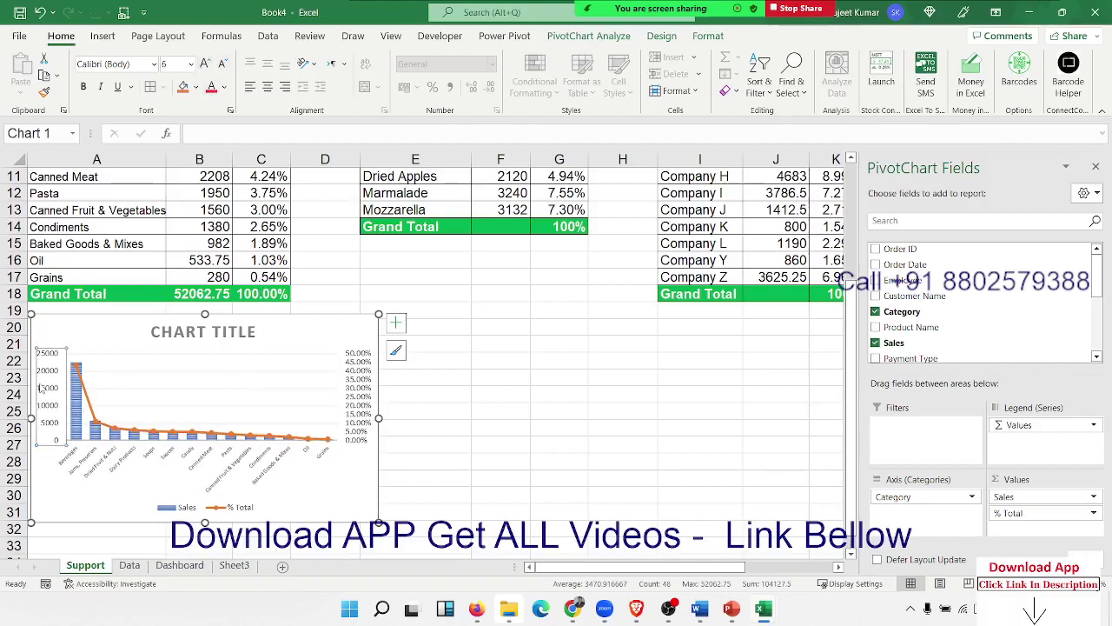
{"action": "left_click", "coordinate": [223, 64]}
{"action": "left_click", "coordinate": [223, 64]}
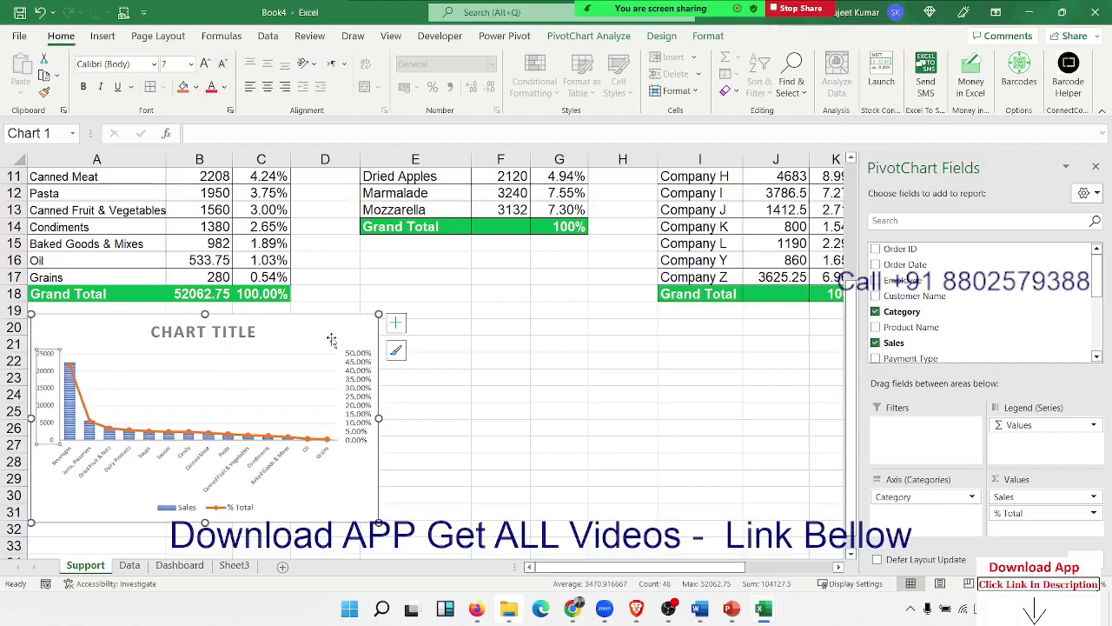
{"action": "left_click", "coordinate": [369, 387]}
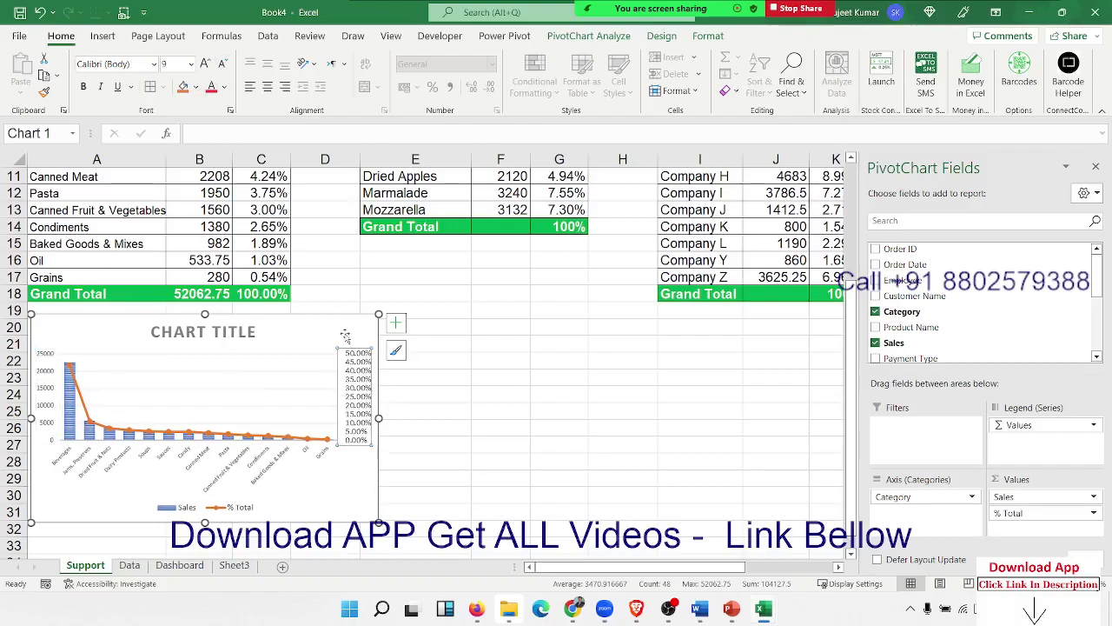
{"action": "left_click", "coordinate": [223, 65]}
{"action": "left_click", "coordinate": [222, 64]}
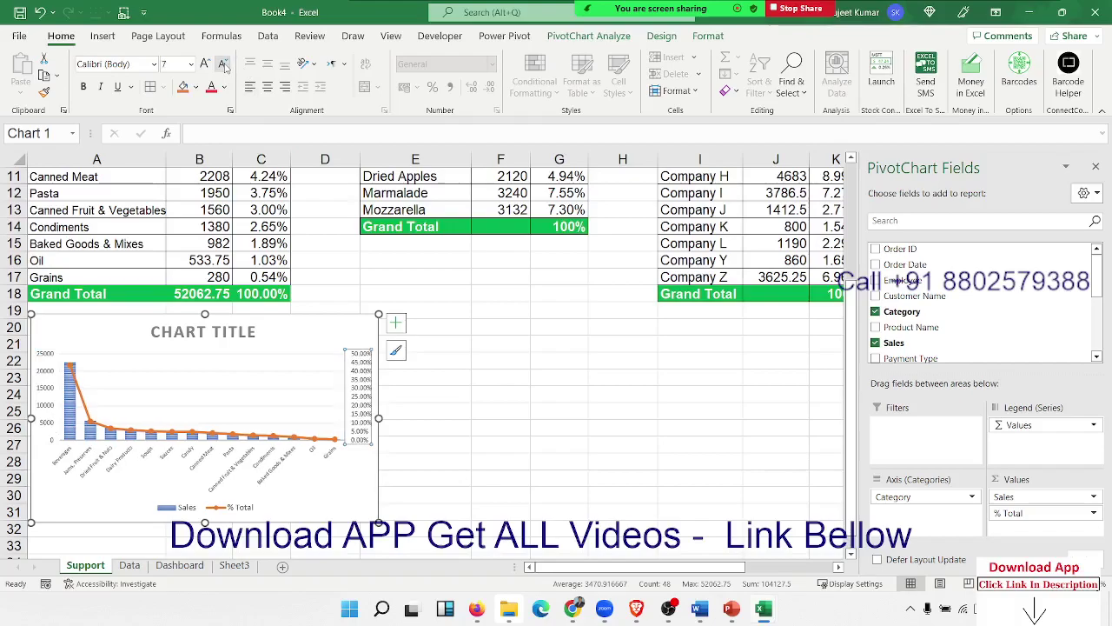
{"action": "left_click", "coordinate": [266, 474]}
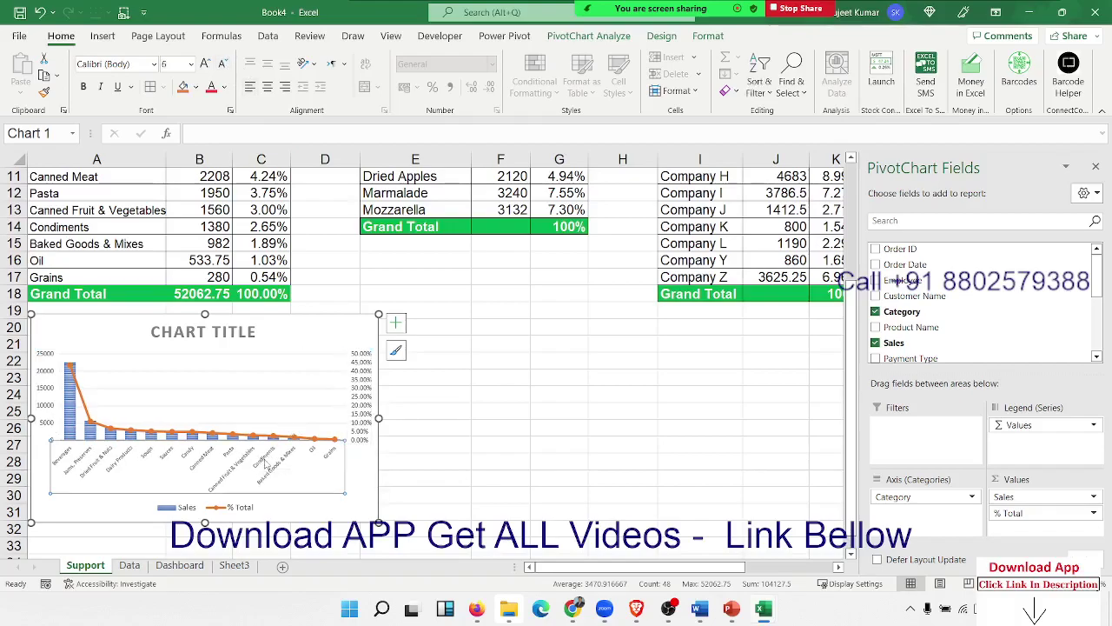
{"action": "left_click", "coordinate": [219, 335]}
Step: Replace the CHART TITLE placeholder with CATEGORY
{"action": "triple_click", "coordinate": [220, 337]}
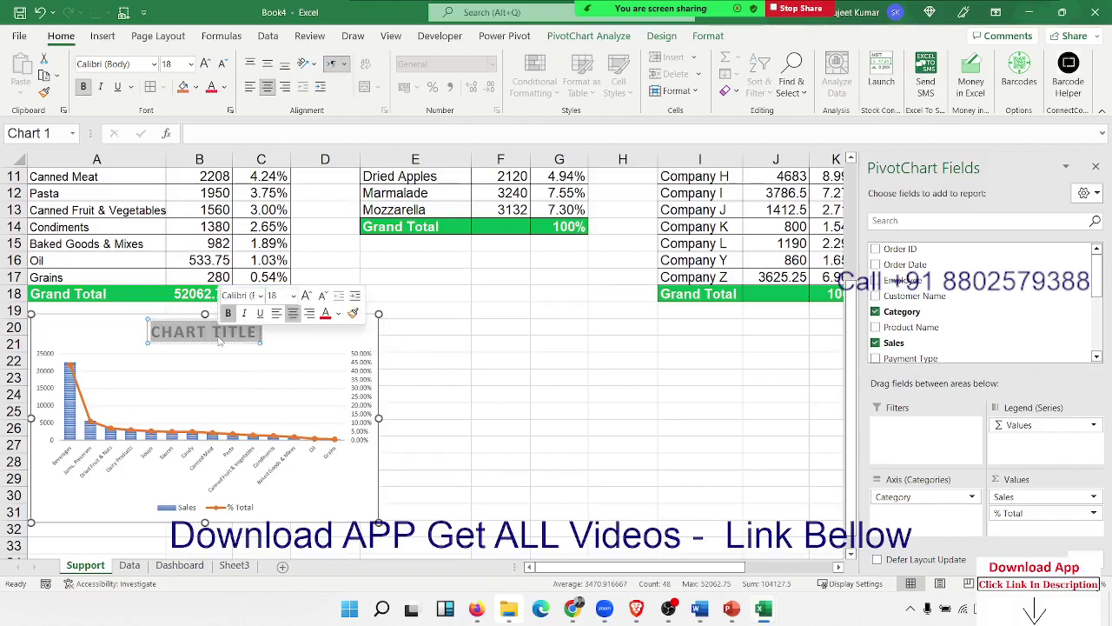
{"action": "type", "text": "CA"}
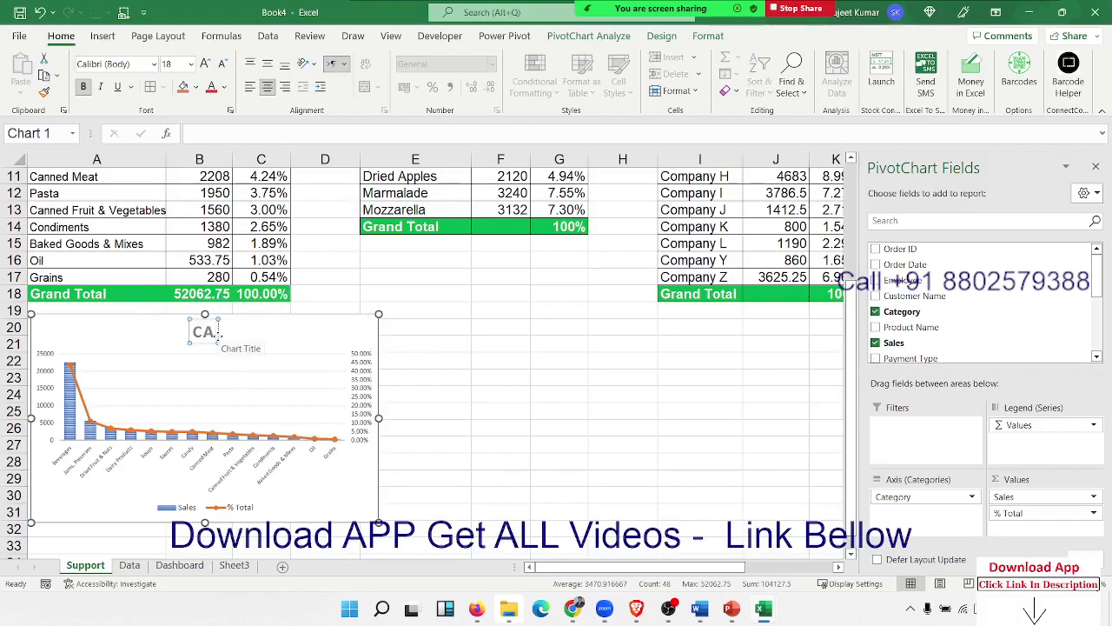
{"action": "type", "text": "TE"}
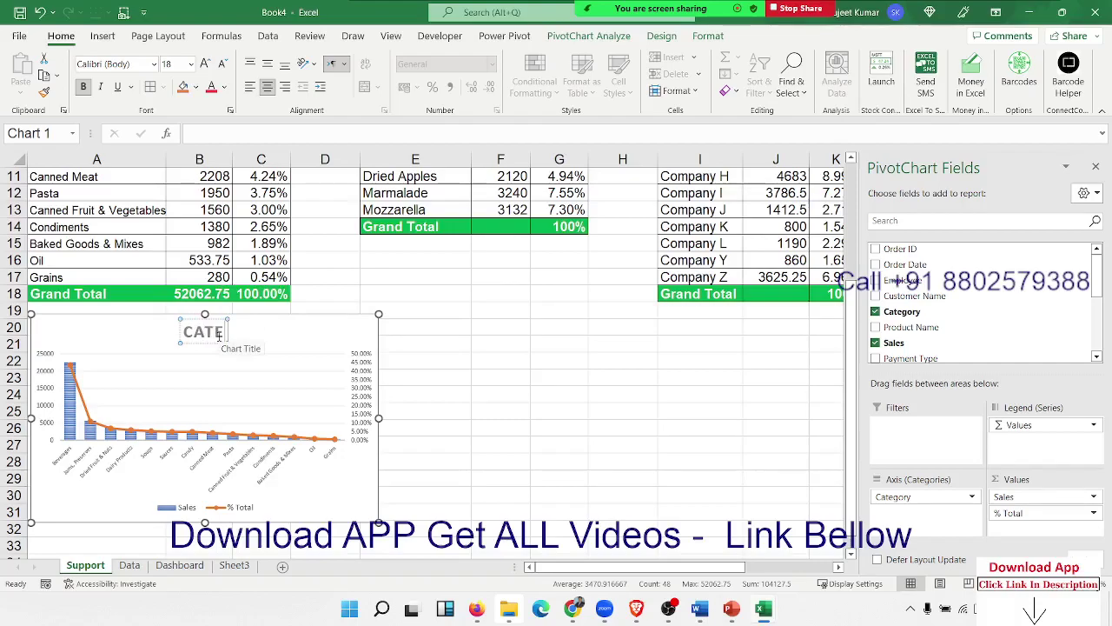
{"action": "type", "text": "GO"}
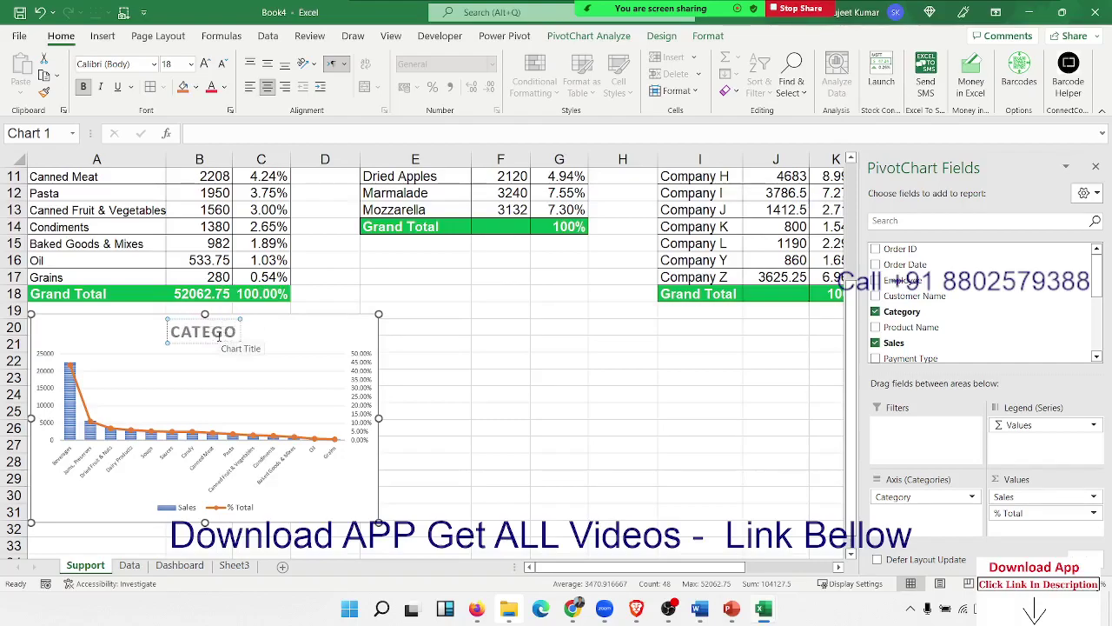
{"action": "type", "text": "RY"}
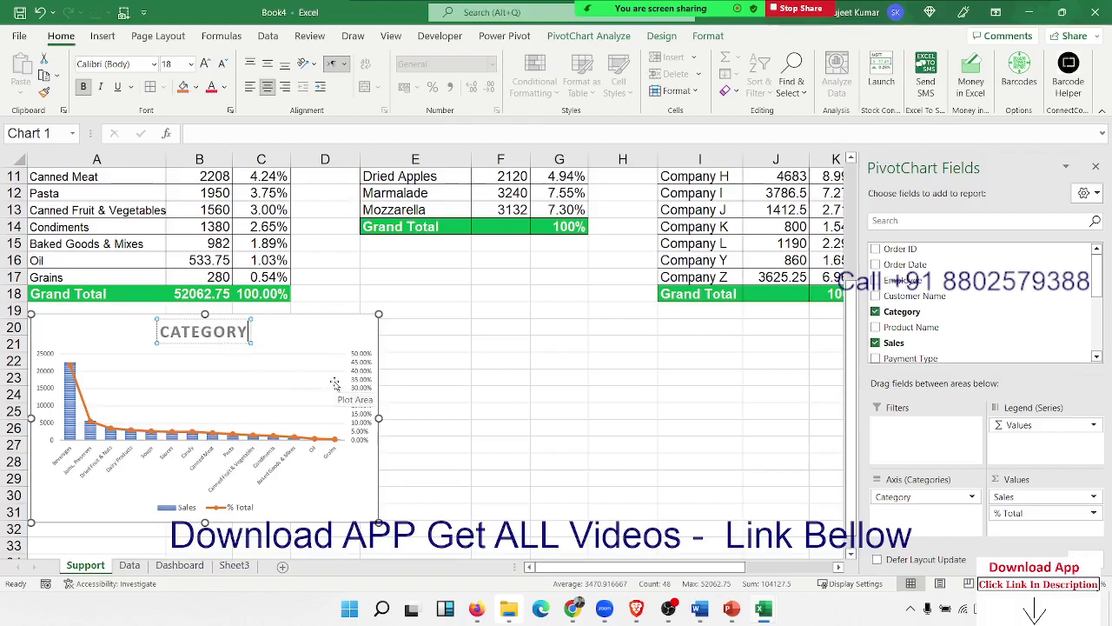
{"action": "left_click", "coordinate": [466, 366]}
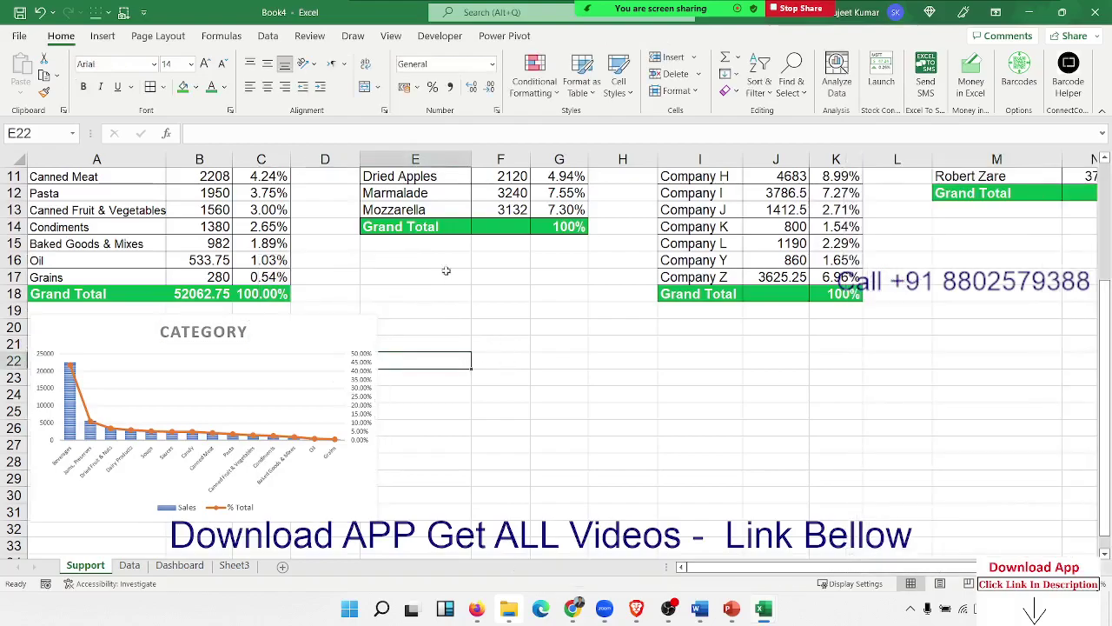
Step: Insert a Clustered Column – Line on Secondary Axis chart from the product pivot, placed beside CATEGORY
{"action": "left_click", "coordinate": [429, 209]}
{"action": "left_click", "coordinate": [106, 40]}
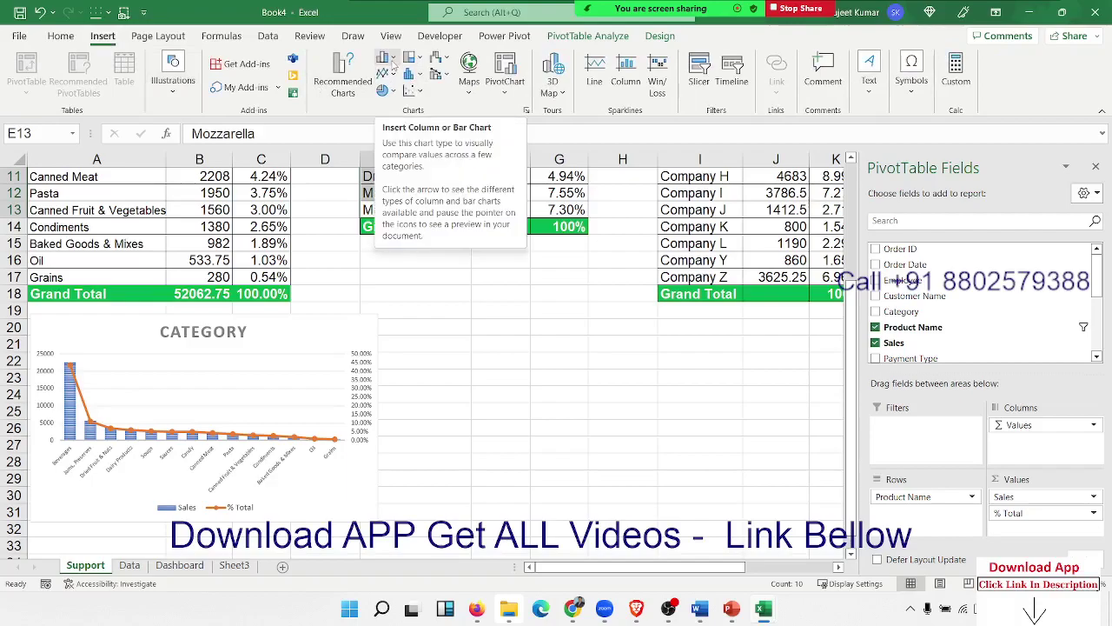
{"action": "left_click", "coordinate": [439, 74]}
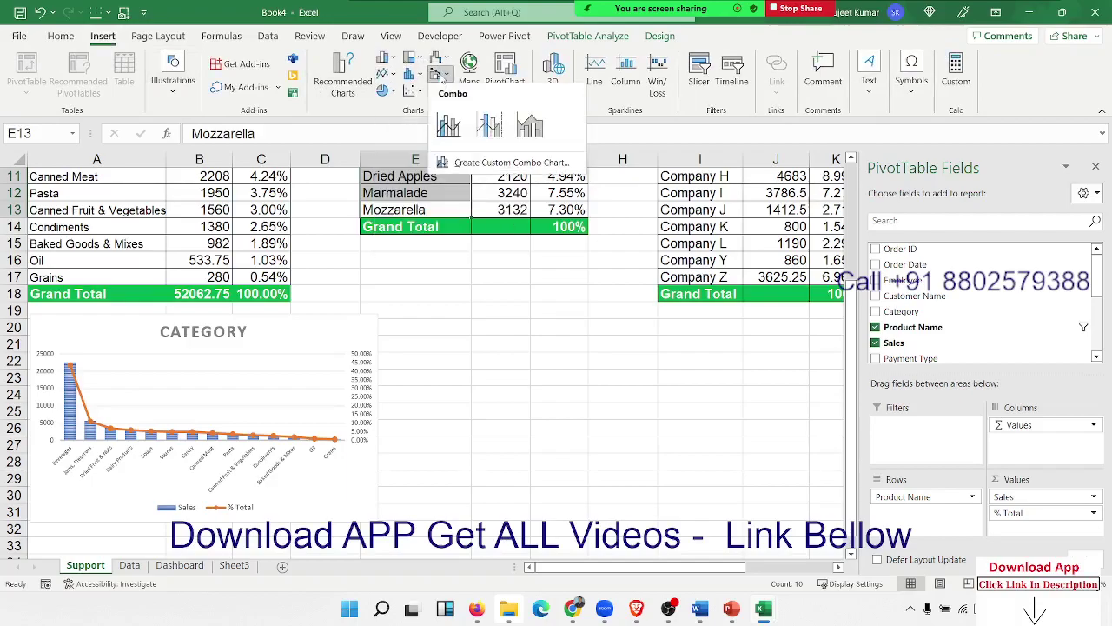
{"action": "left_click", "coordinate": [489, 126]}
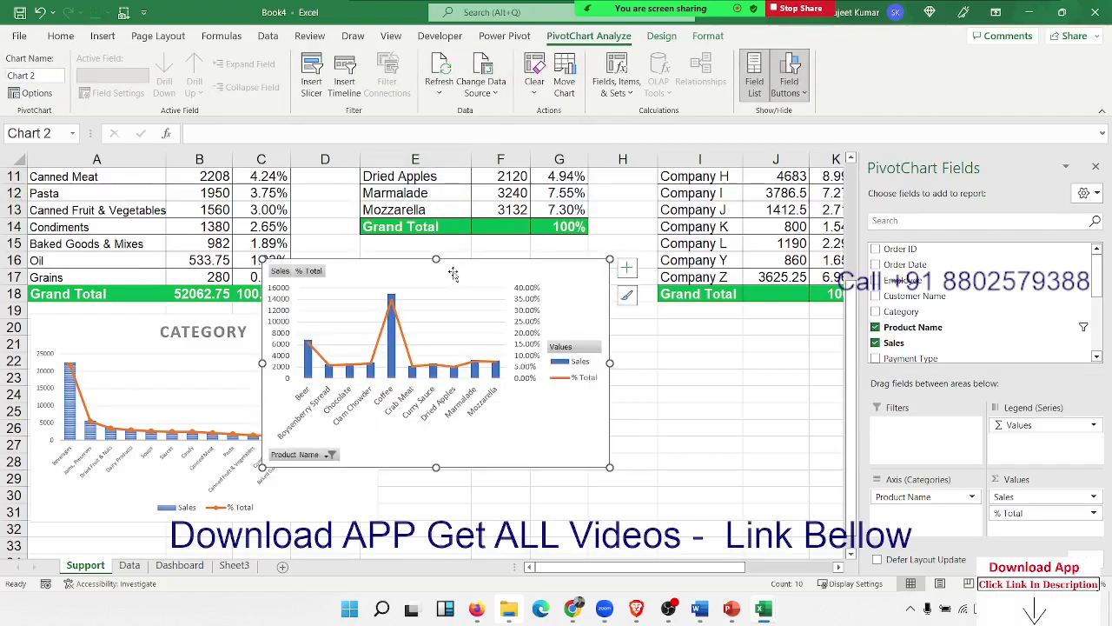
{"action": "mouse_move", "coordinate": [453, 274]}
{"action": "left_mouse_down"}
{"action": "mouse_move", "coordinate": [585, 339]}
{"action": "mouse_move", "coordinate": [588, 330]}
{"action": "left_mouse_up"}
{"action": "left_click", "coordinate": [350, 501]}
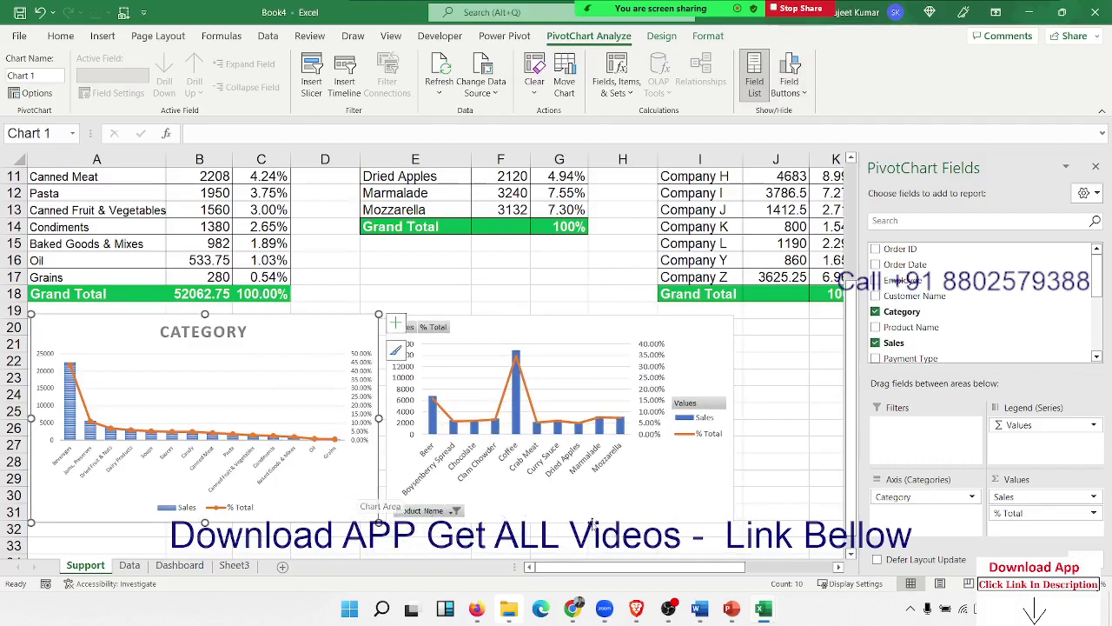
{"action": "left_click", "coordinate": [591, 520]}
{"action": "left_click", "coordinate": [360, 504]}
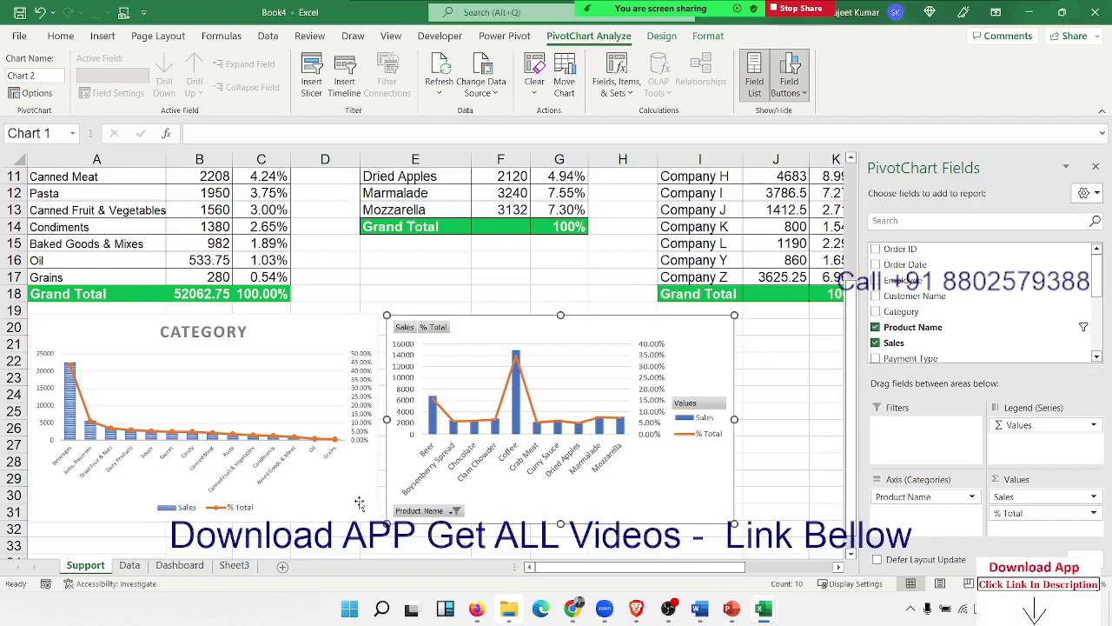
{"action": "left_click", "coordinate": [500, 517]}
{"action": "left_click", "coordinate": [68, 39]}
{"action": "left_click", "coordinate": [20, 93]}
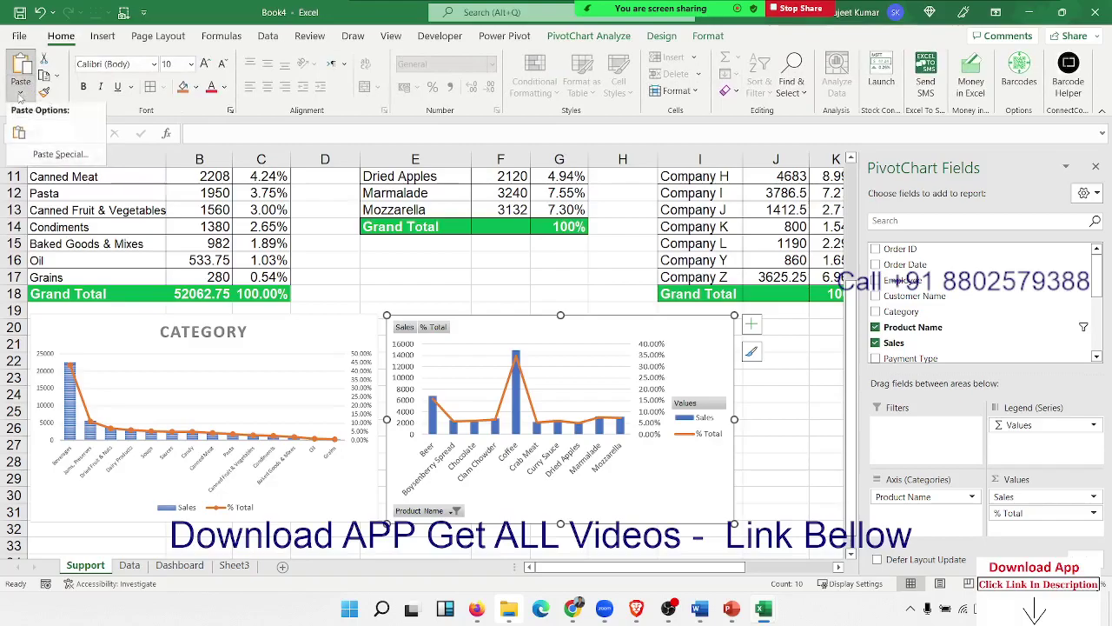
{"action": "key", "text": "Escape"}
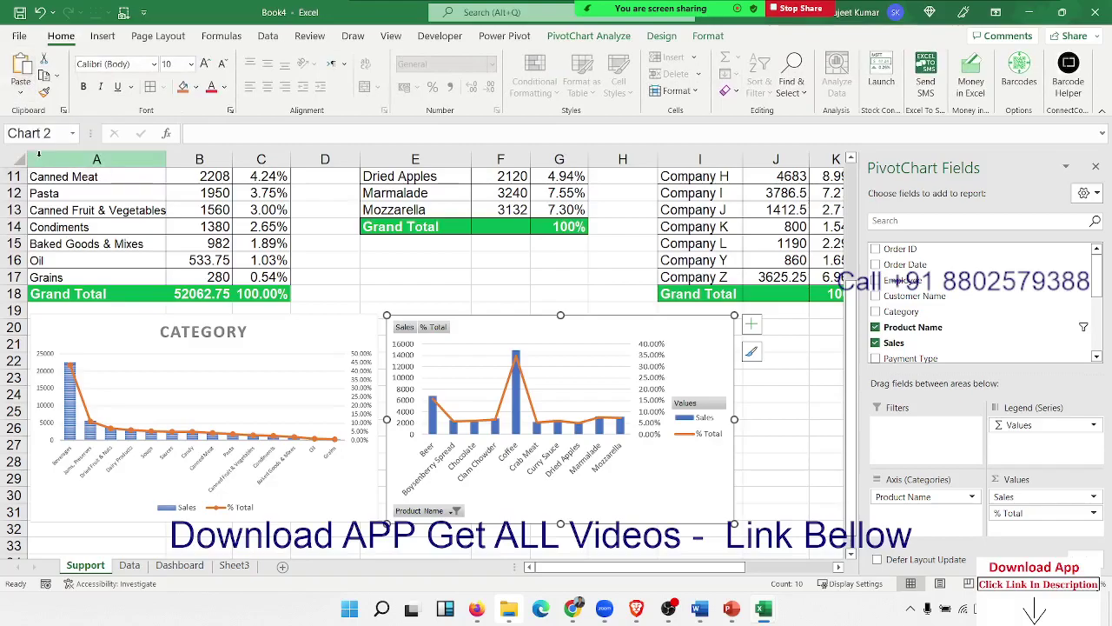
{"action": "left_click", "coordinate": [20, 93]}
{"action": "key", "text": "Escape"}
{"action": "scroll", "coordinate": [360, 288], "scroll_direction": "up", "scroll_amount": 2}
{"action": "scroll", "coordinate": [499, 385], "scroll_direction": "down", "scroll_amount": 12}
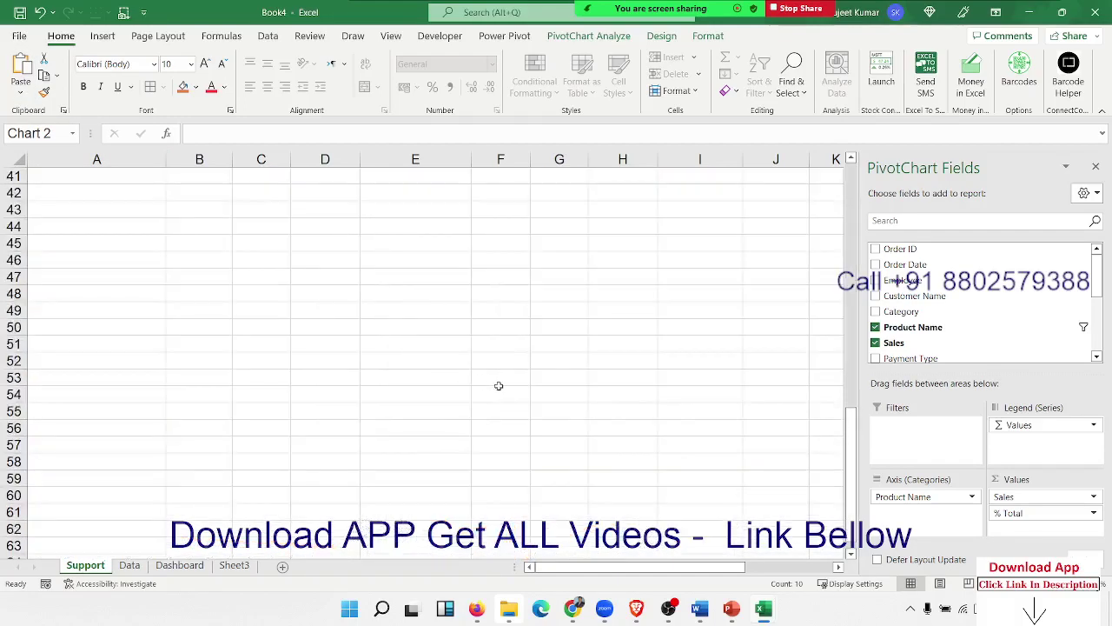
{"action": "scroll", "coordinate": [499, 385], "scroll_direction": "up", "scroll_amount": 7}
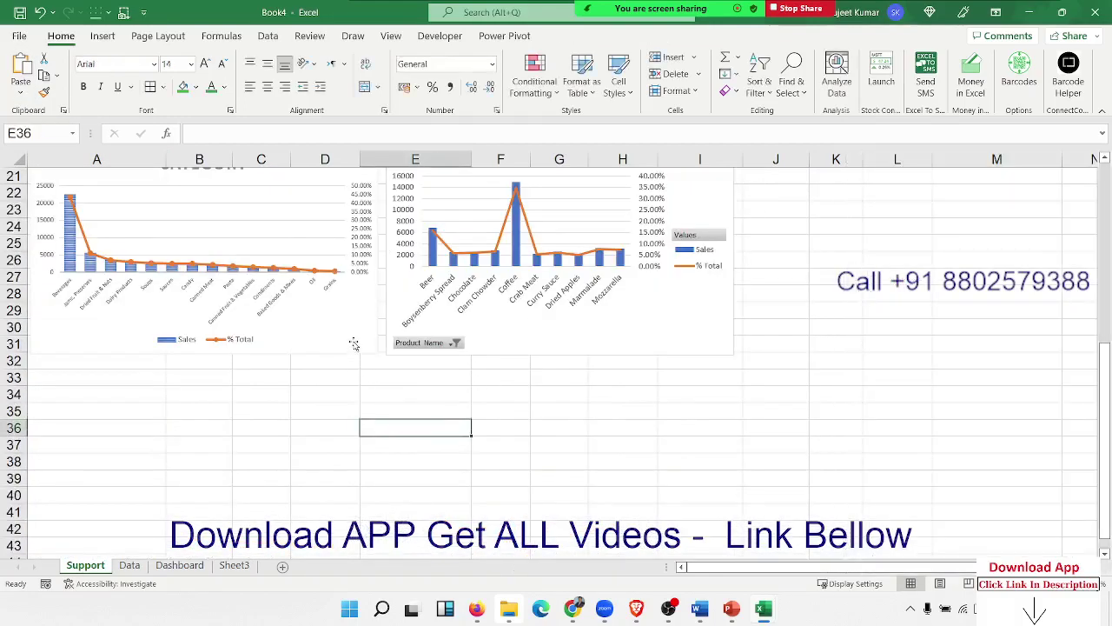
{"action": "left_click", "coordinate": [354, 345]}
{"action": "left_click", "coordinate": [529, 344]}
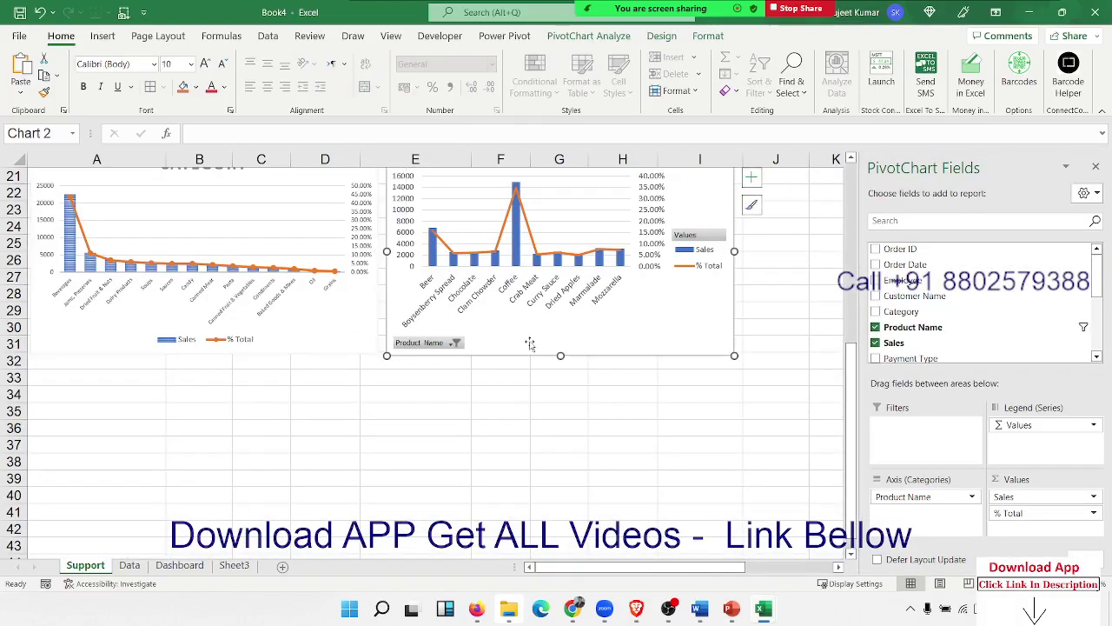
{"action": "left_click", "coordinate": [29, 97]}
{"action": "key", "text": "Escape"}
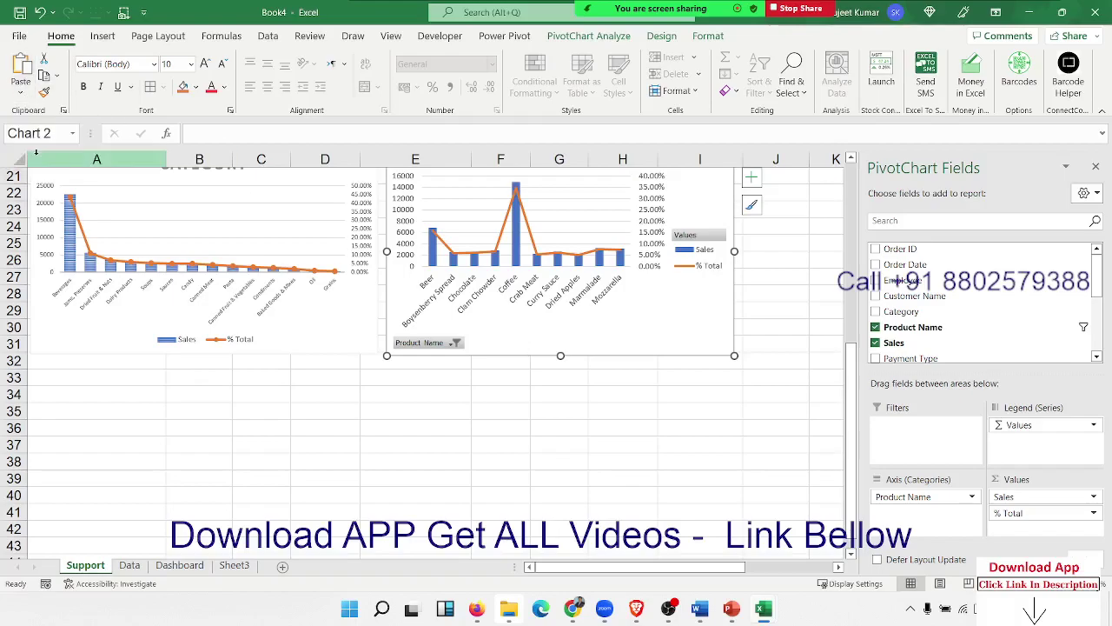
{"action": "left_click", "coordinate": [1094, 166]}
{"action": "scroll", "coordinate": [602, 385], "scroll_direction": "up", "scroll_amount": 5}
{"action": "scroll", "coordinate": [602, 385], "scroll_direction": "up", "scroll_amount": 2}
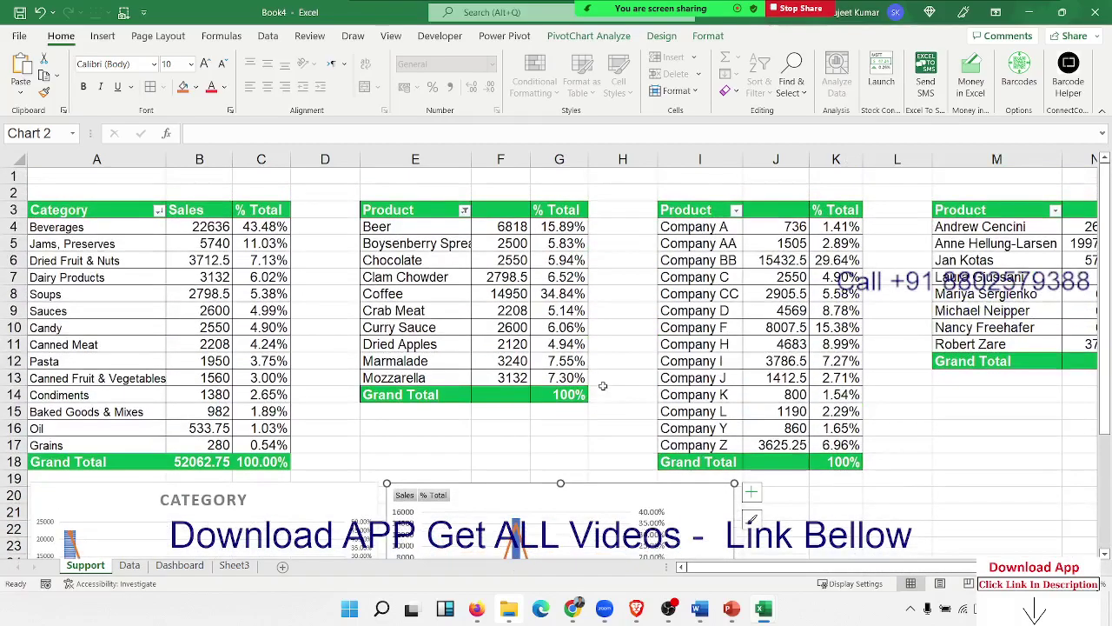
{"action": "scroll", "coordinate": [602, 385], "scroll_direction": "down", "scroll_amount": 3}
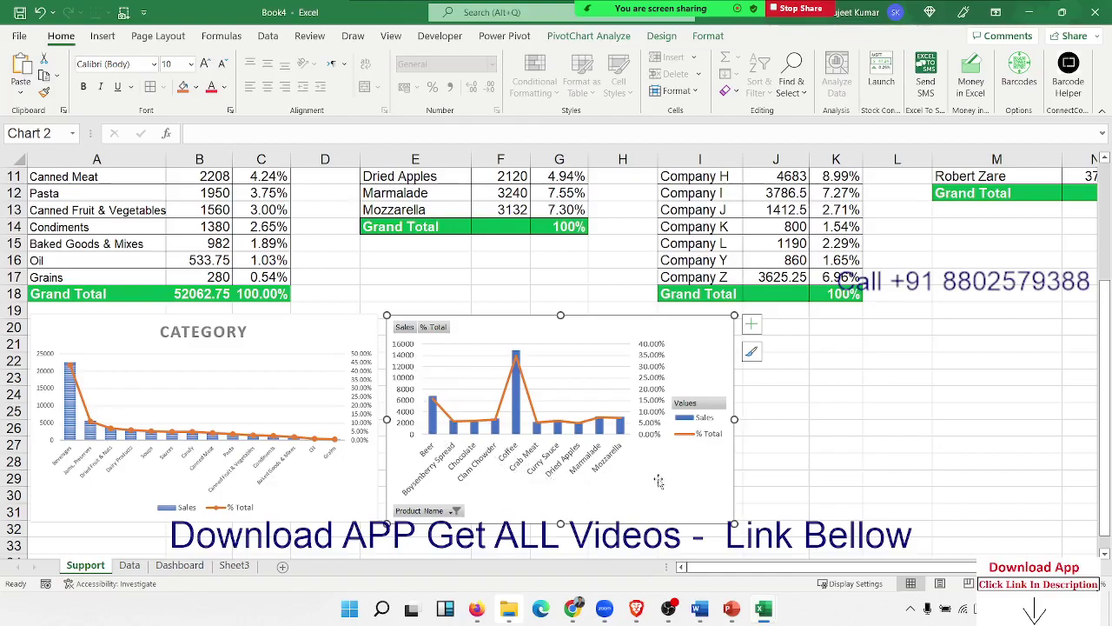
{"action": "left_click", "coordinate": [348, 473]}
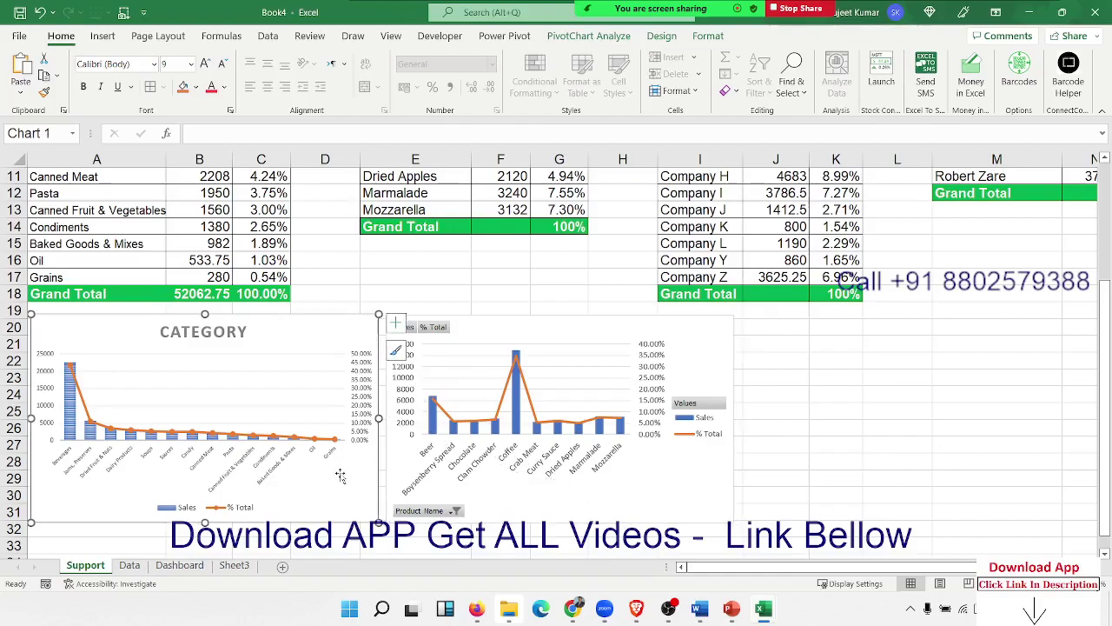
{"action": "left_click", "coordinate": [565, 497]}
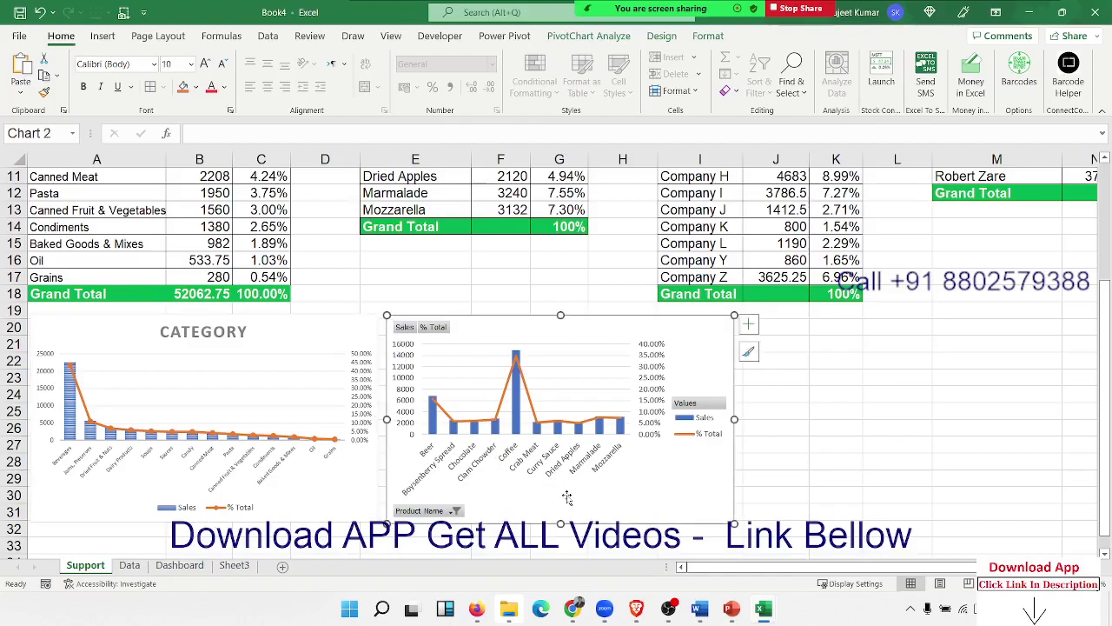
{"action": "left_click", "coordinate": [327, 488]}
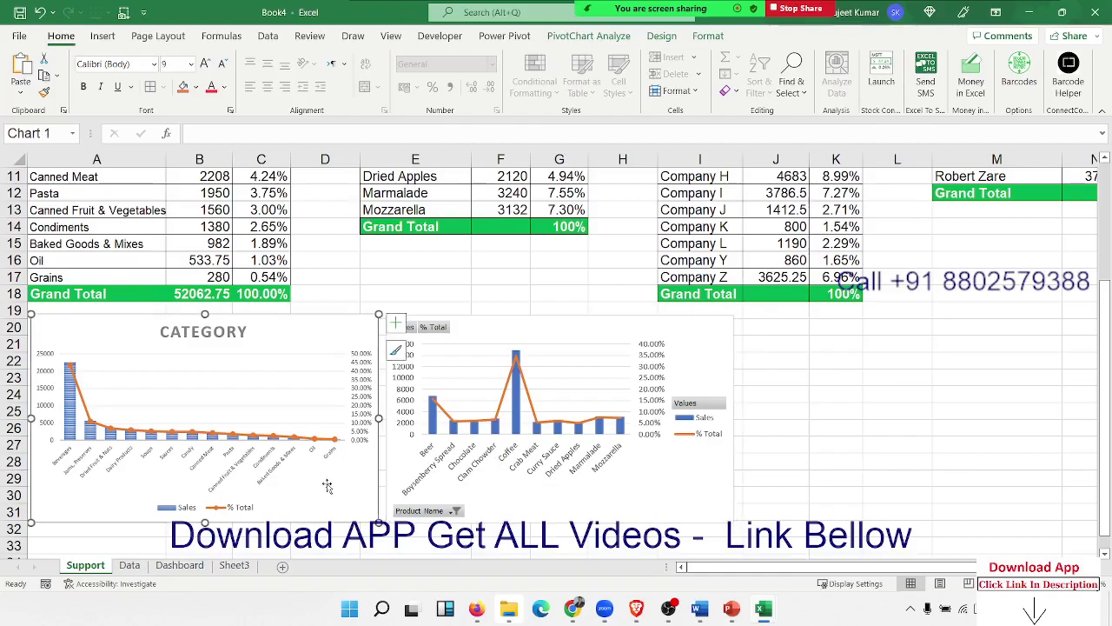
Step: Hide all field buttons on the product combo chart
{"action": "right_click", "coordinate": [423, 511]}
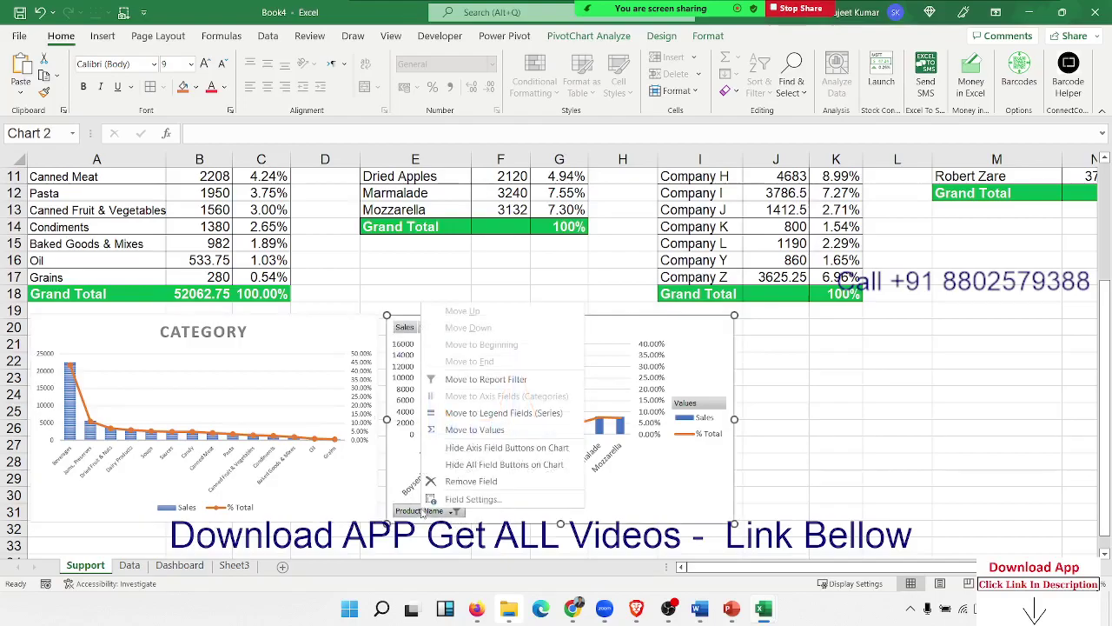
{"action": "left_click", "coordinate": [518, 465]}
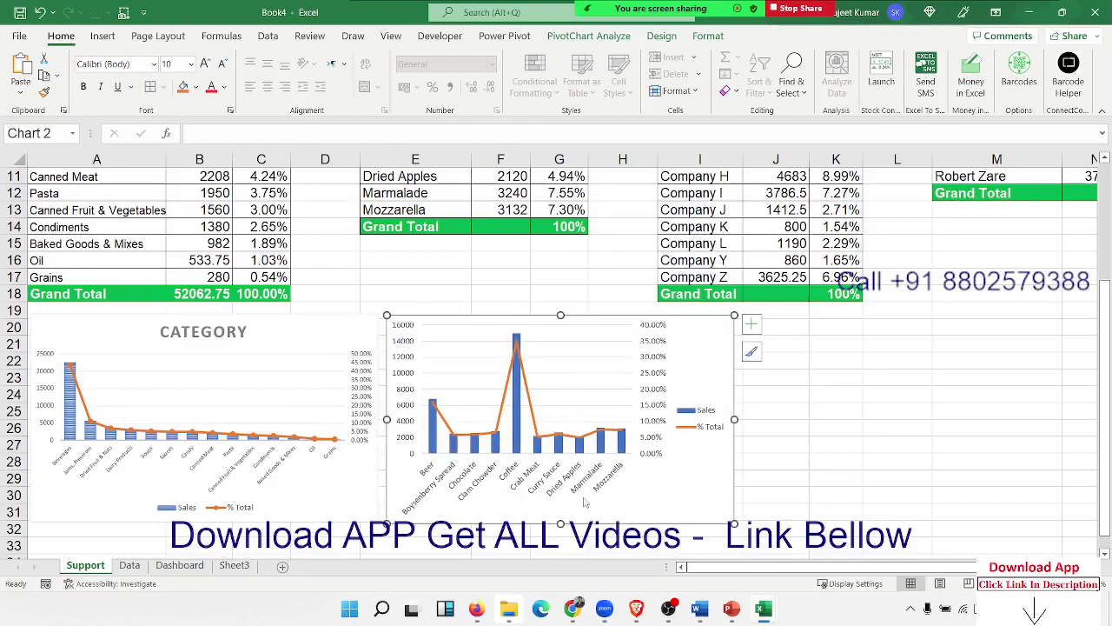
{"action": "left_click", "coordinate": [338, 480]}
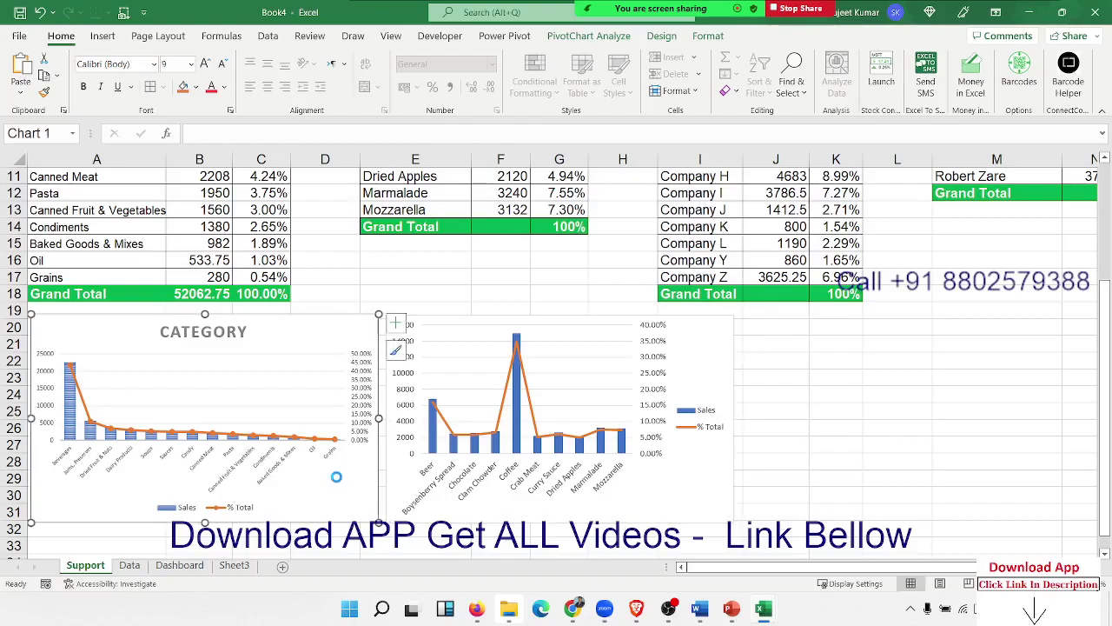
Step: Check the product combo chart's shortcut and paste options, then dismiss them
{"action": "left_click", "coordinate": [721, 364]}
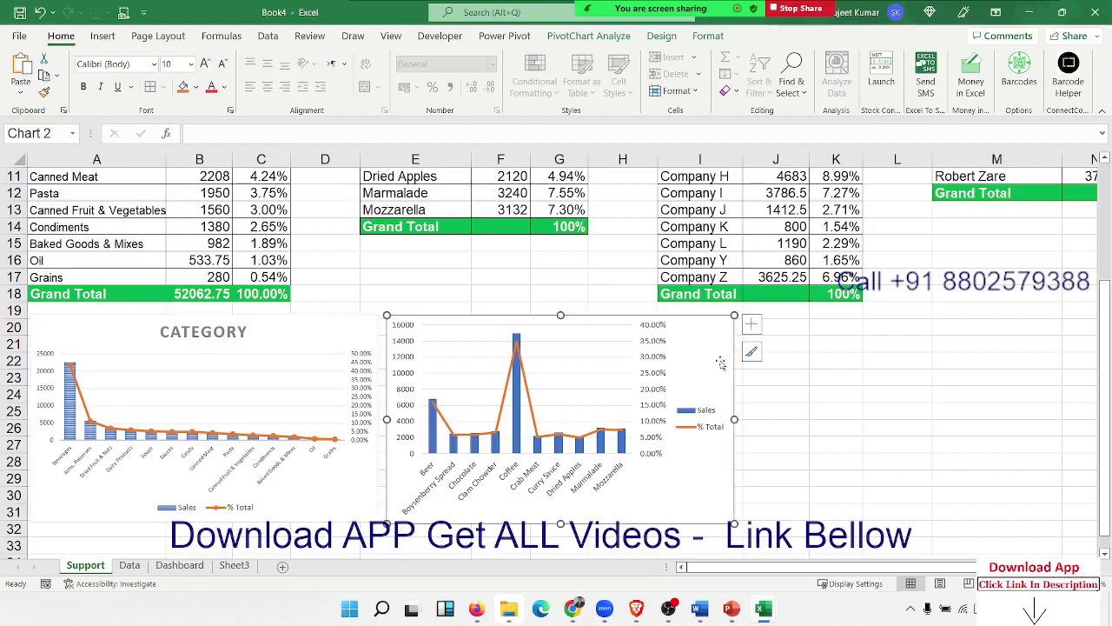
{"action": "right_click", "coordinate": [721, 363]}
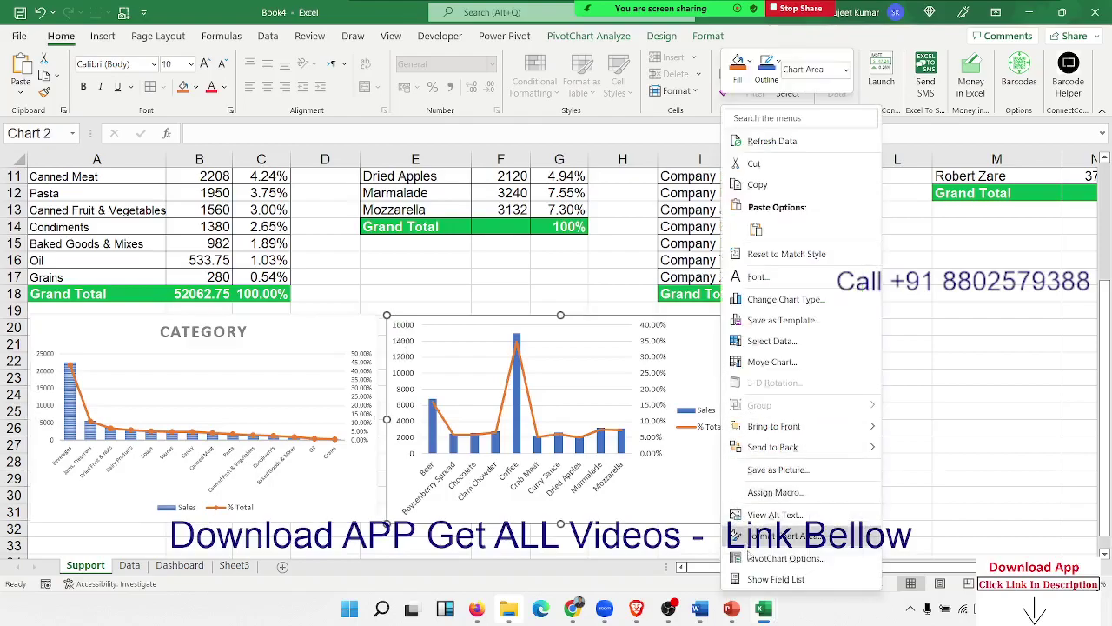
{"action": "left_click", "coordinate": [756, 229]}
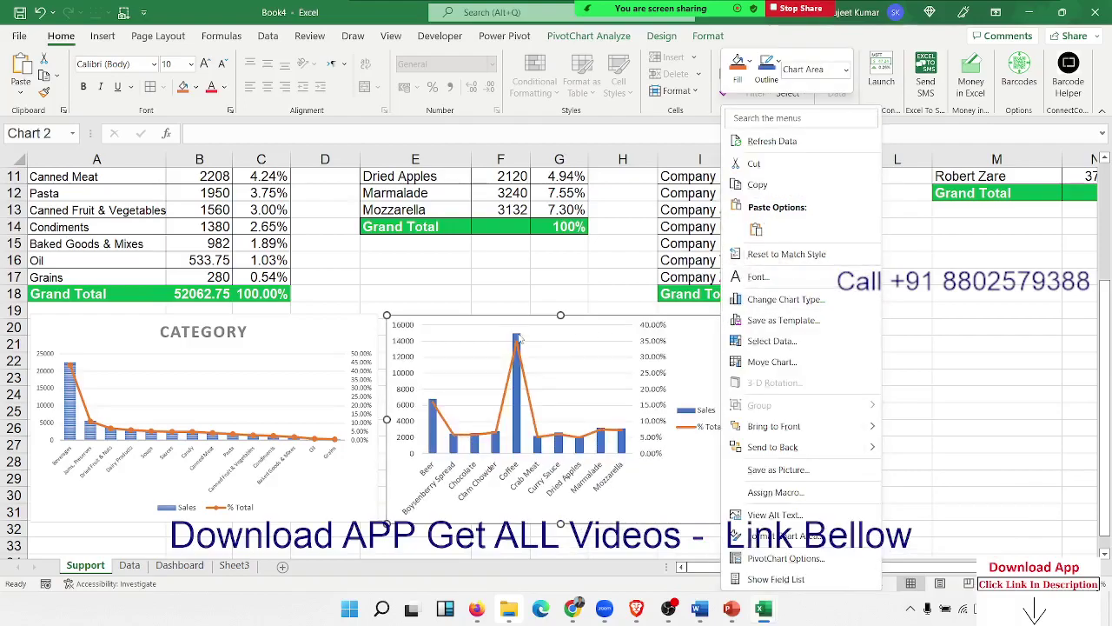
{"action": "left_click", "coordinate": [21, 92]}
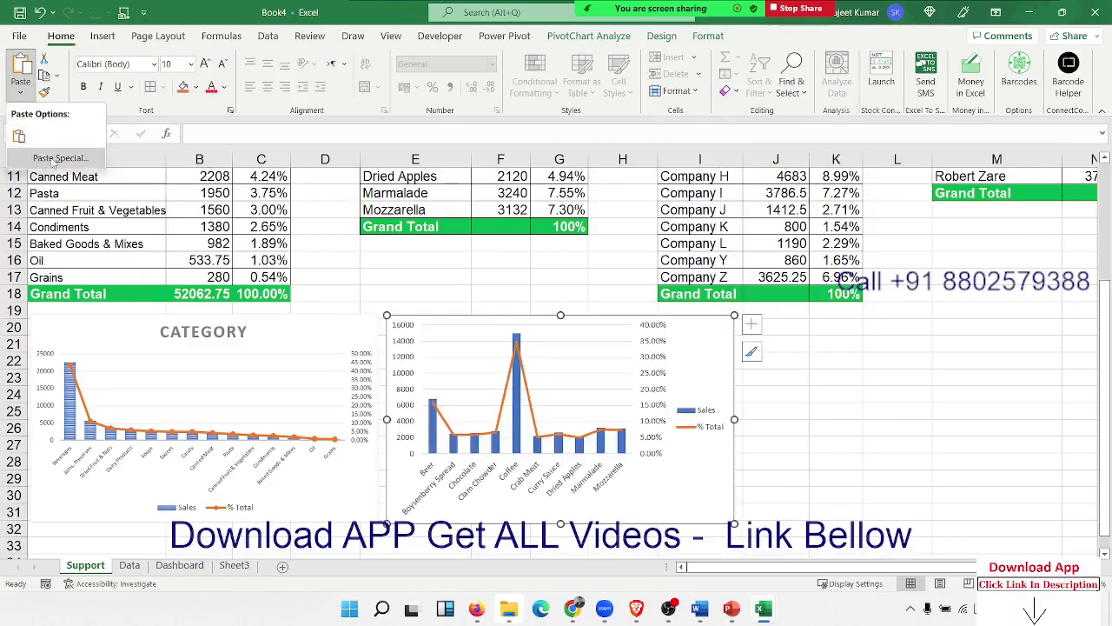
{"action": "key", "text": "Escape"}
{"action": "scroll", "coordinate": [393, 284], "scroll_direction": "up", "scroll_amount": 3}
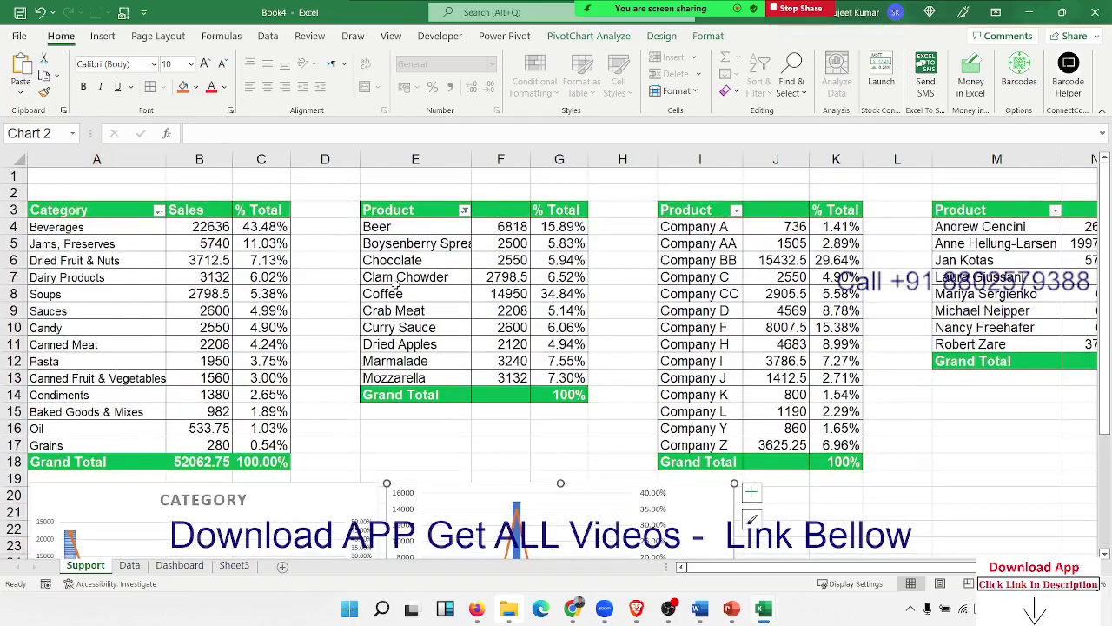
{"action": "scroll", "coordinate": [396, 287], "scroll_direction": "down", "scroll_amount": 6}
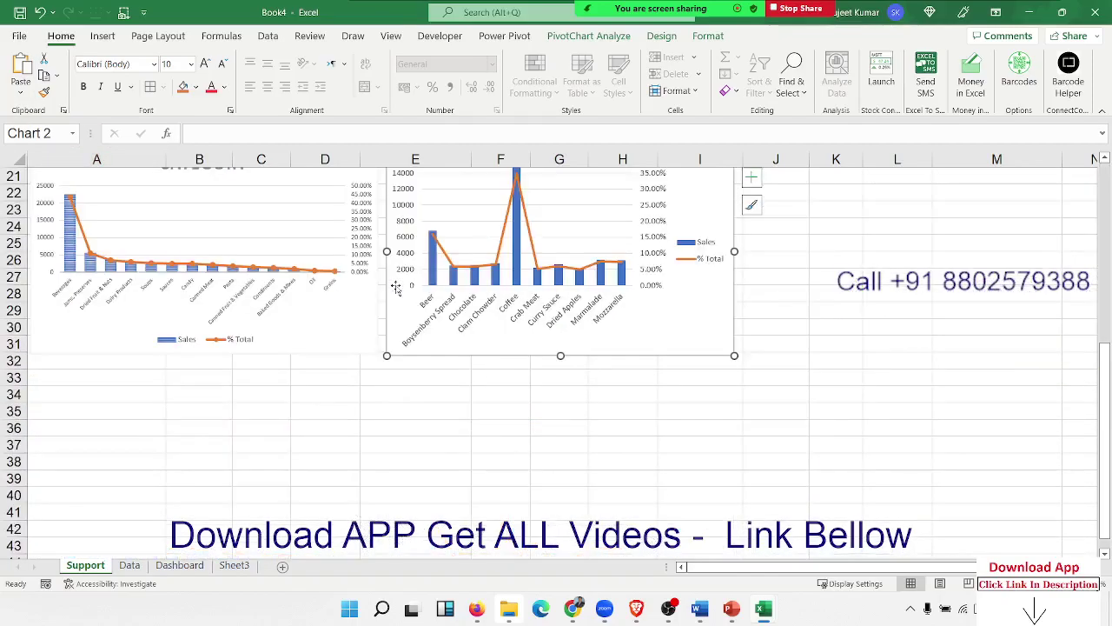
{"action": "left_click", "coordinate": [511, 382]}
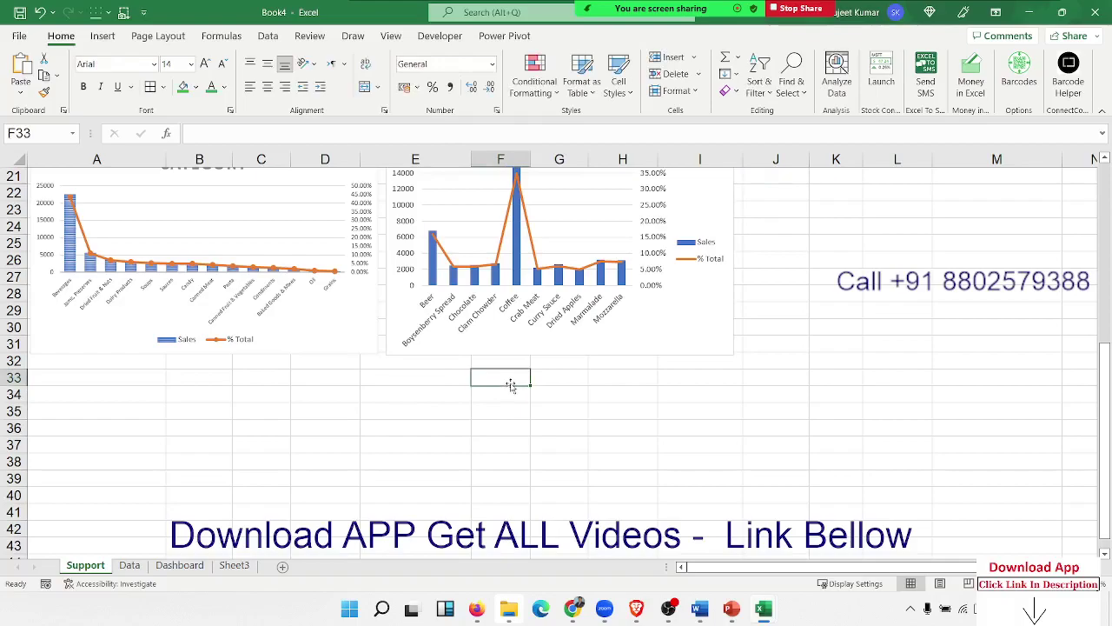
{"action": "scroll", "coordinate": [511, 385], "scroll_direction": "up", "scroll_amount": 3}
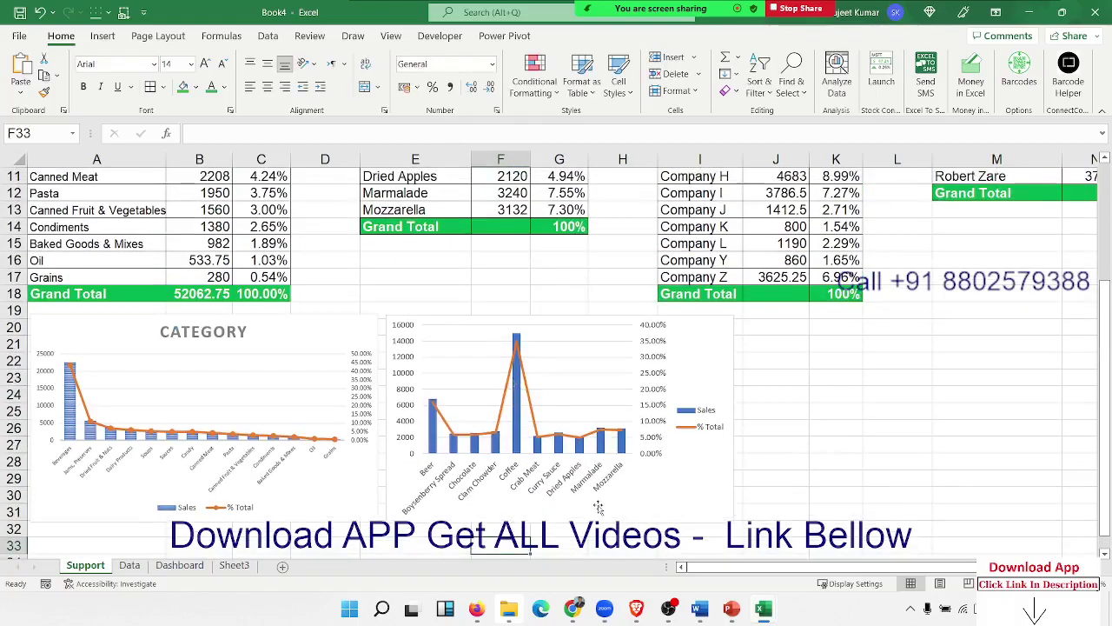
Step: Compare the CATEGORY and product charts, including the CATEGORY chart's % Total line
{"action": "left_click", "coordinate": [639, 506]}
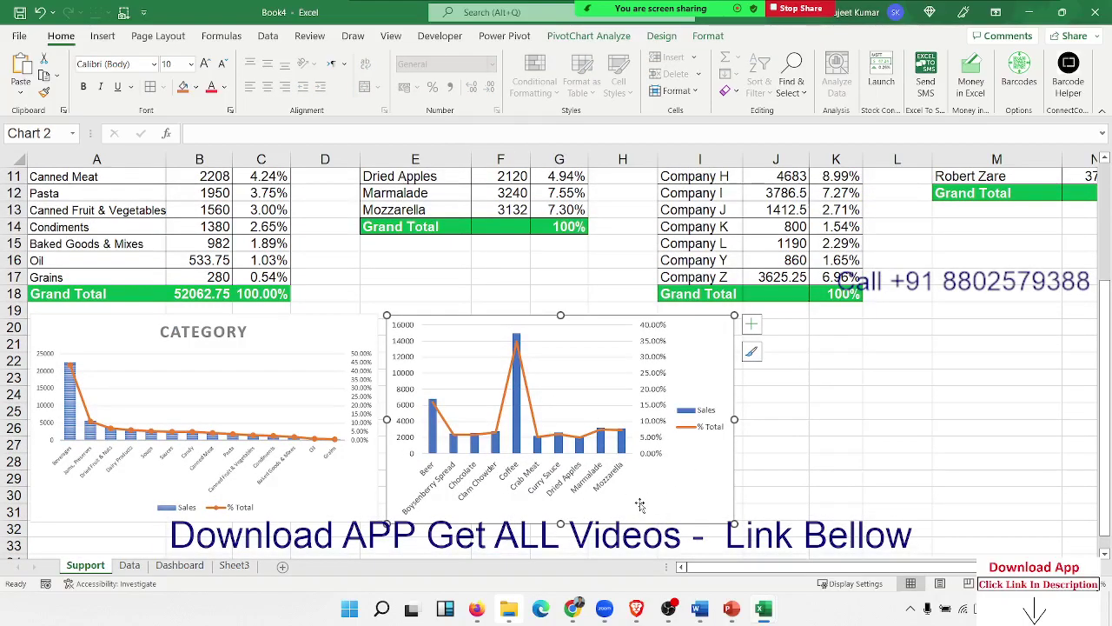
{"action": "left_click", "coordinate": [368, 492]}
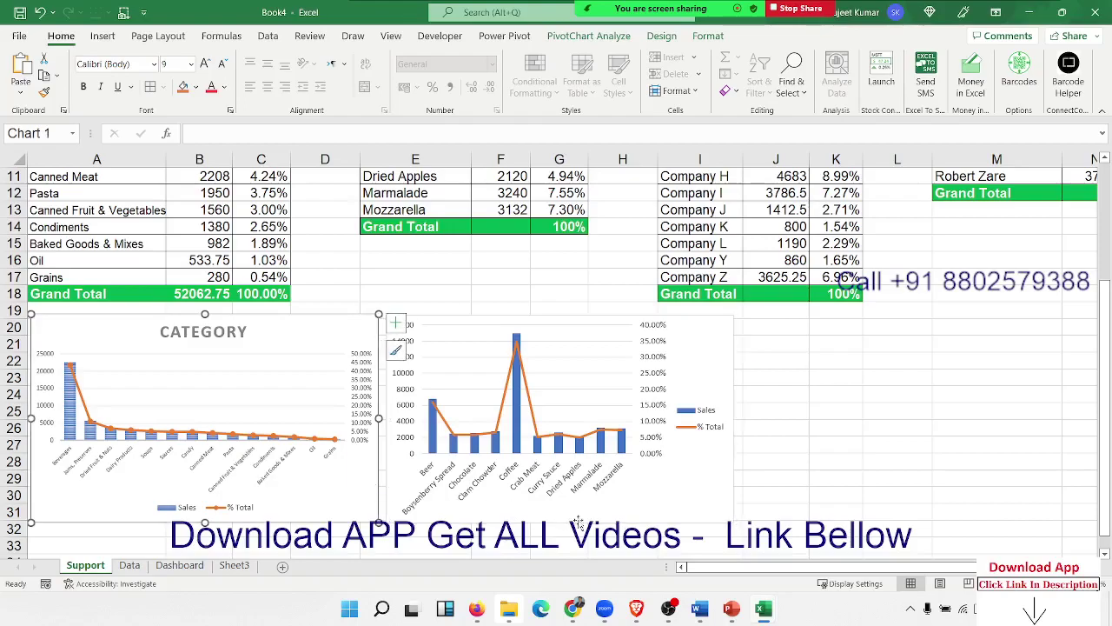
{"action": "left_click", "coordinate": [671, 510]}
{"action": "left_click", "coordinate": [364, 468]}
{"action": "left_click", "coordinate": [233, 432]}
{"action": "scroll", "coordinate": [233, 322], "scroll_direction": "up", "scroll_amount": 4}
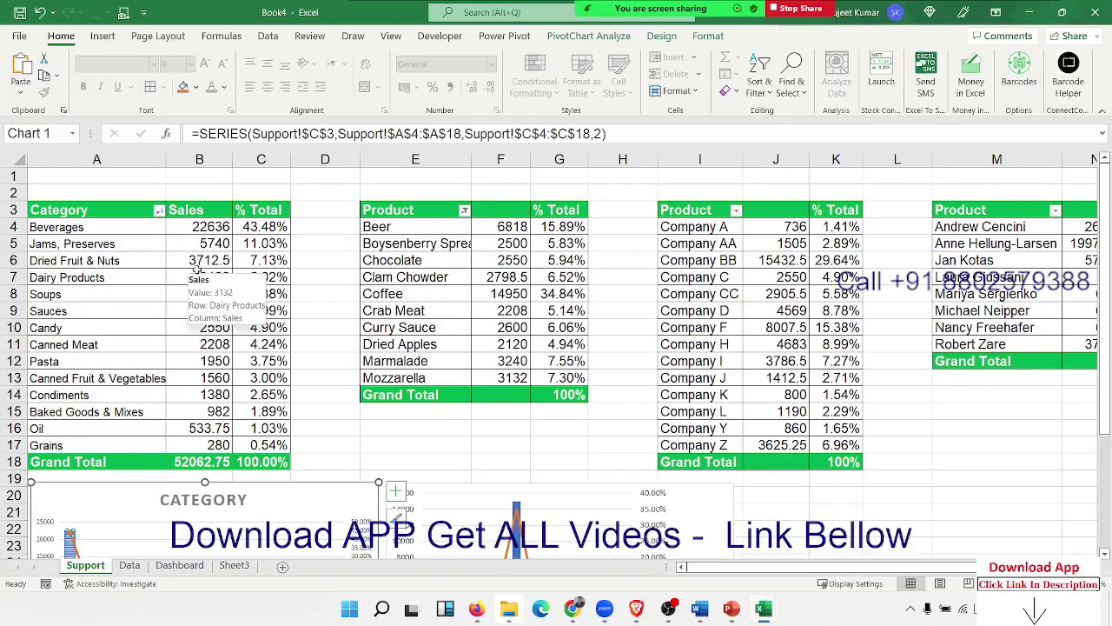
{"action": "scroll", "coordinate": [193, 269], "scroll_direction": "down", "scroll_amount": 3}
{"action": "left_click", "coordinate": [449, 520]}
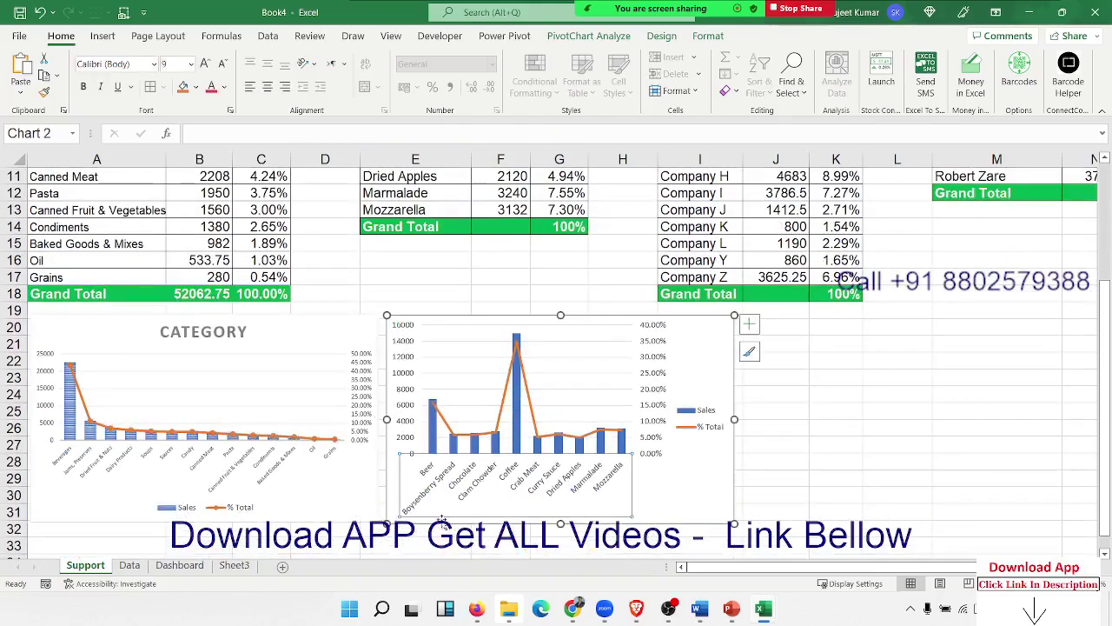
{"action": "scroll", "coordinate": [439, 447], "scroll_direction": "up", "scroll_amount": 3}
Step: Select the product combo chart and show its Chart Elements list
{"action": "left_click", "coordinate": [462, 317]}
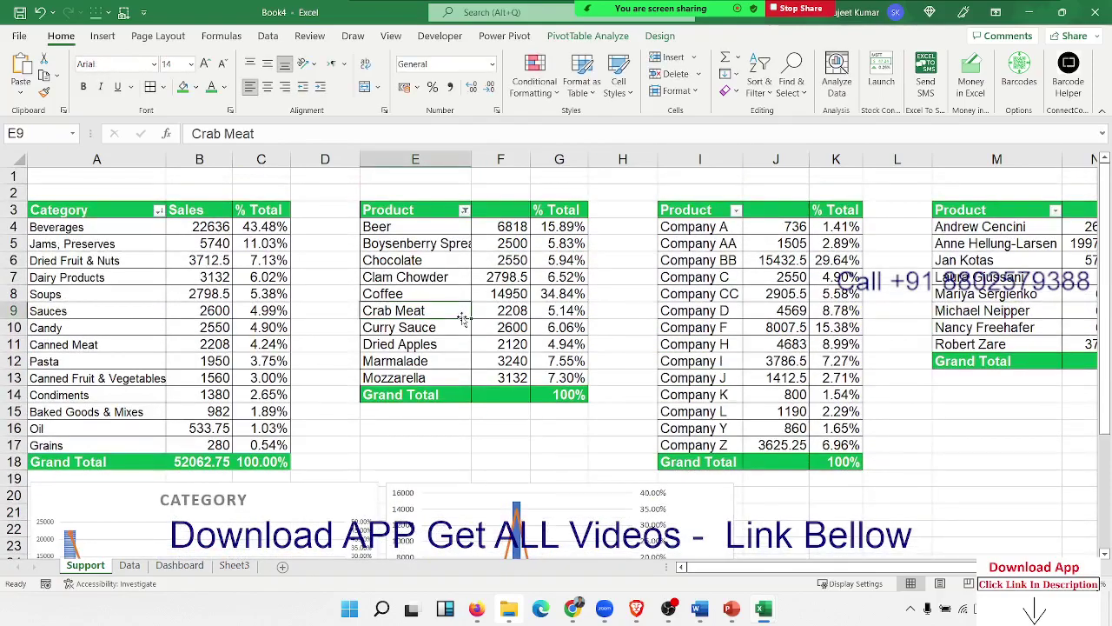
{"action": "scroll", "coordinate": [464, 320], "scroll_direction": "down", "scroll_amount": 3}
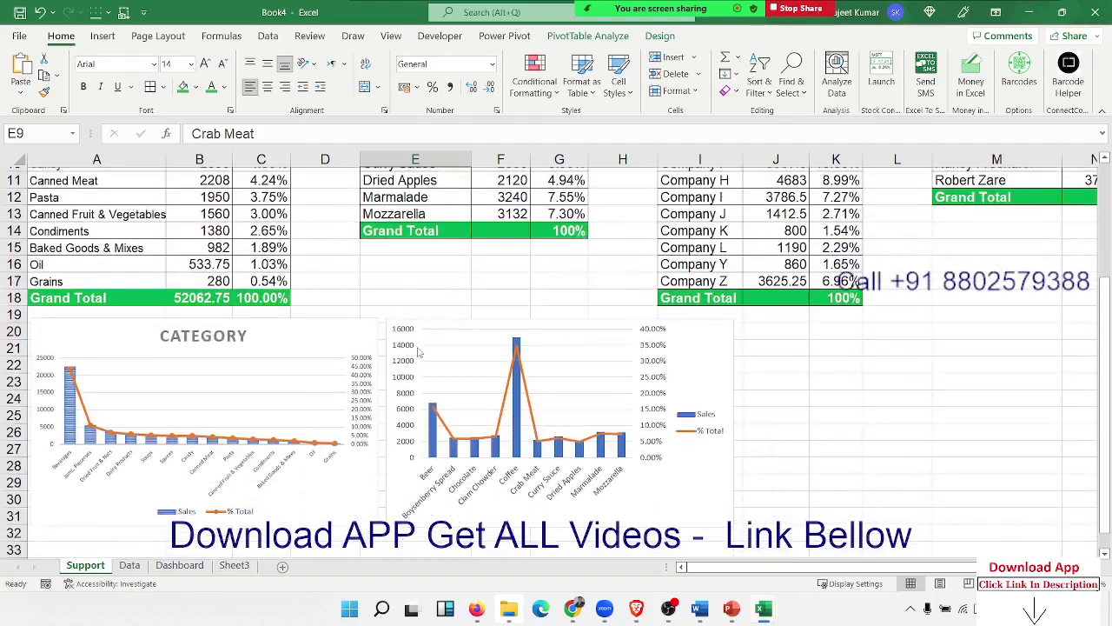
{"action": "left_click", "coordinate": [352, 335]}
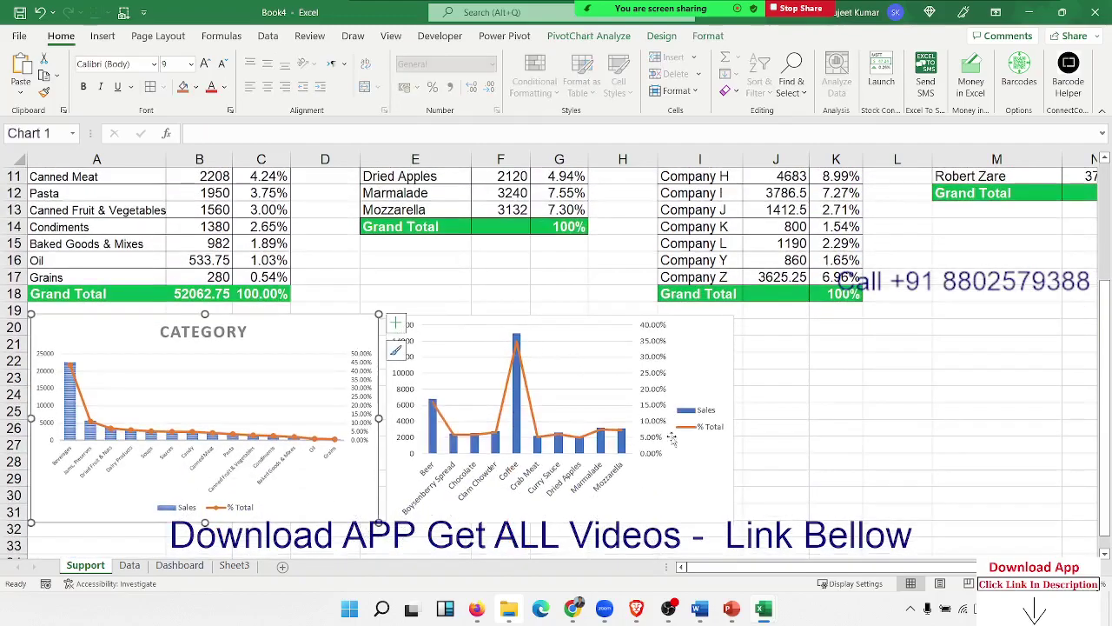
{"action": "left_click", "coordinate": [680, 487]}
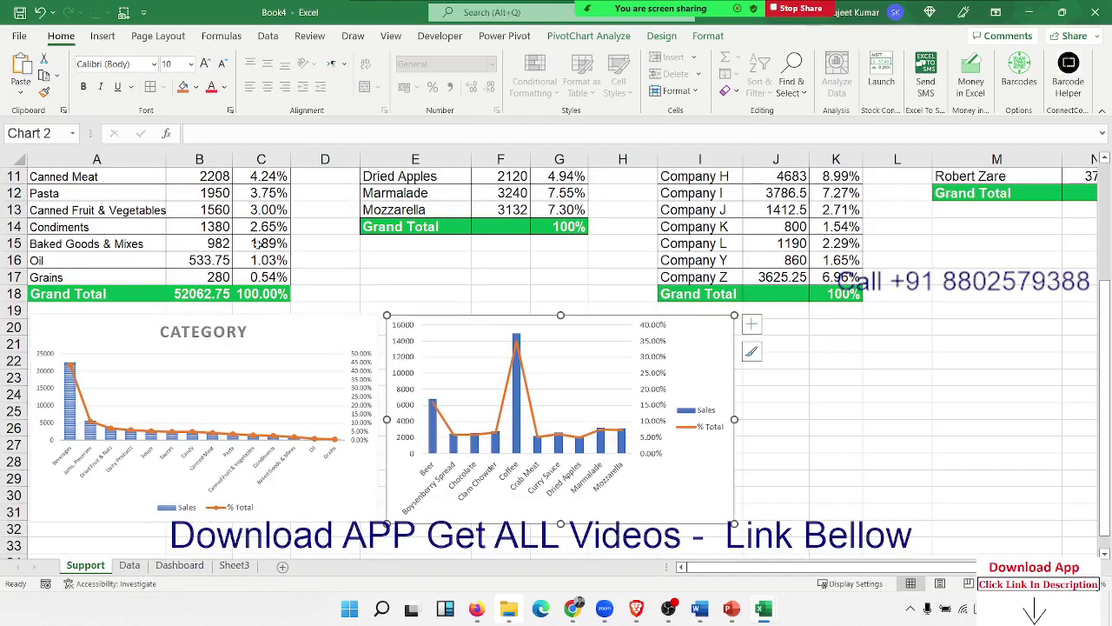
{"action": "left_click", "coordinate": [751, 324]}
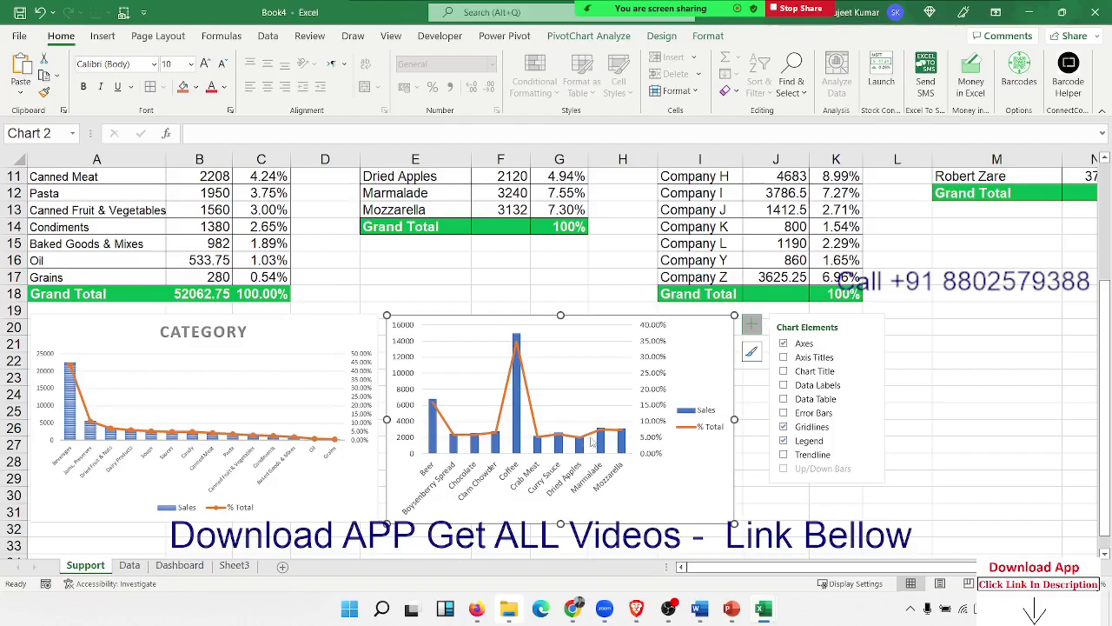
{"action": "mouse_move", "coordinate": [599, 441]}
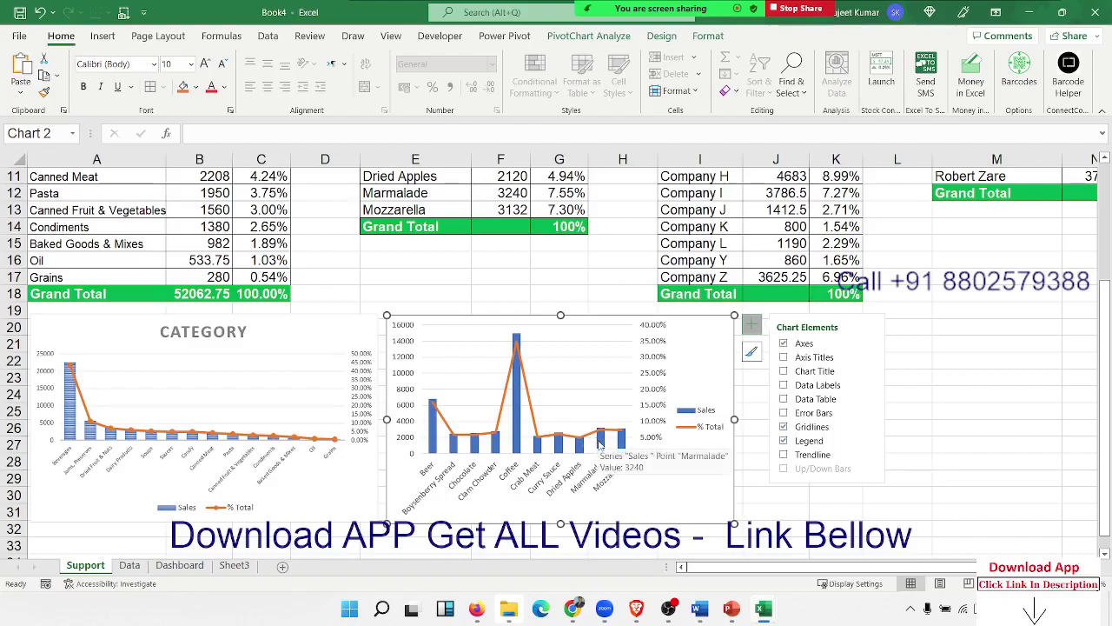
{"action": "right_click", "coordinate": [618, 445]}
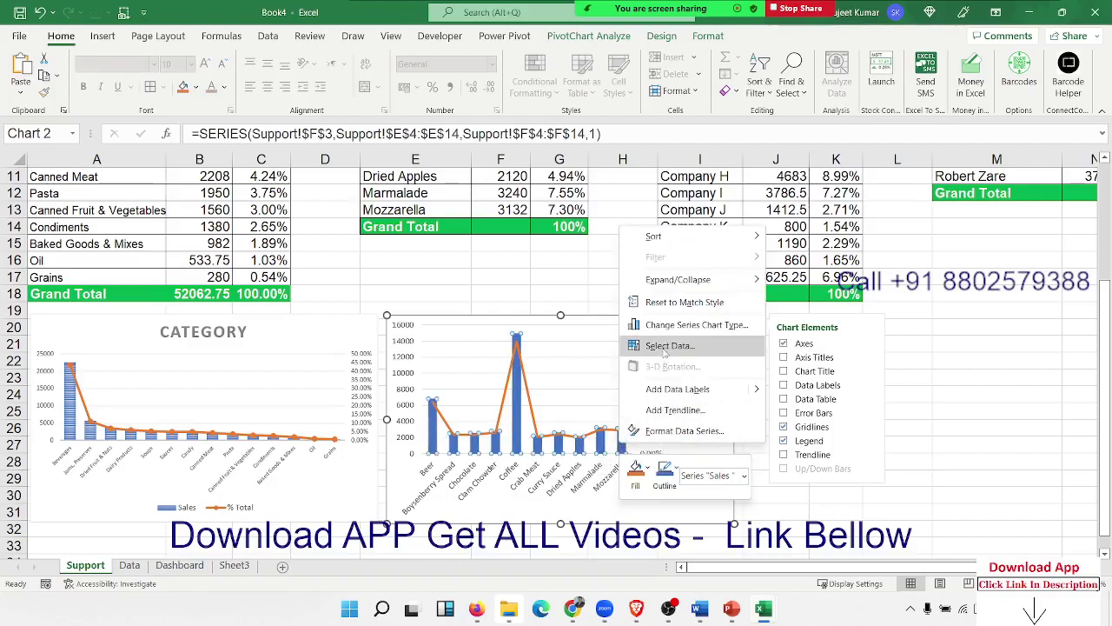
{"action": "left_click", "coordinate": [666, 347]}
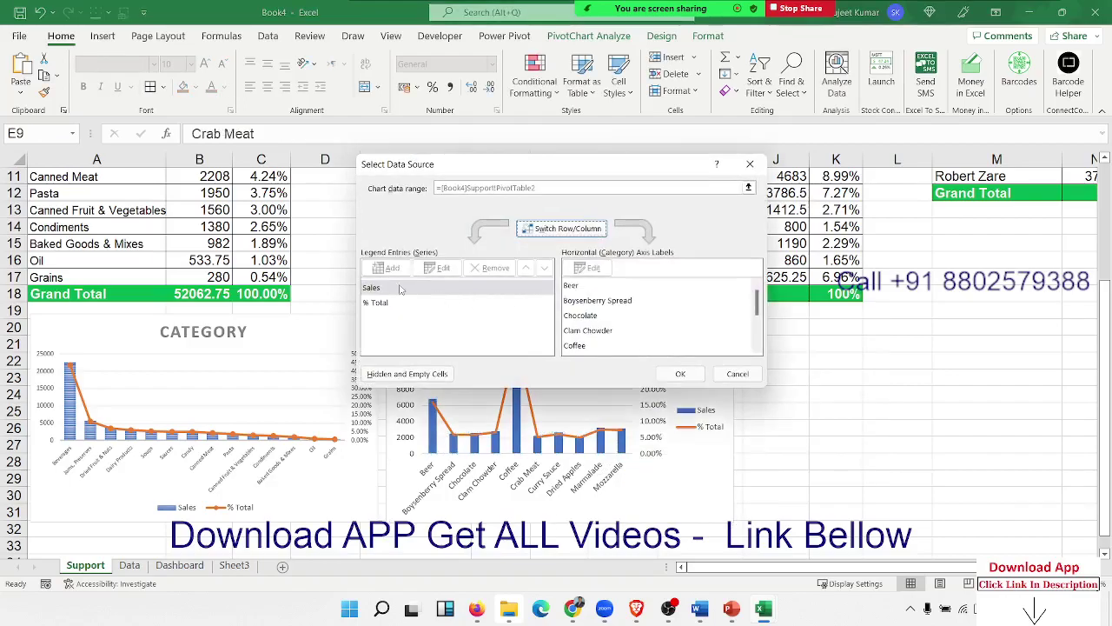
{"action": "left_click", "coordinate": [737, 374]}
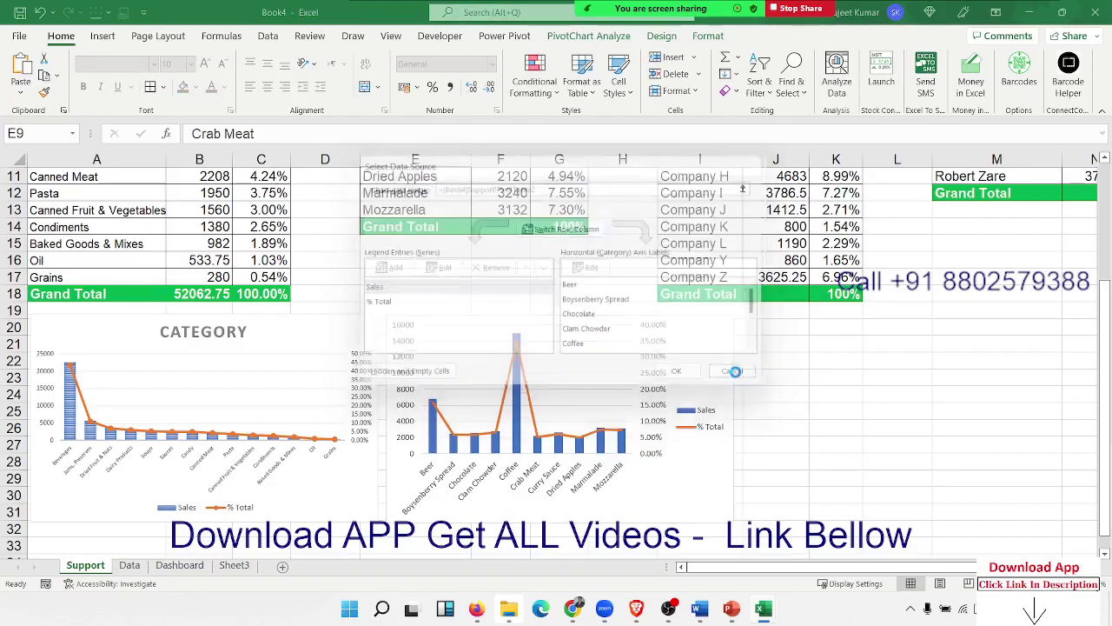
{"action": "left_click", "coordinate": [700, 475]}
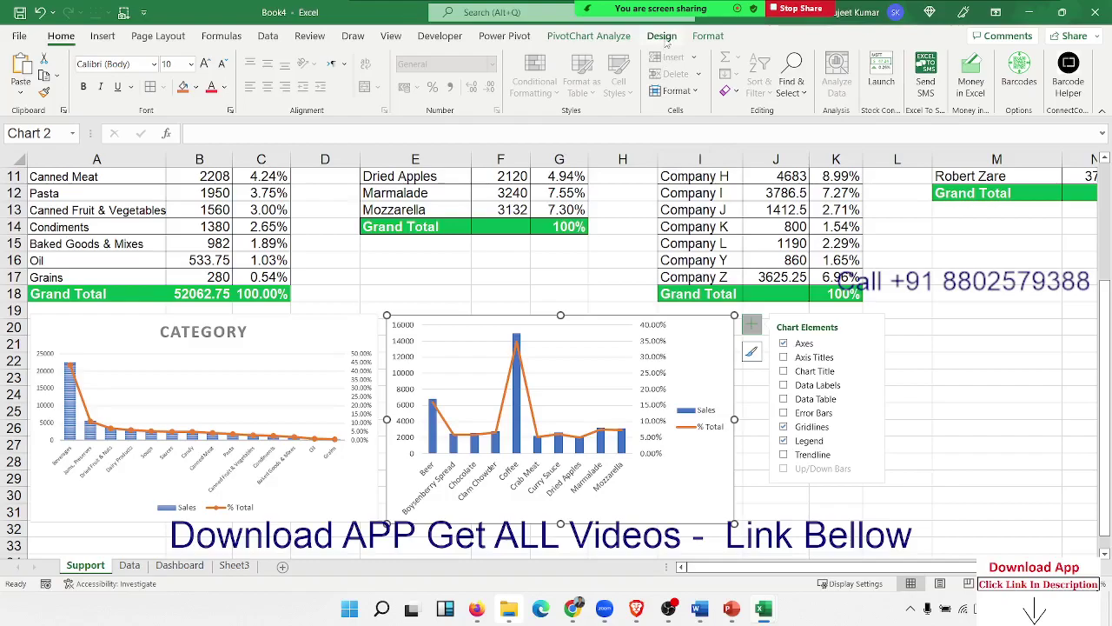
Step: Apply a titled Quick Layout and the striped Chart Style 2 to the second chart
{"action": "left_click", "coordinate": [662, 37]}
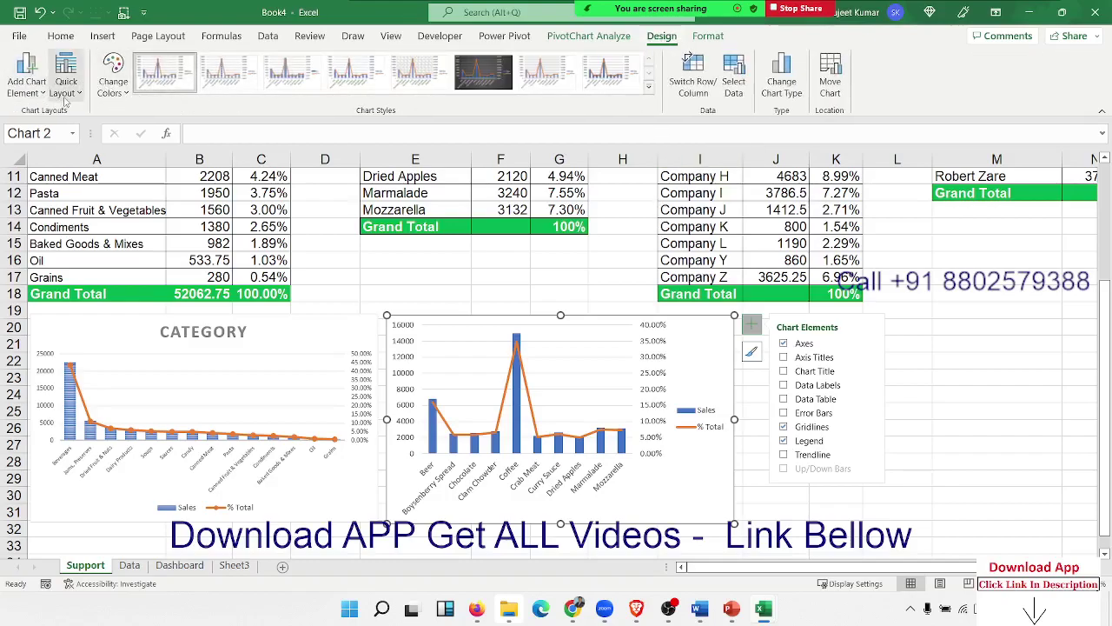
{"action": "left_click", "coordinate": [65, 94]}
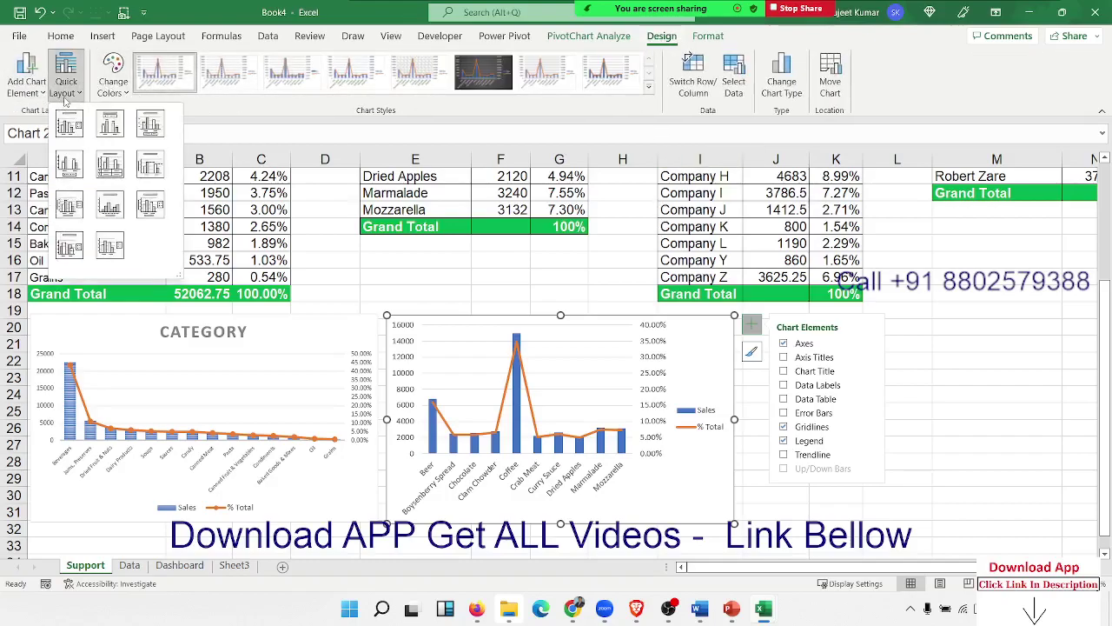
{"action": "left_click", "coordinate": [152, 130]}
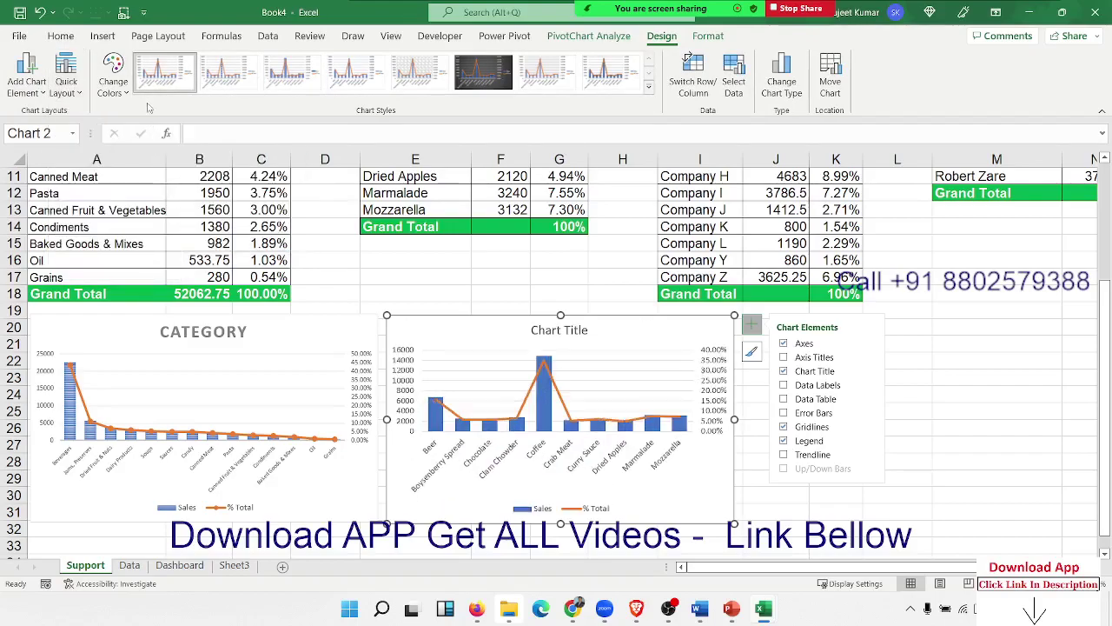
{"action": "left_click", "coordinate": [66, 85]}
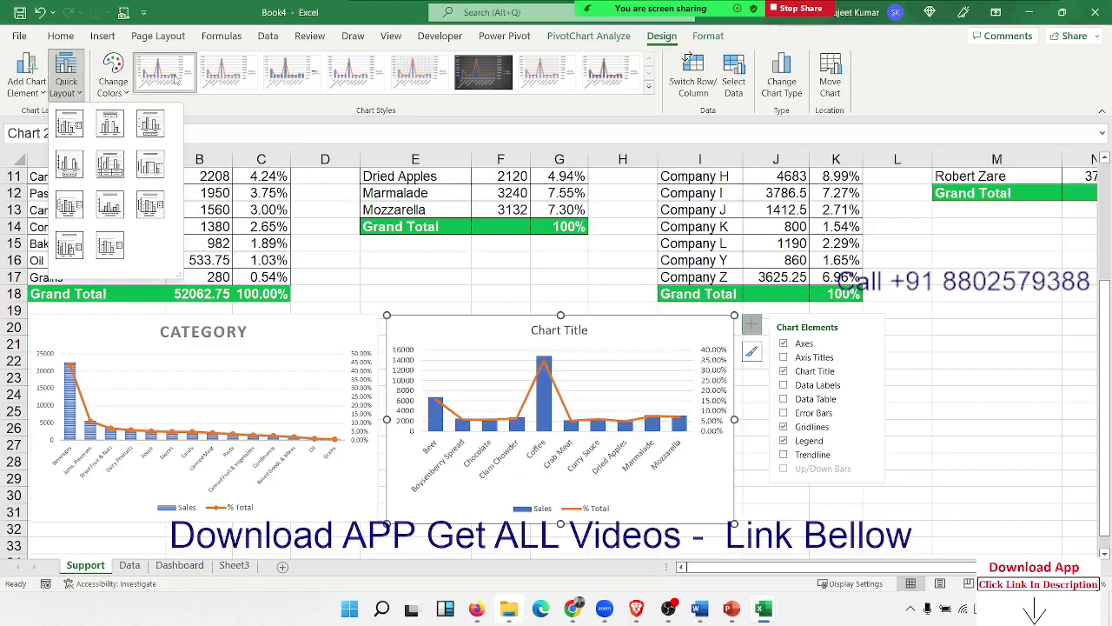
{"action": "left_click", "coordinate": [211, 78]}
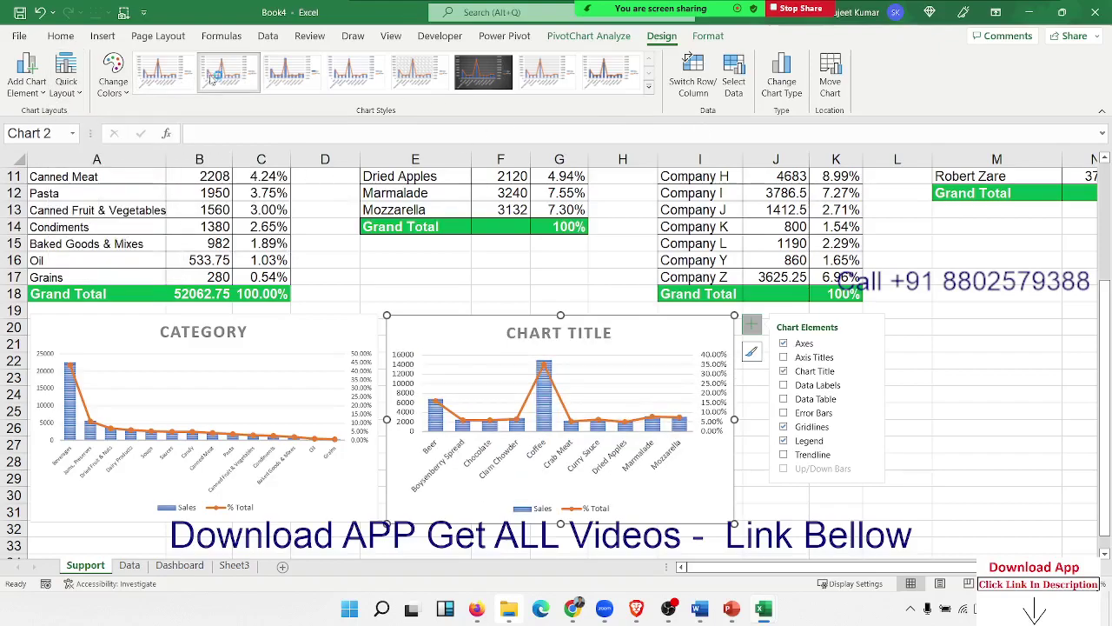
Step: Shrink the category (to size 6), value and percentage axis label fonts
{"action": "left_click", "coordinate": [619, 462]}
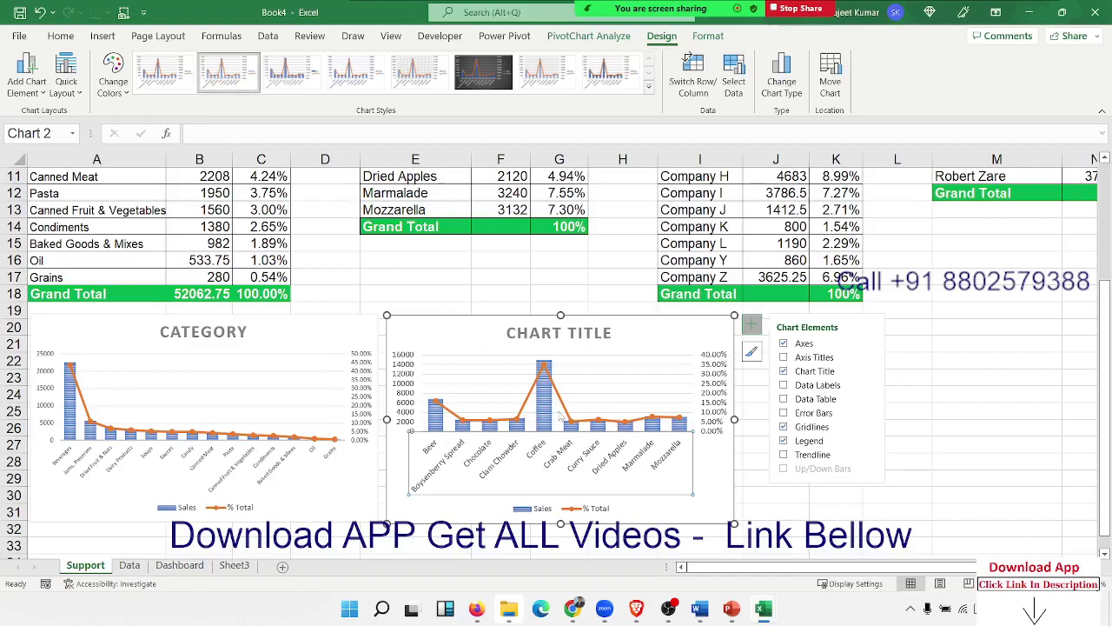
{"action": "left_click", "coordinate": [61, 36]}
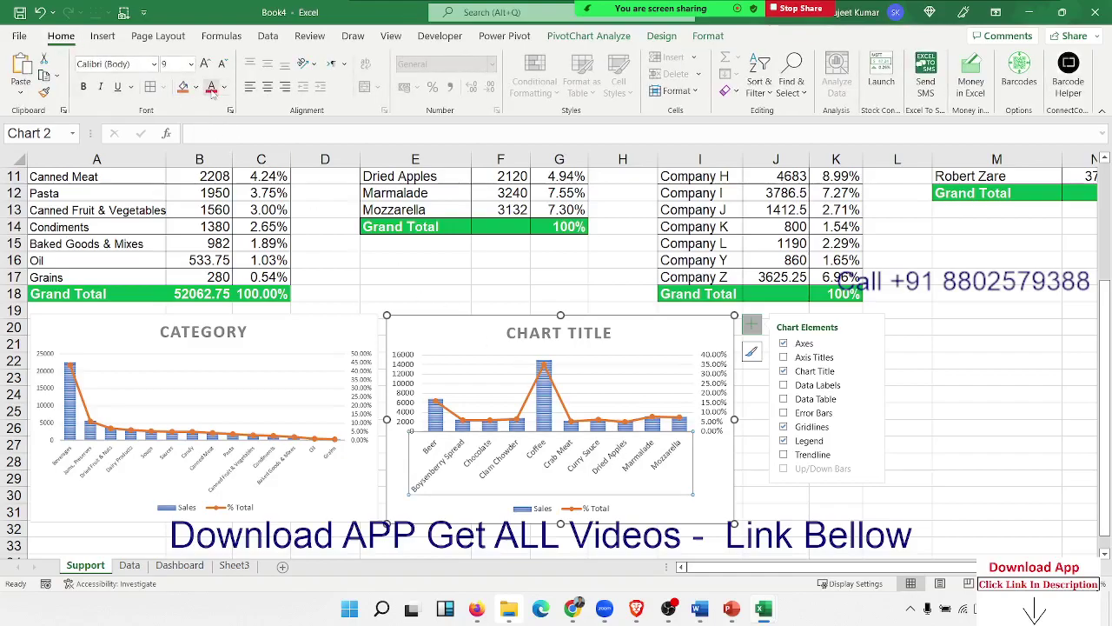
{"action": "left_click", "coordinate": [222, 65]}
{"action": "left_click", "coordinate": [222, 65]}
{"action": "left_click", "coordinate": [222, 66]}
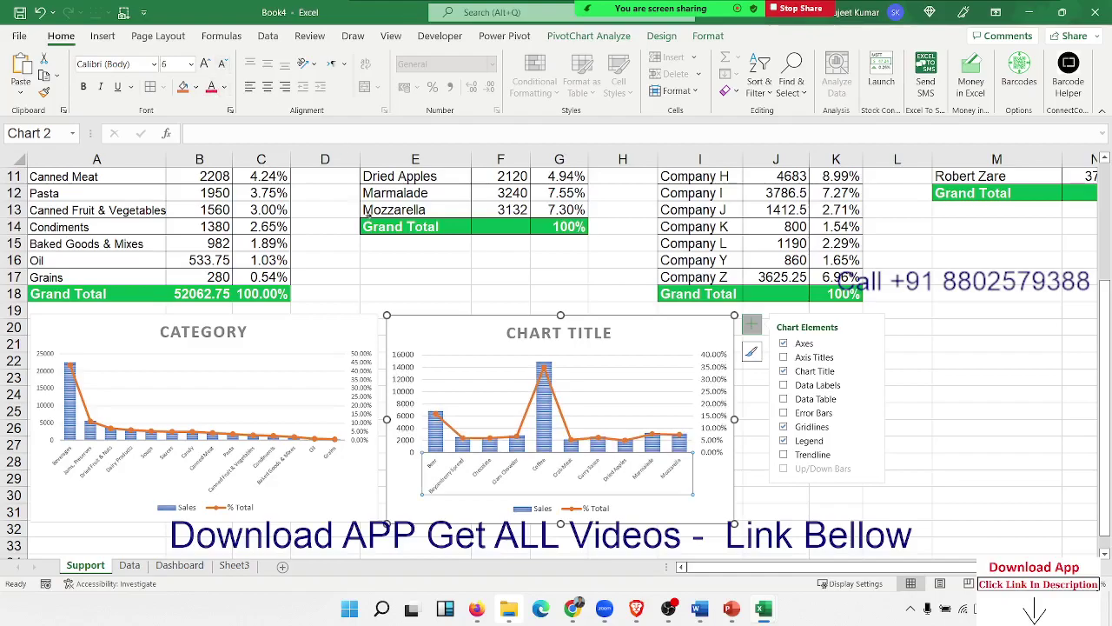
{"action": "left_click", "coordinate": [411, 371]}
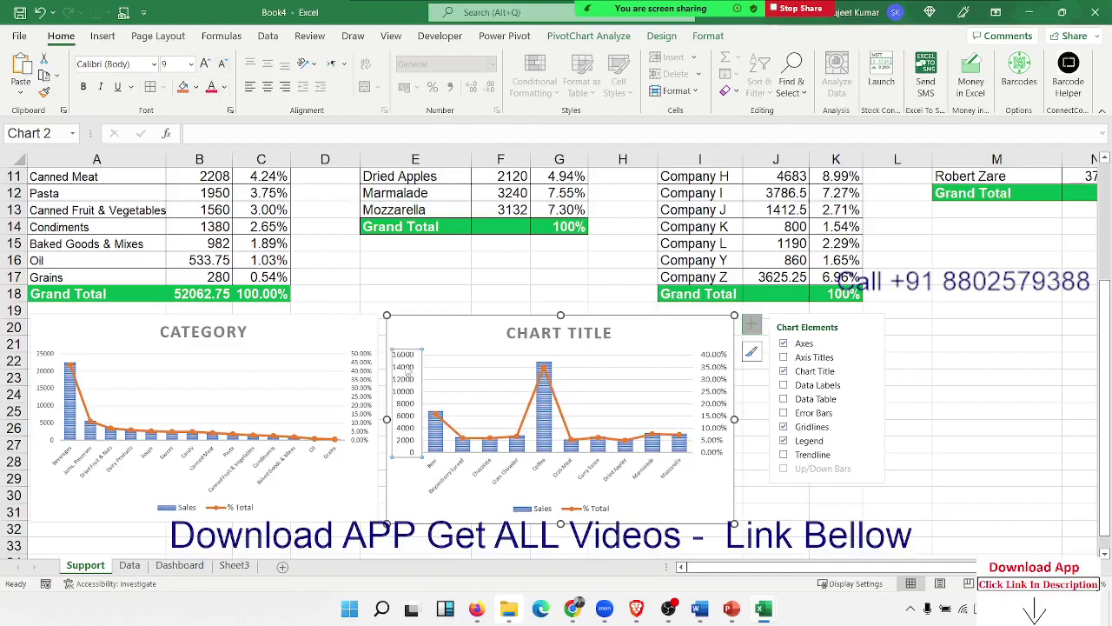
{"action": "left_click", "coordinate": [223, 67]}
{"action": "left_click", "coordinate": [222, 65]}
{"action": "left_click", "coordinate": [708, 375]}
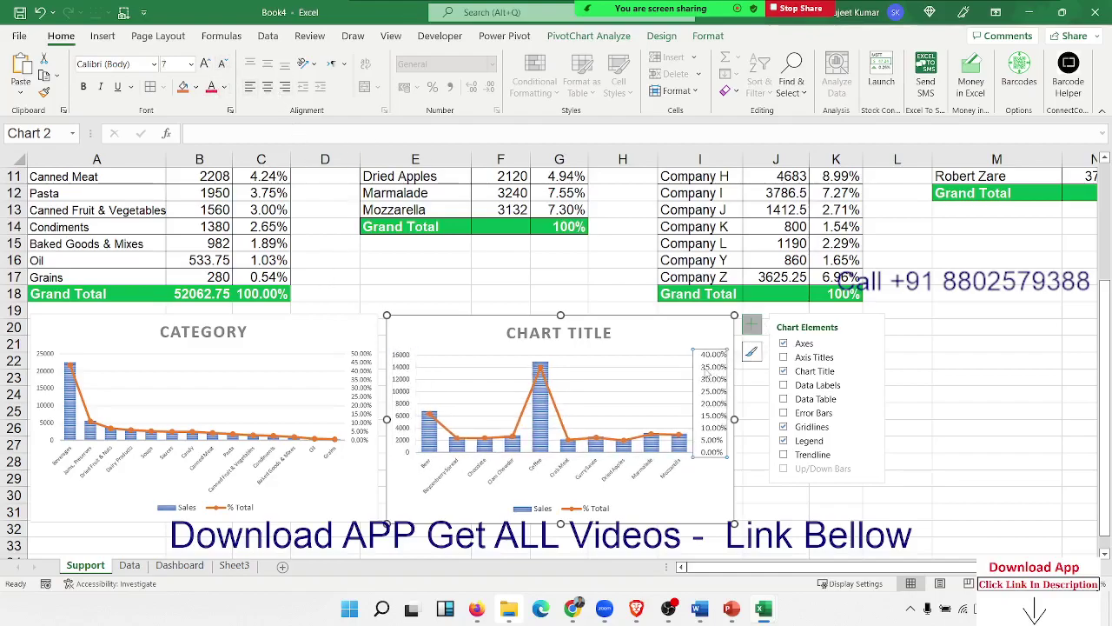
{"action": "left_click", "coordinate": [222, 65]}
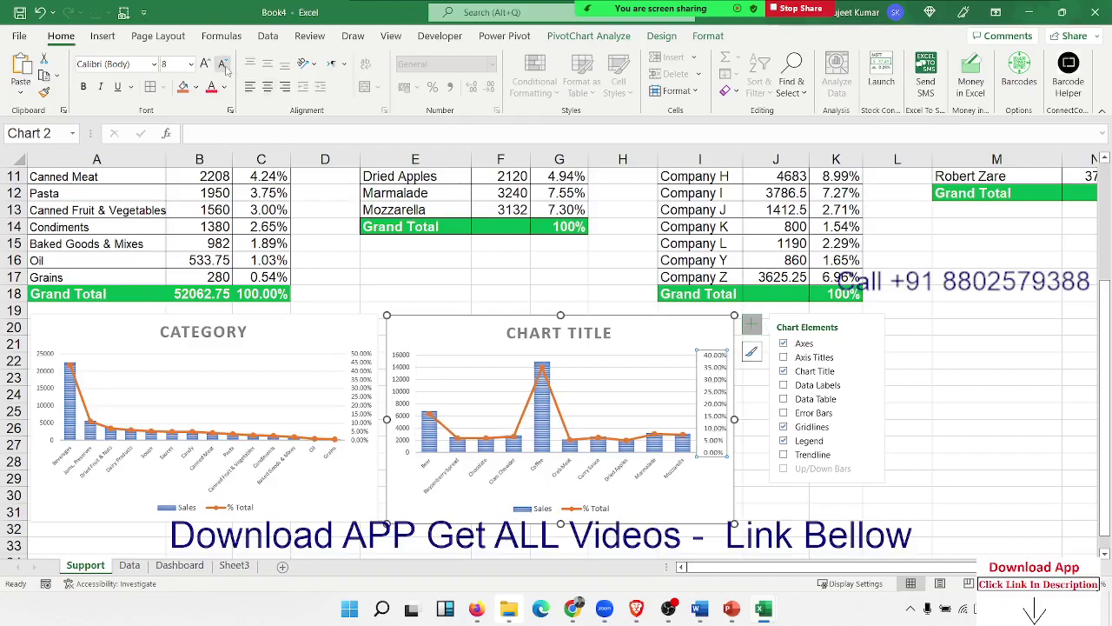
Step: Retype the chart title as PRODUCT
{"action": "left_click", "coordinate": [509, 333]}
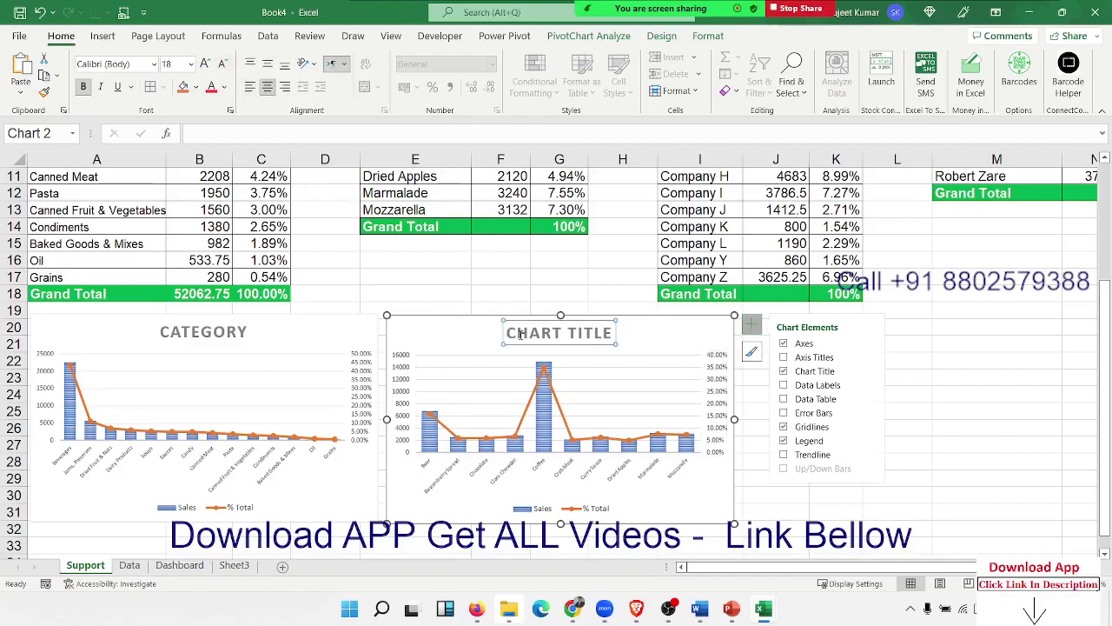
{"action": "left_click", "coordinate": [519, 333]}
{"action": "triple_click", "coordinate": [519, 334]}
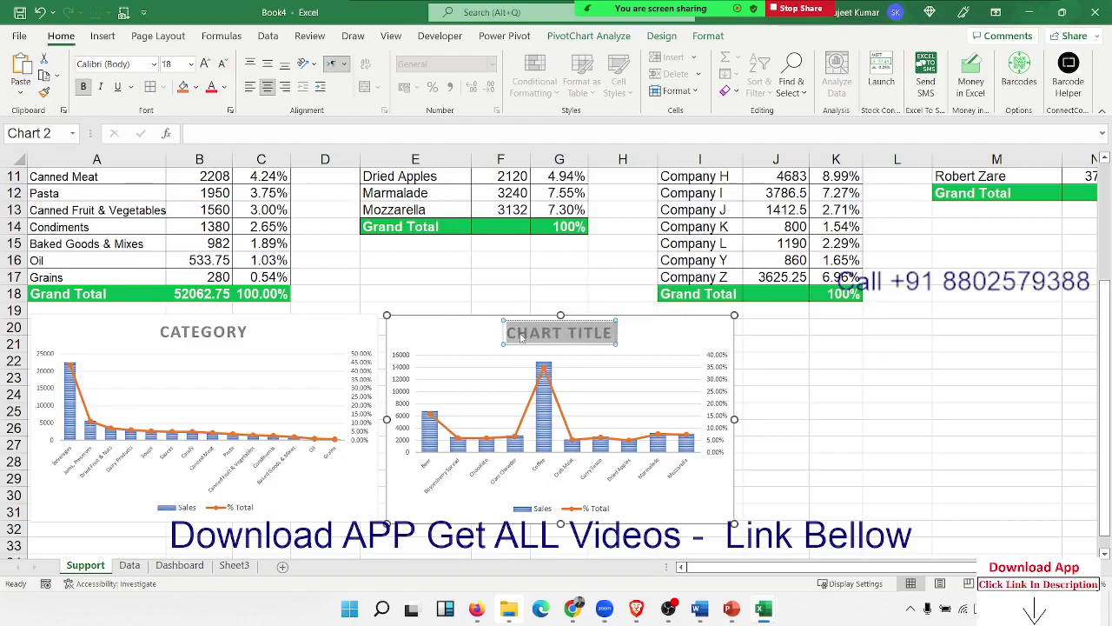
{"action": "type", "text": "PRODU"}
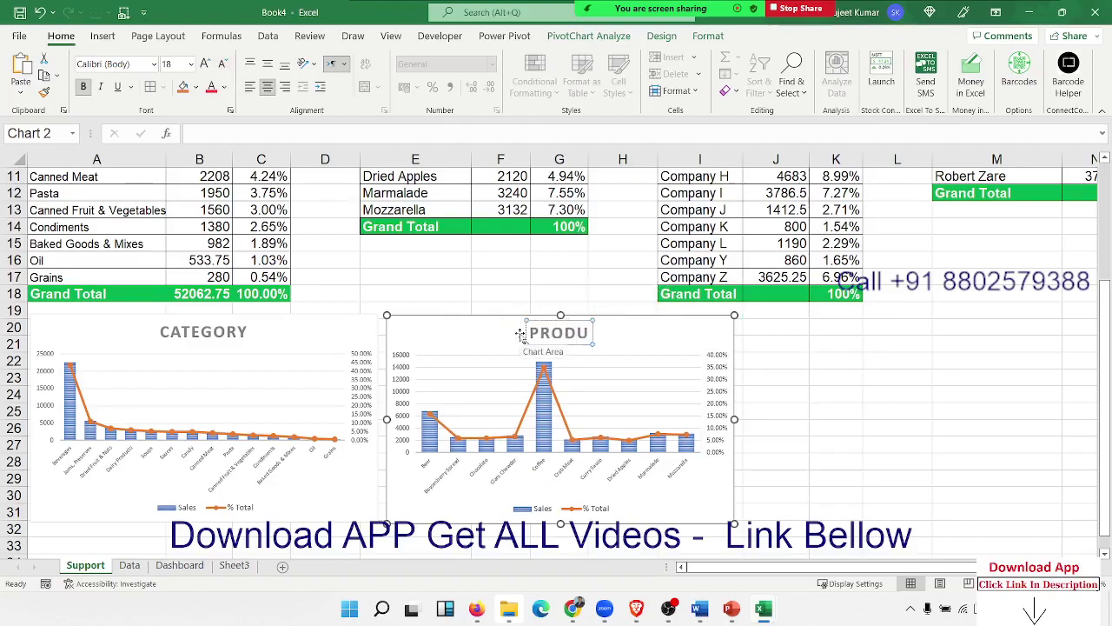
{"action": "type", "text": "CT"}
Step: Finish the PRODUCT title and drag the chart left beside CATEGORY
{"action": "left_click", "coordinate": [843, 389]}
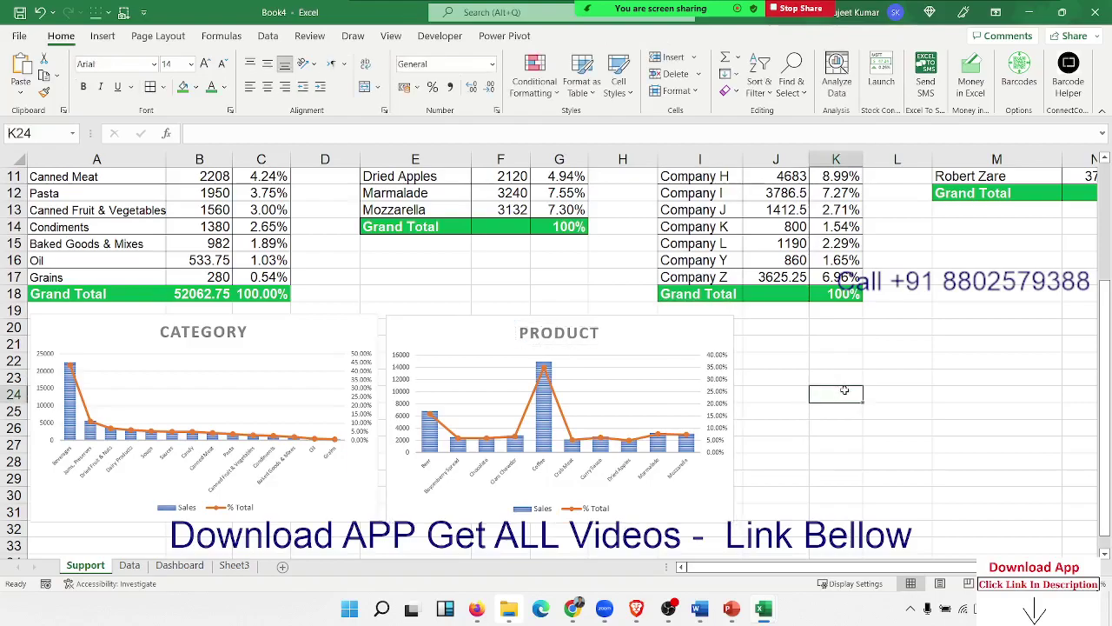
{"action": "left_click", "coordinate": [423, 499]}
{"action": "left_click_drag", "start_coordinate": [424, 498], "coordinate": [419, 498]}
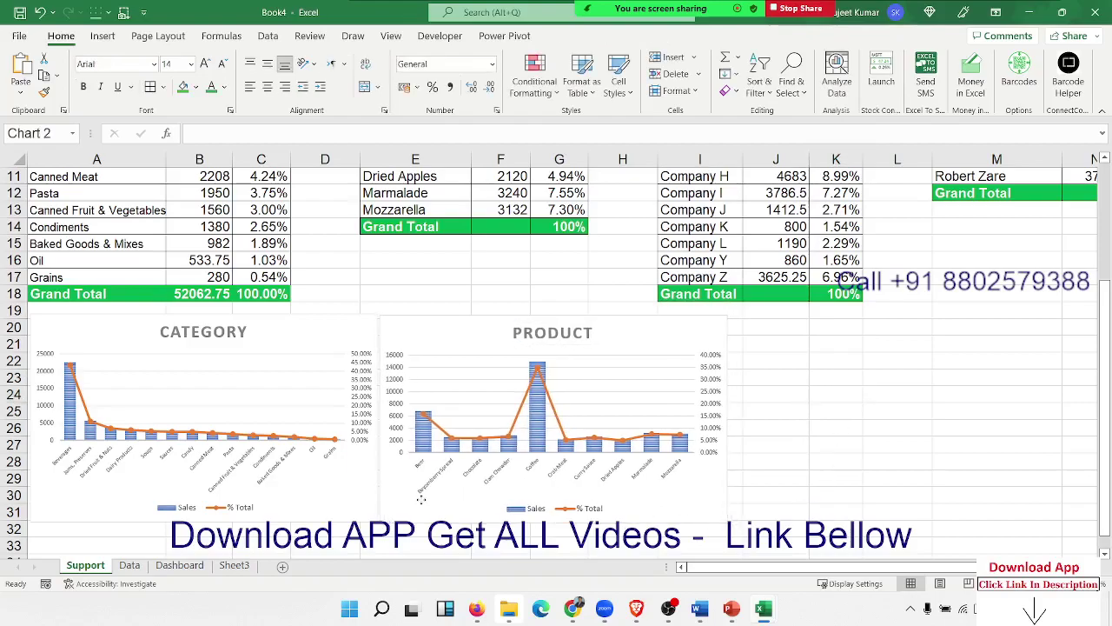
{"action": "left_click", "coordinate": [896, 477]}
Step: Paste a copy of the CATEGORY chart beside the company pivot table
{"action": "scroll", "coordinate": [822, 571], "scroll_direction": "right", "scroll_amount": 2}
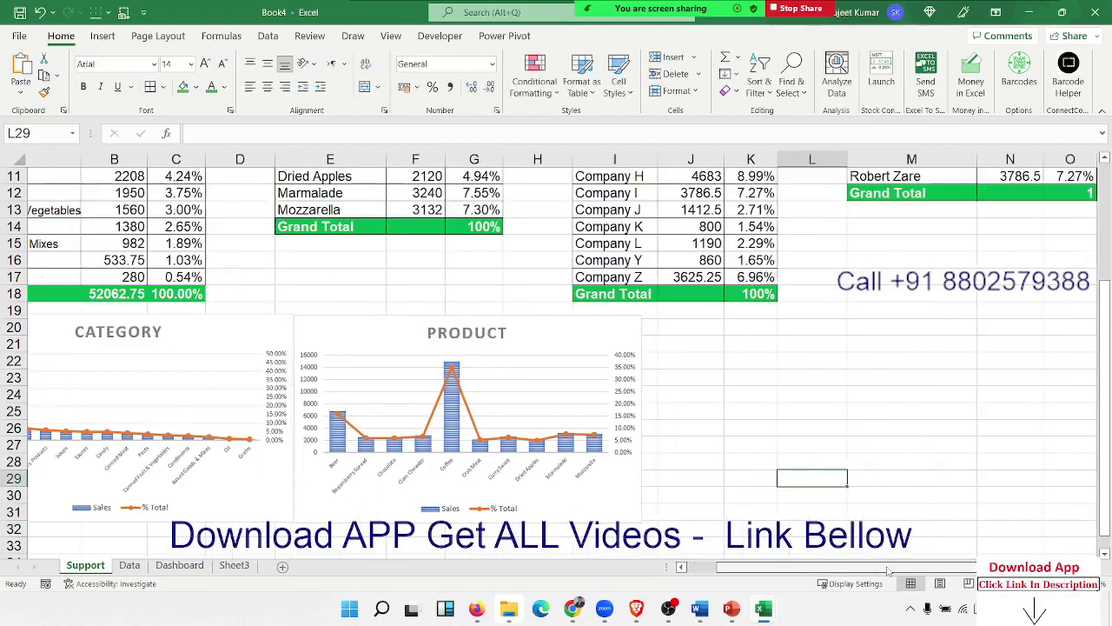
{"action": "left_click", "coordinate": [695, 243]}
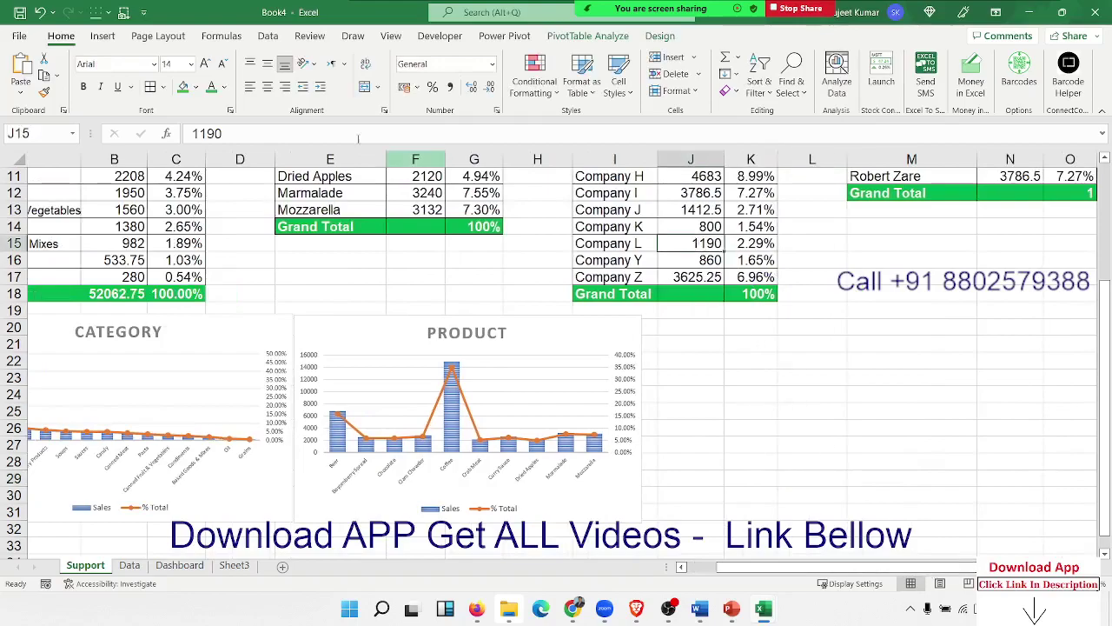
{"action": "left_click", "coordinate": [102, 36]}
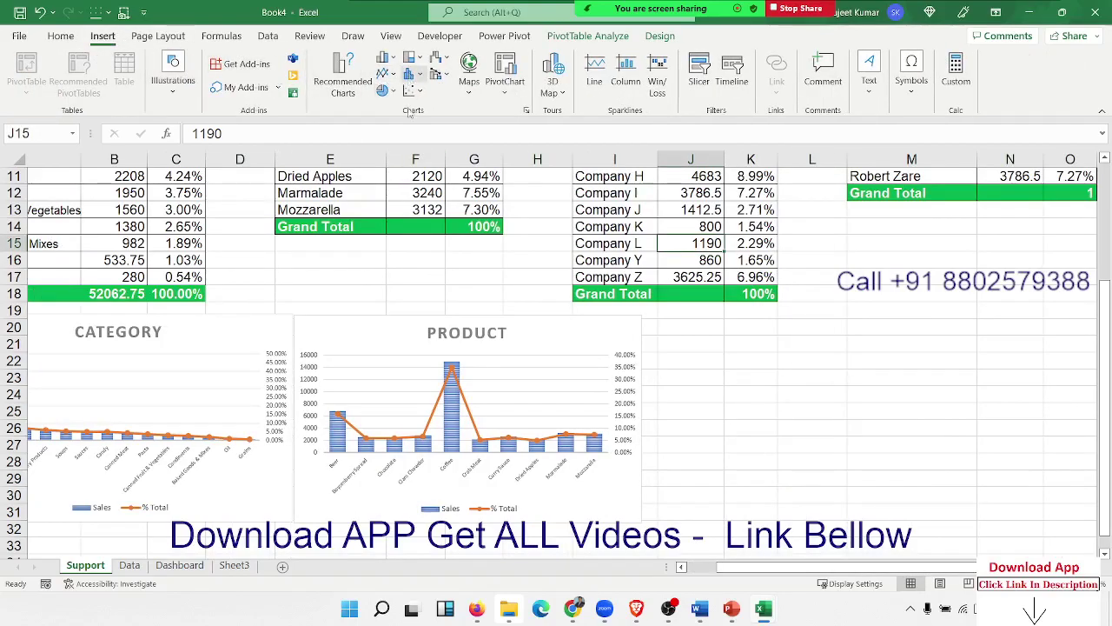
{"action": "left_click", "coordinate": [525, 345]}
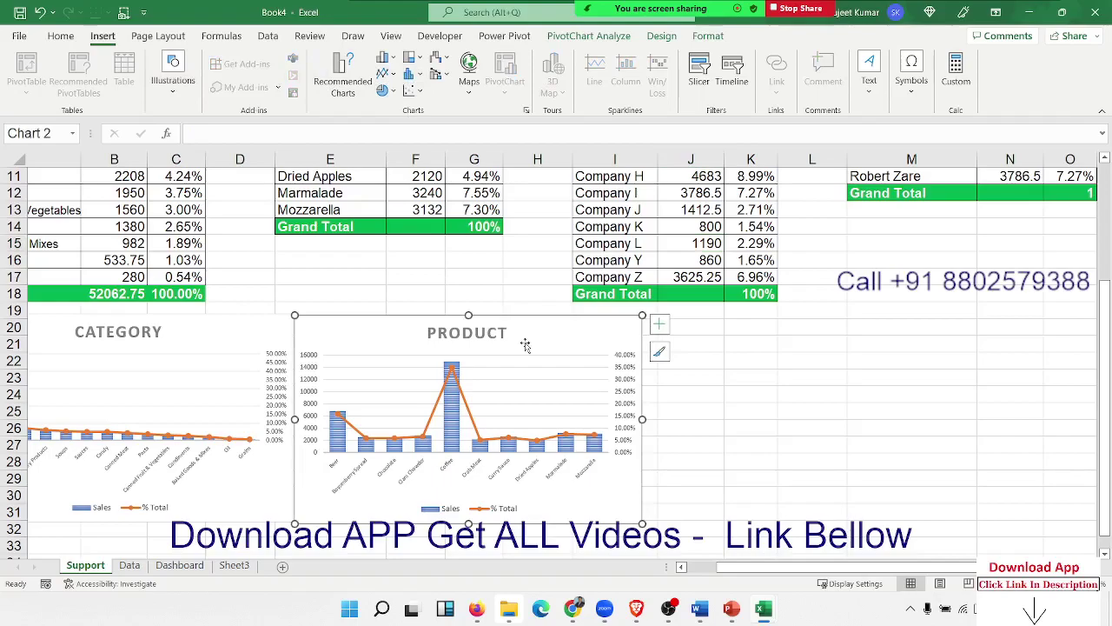
{"action": "left_click", "coordinate": [885, 348]}
{"action": "left_click", "coordinate": [719, 326]}
{"action": "key", "text": "ctrl+v"}
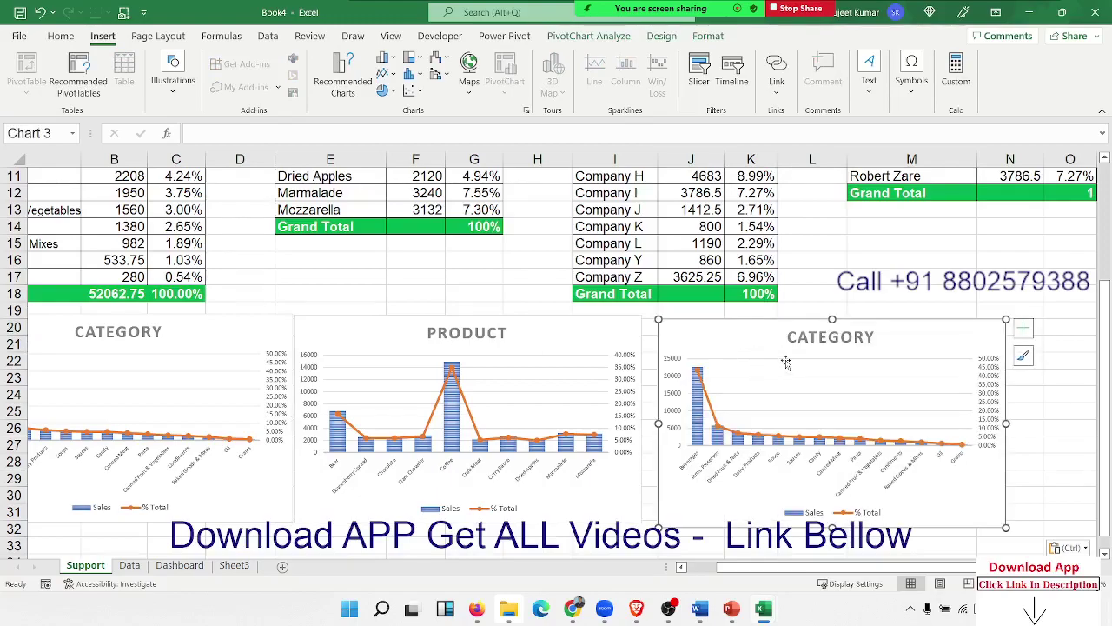
Step: Inspect the copied chart's Sales and % Total series in Select Data, closing unchanged
{"action": "right_click", "coordinate": [787, 363]}
{"action": "left_click", "coordinate": [837, 456]}
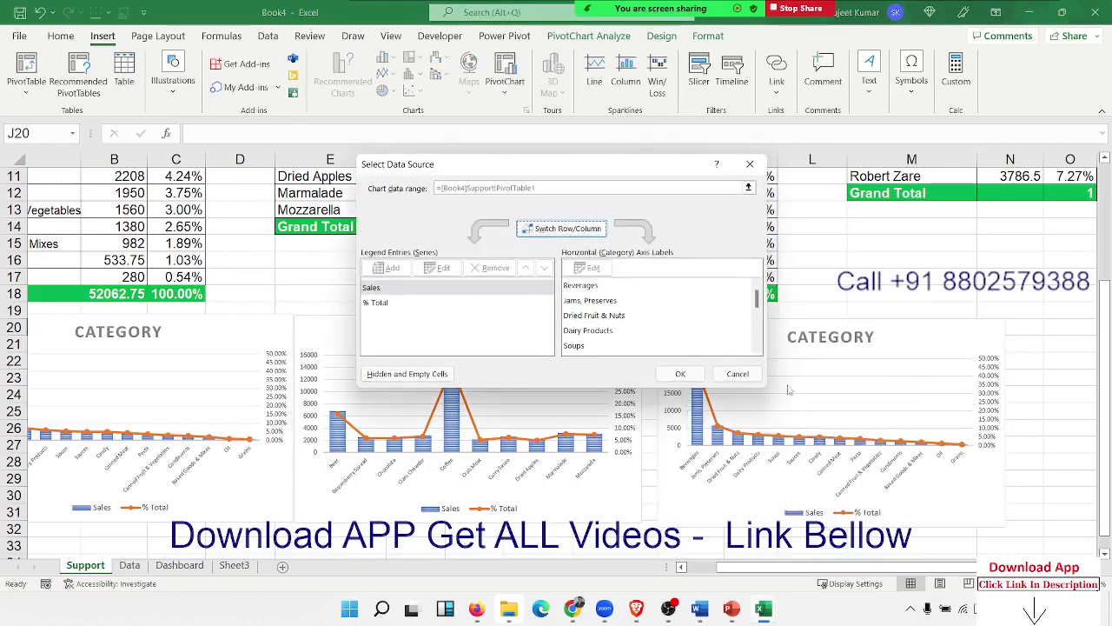
{"action": "left_click", "coordinate": [392, 310]}
{"action": "left_click", "coordinate": [392, 290]}
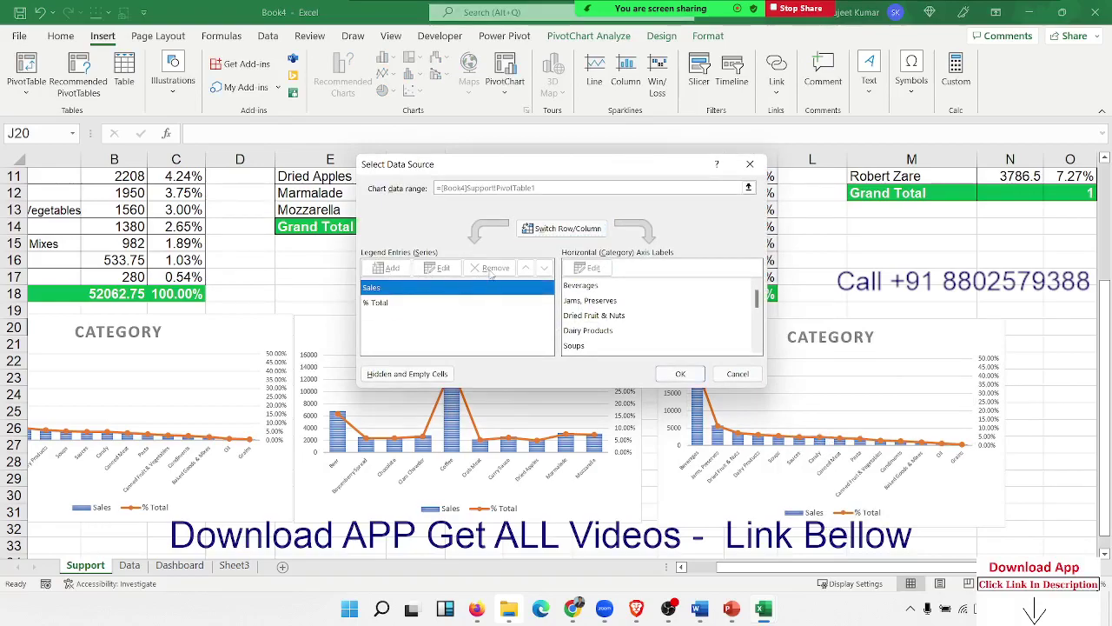
{"action": "left_click", "coordinate": [395, 302]}
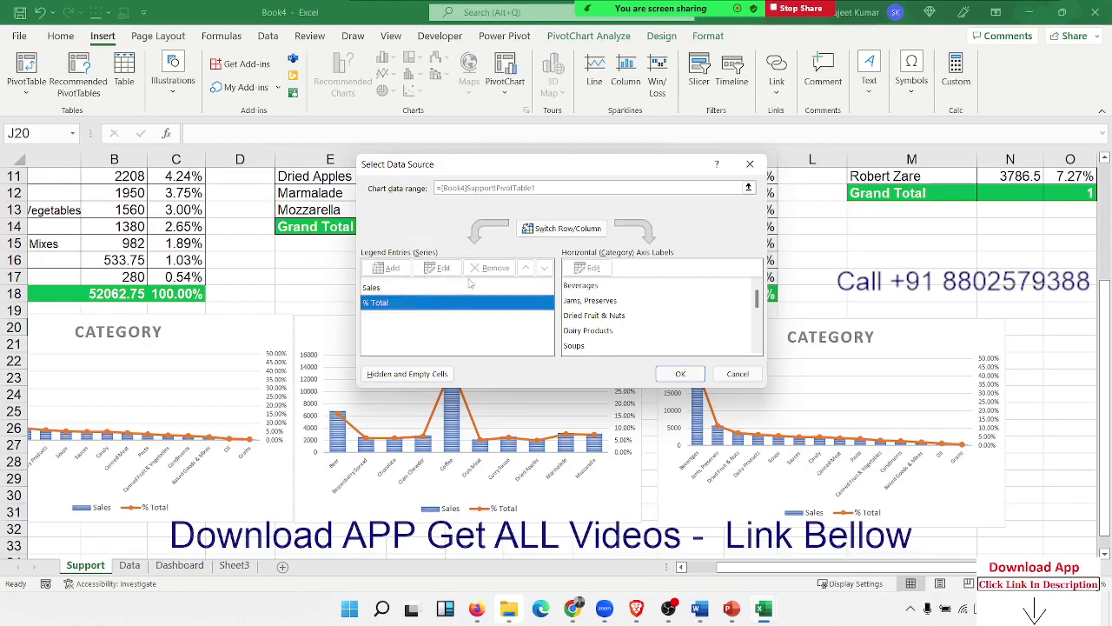
{"action": "left_click", "coordinate": [738, 373]}
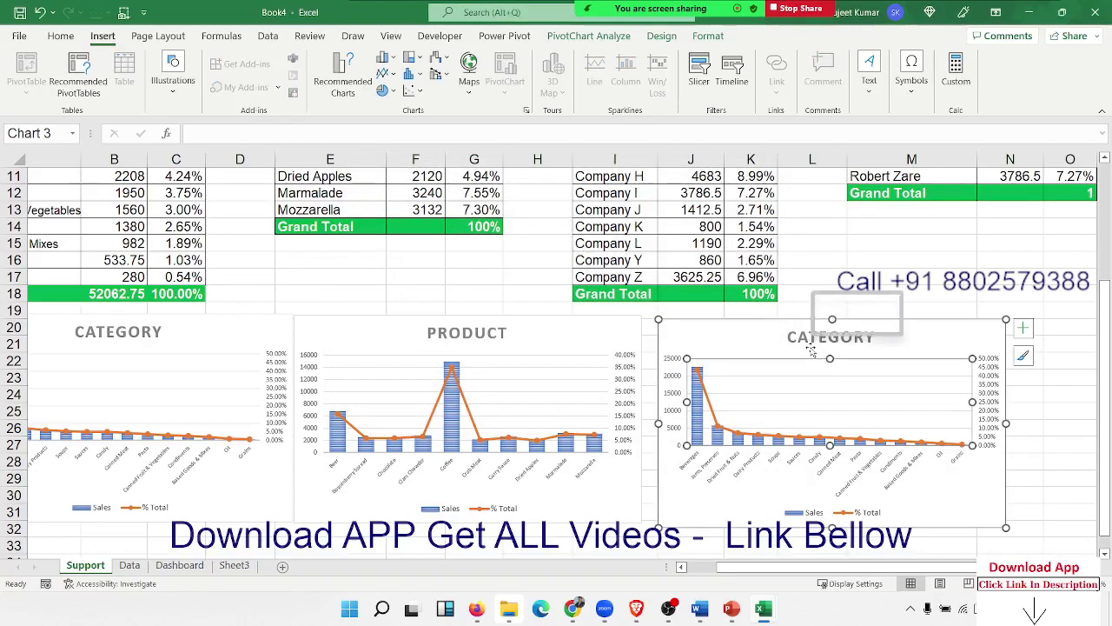
Step: Review the copy's data source once more, then delete the copied CATEGORY chart
{"action": "right_click", "coordinate": [810, 348]}
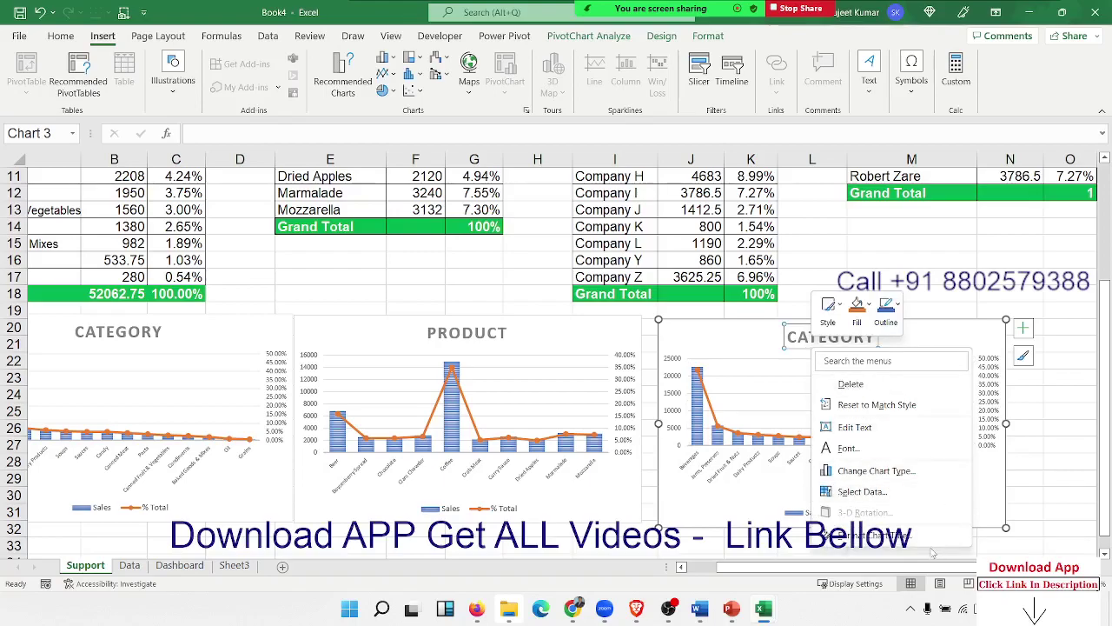
{"action": "left_click", "coordinate": [879, 491]}
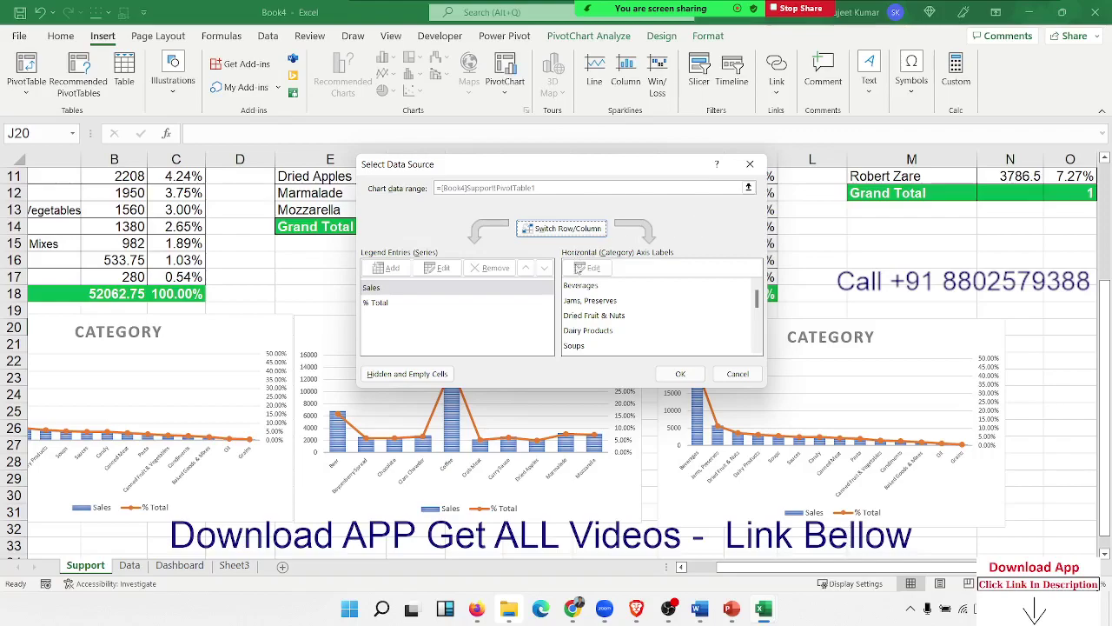
{"action": "left_click", "coordinate": [572, 319]}
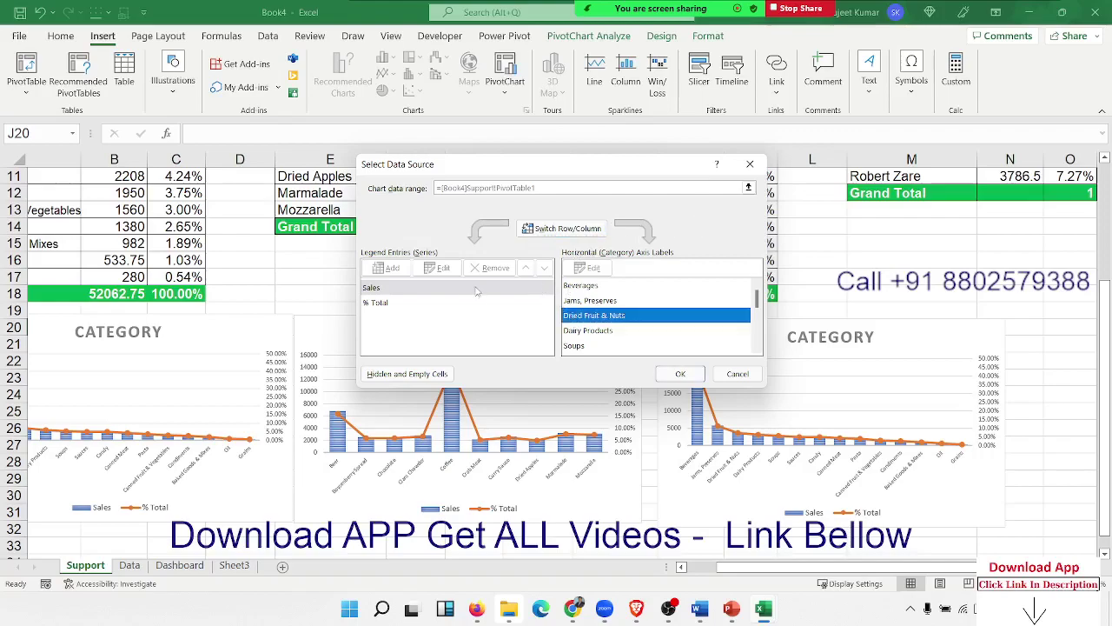
{"action": "left_click", "coordinate": [396, 293]}
{"action": "left_click", "coordinate": [391, 302]}
{"action": "left_click", "coordinate": [388, 288]}
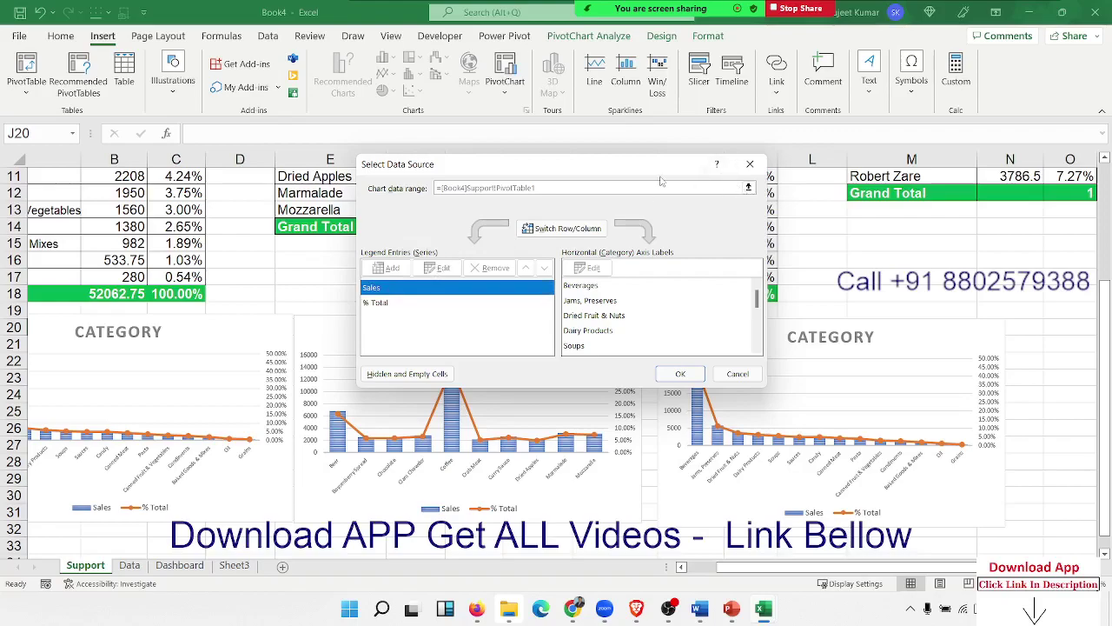
{"action": "left_click", "coordinate": [750, 164]}
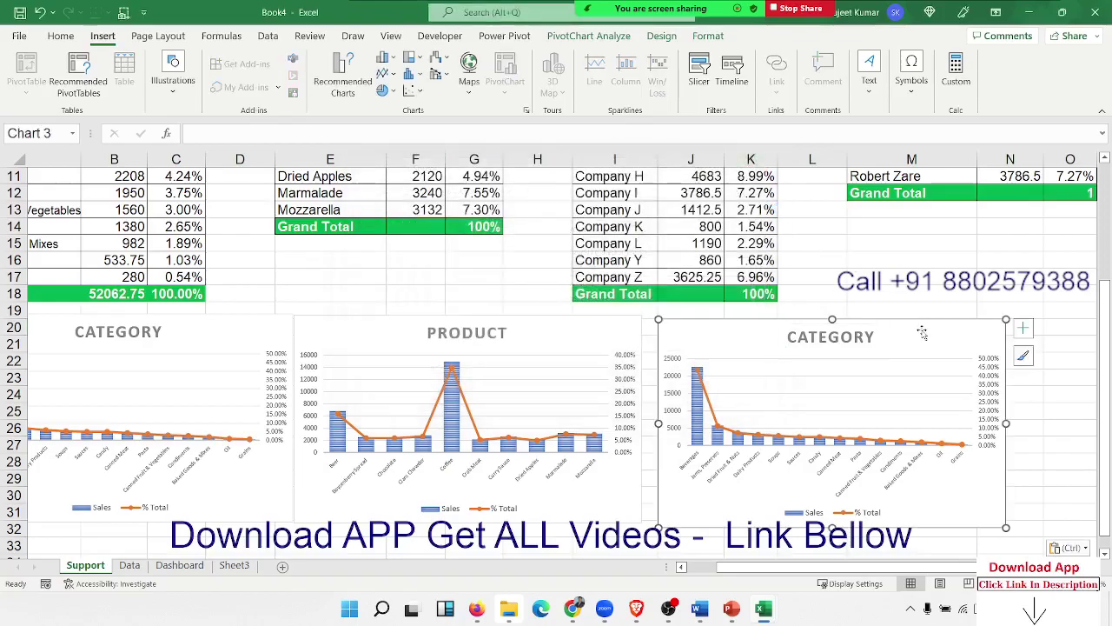
{"action": "key", "text": "Delete"}
Step: Insert a Clustered Column-Line on Secondary Axis chart from the company pivot beside PRODUCT
{"action": "left_click", "coordinate": [738, 258]}
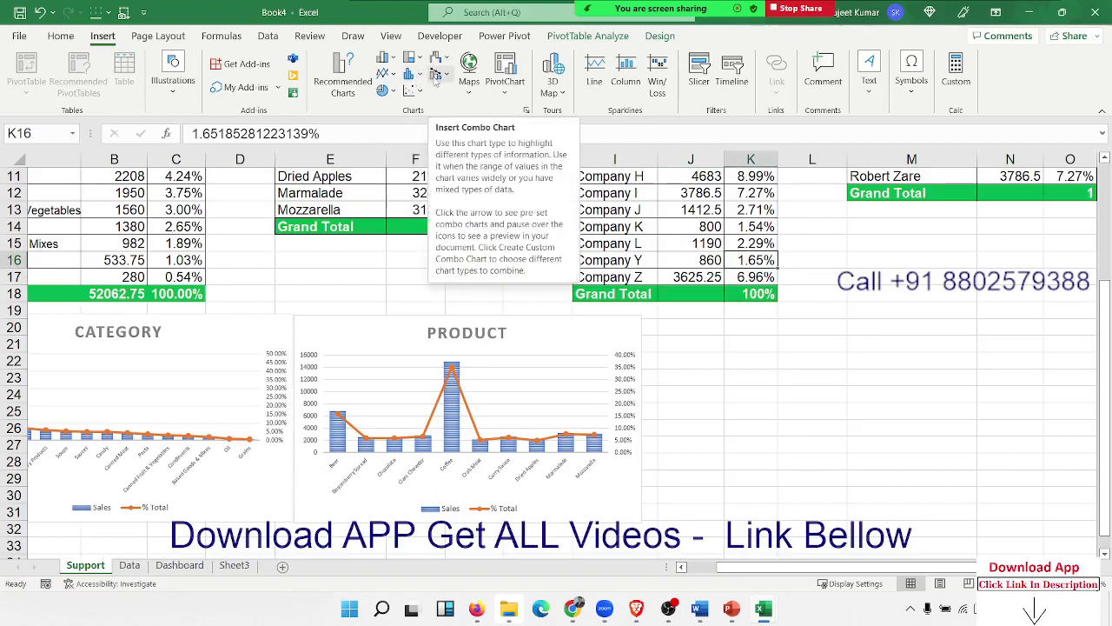
{"action": "left_click", "coordinate": [437, 78]}
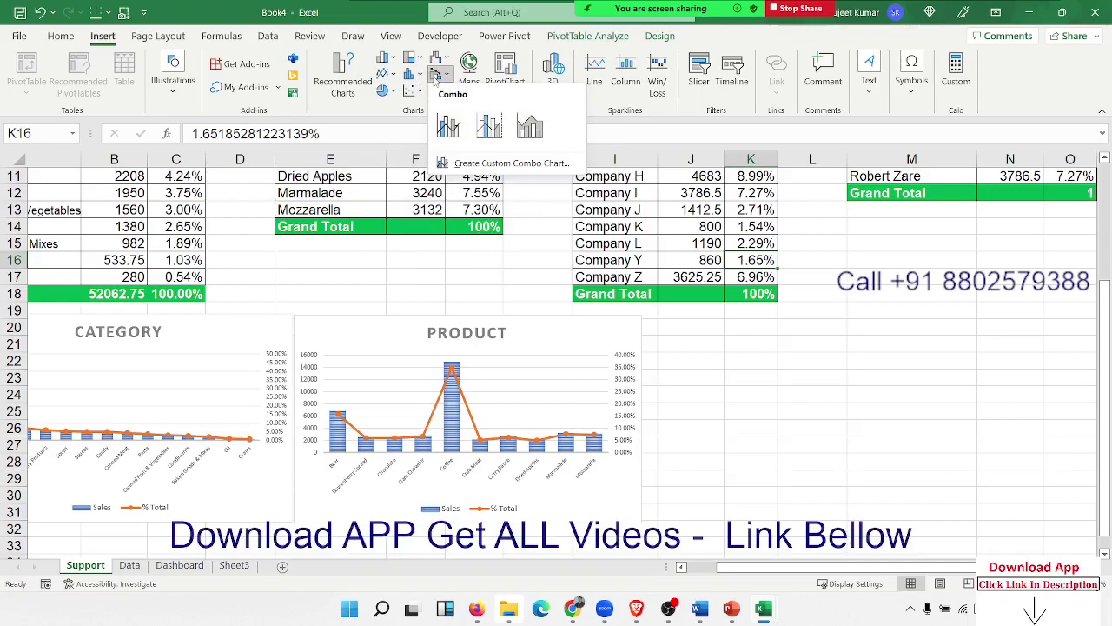
{"action": "left_click", "coordinate": [494, 131]}
{"action": "left_click_drag", "start_coordinate": [507, 270], "coordinate": [772, 323]}
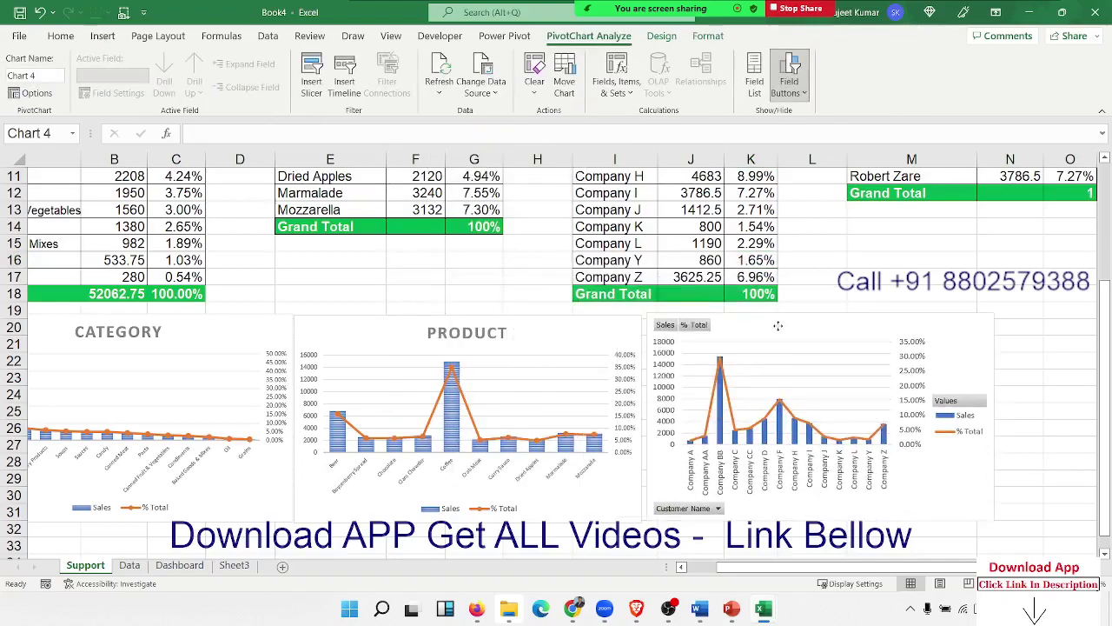
Step: Hide all field buttons on the new company chart
{"action": "right_click", "coordinate": [691, 507]}
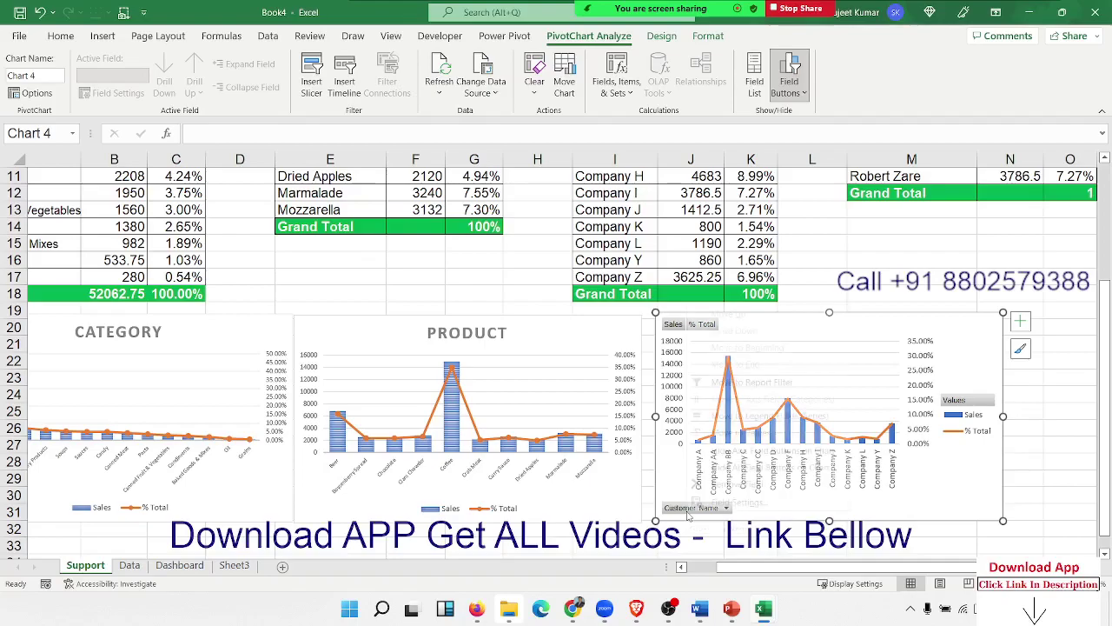
{"action": "left_click", "coordinate": [732, 468]}
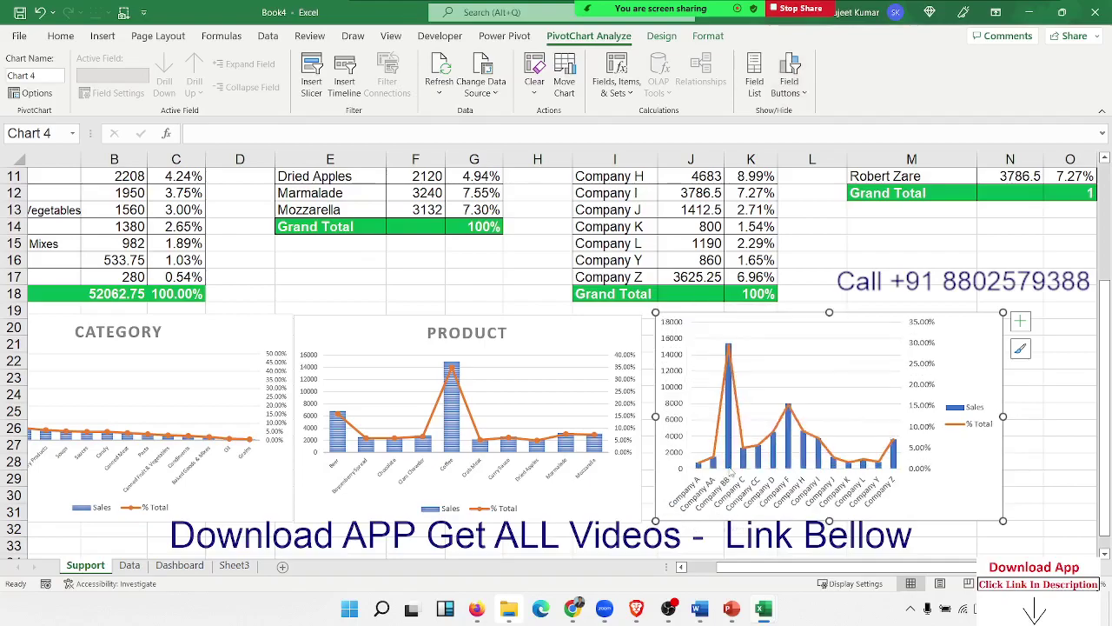
{"action": "left_click", "coordinate": [661, 35]}
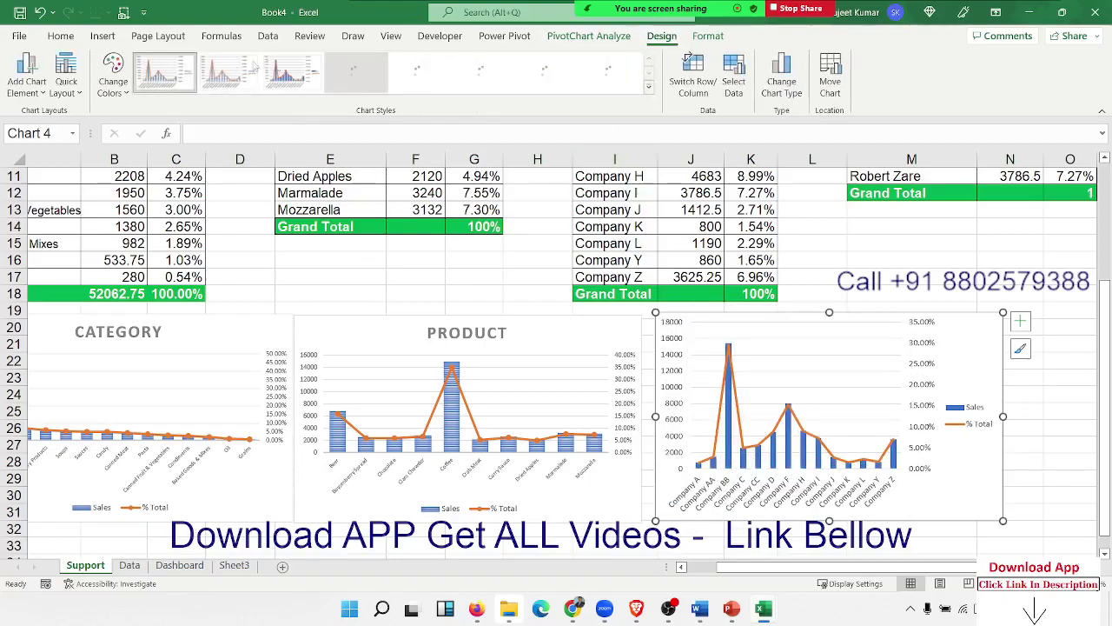
Step: Apply Chart Style 2 and shrink the company, Sales and % Total axis labels
{"action": "left_click", "coordinate": [65, 87]}
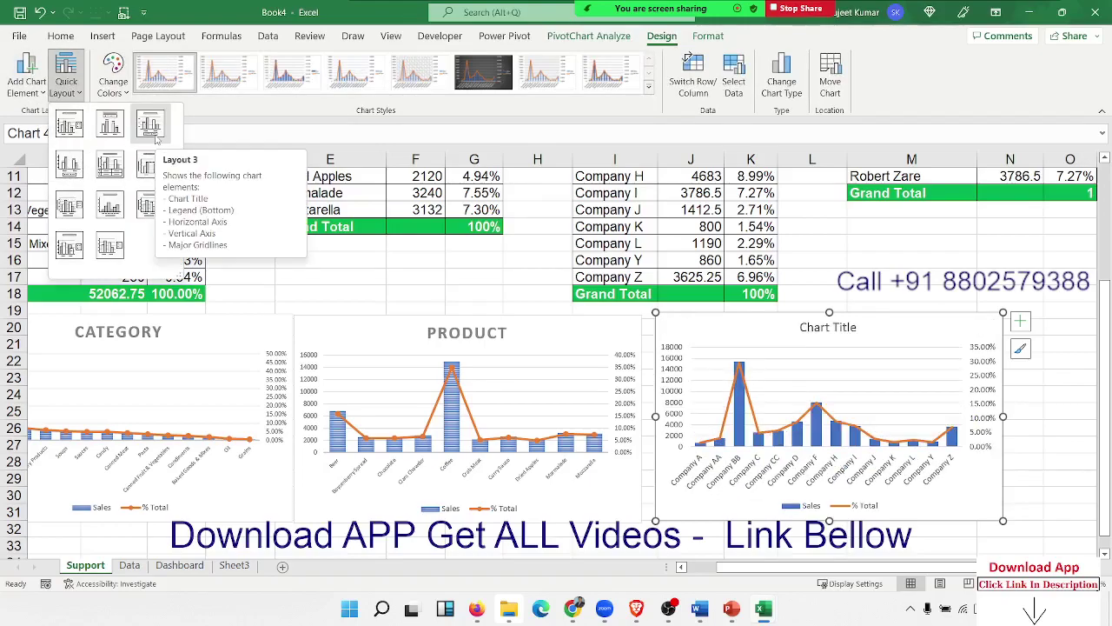
{"action": "key", "text": "Escape"}
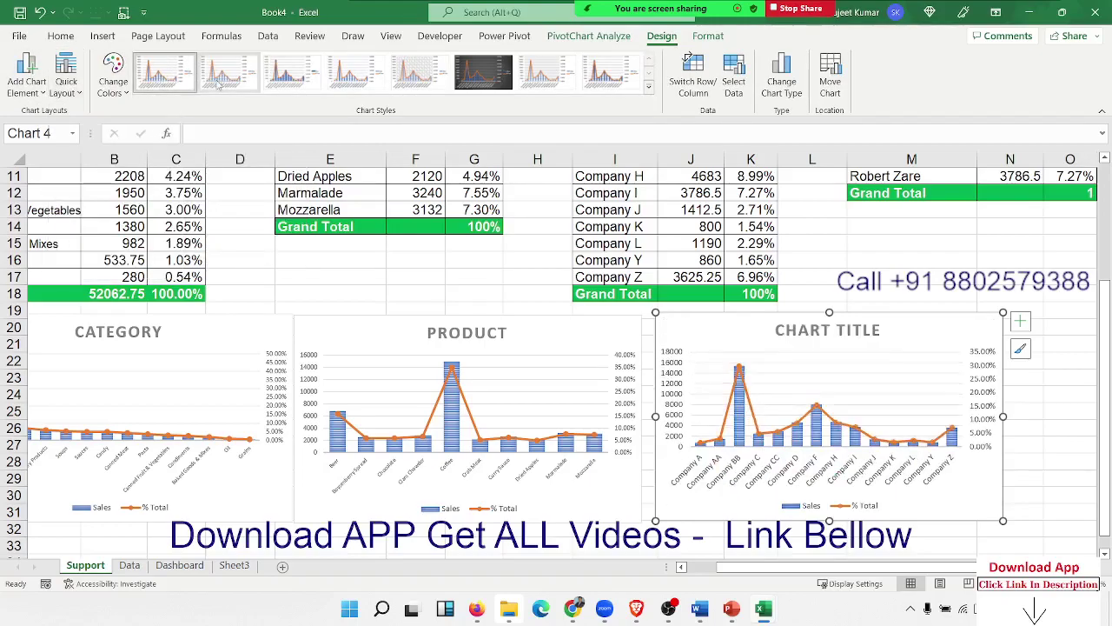
{"action": "left_click", "coordinate": [219, 78]}
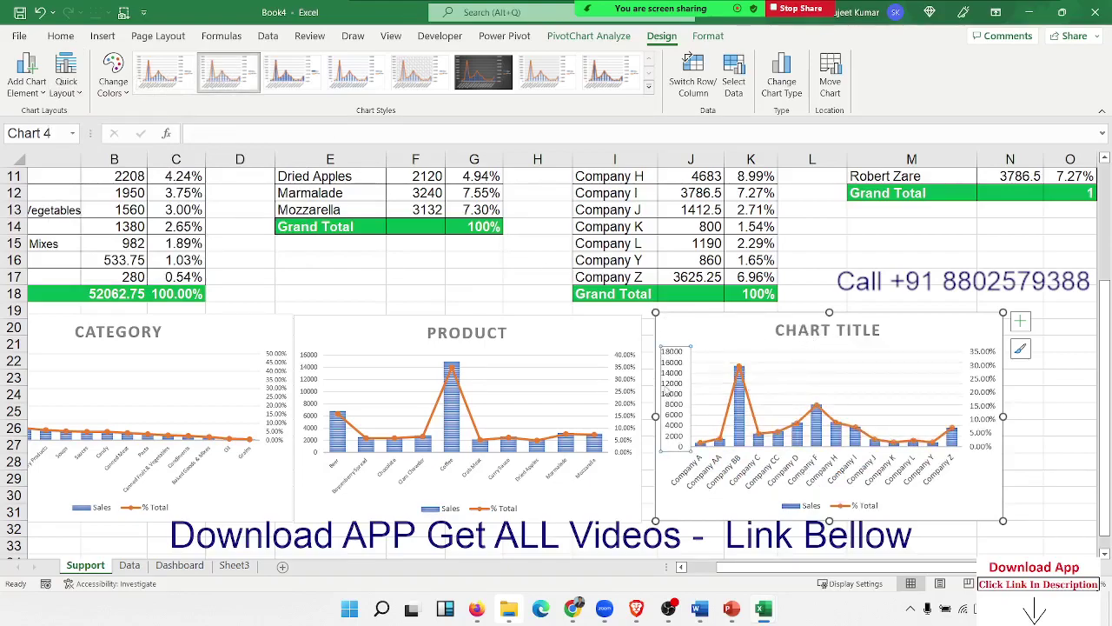
{"action": "left_click", "coordinate": [739, 471]}
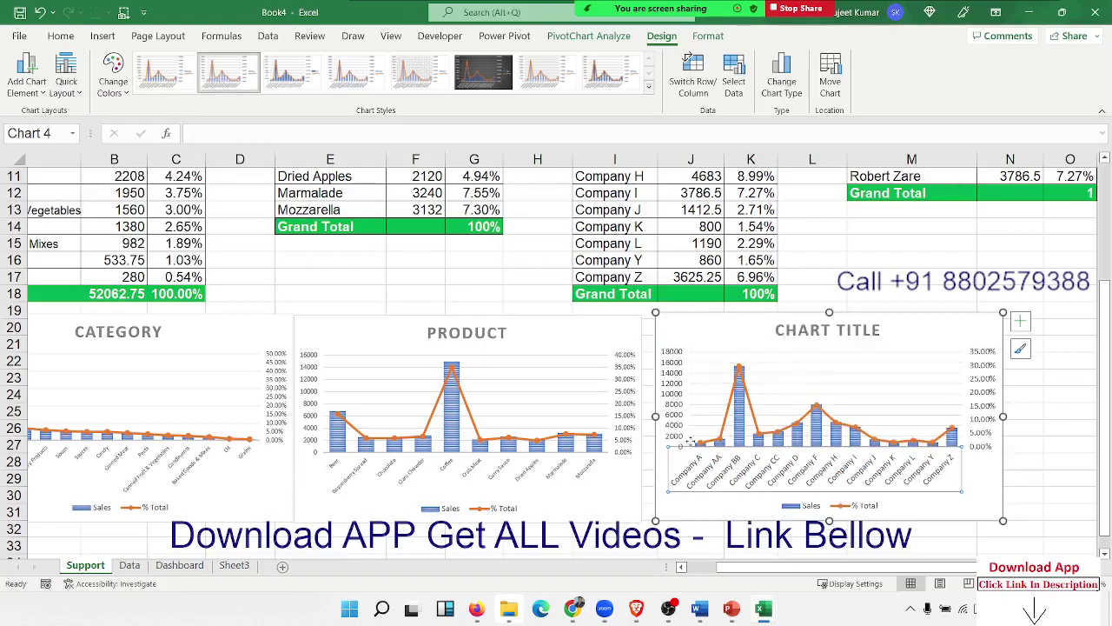
{"action": "left_click", "coordinate": [61, 36]}
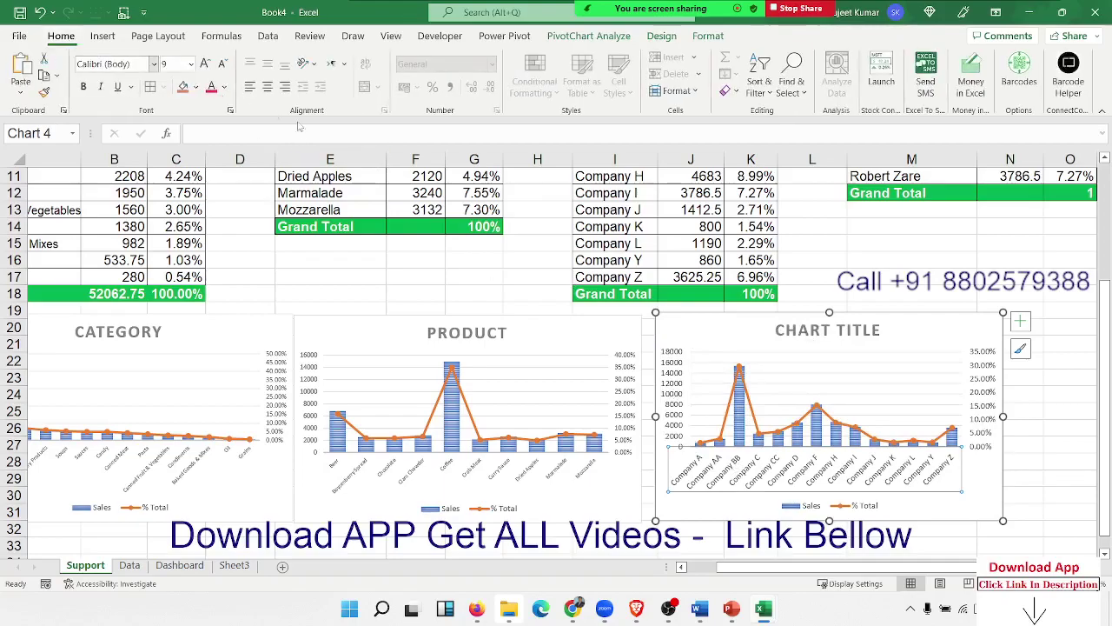
{"action": "left_click", "coordinate": [223, 64]}
{"action": "left_click", "coordinate": [222, 64]}
{"action": "left_click", "coordinate": [222, 64]}
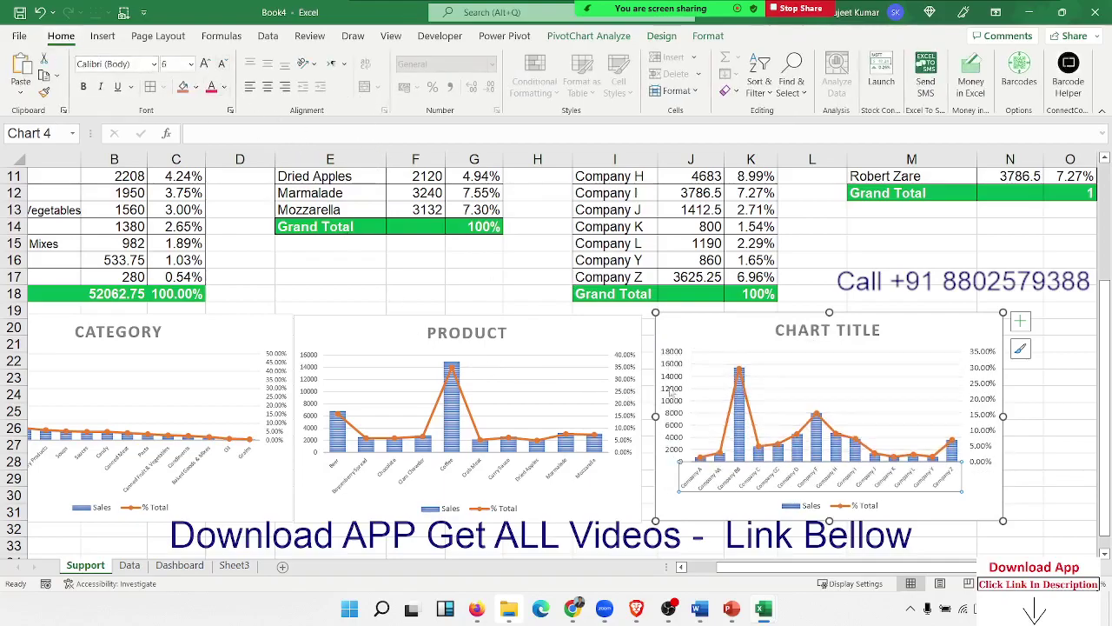
{"action": "left_click", "coordinate": [677, 384]}
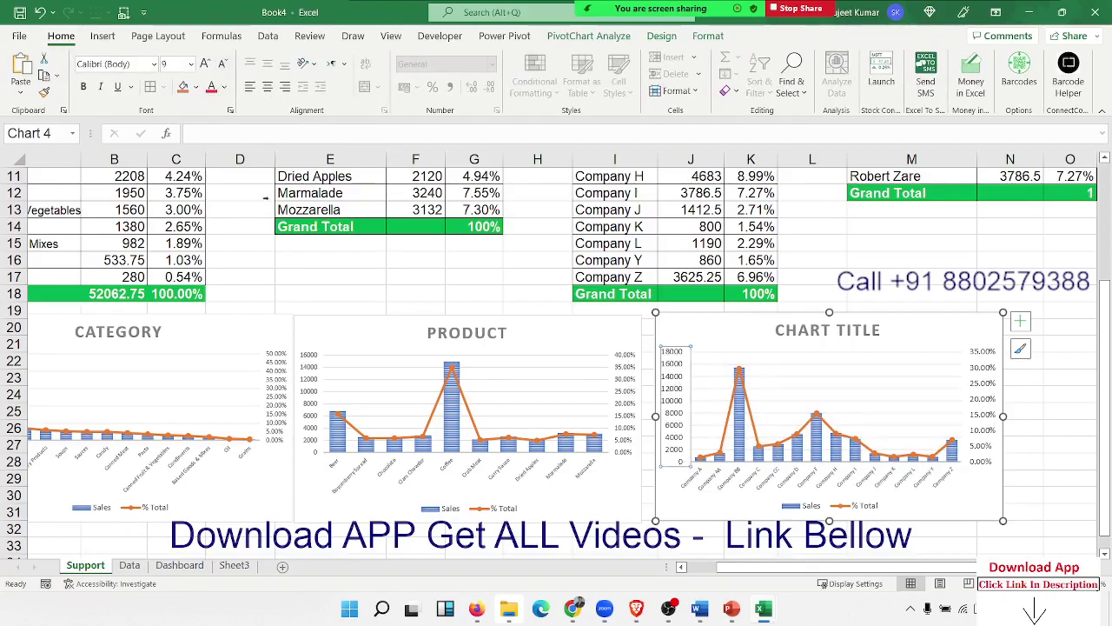
{"action": "left_click", "coordinate": [222, 63]}
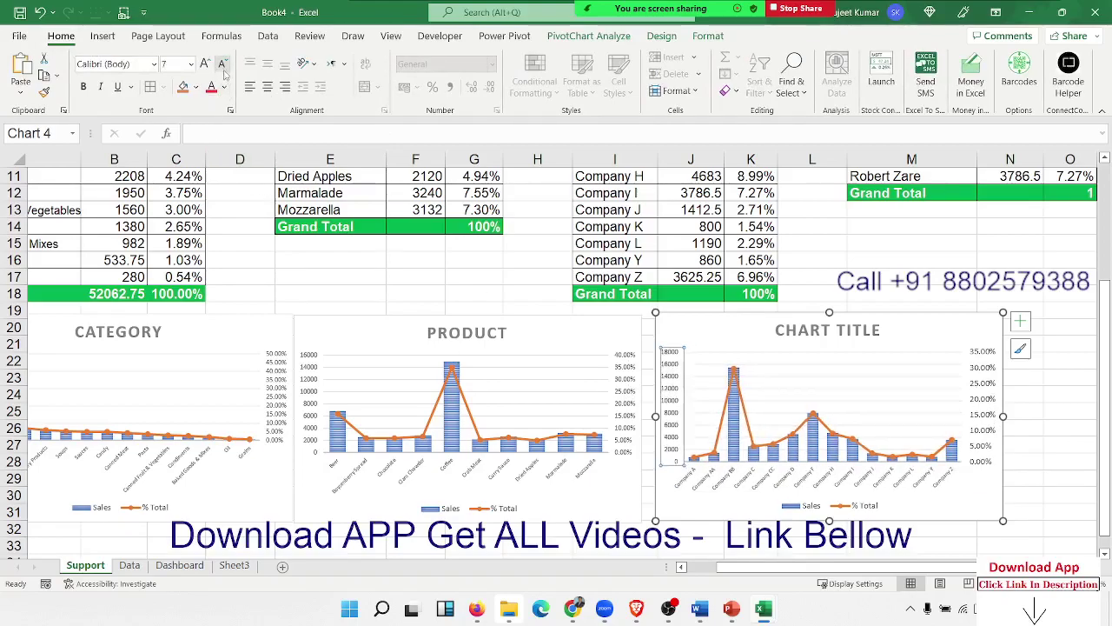
{"action": "left_click", "coordinate": [989, 407]}
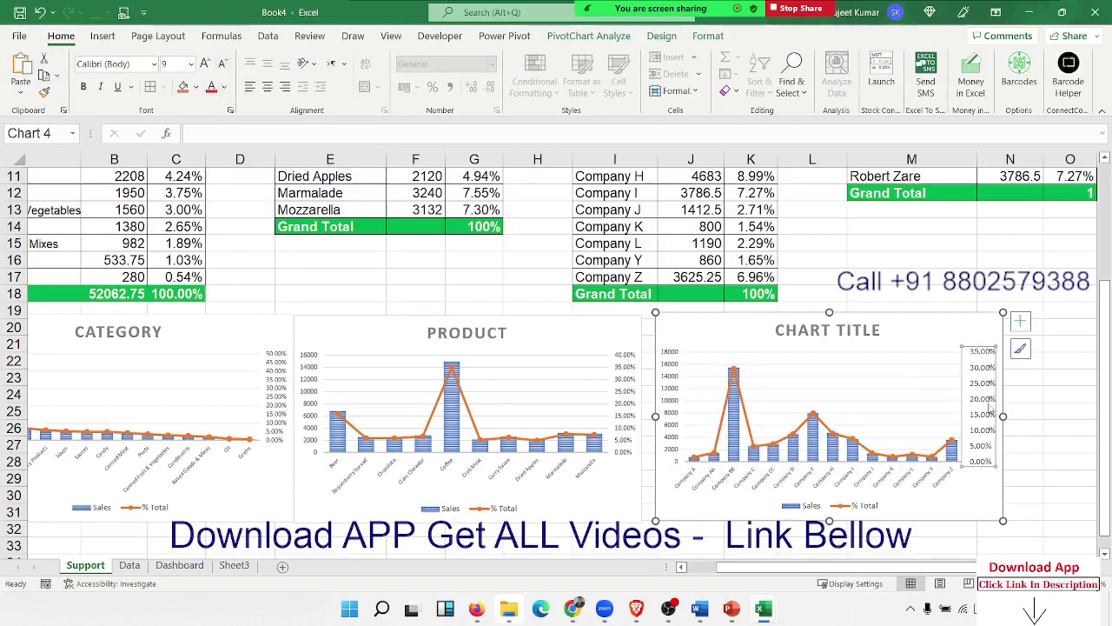
{"action": "left_click", "coordinate": [222, 64]}
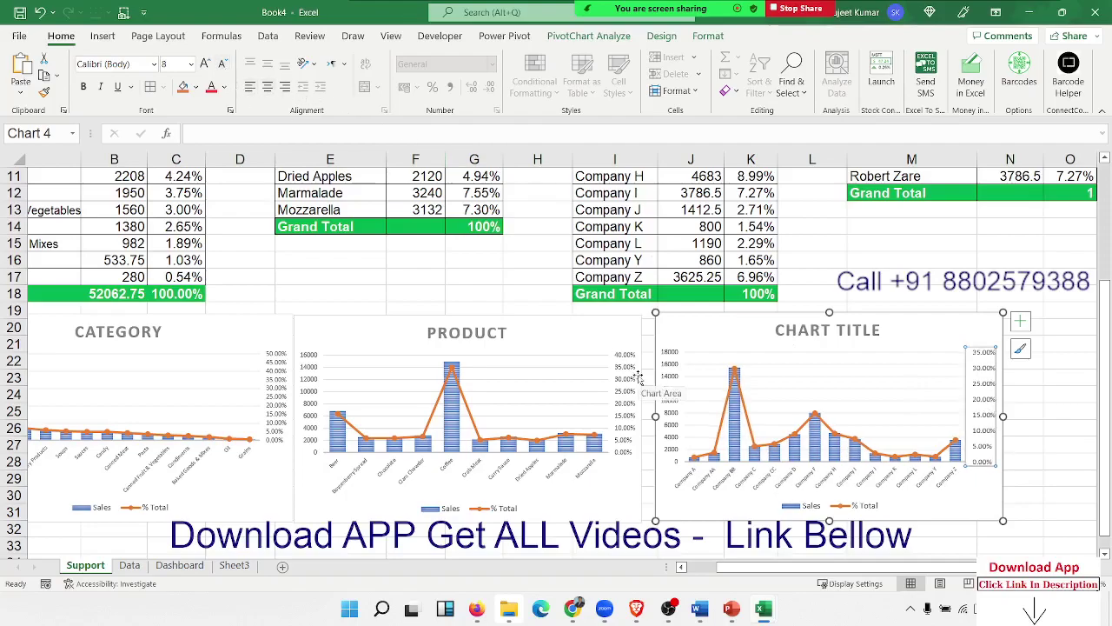
Step: Title the chart COMPANY and return to the top of the pivot tables
{"action": "left_click", "coordinate": [792, 336]}
{"action": "triple_click", "coordinate": [787, 337]}
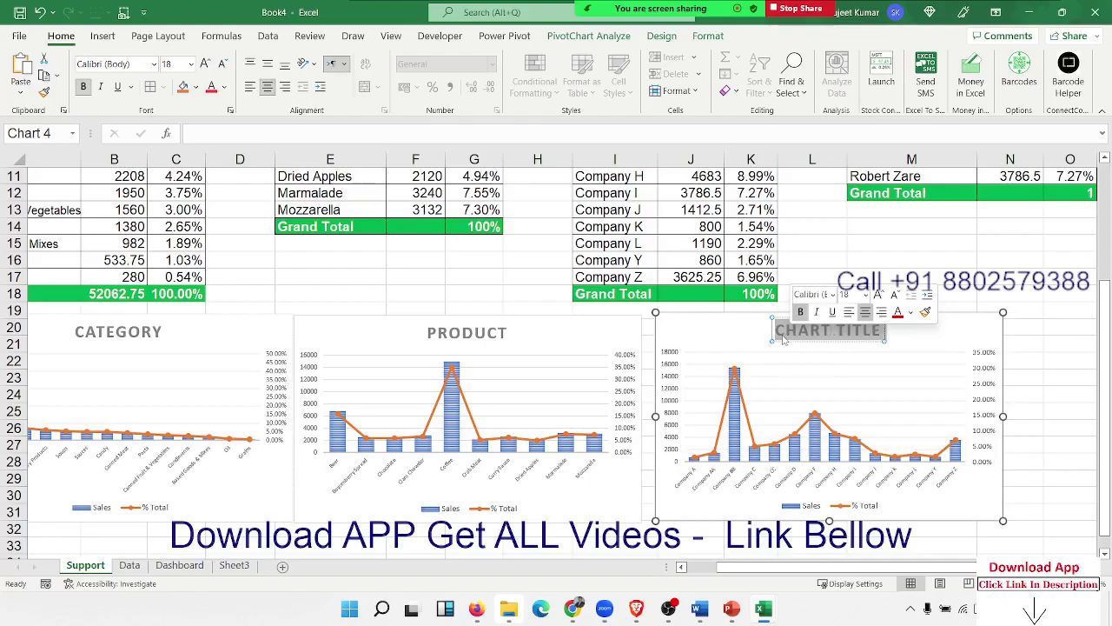
{"action": "type", "text": "COMPANY"}
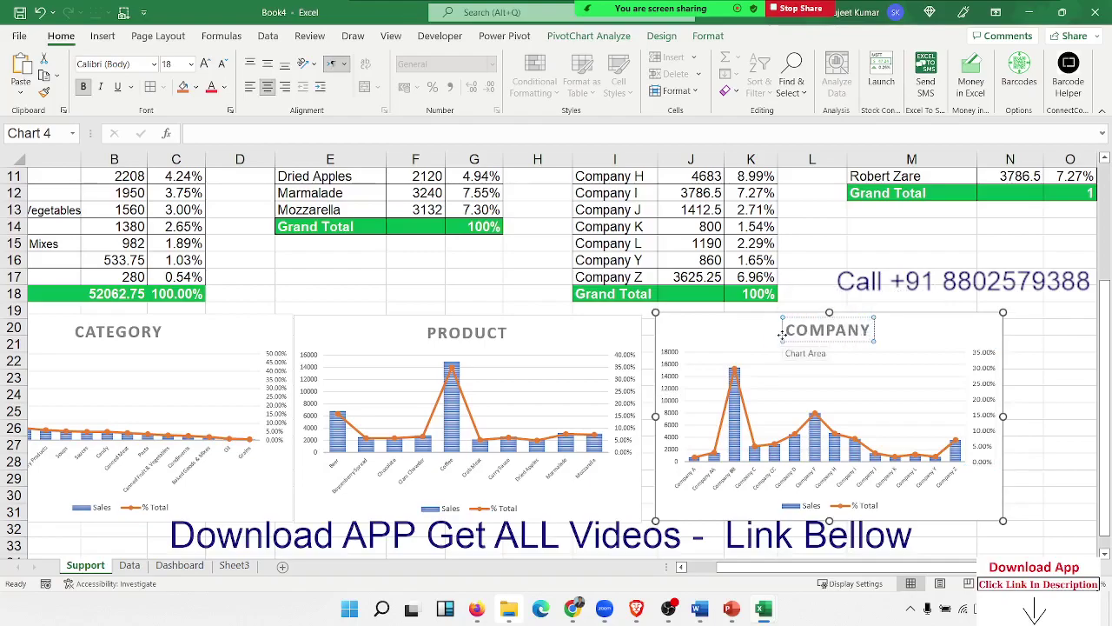
{"action": "left_click", "coordinate": [879, 260]}
{"action": "scroll", "coordinate": [879, 261], "scroll_direction": "right", "scroll_amount": 2}
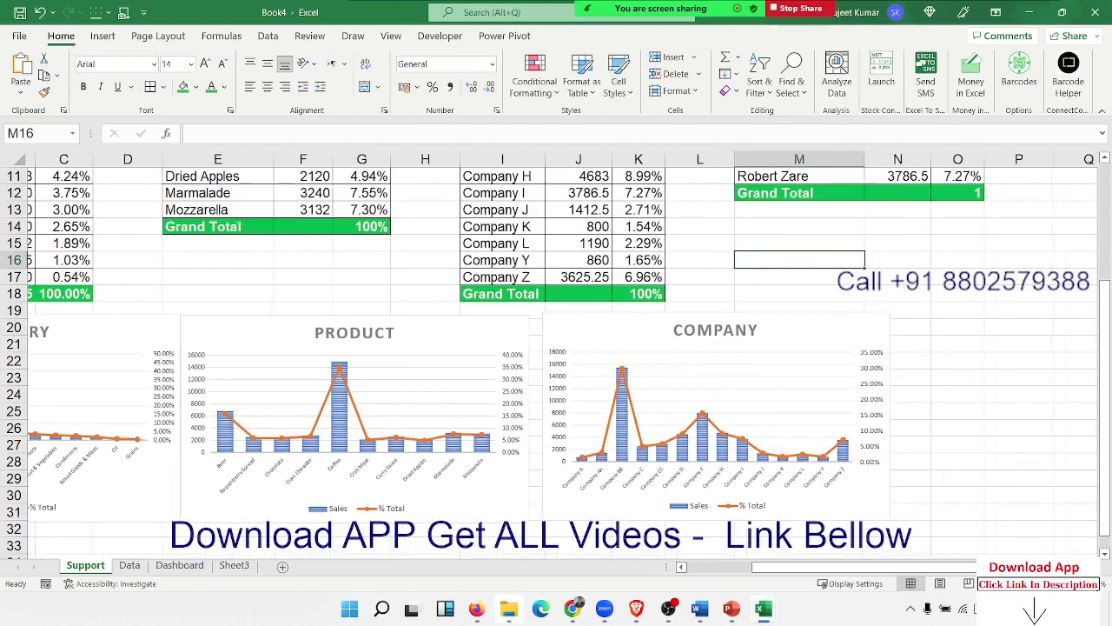
{"action": "scroll", "coordinate": [622, 231], "scroll_direction": "left", "scroll_amount": 1}
{"action": "scroll", "coordinate": [622, 231], "scroll_direction": "up", "scroll_amount": 3}
{"action": "key", "text": "Up"}
{"action": "key", "text": "Up"}
{"action": "key", "text": "Up"}
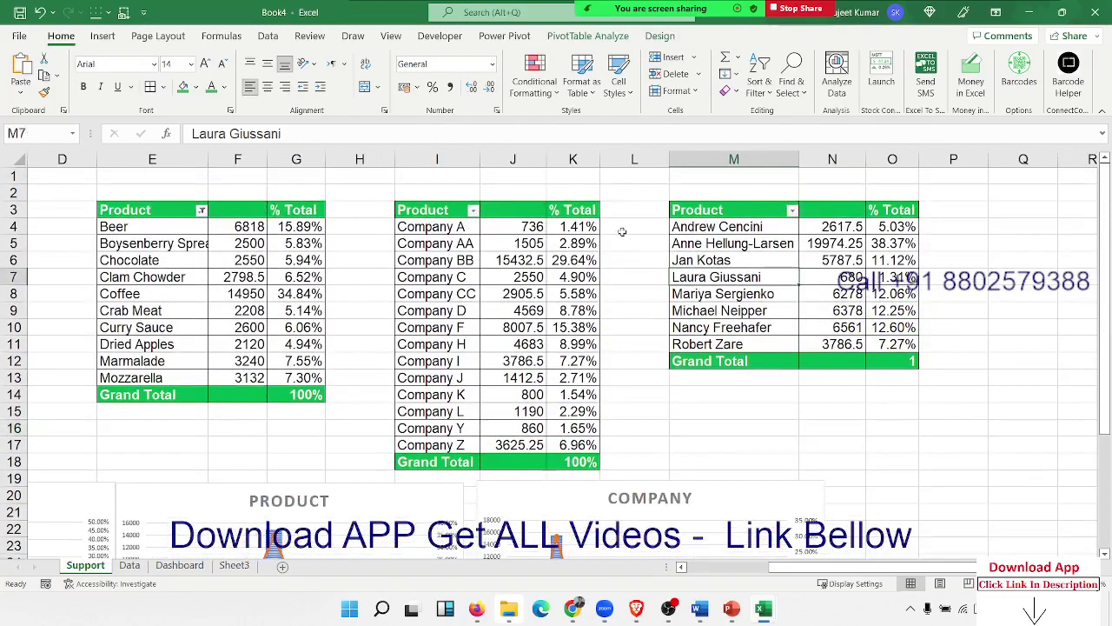
Step: Insert a combo chart of sales by employee over columns M–Q with field buttons hidden
{"action": "left_click", "coordinate": [103, 35]}
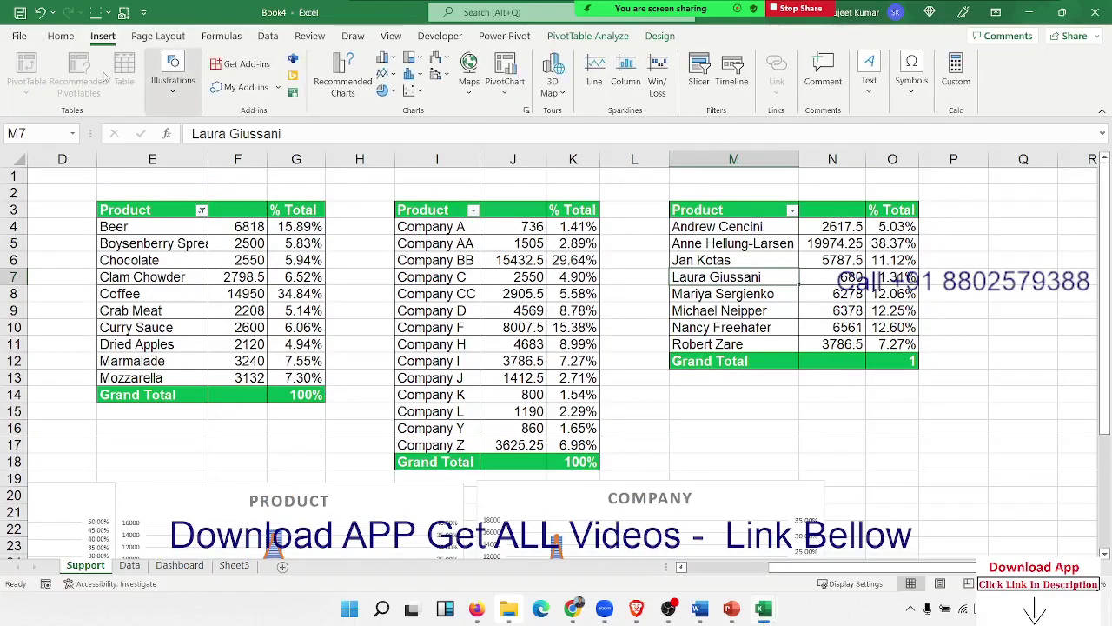
{"action": "left_click", "coordinate": [437, 76]}
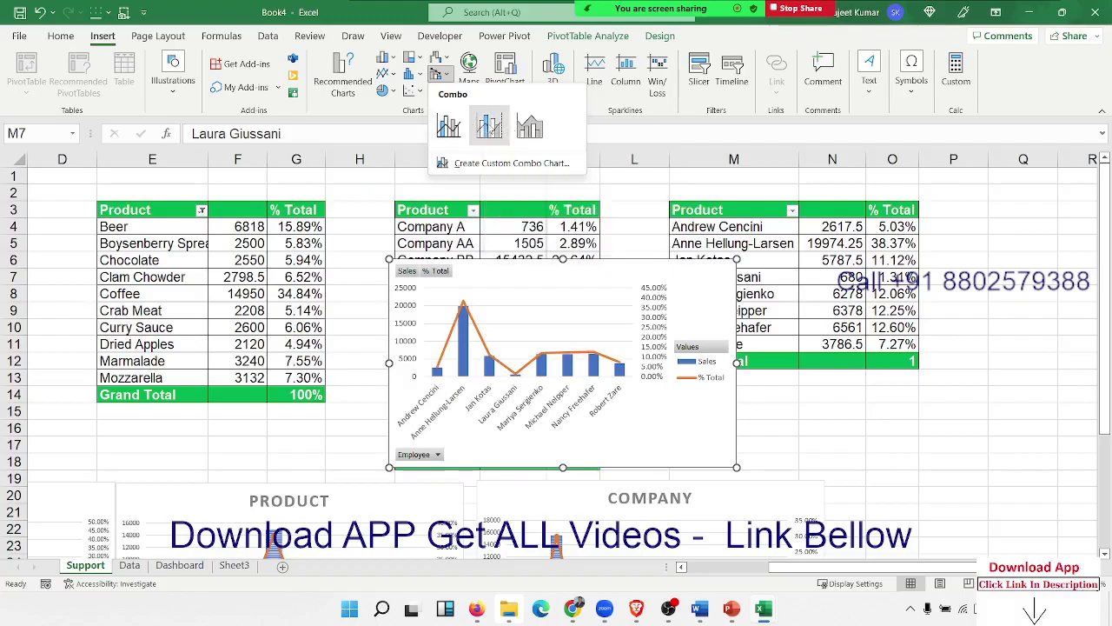
{"action": "left_click", "coordinate": [490, 126]}
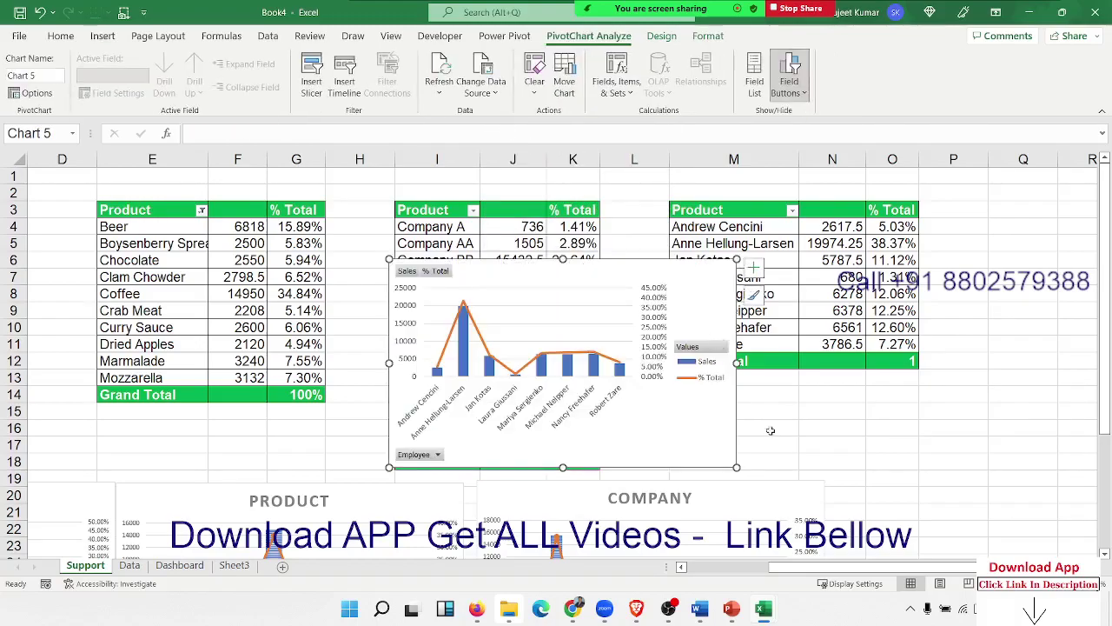
{"action": "left_click", "coordinate": [888, 412]}
{"action": "left_click_drag", "start_coordinate": [703, 417], "coordinate": [1034, 409]}
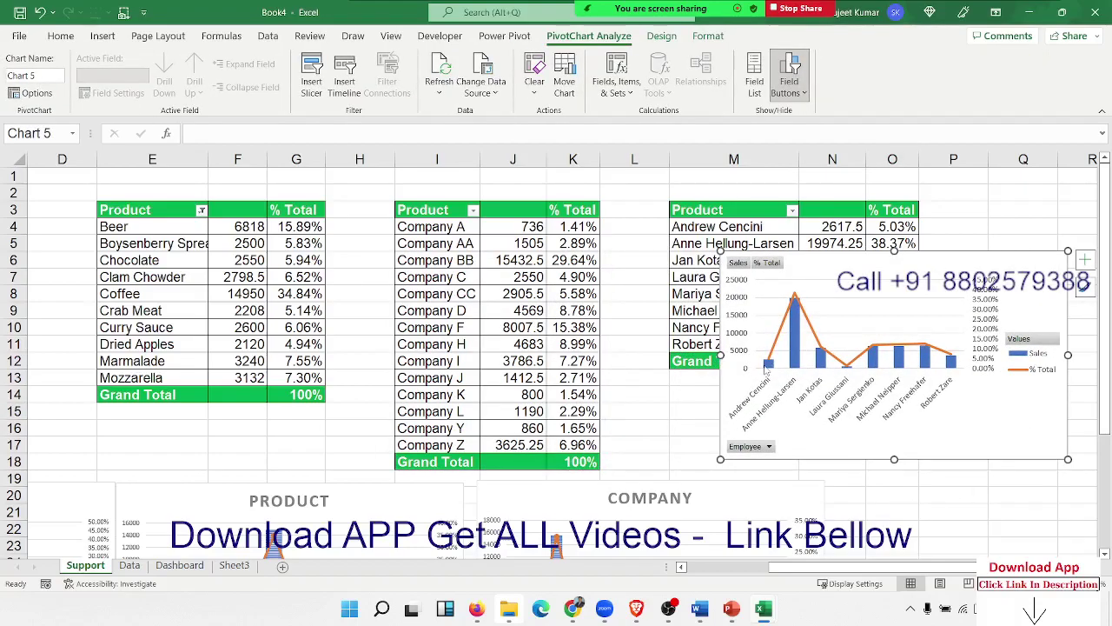
{"action": "right_click", "coordinate": [752, 447]}
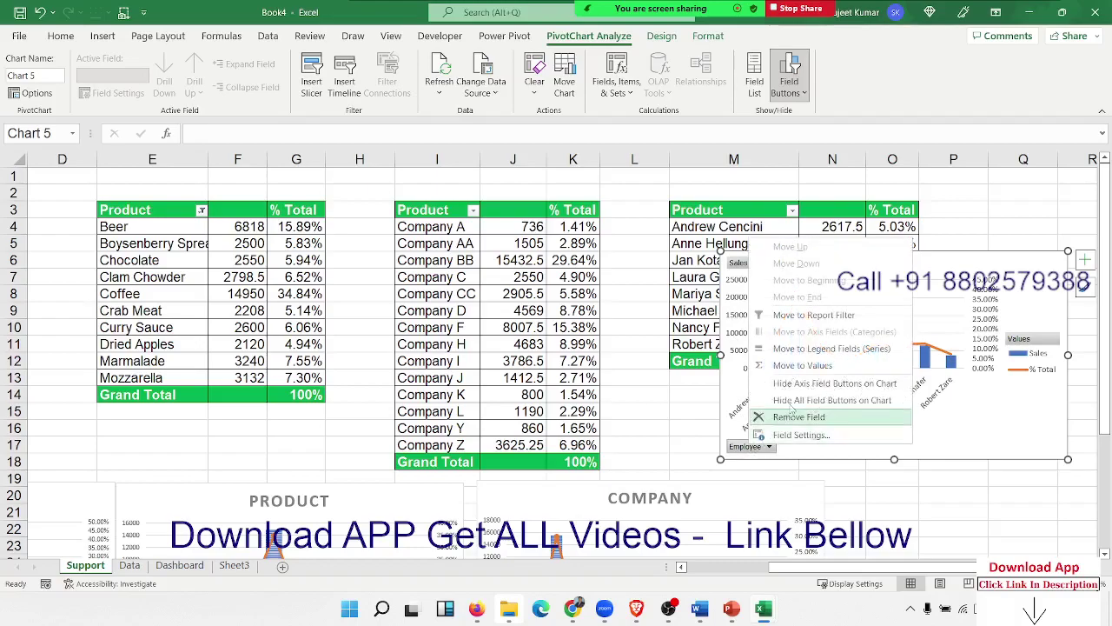
{"action": "left_click", "coordinate": [798, 401]}
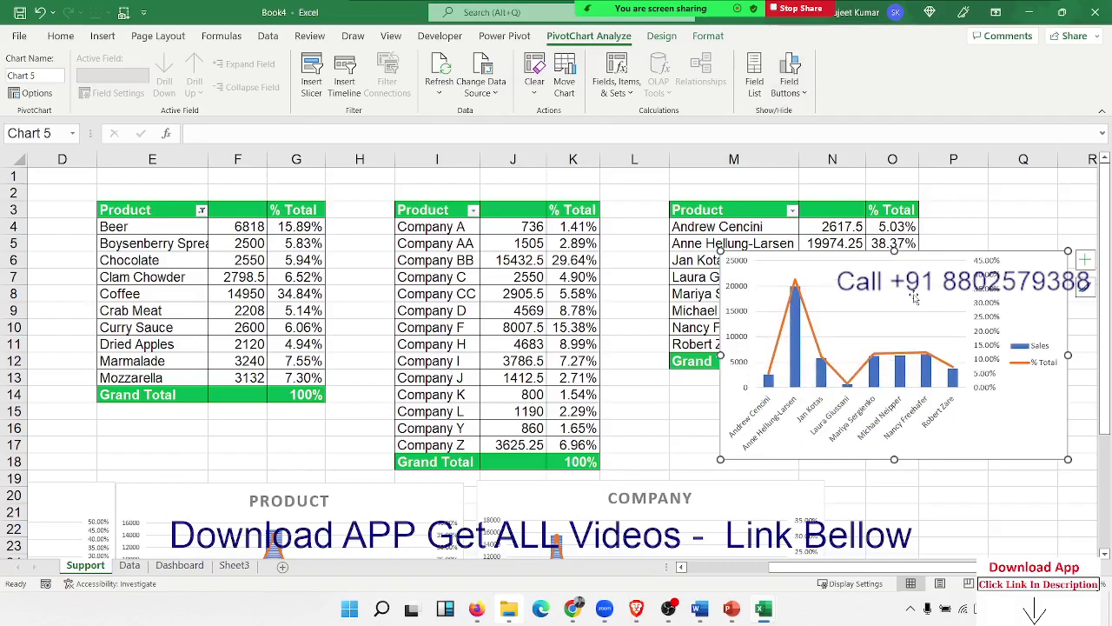
Step: Give the employee chart striped Chart Style 2 and a layout with title and bottom legend
{"action": "left_click", "coordinate": [661, 36]}
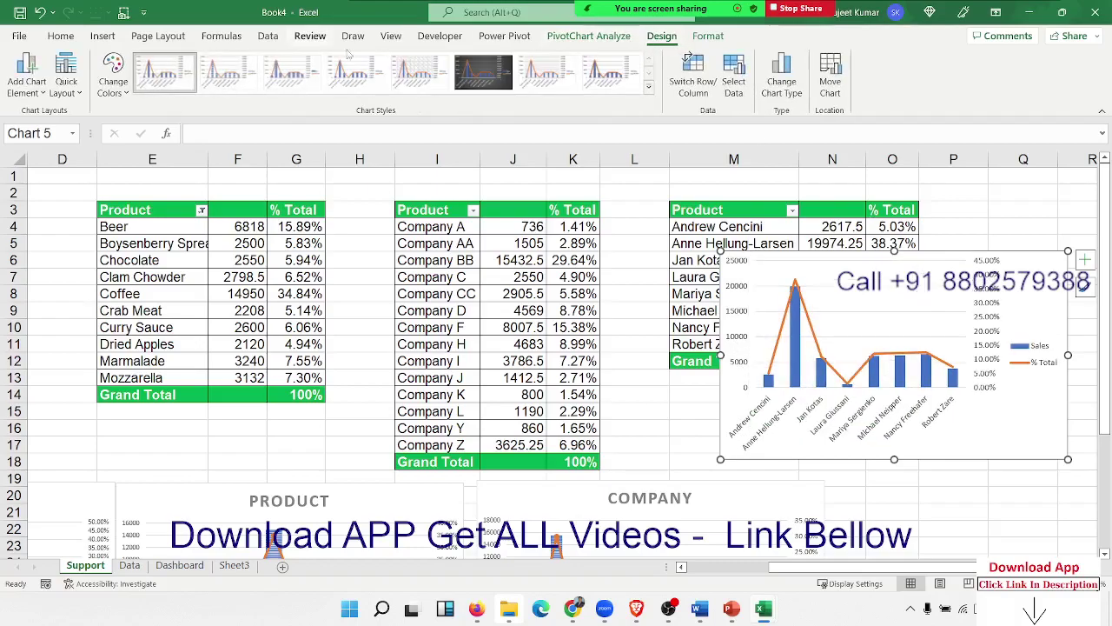
{"action": "left_click", "coordinate": [233, 83]}
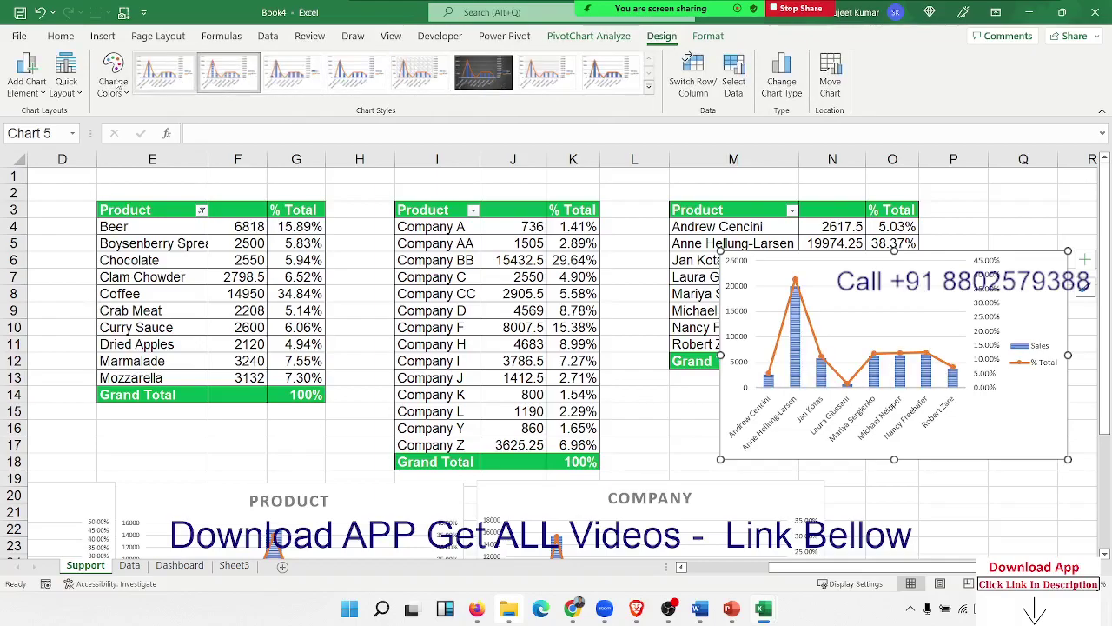
{"action": "left_click", "coordinate": [66, 76]}
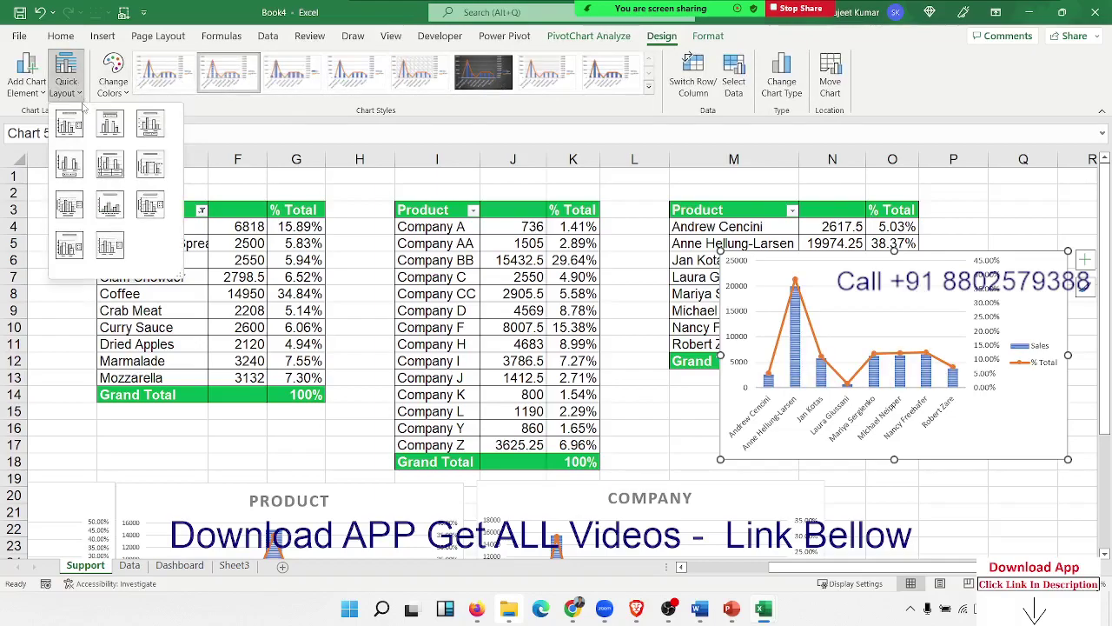
{"action": "left_click", "coordinate": [150, 126]}
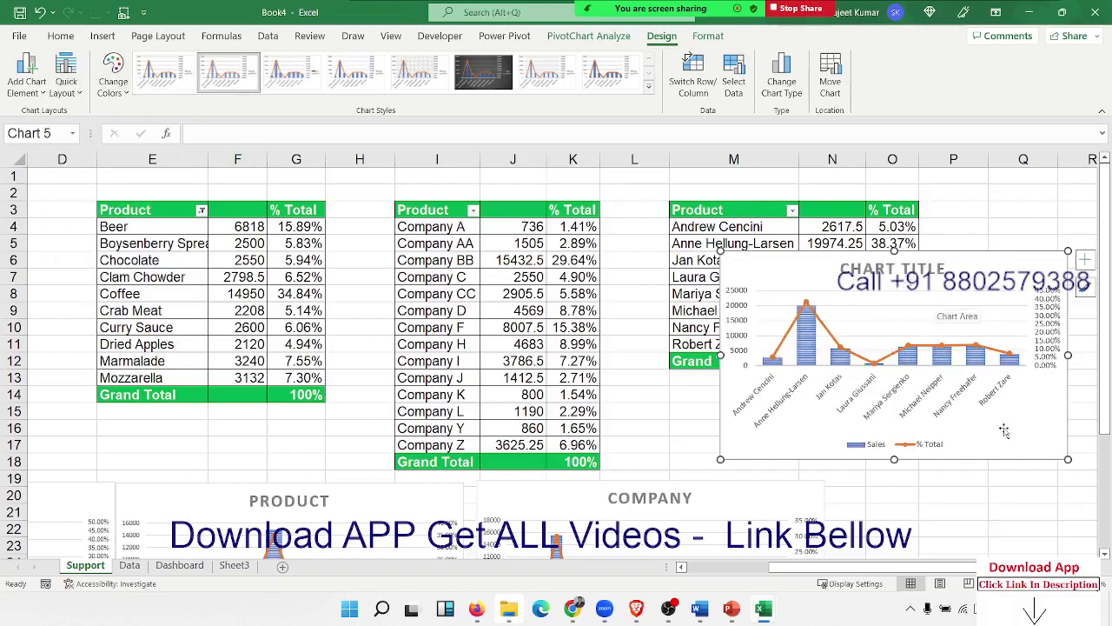
{"action": "mouse_move", "coordinate": [982, 453]}
{"action": "left_mouse_down"}
{"action": "mouse_move", "coordinate": [849, 550]}
{"action": "mouse_move", "coordinate": [860, 561]}
{"action": "left_mouse_up"}
Step: Replace the placeholder chart title with SALES PERSON
{"action": "left_click", "coordinate": [630, 388]}
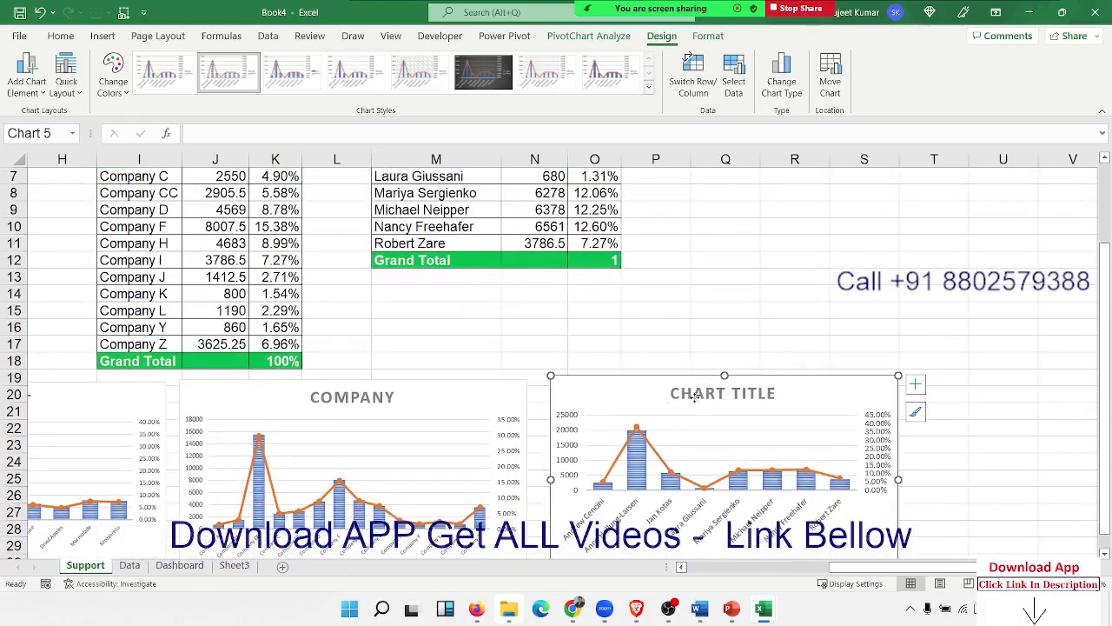
{"action": "left_click", "coordinate": [695, 396]}
{"action": "triple_click", "coordinate": [704, 395]}
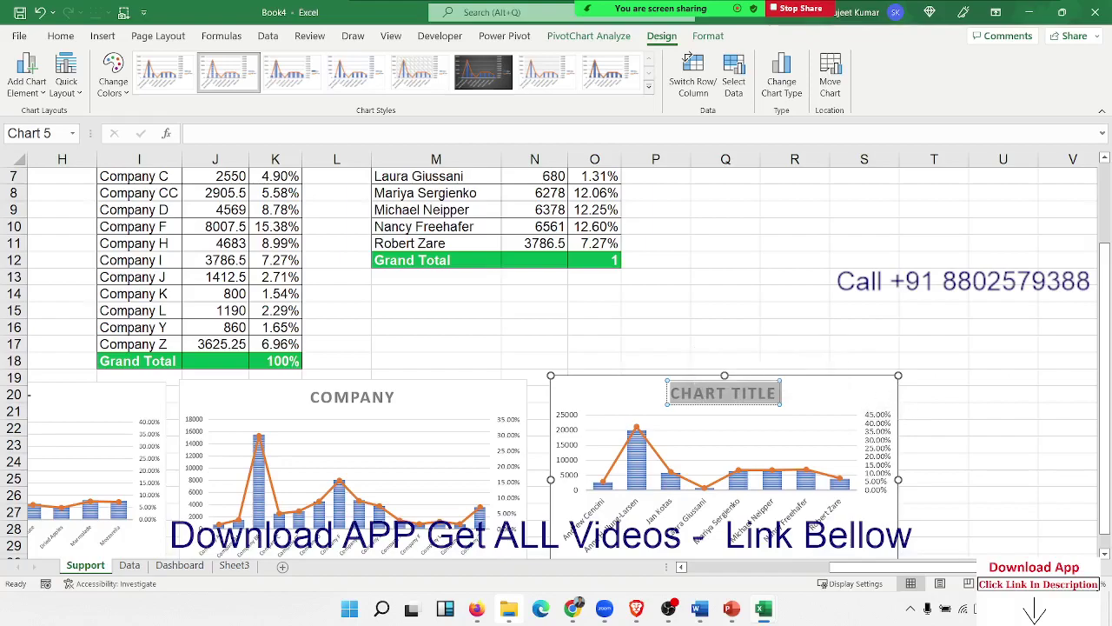
{"action": "type", "text": "SA"}
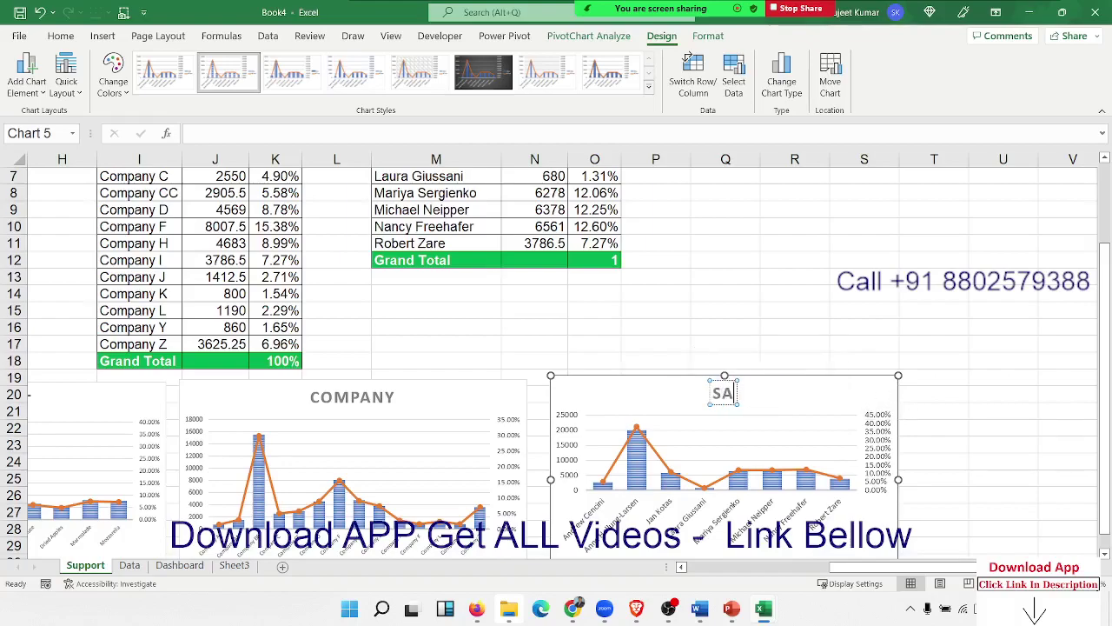
{"action": "type", "text": "LES PER"}
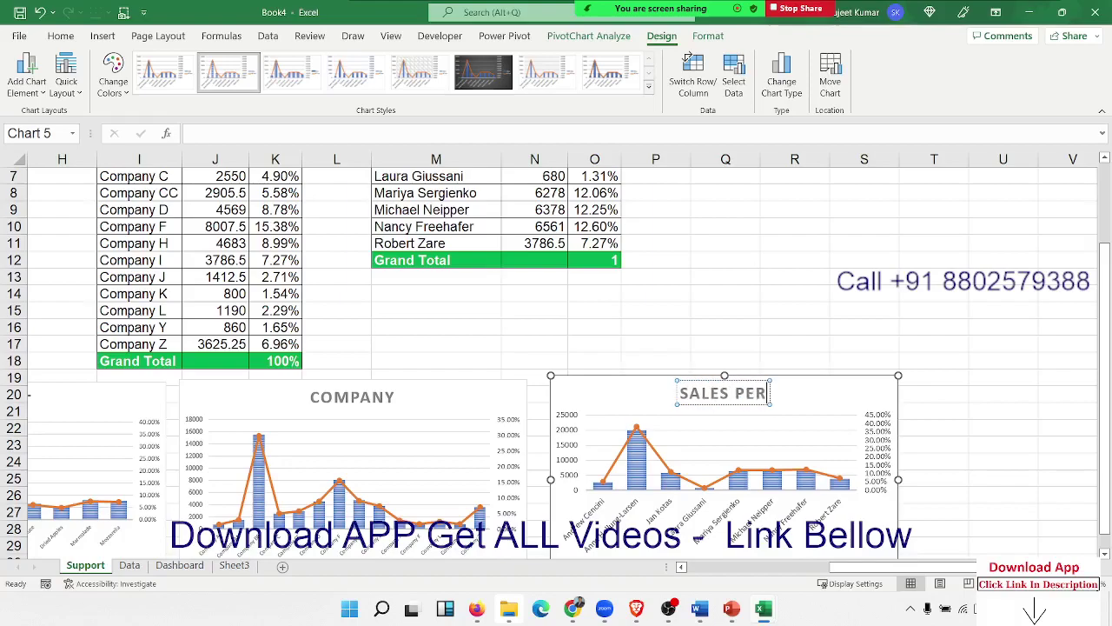
{"action": "type", "text": "SON"}
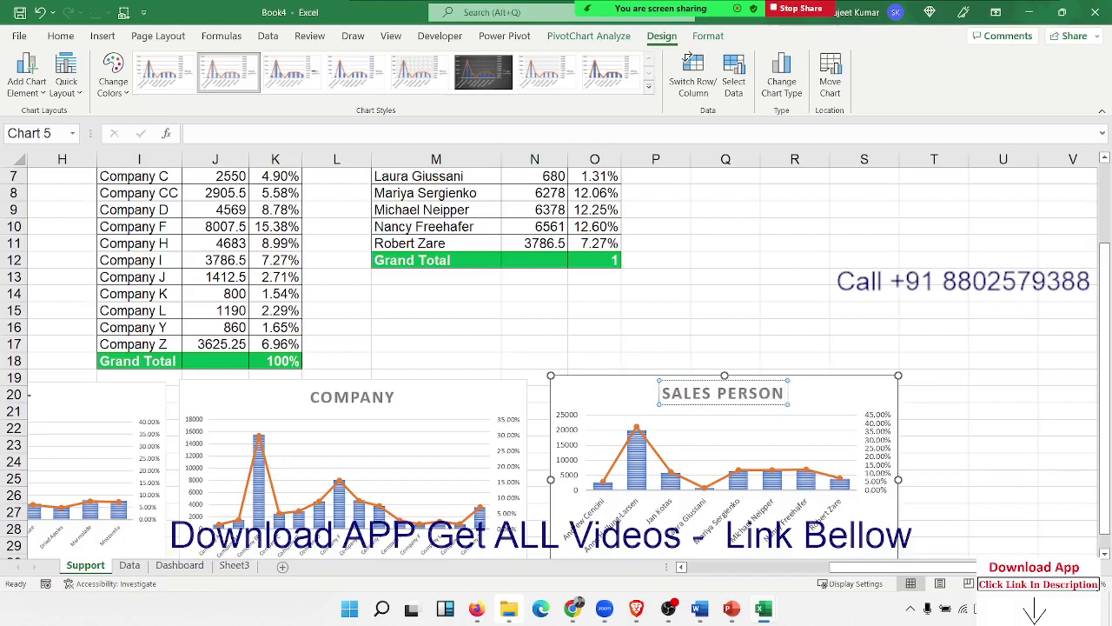
{"action": "left_click", "coordinate": [770, 295]}
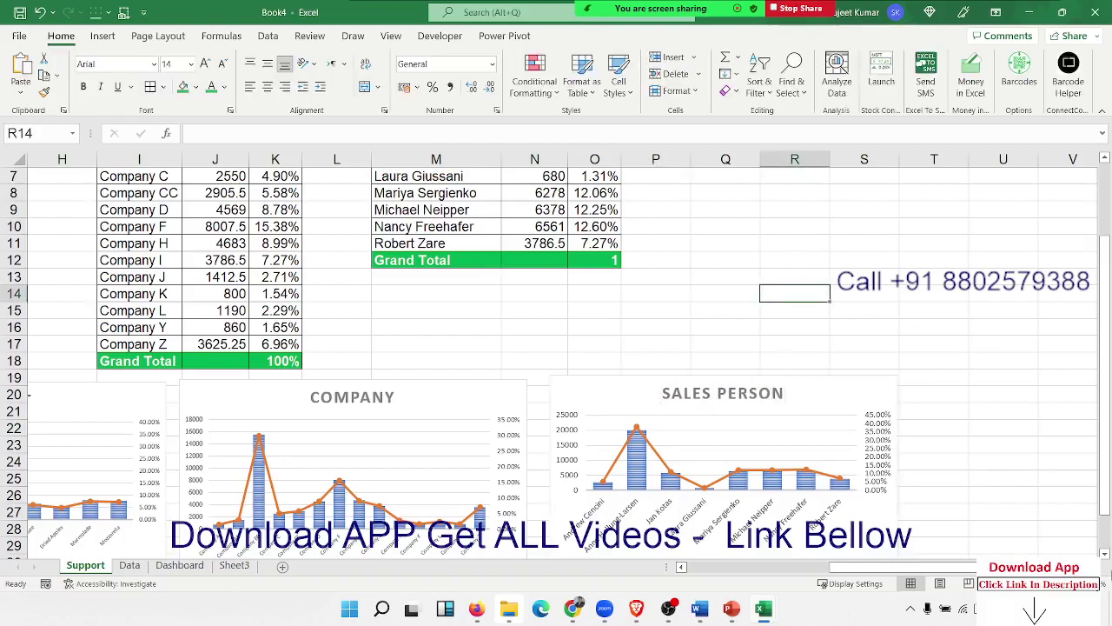
Step: Format the sales person Grand Total share in O12 as a percentage, showing 100%
{"action": "left_click", "coordinate": [591, 259]}
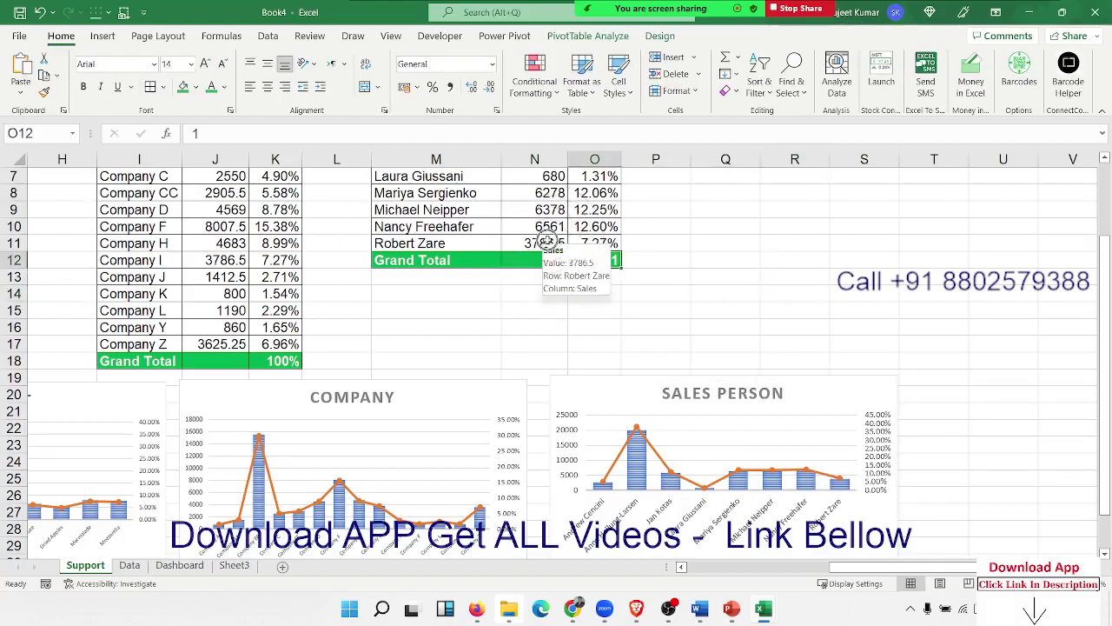
{"action": "key", "text": "ctrl+shift+5"}
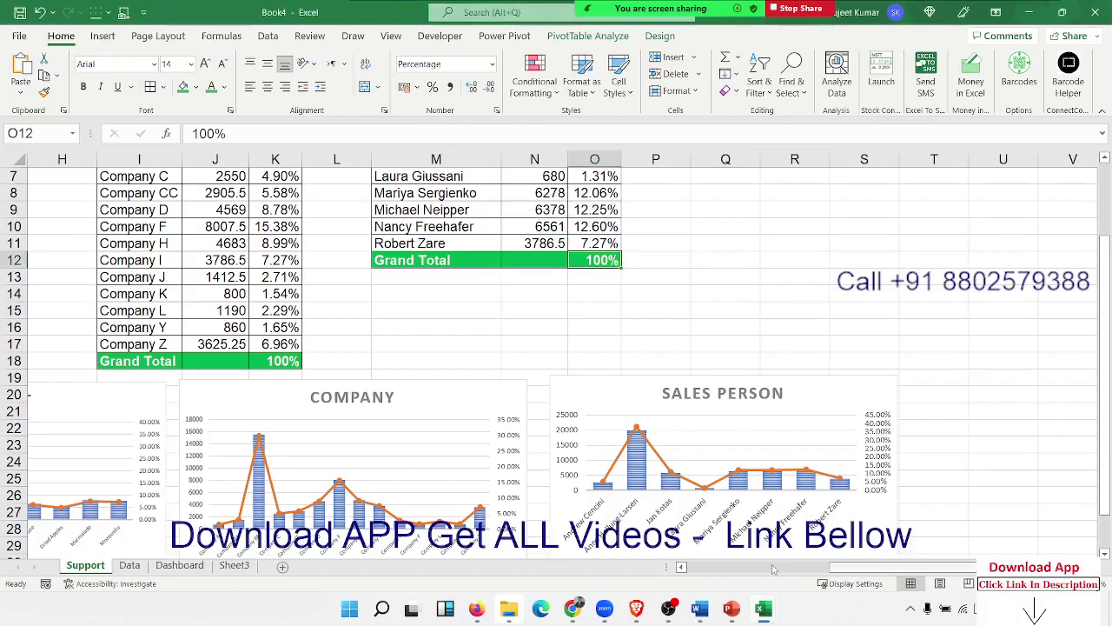
{"action": "left_click_drag", "start_coordinate": [886, 567], "coordinate": [691, 569]}
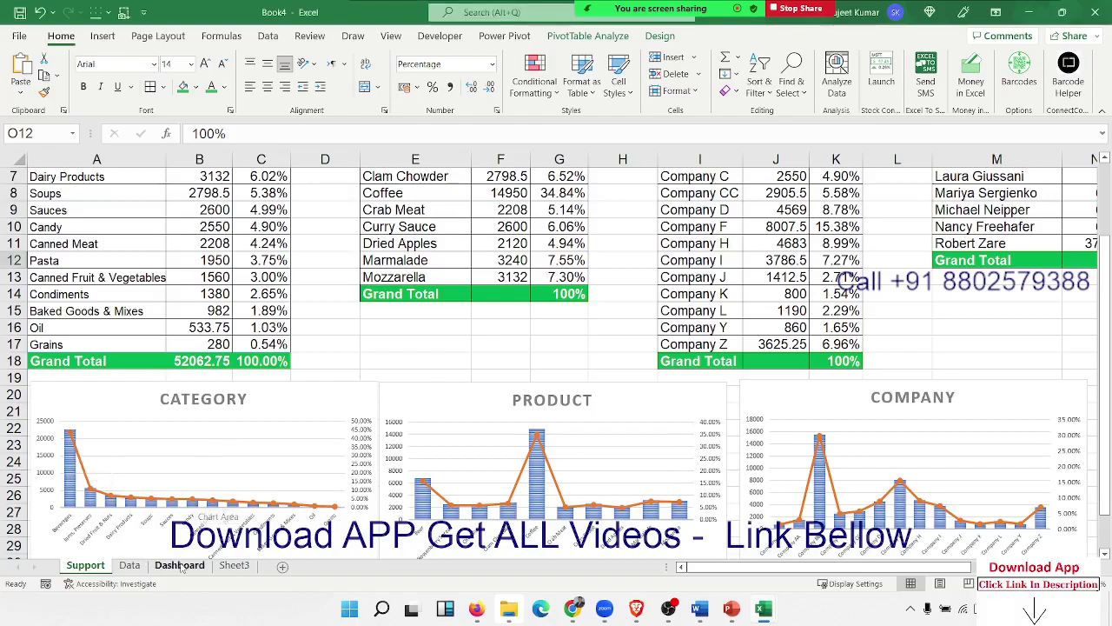
Step: Turn off gridlines on the Dashboard sheet
{"action": "left_click", "coordinate": [179, 565]}
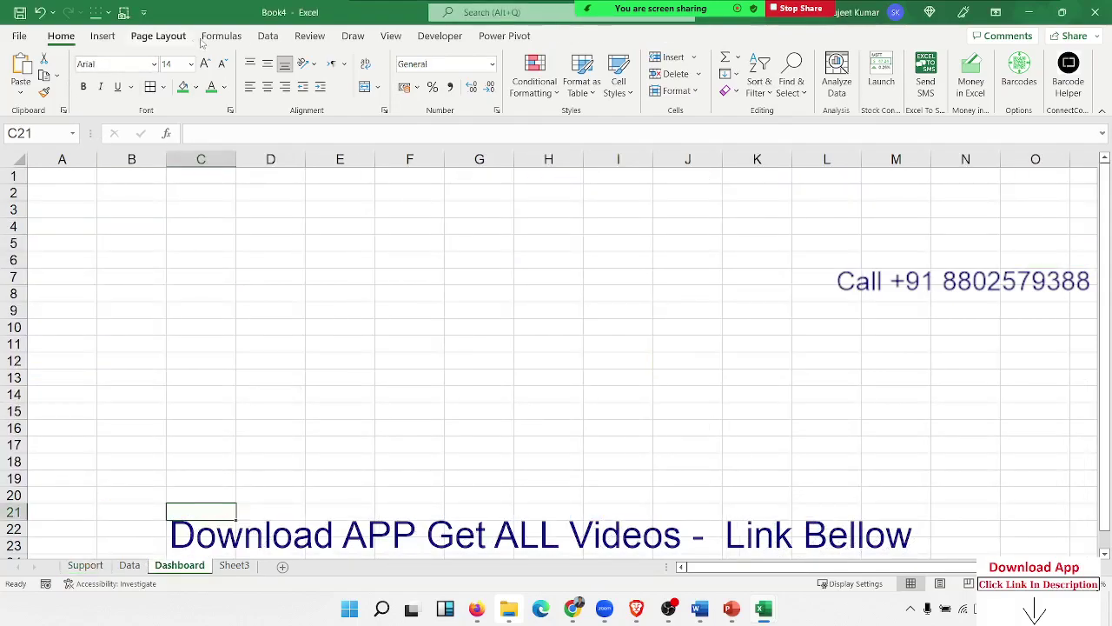
{"action": "left_click", "coordinate": [174, 35]}
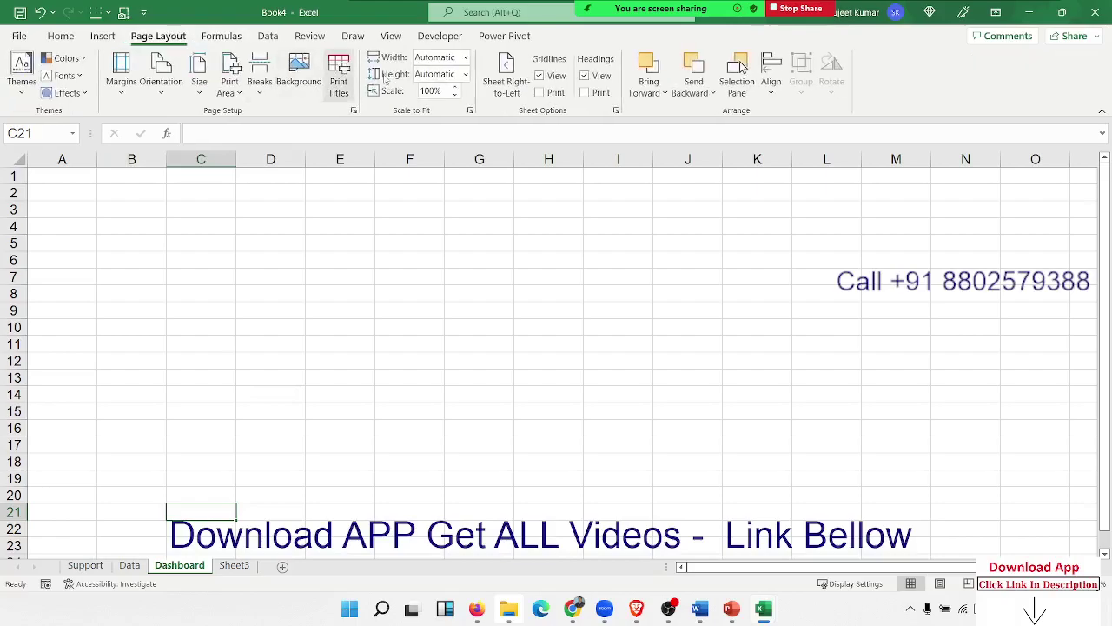
{"action": "left_click", "coordinate": [539, 76]}
Step: Merge and centre cells D1:K2 into one title block
{"action": "left_click", "coordinate": [201, 189]}
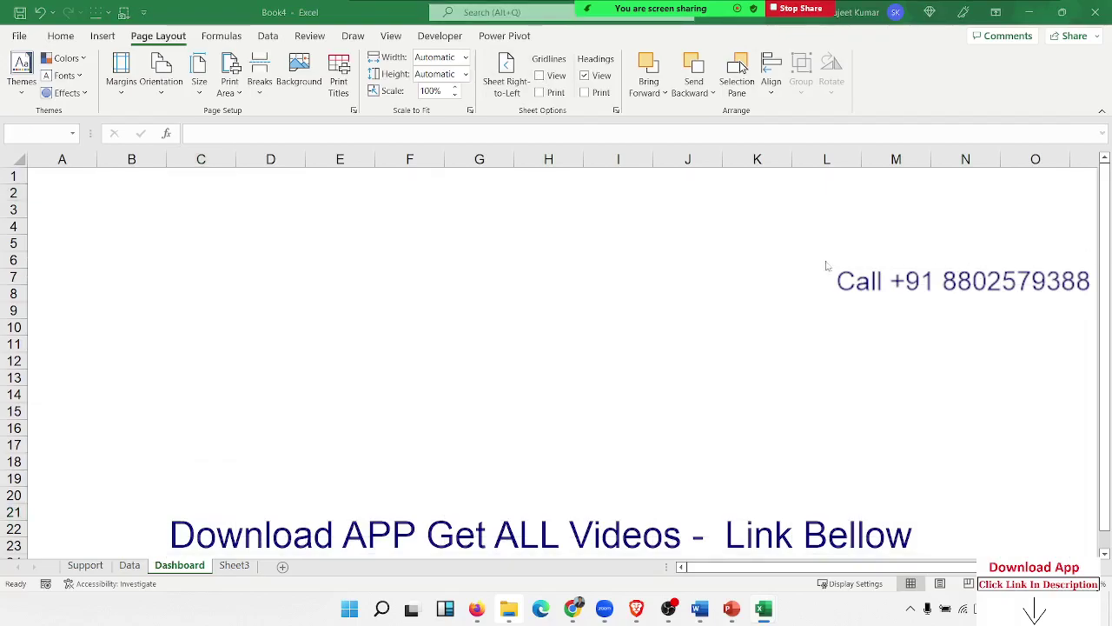
{"action": "left_click", "coordinate": [339, 174]}
{"action": "mouse_move", "coordinate": [270, 176]}
{"action": "left_mouse_down"}
{"action": "mouse_move", "coordinate": [455, 192]}
{"action": "mouse_move", "coordinate": [733, 191]}
{"action": "left_mouse_up"}
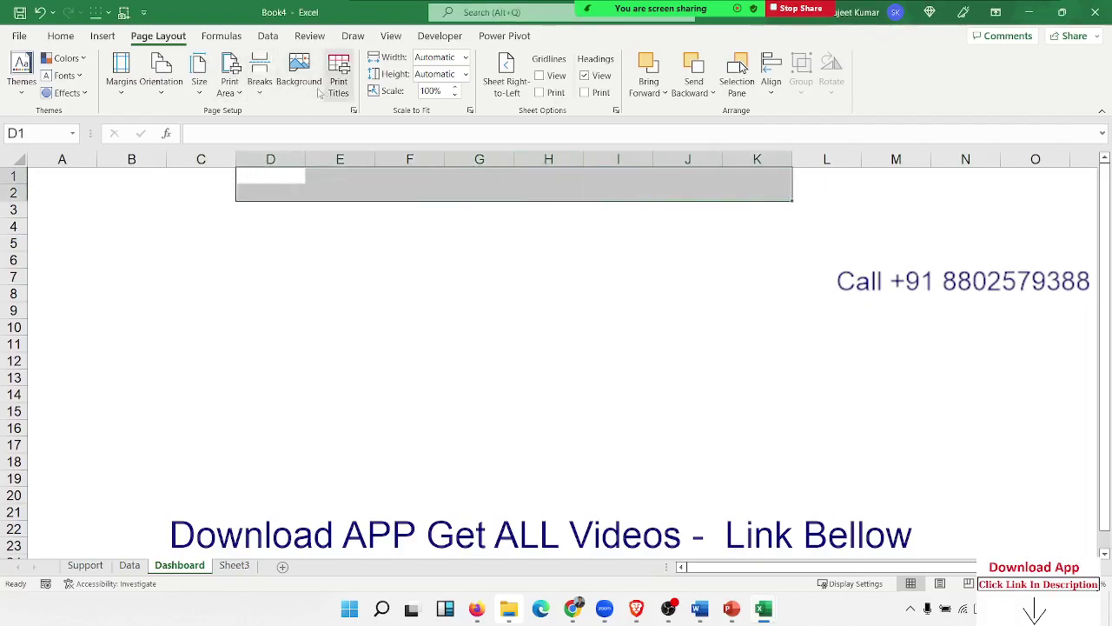
{"action": "left_click", "coordinate": [61, 36]}
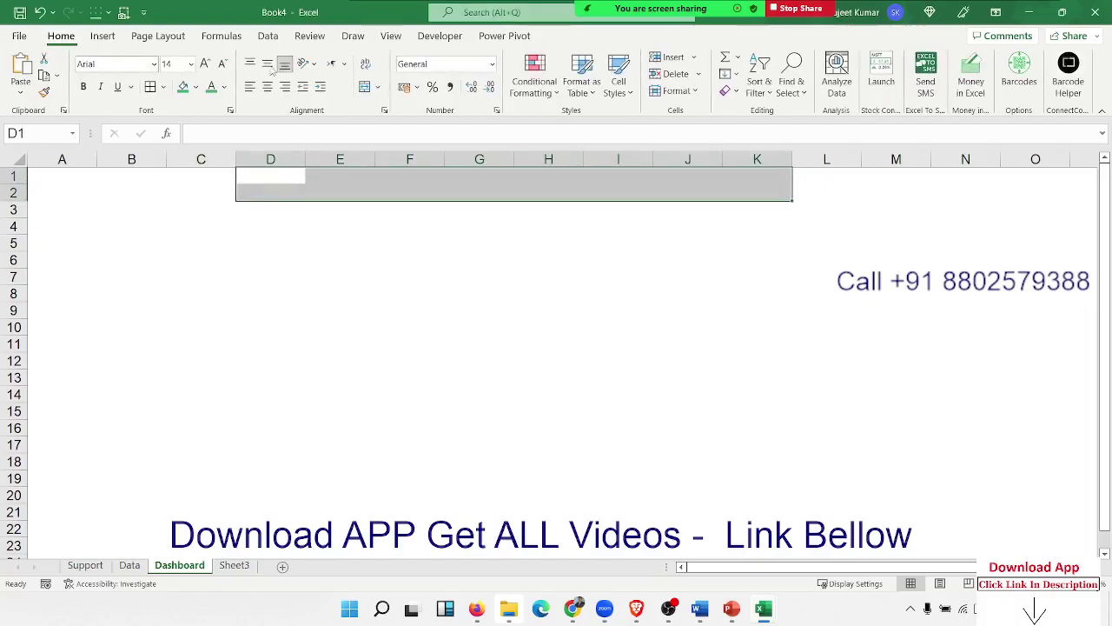
{"action": "left_click", "coordinate": [365, 87]}
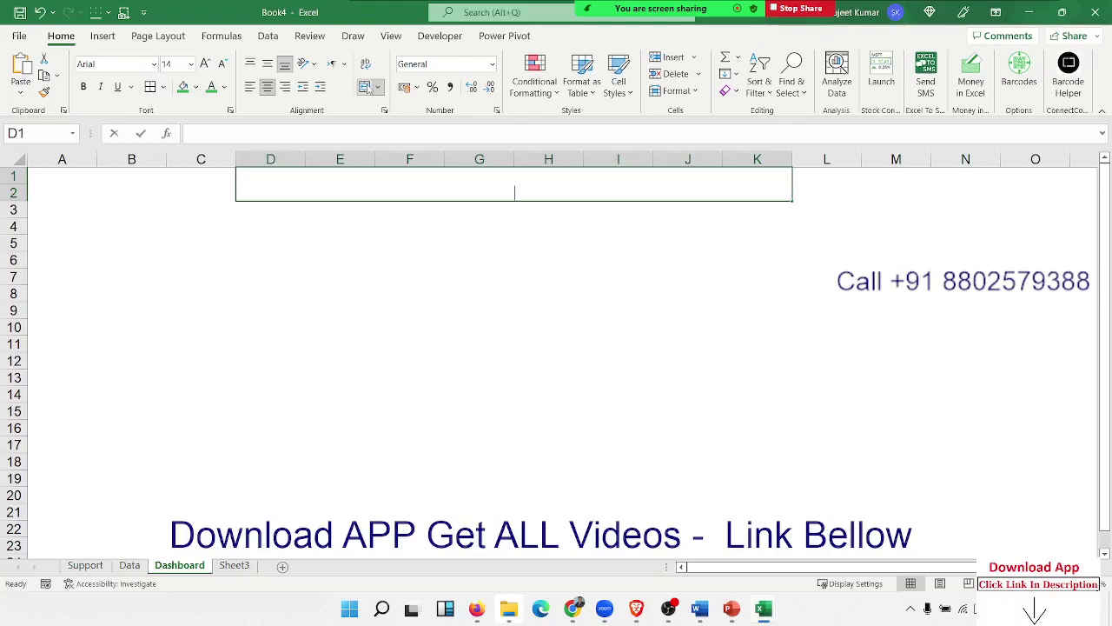
Step: Enter the title 'Sales Traders Month Perfomance' in merged D1
{"action": "type", "text": "AS"}
{"action": "key", "text": "BackSpace"}
{"action": "key", "text": "BackSpace"}
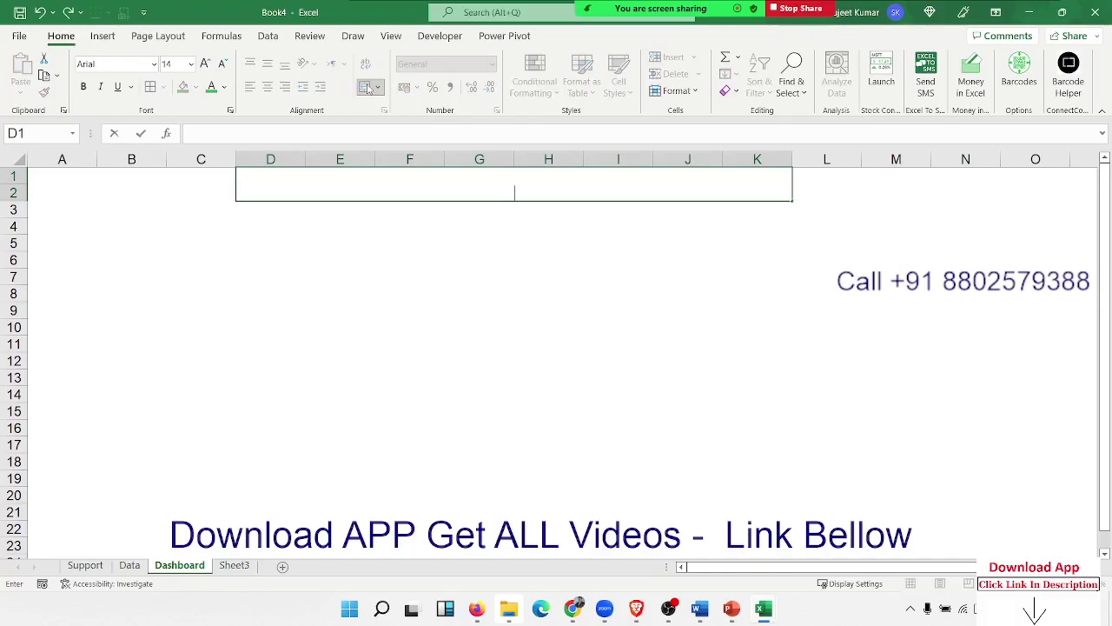
{"action": "type", "text": "Sales"}
{"action": "type", "text": " Tr"}
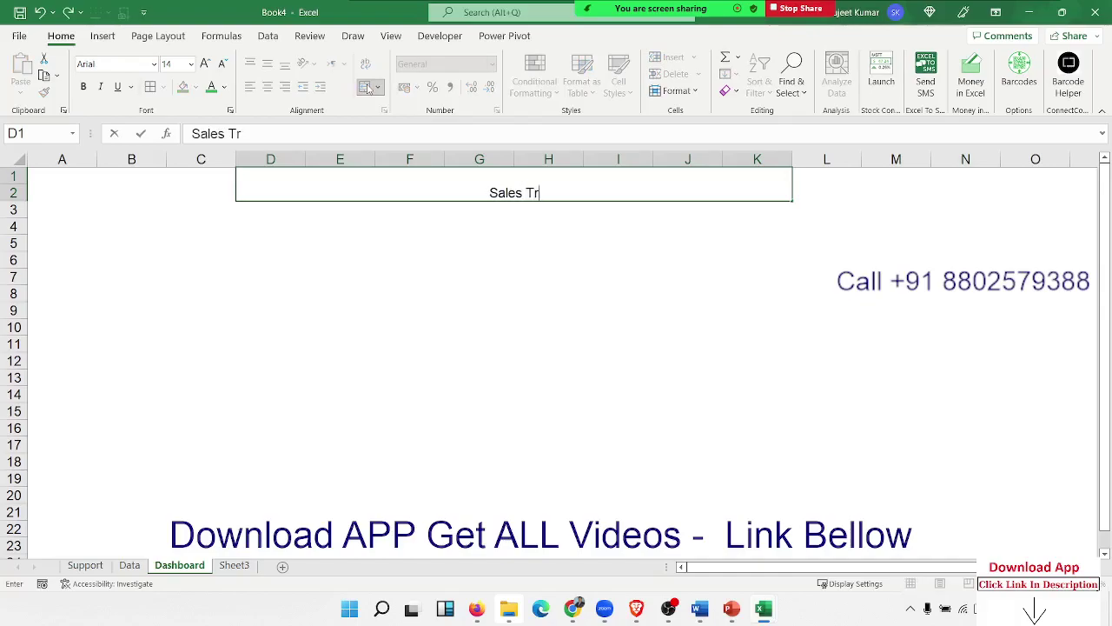
{"action": "type", "text": "aders"}
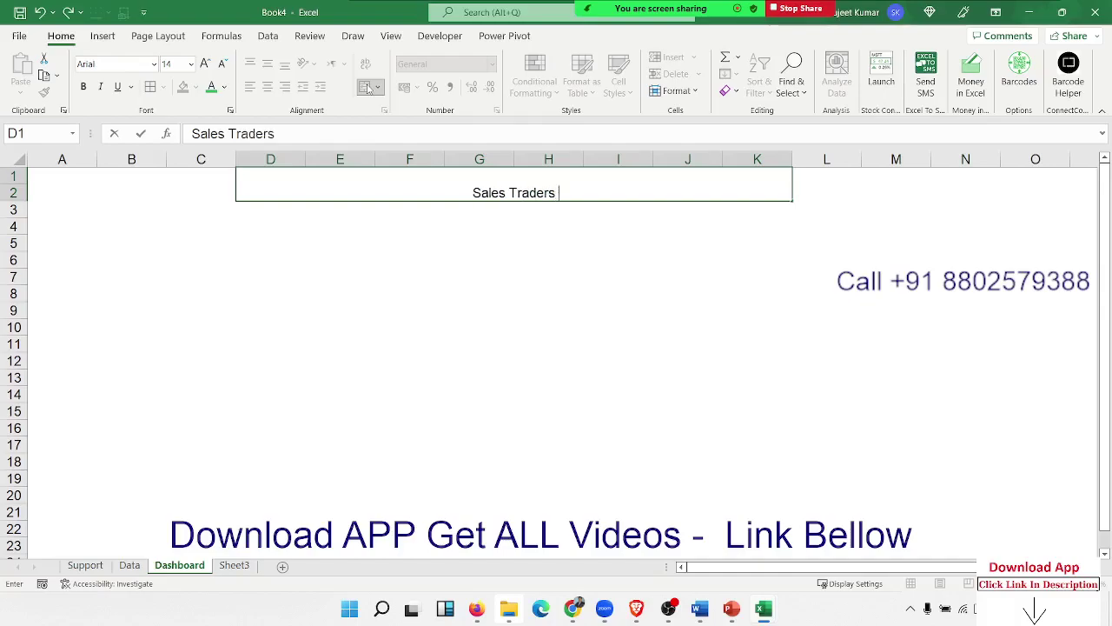
{"action": "type", "text": " Month"}
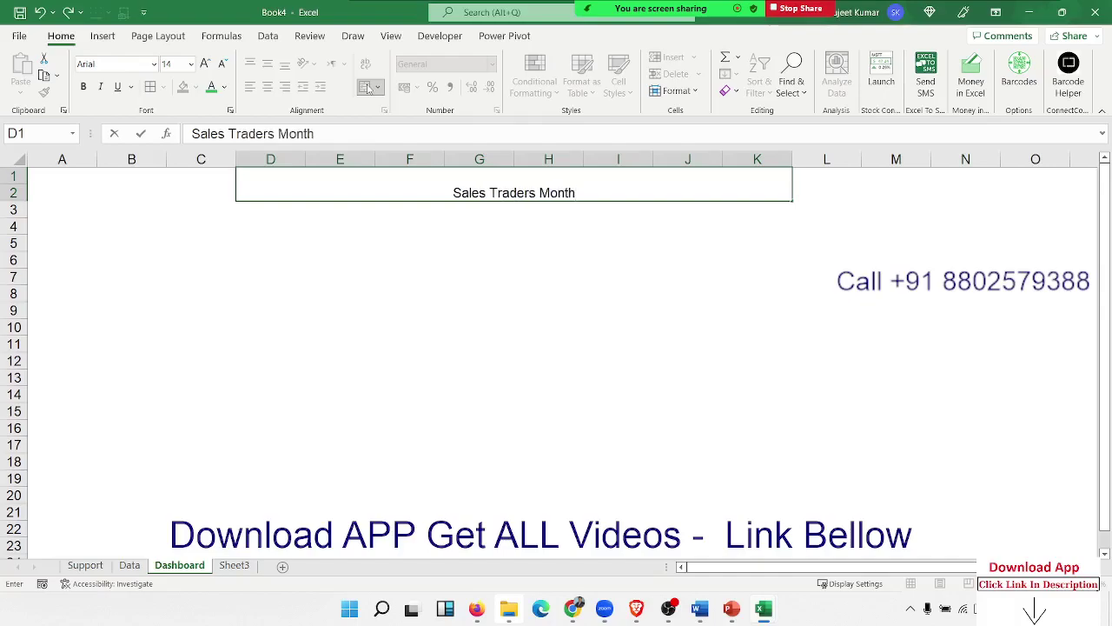
{"action": "type", "text": " Perfo"}
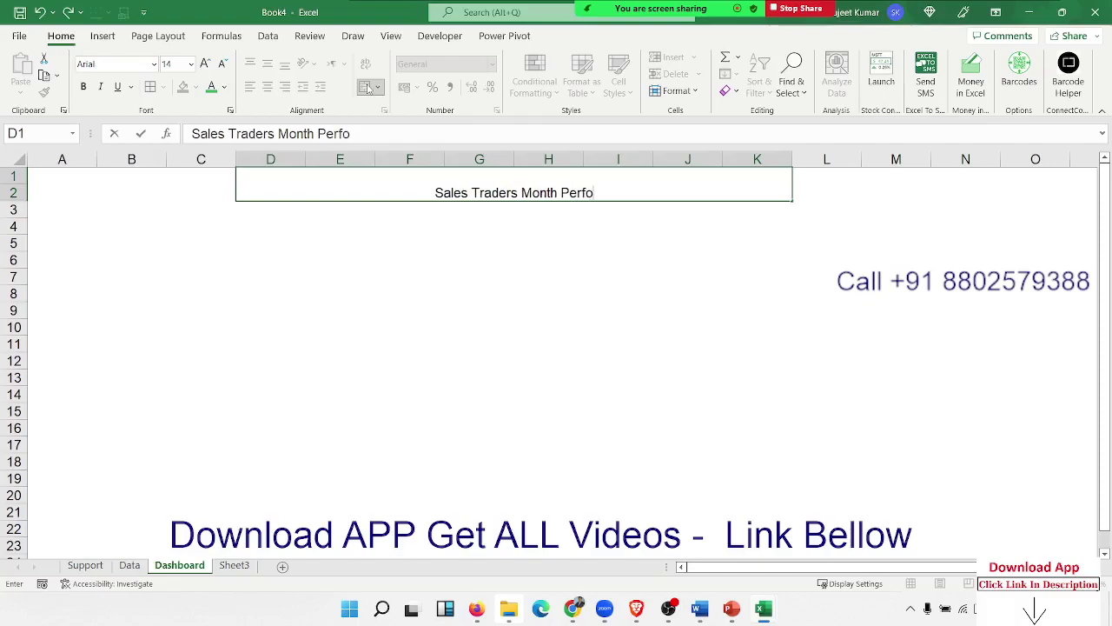
{"action": "type", "text": "ma"}
{"action": "key", "text": "BackSpace"}
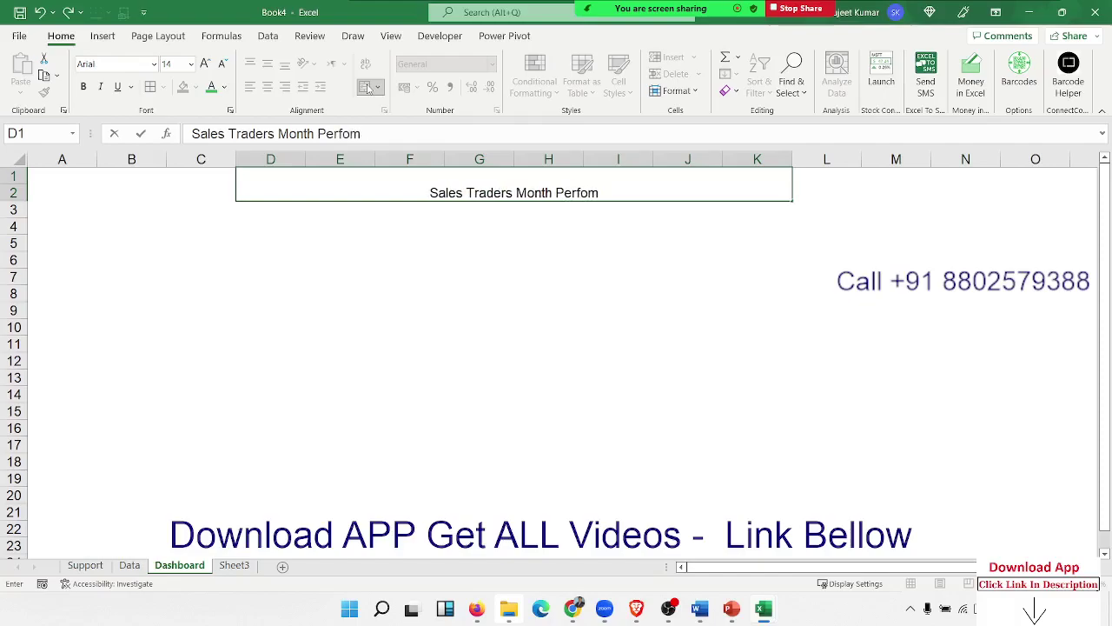
{"action": "type", "text": "ance"}
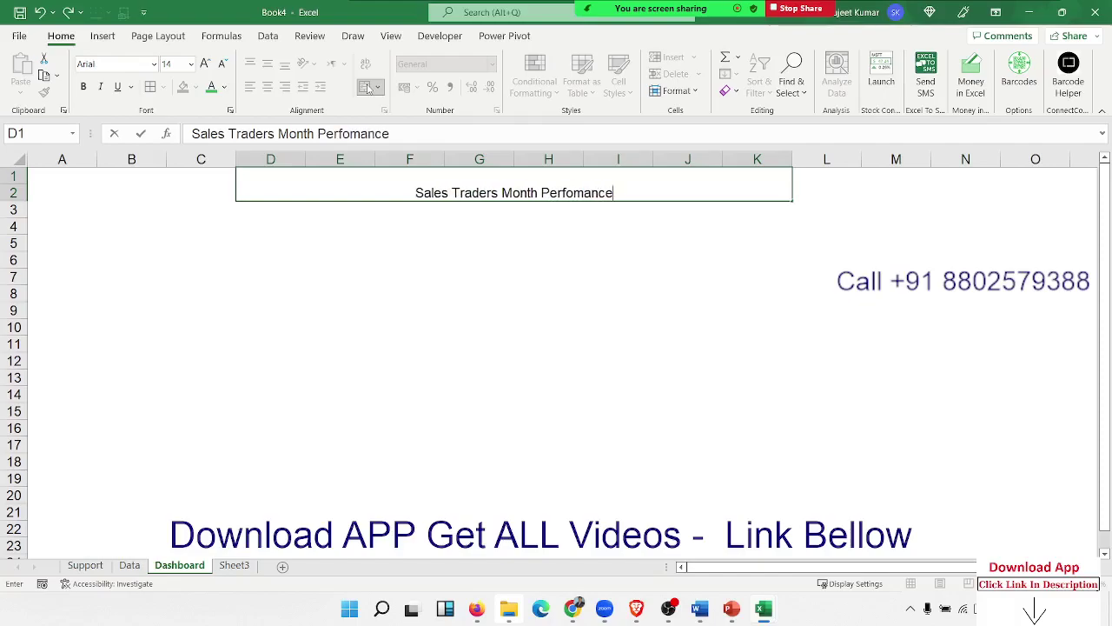
{"action": "key", "text": "Return"}
Step: Format the title middle-aligned, 24-point, green and bold
{"action": "left_click", "coordinate": [410, 194]}
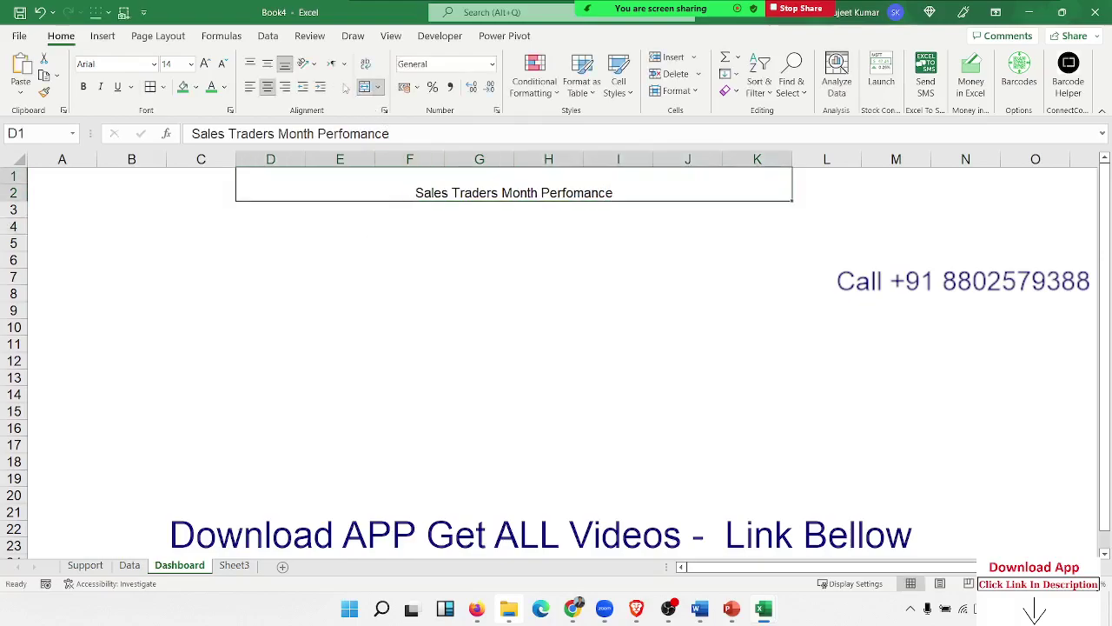
{"action": "left_click", "coordinate": [267, 67]}
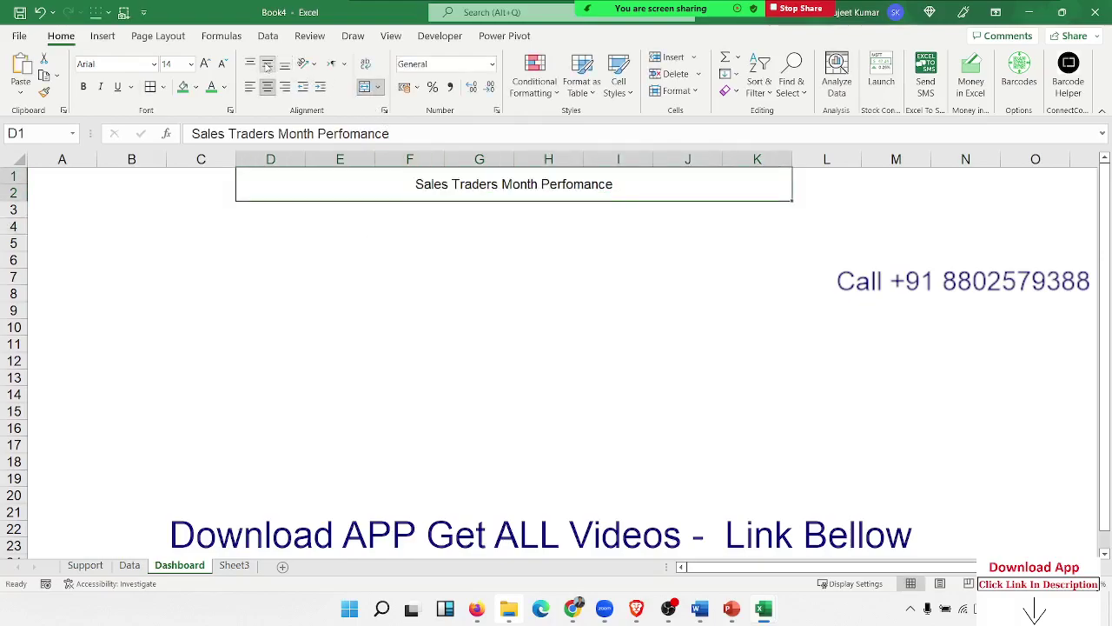
{"action": "left_click", "coordinate": [206, 66]}
{"action": "left_click", "coordinate": [206, 66]}
{"action": "left_click", "coordinate": [206, 66]}
{"action": "left_click", "coordinate": [206, 66]}
{"action": "left_click", "coordinate": [206, 66]}
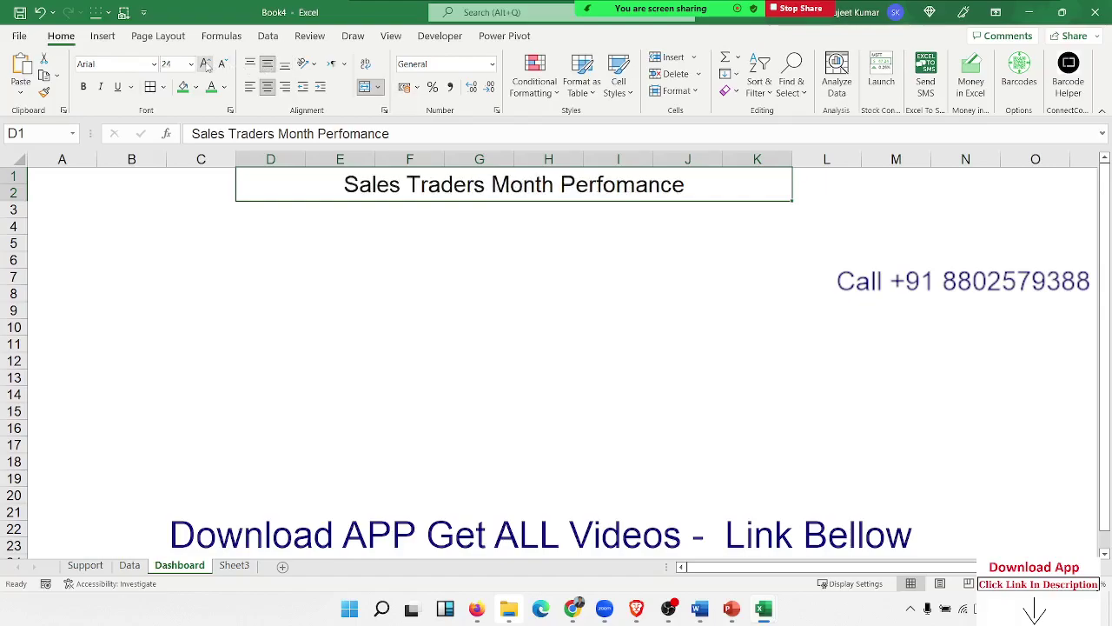
{"action": "left_click", "coordinate": [211, 88]}
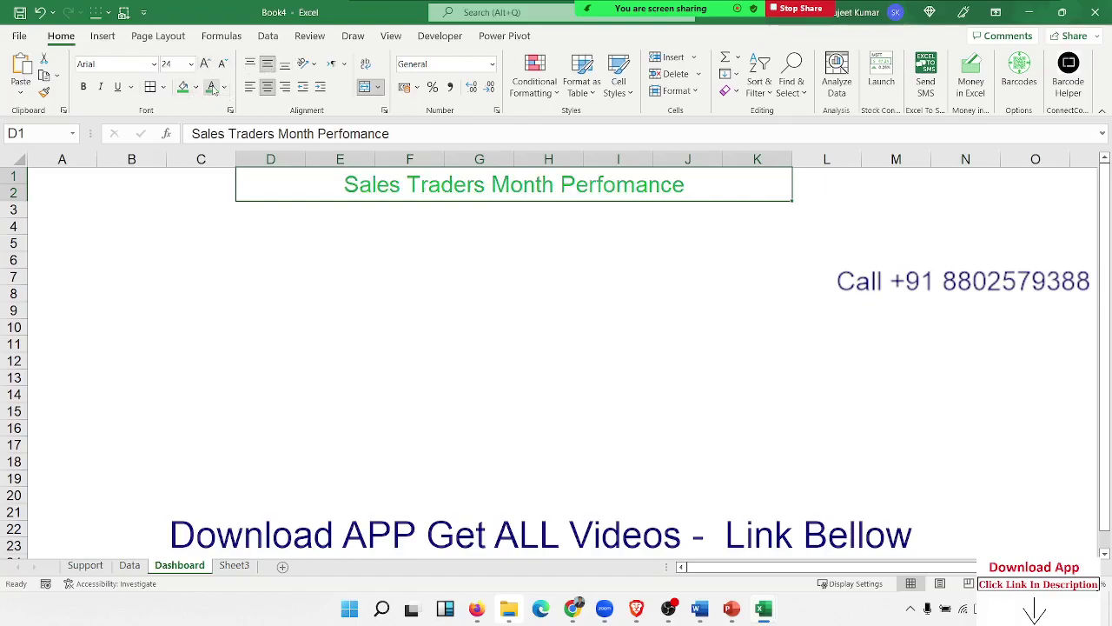
{"action": "key", "text": "ctrl+b"}
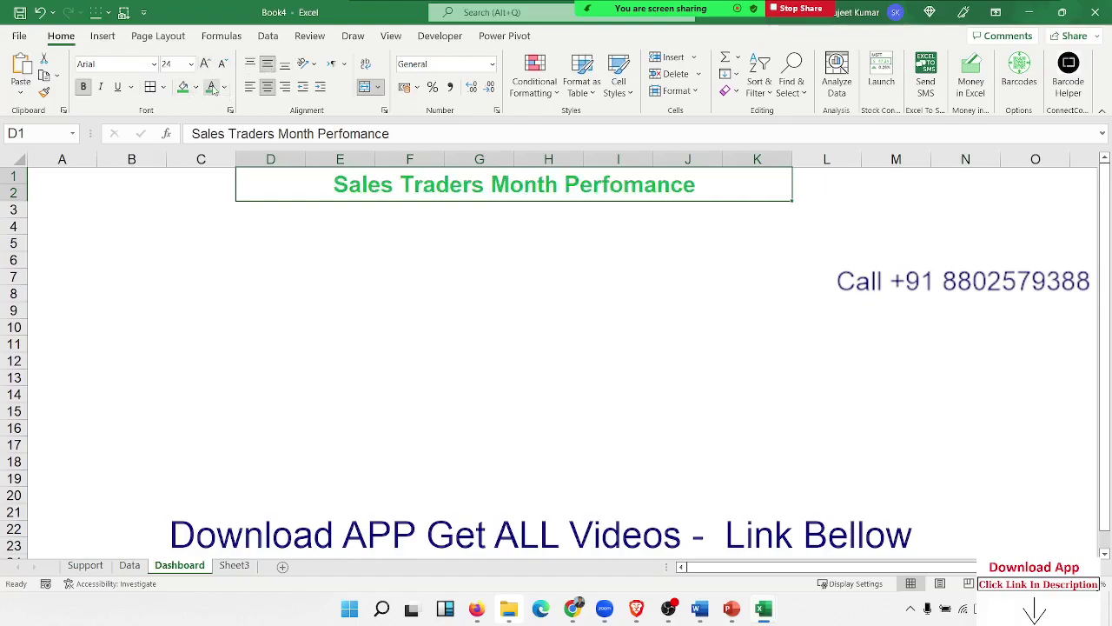
{"action": "left_click", "coordinate": [135, 210]}
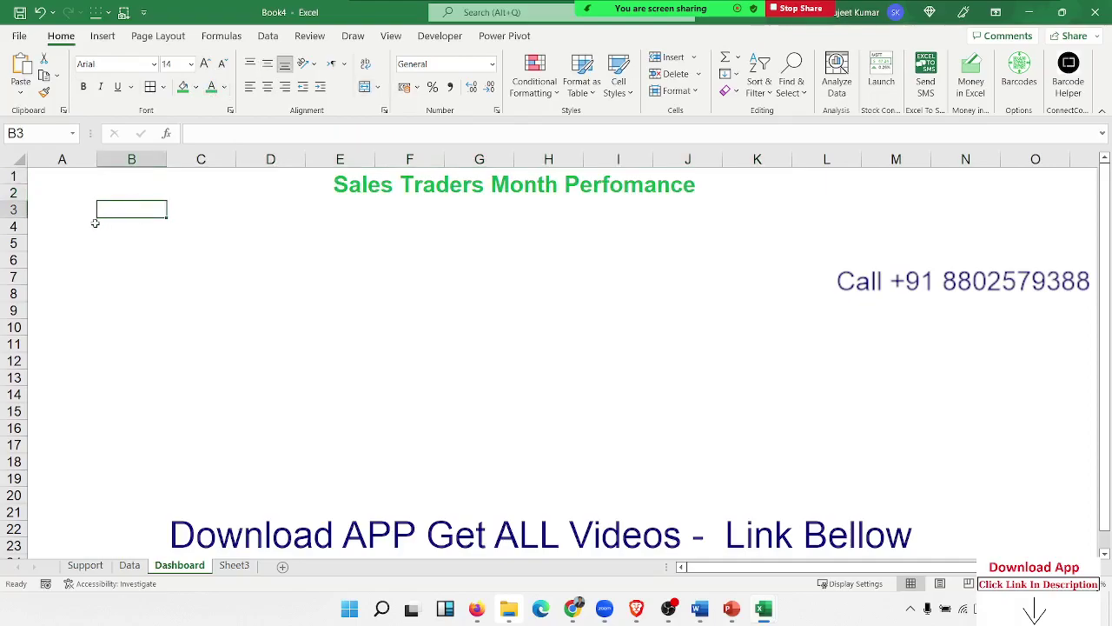
{"action": "left_click", "coordinate": [94, 225]}
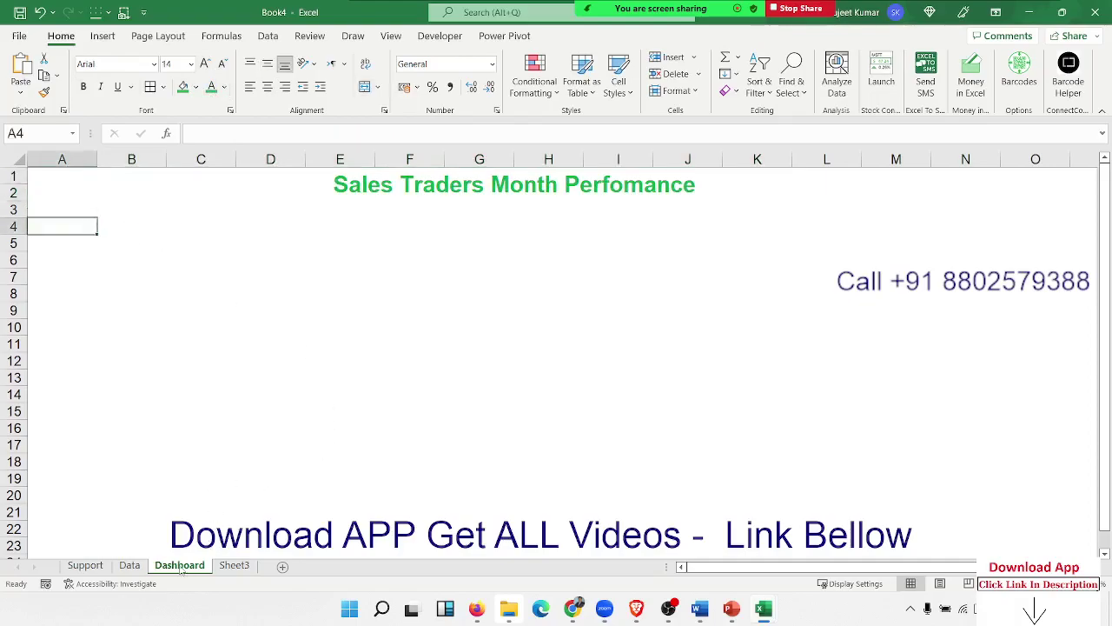
{"action": "left_click", "coordinate": [87, 565]}
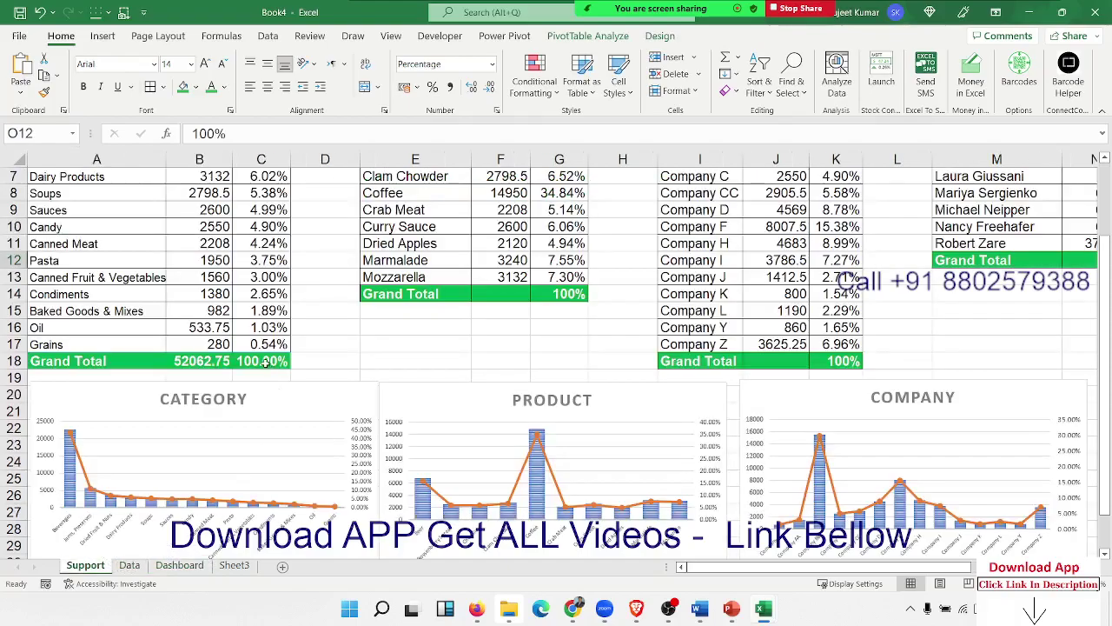
{"action": "scroll", "coordinate": [263, 363], "scroll_direction": "up", "scroll_amount": 2}
{"action": "left_click", "coordinate": [662, 311]}
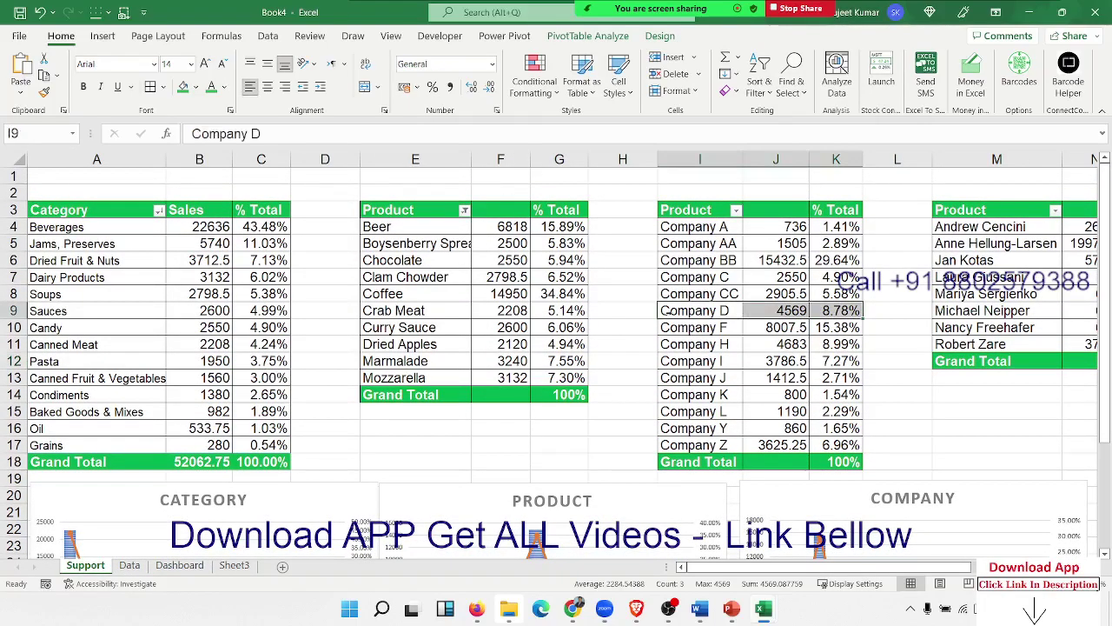
{"action": "key", "text": "Right"}
{"action": "key", "text": "Right"}
{"action": "key", "text": "Right"}
{"action": "key", "text": "Right"}
{"action": "key", "text": "Right"}
{"action": "key", "text": "Right"}
{"action": "key", "text": "Right"}
{"action": "key", "text": "Right"}
{"action": "key", "text": "Right"}
{"action": "key", "text": "Right"}
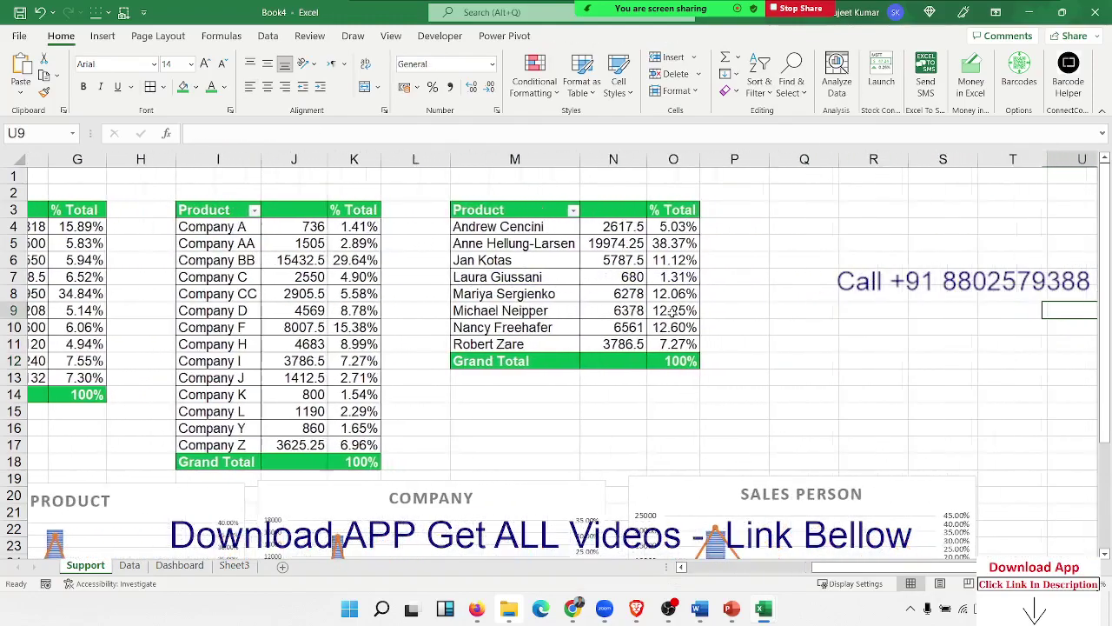
{"action": "key", "text": "Right"}
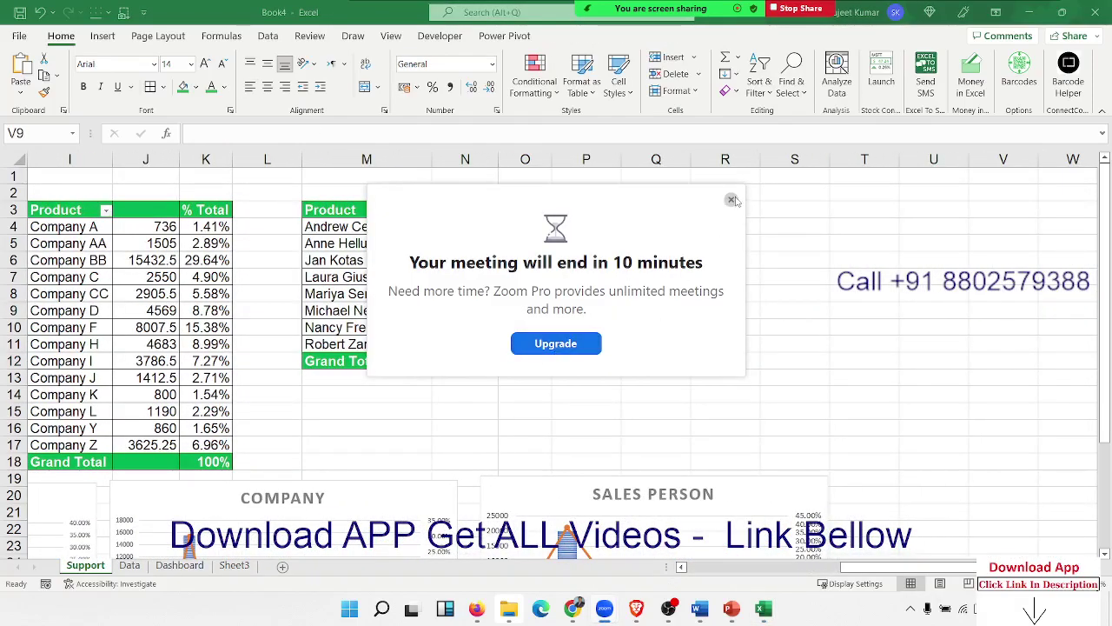
{"action": "left_click", "coordinate": [733, 200]}
{"action": "left_click_drag", "start_coordinate": [374, 210], "coordinate": [525, 361]}
Step: Copy the sales-person pivot table to Q3 and show its field list
{"action": "key", "text": "ctrl+c"}
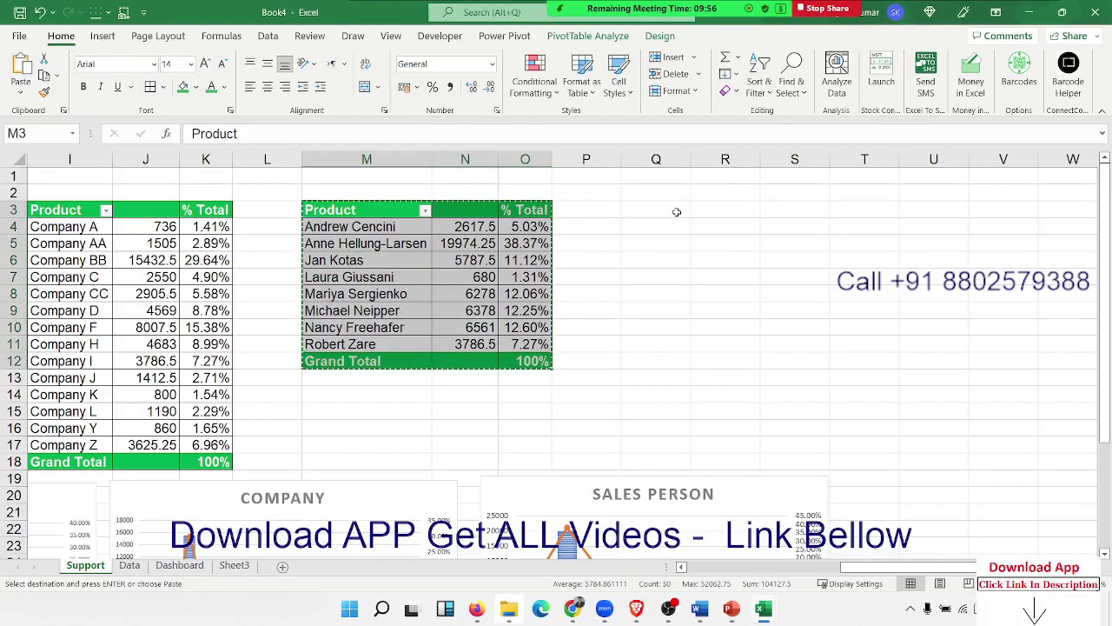
{"action": "left_click", "coordinate": [676, 212]}
{"action": "key", "text": "ctrl+v"}
{"action": "left_click_drag", "start_coordinate": [672, 227], "coordinate": [738, 276]}
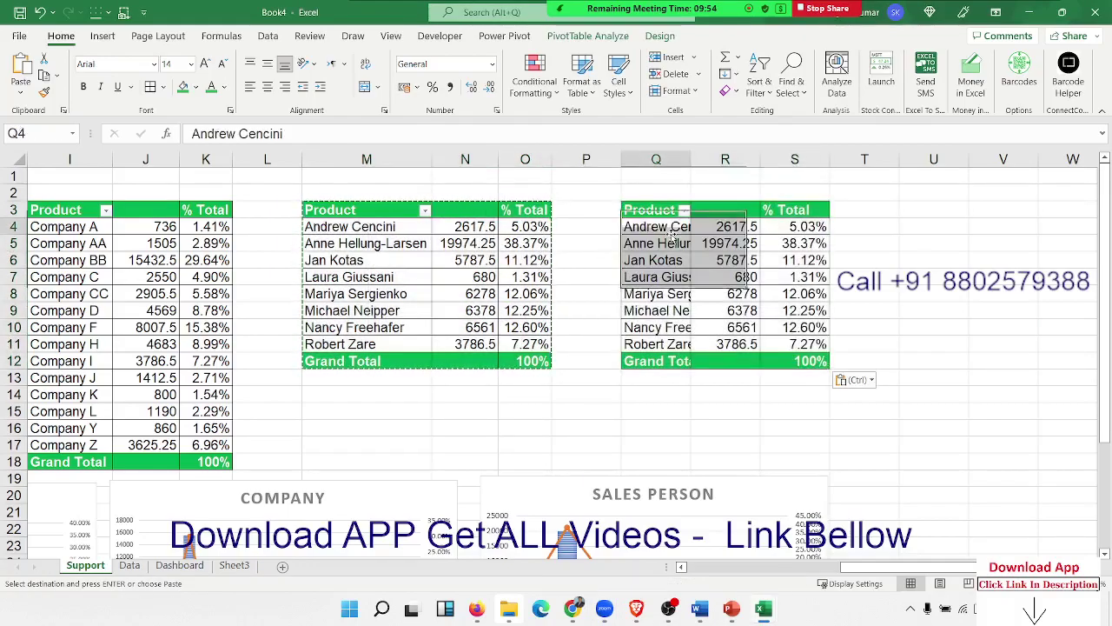
{"action": "left_click", "coordinate": [672, 230]}
{"action": "right_click", "coordinate": [672, 231]}
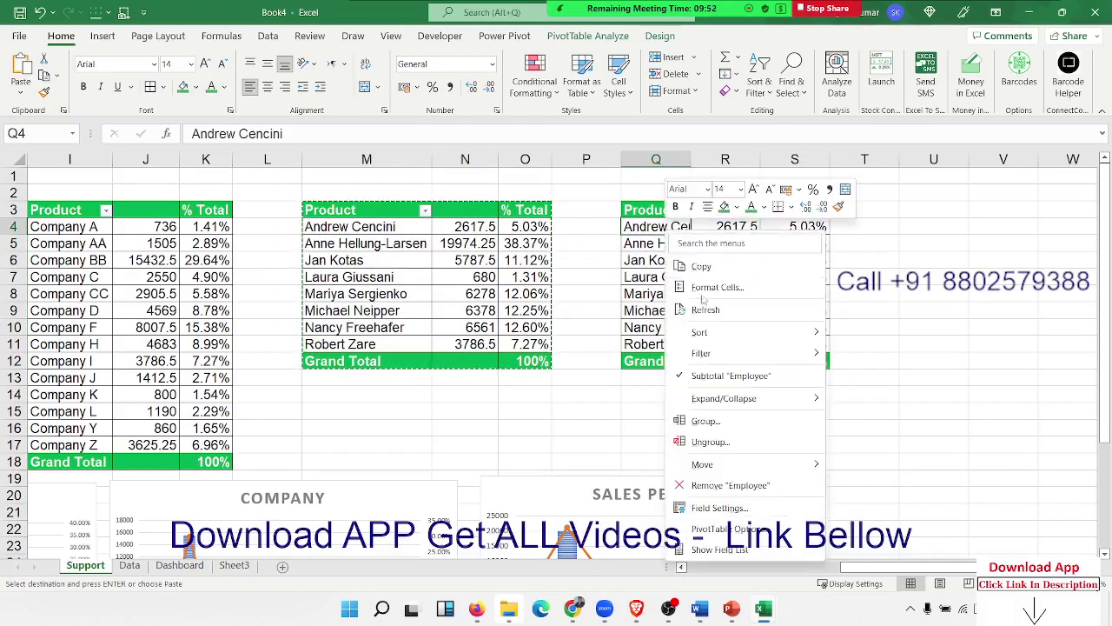
{"action": "left_click", "coordinate": [720, 550]}
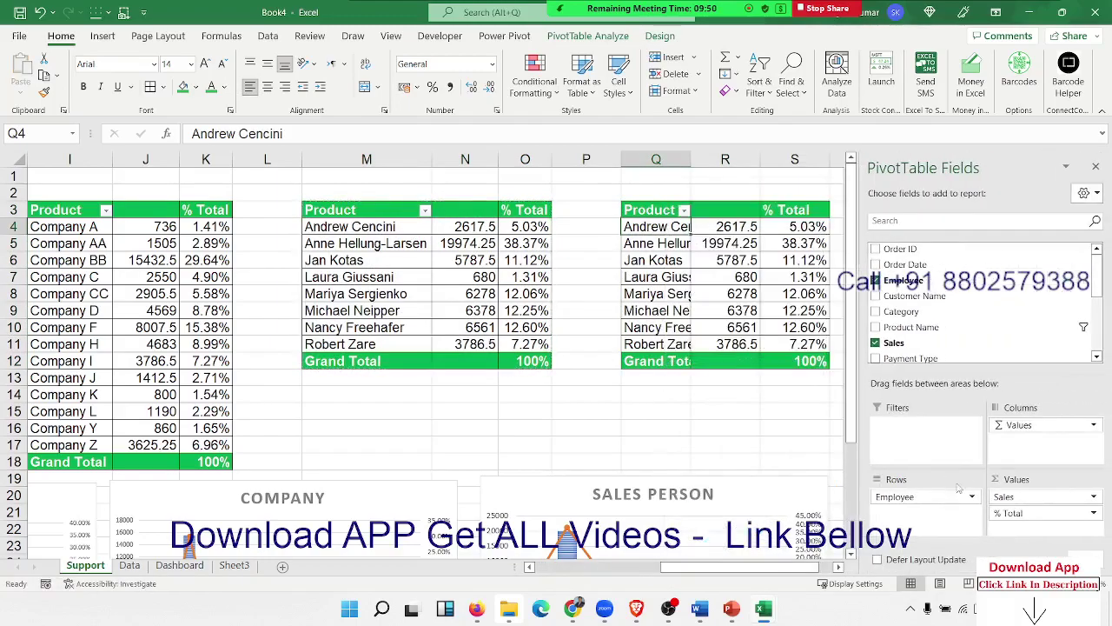
Step: Remove Employee and % Total from the copied pivot table
{"action": "left_click_drag", "start_coordinate": [933, 503], "coordinate": [1042, 323]}
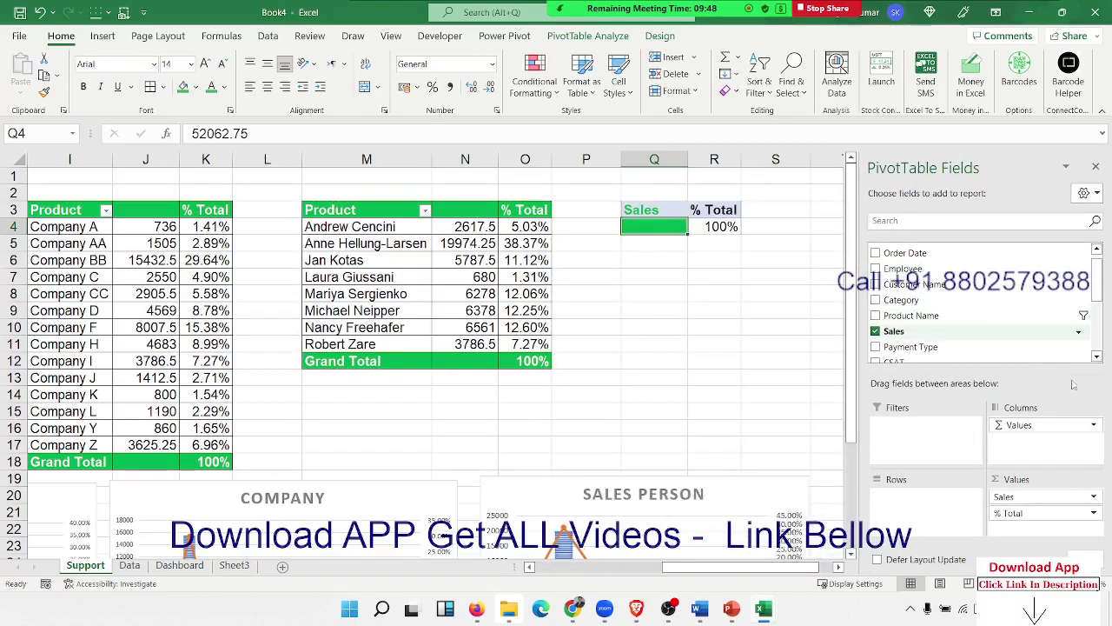
{"action": "left_click_drag", "start_coordinate": [1035, 519], "coordinate": [1034, 346]}
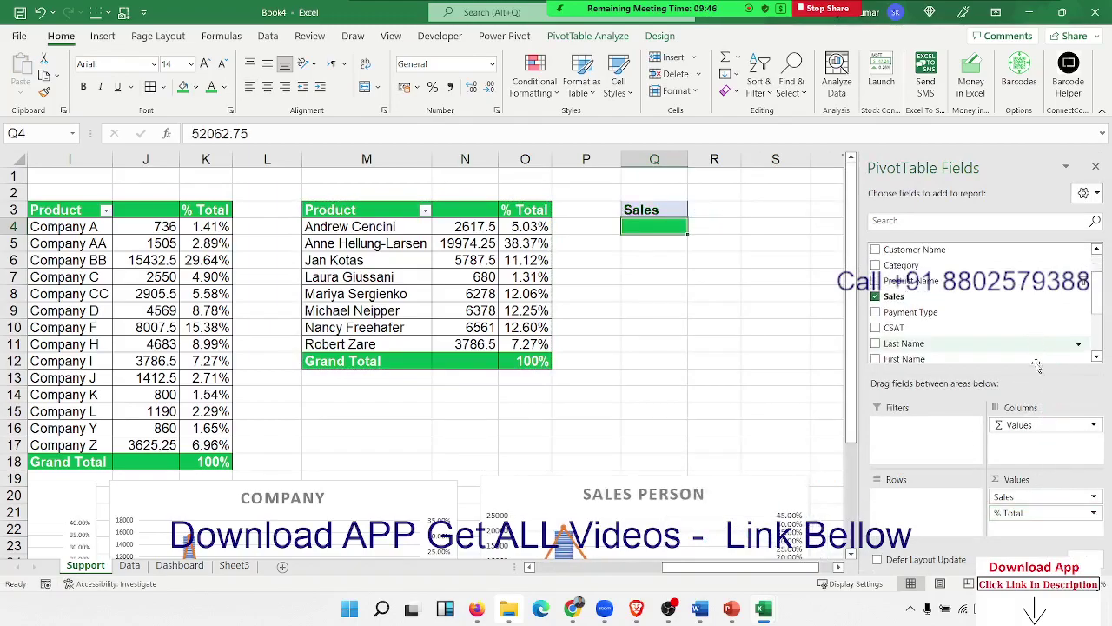
{"action": "scroll", "coordinate": [935, 310], "scroll_direction": "up", "scroll_amount": 1}
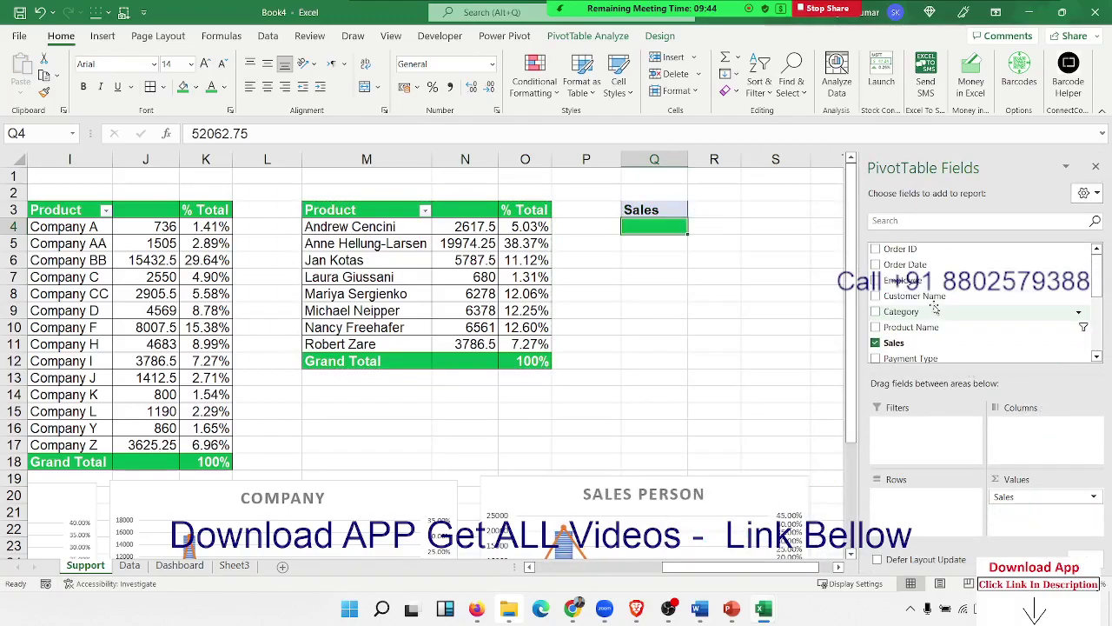
{"action": "left_click", "coordinate": [1096, 357]}
{"action": "left_click", "coordinate": [1097, 357]}
{"action": "left_click", "coordinate": [1097, 357]}
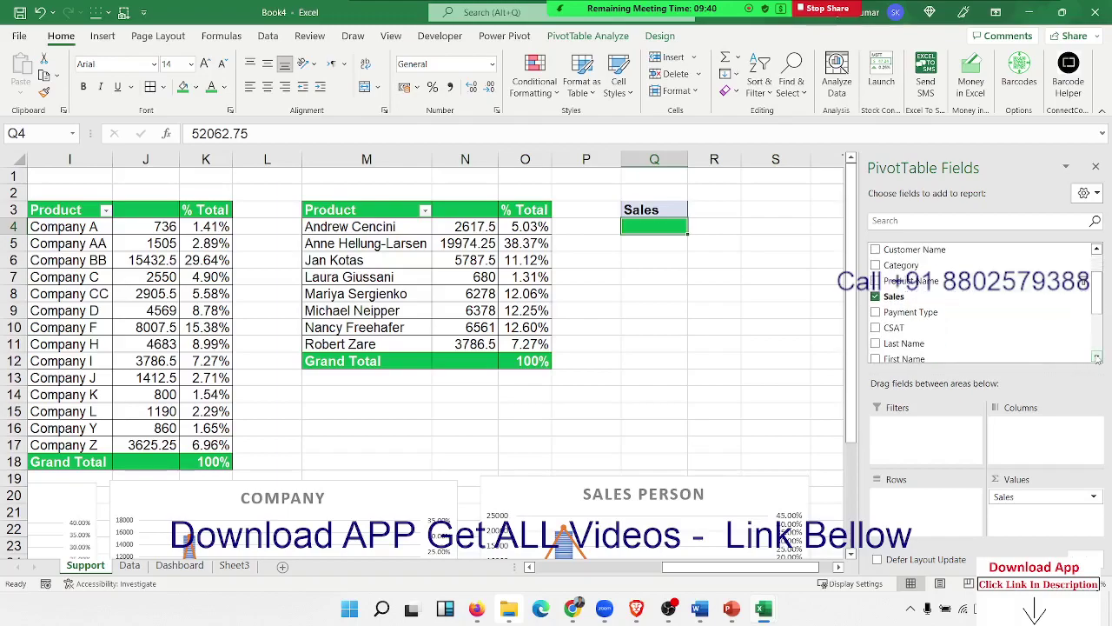
{"action": "left_click", "coordinate": [1096, 357]}
{"action": "left_click", "coordinate": [1096, 357]}
{"action": "left_click", "coordinate": [1096, 357]}
{"action": "left_click", "coordinate": [1097, 357]}
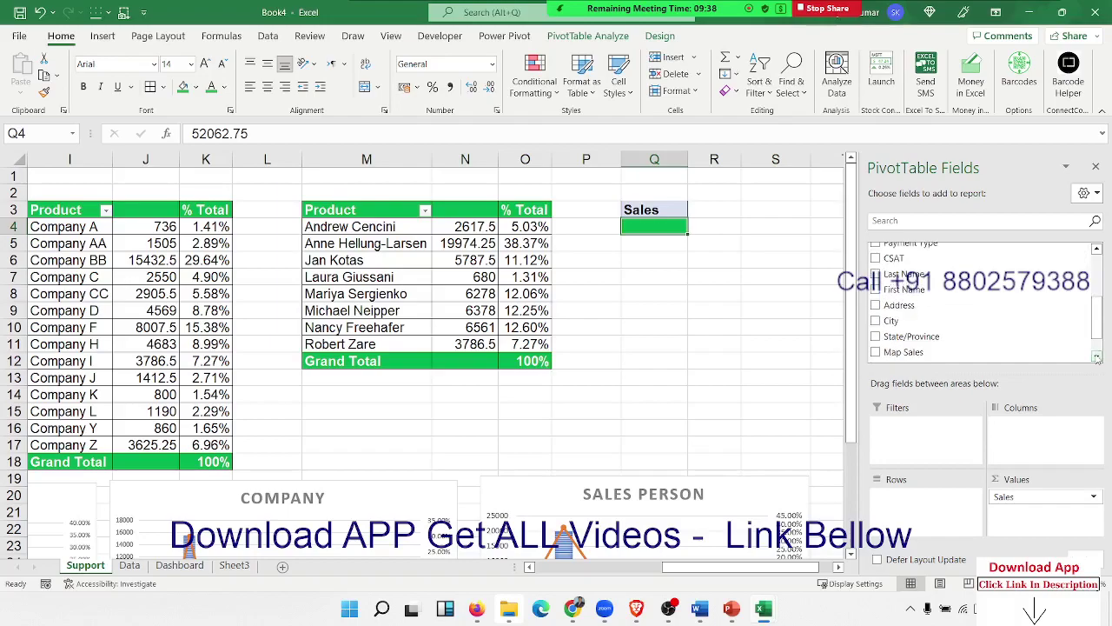
{"action": "left_click", "coordinate": [1097, 357]}
{"action": "left_click", "coordinate": [1096, 358]}
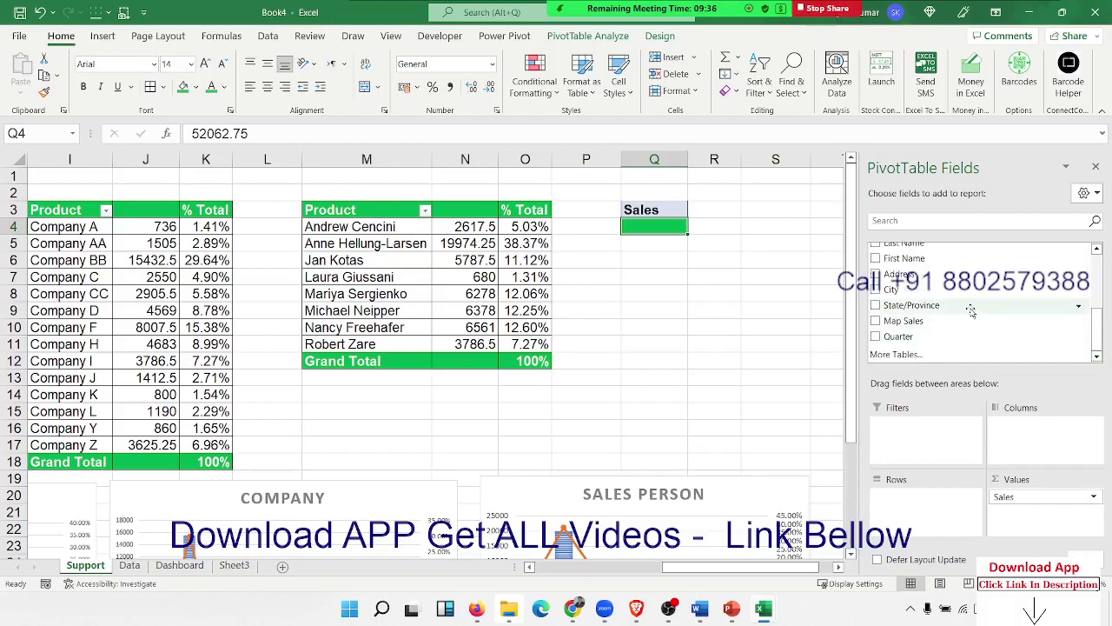
Step: Put City in the copied pivot's rows, listing Sales by city totalling 52062.75
{"action": "left_click_drag", "start_coordinate": [971, 311], "coordinate": [990, 333]}
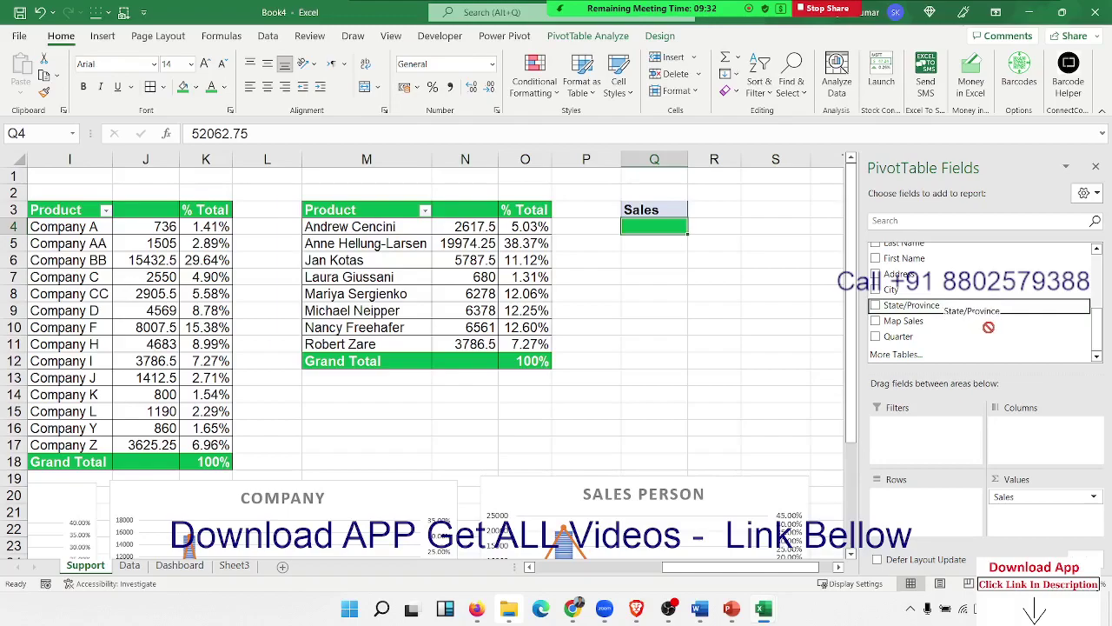
{"action": "mouse_move", "coordinate": [990, 333]}
{"action": "left_mouse_down"}
{"action": "mouse_move", "coordinate": [935, 320]}
{"action": "mouse_move", "coordinate": [943, 504]}
{"action": "left_mouse_up"}
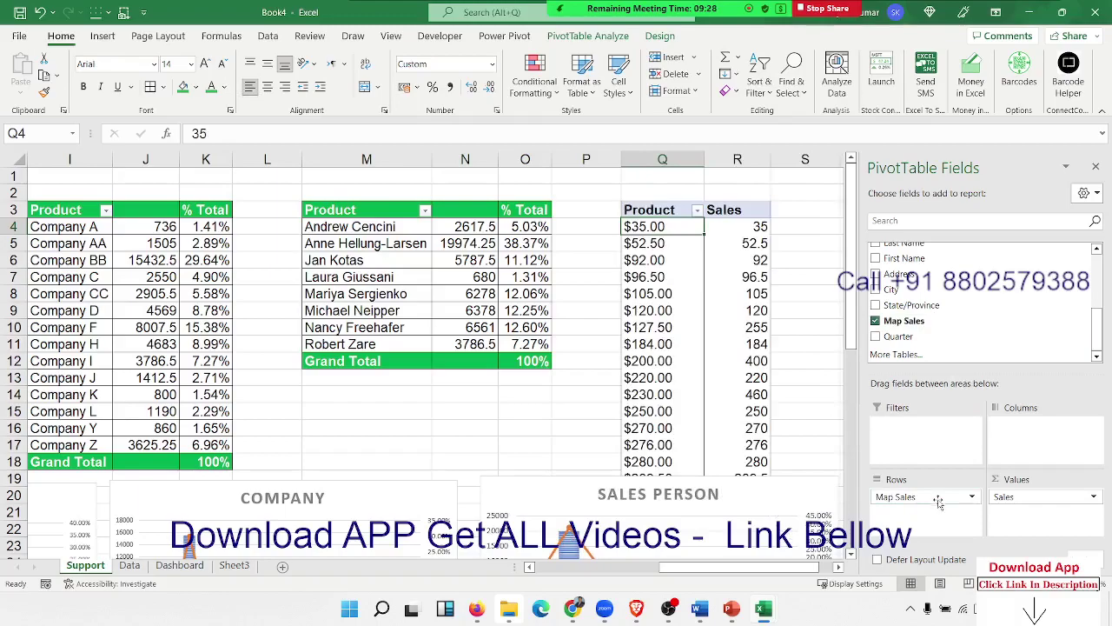
{"action": "left_click_drag", "start_coordinate": [939, 502], "coordinate": [977, 372]}
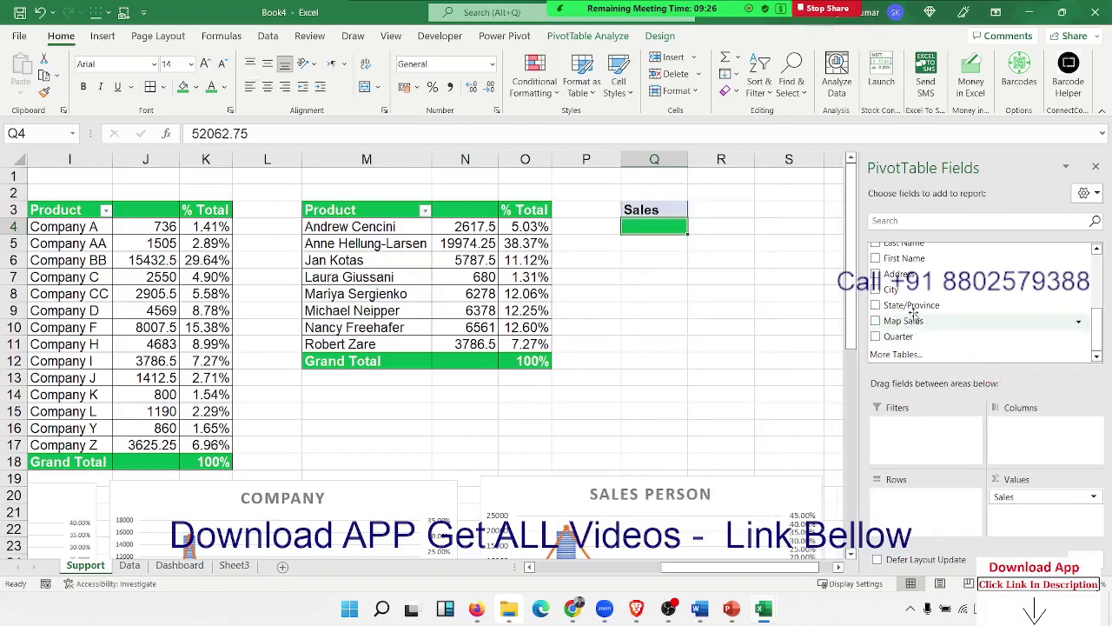
{"action": "mouse_move", "coordinate": [895, 290]}
{"action": "left_mouse_down"}
{"action": "mouse_move", "coordinate": [958, 514]}
{"action": "mouse_move", "coordinate": [940, 496]}
{"action": "left_mouse_up"}
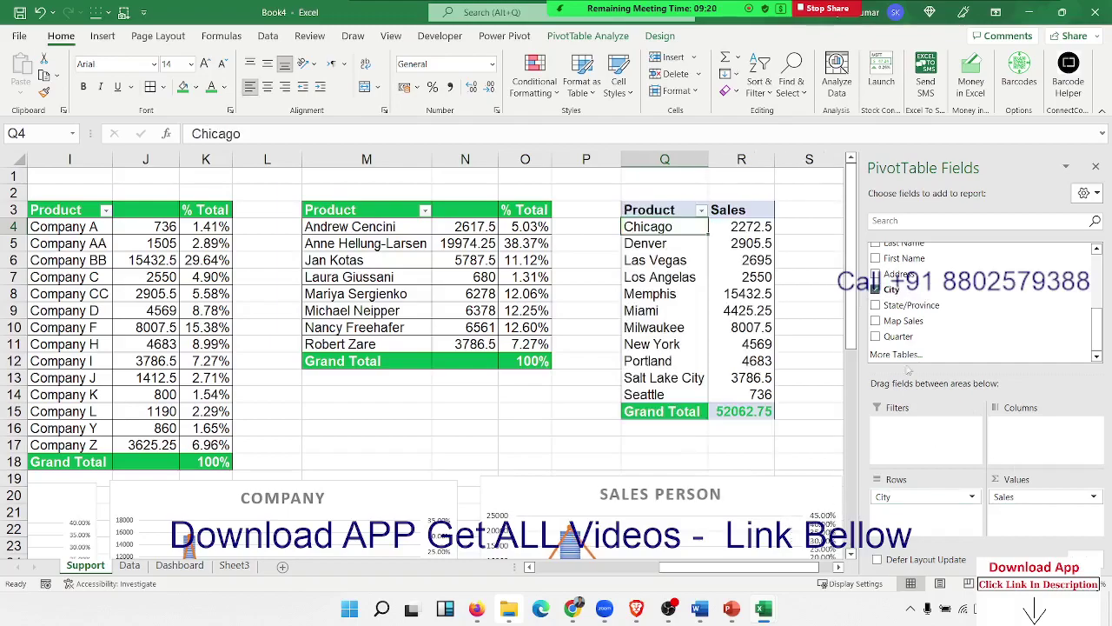
{"action": "left_click", "coordinate": [1096, 166]}
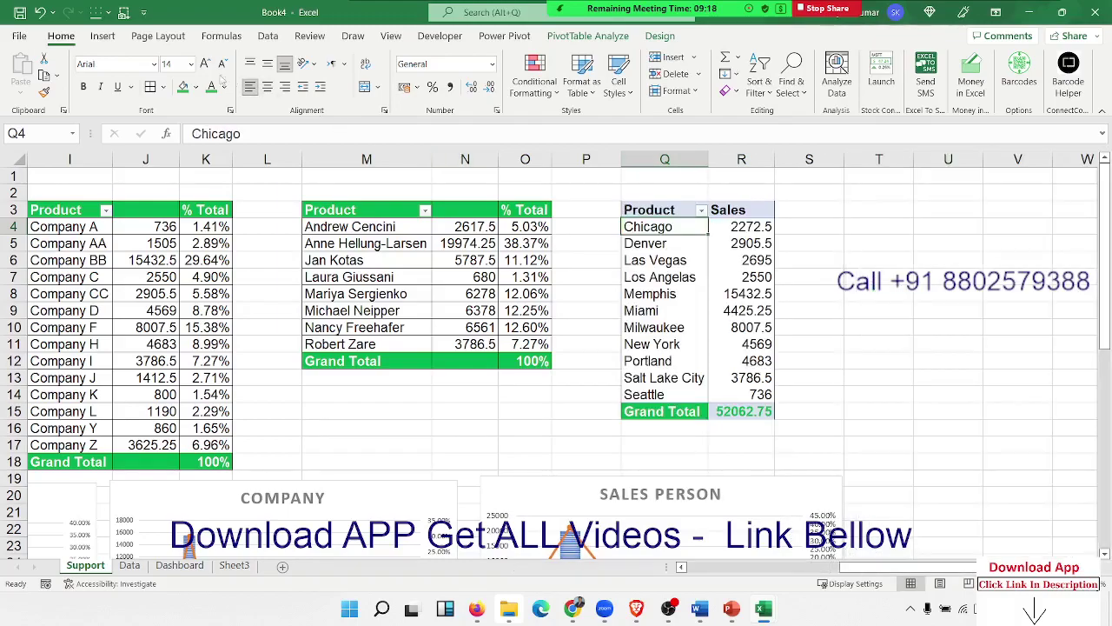
Step: Try inserting a filled map from the city pivot and dismiss the pivot-chart error
{"action": "left_click", "coordinate": [102, 35]}
{"action": "left_click", "coordinate": [472, 89]}
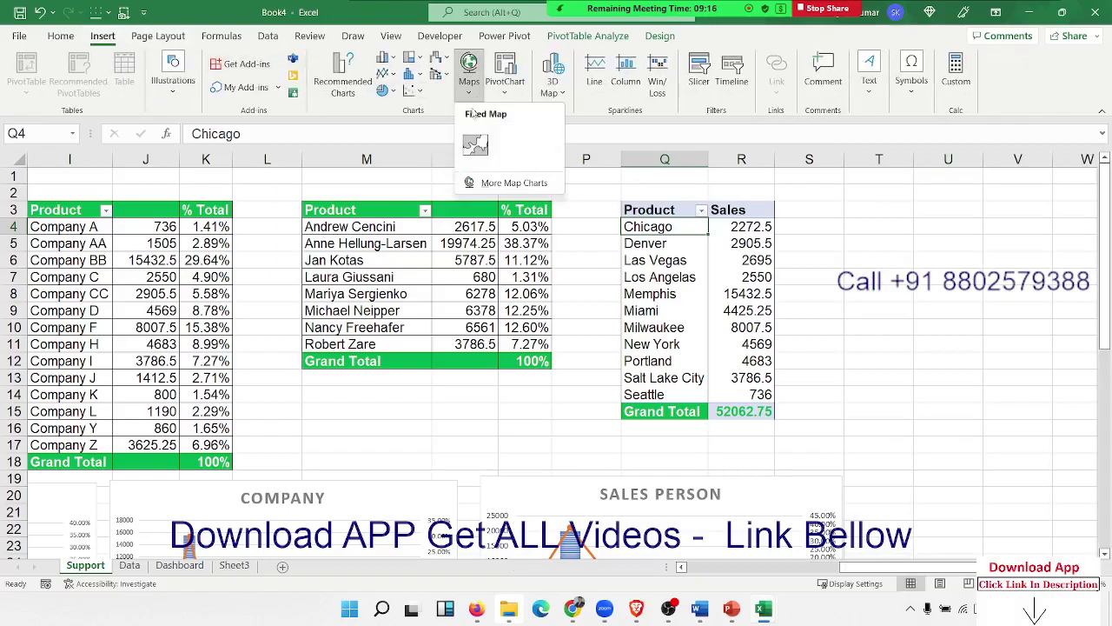
{"action": "left_click", "coordinate": [473, 144]}
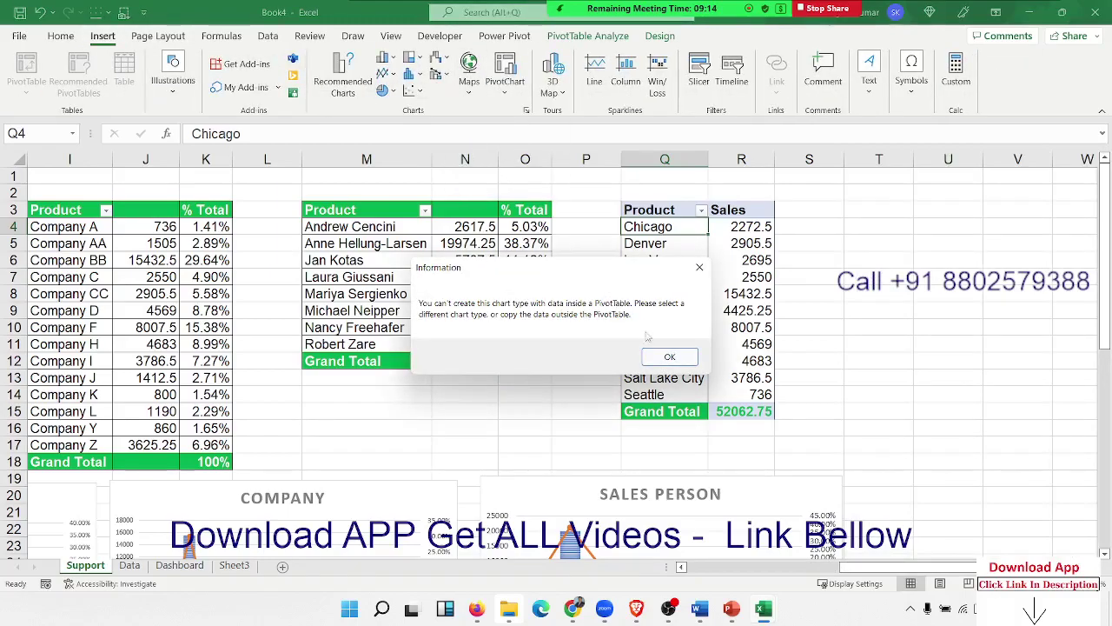
{"action": "left_click", "coordinate": [670, 355]}
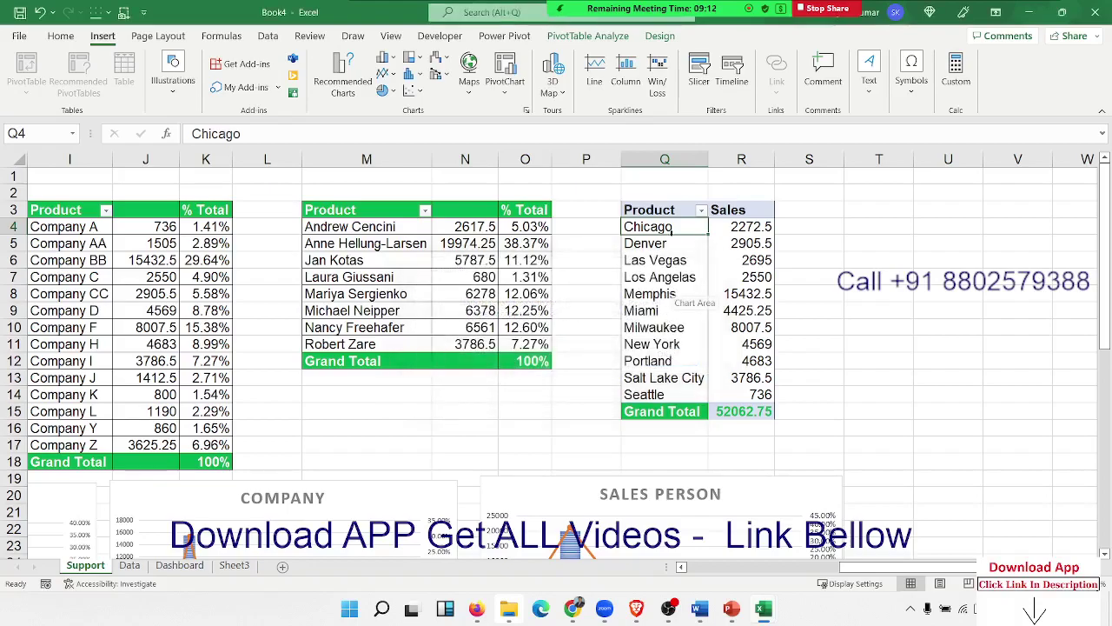
Step: Rename the city pivot's Product header to City
{"action": "left_click", "coordinate": [663, 211]}
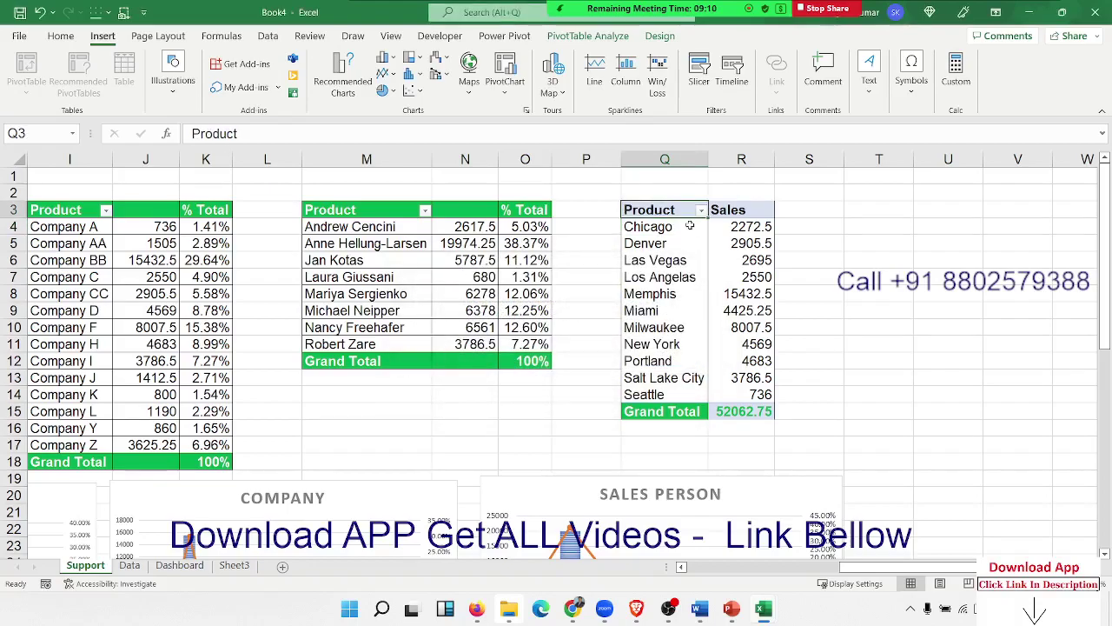
{"action": "type", "text": "City"}
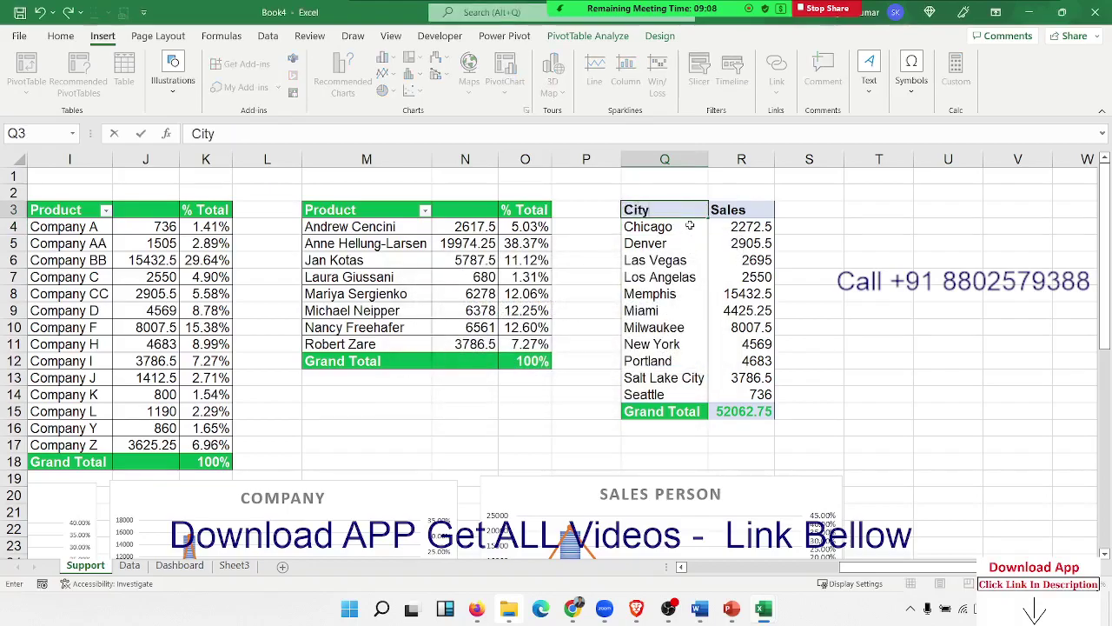
{"action": "left_click", "coordinate": [709, 262]}
Step: Retry the filled map chart from Chicago and dismiss the error again
{"action": "left_click", "coordinate": [659, 231]}
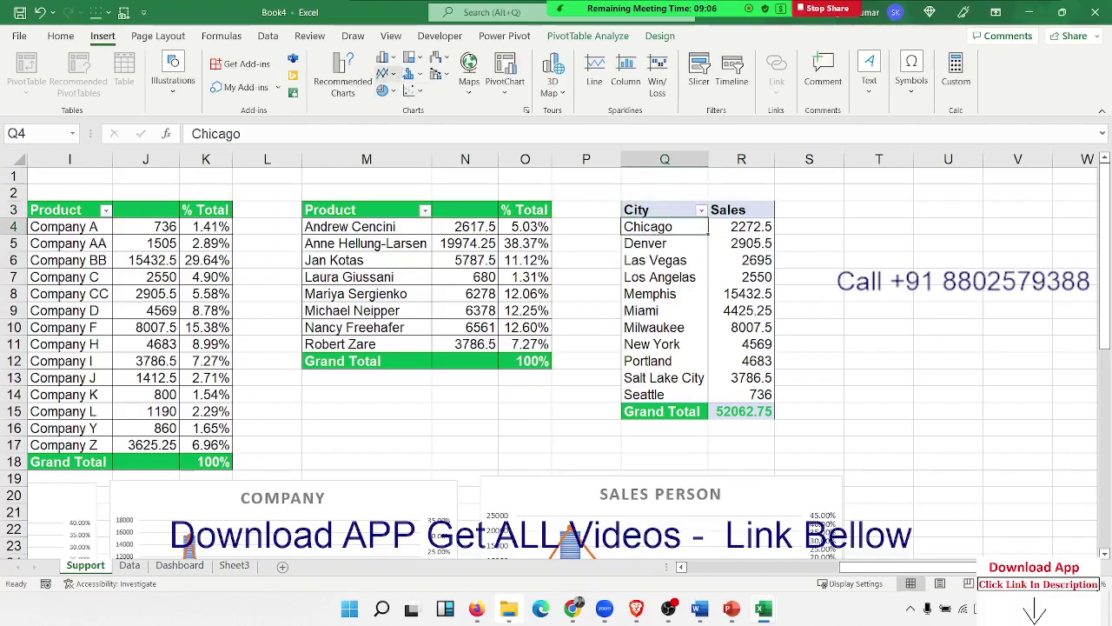
{"action": "left_click", "coordinate": [467, 74]}
{"action": "left_click", "coordinate": [478, 143]}
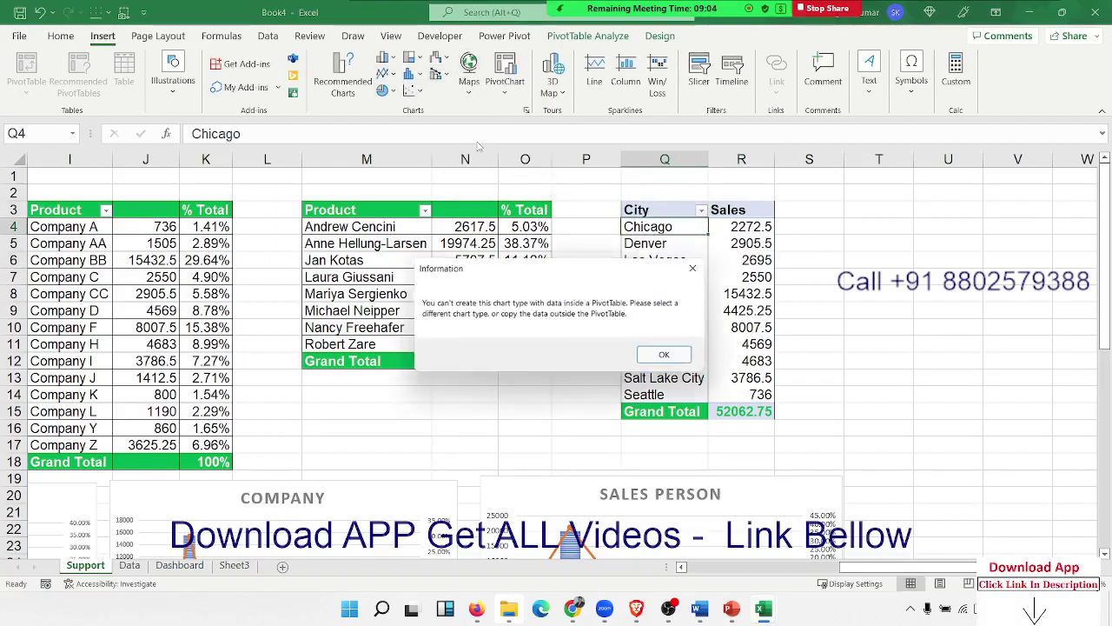
{"action": "left_click", "coordinate": [667, 357]}
Step: Try the Geography data type on the city names, dismiss the error, and select Q3:R14
{"action": "left_click", "coordinate": [667, 393]}
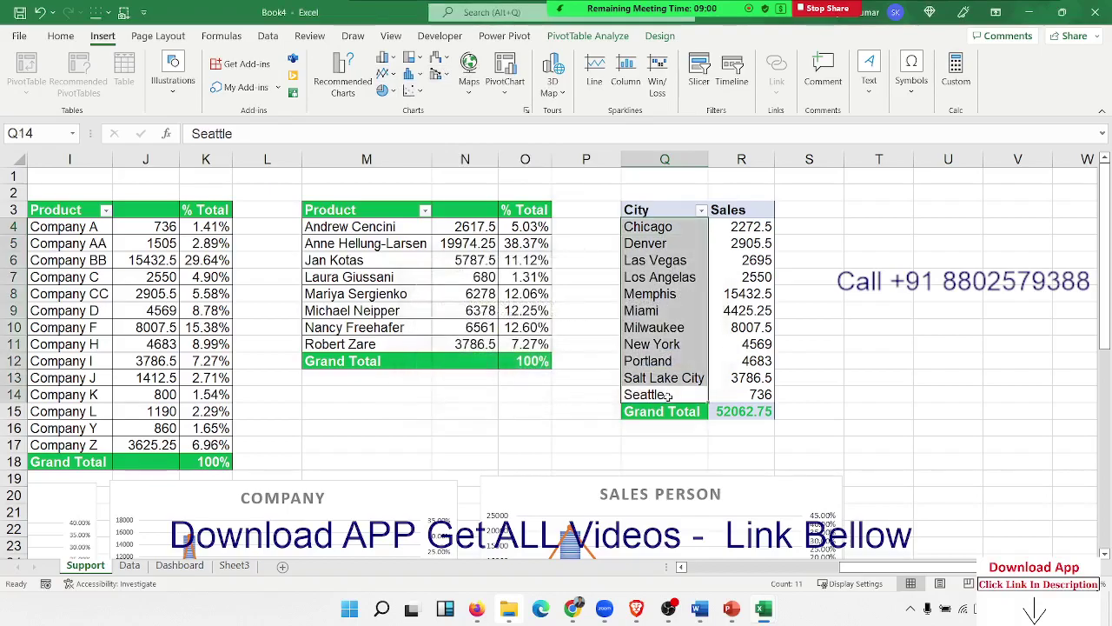
{"action": "left_click_drag", "start_coordinate": [668, 395], "coordinate": [660, 228]}
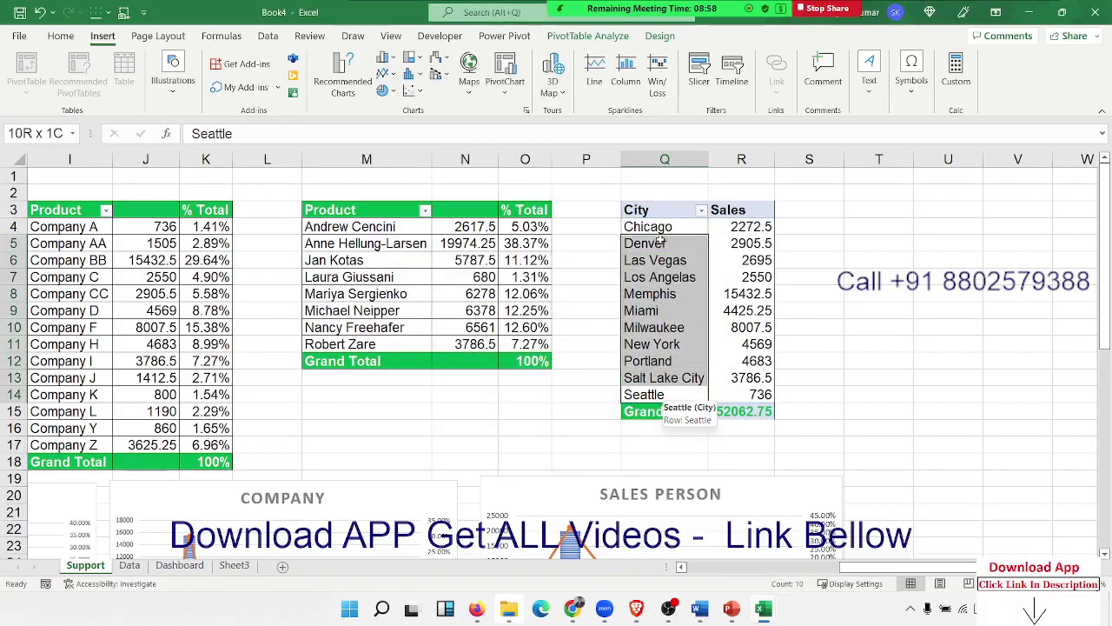
{"action": "left_click", "coordinate": [267, 36]}
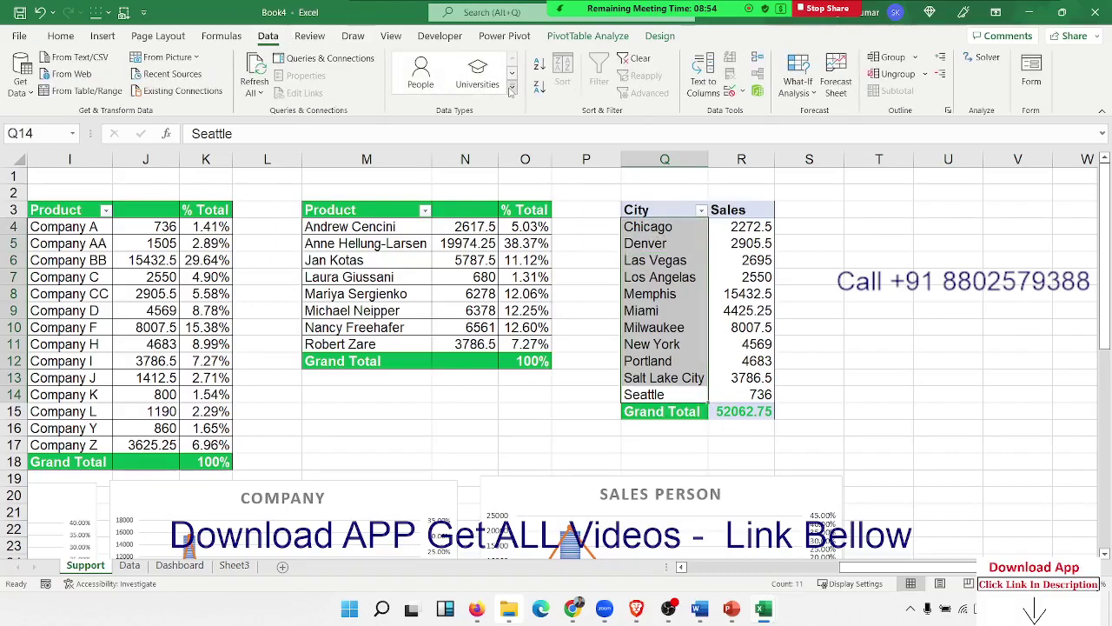
{"action": "left_click", "coordinate": [512, 88]}
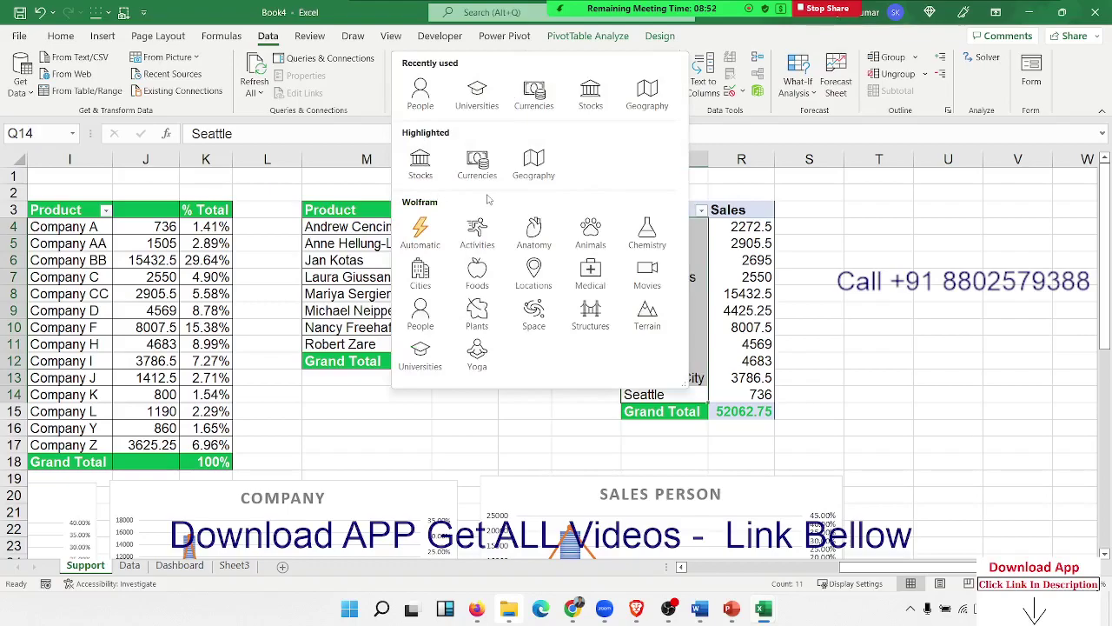
{"action": "left_click", "coordinate": [653, 111]}
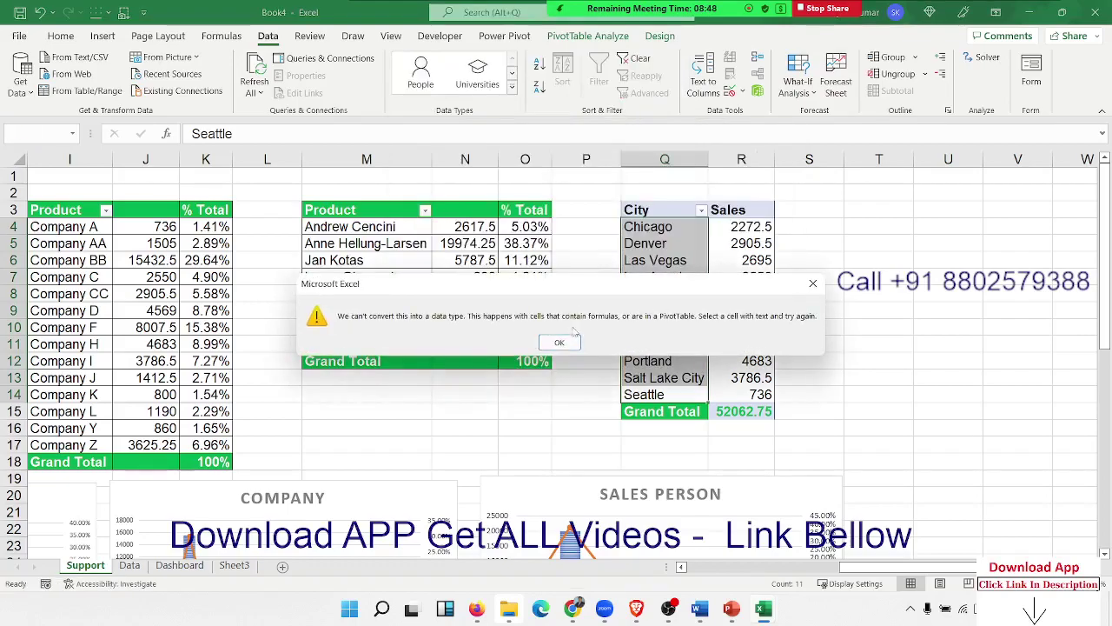
{"action": "left_click", "coordinate": [569, 342]}
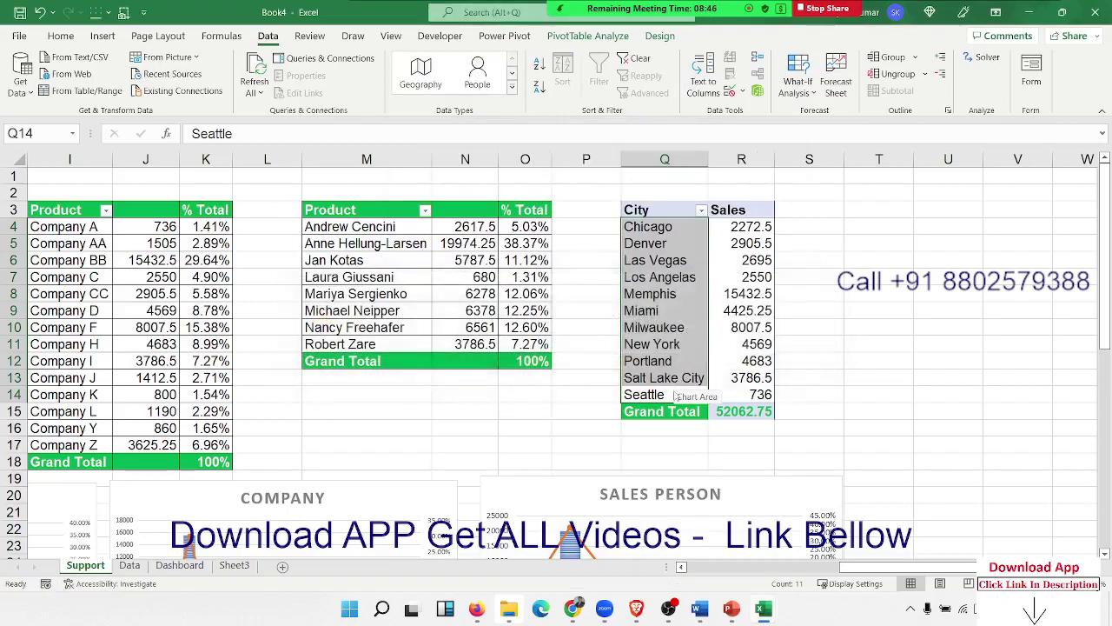
{"action": "left_click", "coordinate": [665, 395]}
{"action": "left_click_drag", "start_coordinate": [645, 211], "coordinate": [734, 395]}
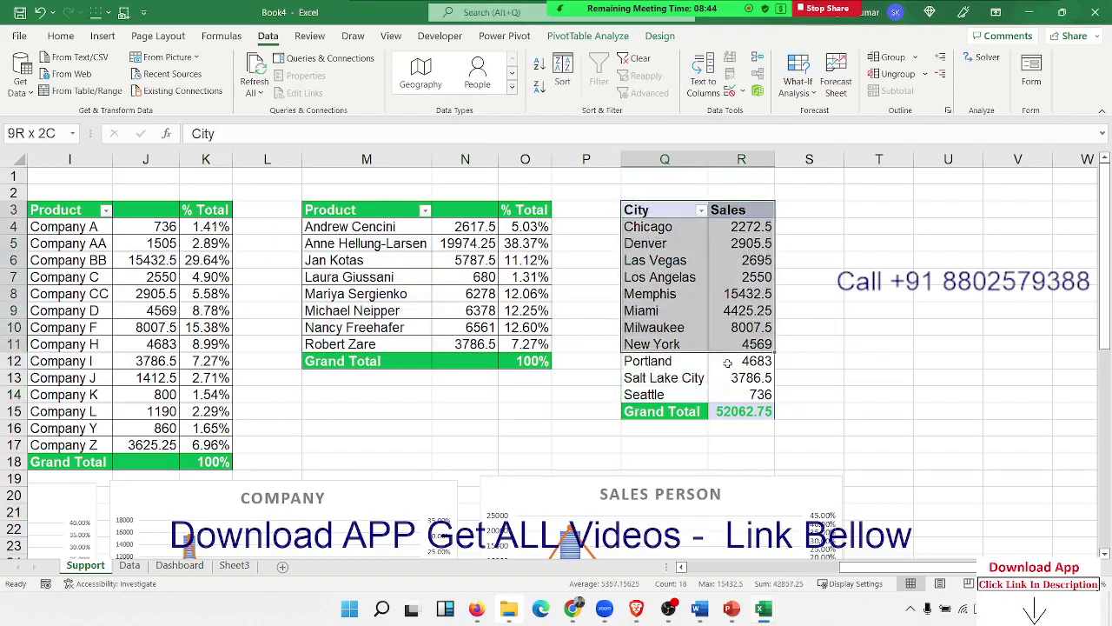
Step: Replace the City and Sales pivot with its own pasted values
{"action": "key", "text": "ctrl+c"}
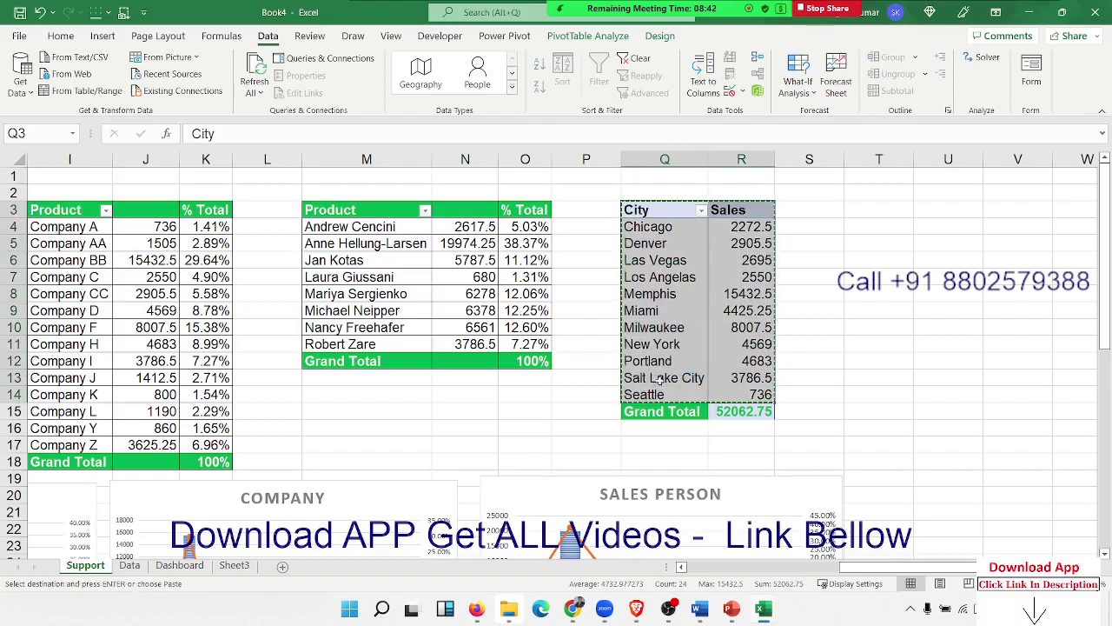
{"action": "left_click", "coordinate": [731, 414], "text": "shift"}
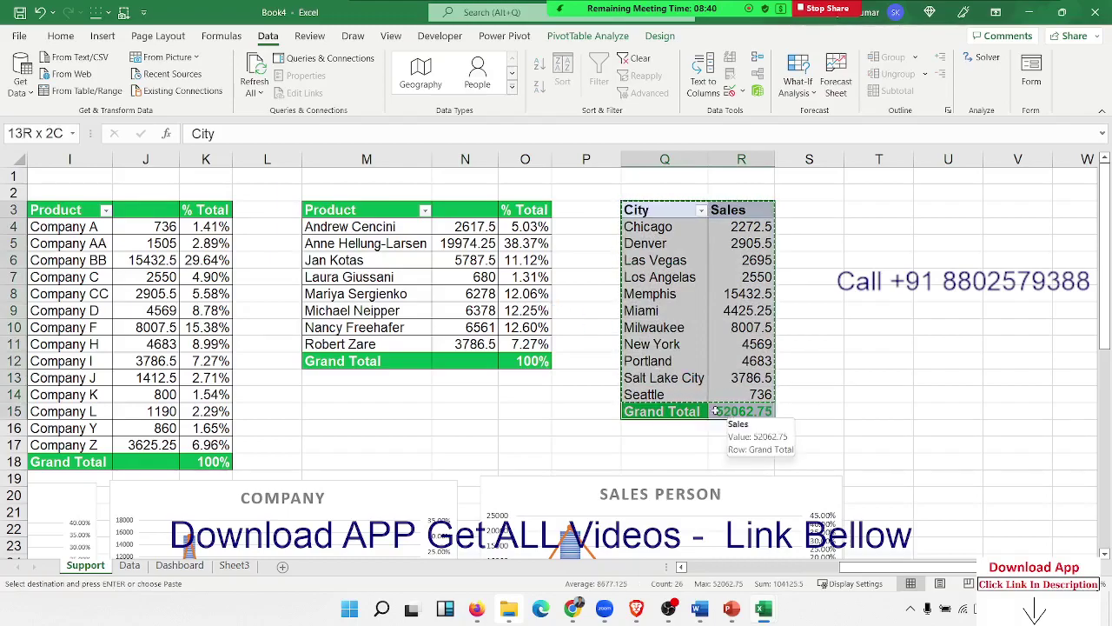
{"action": "key", "text": "ctrl+c"}
{"action": "left_click", "coordinate": [103, 35]}
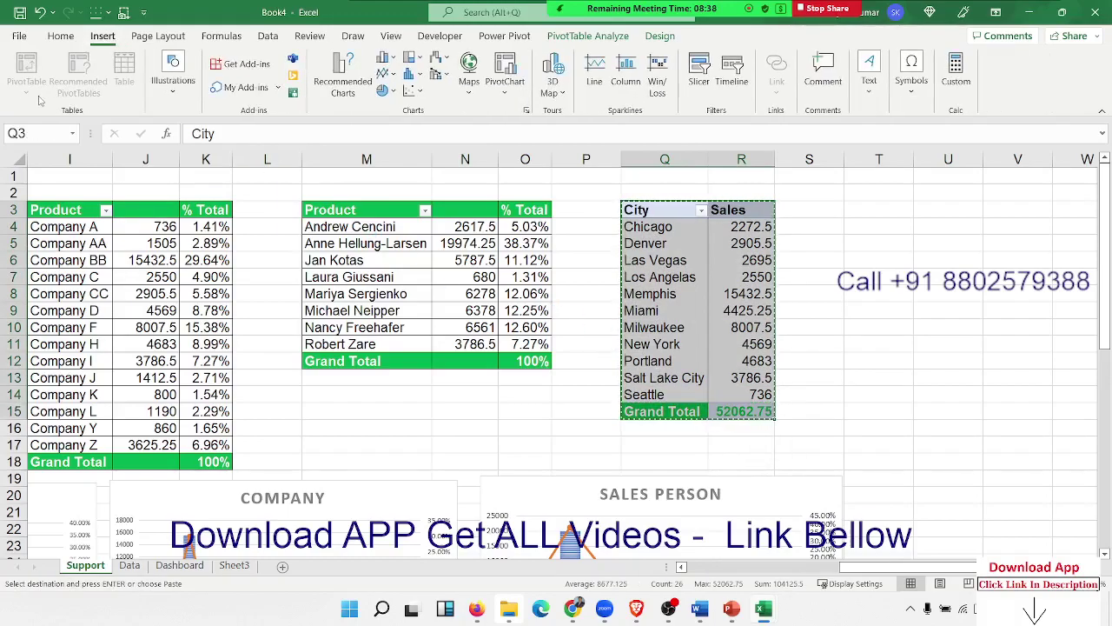
{"action": "left_click", "coordinate": [63, 37]}
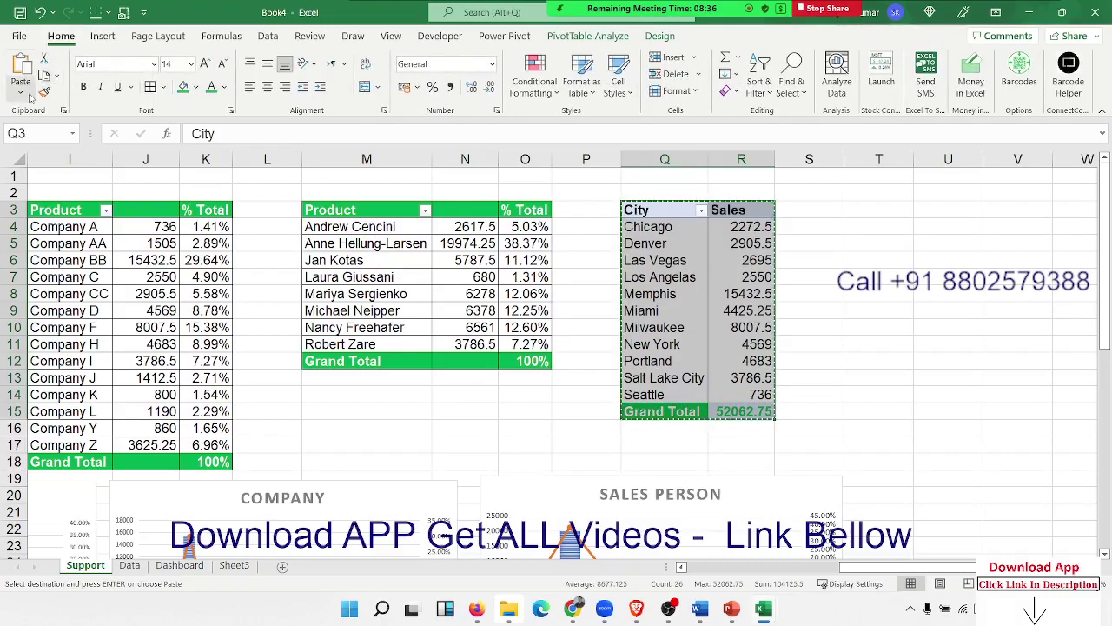
{"action": "left_click", "coordinate": [20, 93]}
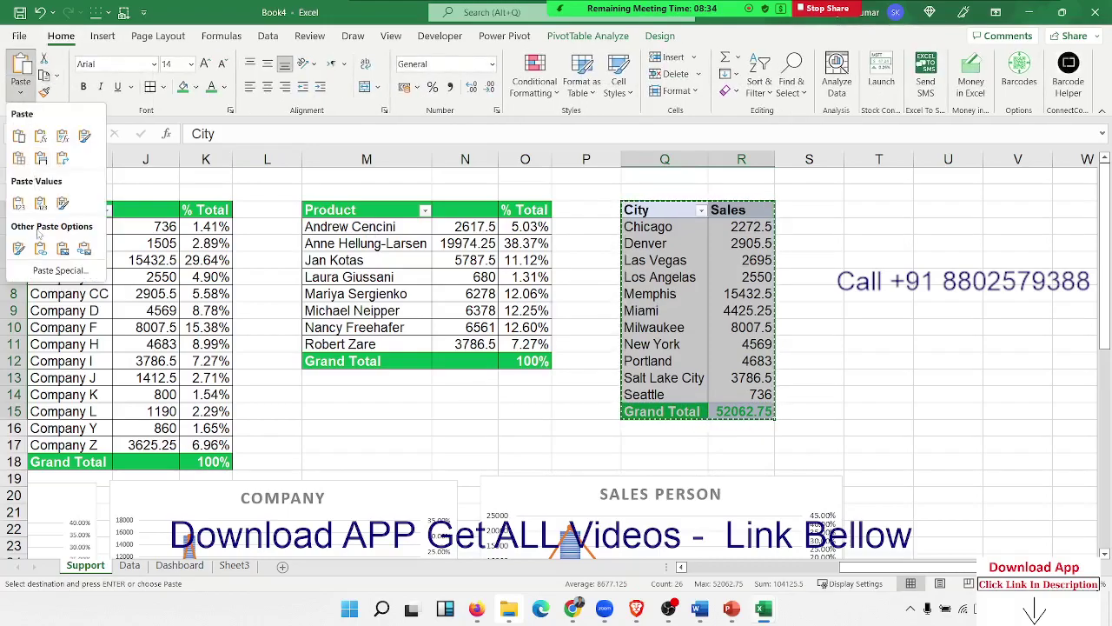
{"action": "left_click", "coordinate": [18, 203]}
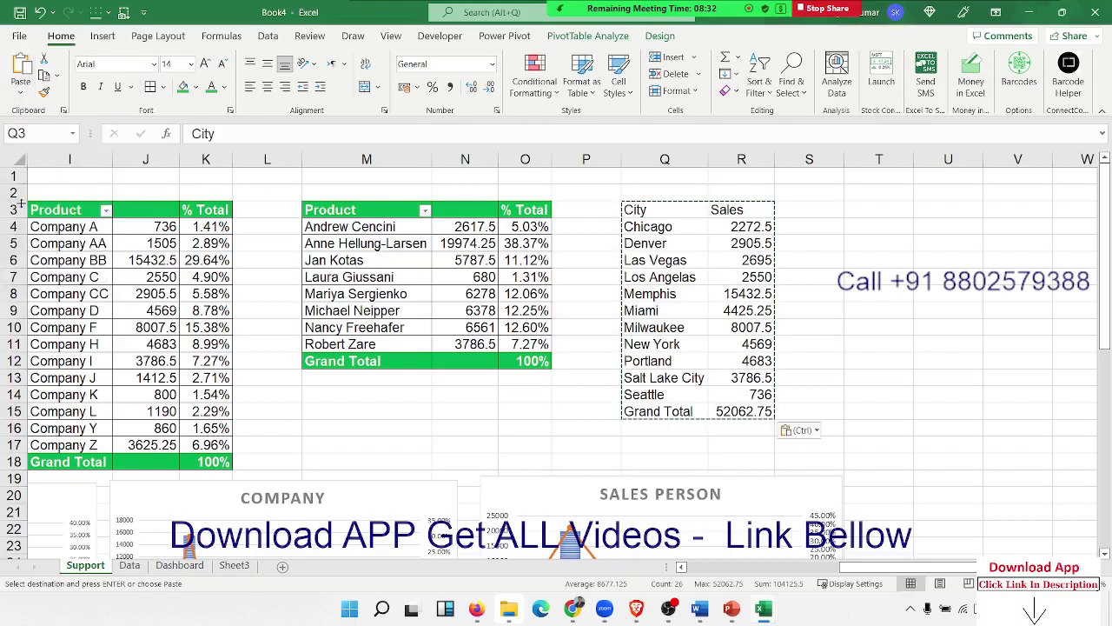
{"action": "left_click", "coordinate": [654, 259]}
Step: Clear the Grand Total row and select the city names Chicago to Seattle
{"action": "left_click_drag", "start_coordinate": [663, 213], "coordinate": [663, 227]}
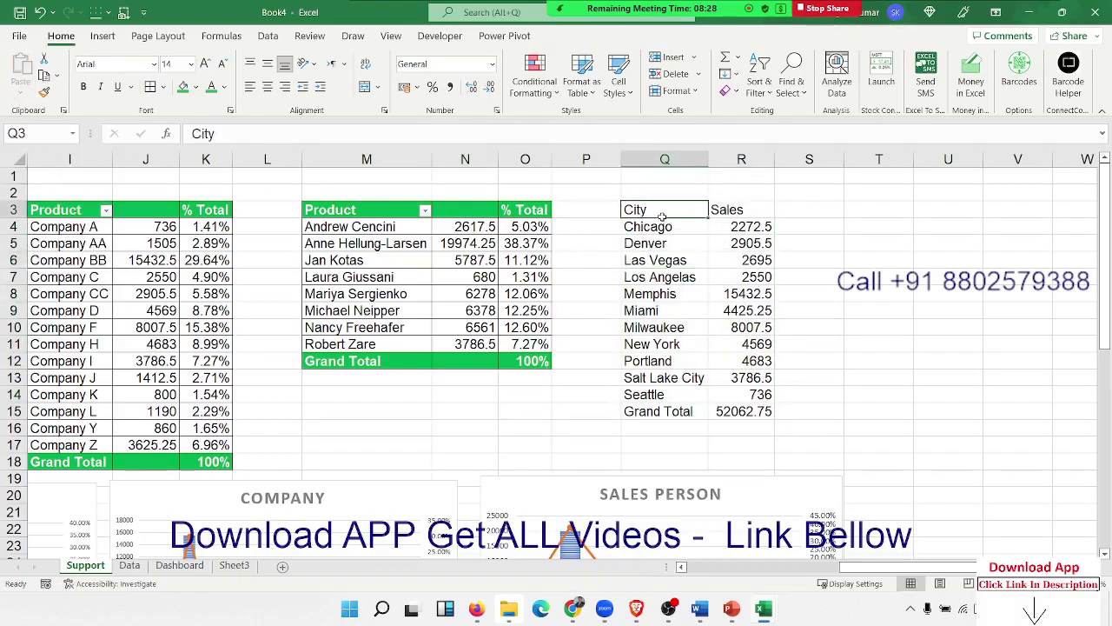
{"action": "left_click_drag", "start_coordinate": [647, 413], "coordinate": [743, 412]}
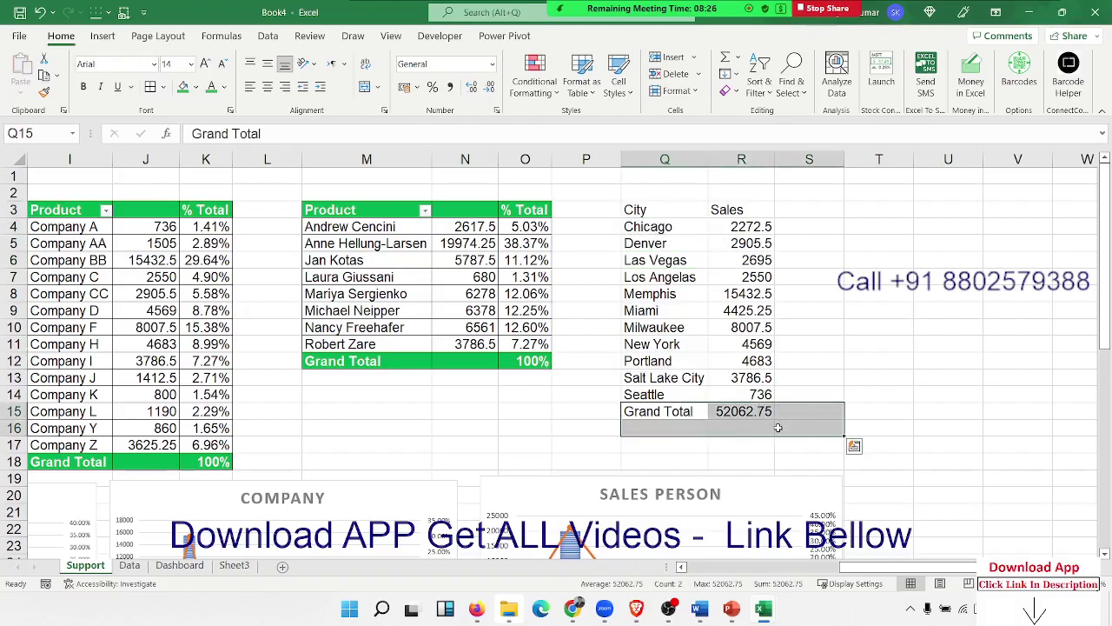
{"action": "key", "text": "Delete"}
{"action": "left_click", "coordinate": [679, 393]}
{"action": "left_click_drag", "start_coordinate": [680, 391], "coordinate": [665, 228]}
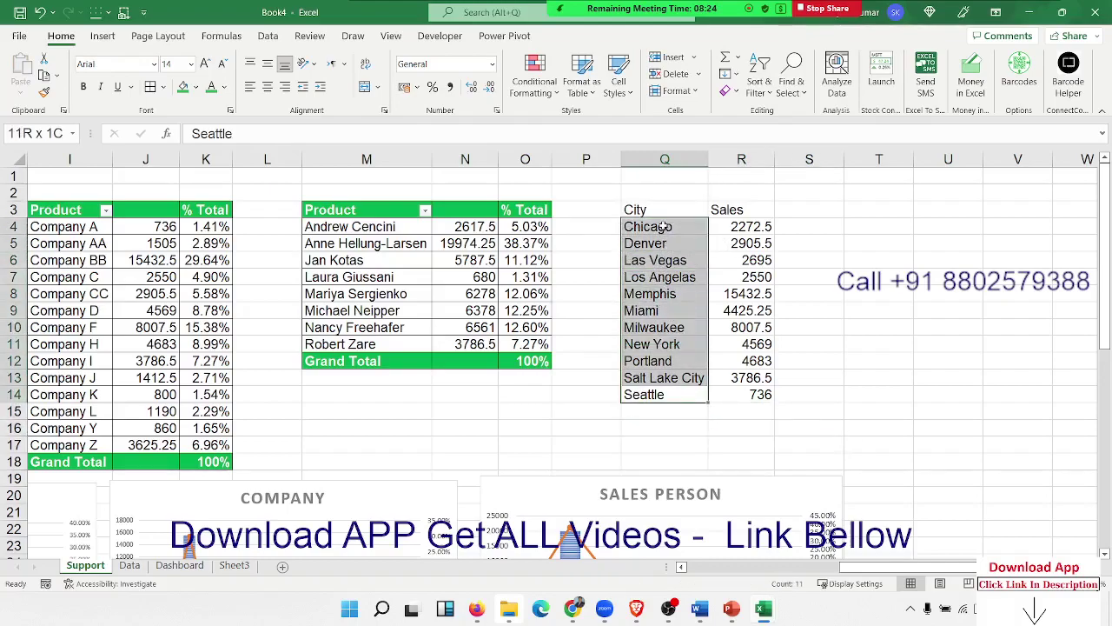
Step: Convert the cities to Geography data, insert a filled map of Q3:R14, then go to Dashboard
{"action": "left_click", "coordinate": [270, 39]}
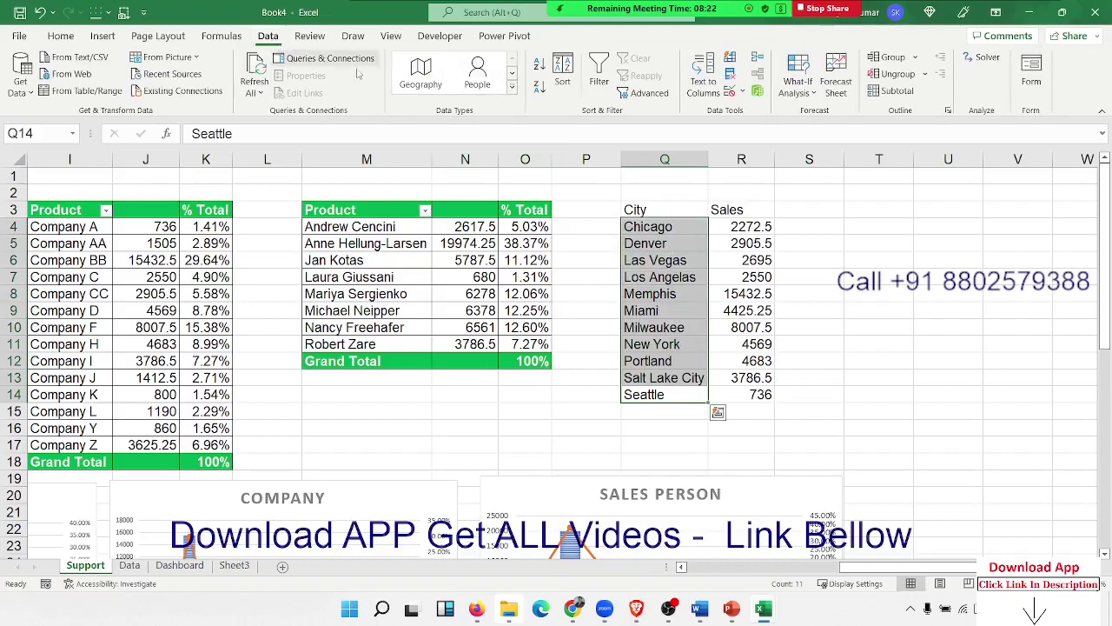
{"action": "left_click", "coordinate": [419, 74]}
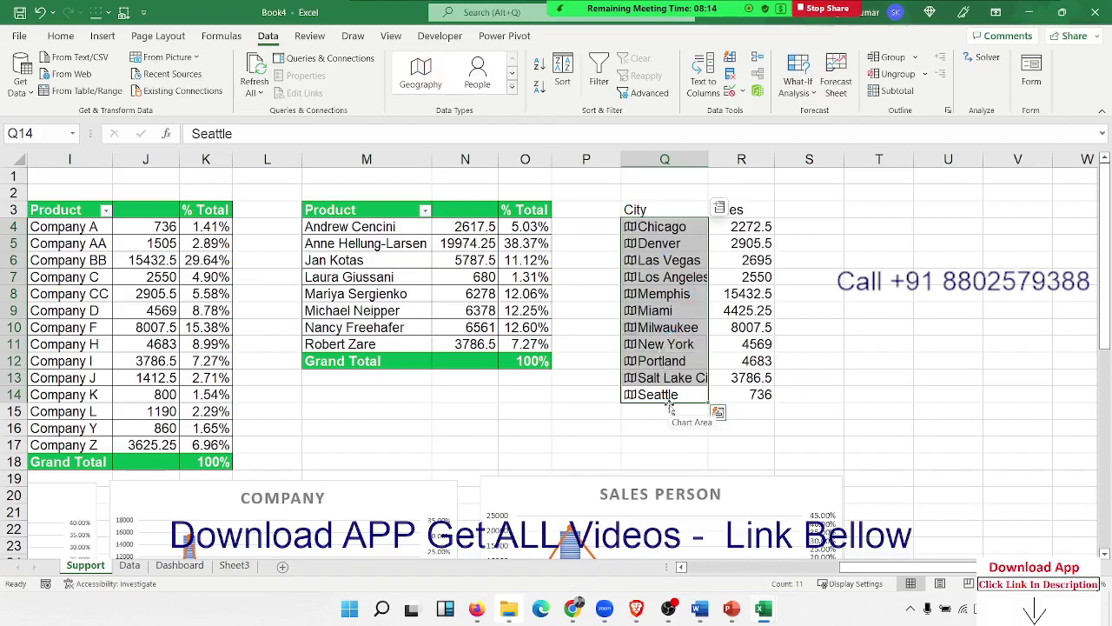
{"action": "left_click_drag", "start_coordinate": [763, 405], "coordinate": [666, 213]}
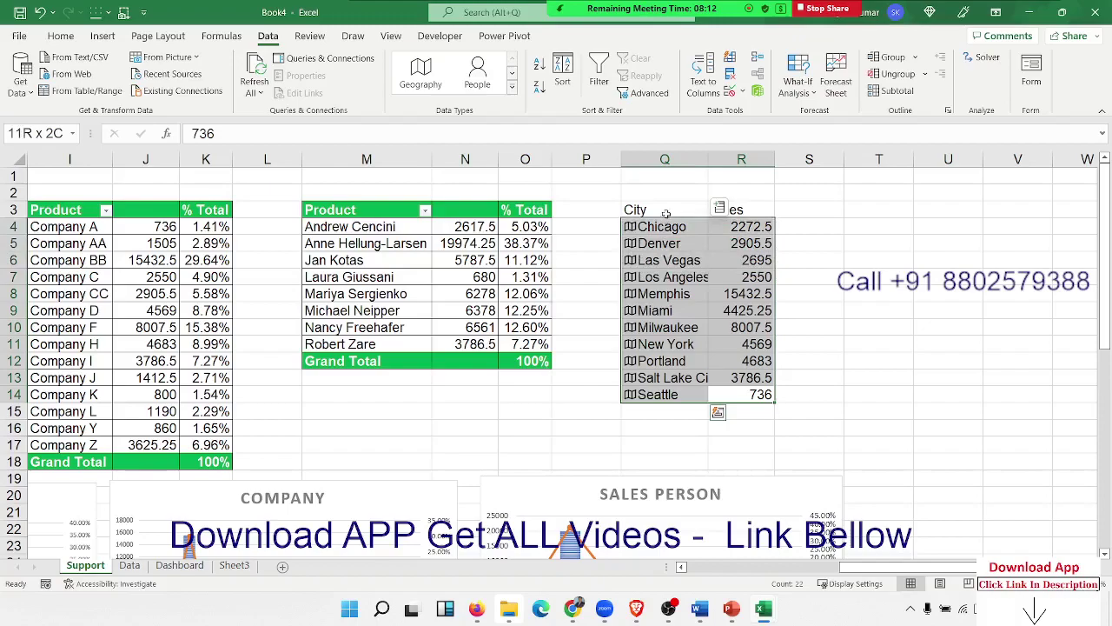
{"action": "left_click", "coordinate": [102, 36]}
{"action": "left_click", "coordinate": [475, 98]}
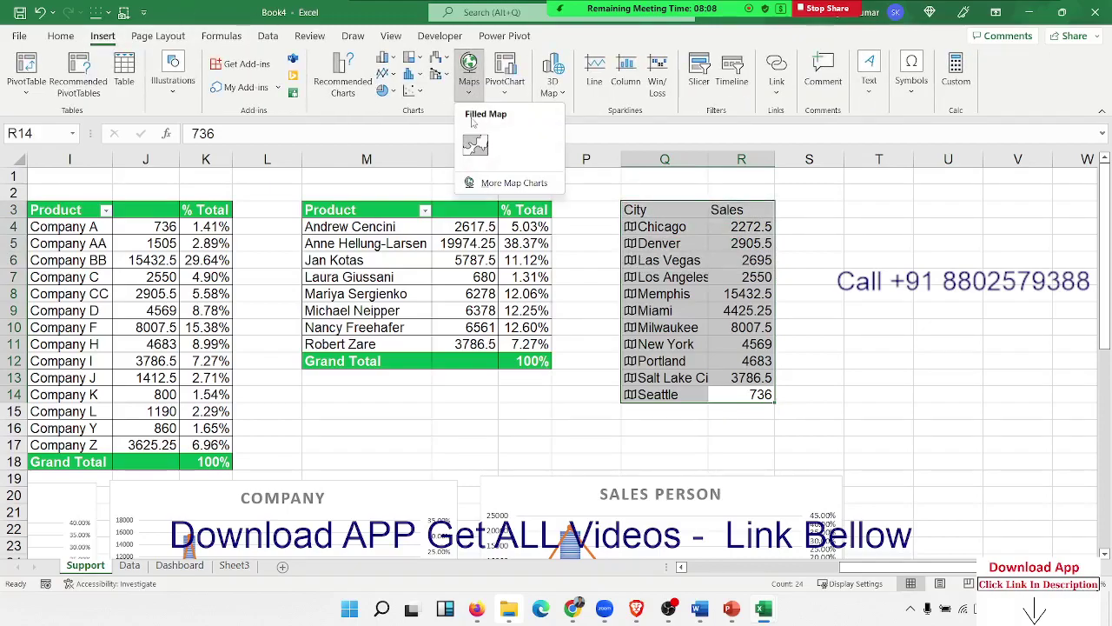
{"action": "left_click", "coordinate": [477, 142]}
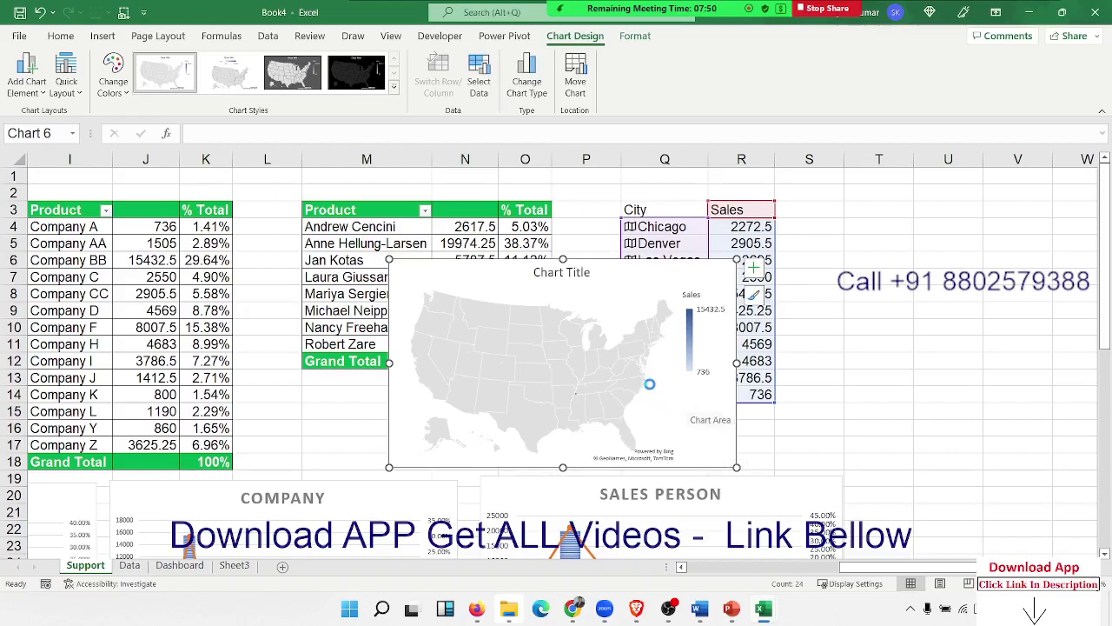
{"action": "left_click", "coordinate": [179, 565]}
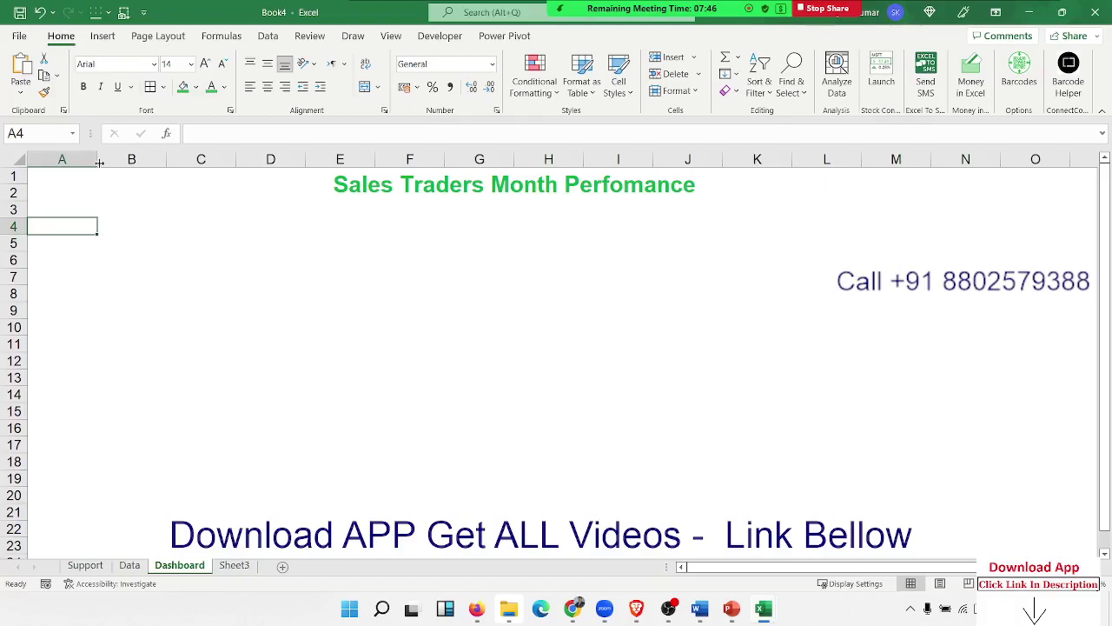
Step: Narrow column A, place the US sales map at B4, and turn on its data labels
{"action": "left_click_drag", "start_coordinate": [100, 162], "coordinate": [50, 169]}
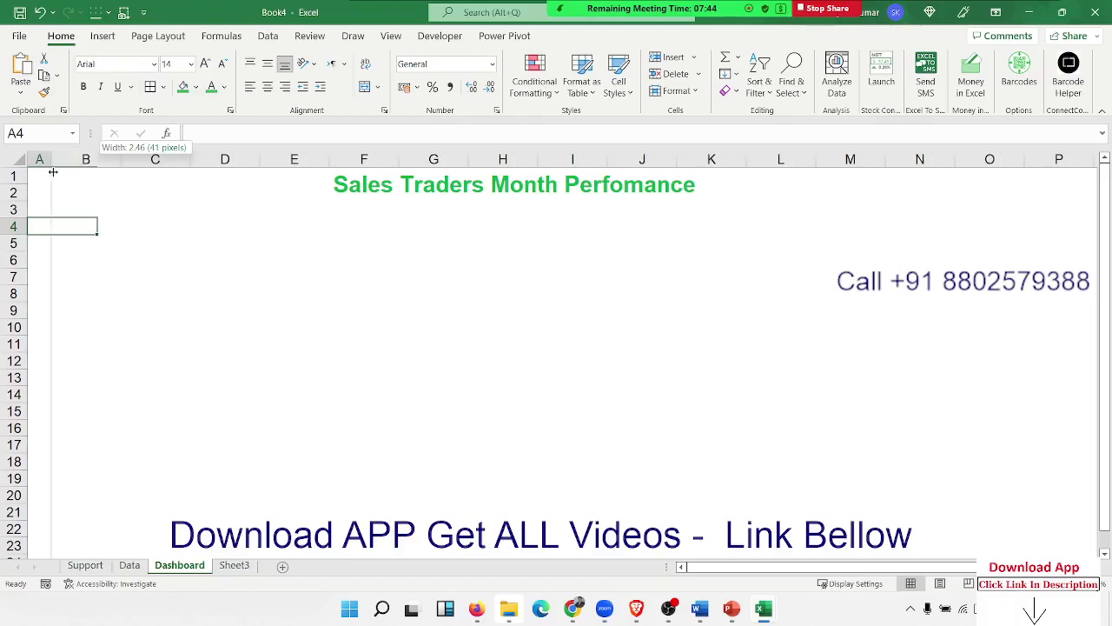
{"action": "left_click", "coordinate": [79, 229]}
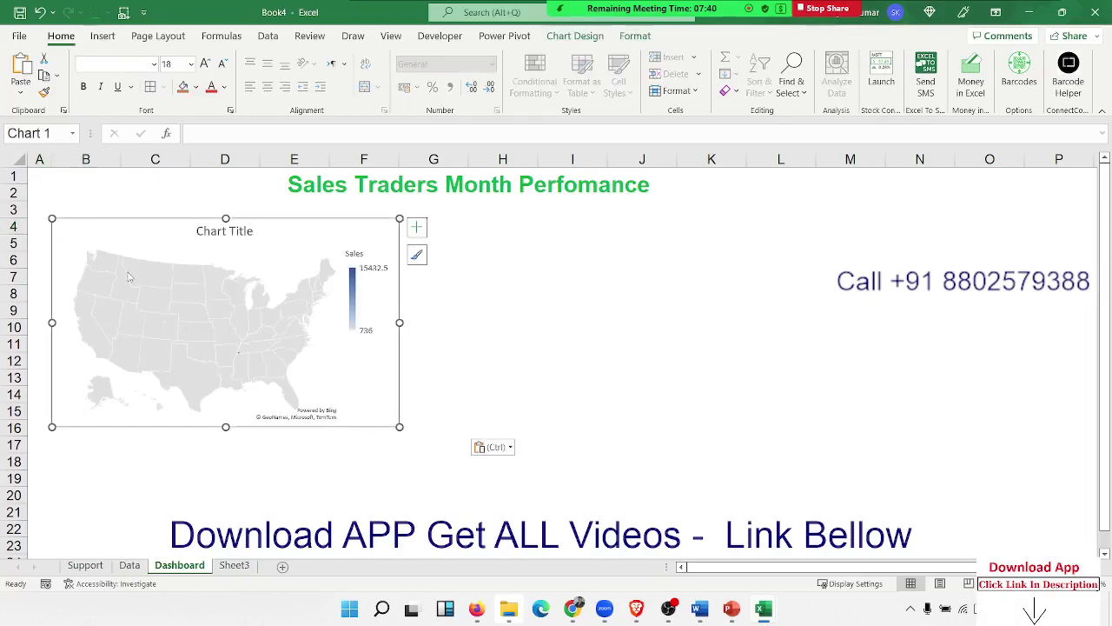
{"action": "left_click", "coordinate": [416, 227]}
{"action": "left_click", "coordinate": [478, 261]}
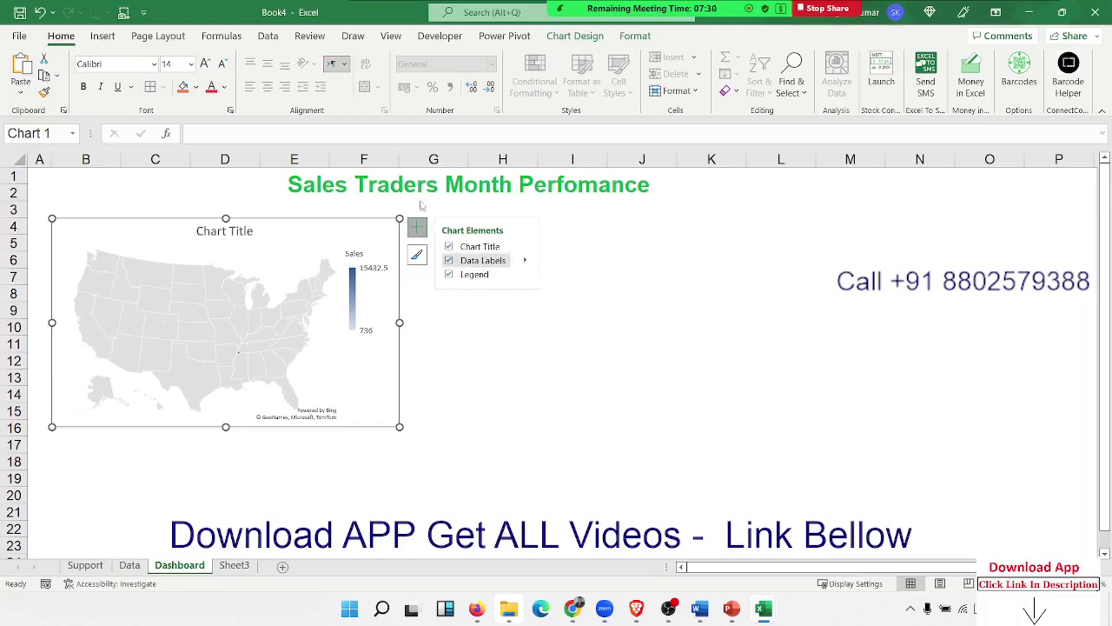
{"action": "left_click", "coordinate": [630, 39]}
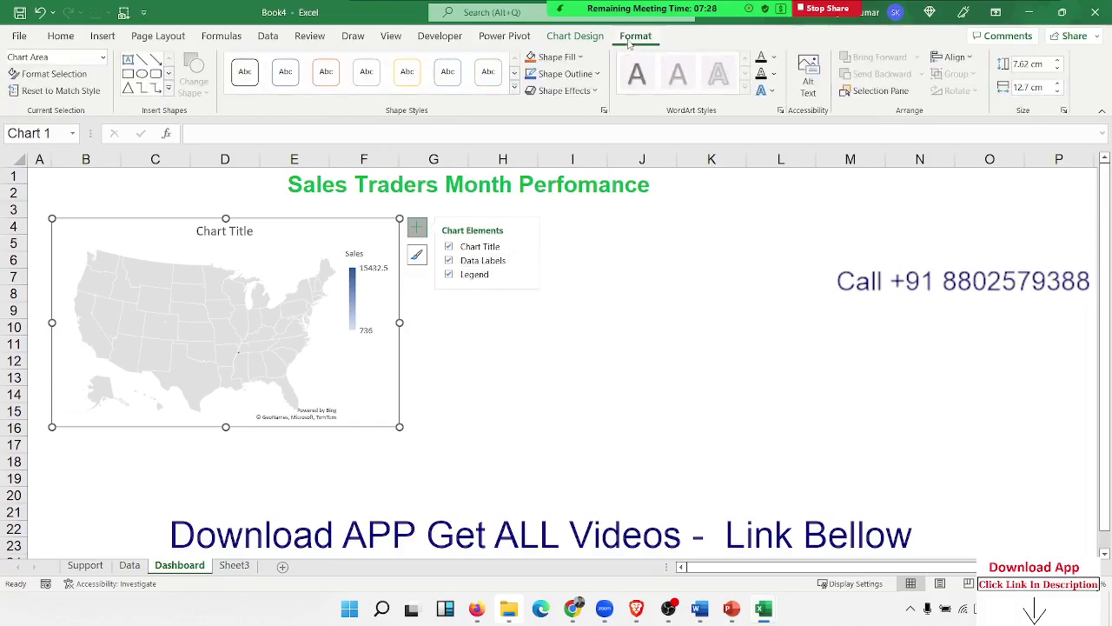
Step: Keep the map's light grey style after trying black, then return to the Support sheet
{"action": "left_click", "coordinate": [582, 39]}
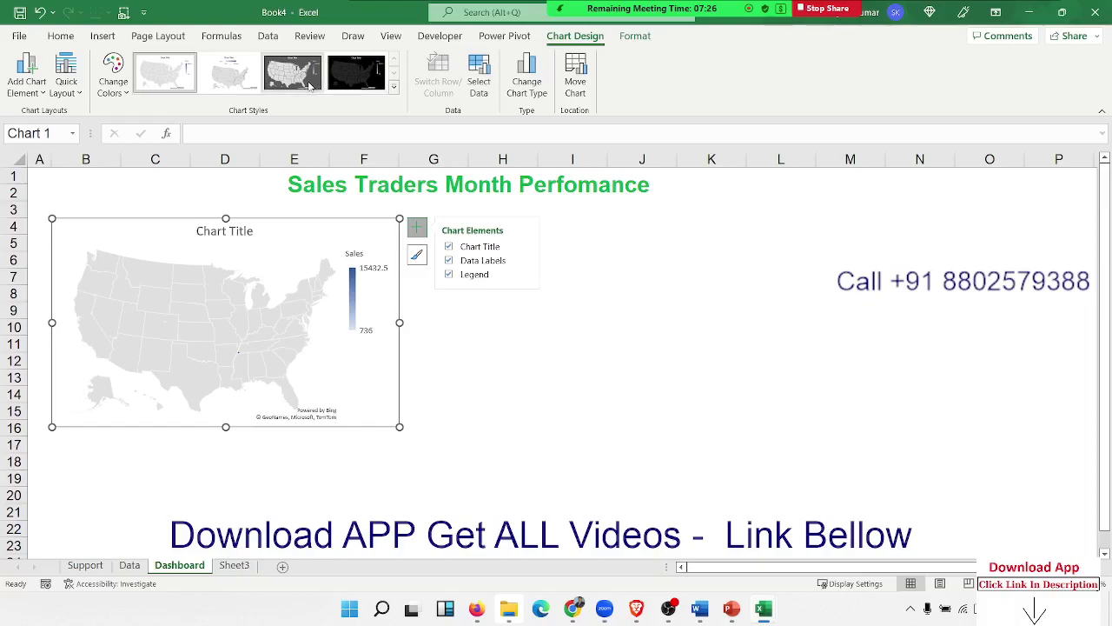
{"action": "left_click", "coordinate": [335, 84]}
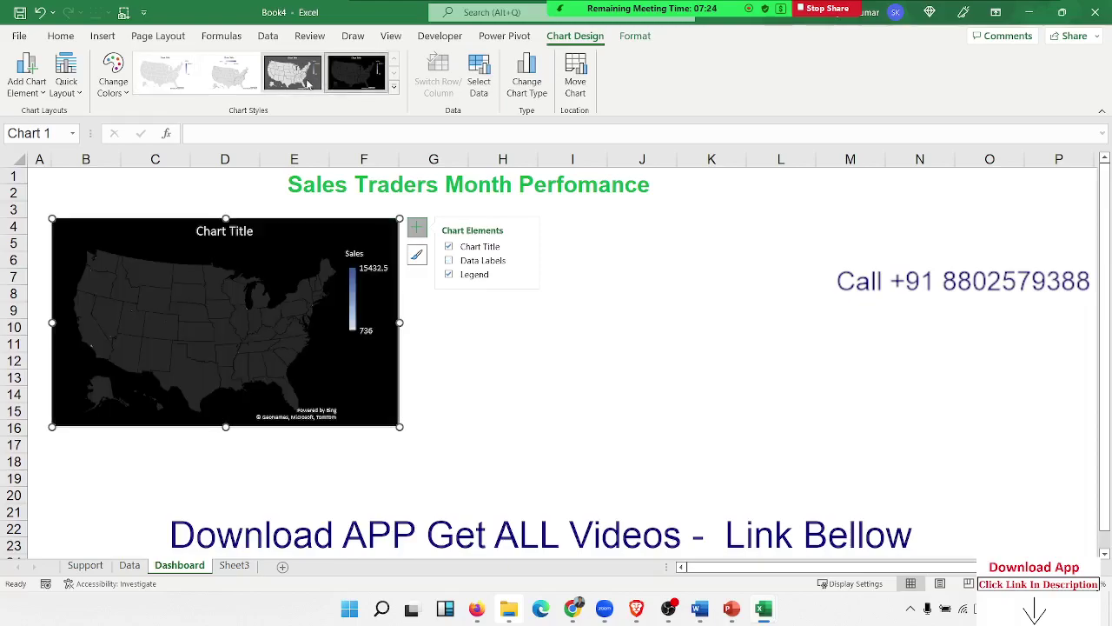
{"action": "left_click", "coordinate": [294, 83]}
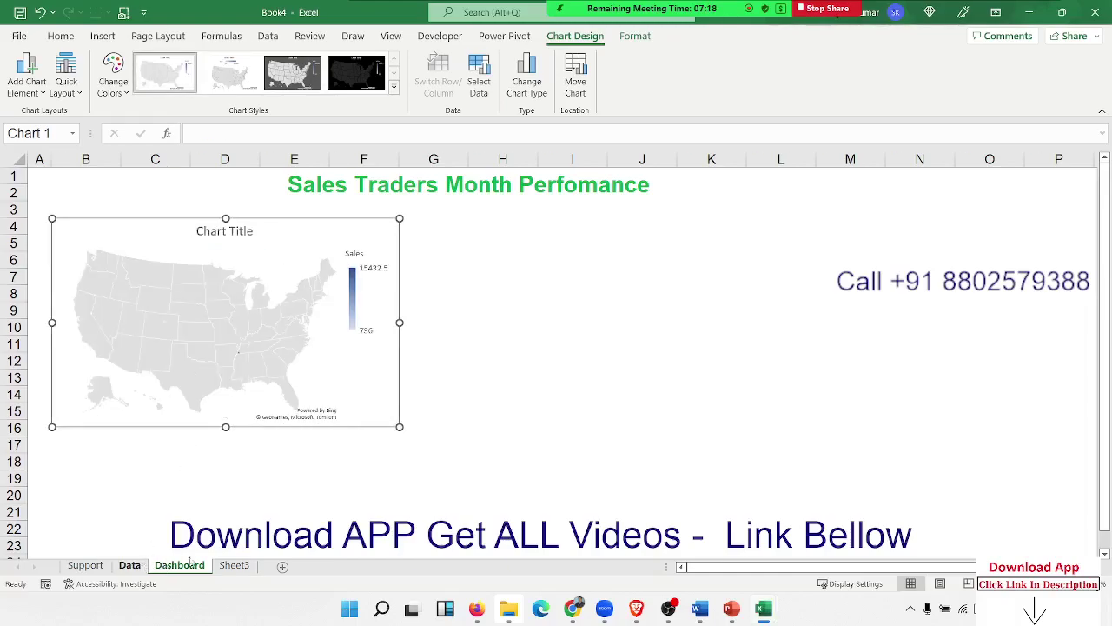
{"action": "left_click", "coordinate": [129, 564]}
{"action": "left_click", "coordinate": [85, 566]}
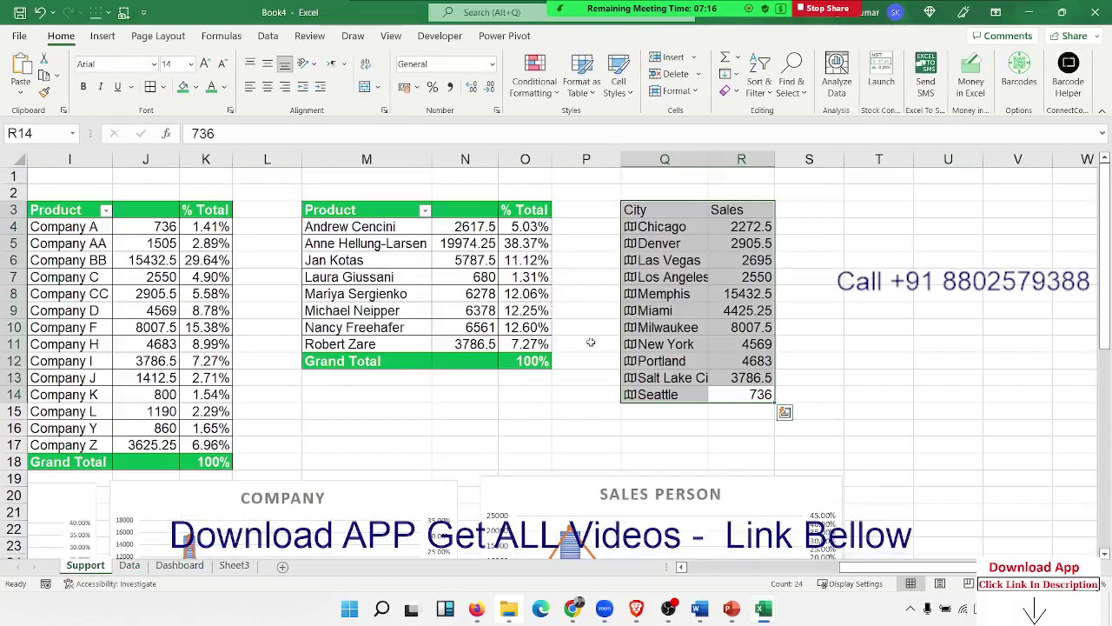
Step: Clear the city and sales table and paste a copy of the salesperson pivot at Q3
{"action": "left_click", "coordinate": [682, 309]}
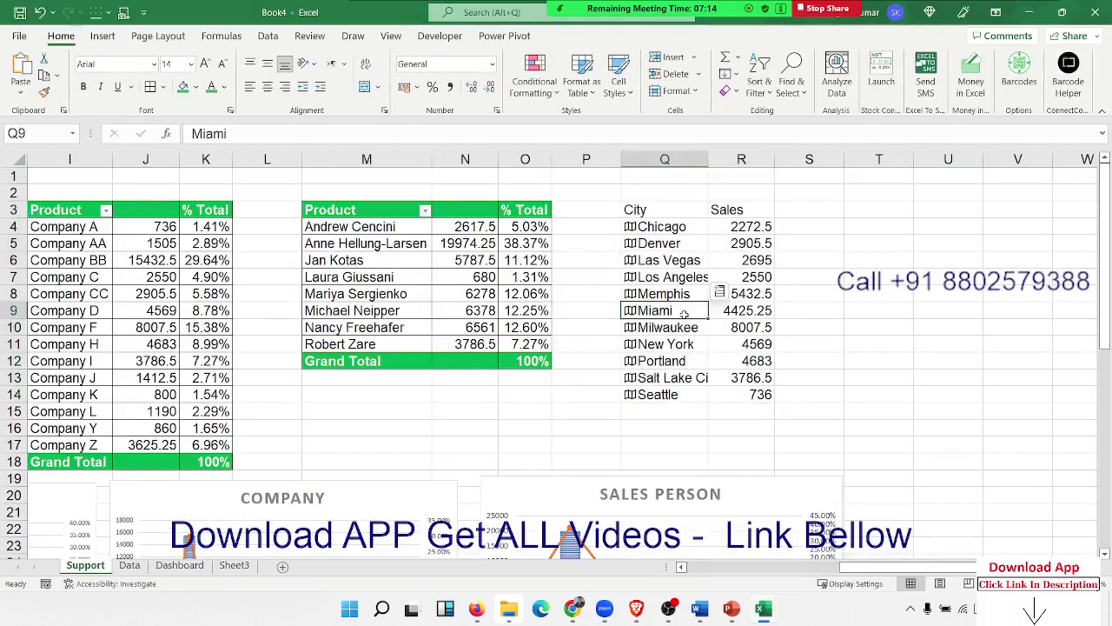
{"action": "left_click_drag", "start_coordinate": [661, 207], "coordinate": [749, 391]}
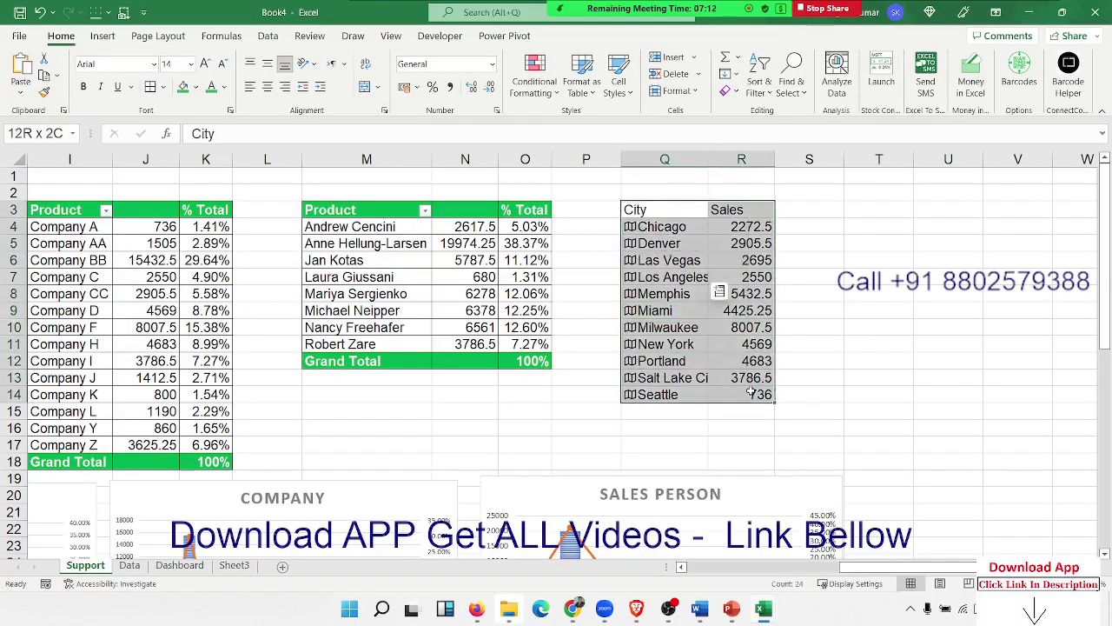
{"action": "key", "text": "Delete"}
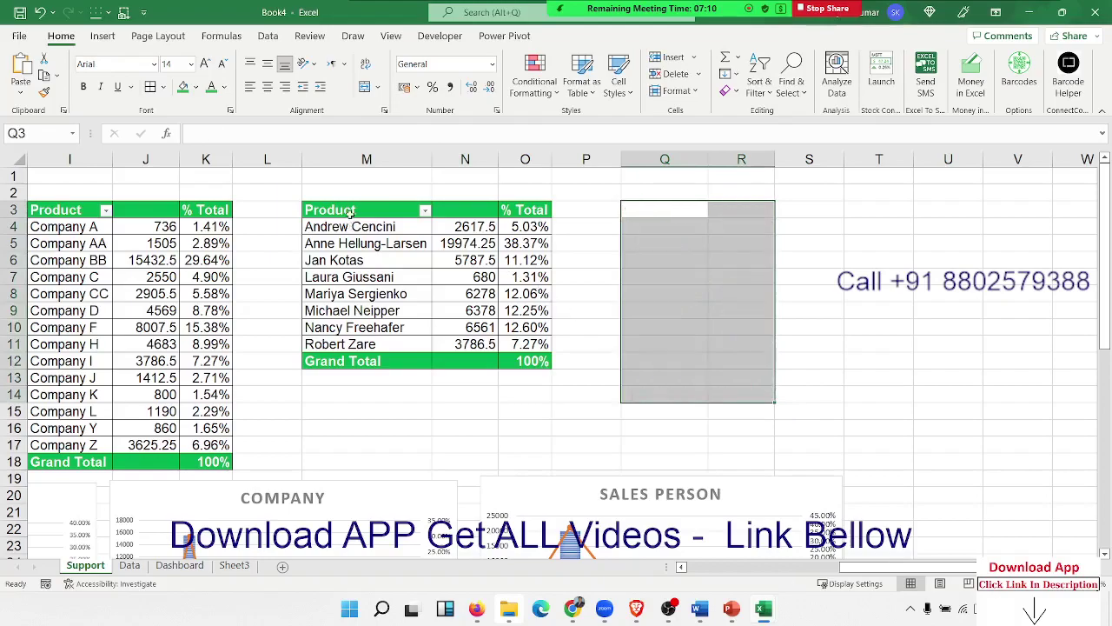
{"action": "left_click_drag", "start_coordinate": [350, 211], "coordinate": [530, 360]}
{"action": "key", "text": "ctrl+c"}
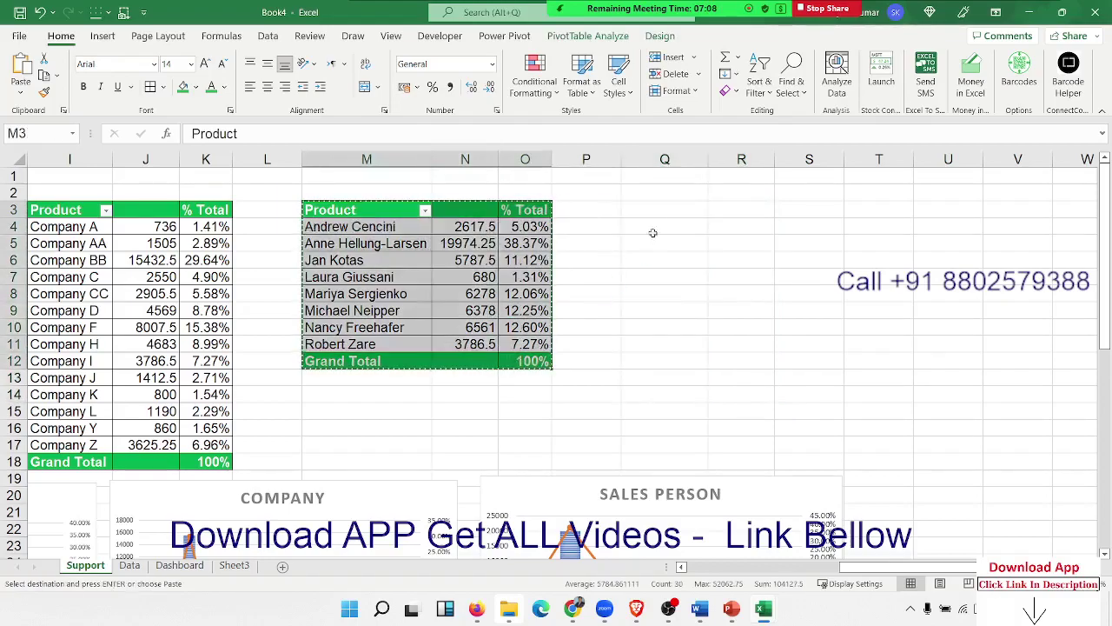
{"action": "left_click", "coordinate": [654, 213]}
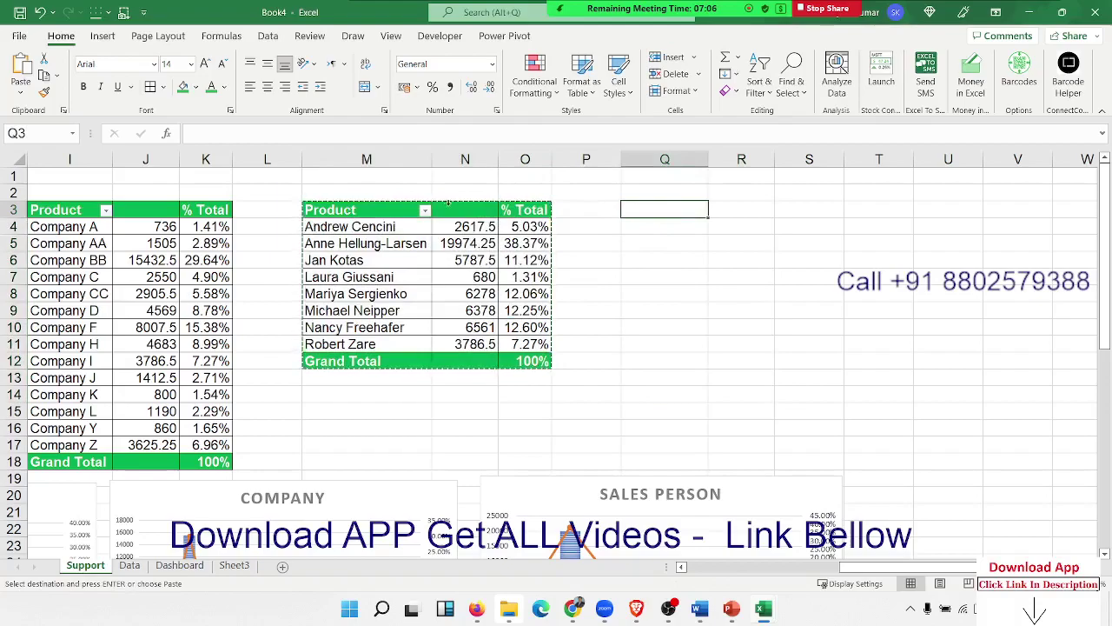
{"action": "key", "text": "ctrl+v"}
Step: Rework the pasted pivot to Sales by State/Province, dropping % Total and Employee
{"action": "right_click", "coordinate": [738, 295]}
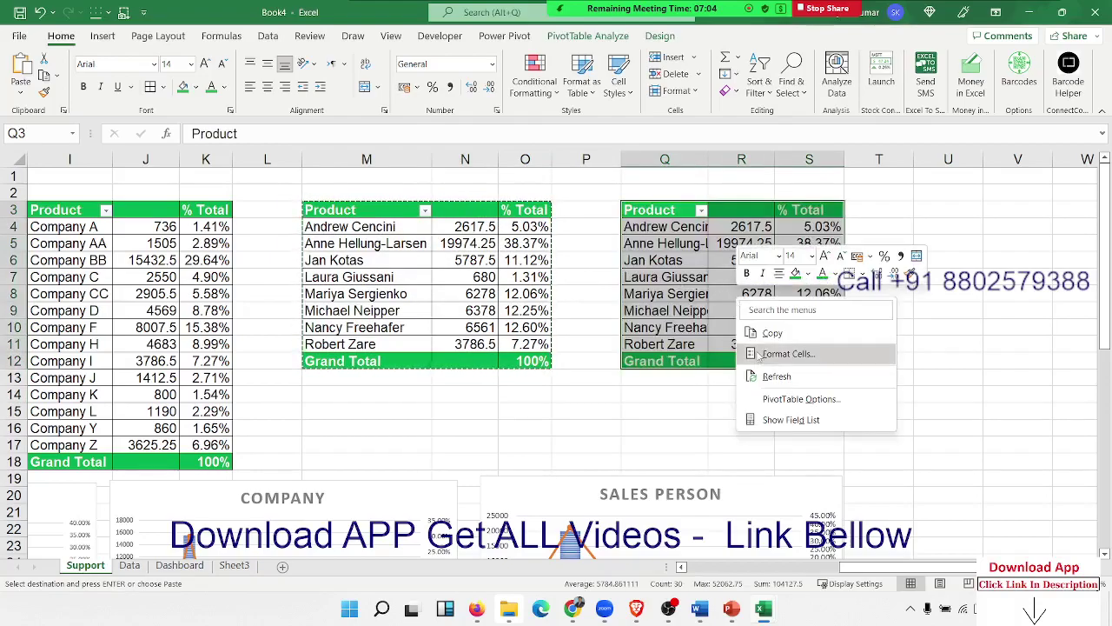
{"action": "left_click", "coordinate": [787, 420]}
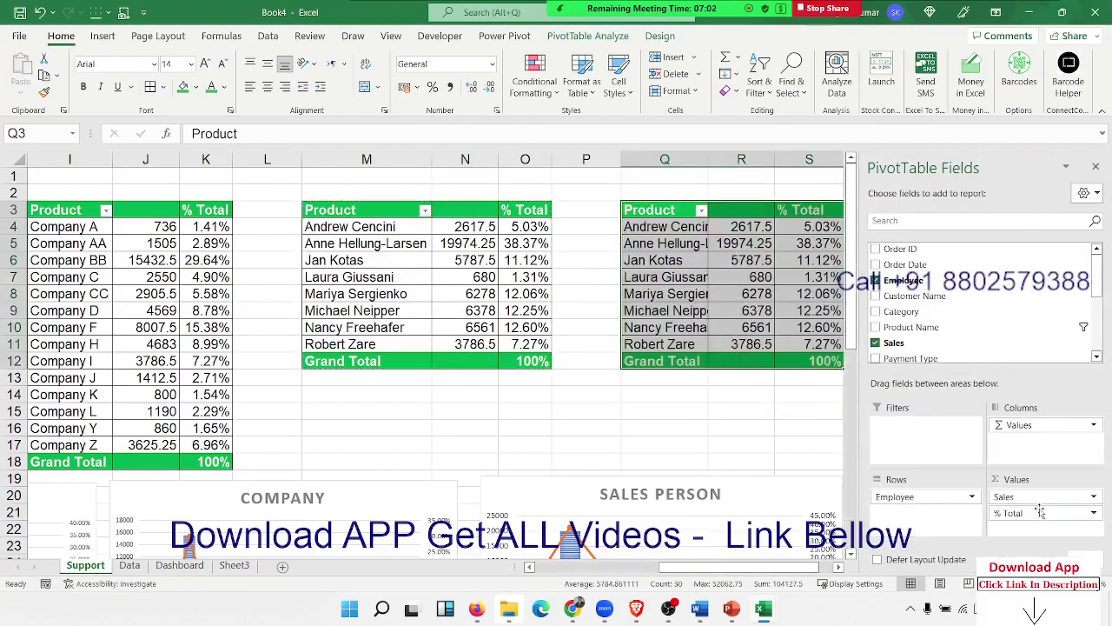
{"action": "left_click_drag", "start_coordinate": [1040, 512], "coordinate": [1049, 307]}
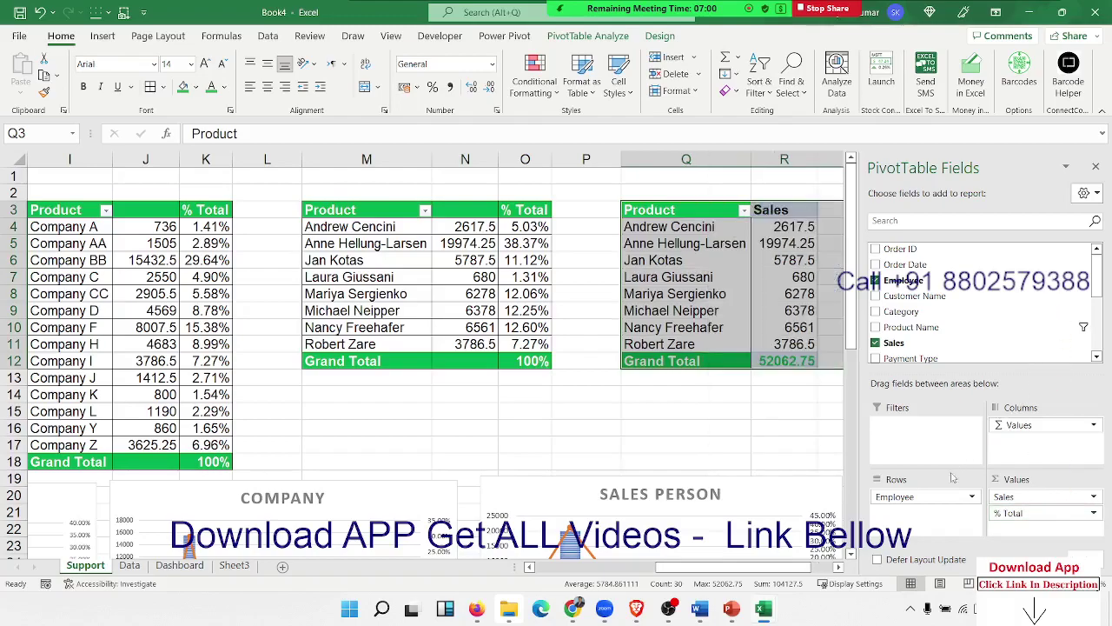
{"action": "left_click_drag", "start_coordinate": [925, 496], "coordinate": [986, 351]}
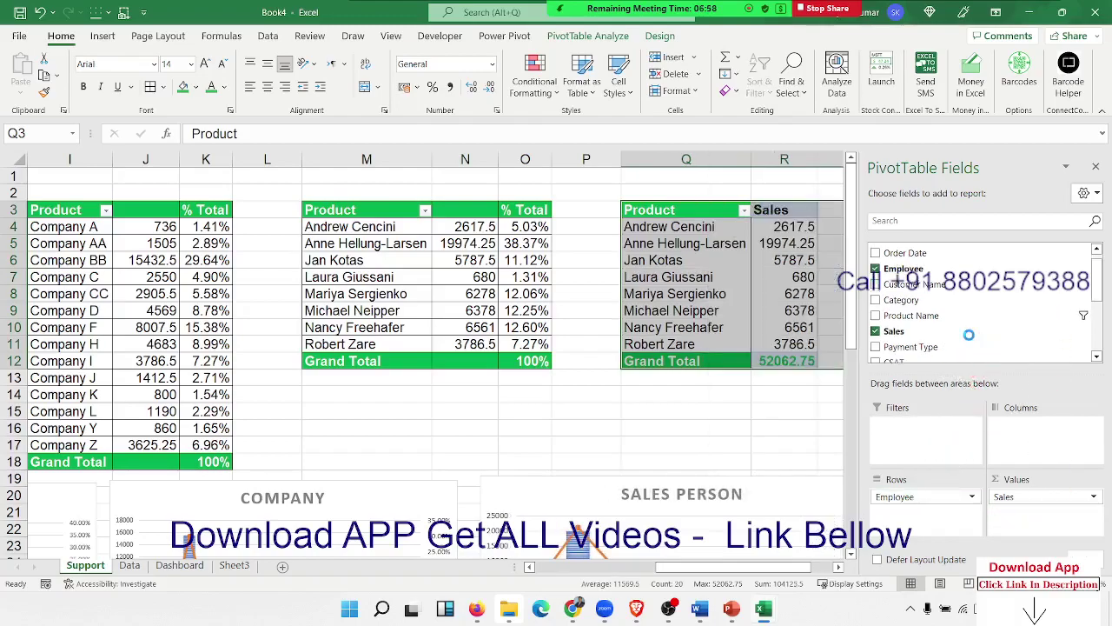
{"action": "scroll", "coordinate": [959, 336], "scroll_direction": "down", "scroll_amount": 5}
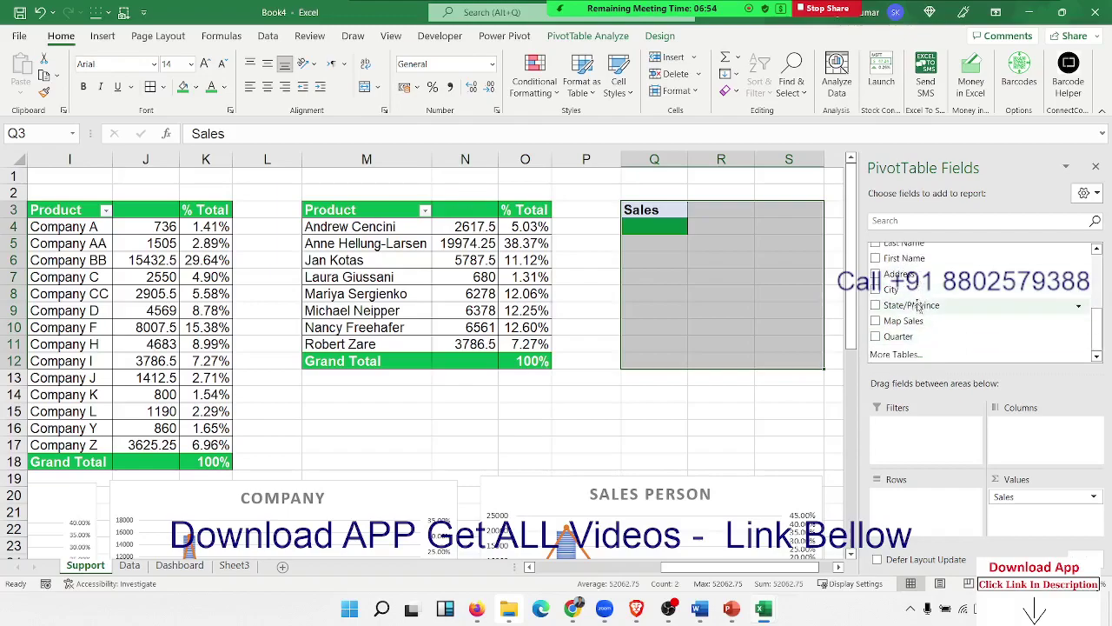
{"action": "left_click_drag", "start_coordinate": [917, 305], "coordinate": [939, 508]}
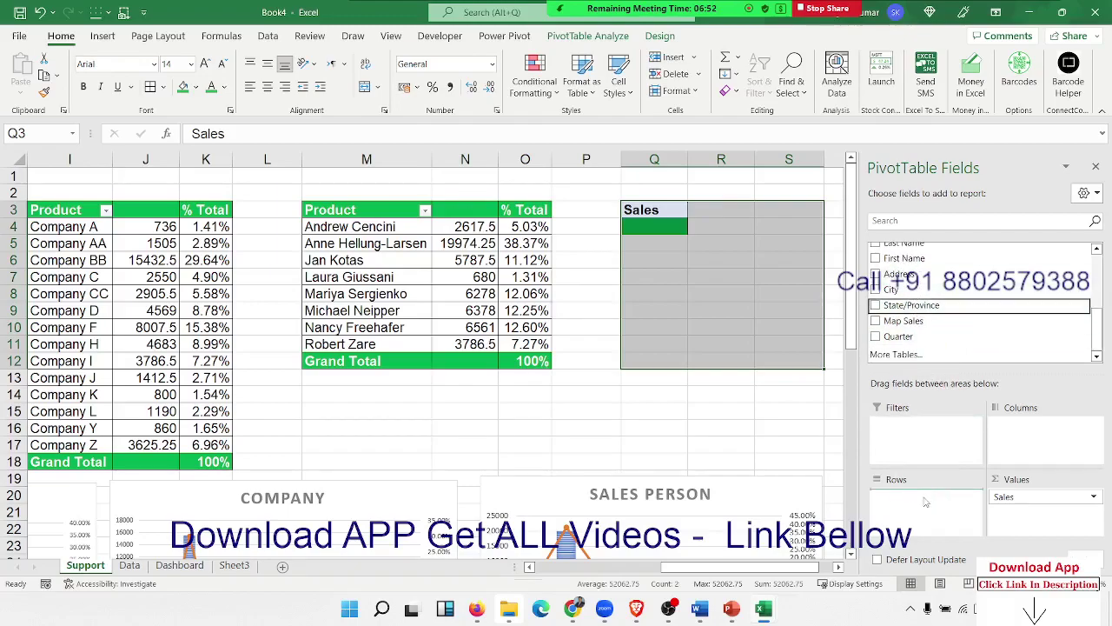
{"action": "left_click", "coordinate": [130, 565]}
{"action": "left_click", "coordinate": [1034, 211]}
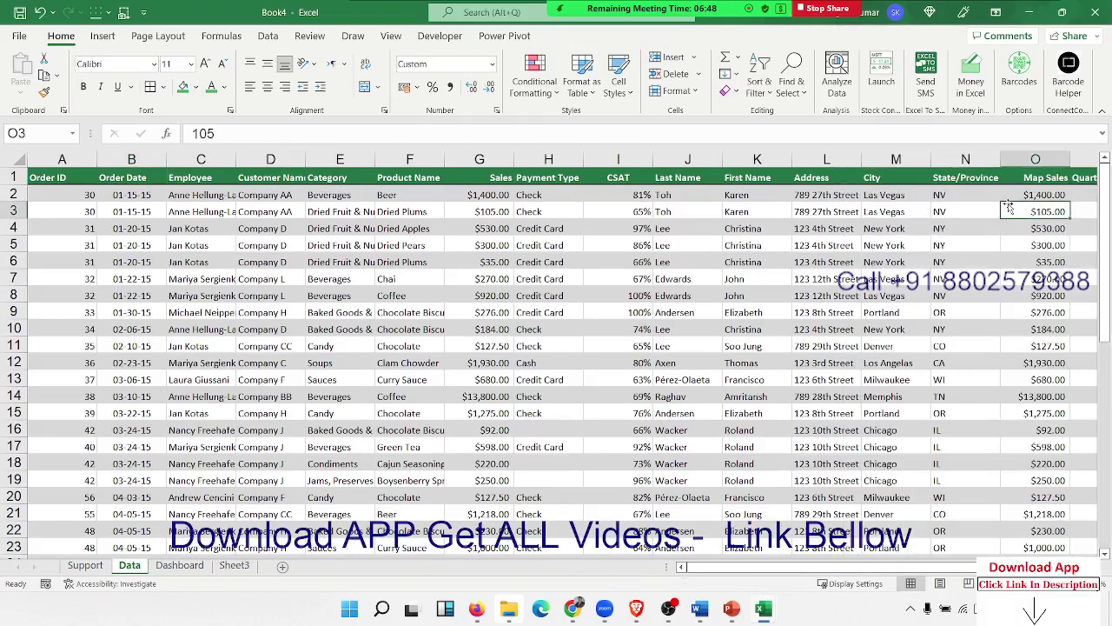
{"action": "key", "text": "Up"}
{"action": "key", "text": "Right"}
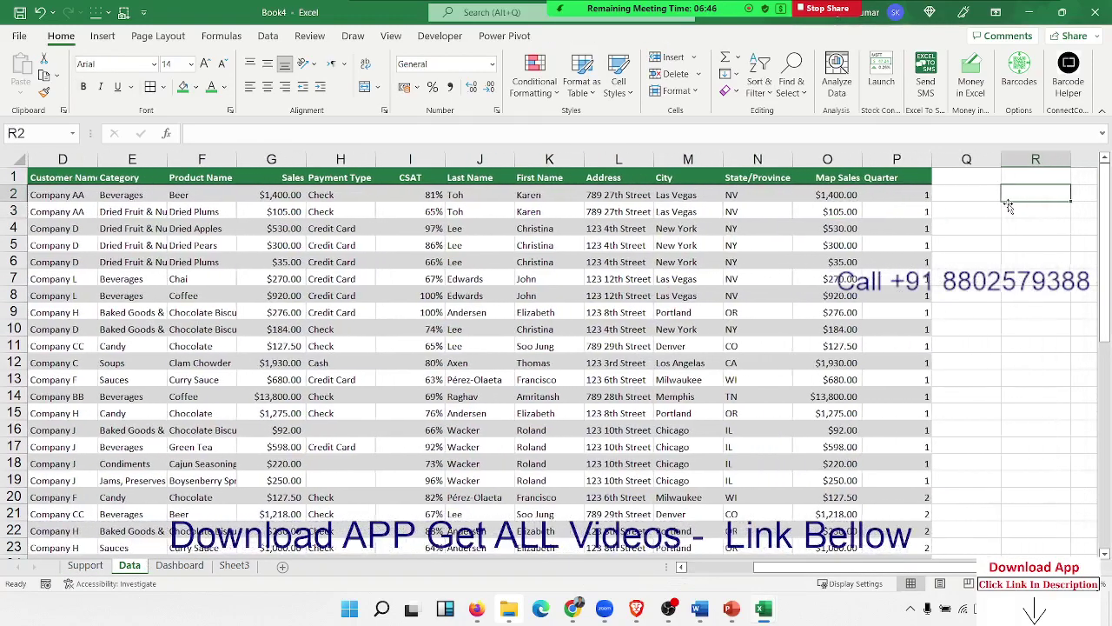
{"action": "key", "text": "Left"}
{"action": "key", "text": "Down"}
{"action": "key", "text": "Down"}
{"action": "key", "text": "Down"}
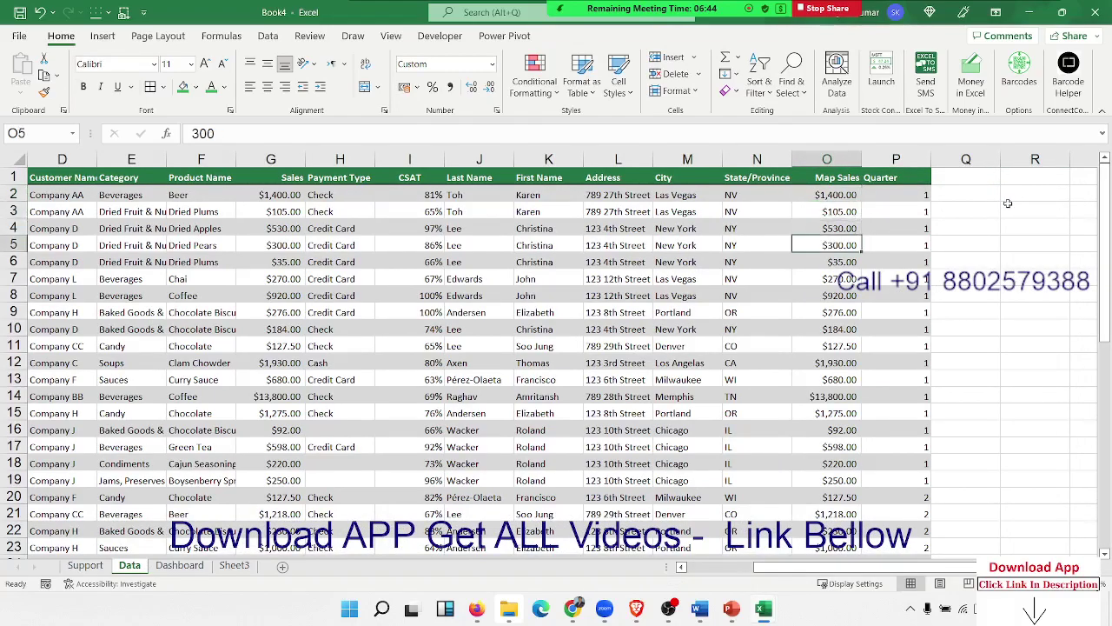
{"action": "key", "text": "Down"}
{"action": "key", "text": "Down"}
{"action": "key", "text": "Down"}
{"action": "key", "text": "Up"}
{"action": "key", "text": "Up"}
{"action": "key", "text": "Up"}
{"action": "key", "text": "Up"}
{"action": "key", "text": "Up"}
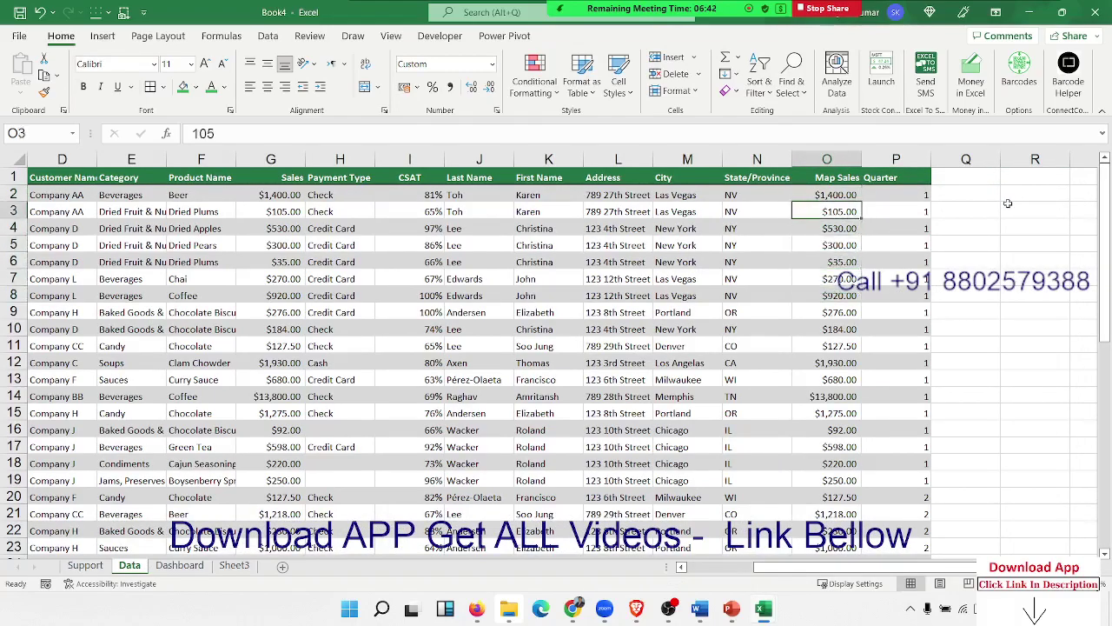
{"action": "key", "text": "Up"}
{"action": "key", "text": "Left"}
{"action": "key", "text": "Left"}
{"action": "key", "text": "Left"}
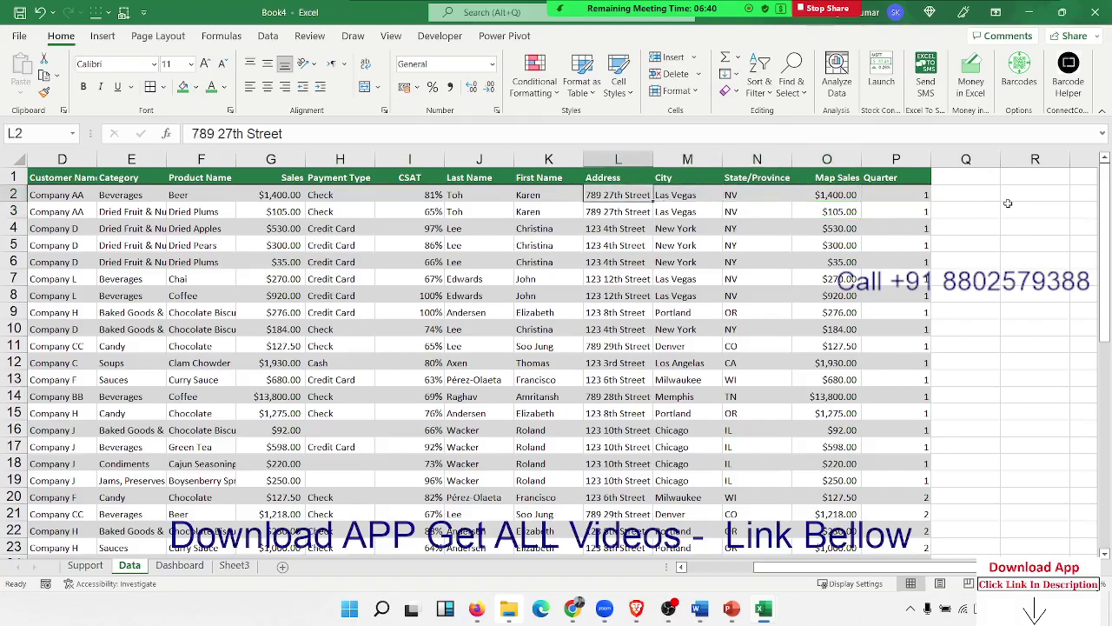
{"action": "key", "text": "Left"}
{"action": "key", "text": "Left"}
{"action": "key", "text": "Left"}
{"action": "key", "text": "Left"}
{"action": "key", "text": "Left"}
{"action": "key", "text": "Down"}
{"action": "key", "text": "Down"}
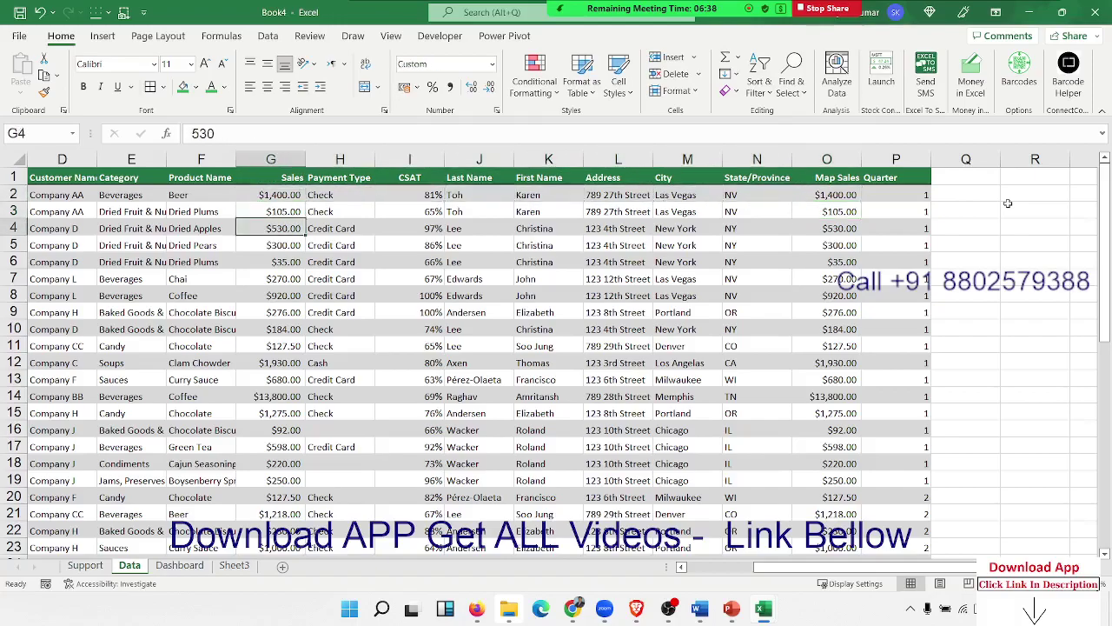
{"action": "key", "text": "Left"}
{"action": "key", "text": "Left"}
{"action": "key", "text": "Left"}
{"action": "key", "text": "Left"}
{"action": "key", "text": "Left"}
{"action": "key", "text": "Right"}
{"action": "key", "text": "Right"}
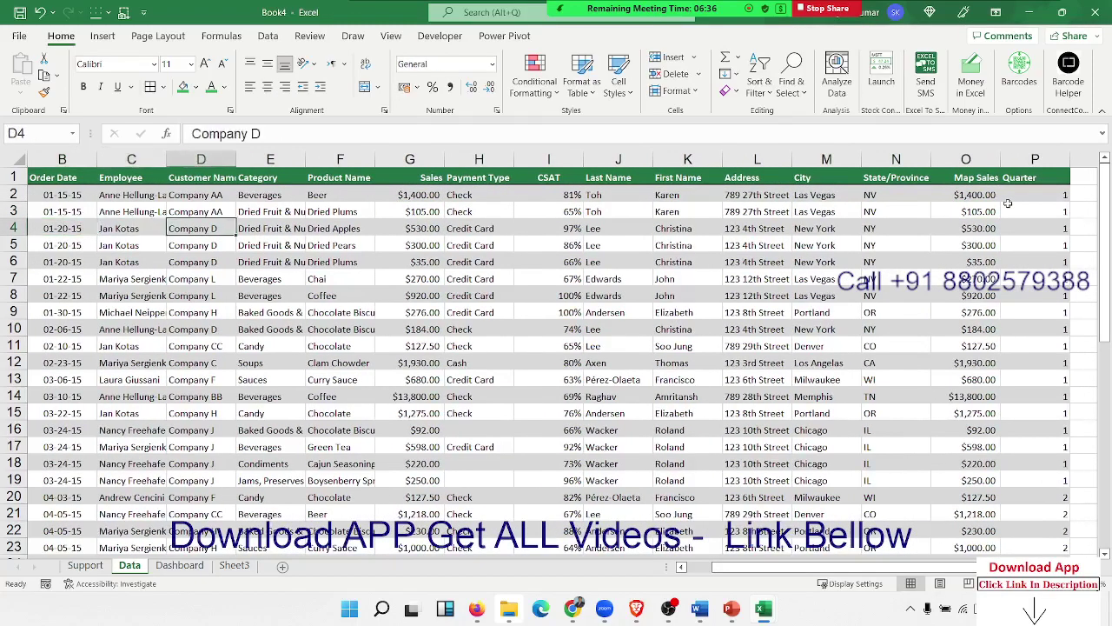
Step: Apply the green colour palette to the Dashboard's US sales map
{"action": "left_click", "coordinate": [180, 566]}
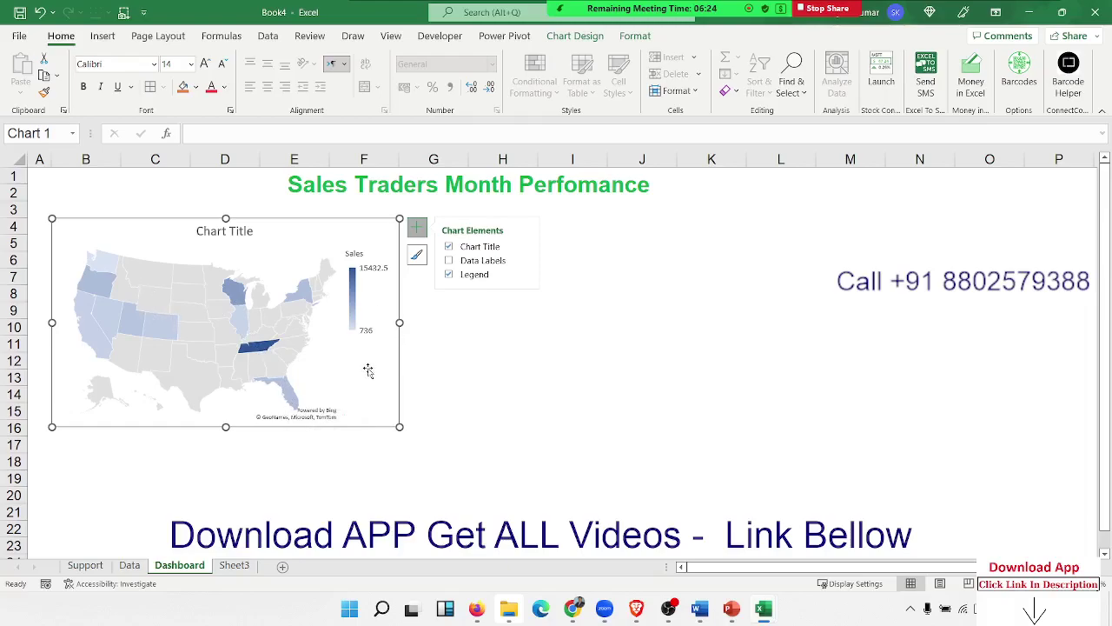
{"action": "left_click", "coordinate": [603, 42]}
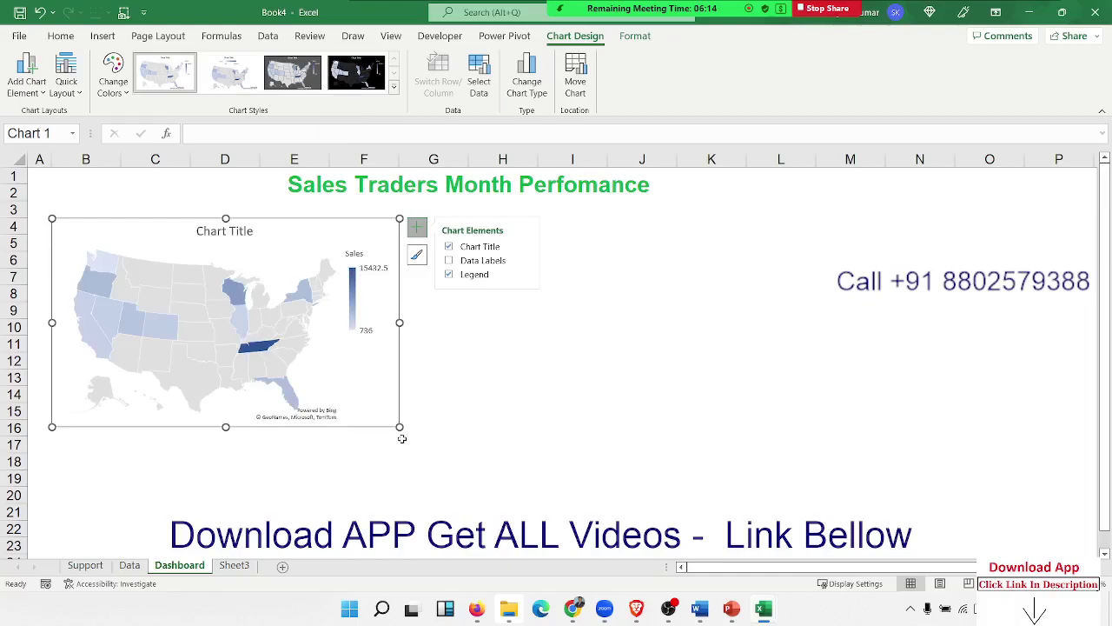
{"action": "left_click", "coordinate": [116, 78]}
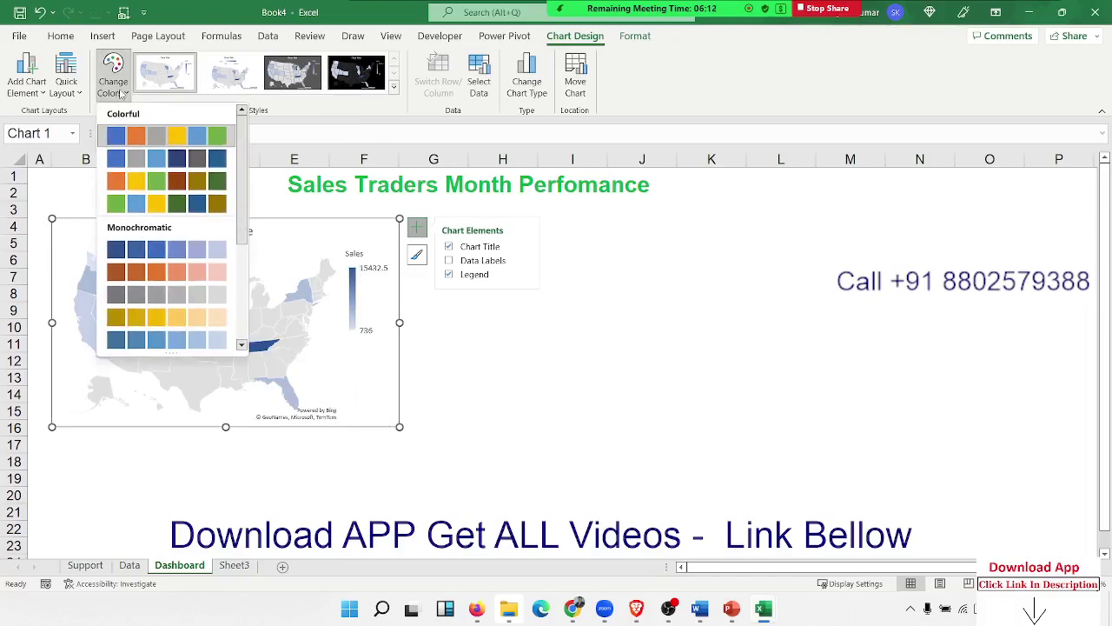
{"action": "left_click", "coordinate": [140, 206]}
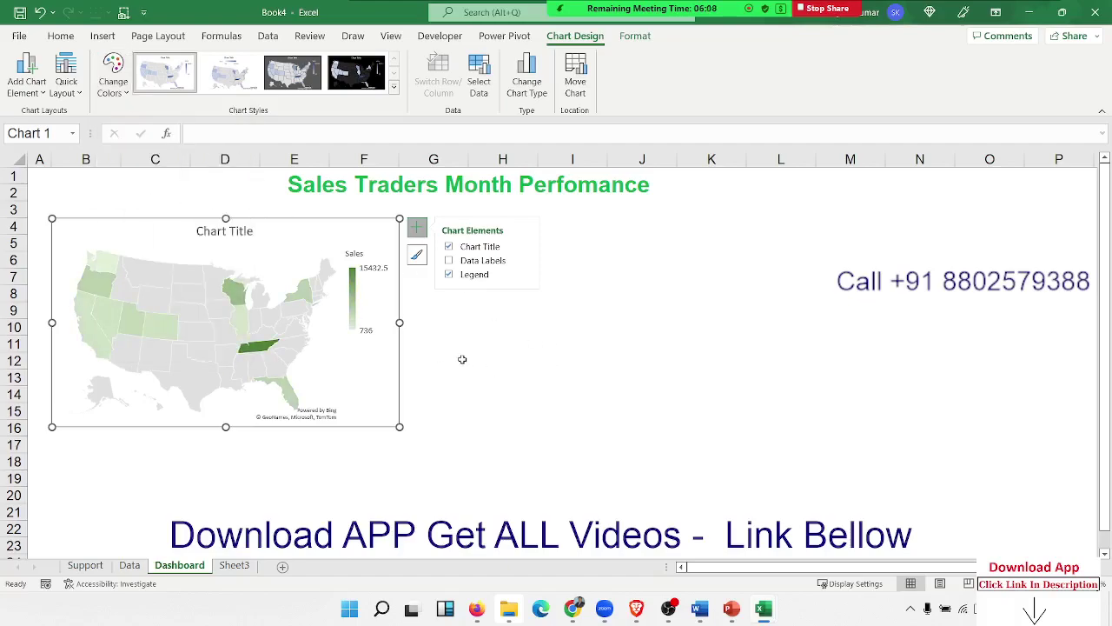
{"action": "left_click", "coordinate": [428, 350]}
{"action": "left_click", "coordinate": [240, 231]}
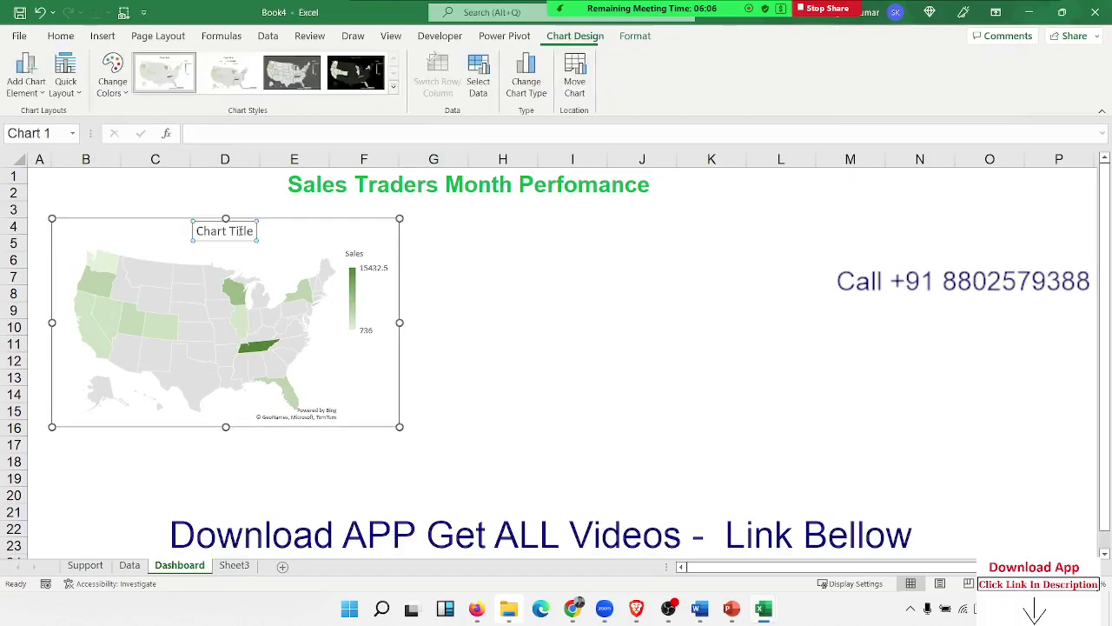
Step: Retitle the map 'Sales Traders Month Perfomance by State' using the copied D1 heading
{"action": "double_click", "coordinate": [240, 231]}
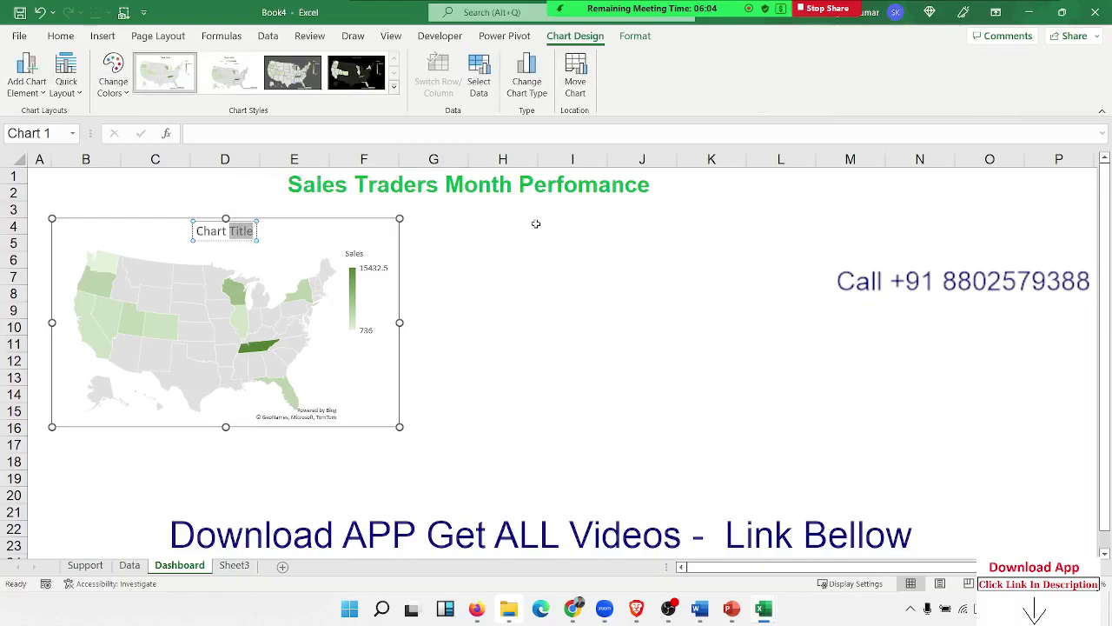
{"action": "key", "text": "Escape"}
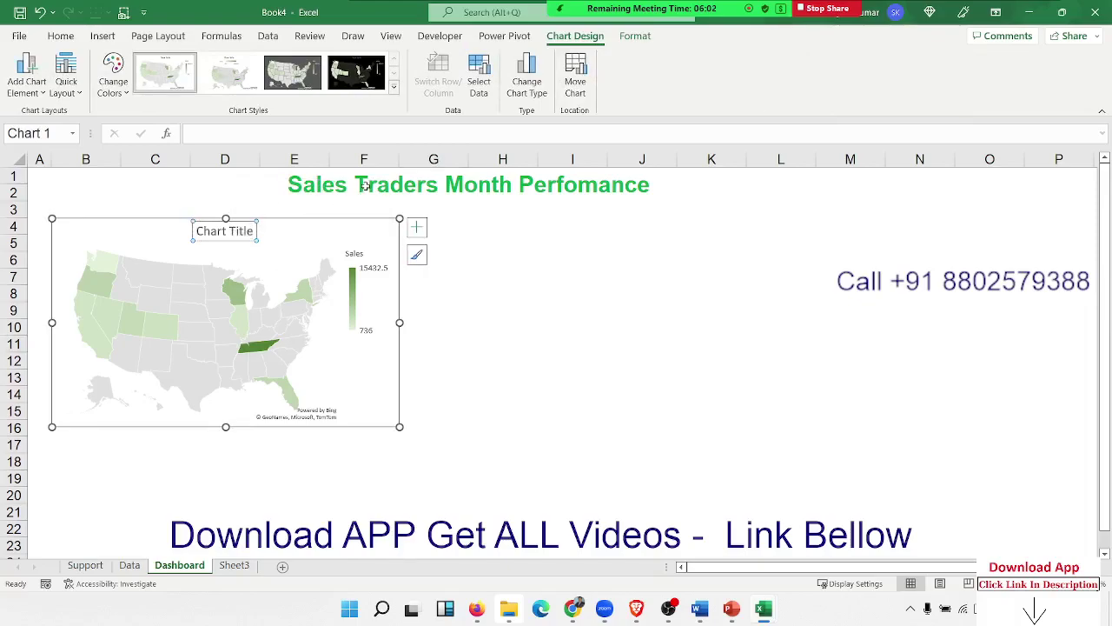
{"action": "left_click", "coordinate": [365, 186]}
{"action": "left_click_drag", "start_coordinate": [396, 133], "coordinate": [192, 133]}
{"action": "key", "text": "ctrl+c"}
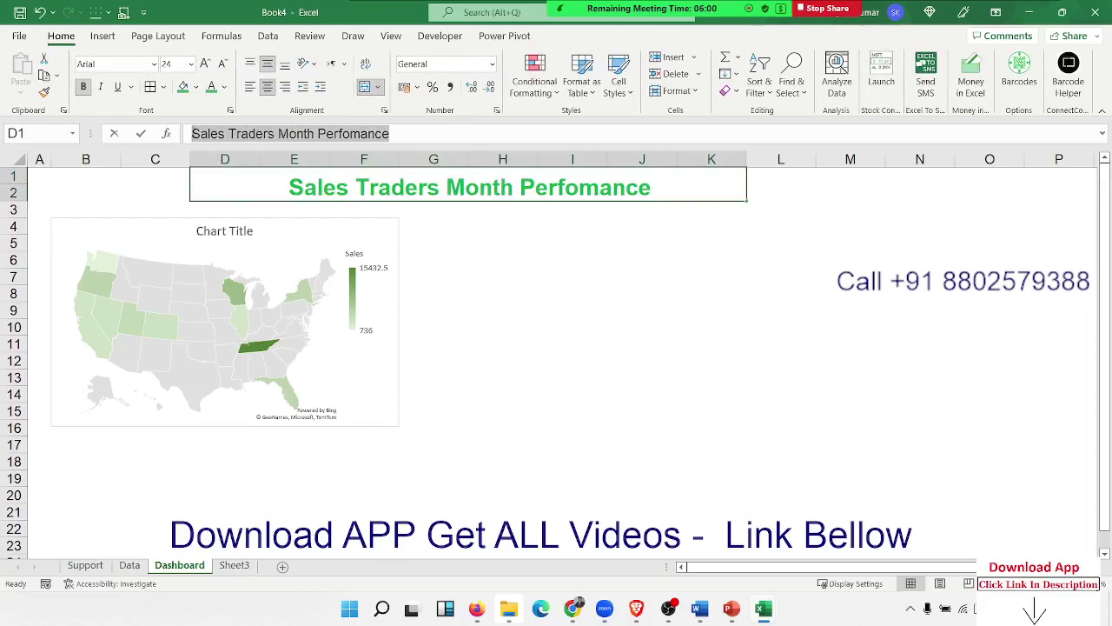
{"action": "left_click", "coordinate": [230, 231]}
{"action": "triple_click", "coordinate": [224, 231]}
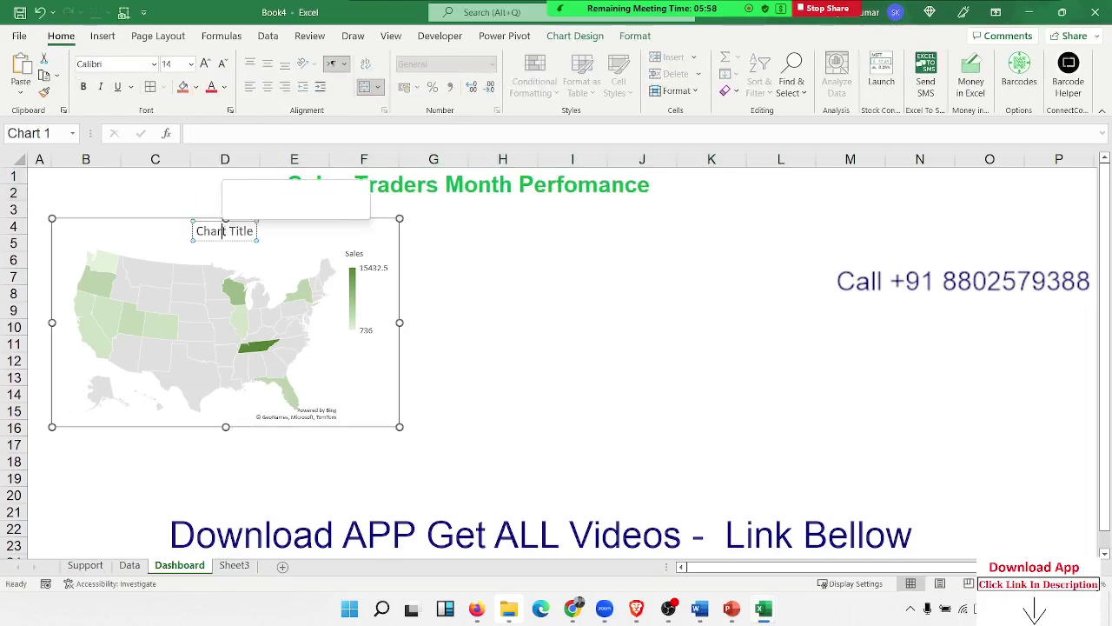
{"action": "key", "text": "ctrl+v"}
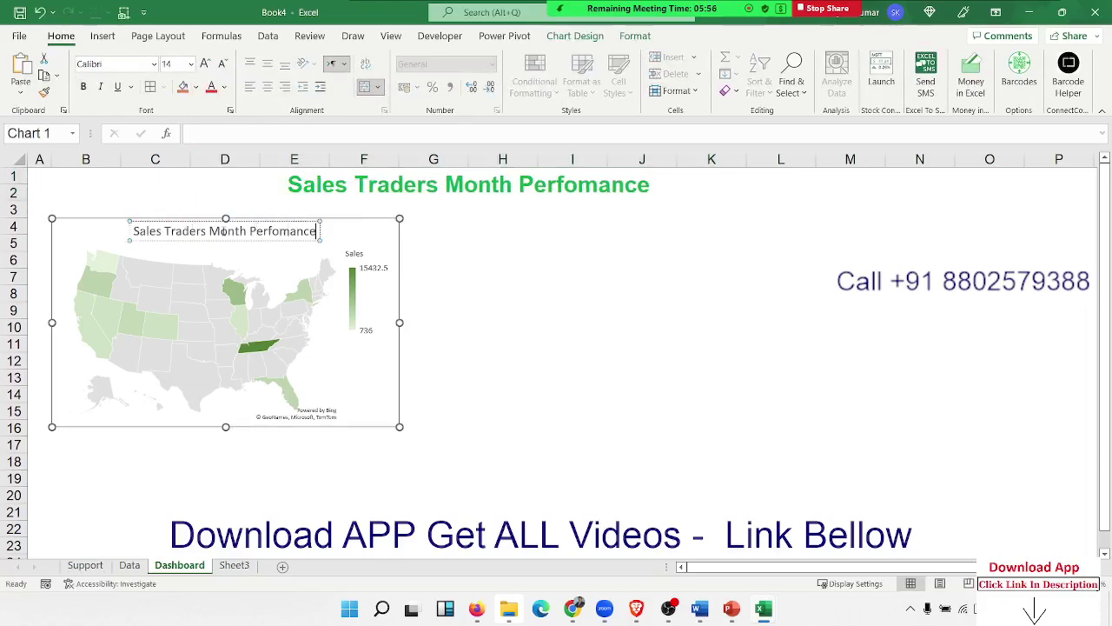
{"action": "type", "text": " b"}
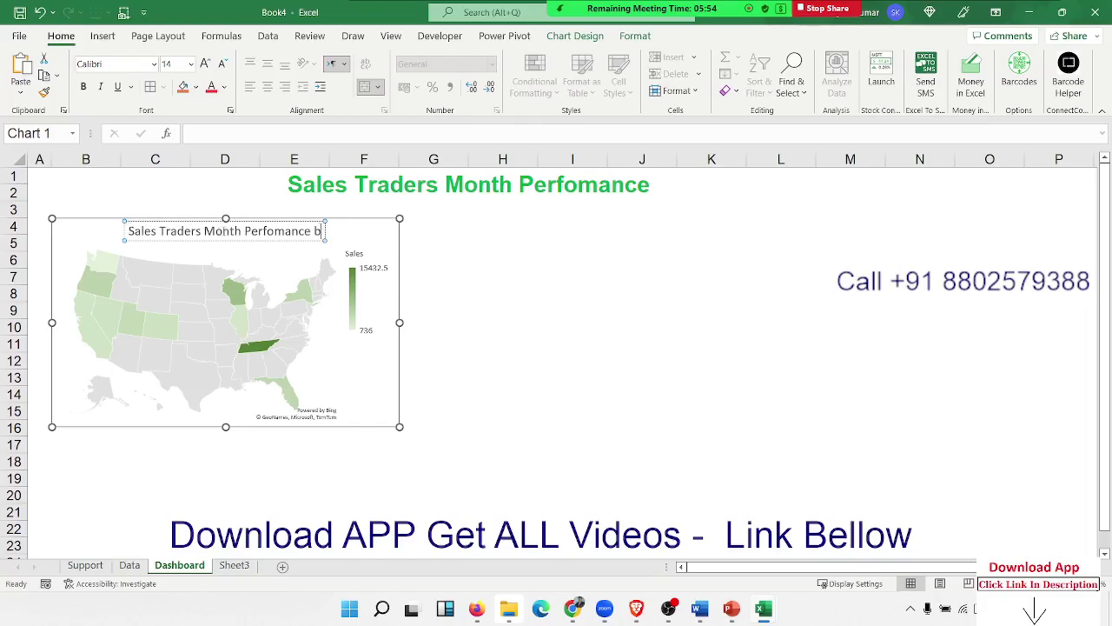
{"action": "type", "text": "y Stat"}
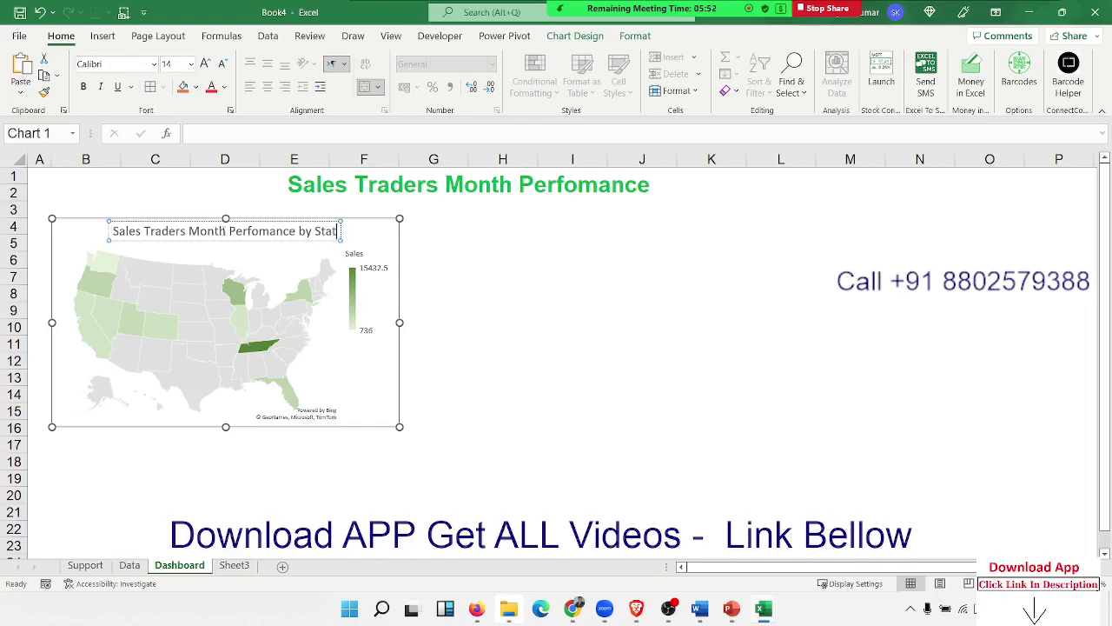
{"action": "type", "text": "e"}
{"action": "left_click", "coordinate": [505, 275]}
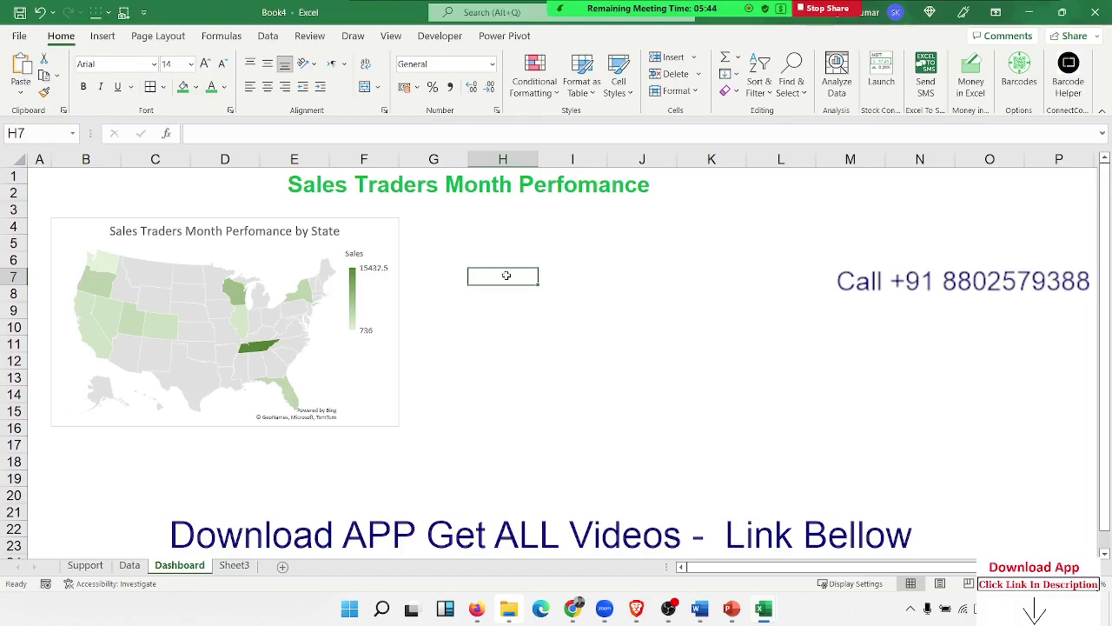
{"action": "left_click", "coordinate": [448, 230]}
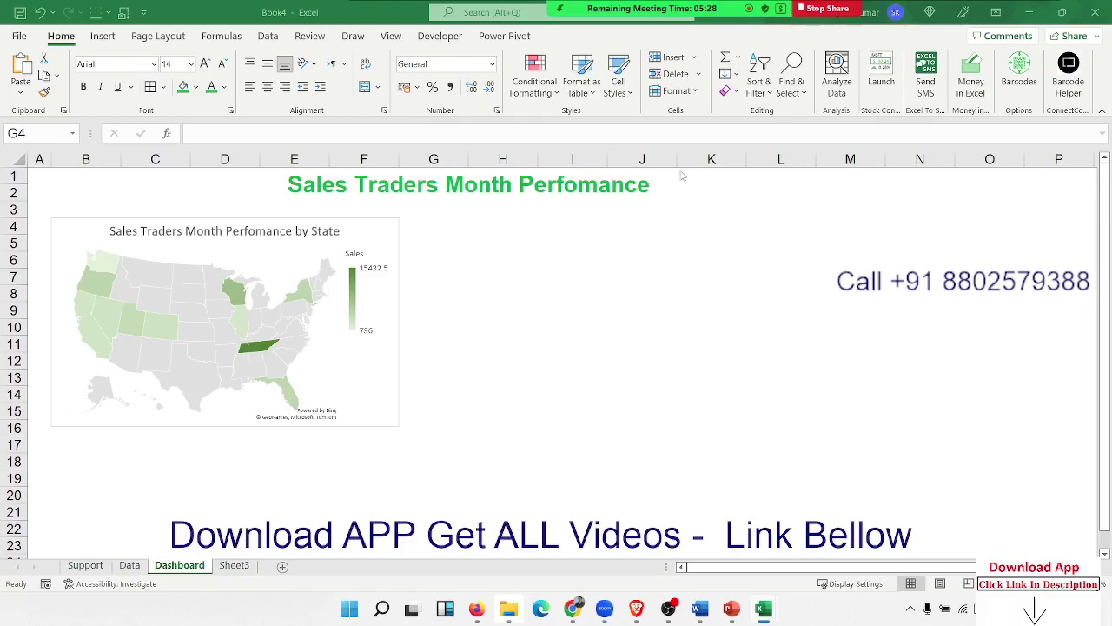
Step: Draw a rectangle to the right of the map, below the heading
{"action": "left_click", "coordinate": [504, 242]}
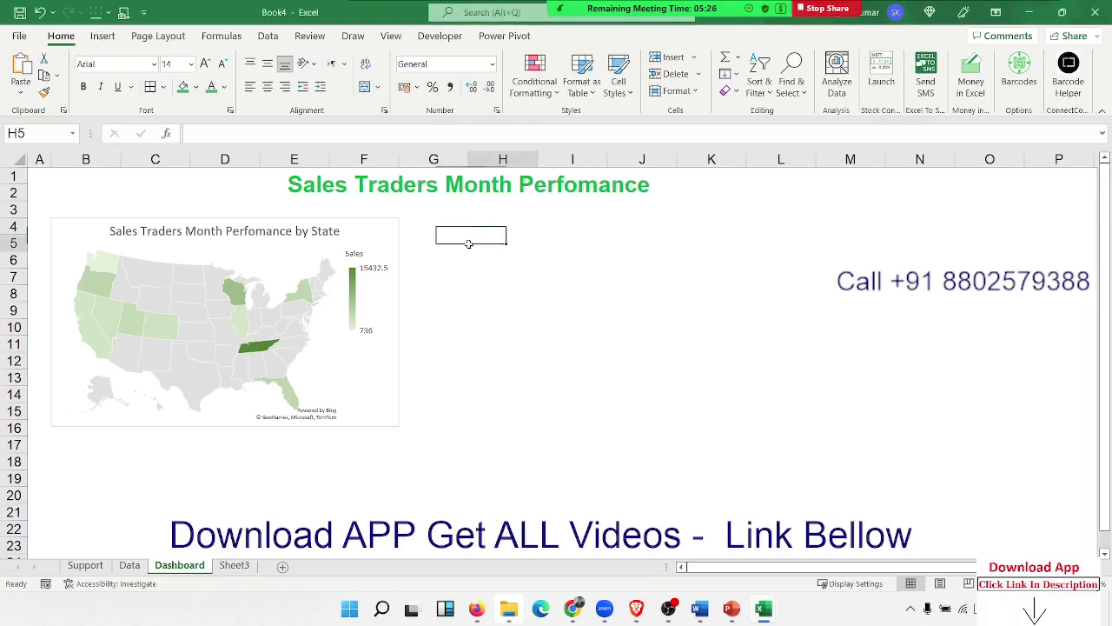
{"action": "left_click", "coordinate": [102, 36]}
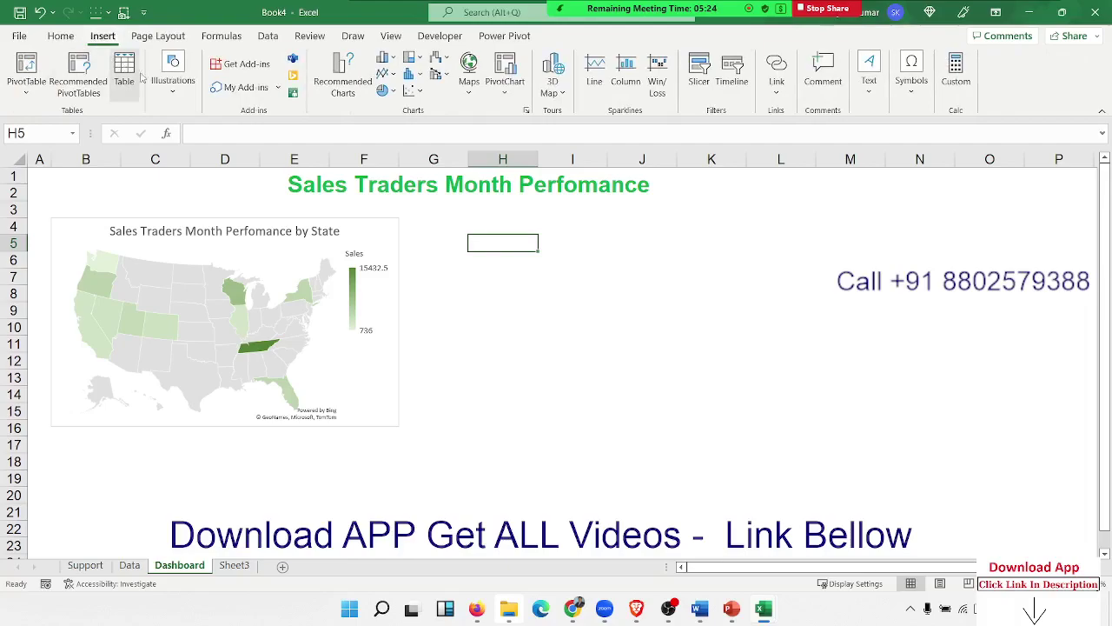
{"action": "left_click", "coordinate": [173, 76]}
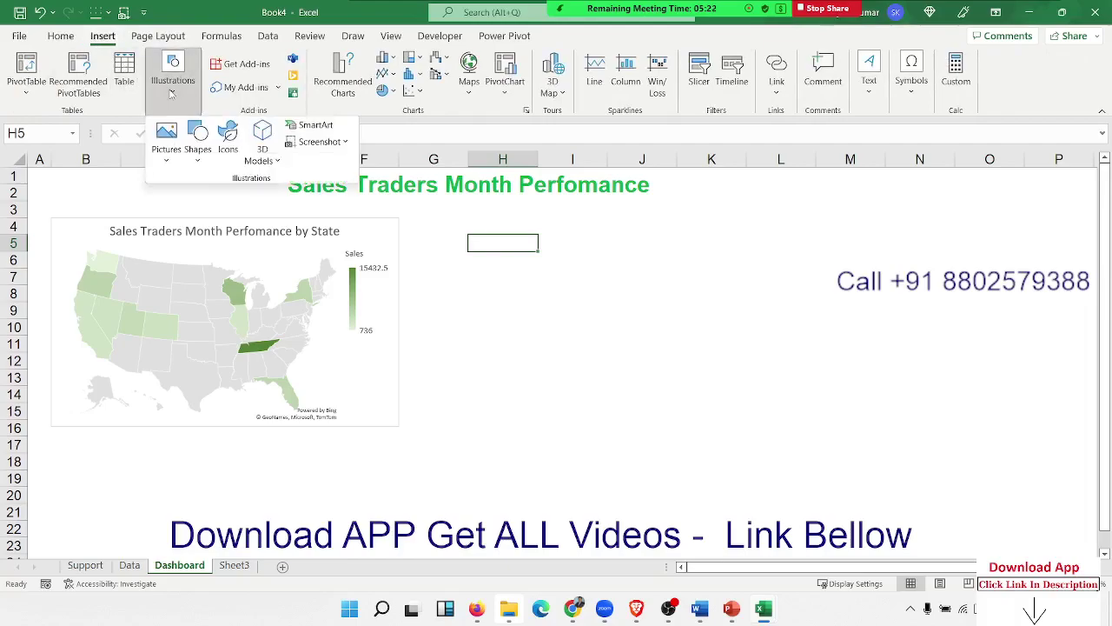
{"action": "left_click", "coordinate": [198, 165]}
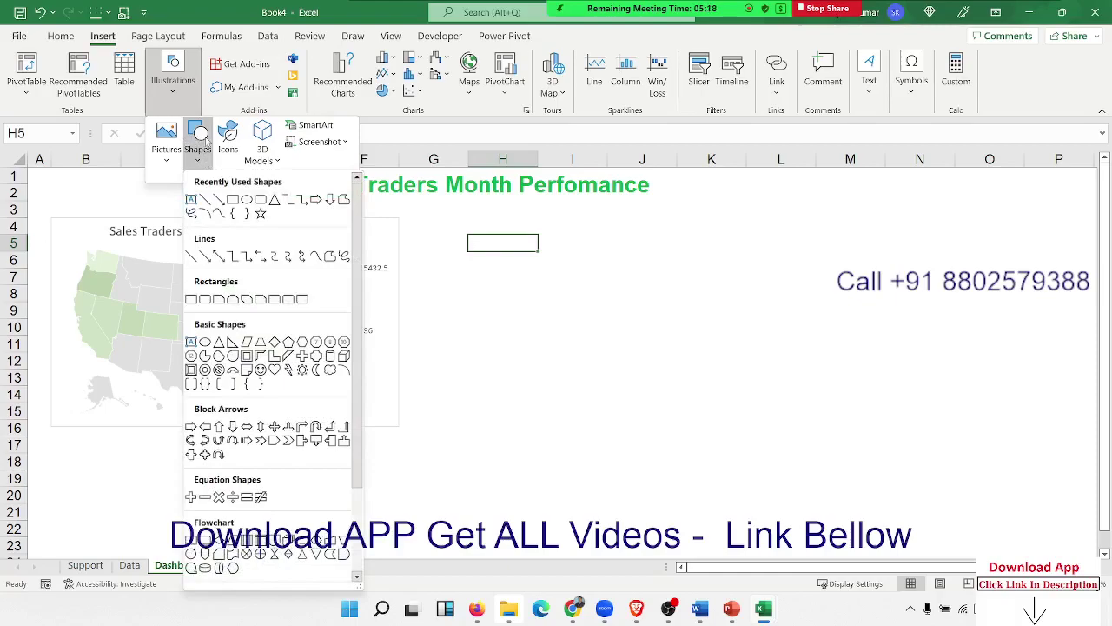
{"action": "left_click", "coordinate": [288, 299]}
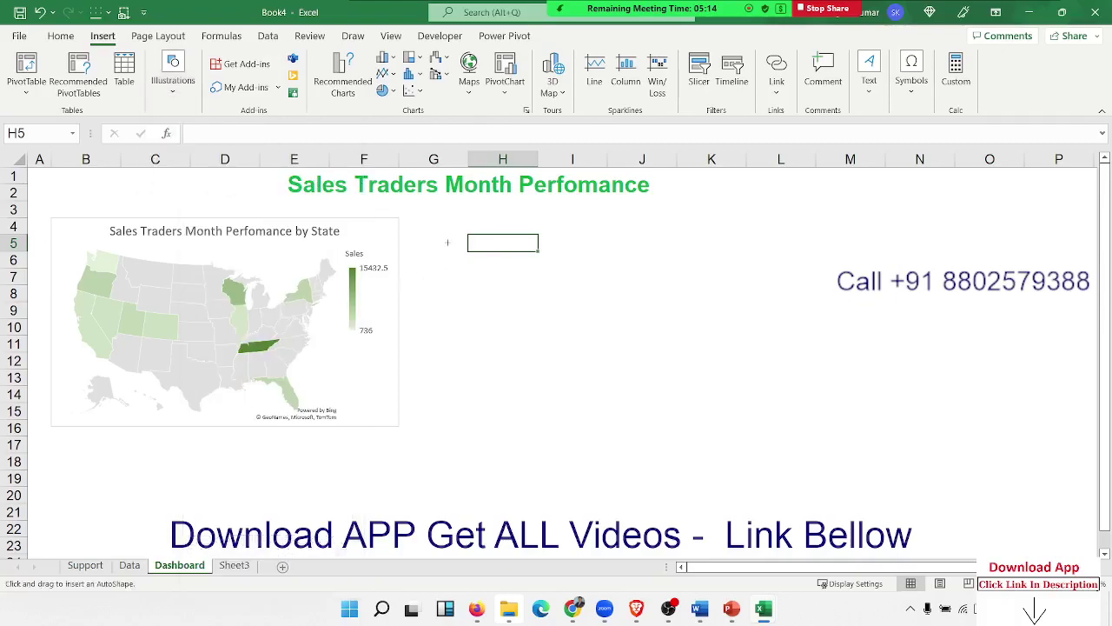
{"action": "mouse_move", "coordinate": [420, 223]}
{"action": "left_mouse_down"}
{"action": "mouse_move", "coordinate": [596, 257]}
{"action": "mouse_move", "coordinate": [575, 245]}
{"action": "mouse_move", "coordinate": [579, 237]}
{"action": "left_mouse_up"}
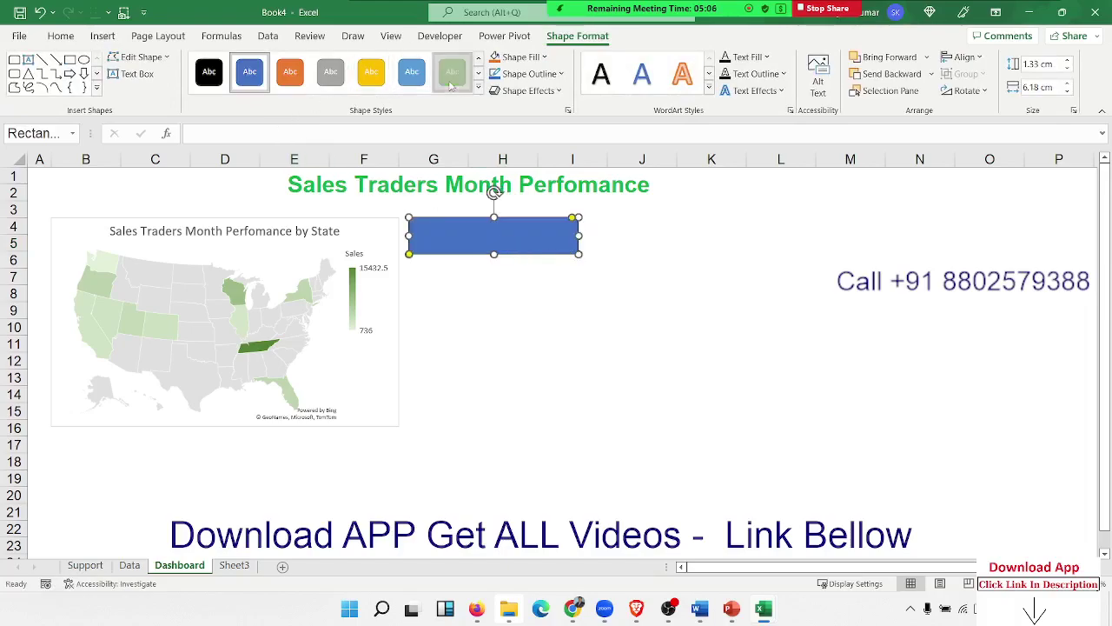
Step: Fill the rectangle green and start typing its 'Top Sales Person' label
{"action": "left_click", "coordinate": [450, 78]}
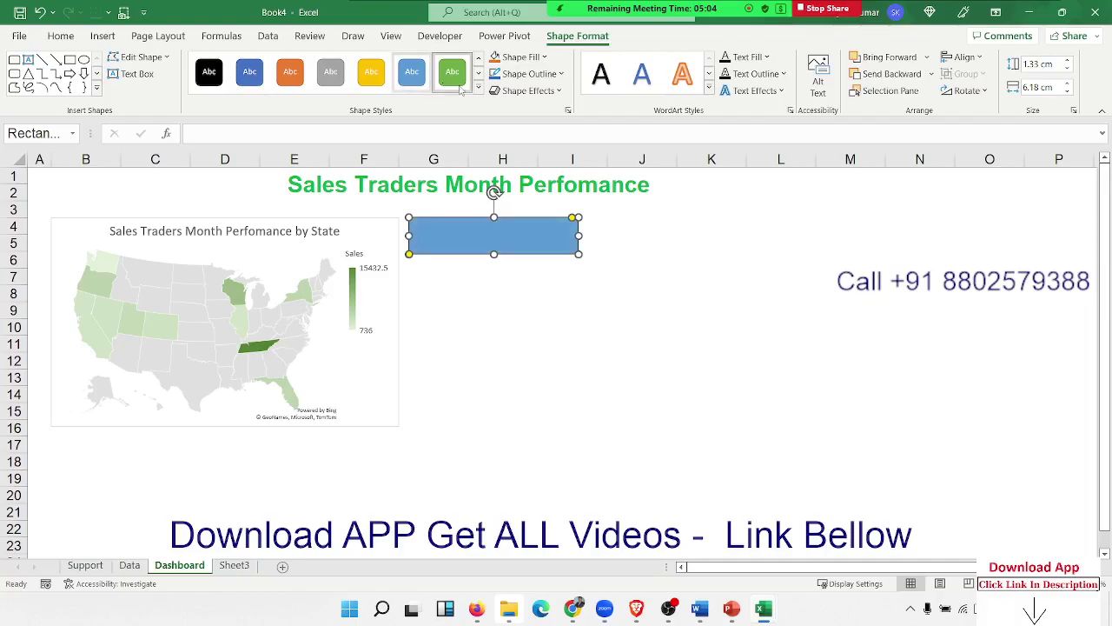
{"action": "left_click", "coordinate": [478, 87]}
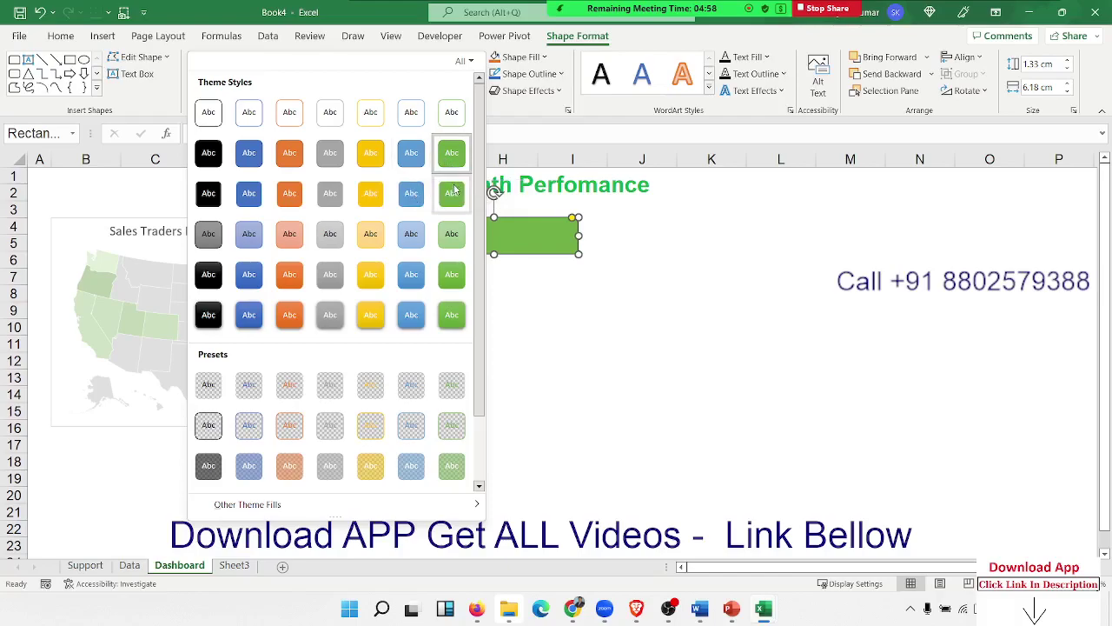
{"action": "left_click", "coordinate": [539, 59]}
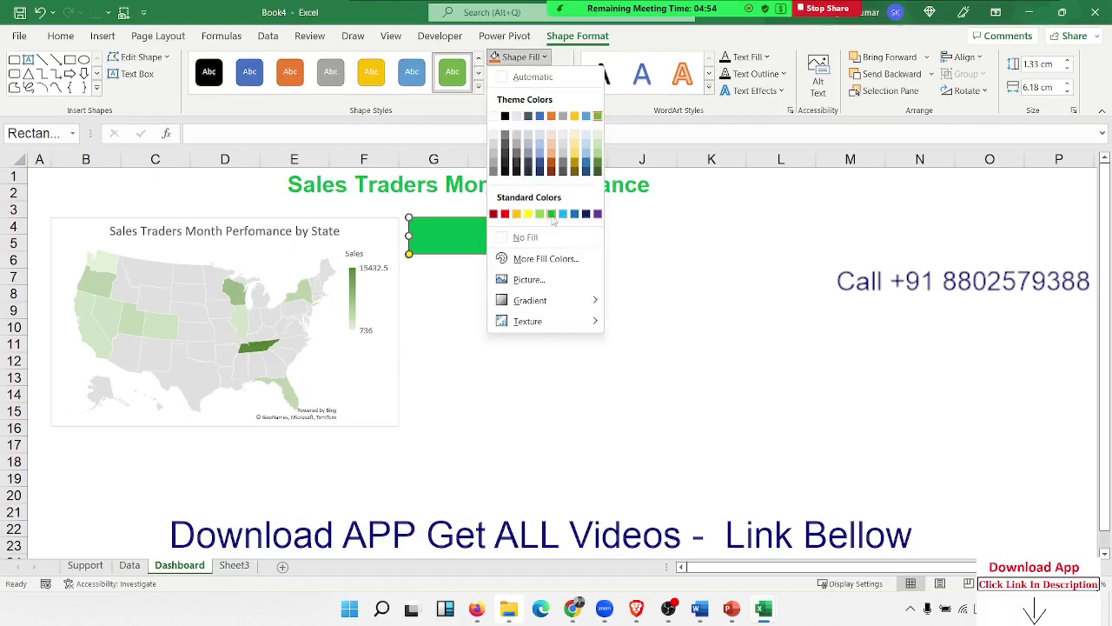
{"action": "left_click", "coordinate": [551, 214]}
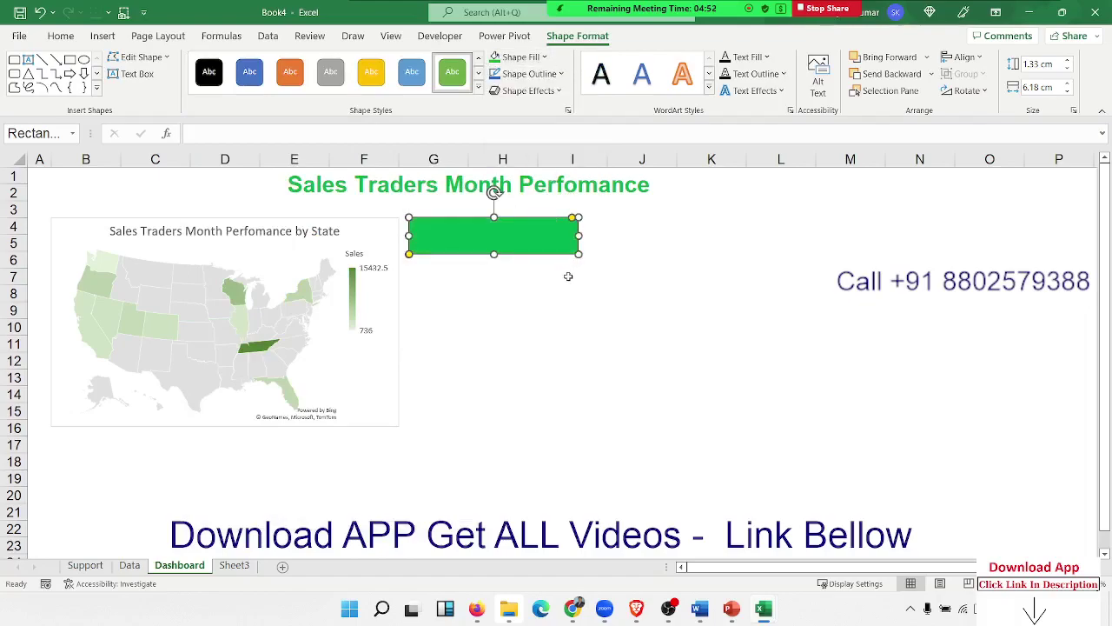
{"action": "type", "text": "Top Sales Person"}
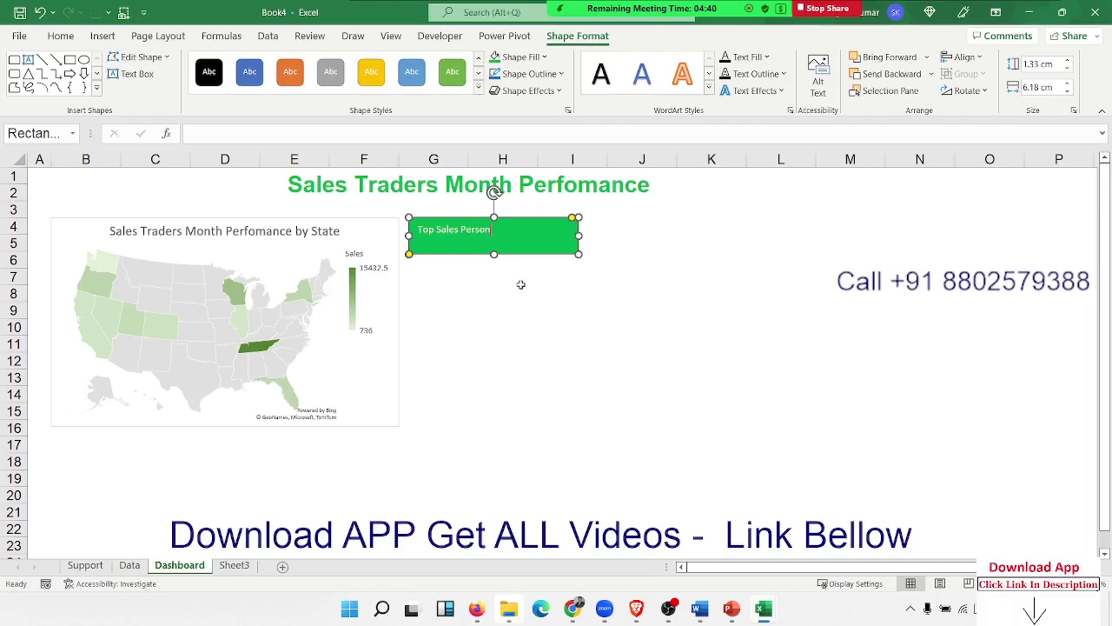
Step: Centre the Top Sales Person label both ways, enlarge it to size 20, and bold it
{"action": "left_click", "coordinate": [507, 287]}
{"action": "left_click", "coordinate": [510, 258]}
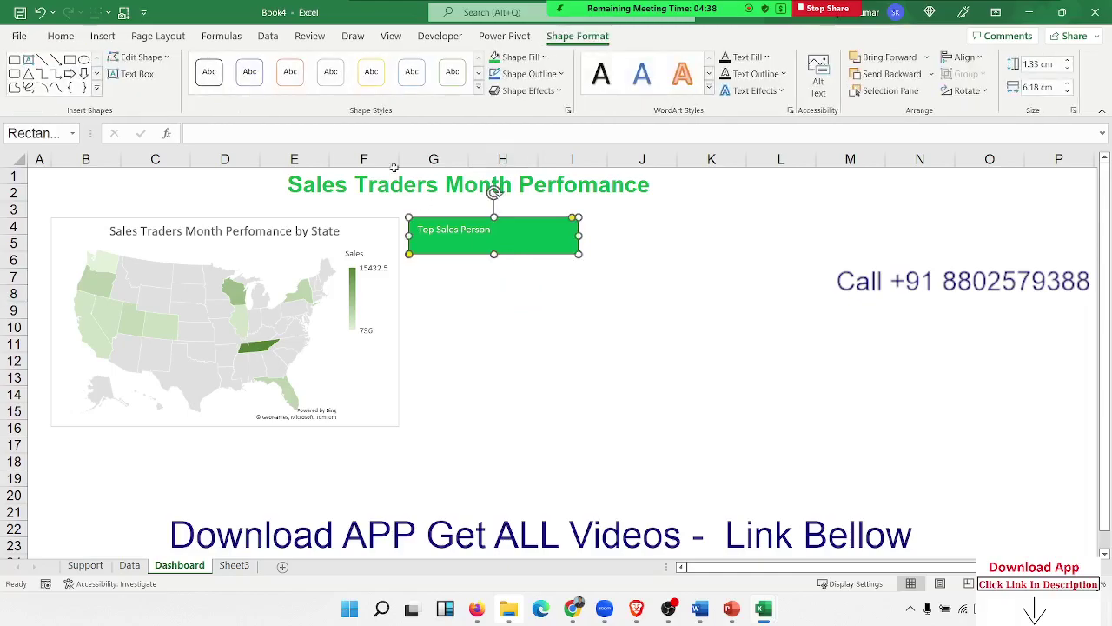
{"action": "left_click", "coordinate": [61, 36]}
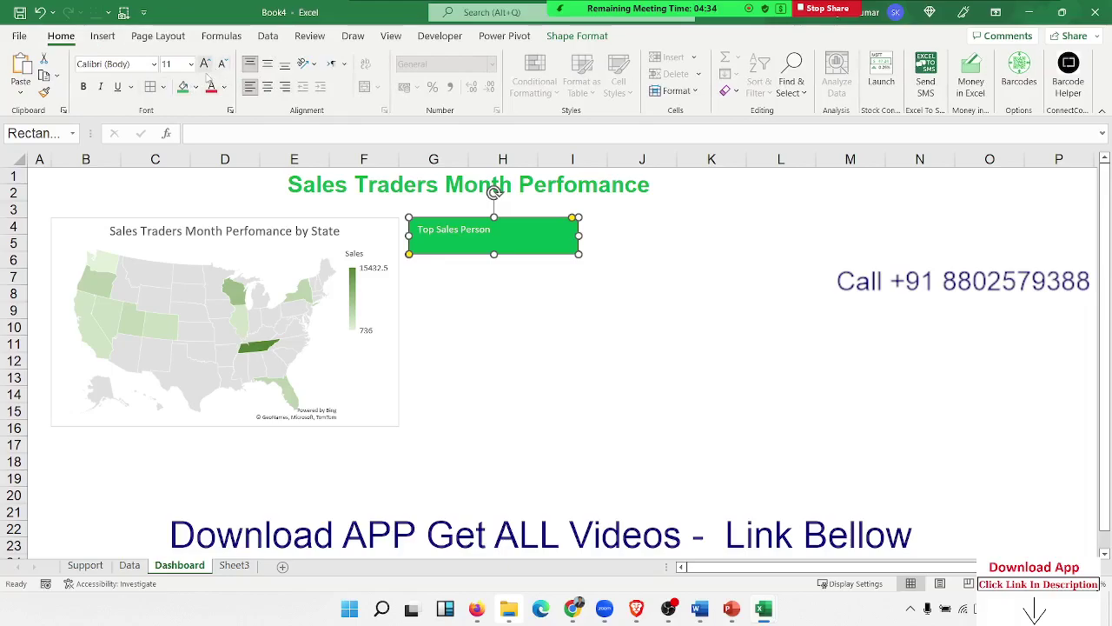
{"action": "left_click", "coordinate": [268, 87]}
{"action": "left_click", "coordinate": [267, 64]}
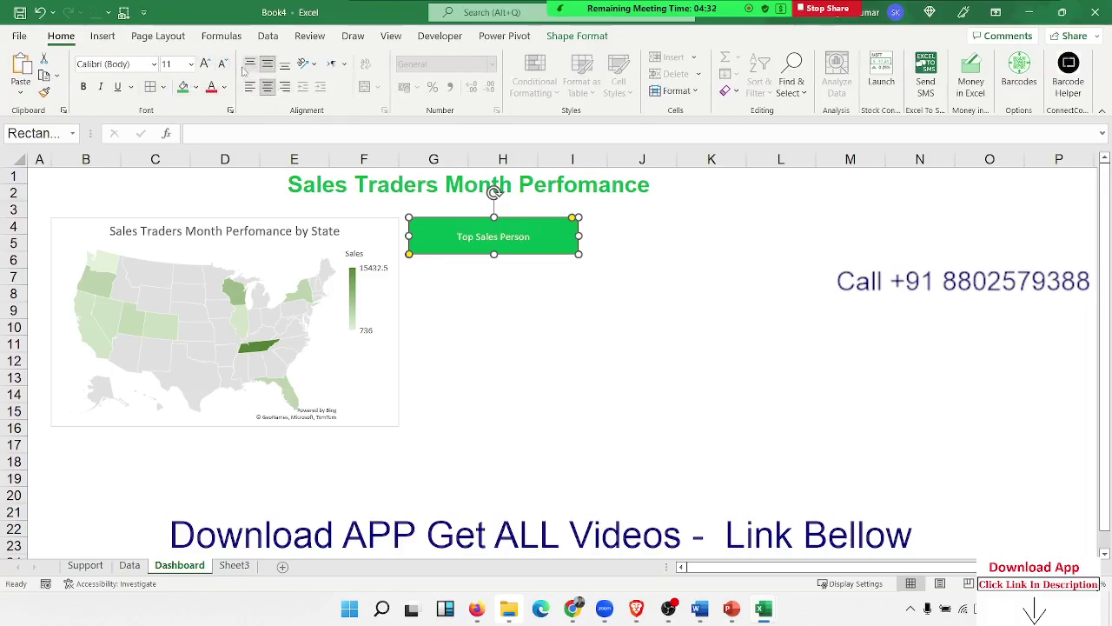
{"action": "left_click", "coordinate": [205, 64]}
{"action": "left_click", "coordinate": [206, 63]}
{"action": "left_click", "coordinate": [206, 64]}
{"action": "left_click", "coordinate": [206, 64]}
{"action": "left_click", "coordinate": [206, 64]}
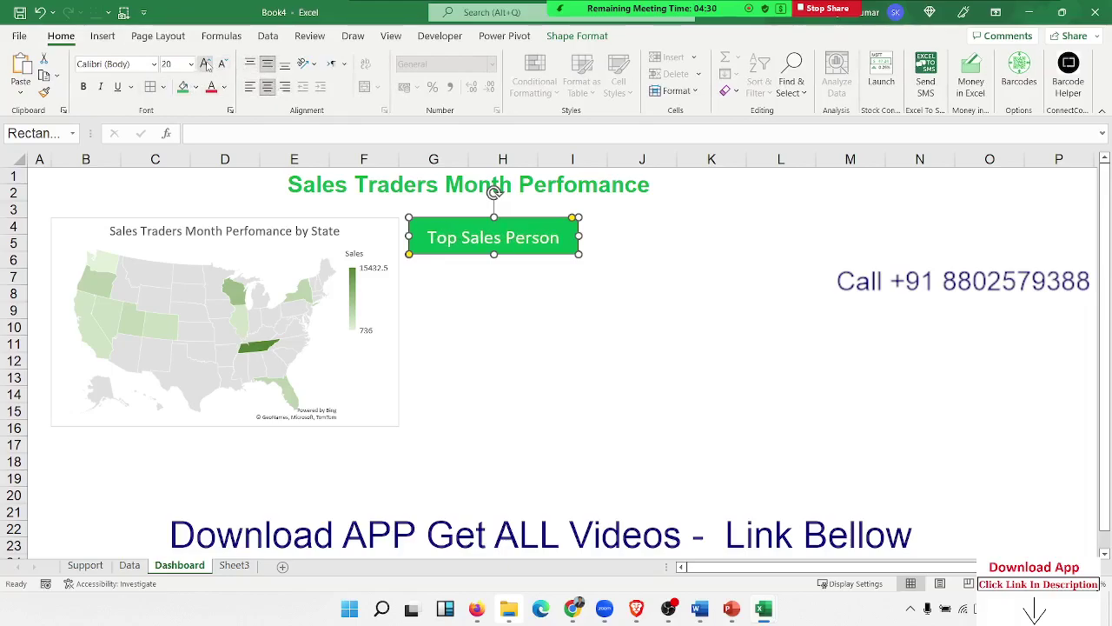
{"action": "key", "text": "ctrl+b"}
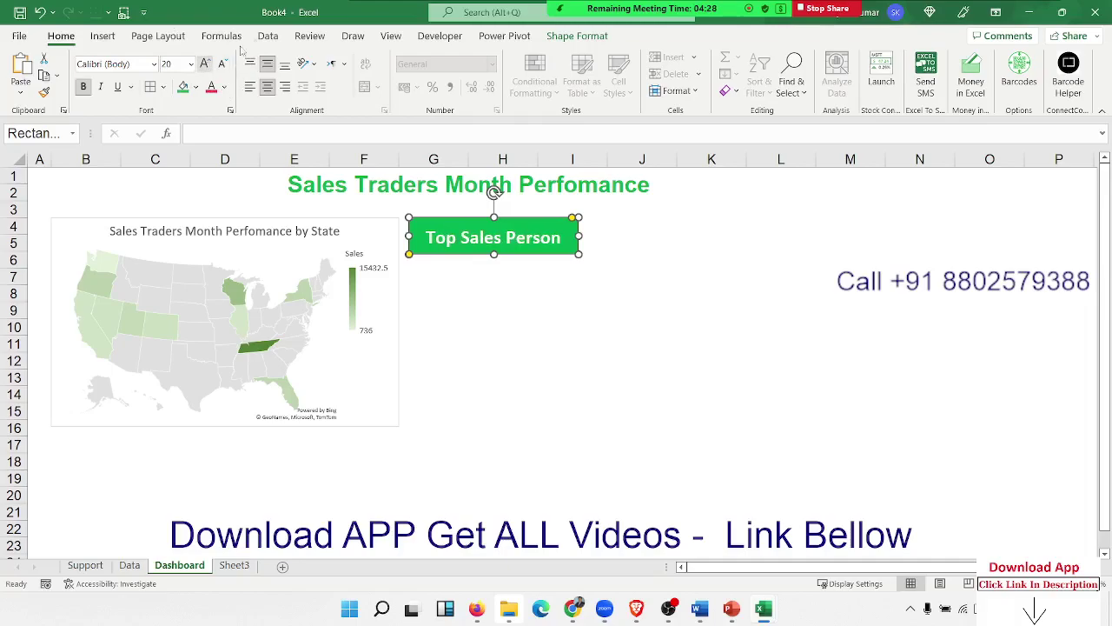
{"action": "left_click", "coordinate": [612, 333]}
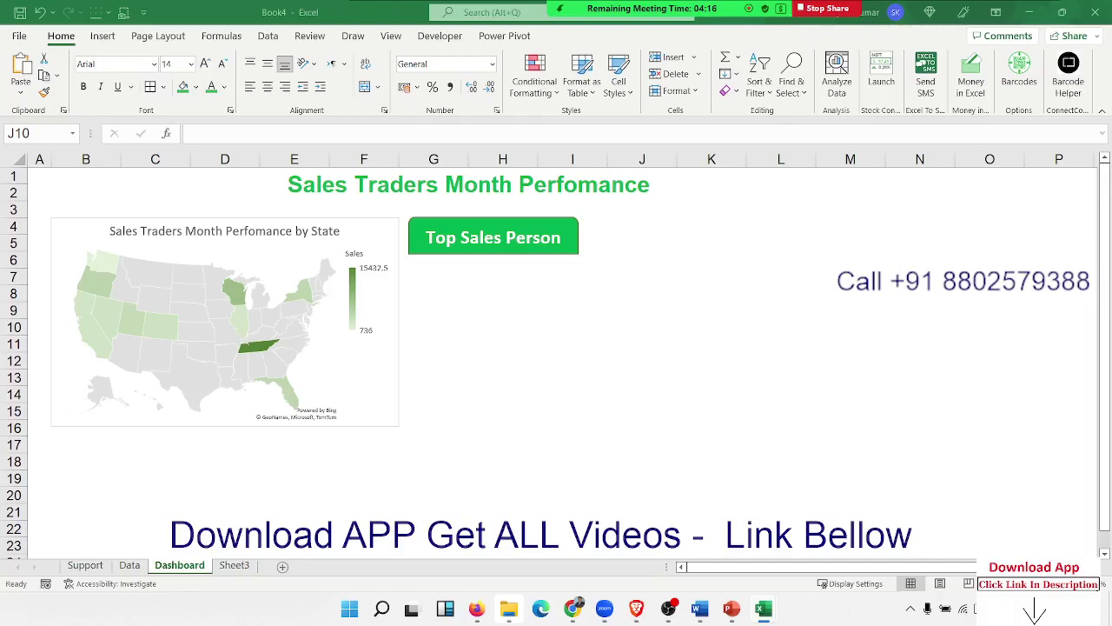
Step: Merge G6:I7 beneath the card and return to the Support sheet
{"action": "left_click", "coordinate": [439, 277]}
{"action": "left_click", "coordinate": [444, 261]}
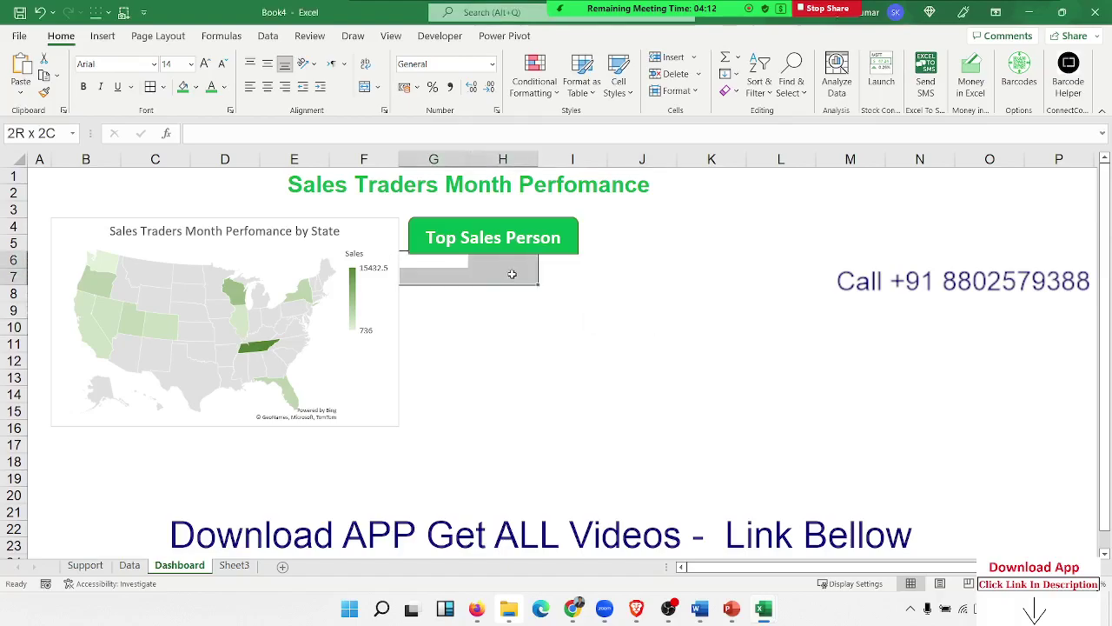
{"action": "mouse_move", "coordinate": [444, 261]}
{"action": "left_mouse_down"}
{"action": "mouse_move", "coordinate": [538, 285]}
{"action": "mouse_move", "coordinate": [556, 274]}
{"action": "left_mouse_up"}
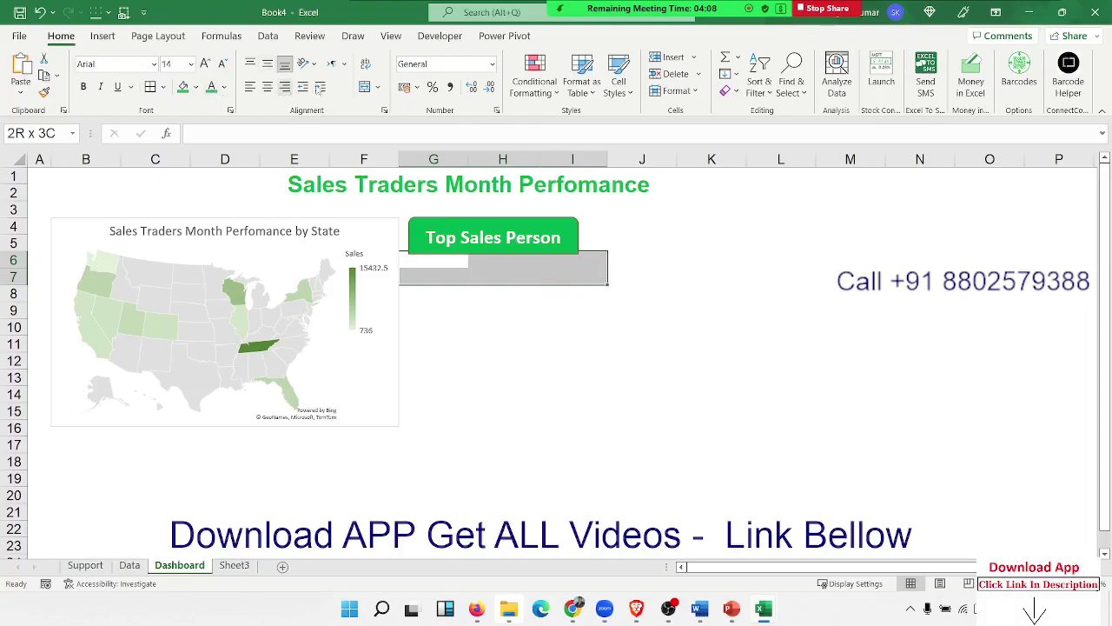
{"action": "left_click", "coordinate": [365, 87]}
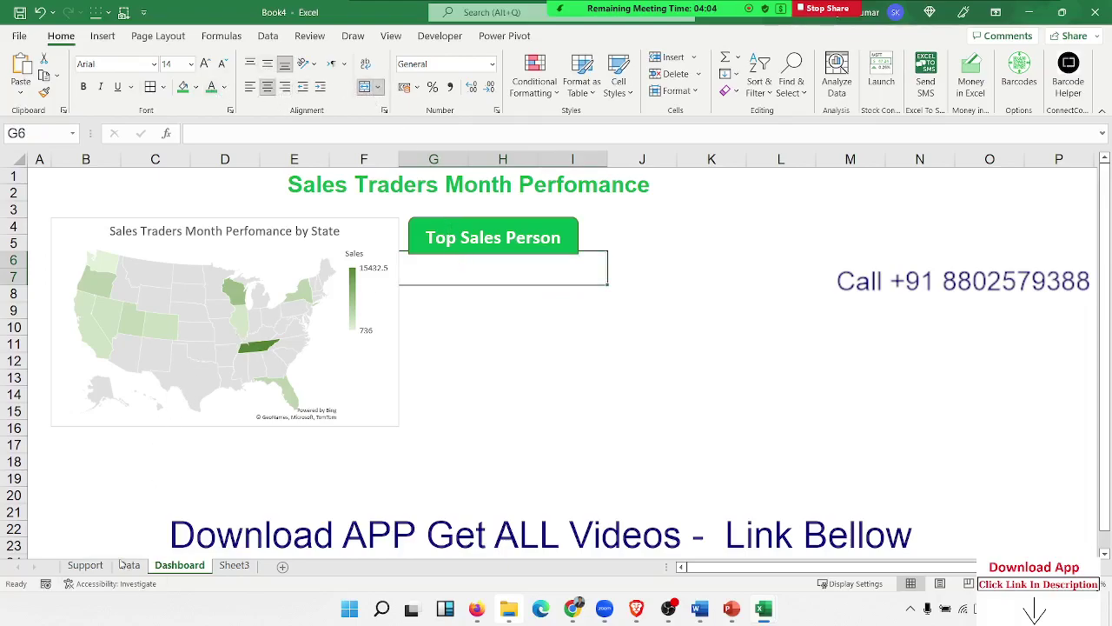
{"action": "left_click", "coordinate": [86, 566]}
Step: Rename the salesperson pivot's M3 header from Product to 'Sale Person'
{"action": "left_click", "coordinate": [687, 285]}
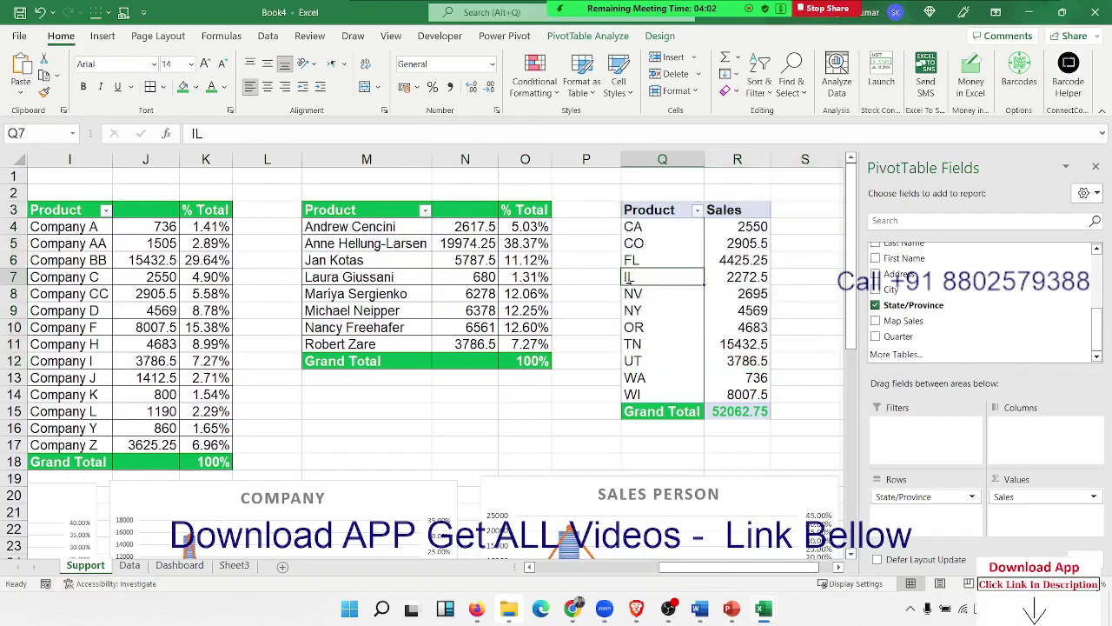
{"action": "left_click", "coordinate": [400, 263]}
{"action": "key", "text": "Up"}
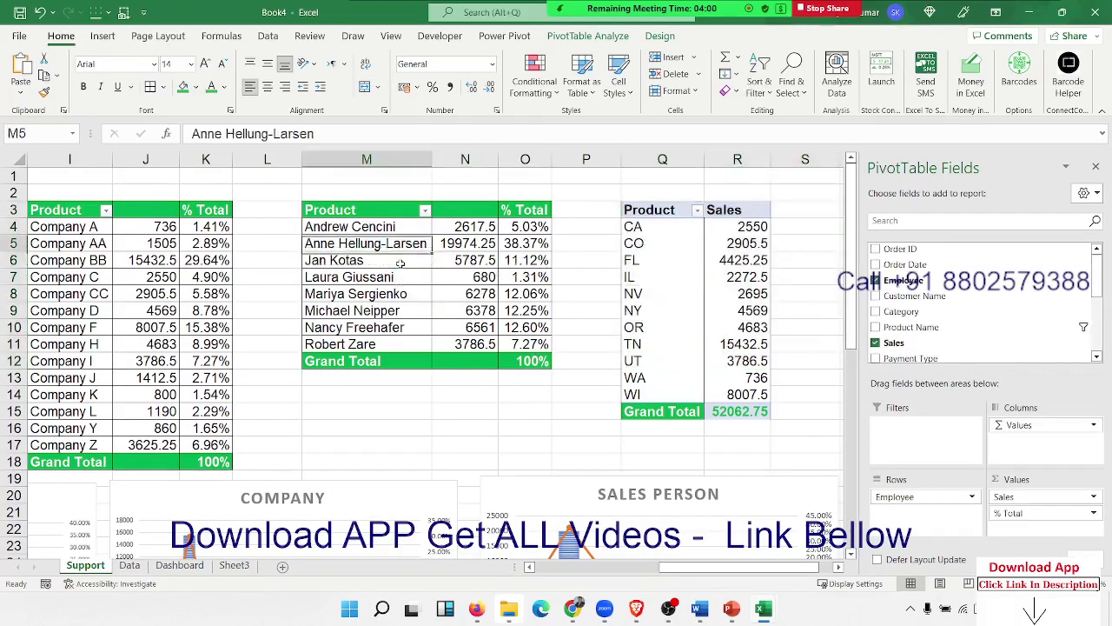
{"action": "key", "text": "Up"}
{"action": "key", "text": "Up"}
{"action": "key", "text": "Down"}
{"action": "key", "text": "Up"}
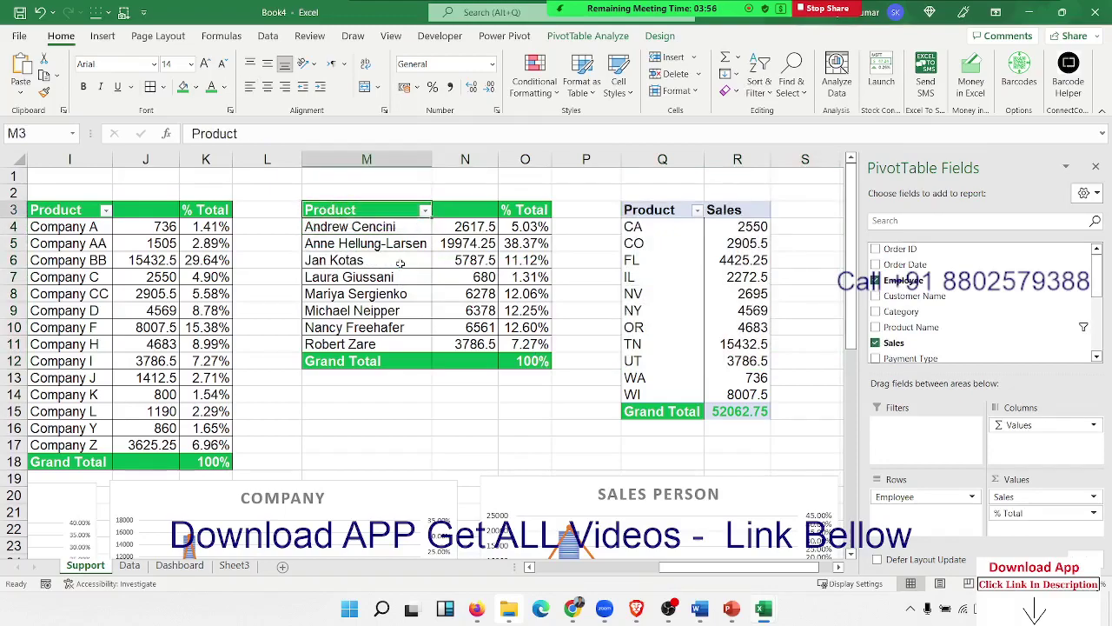
{"action": "key", "text": "BackSpace"}
{"action": "type", "text": "Sale"}
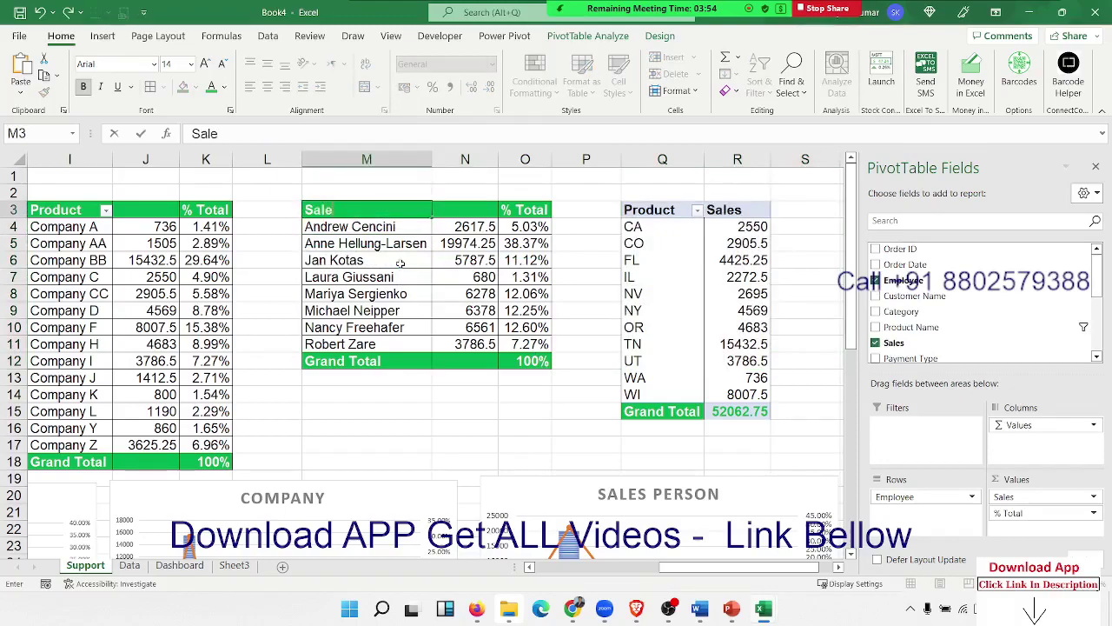
{"action": "type", "text": " Perso"}
{"action": "type", "text": "n"}
{"action": "key", "text": "BackSpace"}
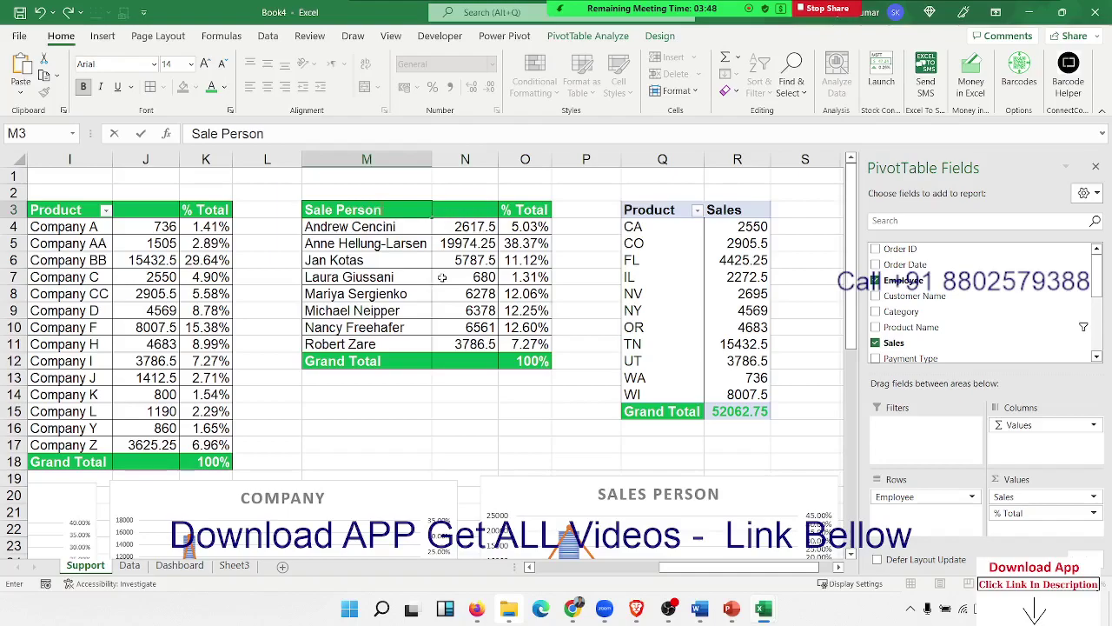
{"action": "key", "text": "Return"}
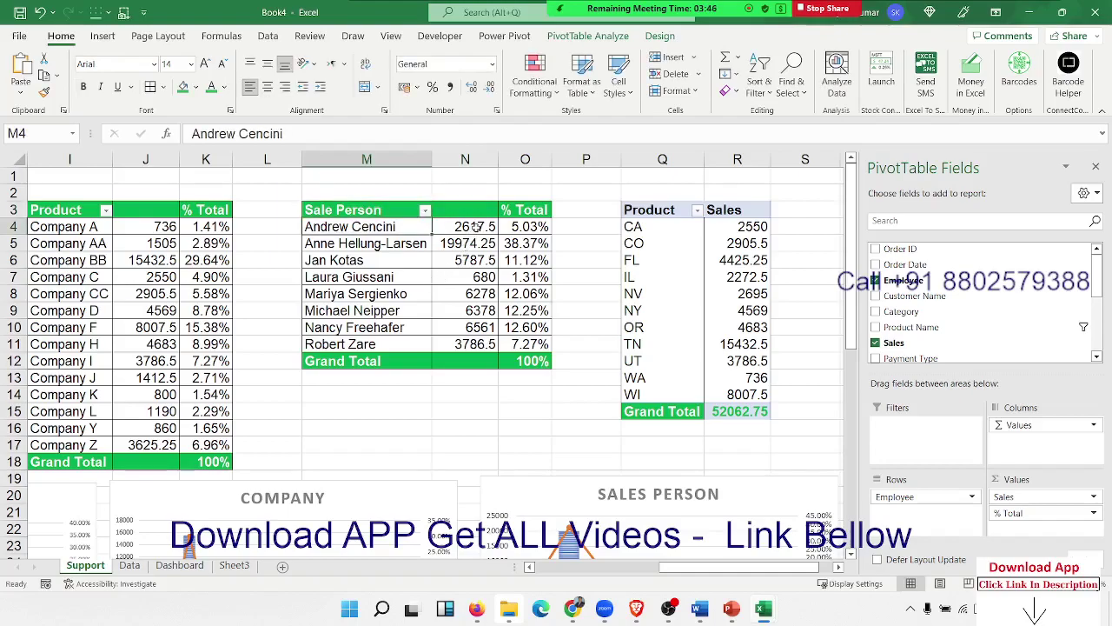
Step: Sort salespeople by Sales largest to smallest and keep cell formatting preserved on update
{"action": "right_click", "coordinate": [477, 231]}
{"action": "mouse_move", "coordinate": [512, 351]}
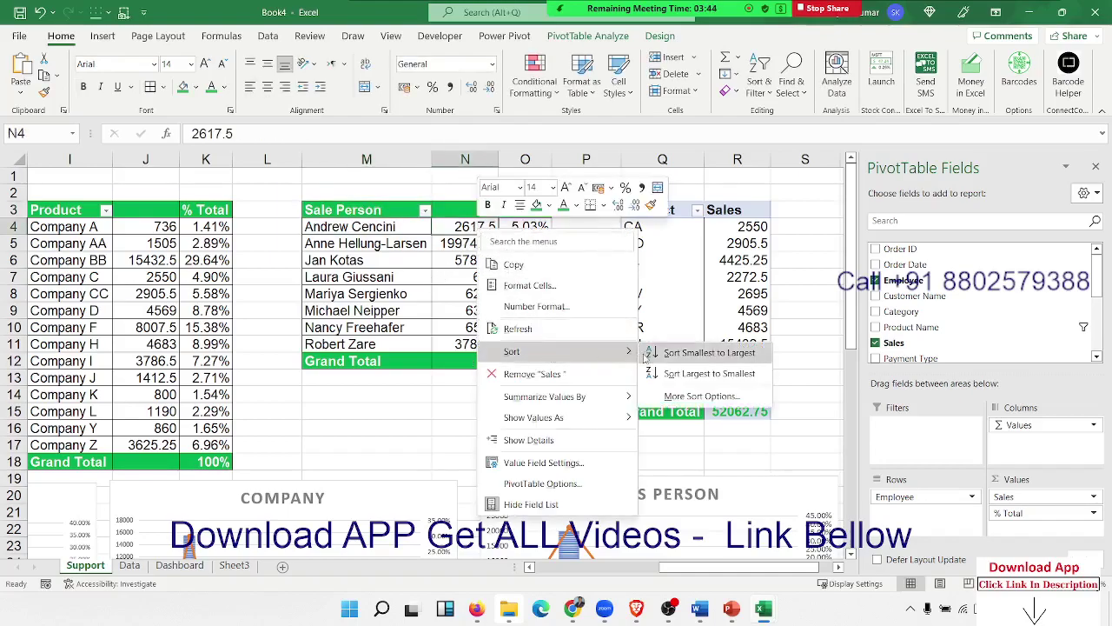
{"action": "left_click", "coordinate": [678, 376]}
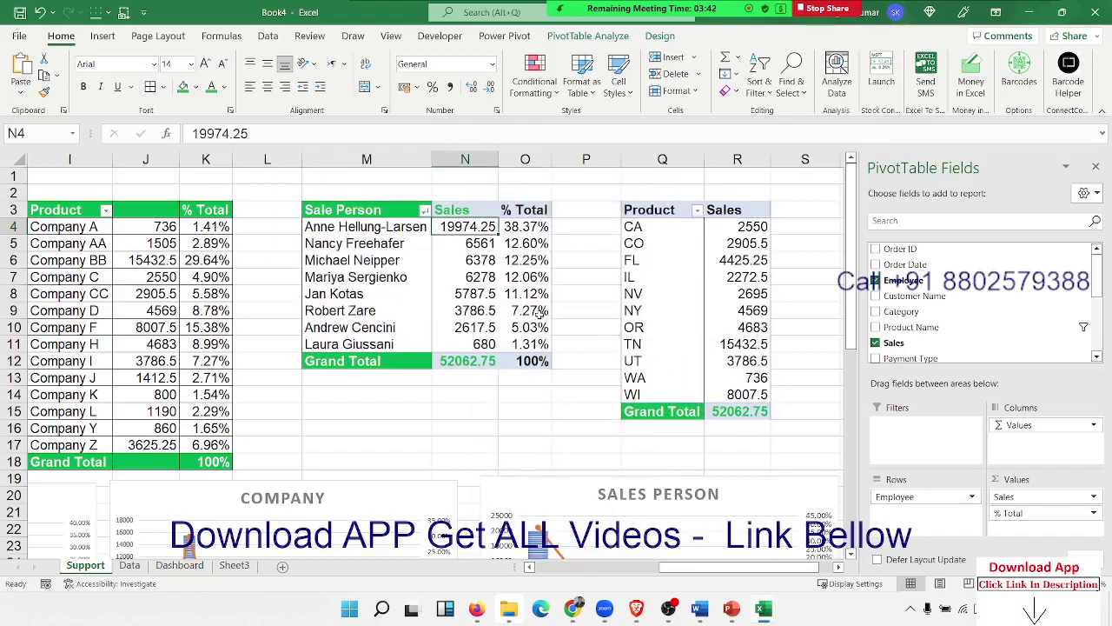
{"action": "left_click", "coordinate": [474, 213]}
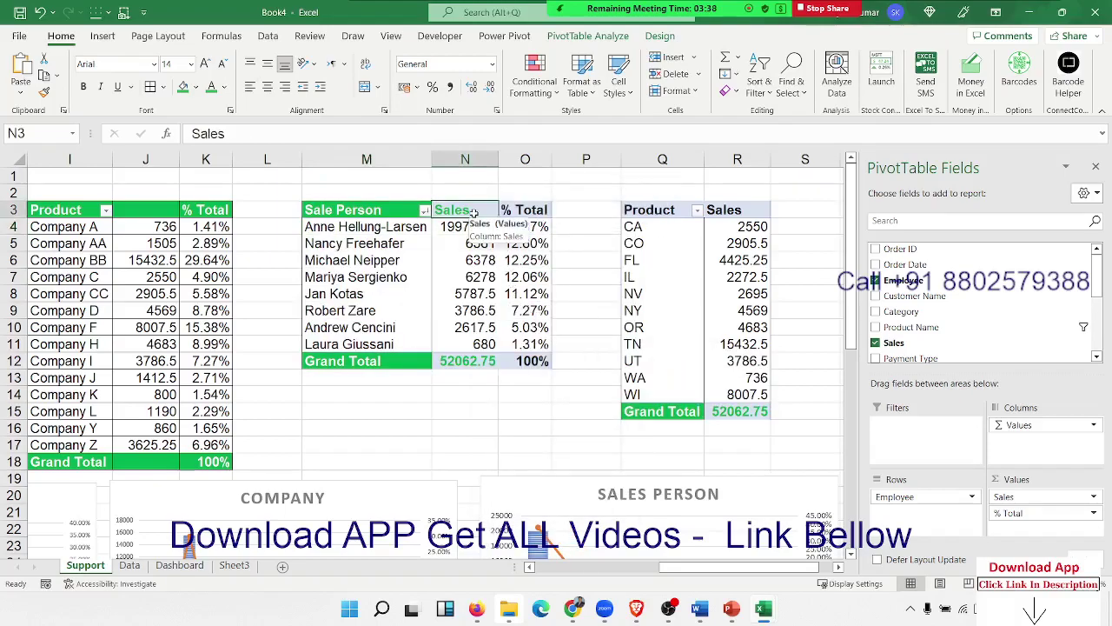
{"action": "right_click", "coordinate": [470, 258]}
{"action": "left_click", "coordinate": [522, 507]}
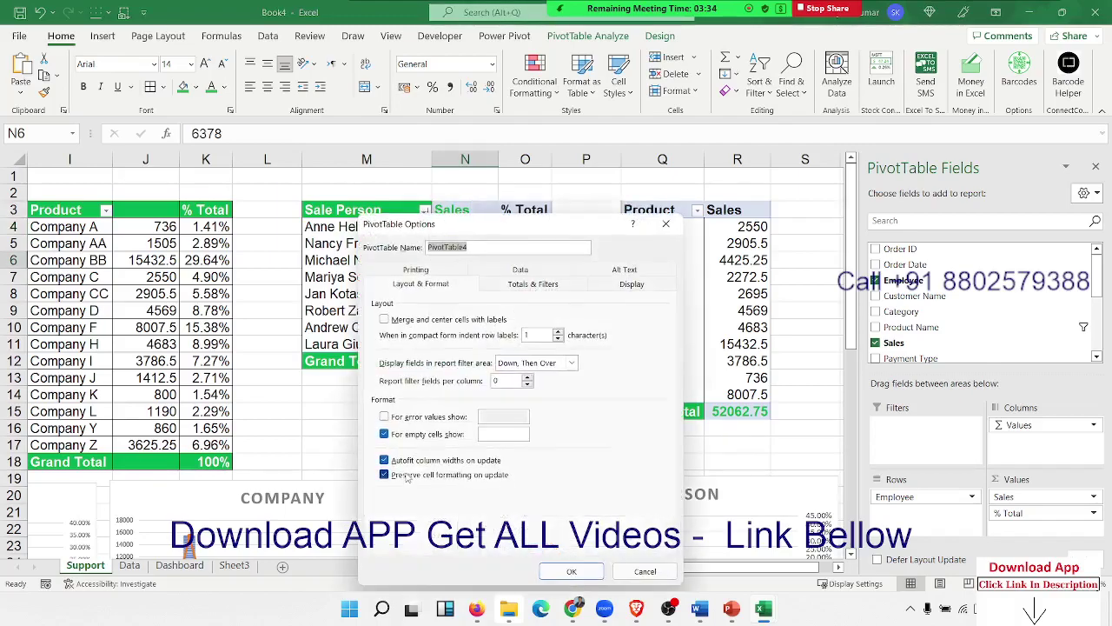
{"action": "left_click", "coordinate": [410, 478]}
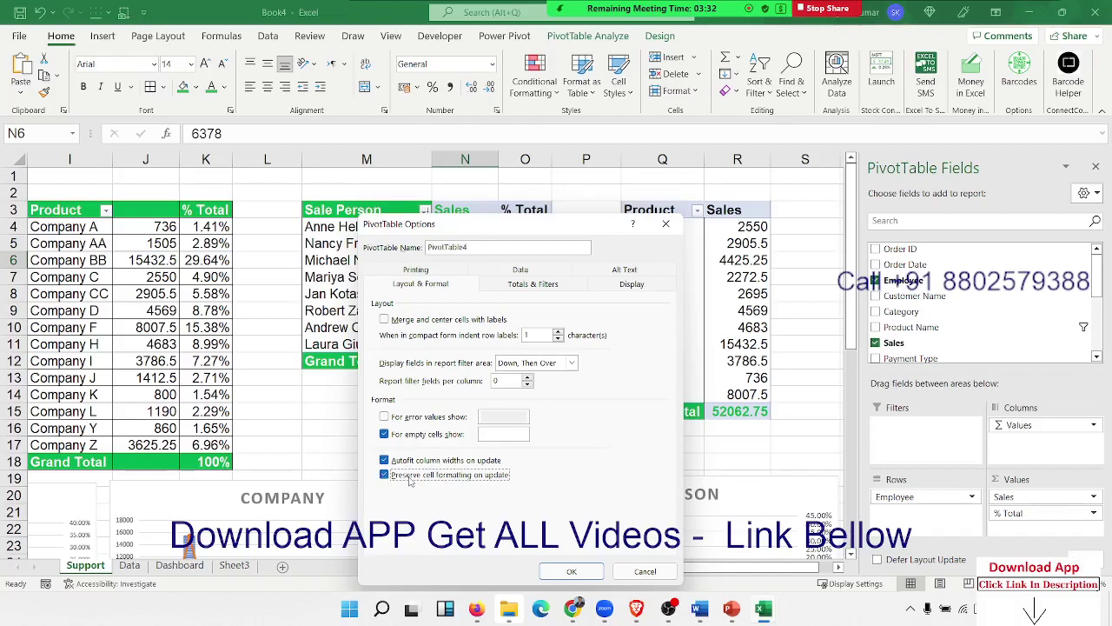
{"action": "left_click", "coordinate": [572, 569]}
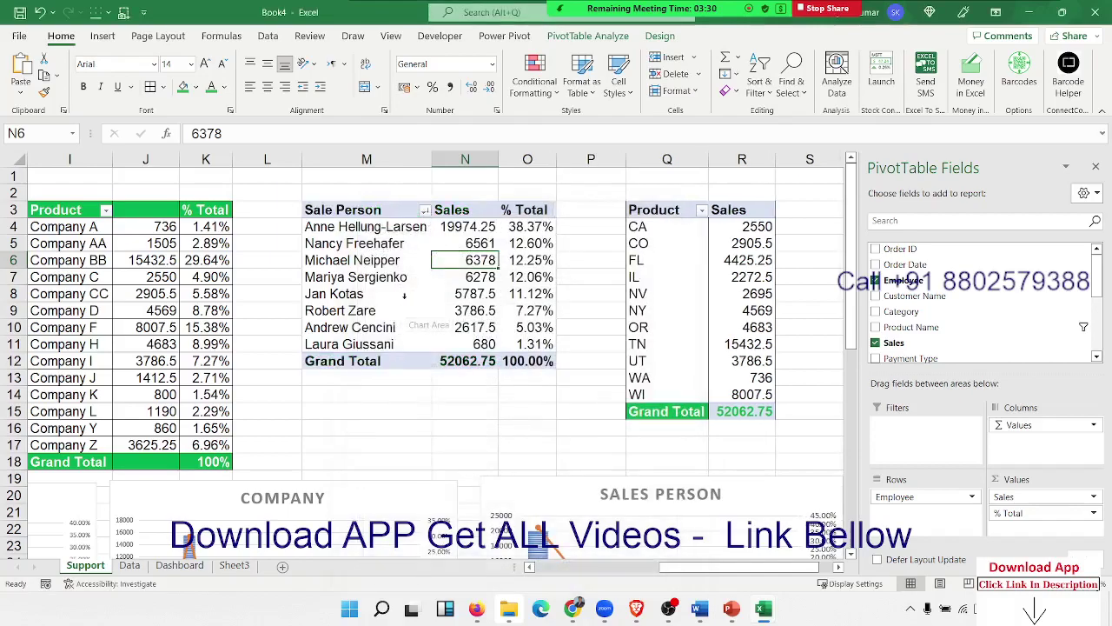
Step: Fill the pivot header row M3:O3 and the Grand Total row green
{"action": "left_click_drag", "start_coordinate": [344, 210], "coordinate": [530, 210]}
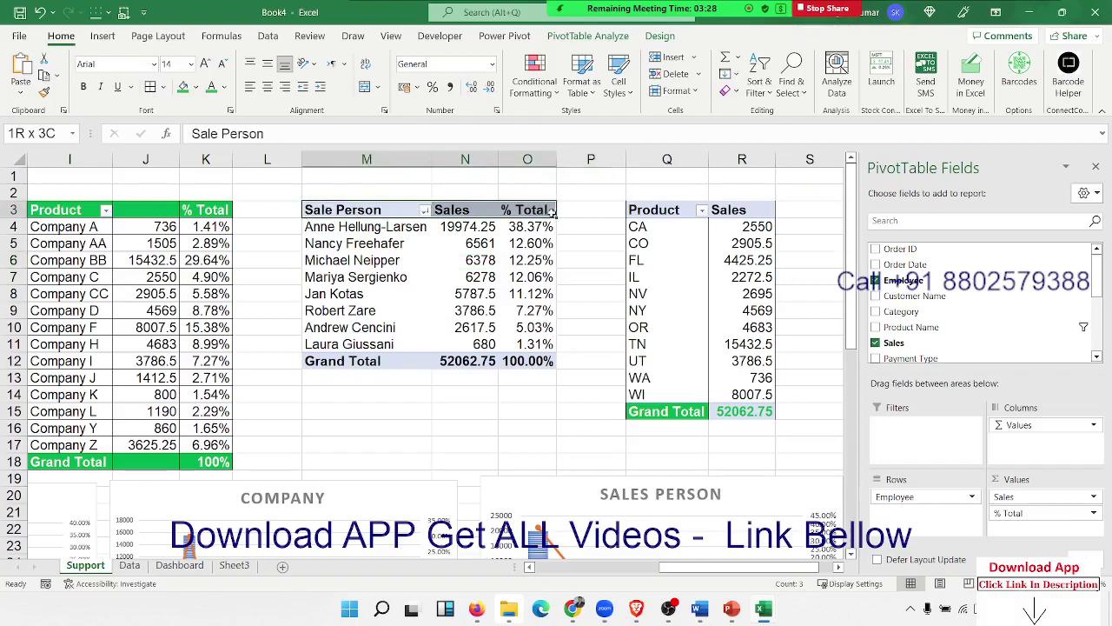
{"action": "left_click", "coordinate": [182, 86]}
{"action": "left_click", "coordinate": [355, 365]}
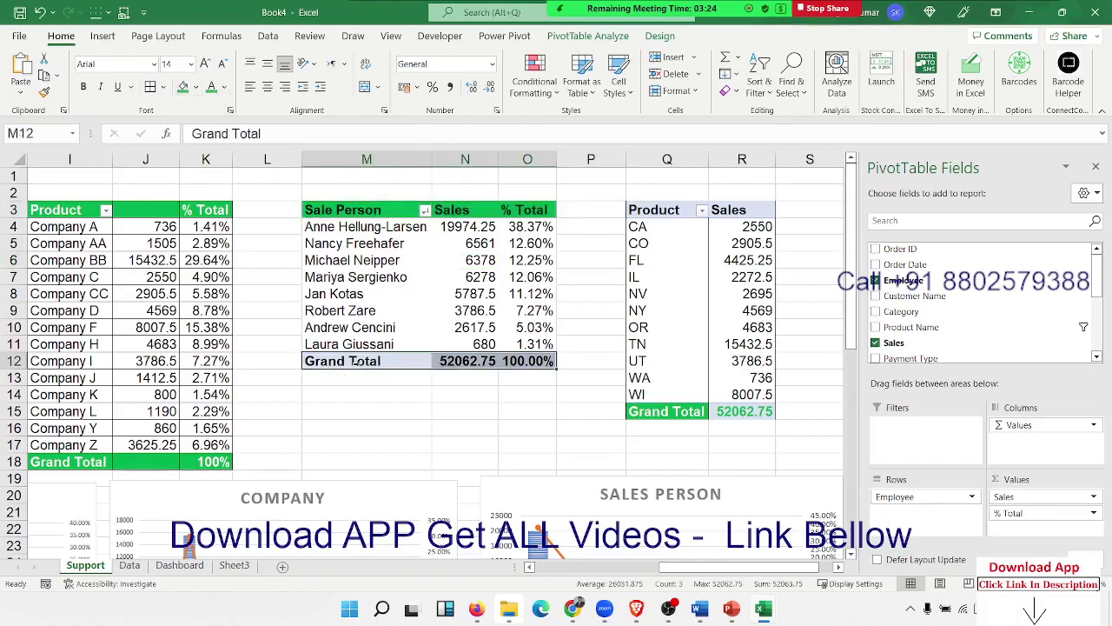
{"action": "left_click", "coordinate": [183, 87]}
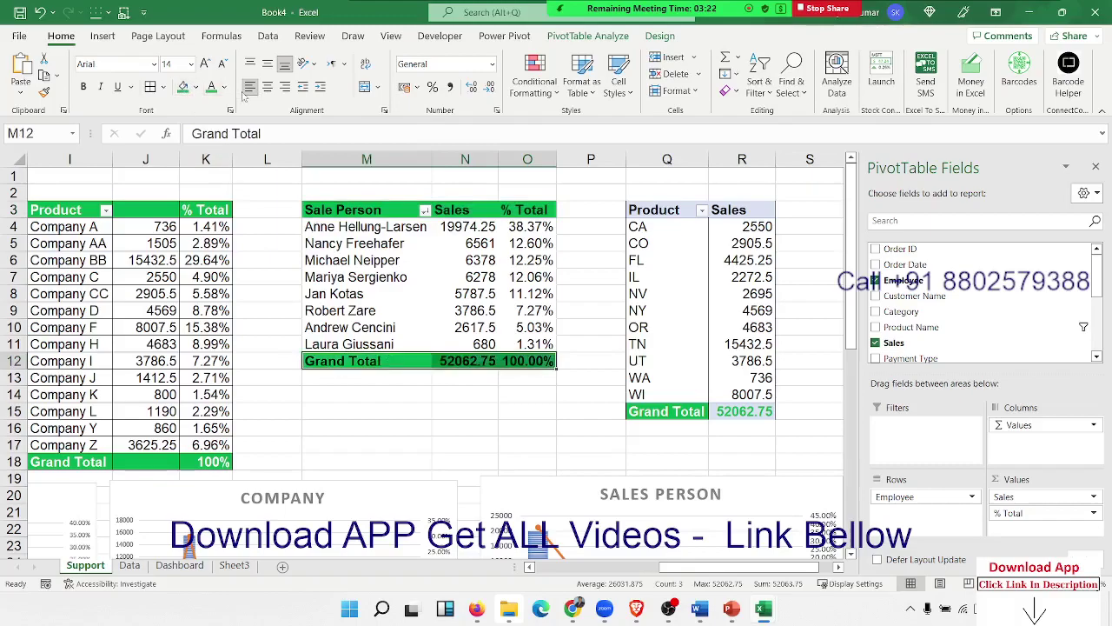
Step: Make the Grand Total row and pivot header text white
{"action": "left_click", "coordinate": [225, 87]}
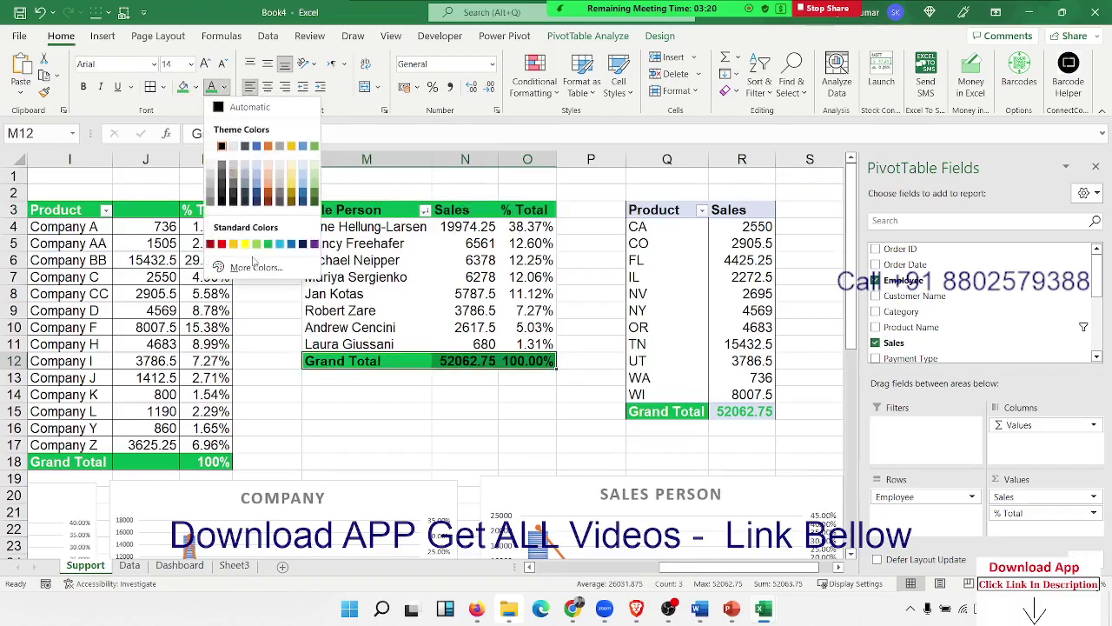
{"action": "left_click", "coordinate": [218, 147]}
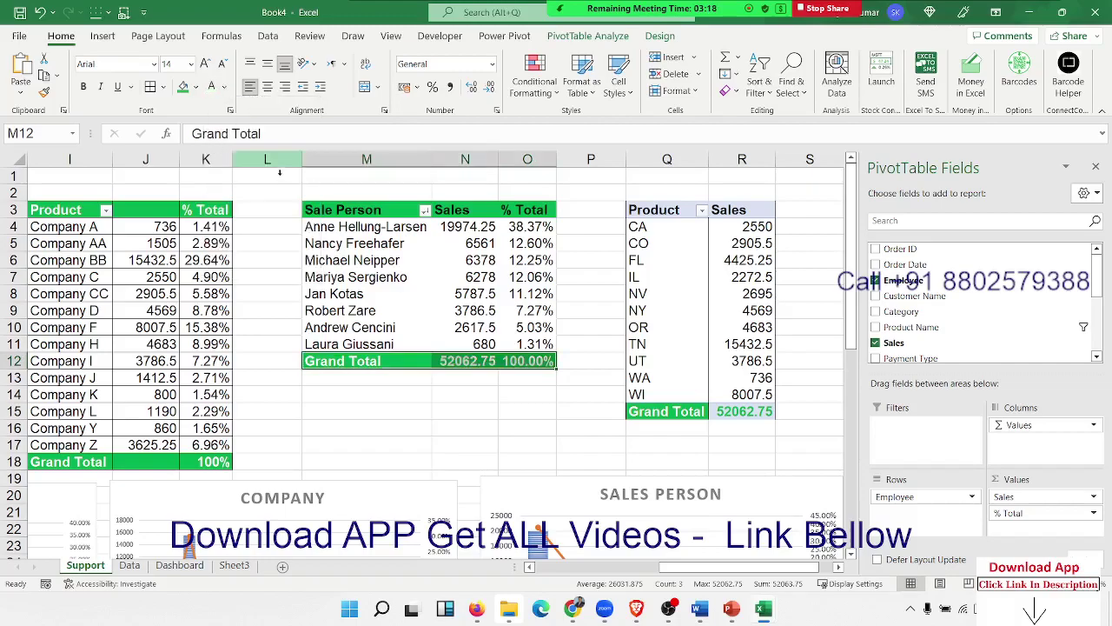
{"action": "left_click_drag", "start_coordinate": [322, 209], "coordinate": [548, 209]}
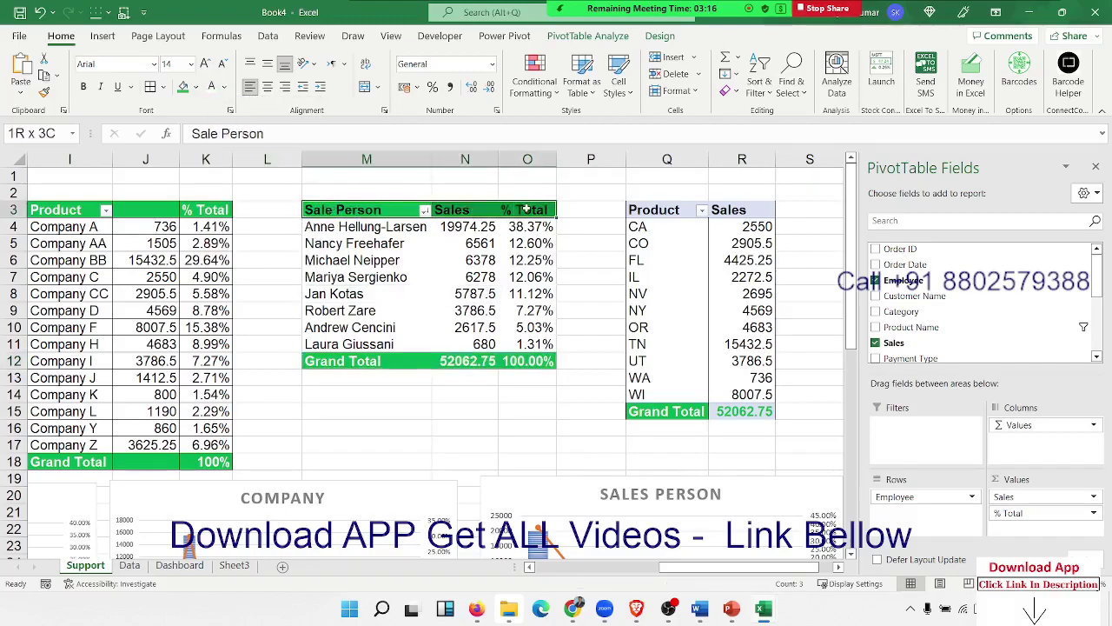
{"action": "left_click", "coordinate": [224, 86]}
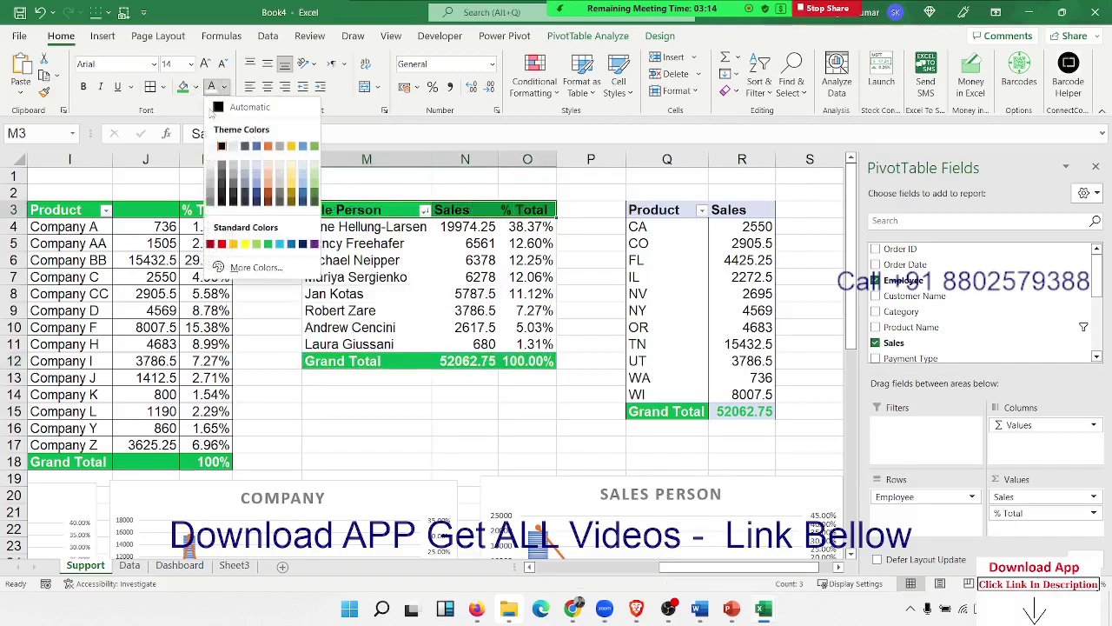
{"action": "left_click", "coordinate": [209, 91]}
Step: Hide the N3 Sales header and N12:O12 grand total values with green font
{"action": "left_click", "coordinate": [460, 210]}
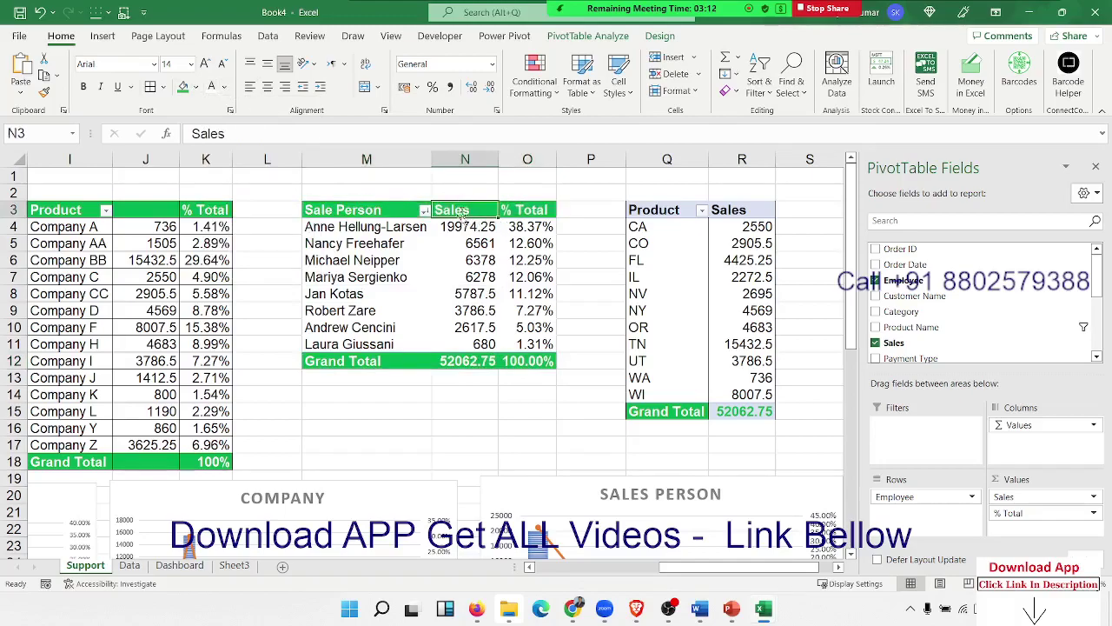
{"action": "left_click_drag", "start_coordinate": [470, 360], "coordinate": [526, 361]}
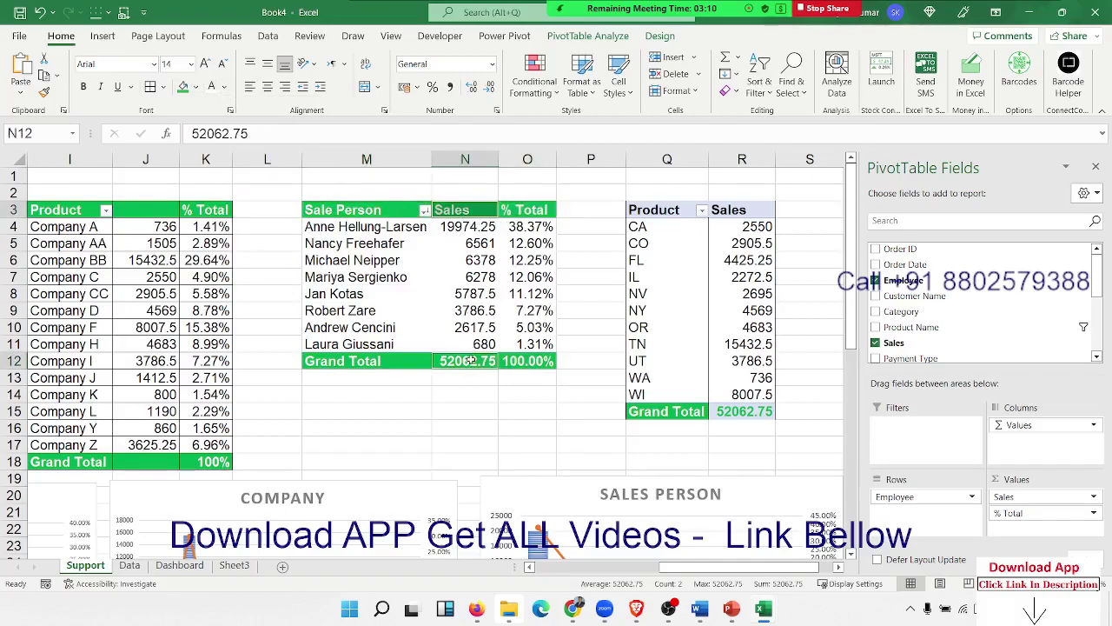
{"action": "left_click", "coordinate": [224, 86]}
{"action": "left_click", "coordinate": [268, 243]}
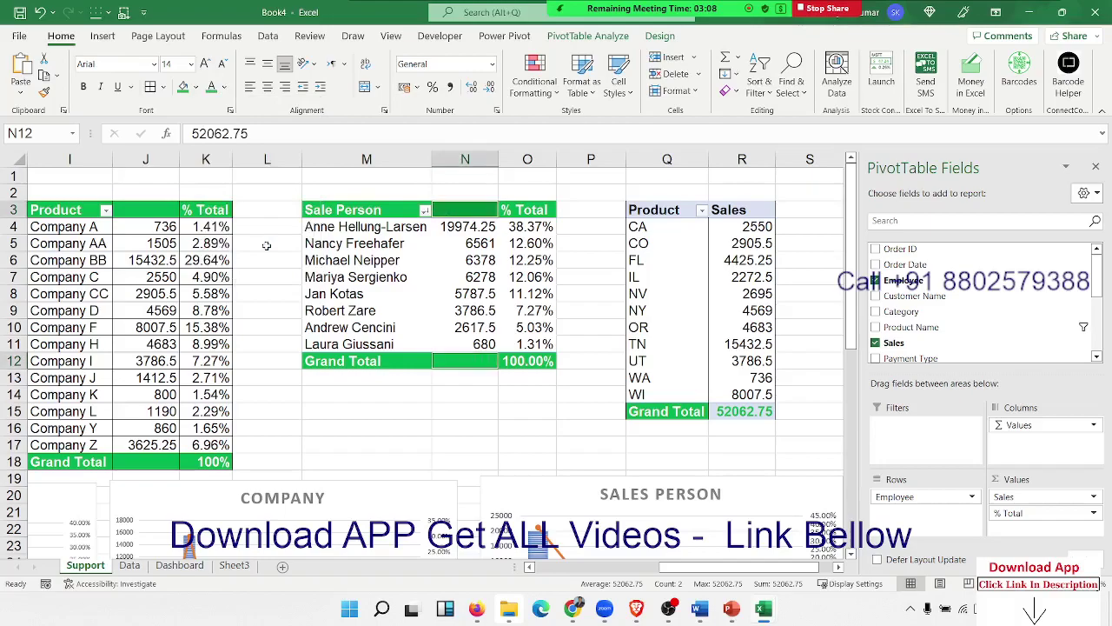
{"action": "left_click", "coordinate": [465, 276]}
{"action": "left_click", "coordinate": [363, 210]}
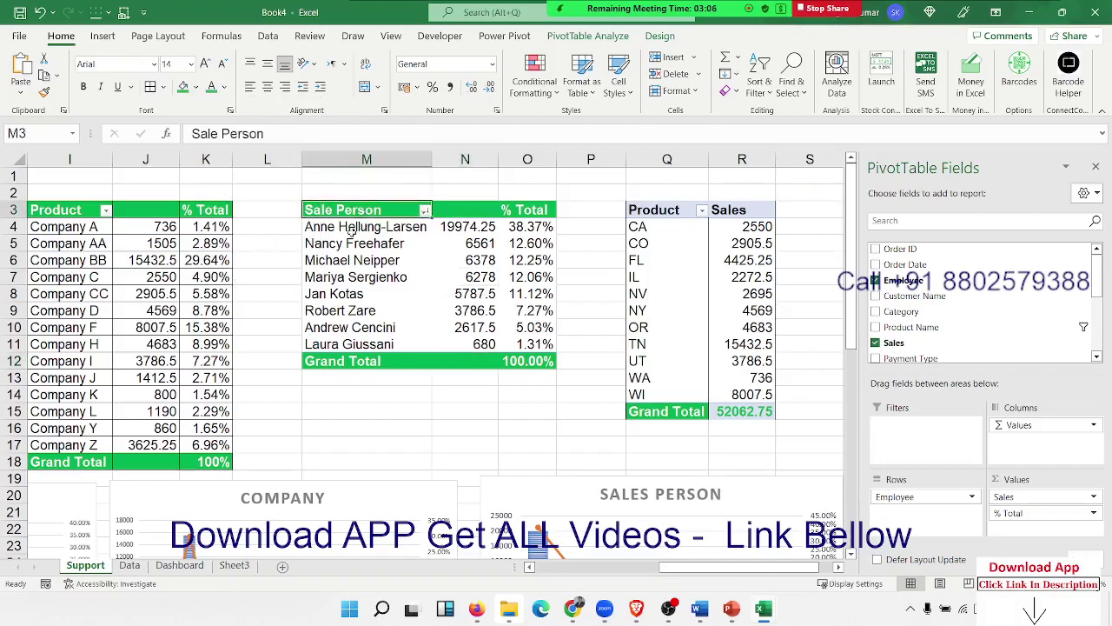
{"action": "left_click", "coordinate": [354, 229]}
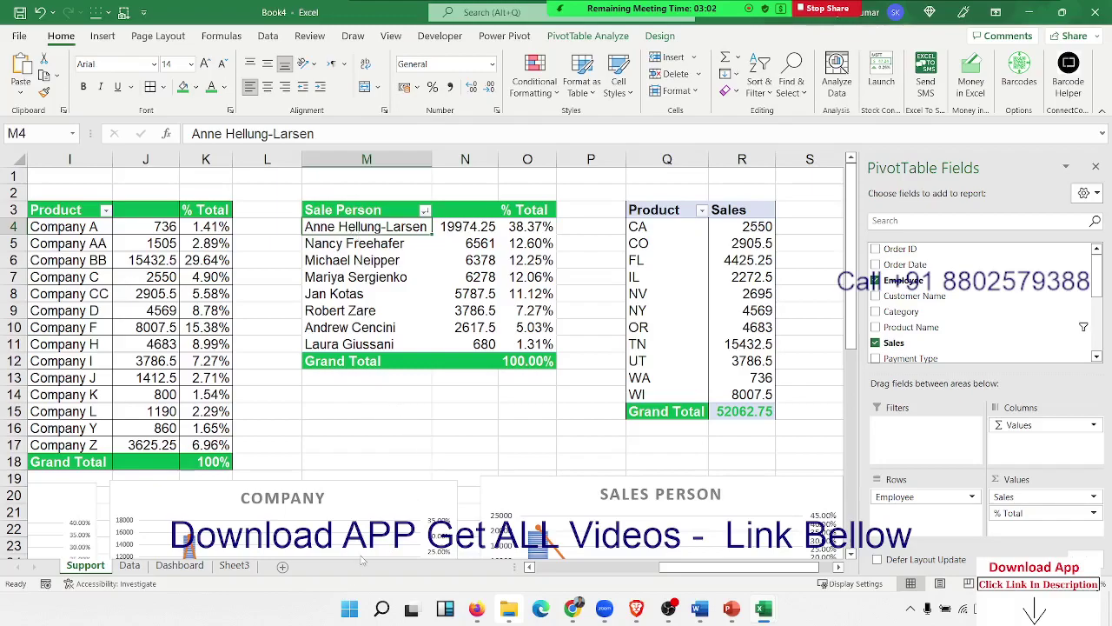
Step: Link the Dashboard's G6 to the top salesperson's name with =Support!M4
{"action": "left_click", "coordinate": [202, 566]}
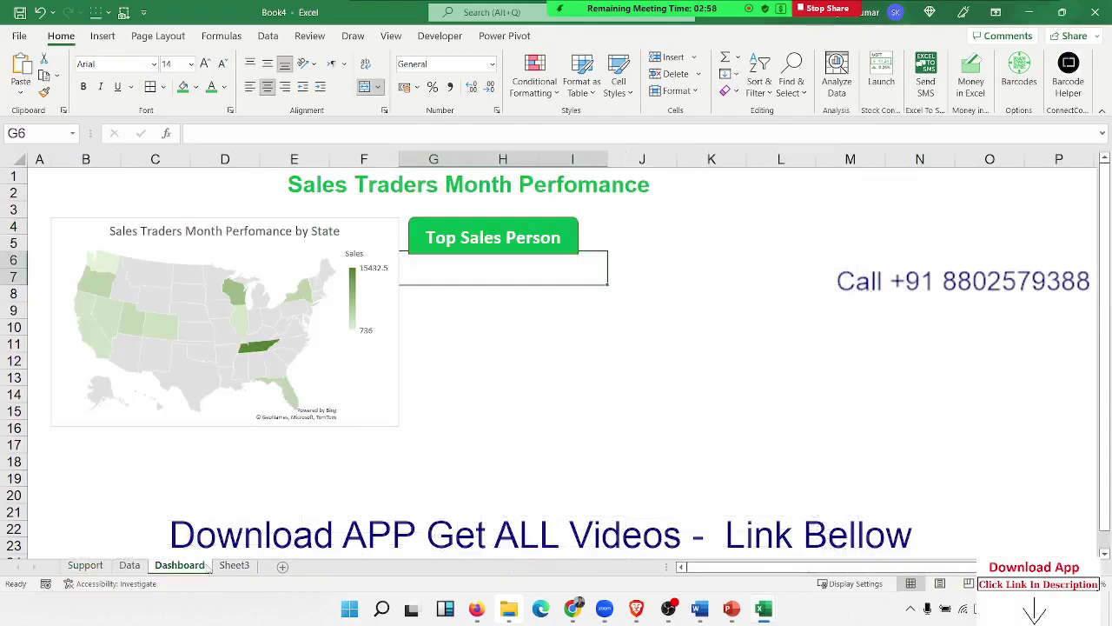
{"action": "type", "text": "="}
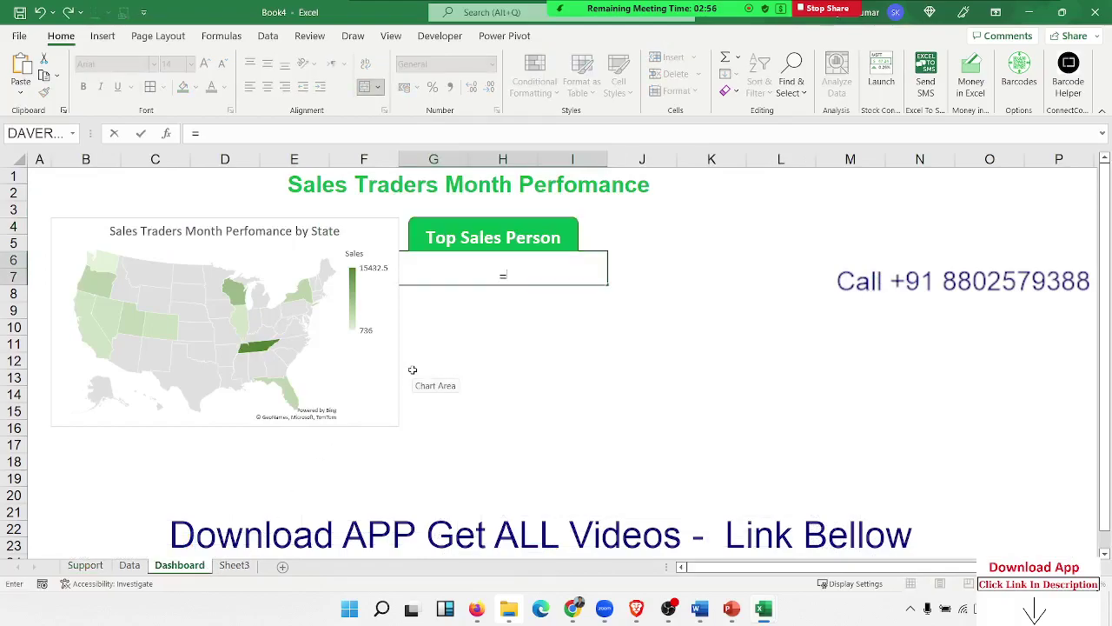
{"action": "left_click", "coordinate": [87, 566]}
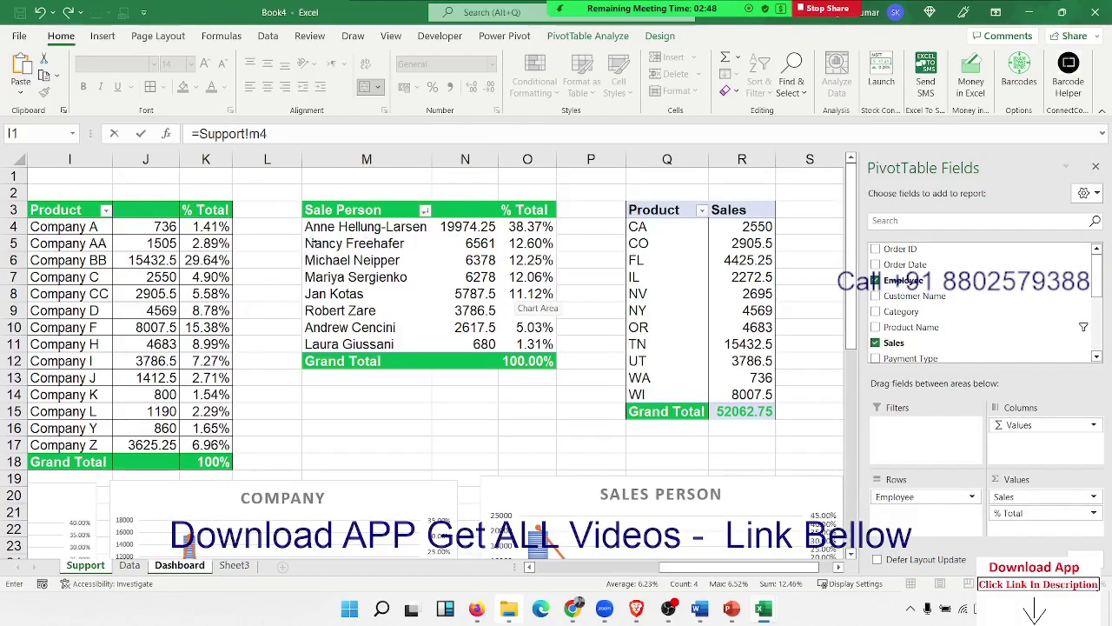
{"action": "key", "text": "Return"}
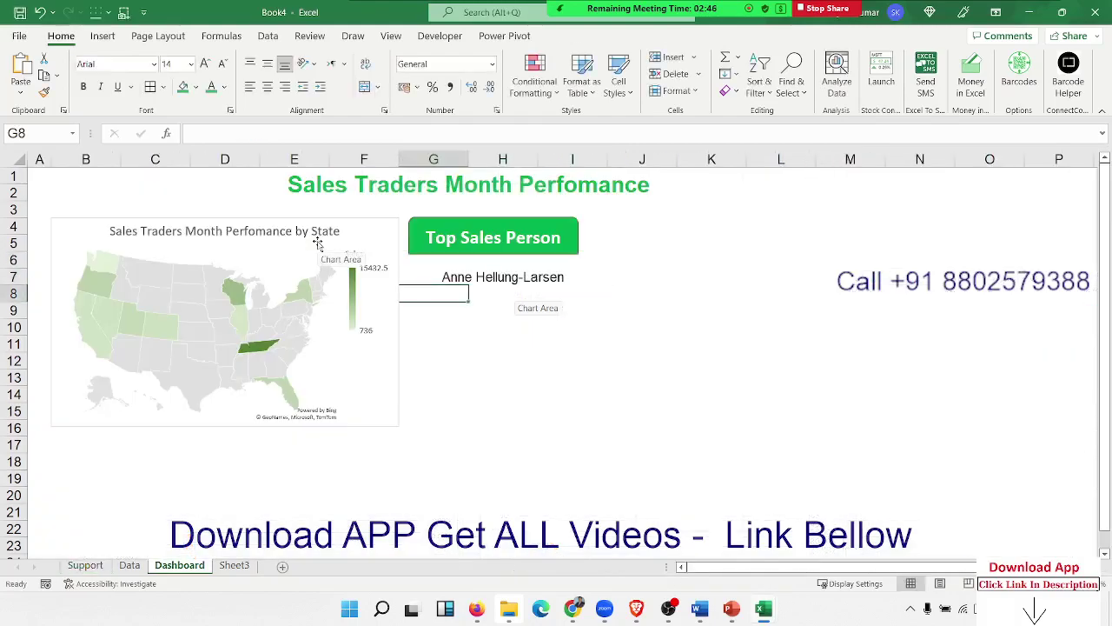
Step: Link H8 to the top sales value with =Support!N4, showing 19974.25
{"action": "key", "text": "Right"}
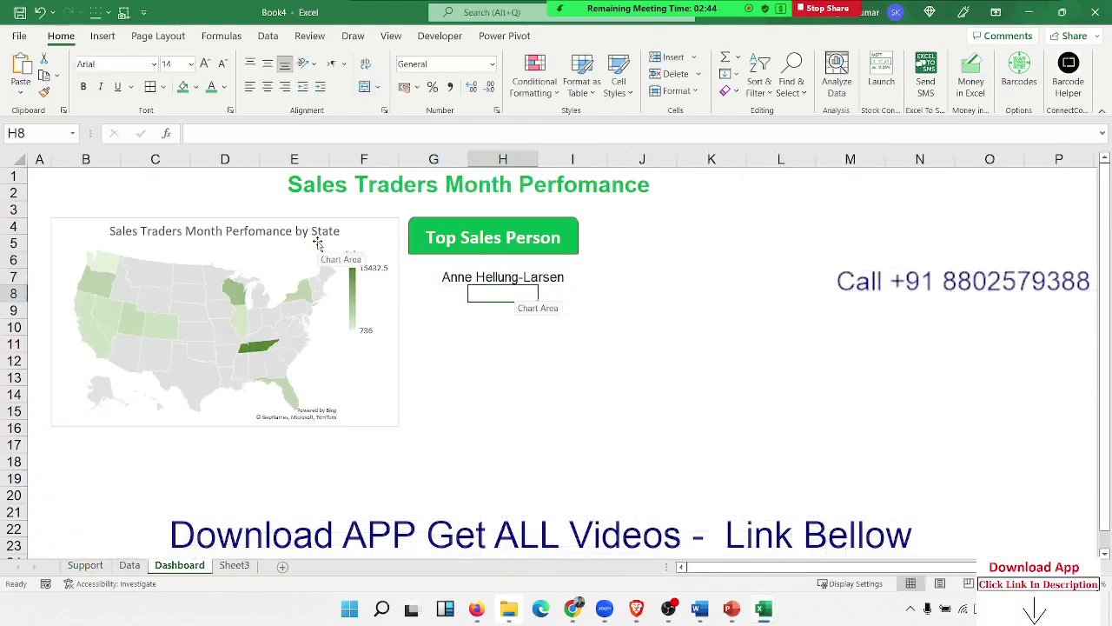
{"action": "type", "text": "="}
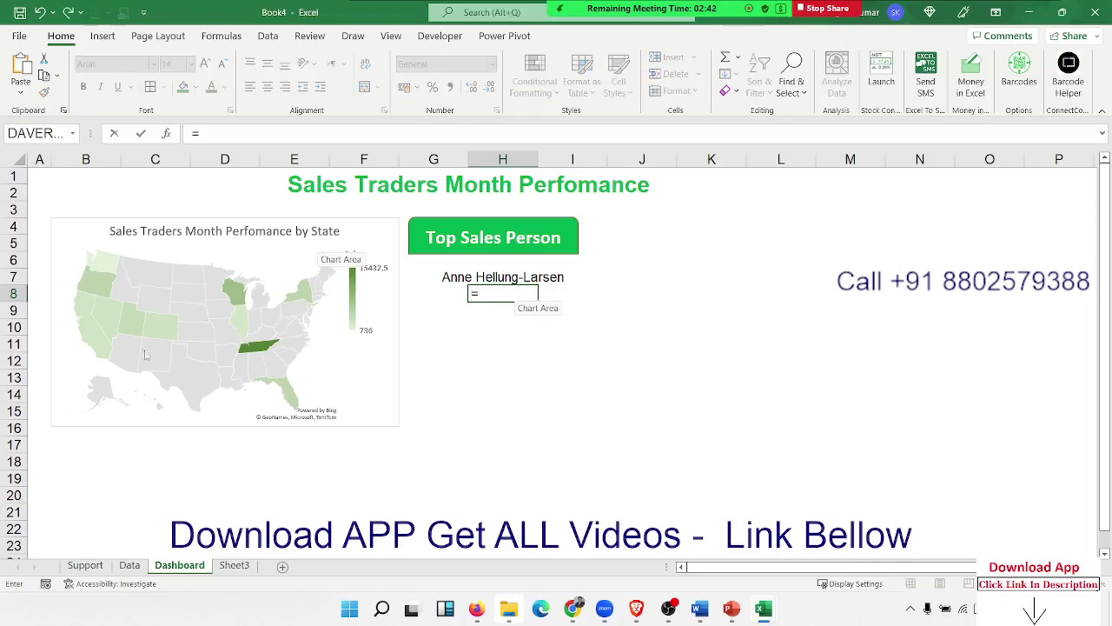
{"action": "left_click", "coordinate": [85, 565]}
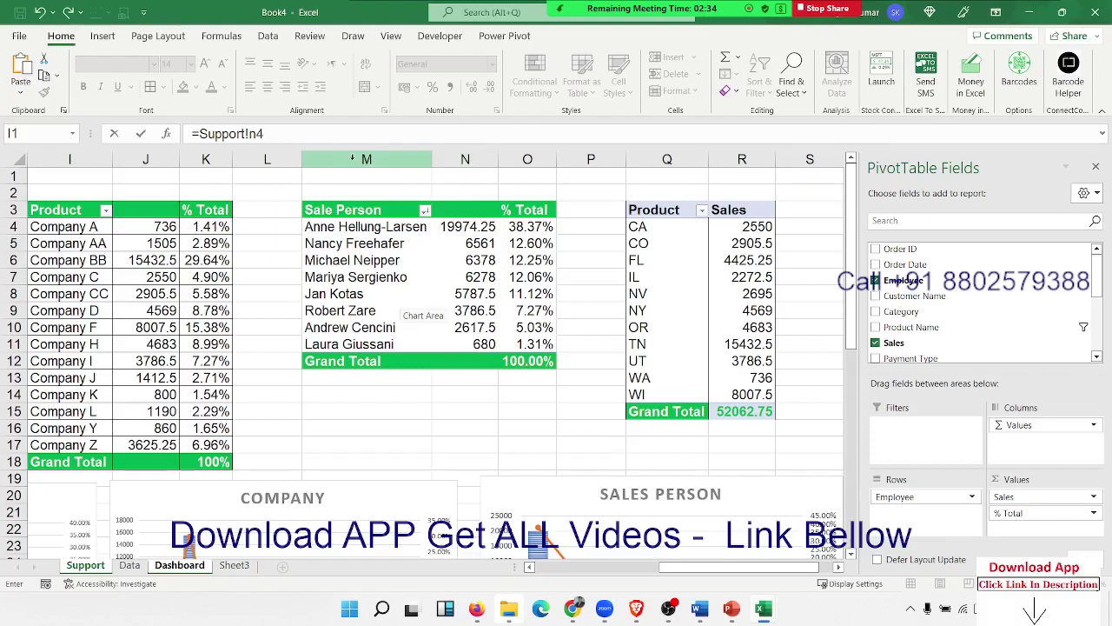
{"action": "key", "text": "Return"}
{"action": "key", "text": "Up"}
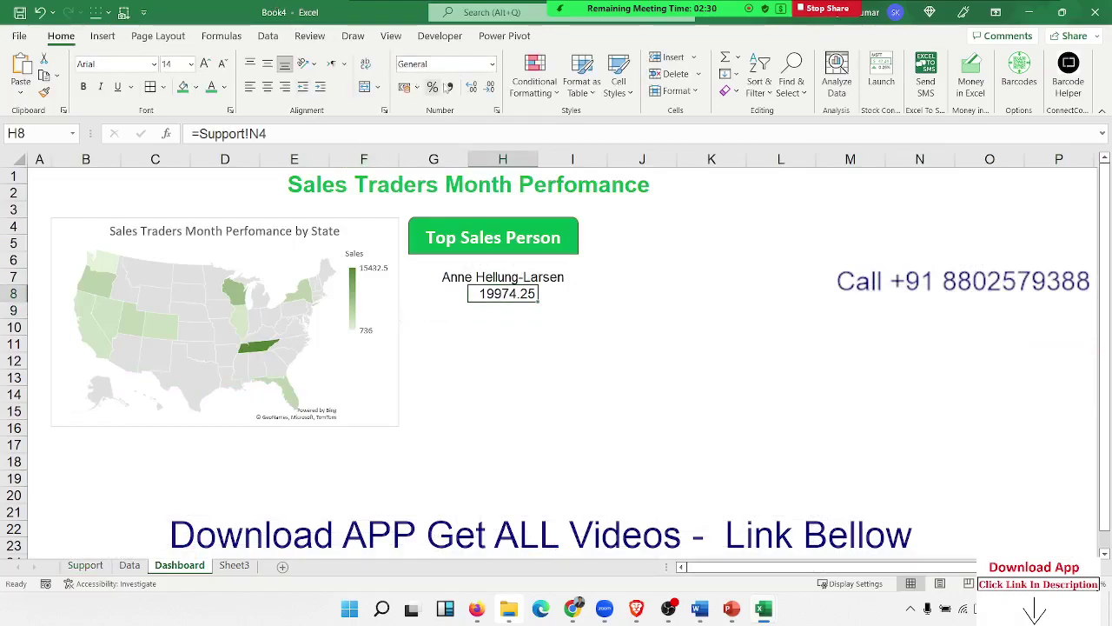
Step: Remove both decimals from H8's sales value so it reads 19974, centred
{"action": "left_click", "coordinate": [488, 90]}
{"action": "left_click", "coordinate": [491, 90]}
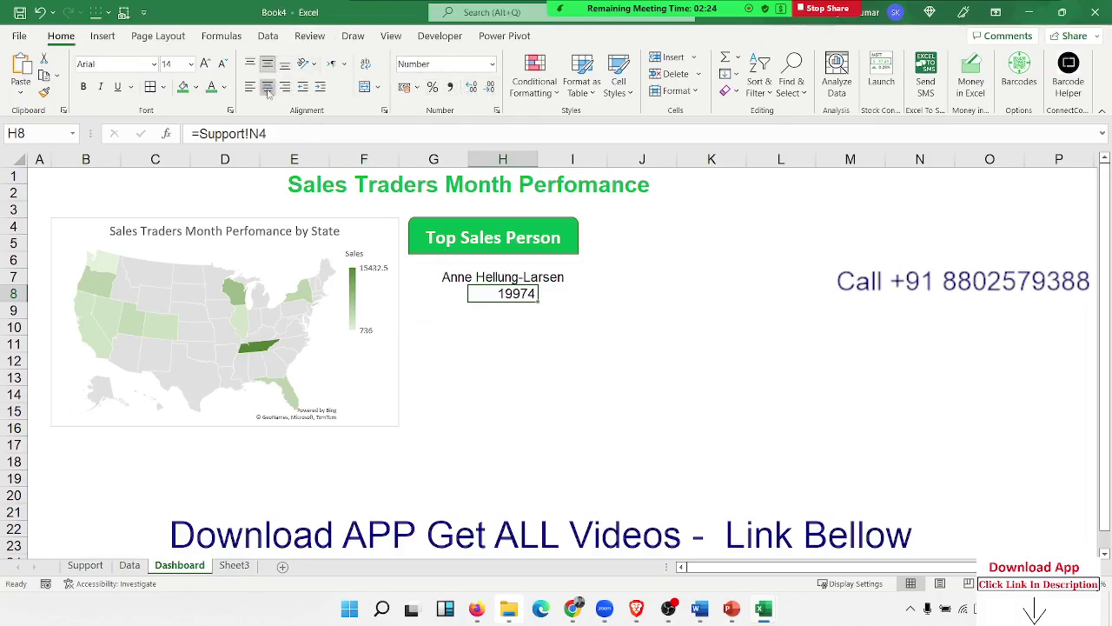
{"action": "left_click", "coordinate": [268, 90]}
{"action": "left_click", "coordinate": [507, 371]}
{"action": "left_click", "coordinate": [648, 295]}
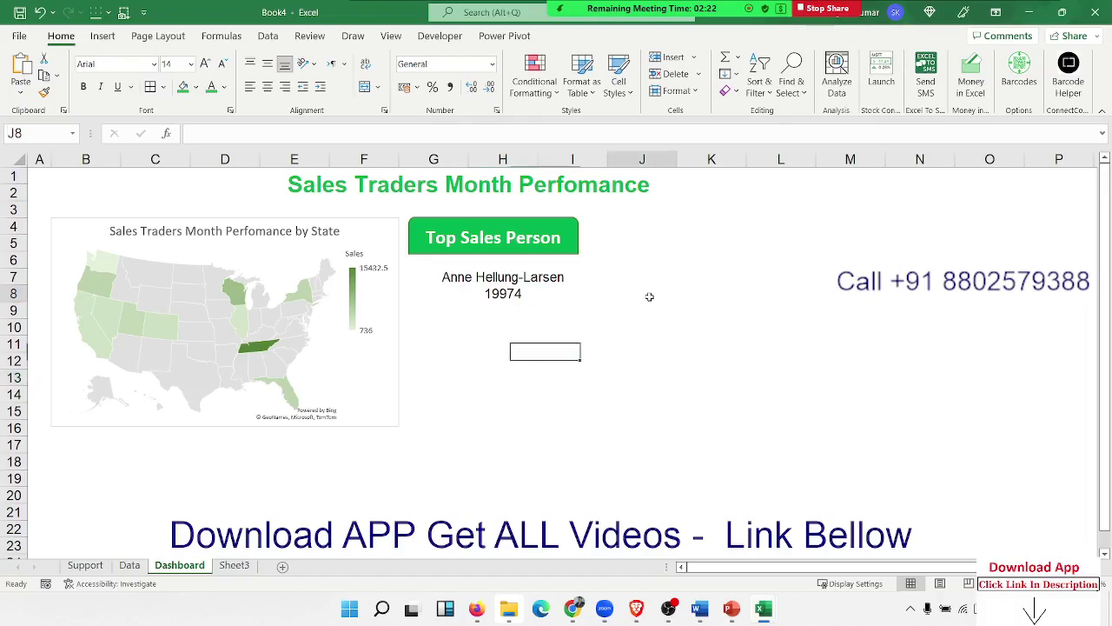
{"action": "left_click", "coordinate": [102, 36]}
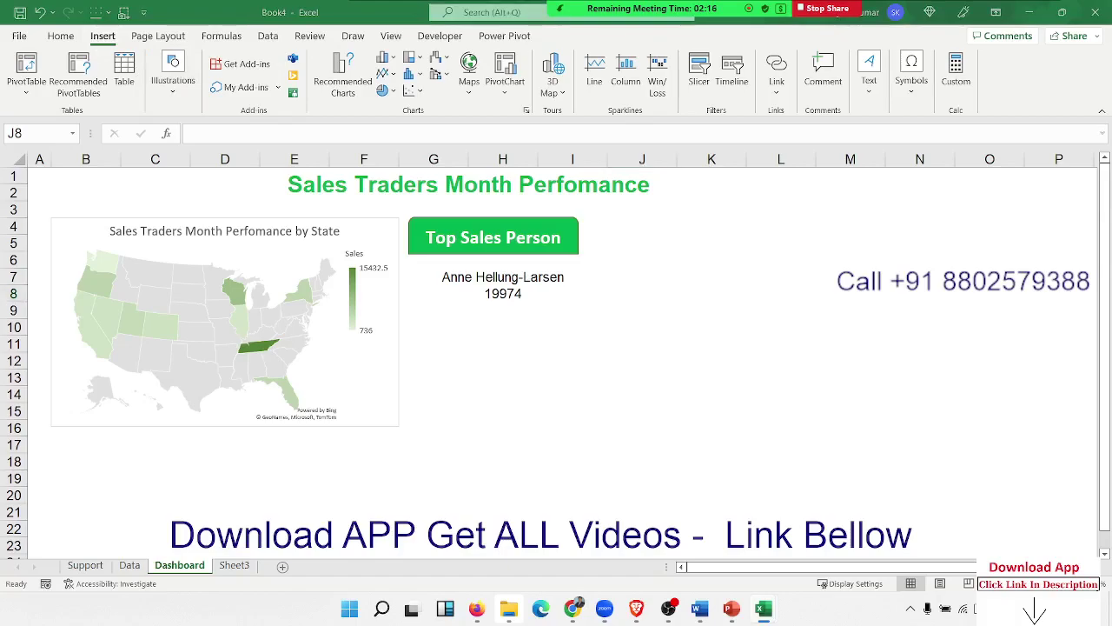
{"action": "left_click", "coordinate": [502, 293]}
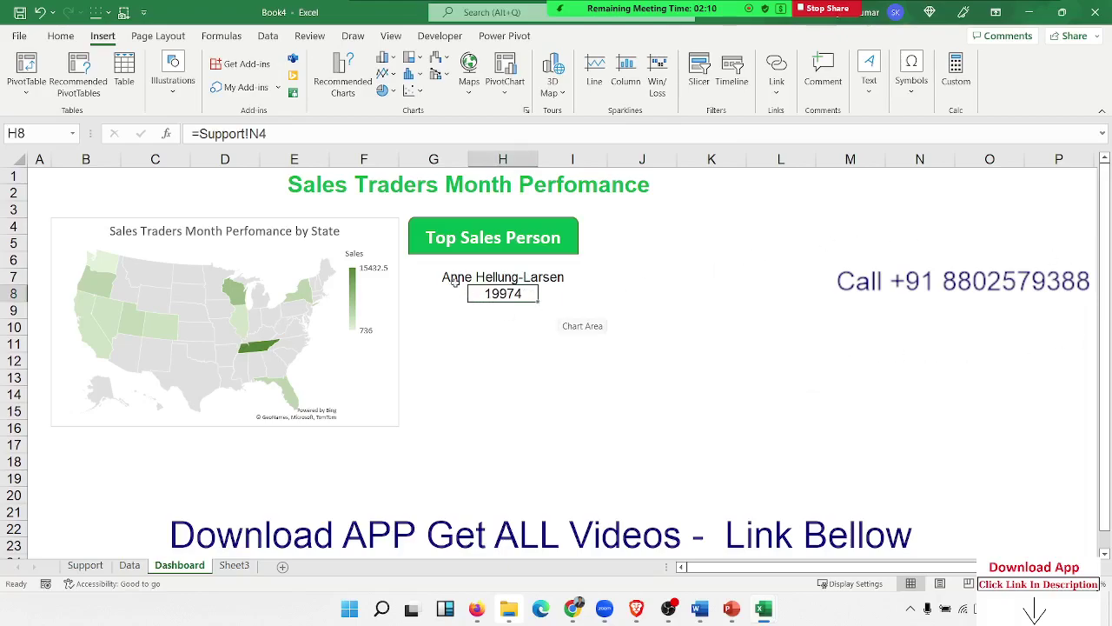
{"action": "left_click", "coordinate": [63, 35]}
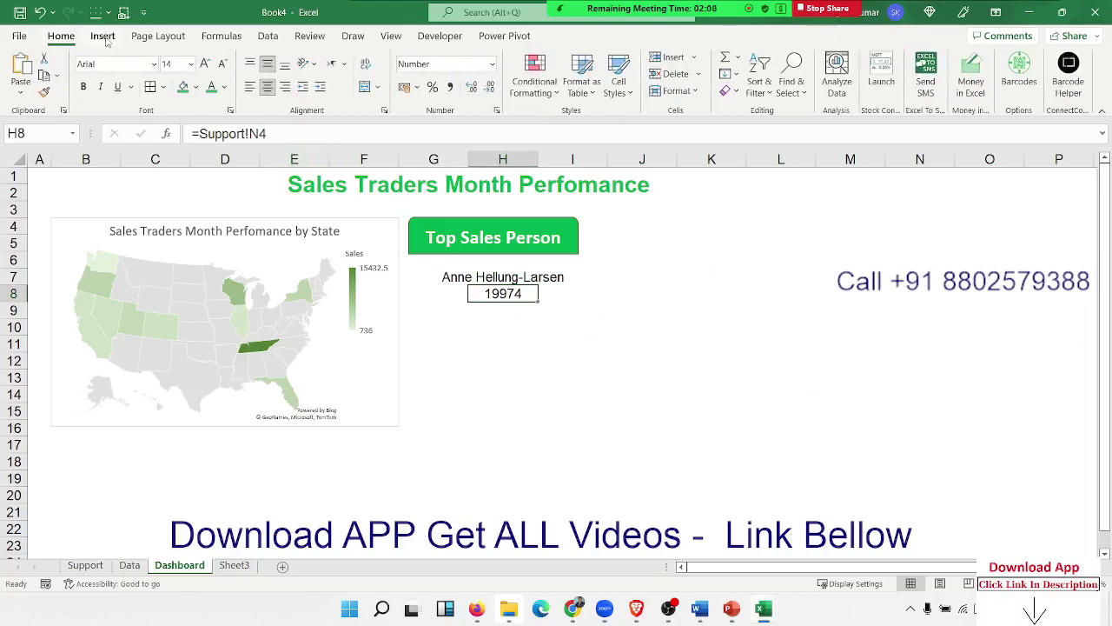
{"action": "left_click", "coordinate": [102, 36]}
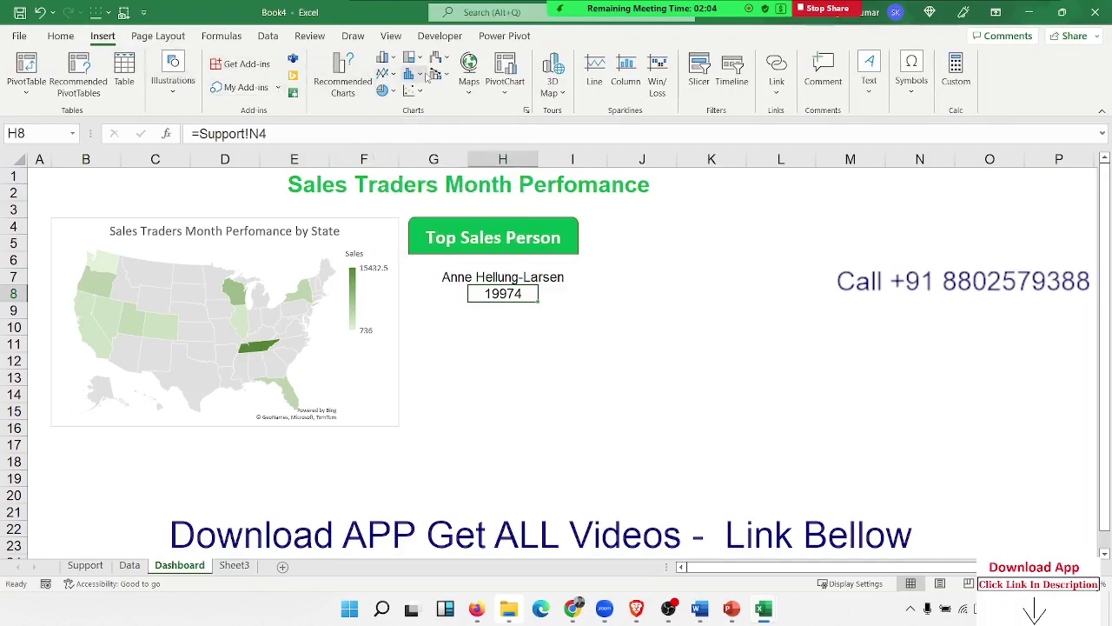
Step: Draw a rounded rectangle over the Top Sales Person area
{"action": "left_click", "coordinate": [388, 90]}
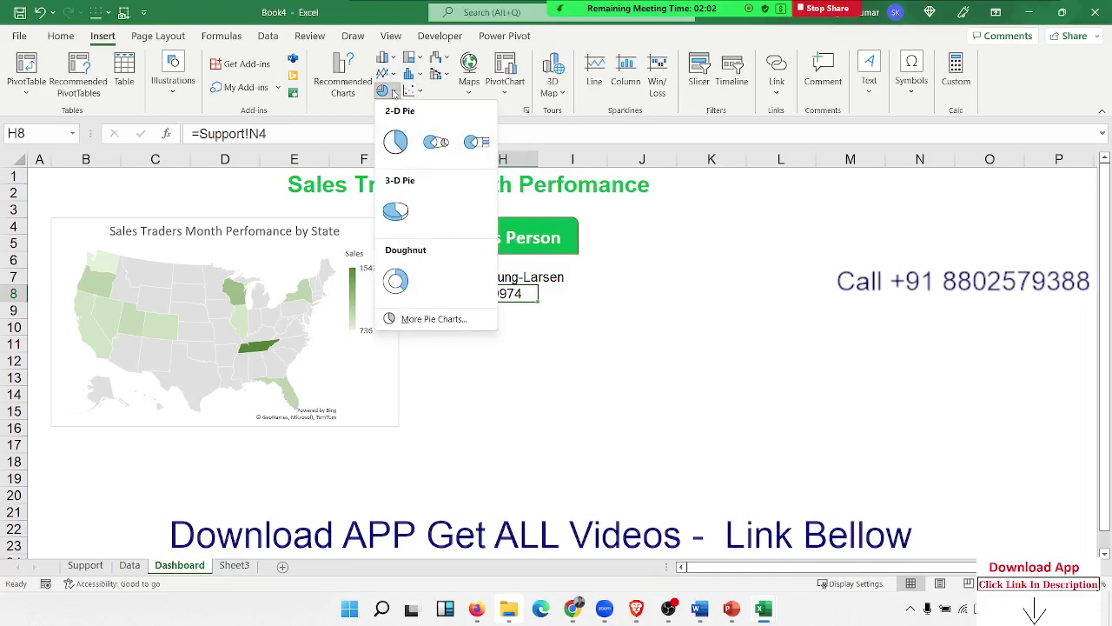
{"action": "left_click", "coordinate": [393, 92]}
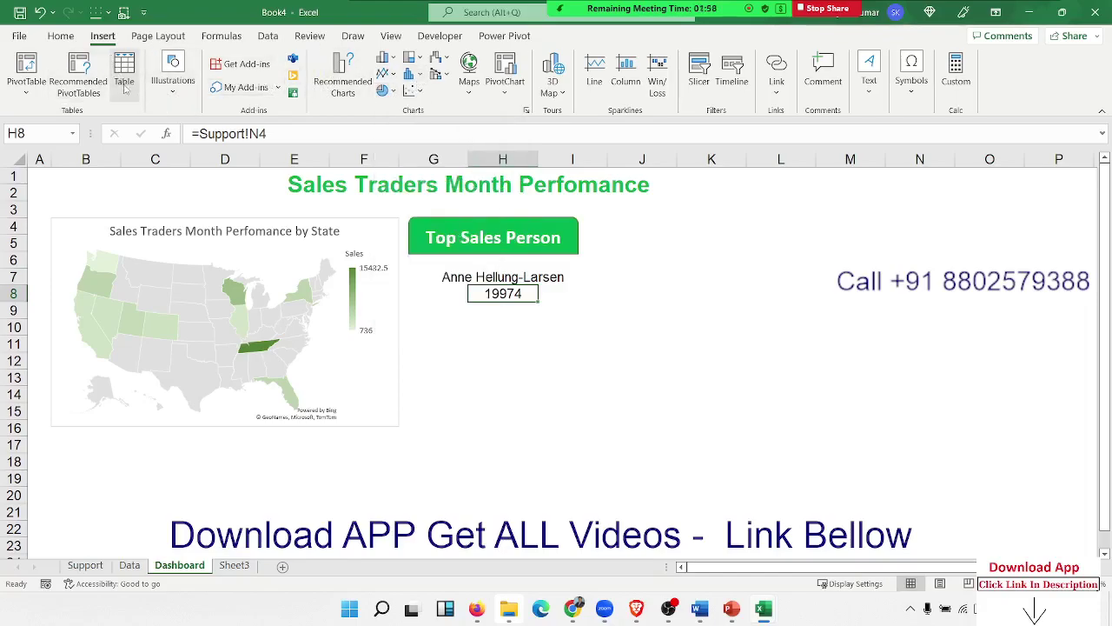
{"action": "left_click", "coordinate": [173, 79]}
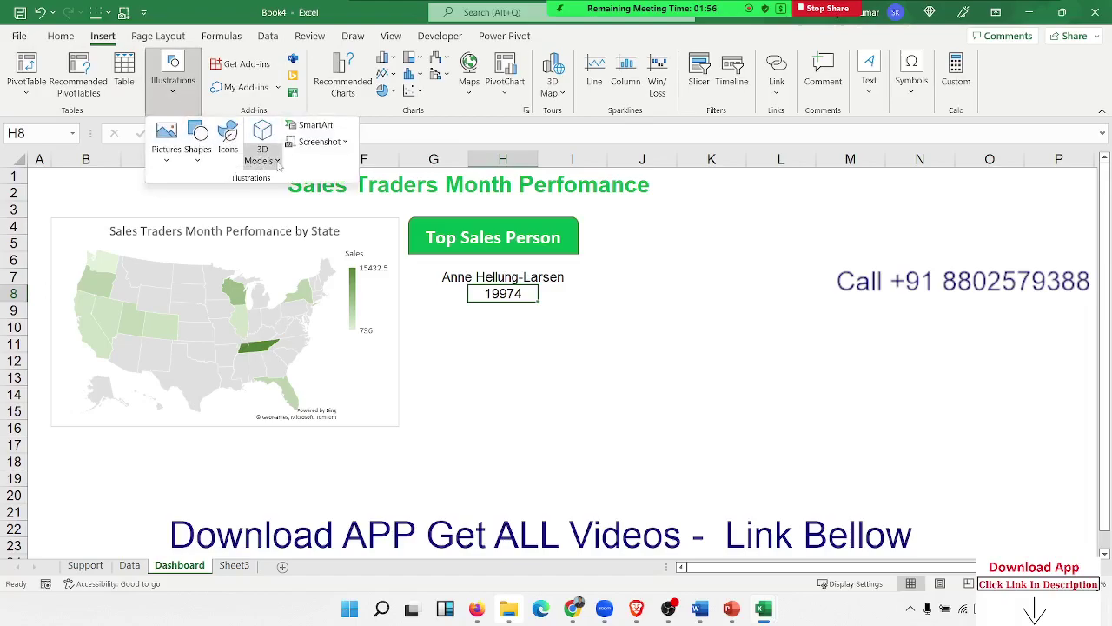
{"action": "left_click", "coordinate": [200, 161]}
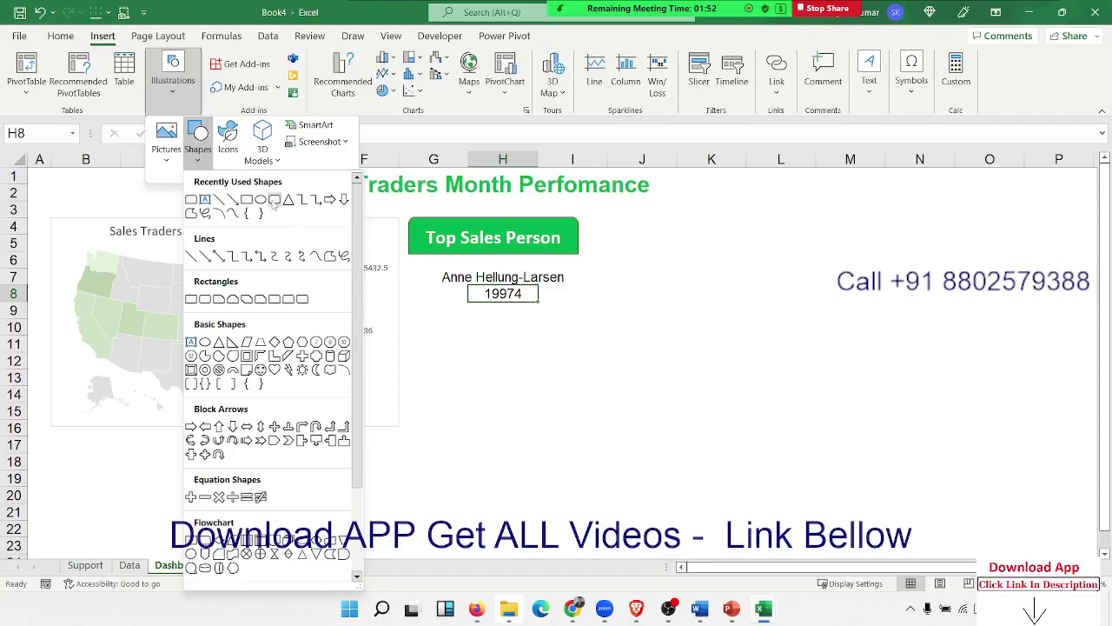
{"action": "left_click", "coordinate": [275, 200]}
{"action": "mouse_move", "coordinate": [413, 217]}
{"action": "left_mouse_down"}
{"action": "mouse_move", "coordinate": [577, 372]}
{"action": "mouse_move", "coordinate": [556, 356]}
{"action": "left_mouse_up"}
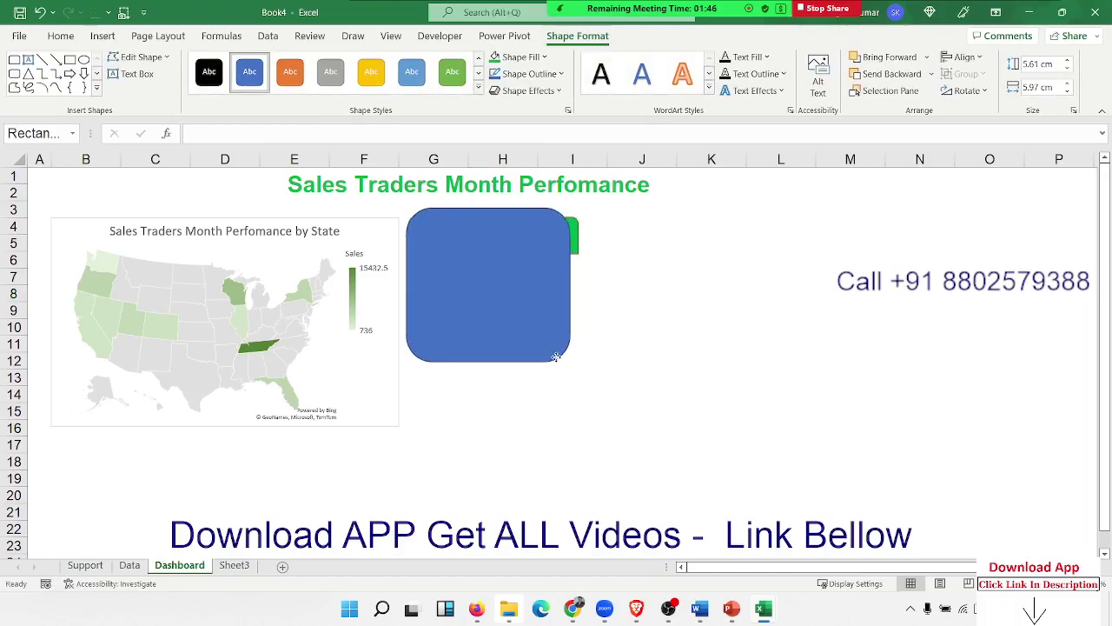
Step: Move the rectangle below the header and widen it to 8.34 cm
{"action": "left_click", "coordinate": [556, 356]}
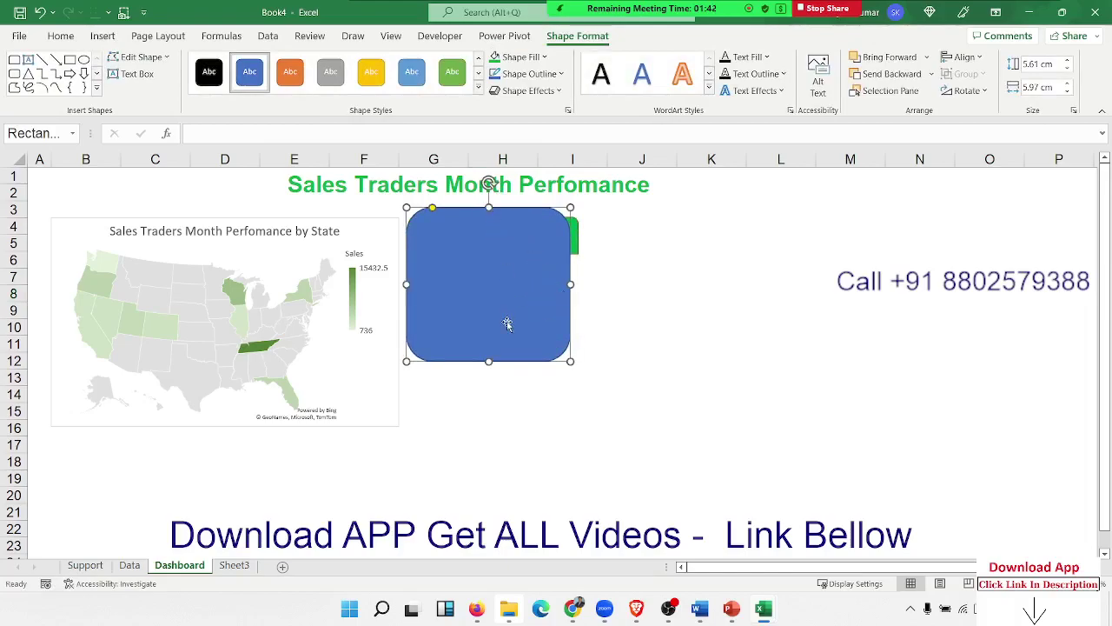
{"action": "mouse_move", "coordinate": [509, 321]}
{"action": "left_mouse_down"}
{"action": "mouse_move", "coordinate": [513, 354]}
{"action": "mouse_move", "coordinate": [594, 376]}
{"action": "left_mouse_up"}
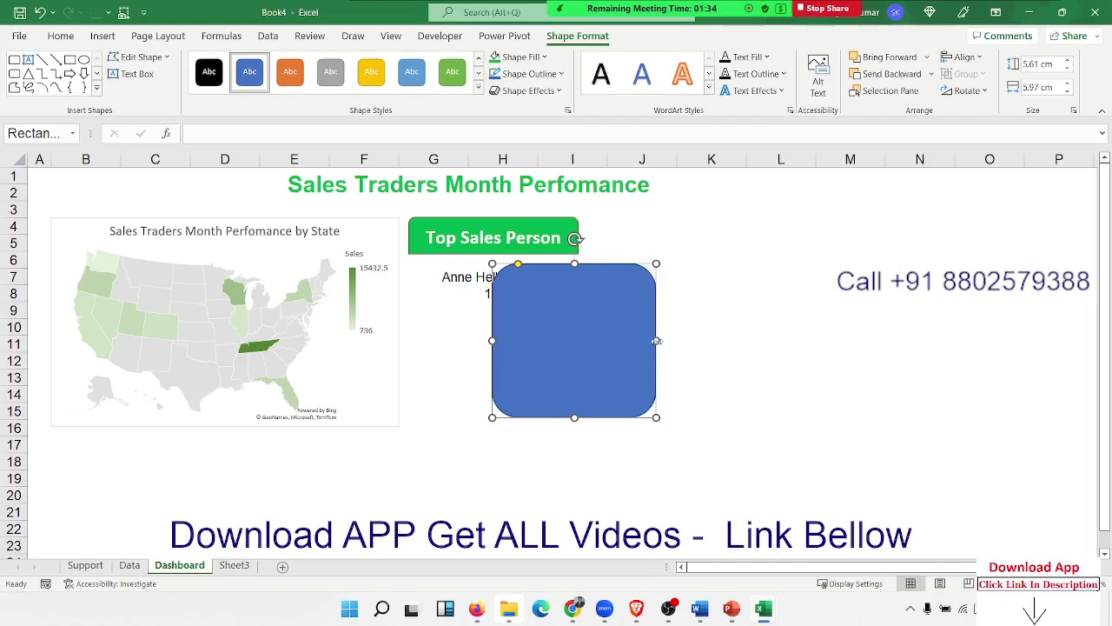
{"action": "mouse_move", "coordinate": [656, 340]}
{"action": "left_mouse_down"}
{"action": "mouse_move", "coordinate": [720, 341]}
{"action": "mouse_move", "coordinate": [675, 352]}
{"action": "left_mouse_up"}
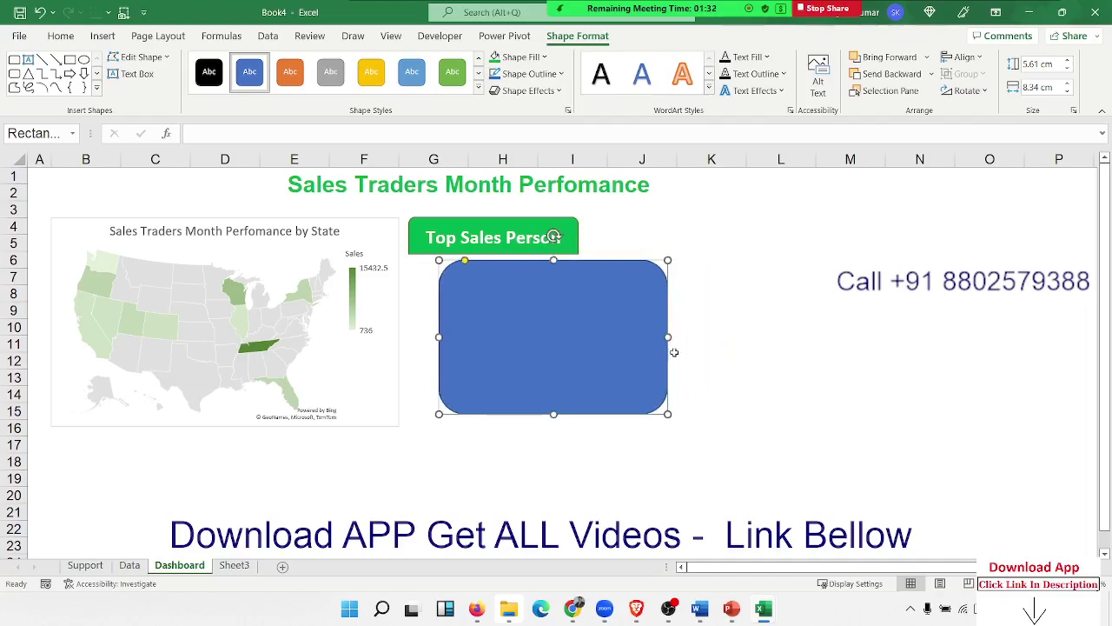
Step: Remove the rectangle's fill and give it a 6 pt standard green outline
{"action": "left_click", "coordinate": [522, 57]}
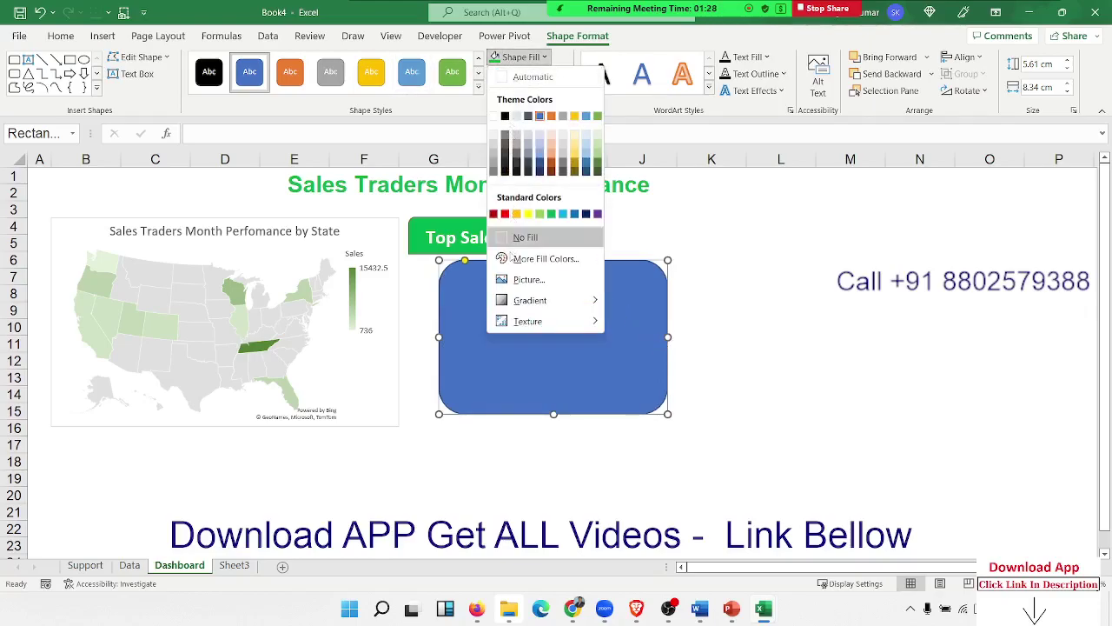
{"action": "left_click", "coordinate": [521, 237]}
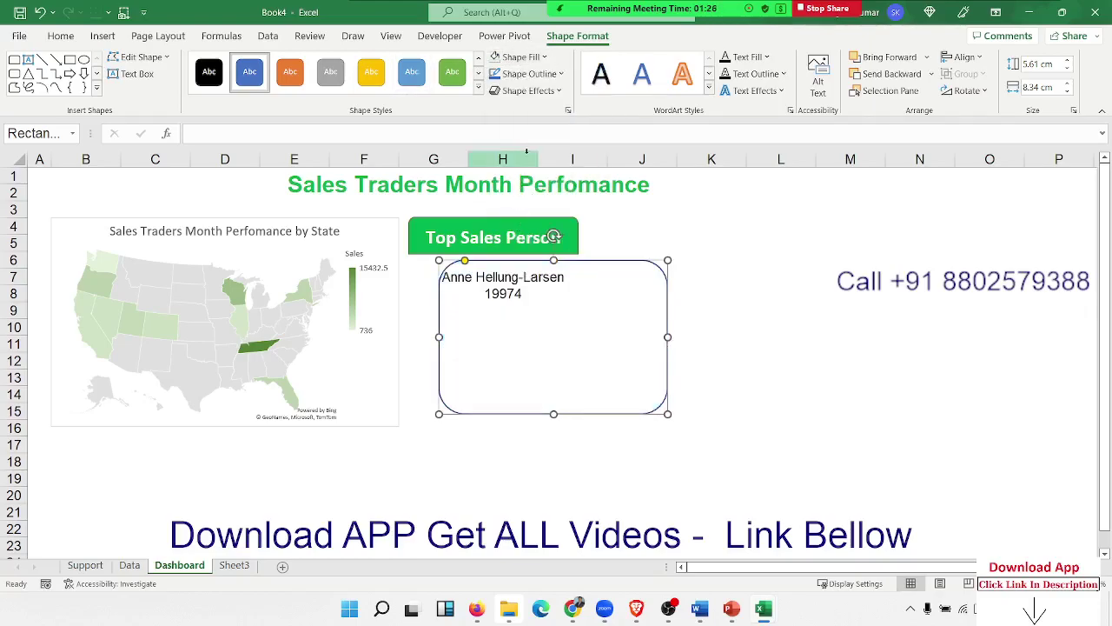
{"action": "left_click", "coordinate": [530, 74]}
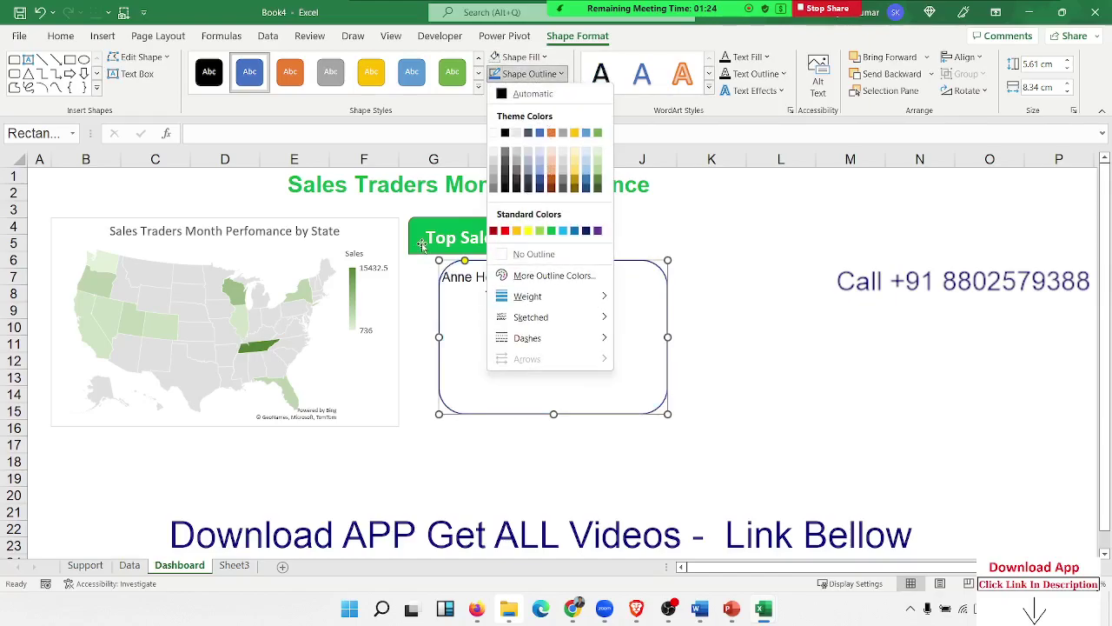
{"action": "left_click", "coordinate": [540, 231]}
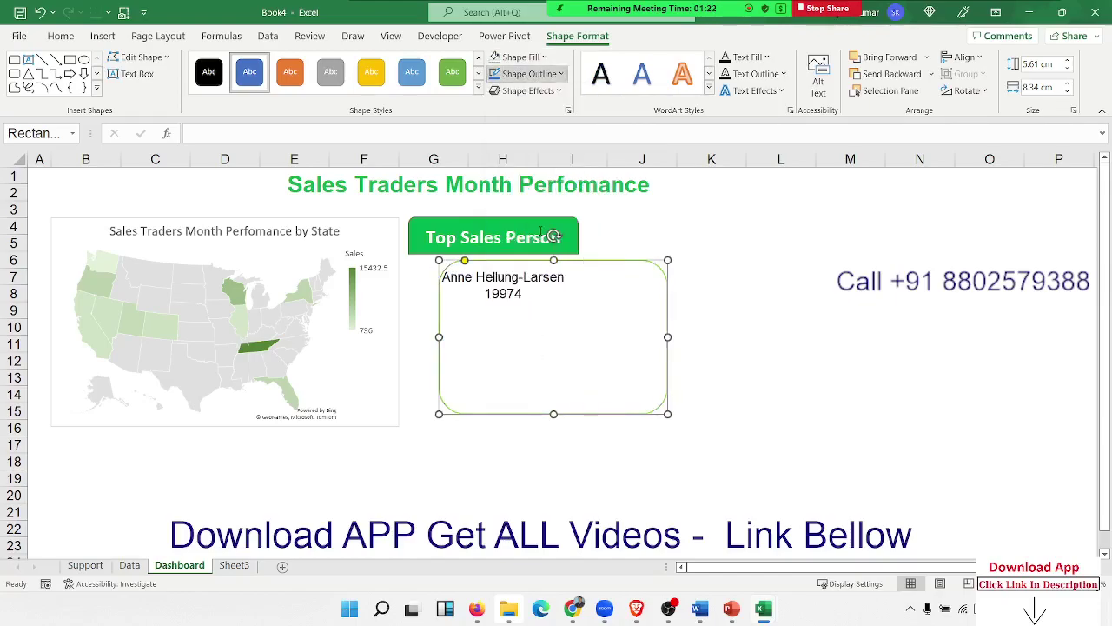
{"action": "left_click", "coordinate": [527, 80]}
{"action": "mouse_move", "coordinate": [527, 296]}
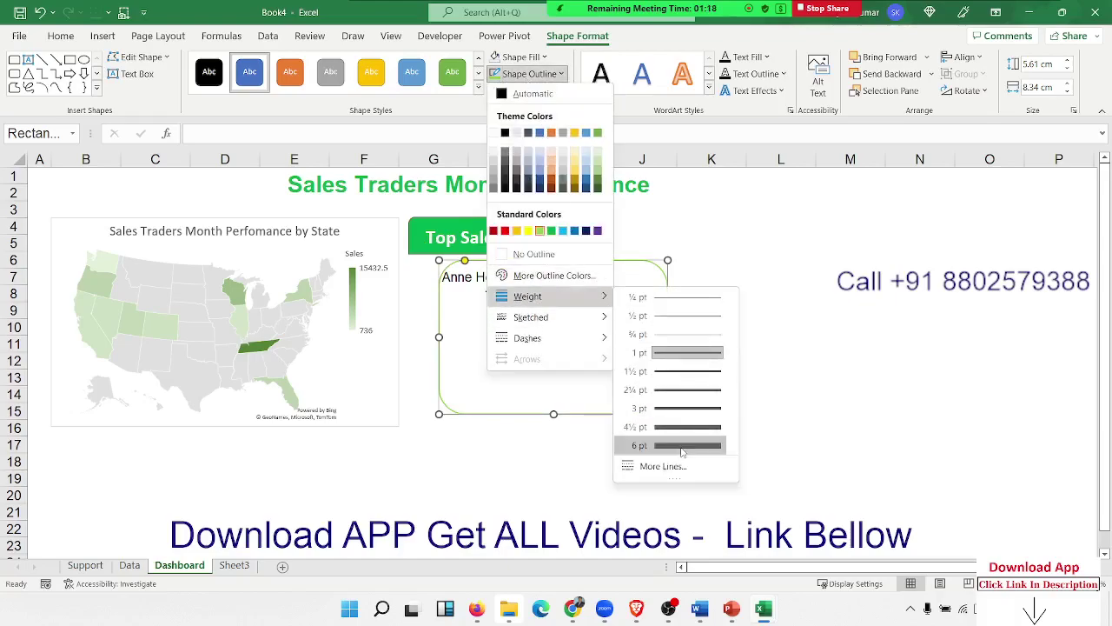
{"action": "left_click", "coordinate": [678, 445]}
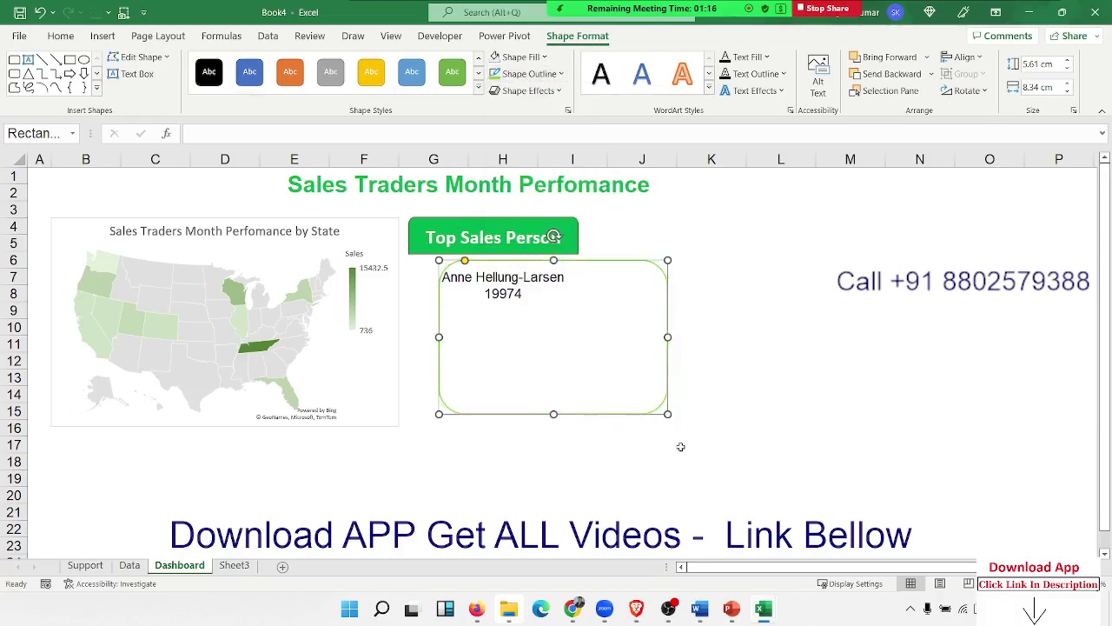
{"action": "left_click", "coordinate": [532, 75]}
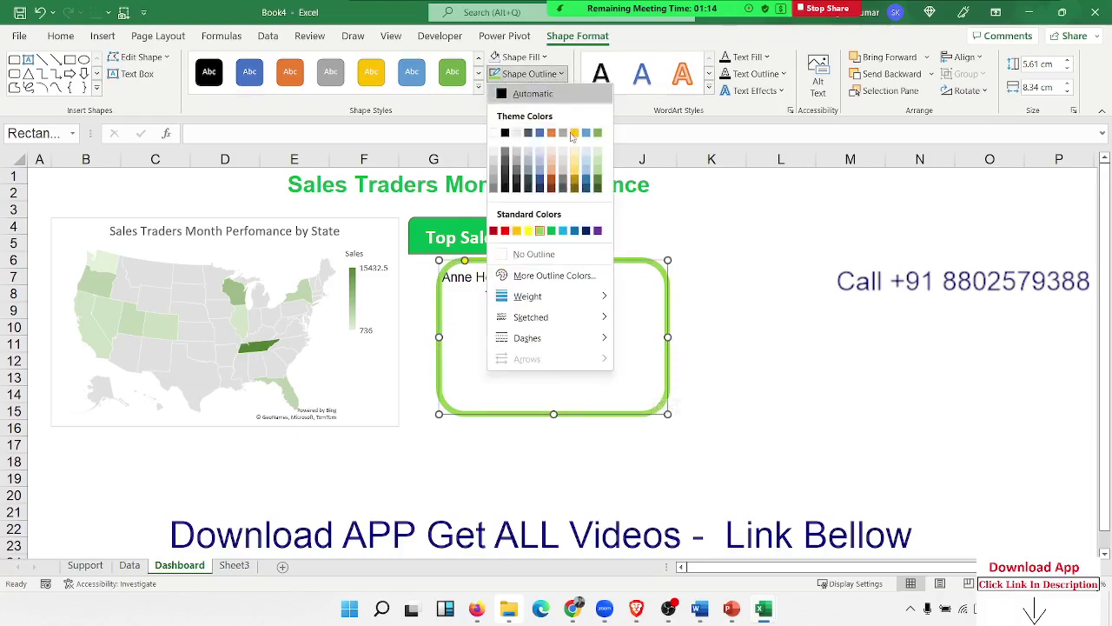
{"action": "left_click", "coordinate": [554, 231]}
{"action": "left_click", "coordinate": [718, 286]}
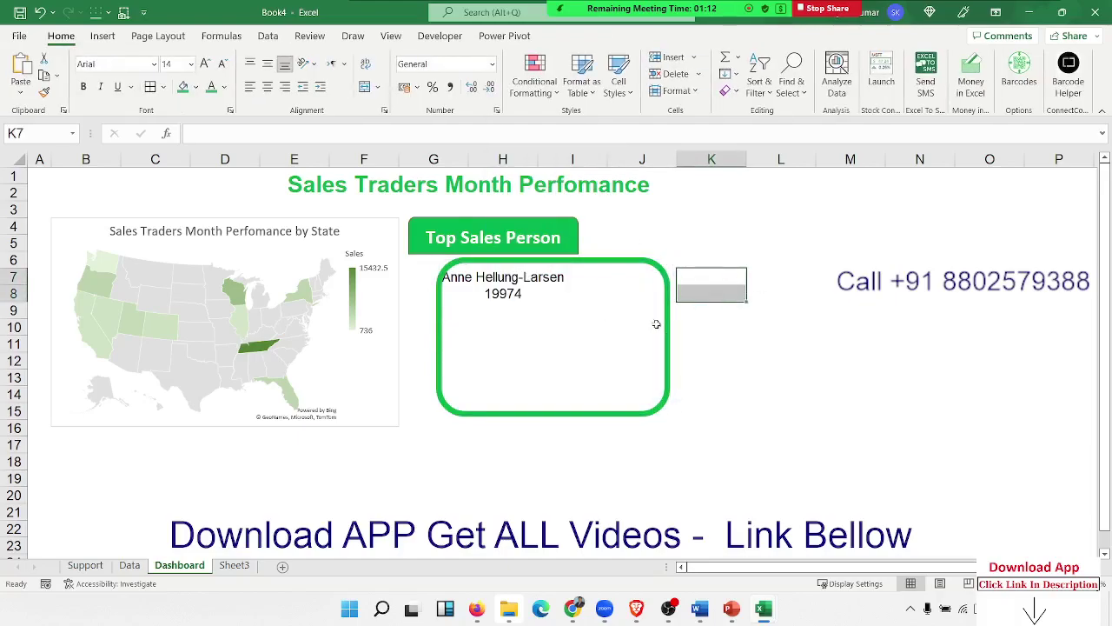
Step: Move the box under the header, match the header's width, and shorten it to 3.94 cm
{"action": "mouse_move", "coordinate": [666, 324]}
{"action": "left_mouse_down"}
{"action": "mouse_move", "coordinate": [635, 288]}
{"action": "mouse_move", "coordinate": [573, 280]}
{"action": "left_mouse_up"}
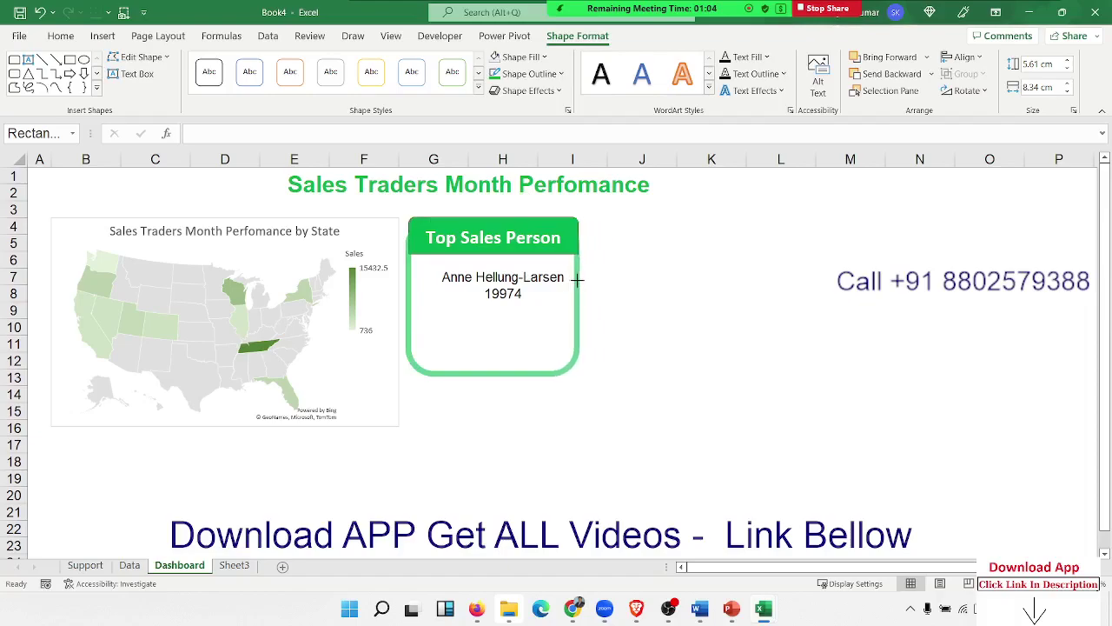
{"action": "left_click_drag", "start_coordinate": [573, 280], "coordinate": [576, 283]}
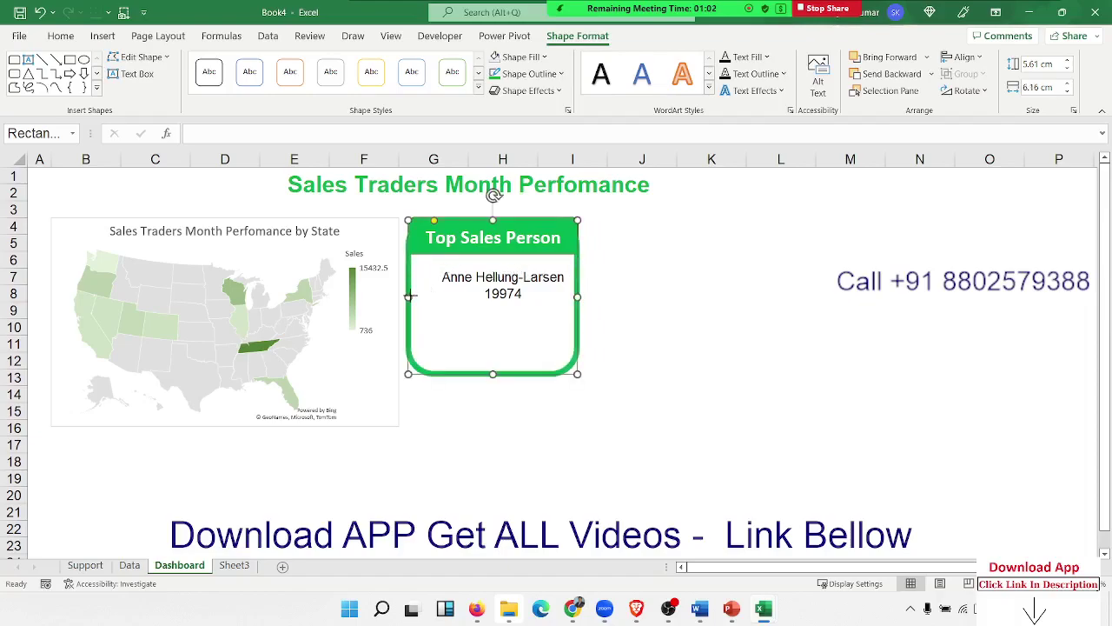
{"action": "left_click_drag", "start_coordinate": [409, 296], "coordinate": [411, 295]}
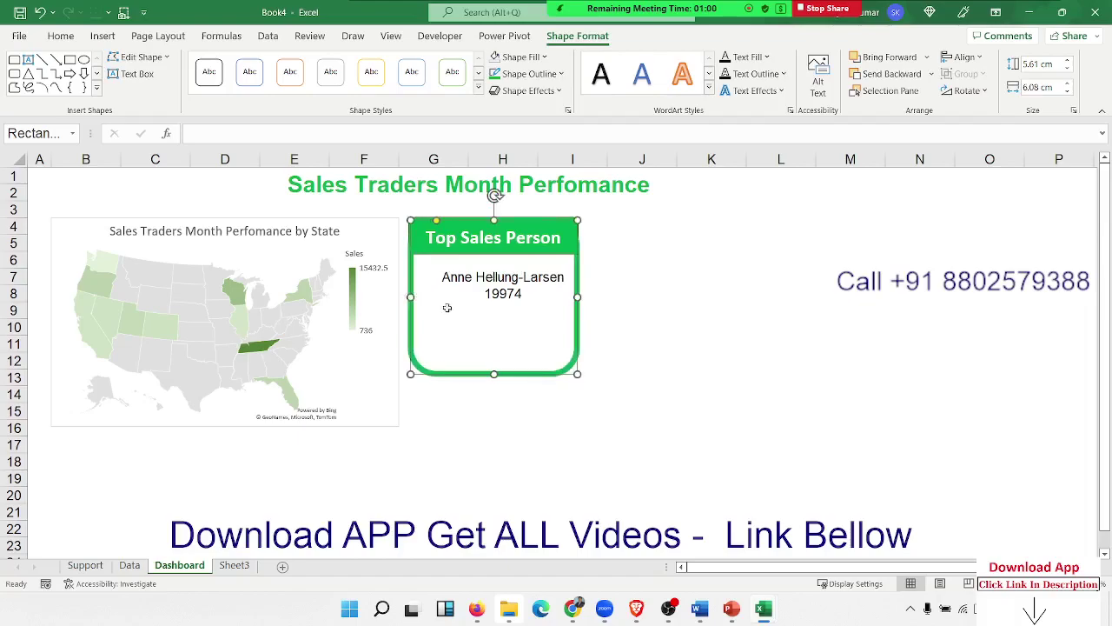
{"action": "left_click_drag", "start_coordinate": [494, 374], "coordinate": [497, 327]}
{"action": "left_click", "coordinate": [570, 377]}
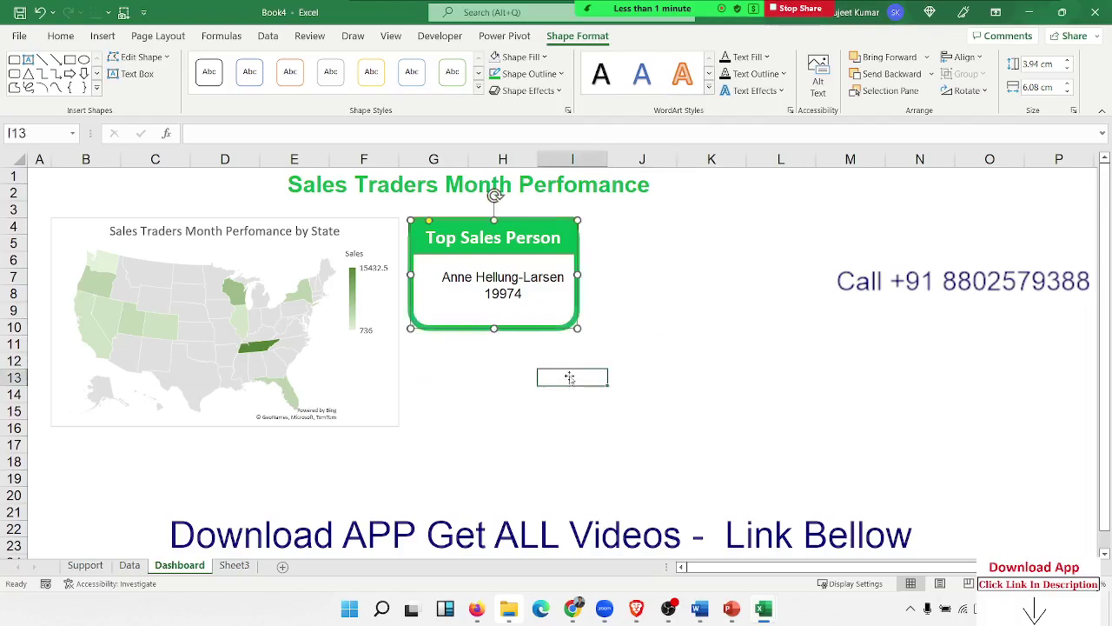
{"action": "left_click", "coordinate": [578, 311]}
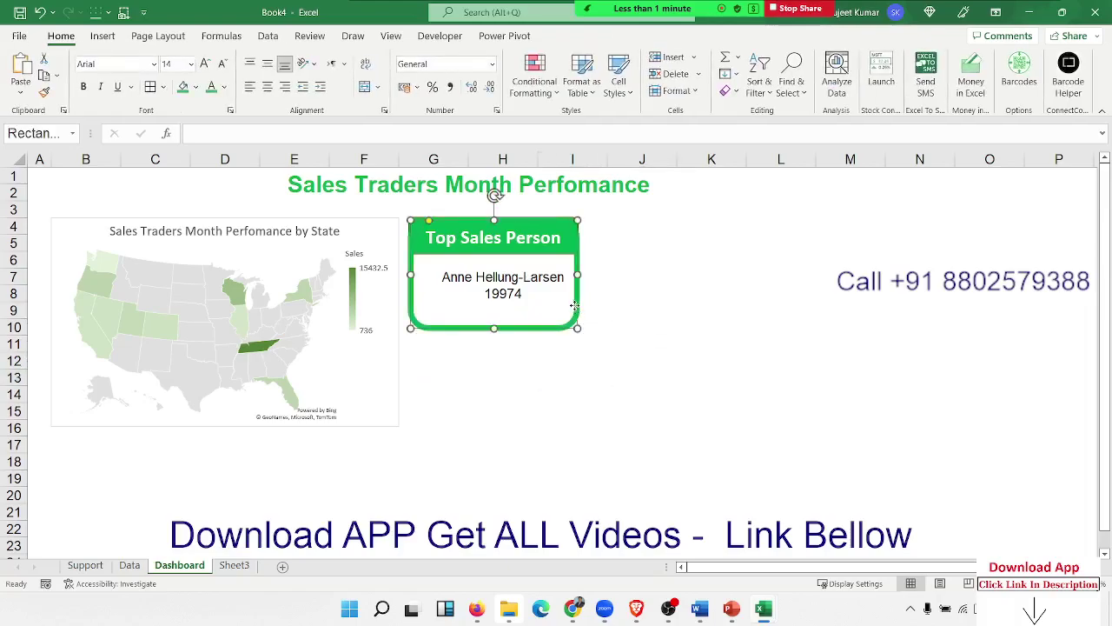
{"action": "left_click", "coordinate": [551, 75]}
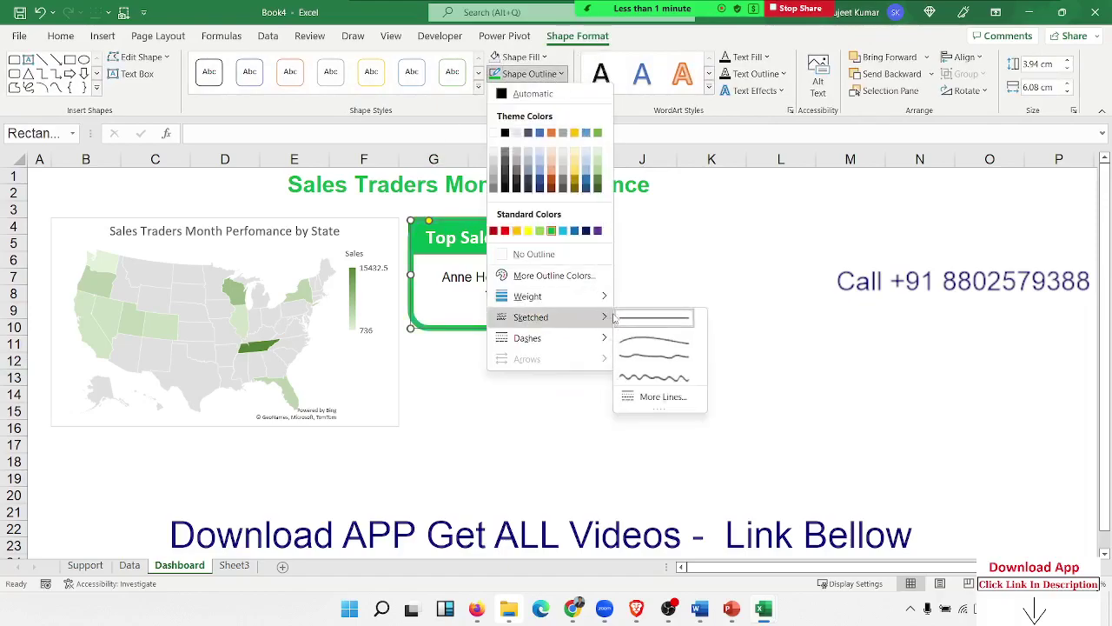
{"action": "mouse_move", "coordinate": [527, 296]}
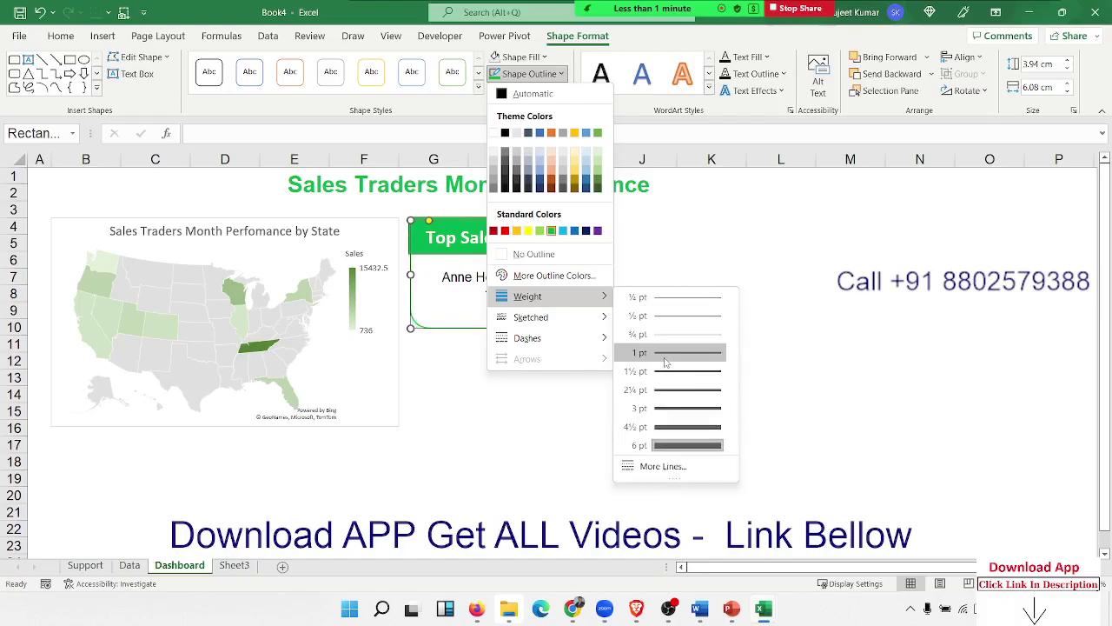
Step: Thin the card's green outline from 6 pt to 2¼ pt
{"action": "left_click", "coordinate": [665, 357]}
{"action": "left_click", "coordinate": [665, 357]}
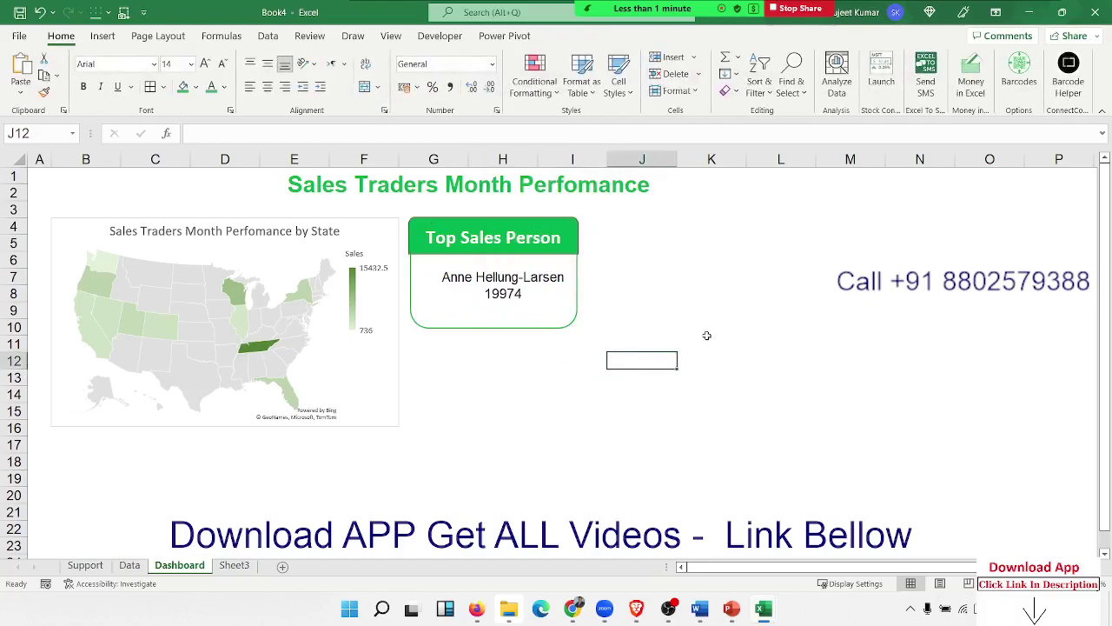
{"action": "left_click", "coordinate": [578, 295]}
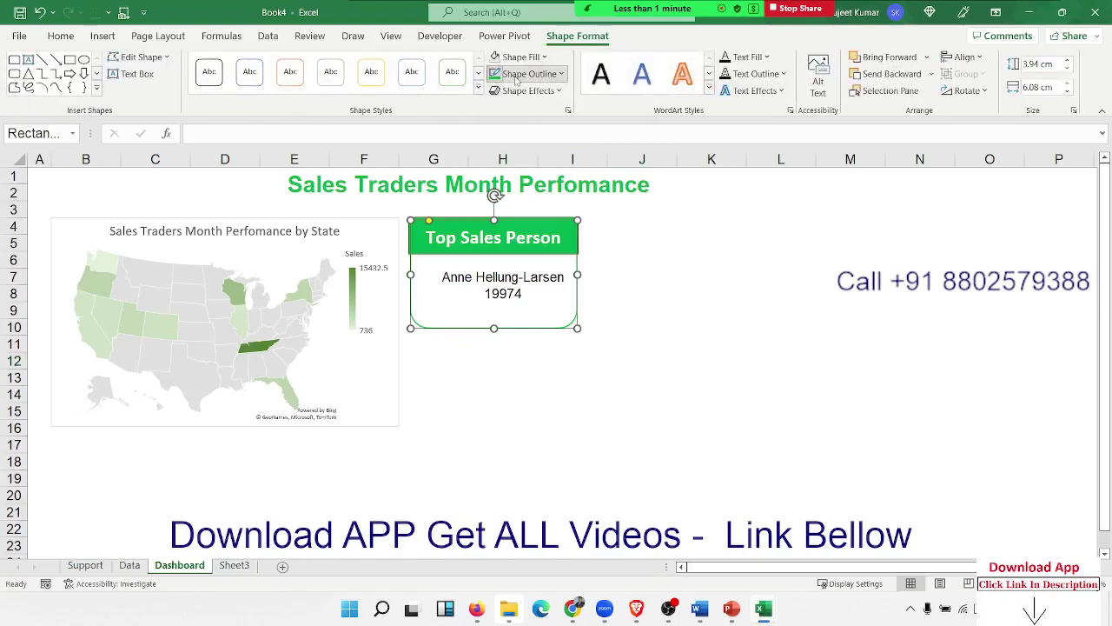
{"action": "left_click", "coordinate": [516, 77]}
{"action": "mouse_move", "coordinate": [527, 296]}
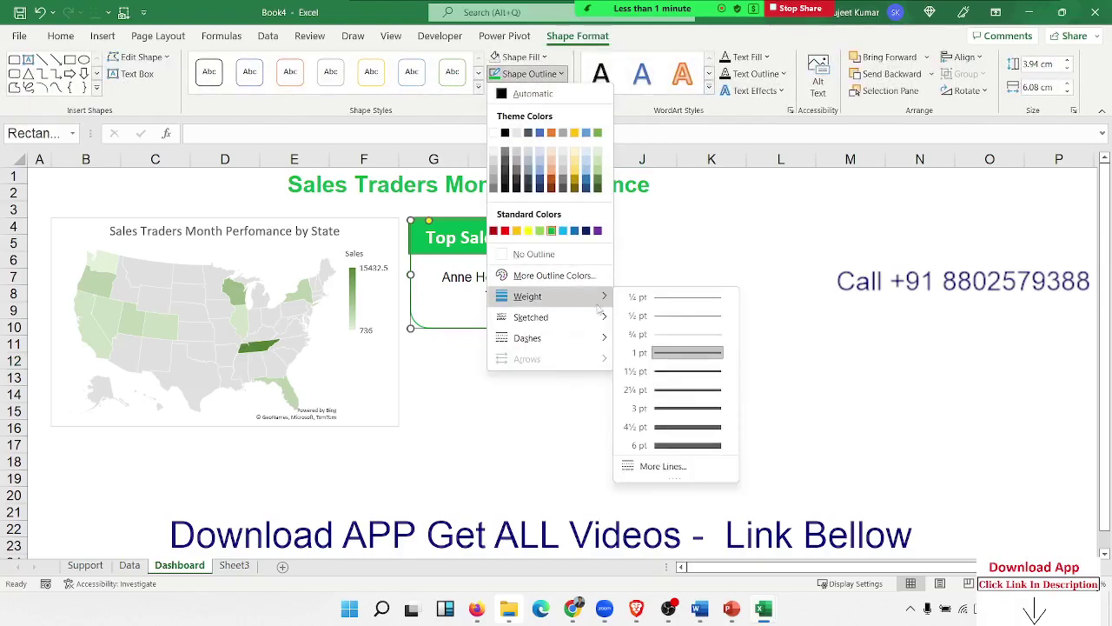
{"action": "left_click", "coordinate": [660, 389]}
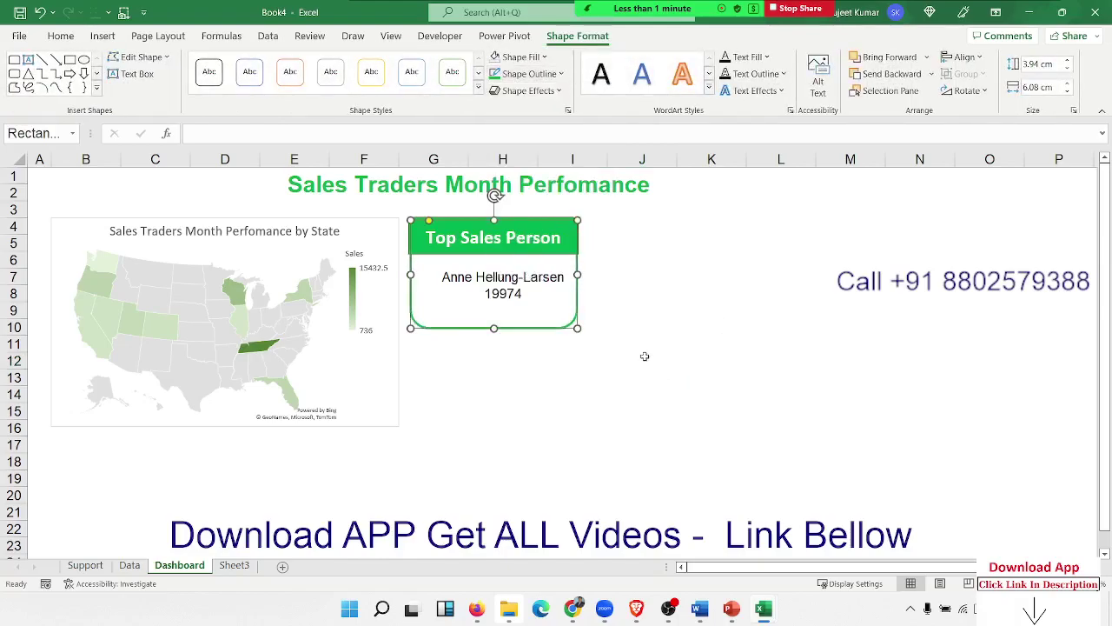
{"action": "left_click", "coordinate": [687, 323]}
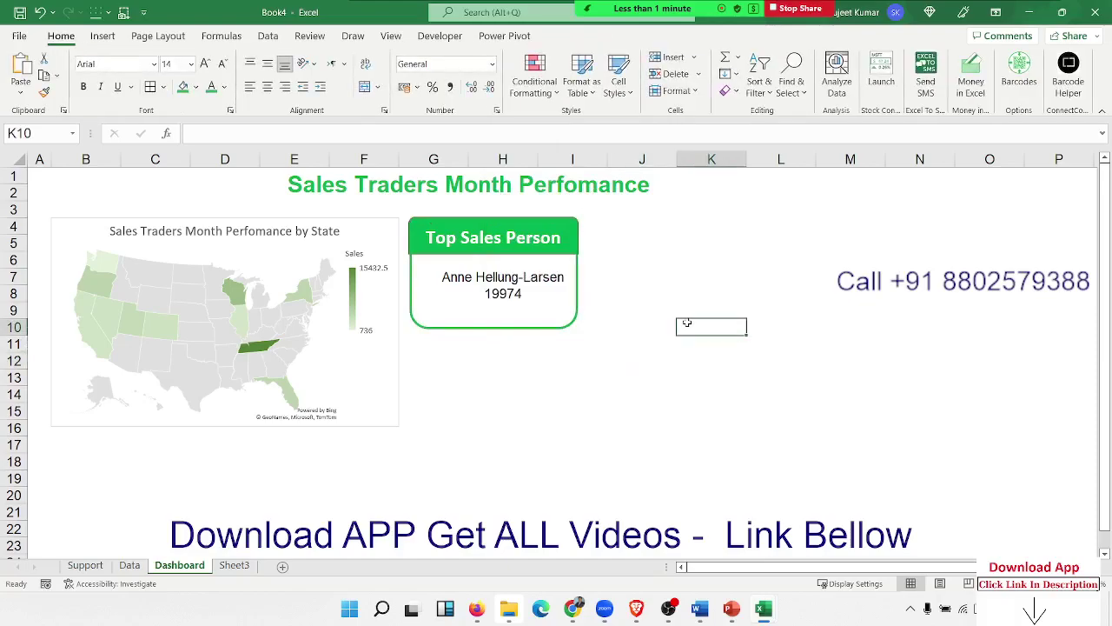
Step: Make the linked name and sales value in G6:I8 bold and green
{"action": "left_click_drag", "start_coordinate": [498, 276], "coordinate": [499, 293]}
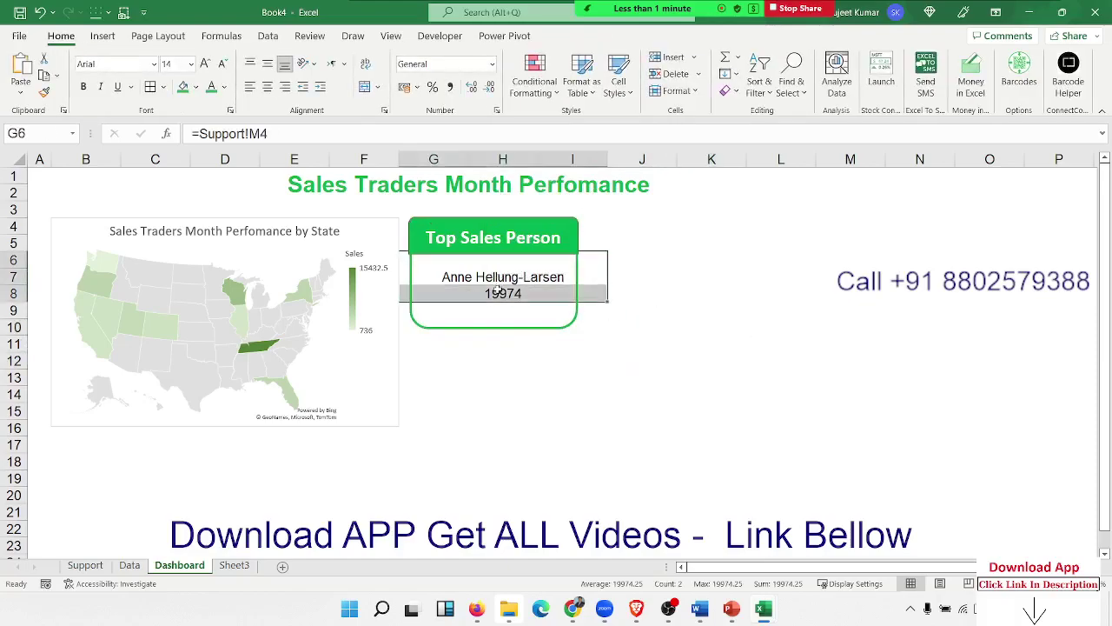
{"action": "left_click", "coordinate": [210, 86]}
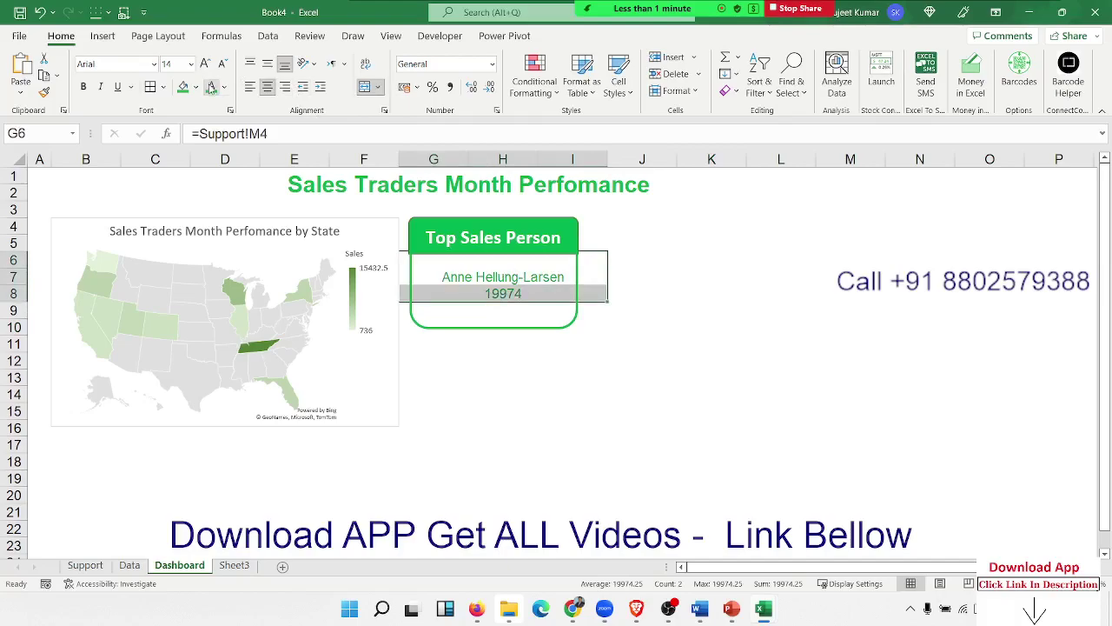
{"action": "left_click", "coordinate": [84, 86]}
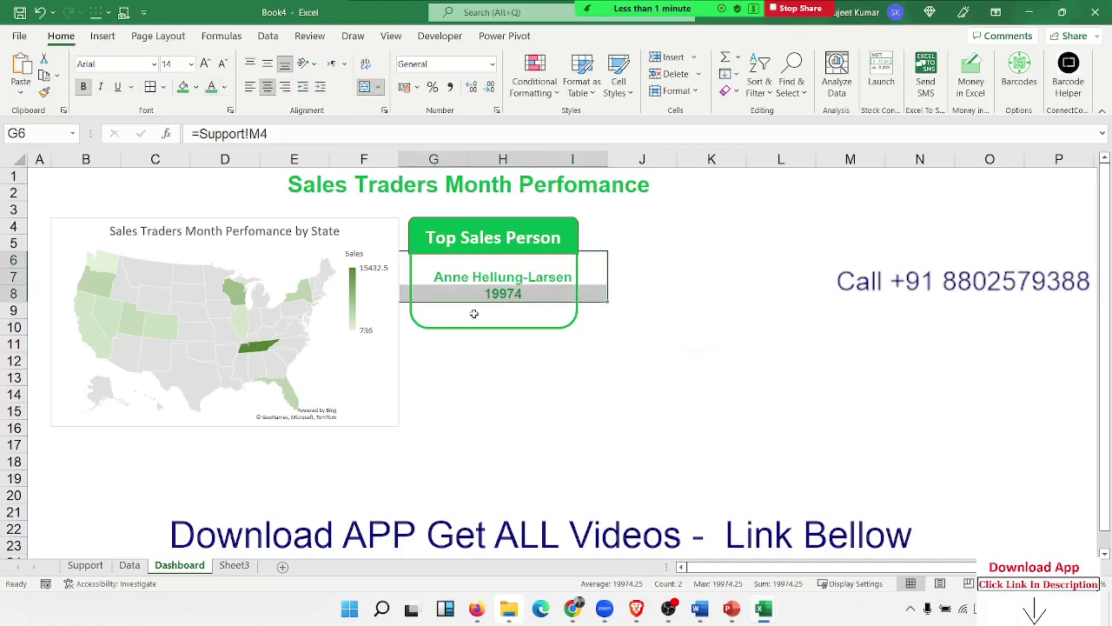
{"action": "left_click", "coordinate": [562, 365]}
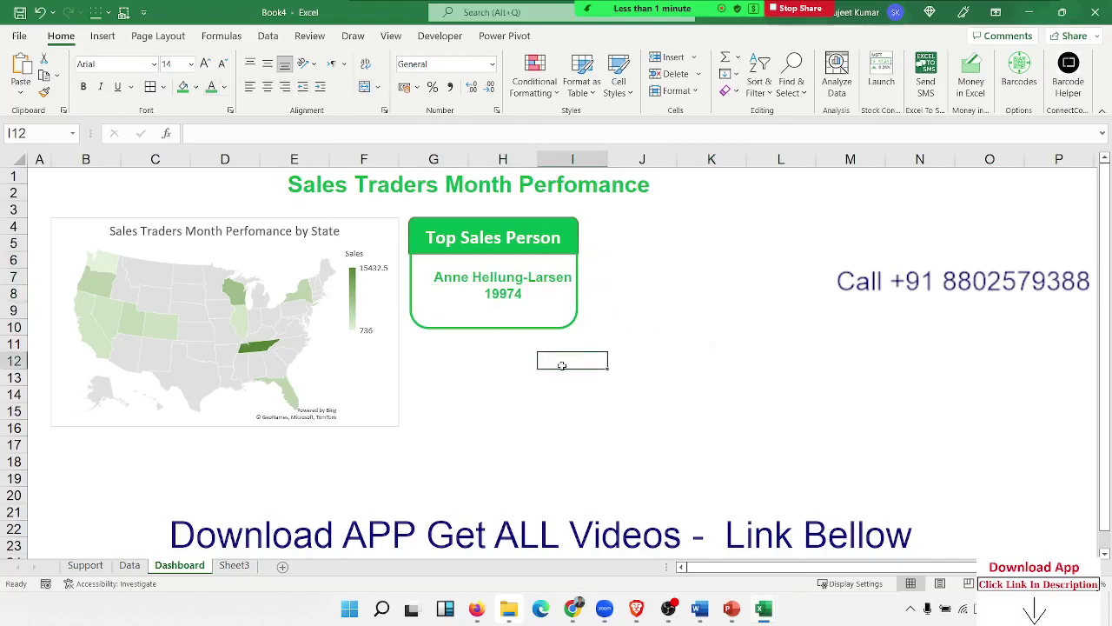
Step: Narrow column I so the name and sales sit centred inside the card
{"action": "left_click", "coordinate": [618, 244]}
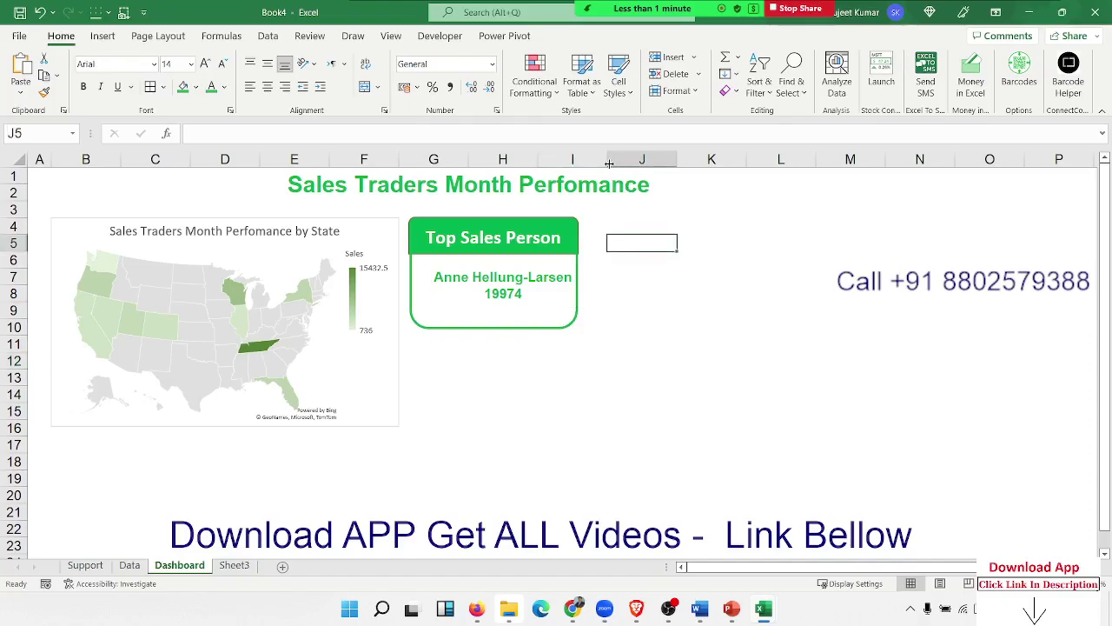
{"action": "left_click_drag", "start_coordinate": [609, 163], "coordinate": [593, 163]}
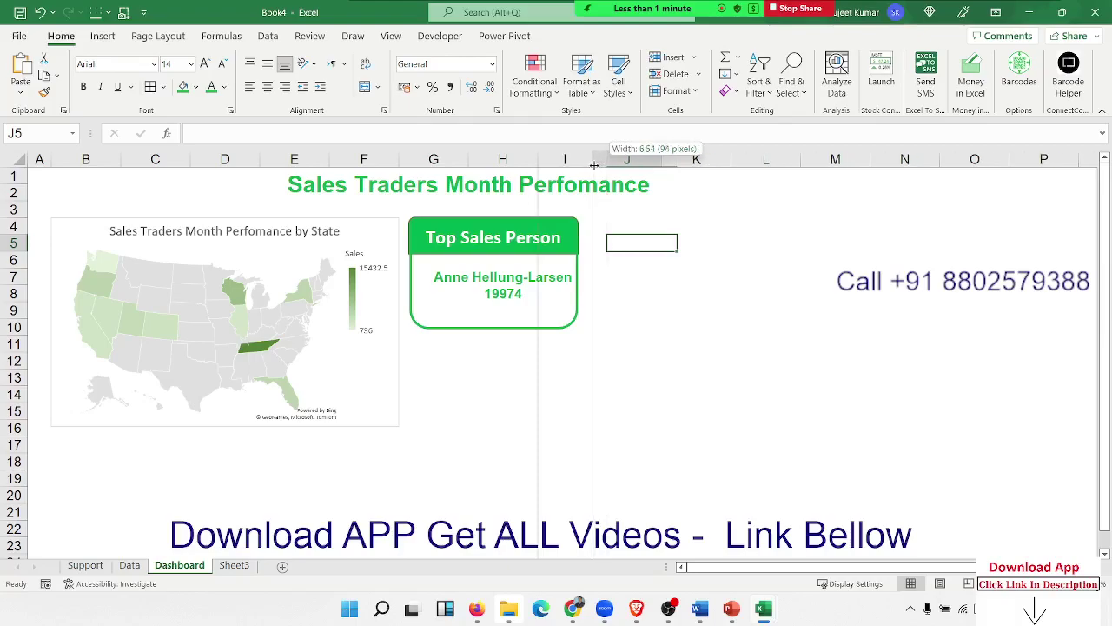
{"action": "left_click", "coordinate": [612, 261]}
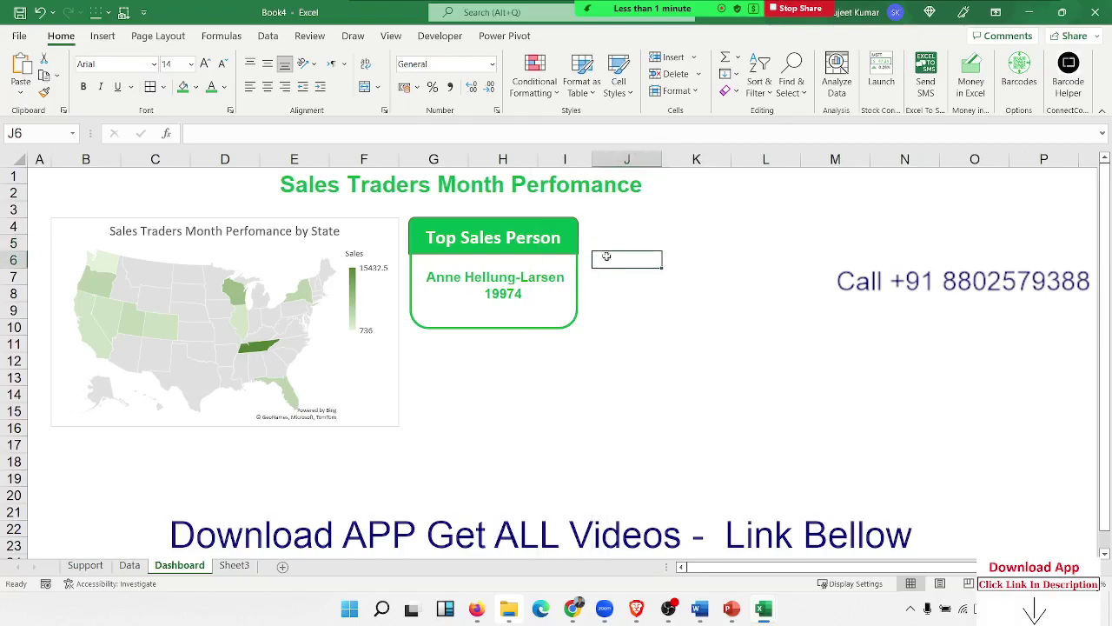
{"action": "left_click", "coordinate": [606, 245]}
{"action": "left_click", "coordinate": [609, 227]}
{"action": "left_click", "coordinate": [547, 242]}
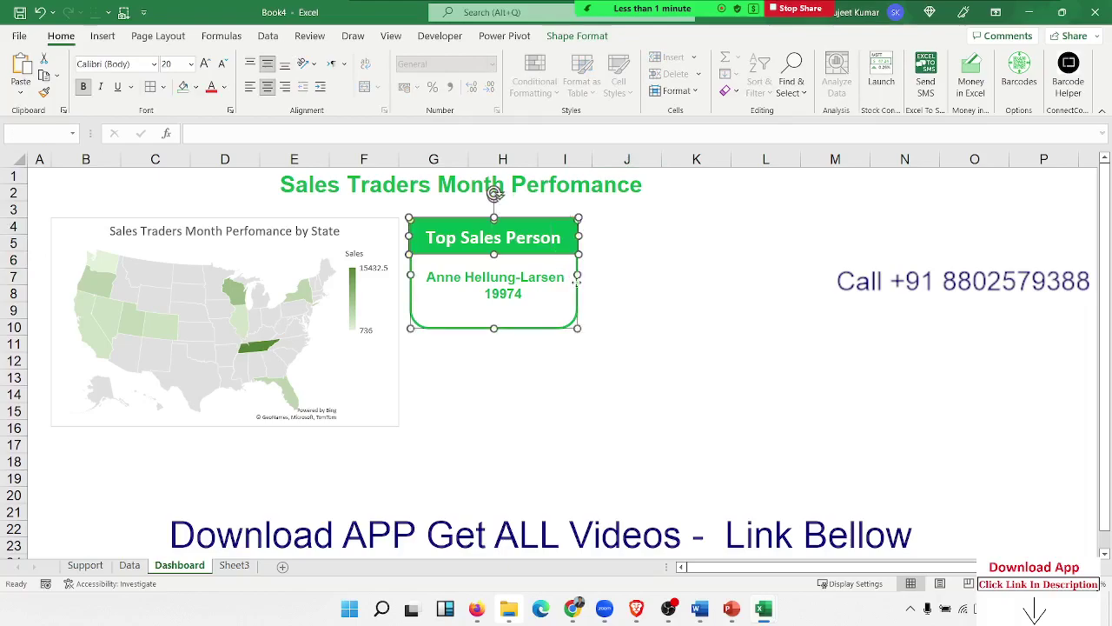
Step: Duplicate both card shapes into columns J–K and relabel the copy's header 'YTD'
{"action": "left_click", "coordinate": [578, 289], "text": "ctrl"}
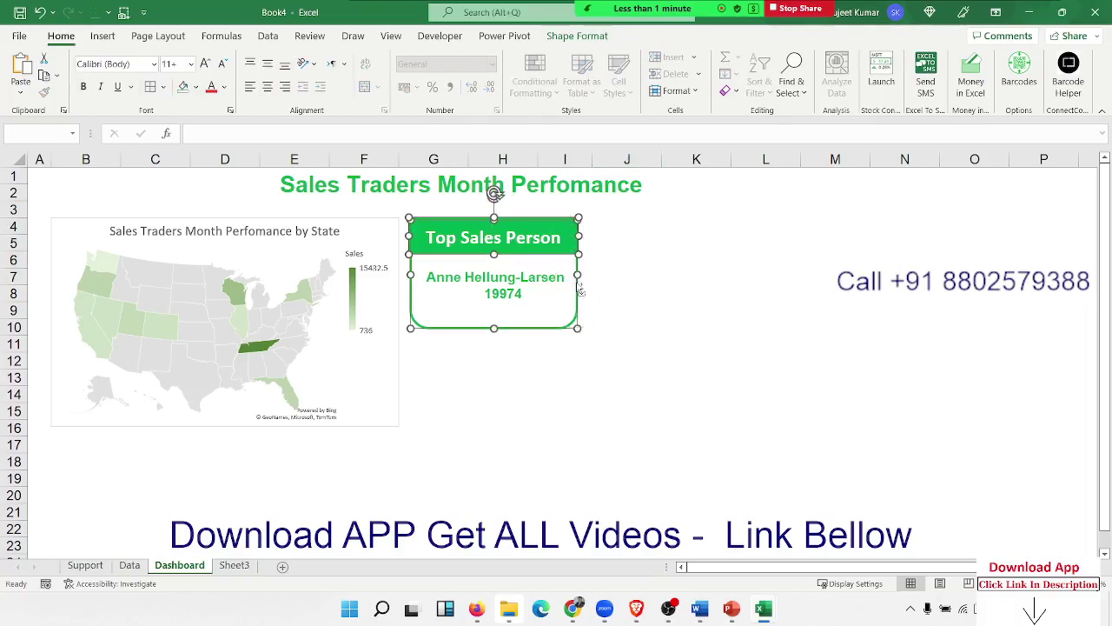
{"action": "left_click_drag", "start_coordinate": [580, 291], "coordinate": [758, 286]}
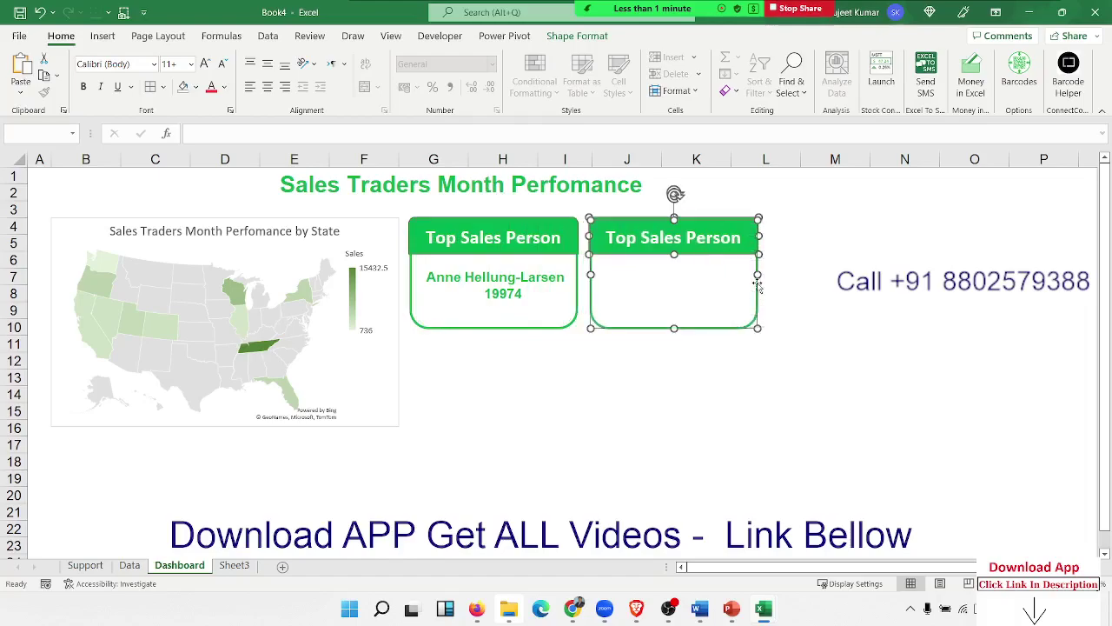
{"action": "left_click", "coordinate": [661, 396]}
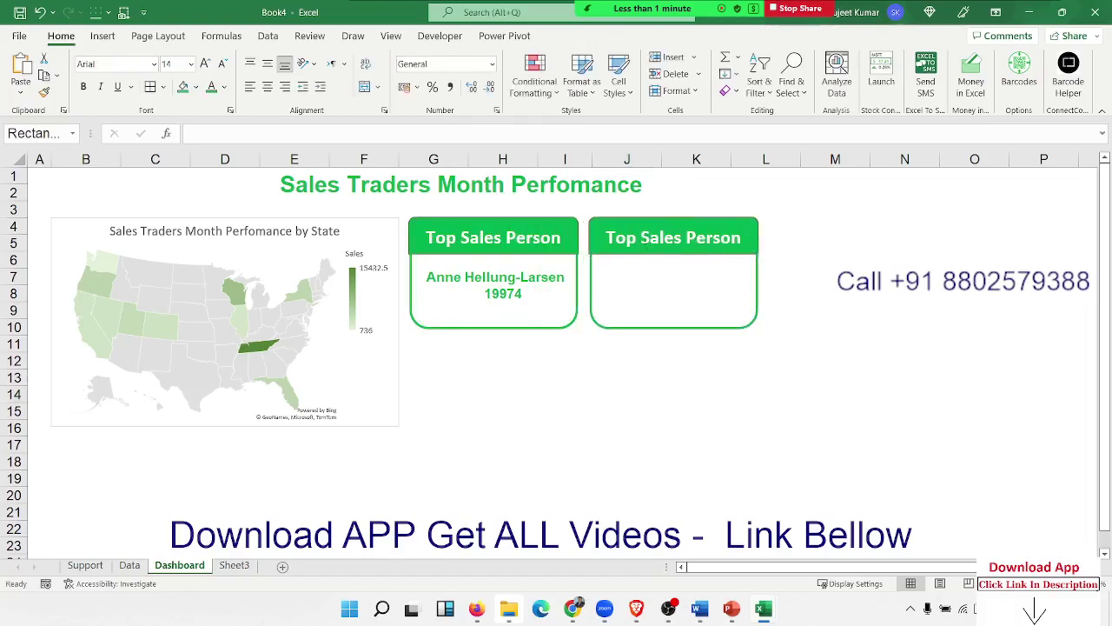
{"action": "triple_click", "coordinate": [645, 244]}
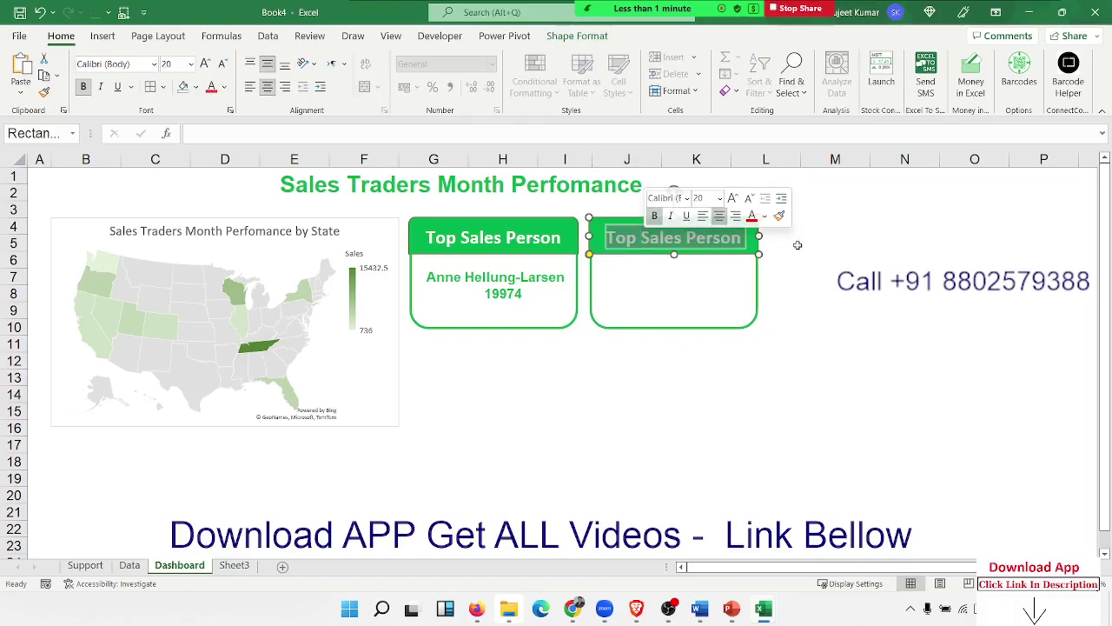
{"action": "type", "text": "YTD"}
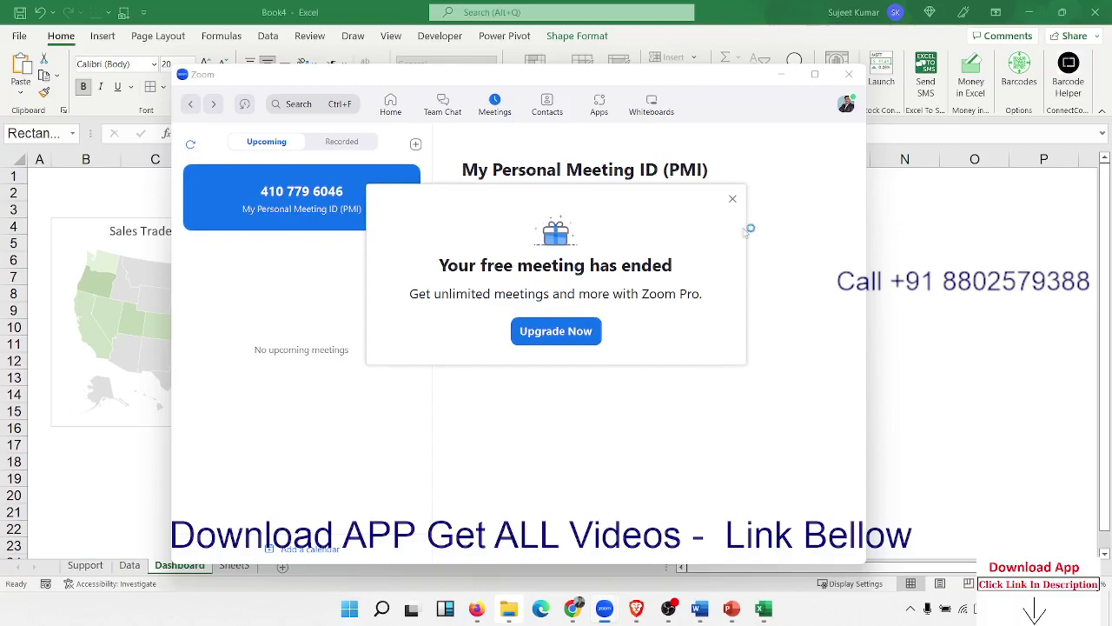
{"action": "left_click", "coordinate": [733, 199]}
{"action": "left_click", "coordinate": [849, 75]}
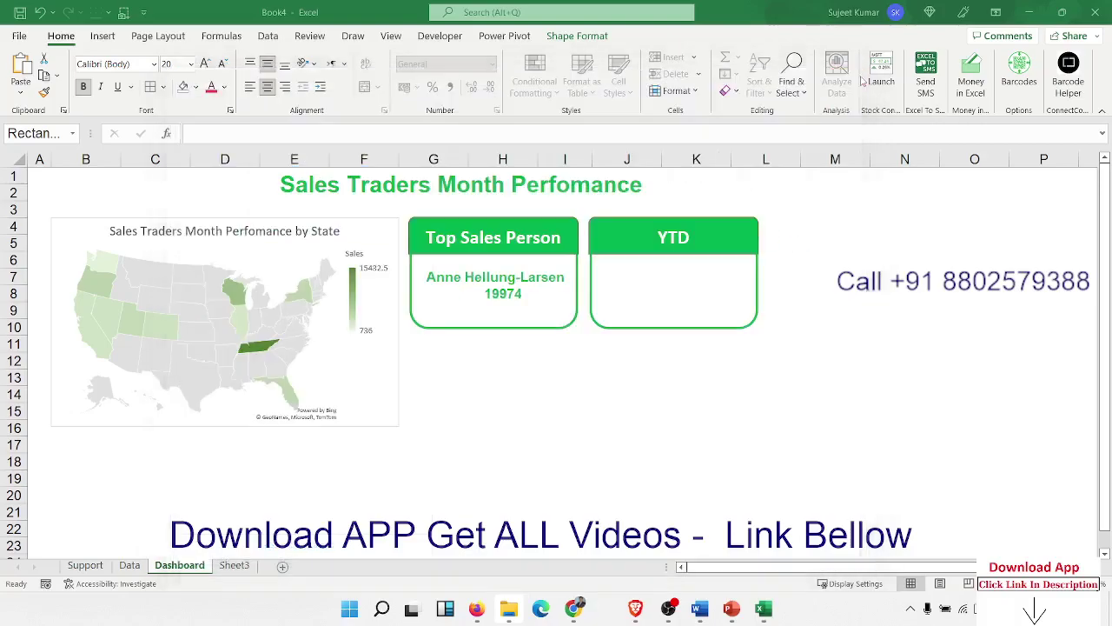